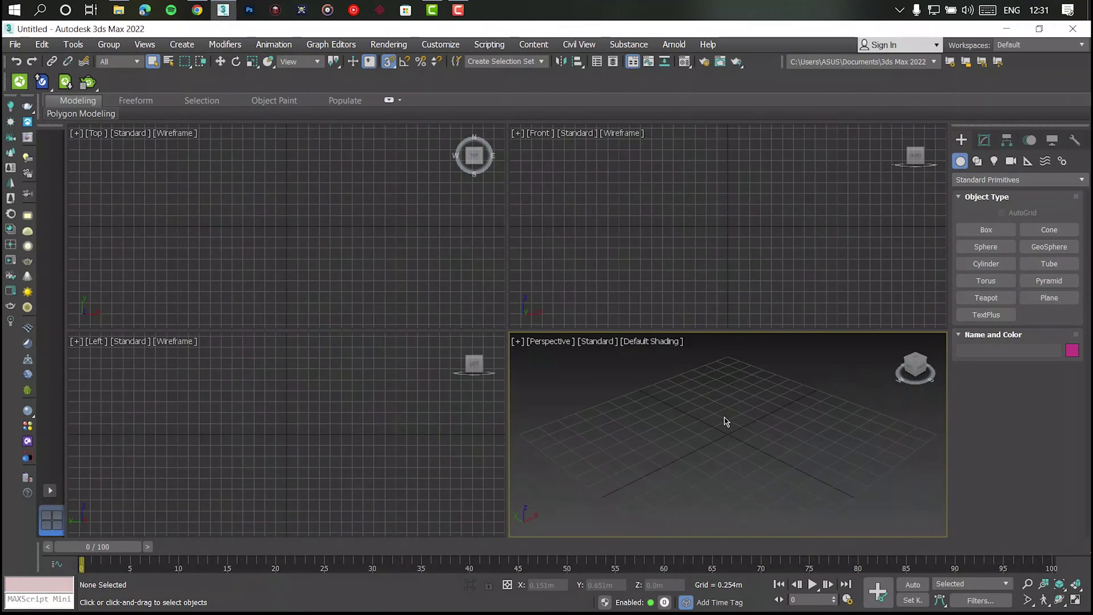
Switch to a two-pane viewport layout and make the right view a shaded Perspective
left_click(52, 519)
left_click(111, 536)
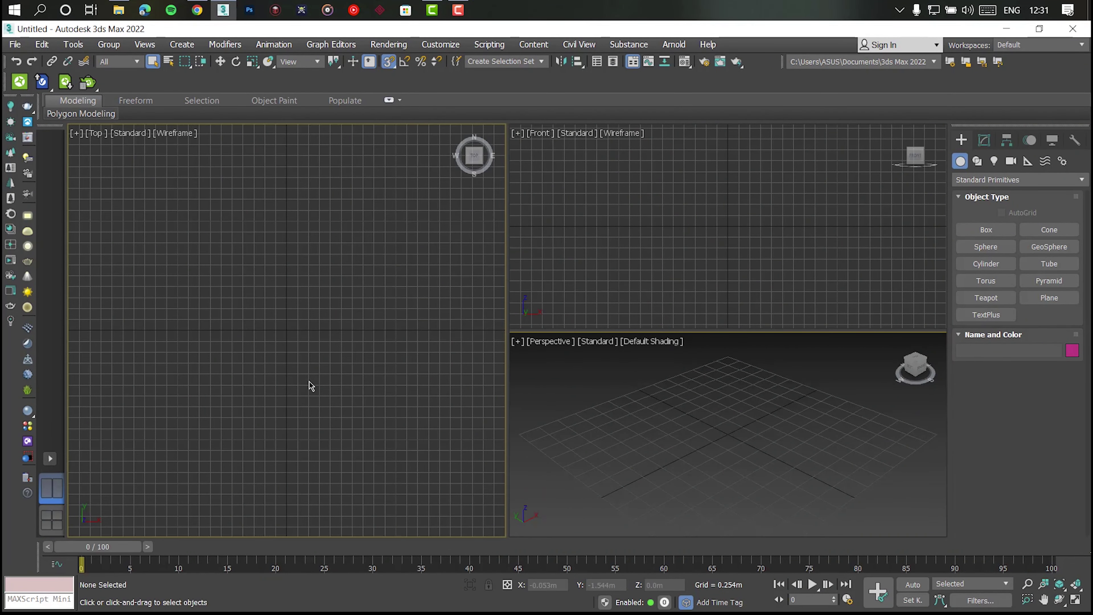
left_click(622, 272)
left_click(622, 133)
left_click(630, 151)
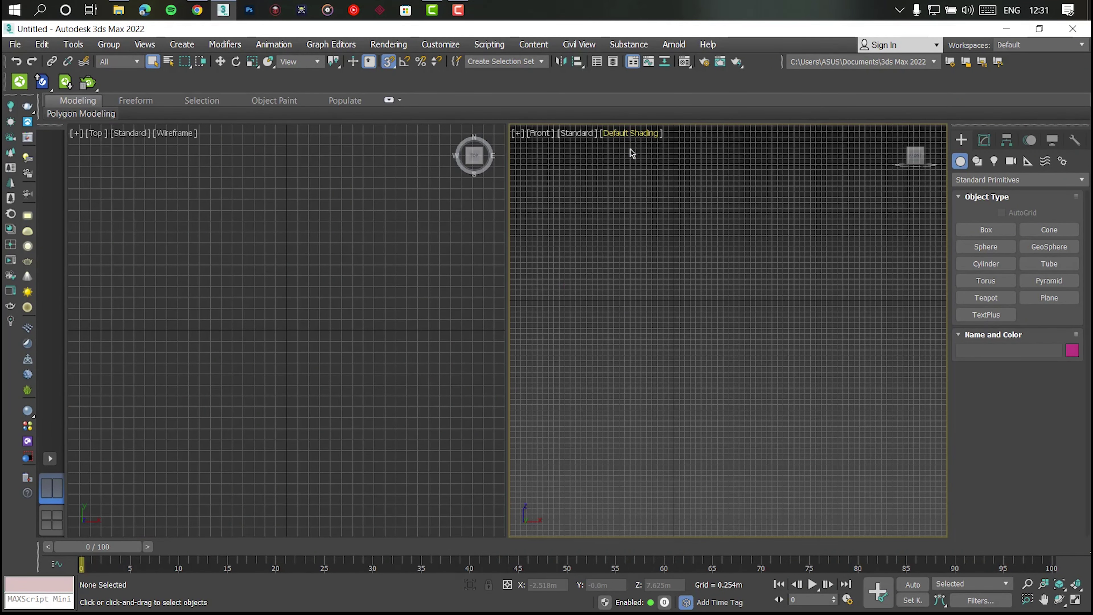
key("p")
Make the left view a shaded Perspective, orbit it level, and maximize it with Alt+W
left_click(414, 198)
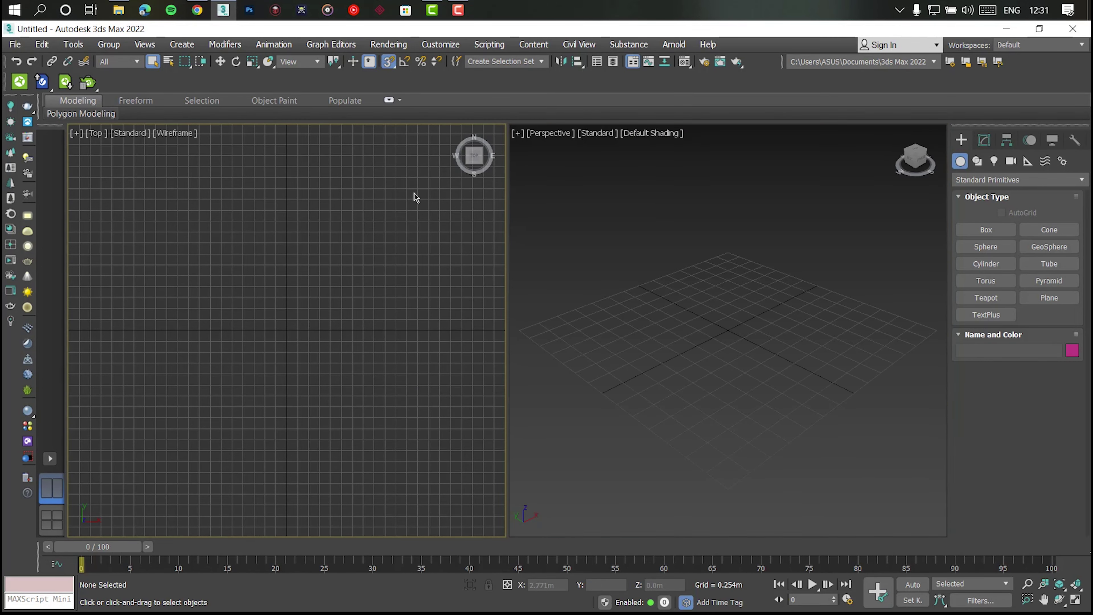
key("p")
key("F3")
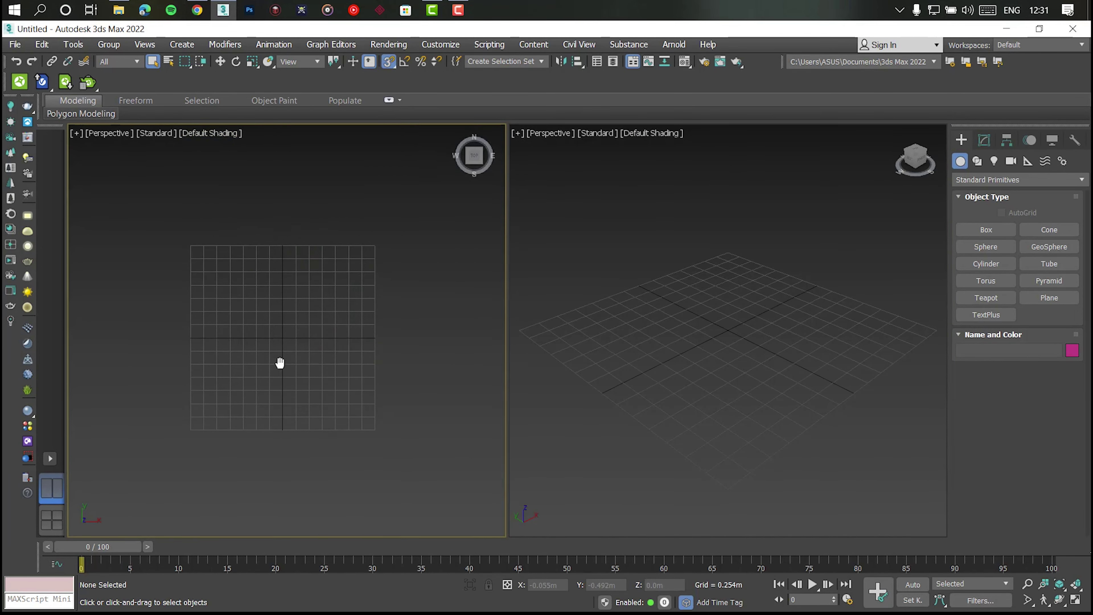
mouse_move(281, 362)
middle_mouse_down("alt")
mouse_move(280, 344)
mouse_move(297, 355)
middle_mouse_up("alt")
key("alt+w")
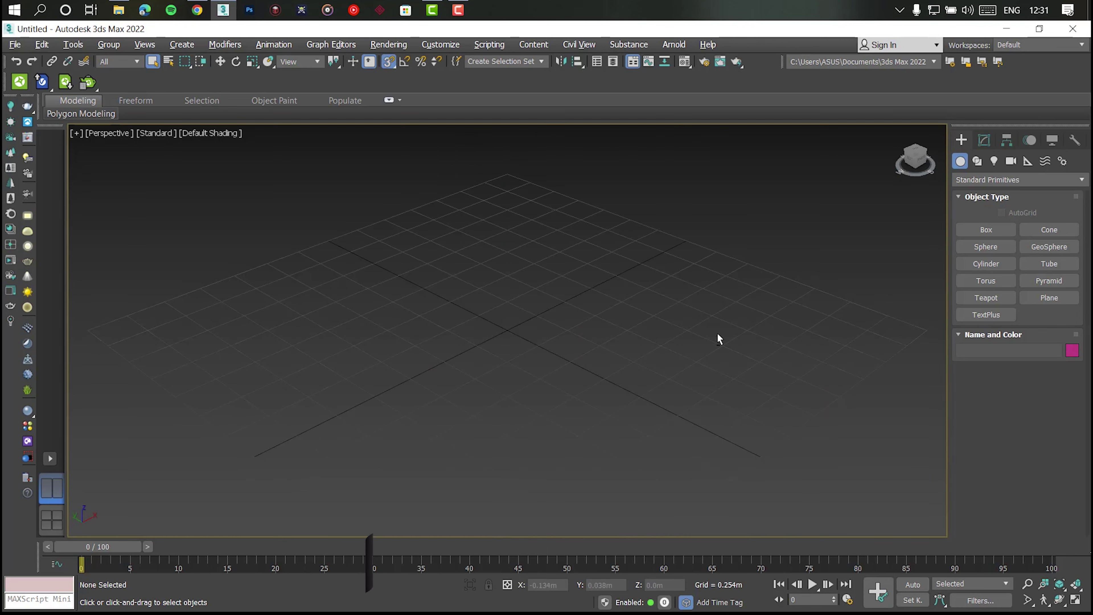
Draw a plane and set it to 100 m length and 16 m width
left_click(1049, 298)
left_click_drag(465, 162, 579, 459)
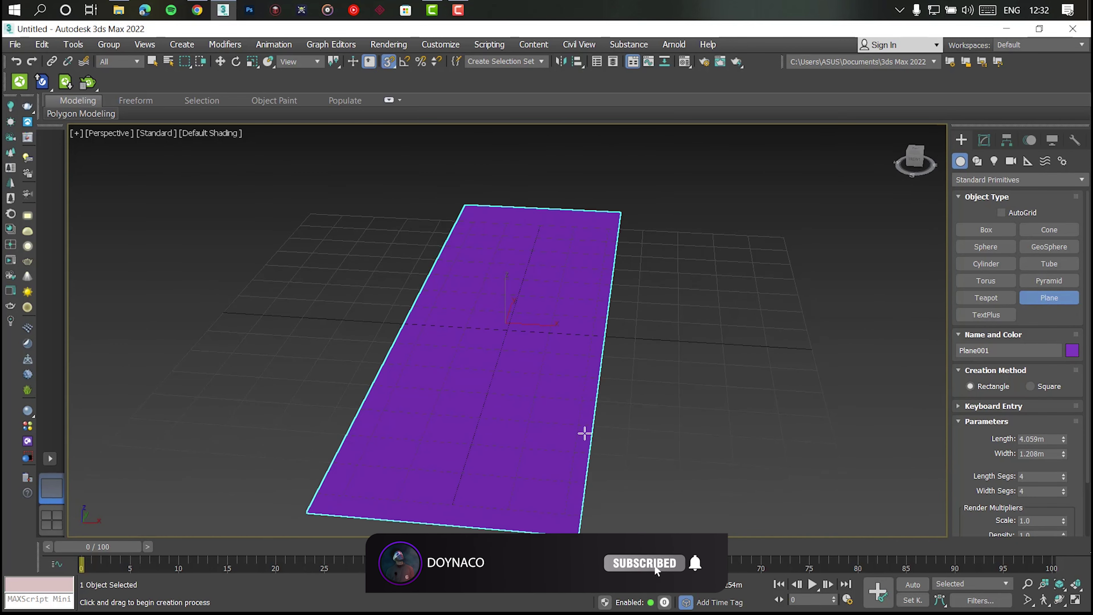
double_click(1041, 438)
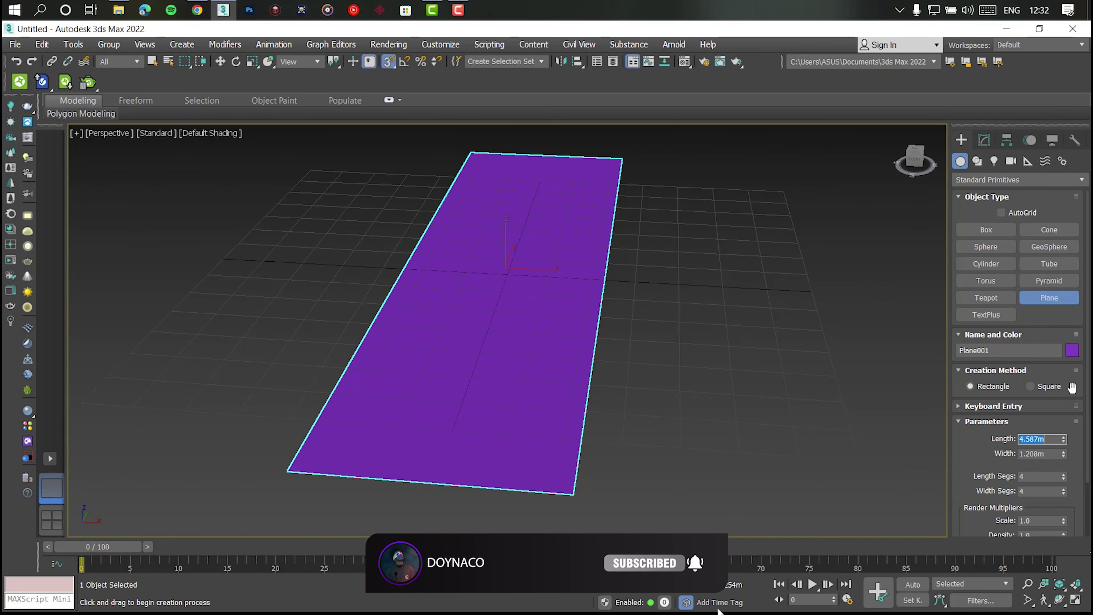
type("100")
key("Return")
double_click(1042, 453)
type("16")
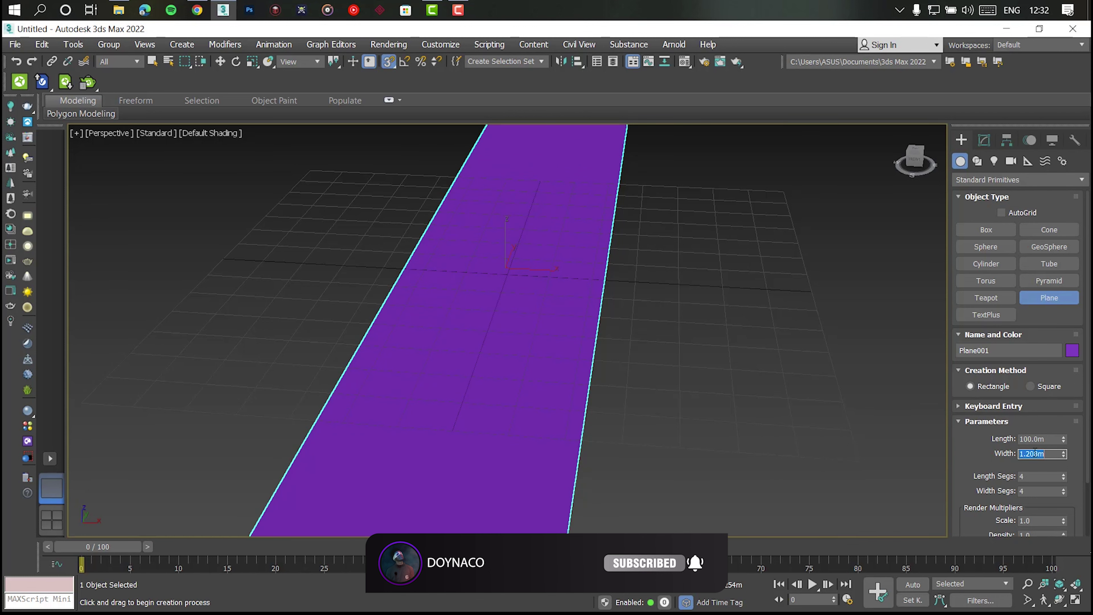
key("Return")
Set the viewport to Clay shading with Edged Faces
scroll(607, 365, "down", 5)
scroll(588, 285, "down", 3)
scroll(588, 303, "down", 3)
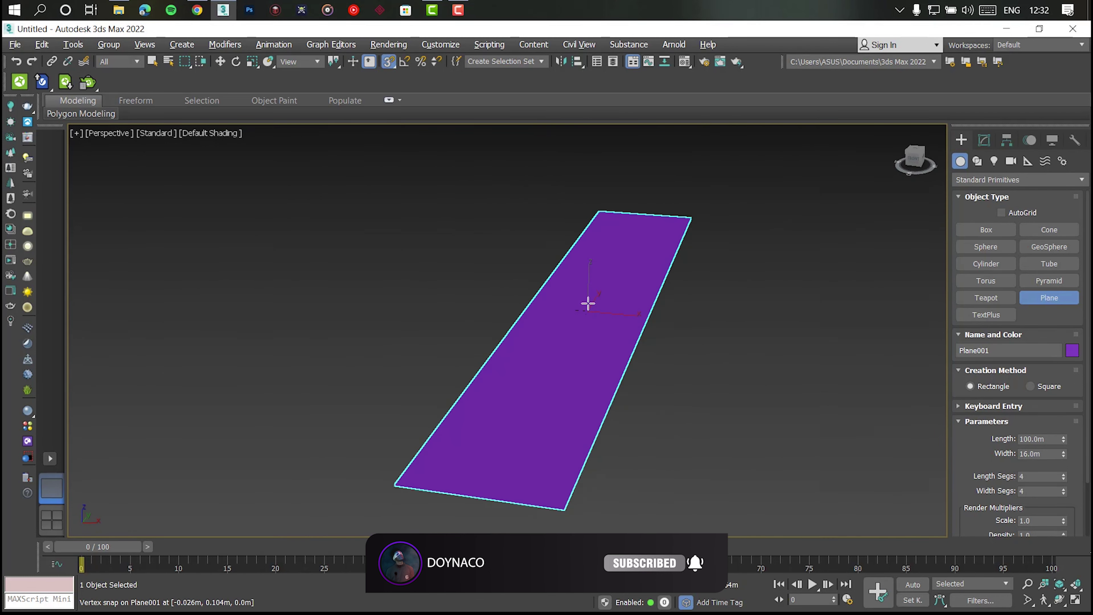
left_click(199, 134)
left_click(207, 226)
left_click(192, 133)
left_click(211, 291)
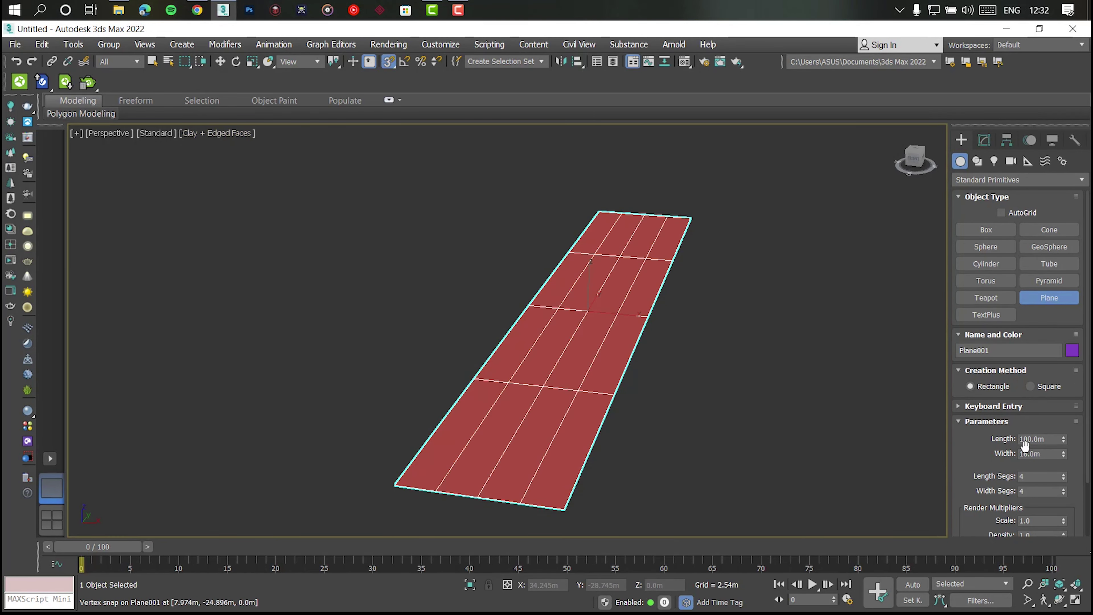
Give the plane 1 length segment and 2 width segments
left_click(1065, 479)
left_click(1065, 488)
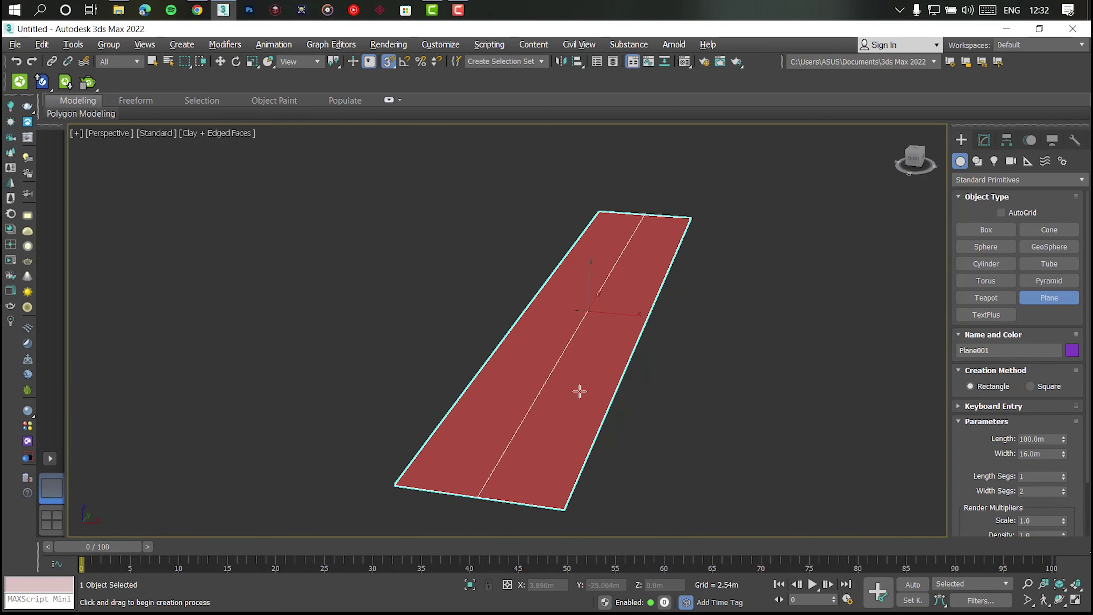
scroll(594, 390, "up", 3)
mouse_move(594, 390)
middle_mouse_down("alt")
mouse_move(780, 286)
mouse_move(774, 244)
middle_mouse_up("alt")
Draw a box beside the floor and set its length to 50 m
left_click(986, 229)
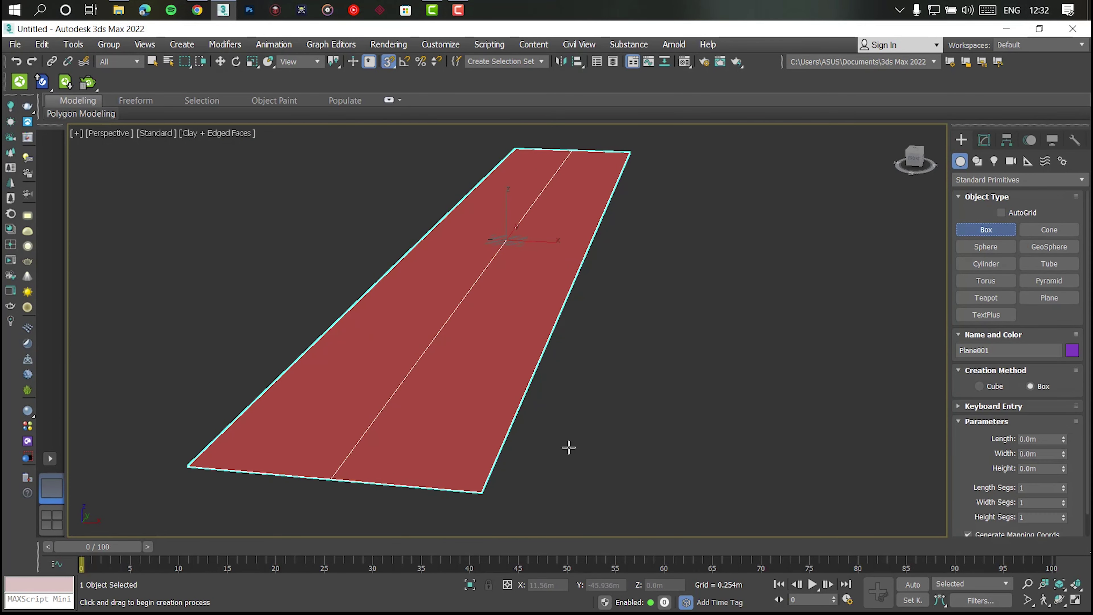
left_click_drag(486, 493, 651, 219)
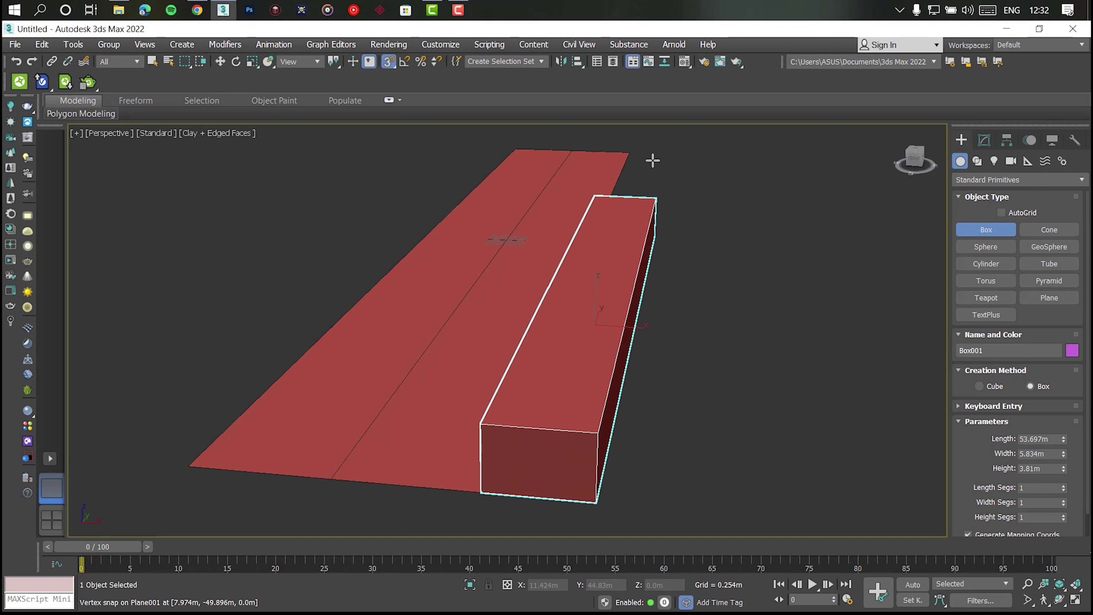
middle_click_drag(641, 344, 568, 302, "alt")
mouse_move(1064, 438)
left_mouse_down()
mouse_move(1063, 426)
mouse_move(1047, 451)
left_mouse_up()
type("50")
key("Return")
Set the box width to 5 m and height to 43 m, then exit box creation
double_click(1048, 451)
type("10")
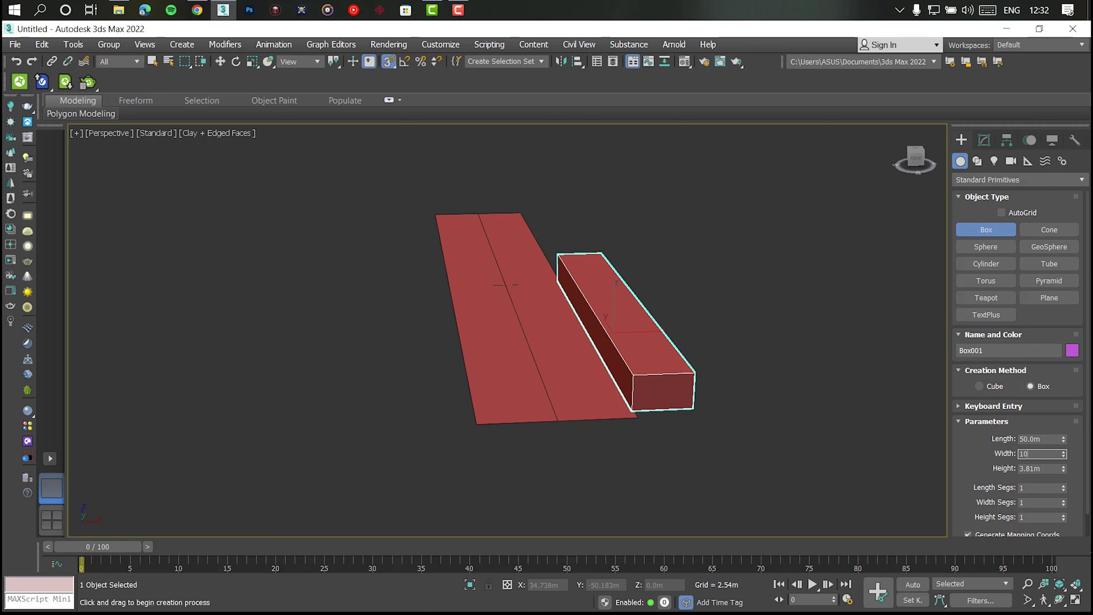
key("Return")
type("5")
key("Return")
key("Tab")
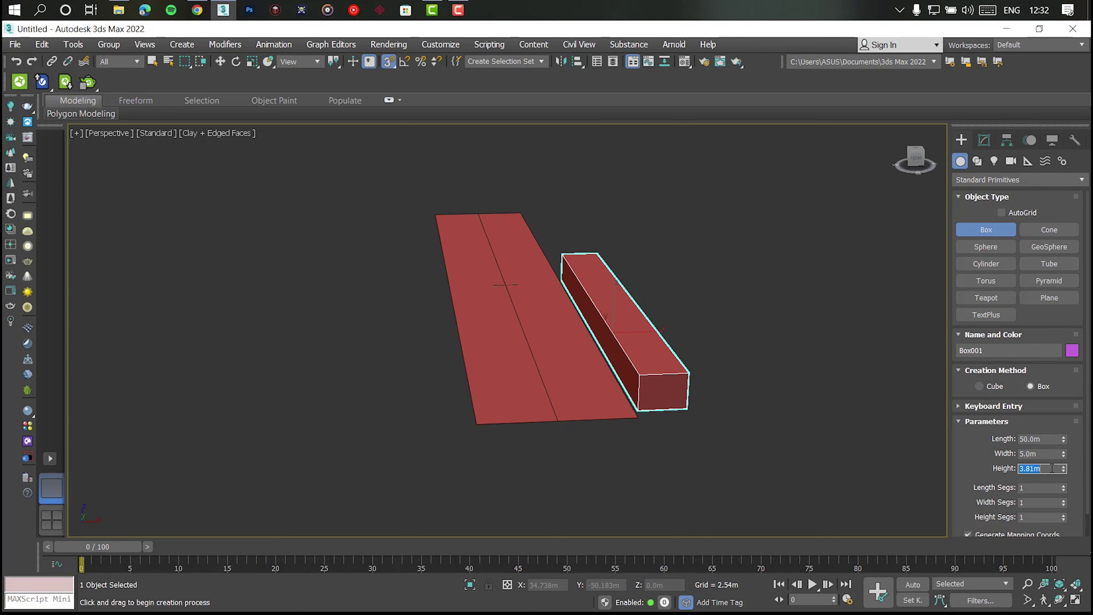
type("43")
key("Return")
scroll(649, 400, "up", 2)
right_click(650, 400)
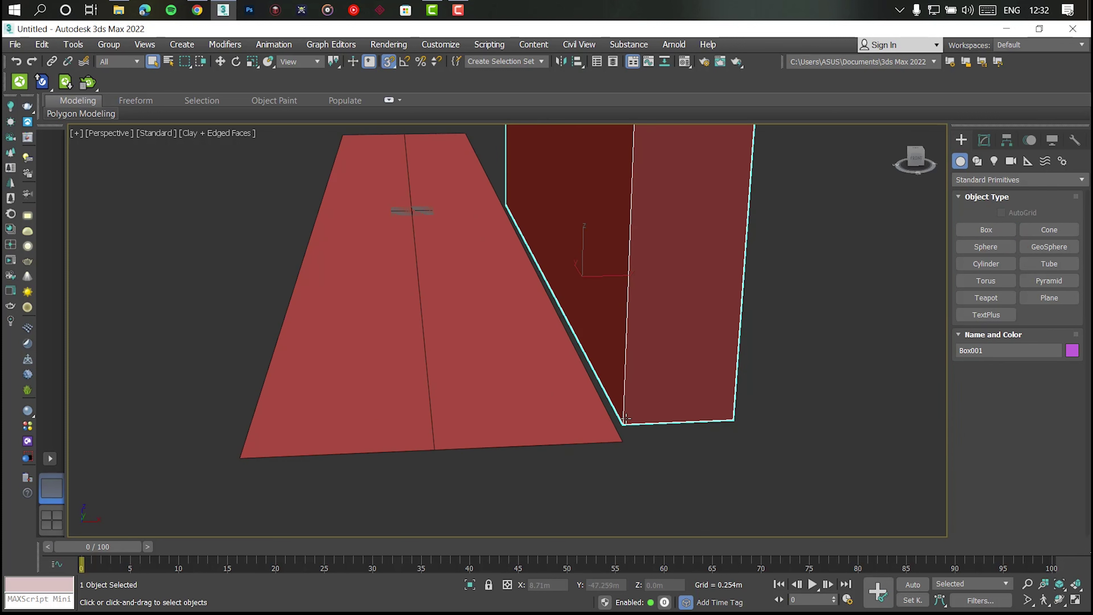
scroll(625, 419, "down", 5)
key("w")
Make an instanced copy of the wall box and cancel the Mirror dialog
left_click_drag(611, 366, 586, 368, "shift")
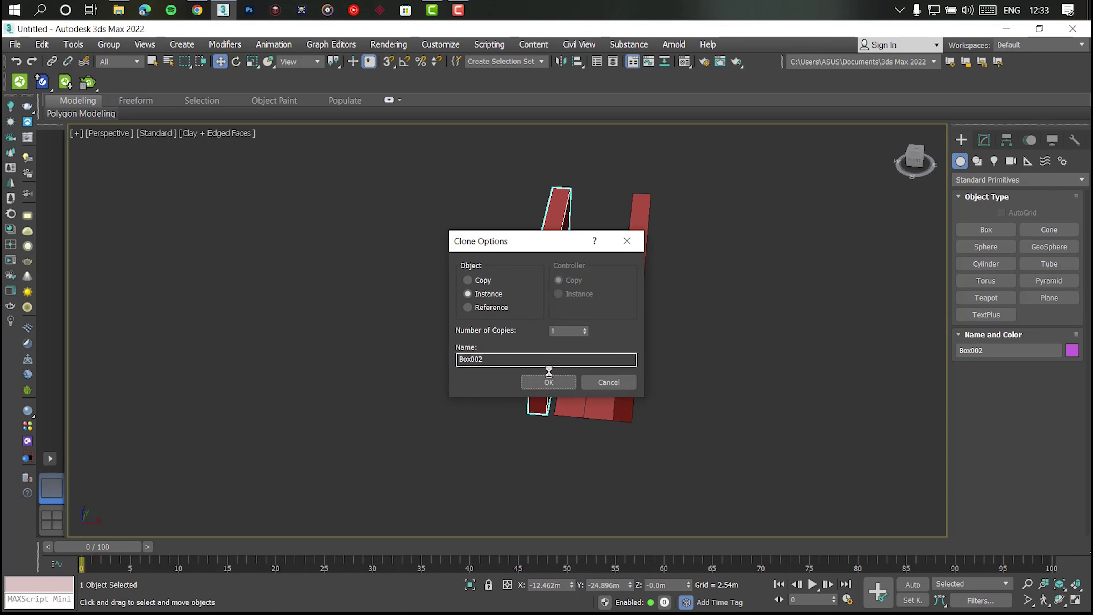
left_click(551, 381)
left_click(560, 62)
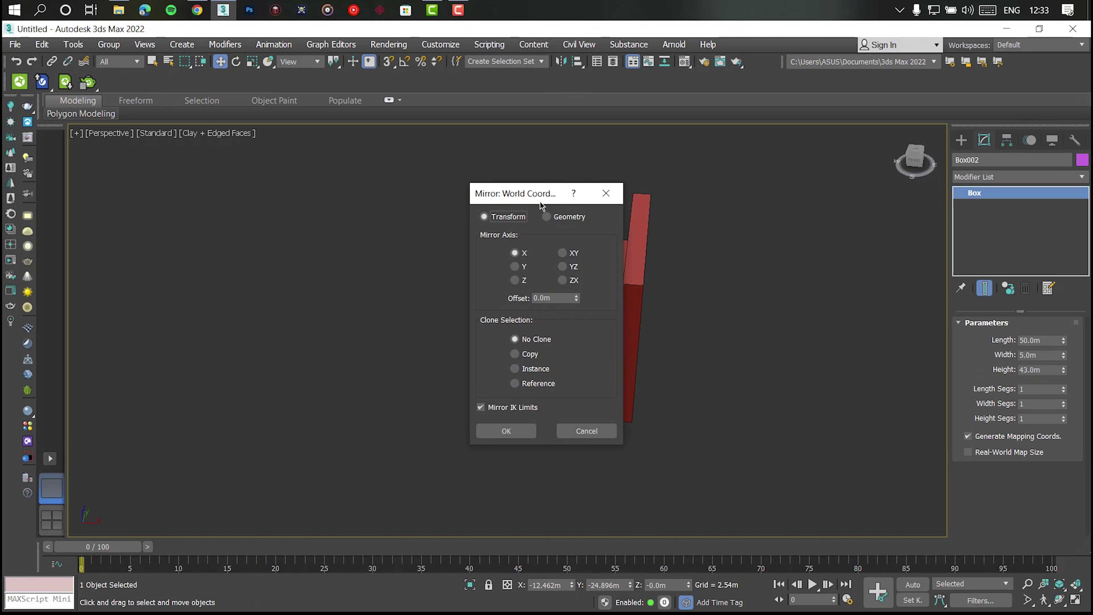
left_click_drag(516, 190, 416, 189)
left_click(408, 398)
With vertex snapping on, move Box002 to the opposite edge of the floor
scroll(564, 406, "up", 3)
key("s")
left_click_drag(542, 305, 532, 420)
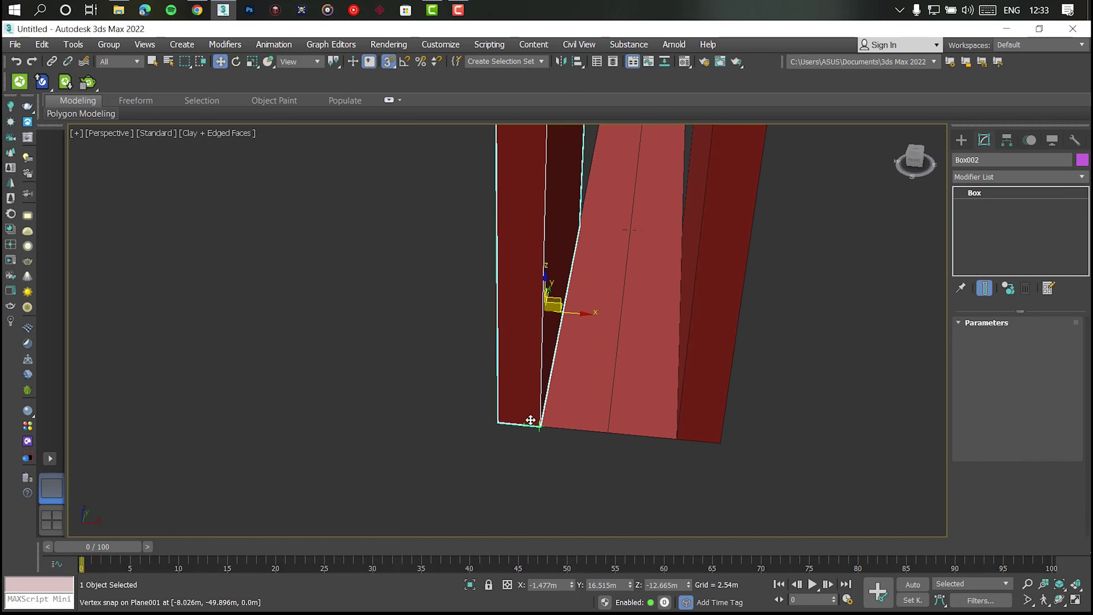
scroll(532, 420, "down", 3)
scroll(547, 394, "up", 2)
mouse_move(547, 394)
middle_mouse_down("alt")
mouse_move(684, 351)
mouse_move(669, 345)
middle_mouse_up("alt")
Deselect the wall copy, orbit to a low view along the floor, and select Plane001
left_click(684, 351)
scroll(499, 379, "up", 2)
middle_click_drag(500, 381, 490, 456, "alt")
scroll(500, 434, "up", 3)
scroll(491, 455, "down", 3)
scroll(495, 420, "up", 1)
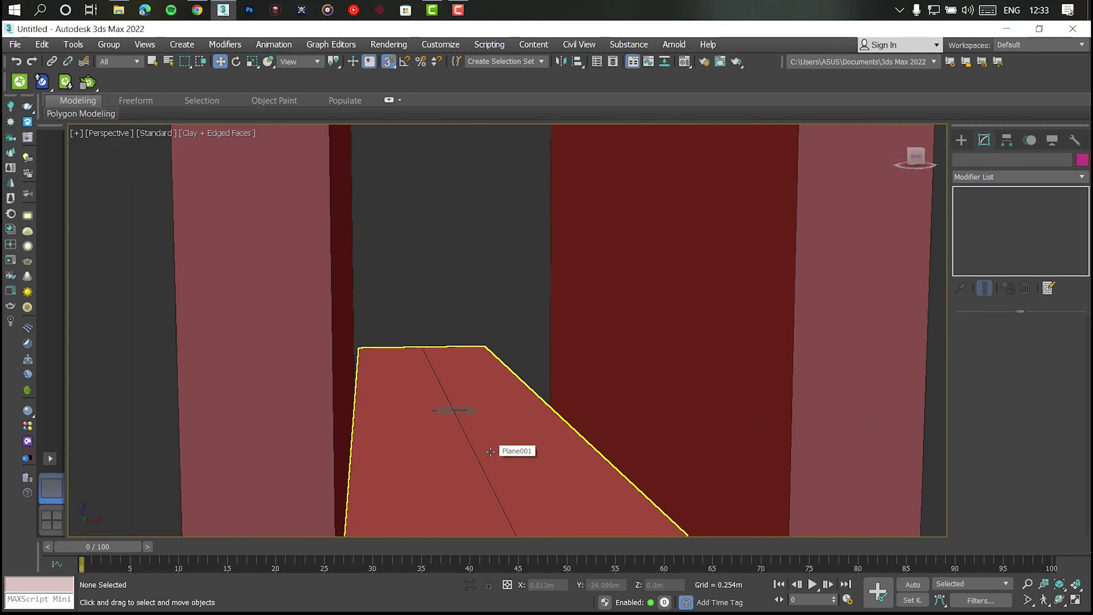
middle_click_drag(496, 419, 473, 387, "alt")
left_click(207, 133)
key("Escape")
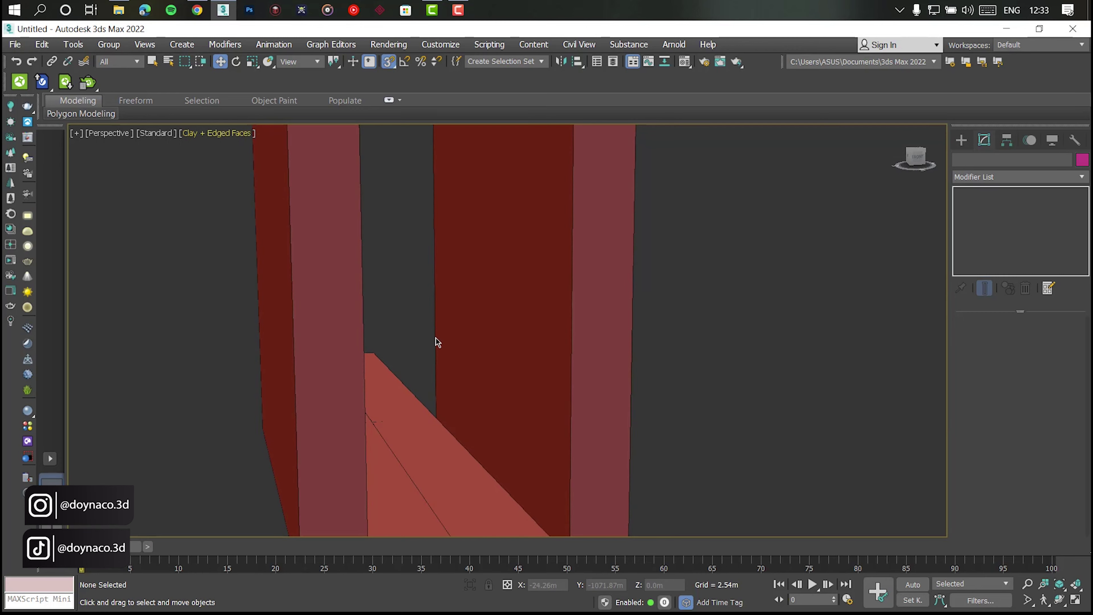
mouse_move(434, 342)
middle_mouse_down("alt")
mouse_move(419, 366)
mouse_move(397, 338)
mouse_move(464, 384)
mouse_move(449, 373)
middle_mouse_up("alt")
left_click(397, 339)
scroll(378, 332, "down", 3)
Turn on Safe Frame and orbit to look down the corridor
key("shift+f")
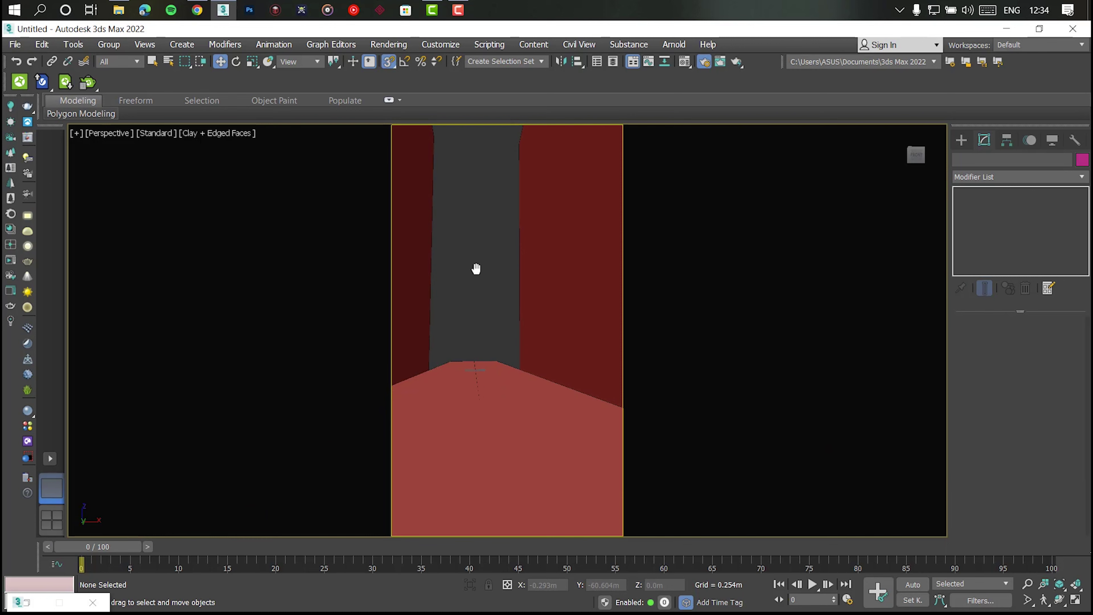
mouse_move(476, 268)
middle_mouse_down("alt")
mouse_move(469, 327)
mouse_move(464, 307)
mouse_move(479, 322)
mouse_move(463, 316)
middle_mouse_up("alt")
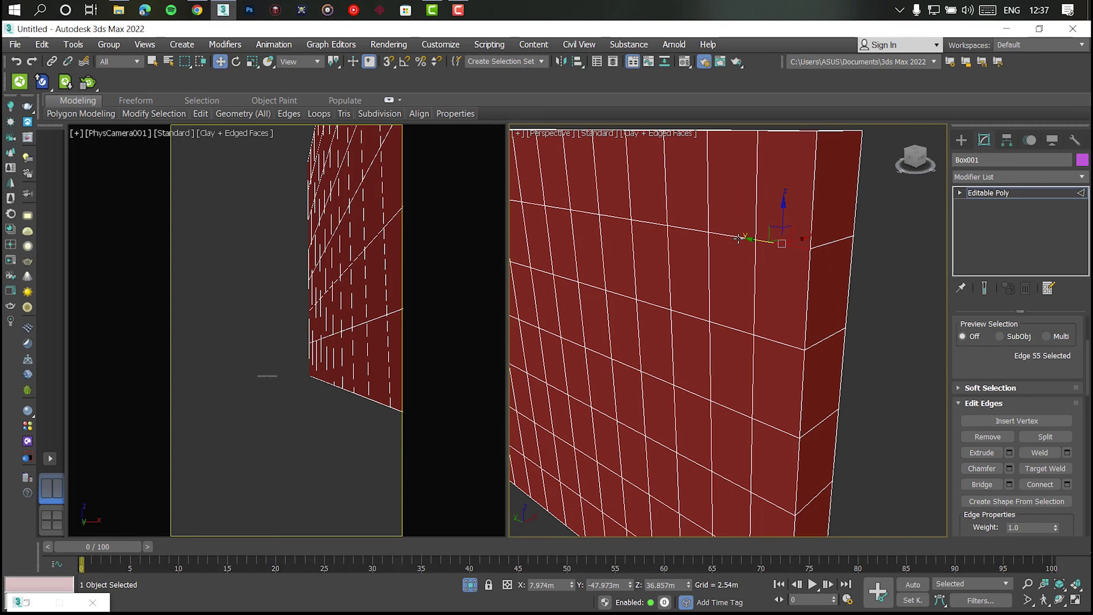
Select the wall's horizontal edge loops and extrude them at -0.844 m height, 0.858 m width
scroll(783, 241, "up", 2)
scroll(791, 262, "up", 1)
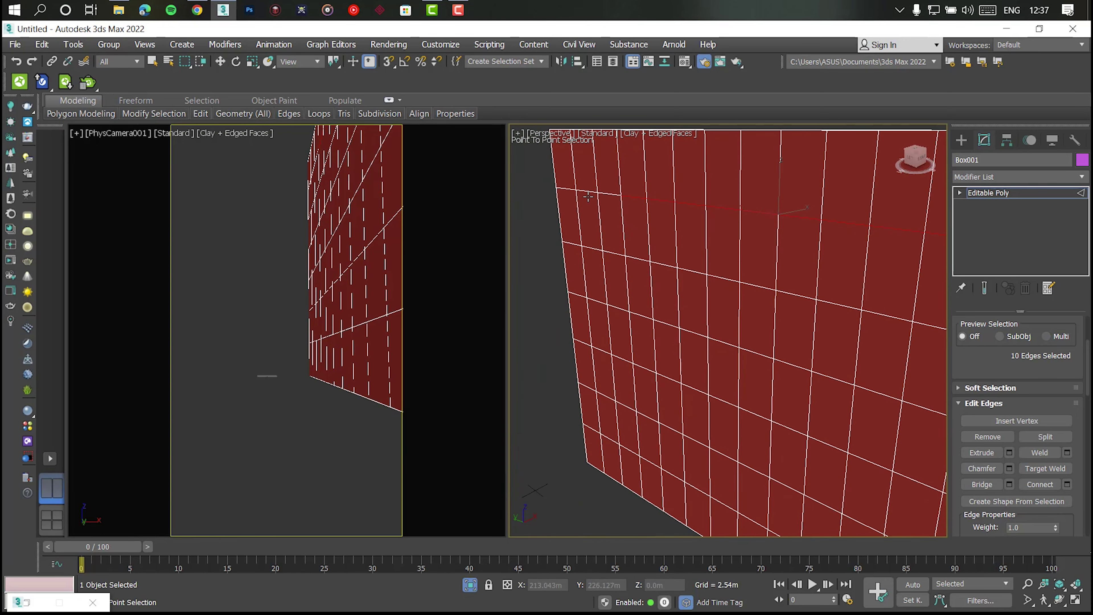
scroll(568, 186, "down", 3)
left_click(624, 258, "ctrl")
key("w")
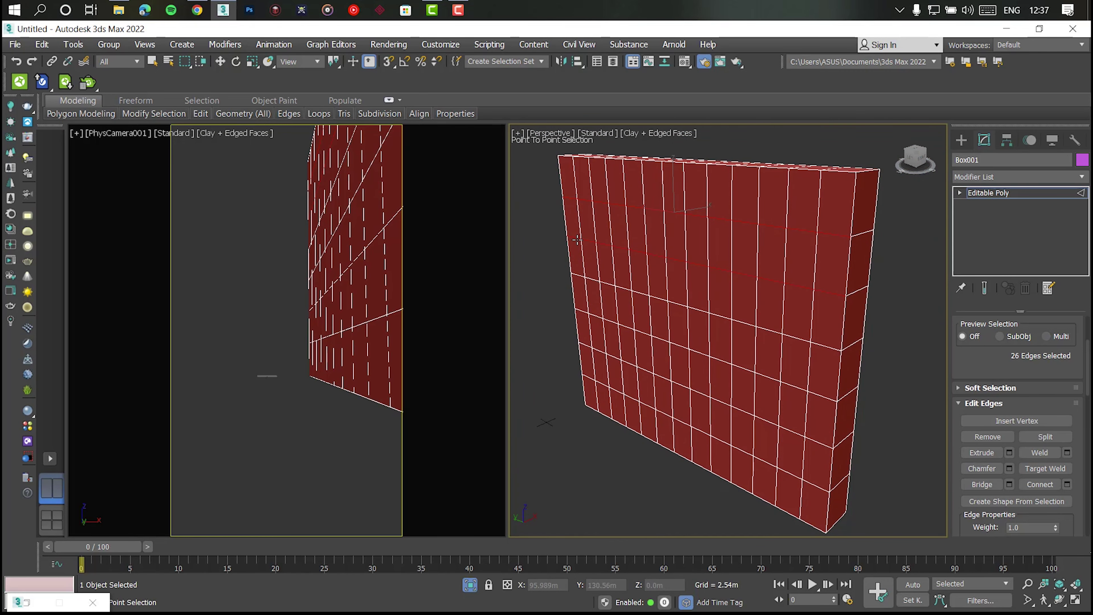
scroll(728, 278, "up", 3)
middle_click_drag(688, 259, 729, 278)
left_click(766, 323, "ctrl")
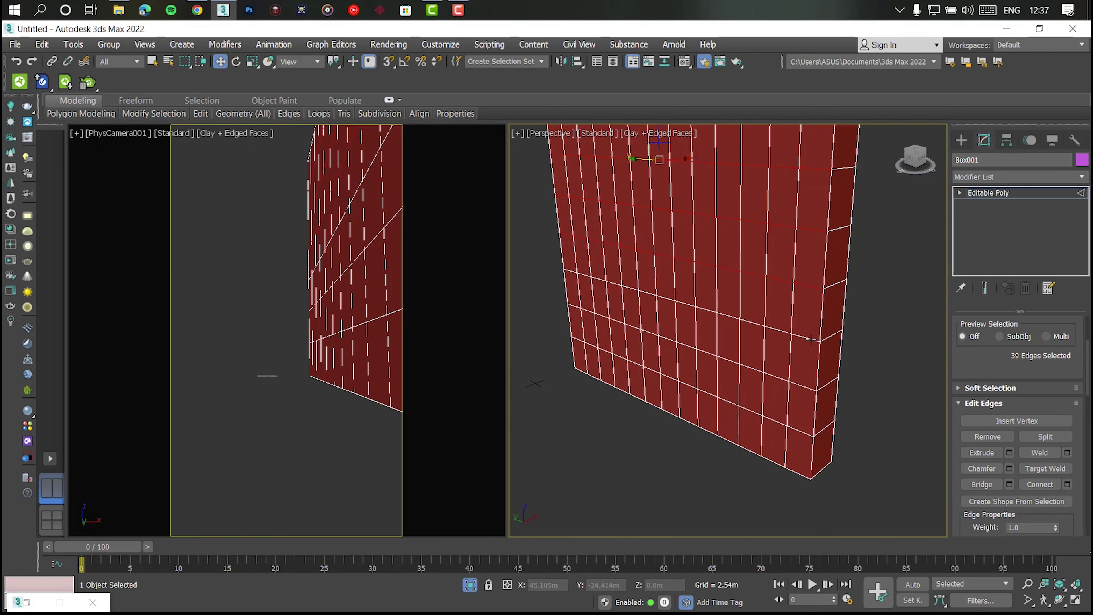
key("l")
left_click(1009, 452)
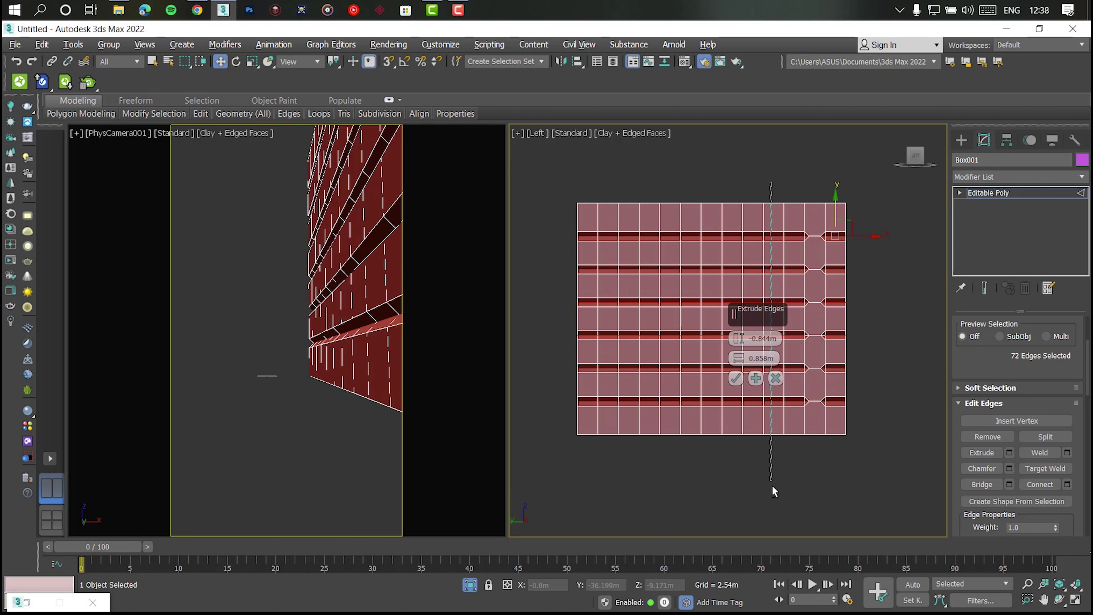
Deselect four vertical columns of edges so only scattered slots stay extruded
left_click_drag(738, 358, 728, 402)
left_click_drag(694, 185, 694, 434, "alt")
left_click_drag(646, 185, 654, 446, "alt")
left_click_drag(608, 180, 612, 480, "alt")
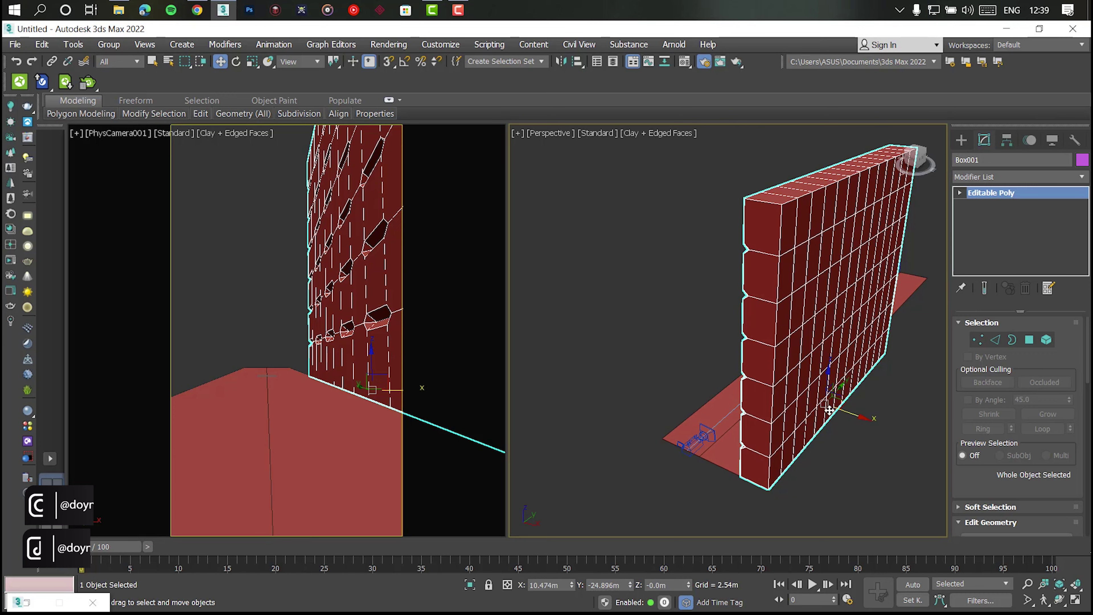
Instance the grooved wall and move the copy closer to the first wall
left_click_drag(756, 383, 739, 383, "shift")
left_click(543, 382)
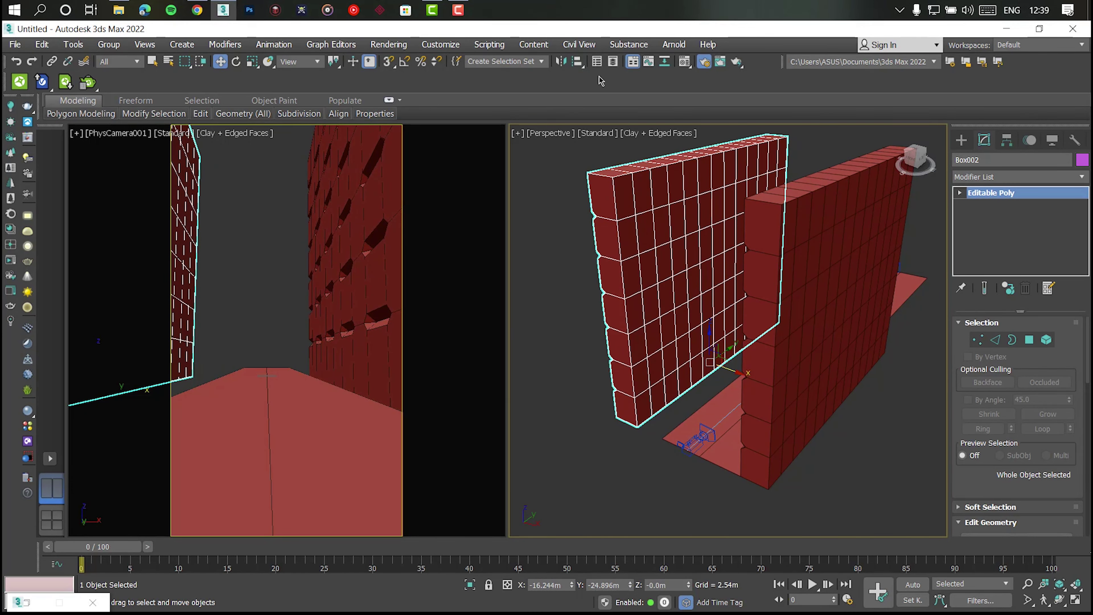
left_click_drag(637, 421, 658, 413)
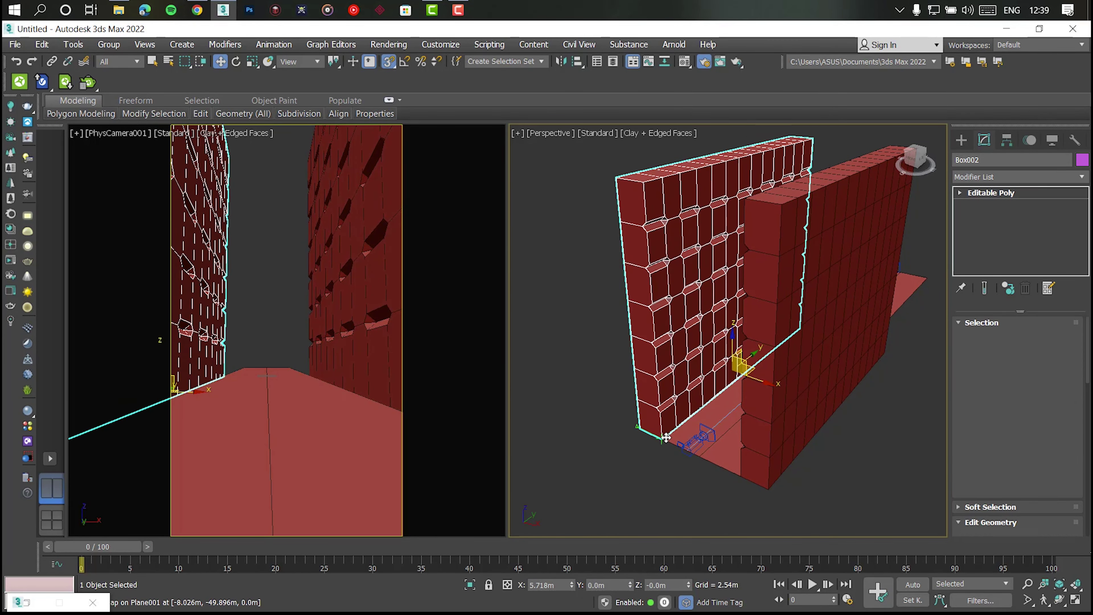
middle_click_drag(658, 414, 675, 443, "alt")
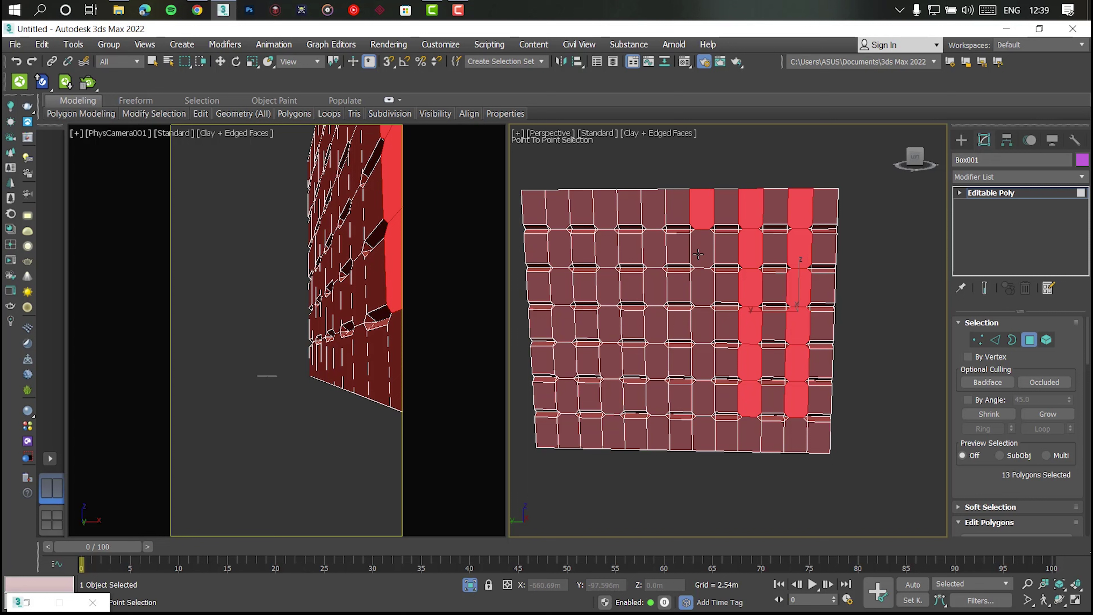
Select several vertical columns of blocks on the wall
left_click(704, 404, "ctrl")
left_click(655, 206, "ctrl")
left_click(654, 383, "ctrl")
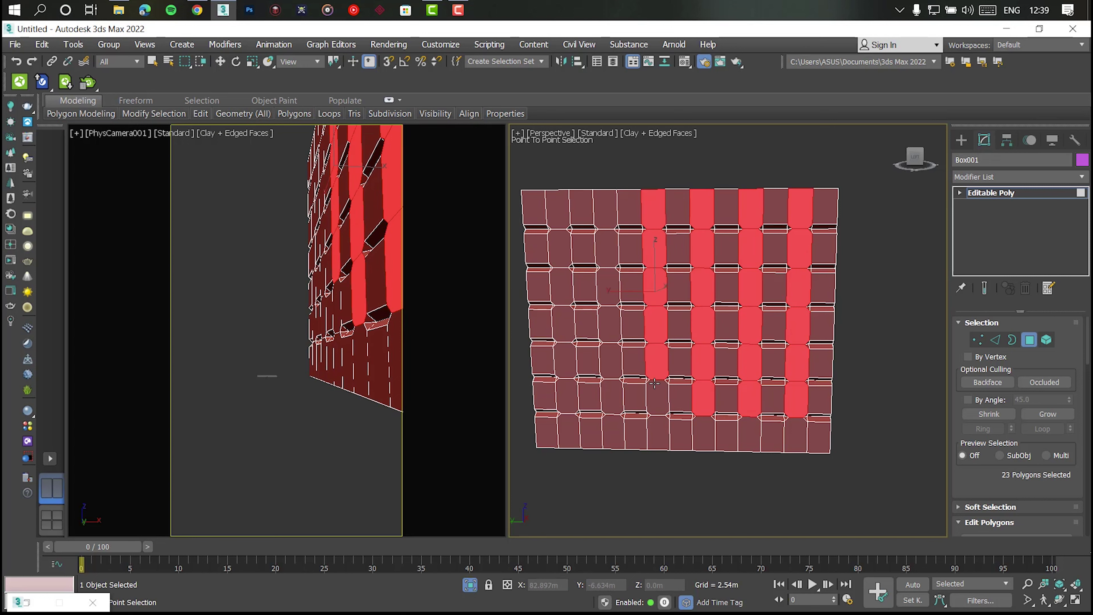
left_click(607, 207, "ctrl")
key("w")
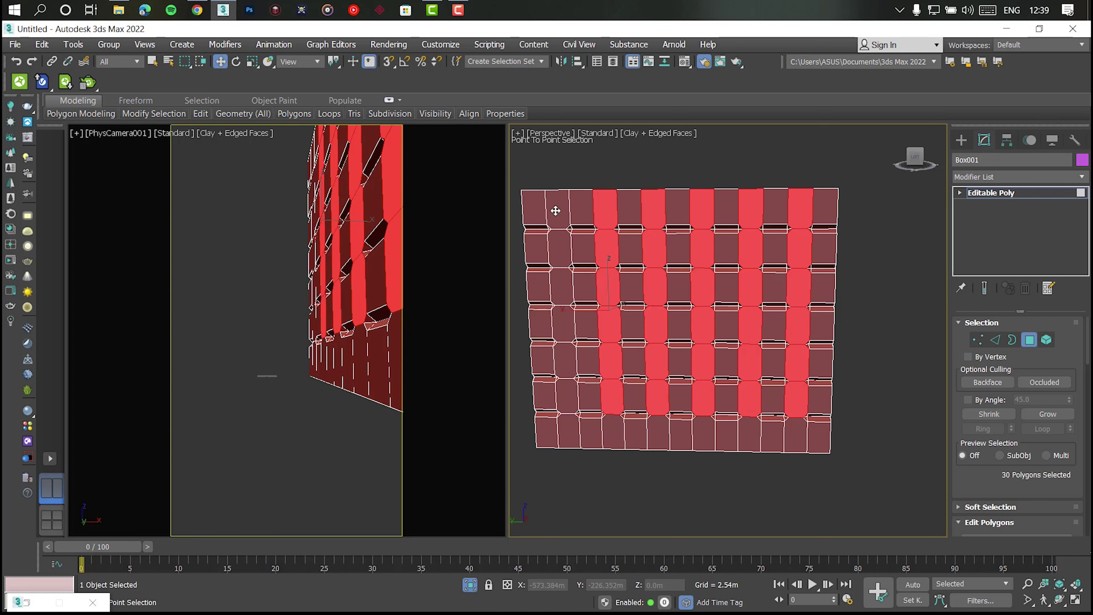
left_click(556, 211, "ctrl")
middle_click_drag(555, 211, 688, 336, "alt")
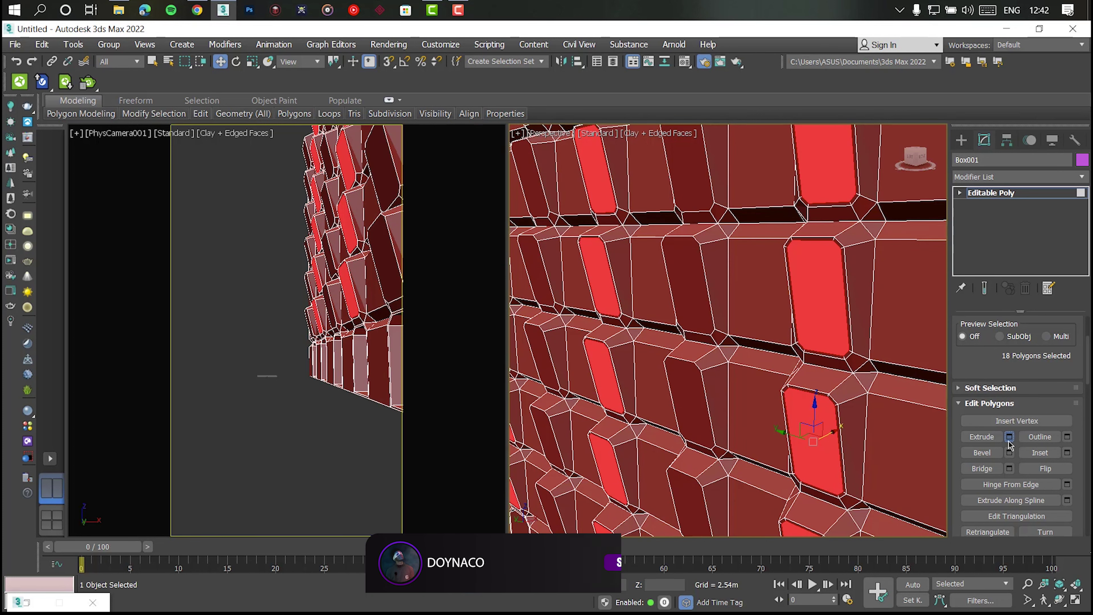
Extrude the selected blocks inward by about -5.375 m
left_click(1010, 437)
left_click_drag(739, 358, 738, 387)
middle_click_drag(758, 409, 822, 440, "alt")
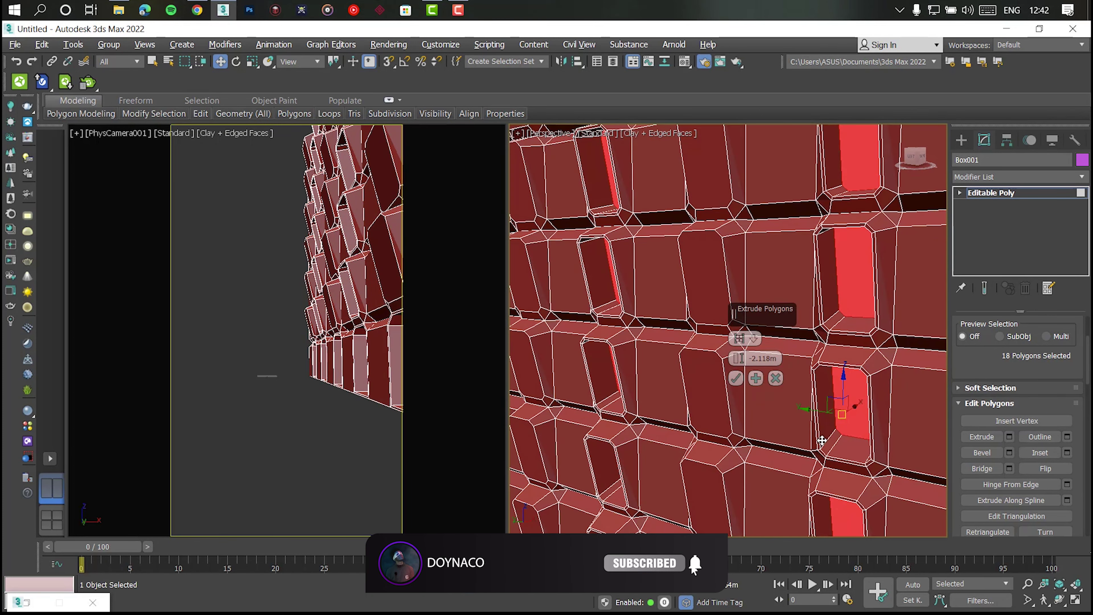
left_click_drag(738, 359, 755, 92)
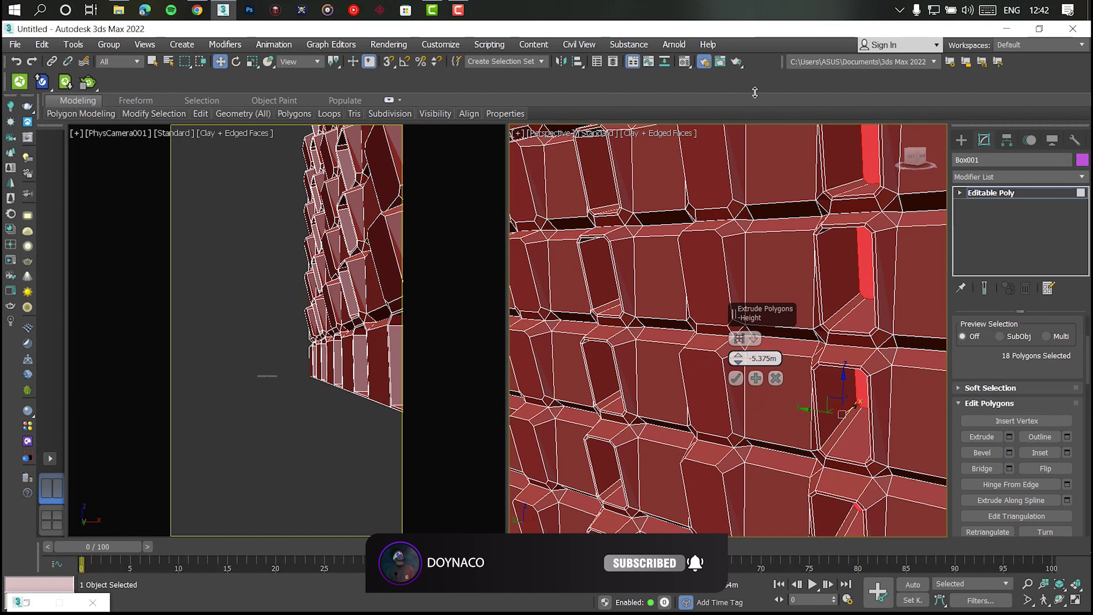
left_click(736, 379)
Inspect the recesses, leave Polygon mode and deselect the wall
middle_click_drag(740, 379, 793, 346, "alt")
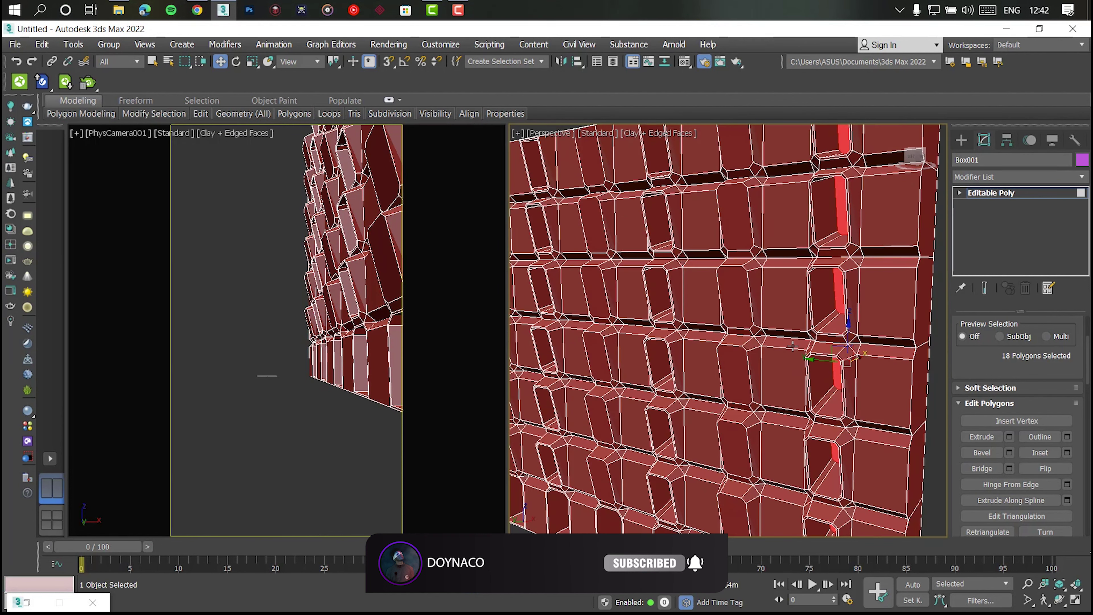
scroll(793, 346, "down", 5)
scroll(793, 345, "down", 1)
key("4")
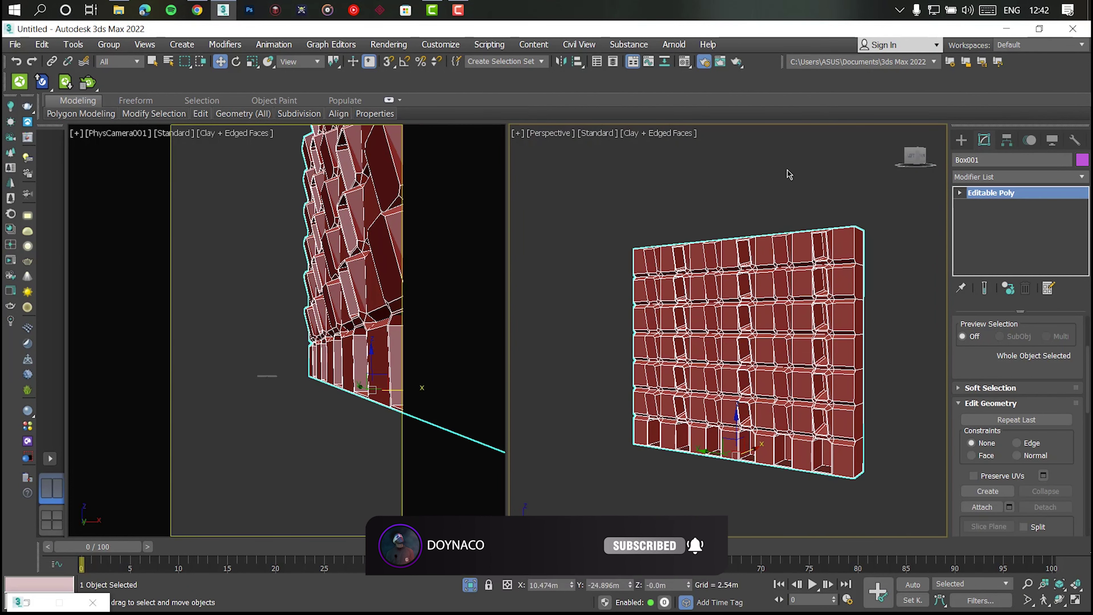
left_click(789, 174)
middle_click(314, 421)
Check the wall in a free Perspective in the left view, then return it to the camera
key("p")
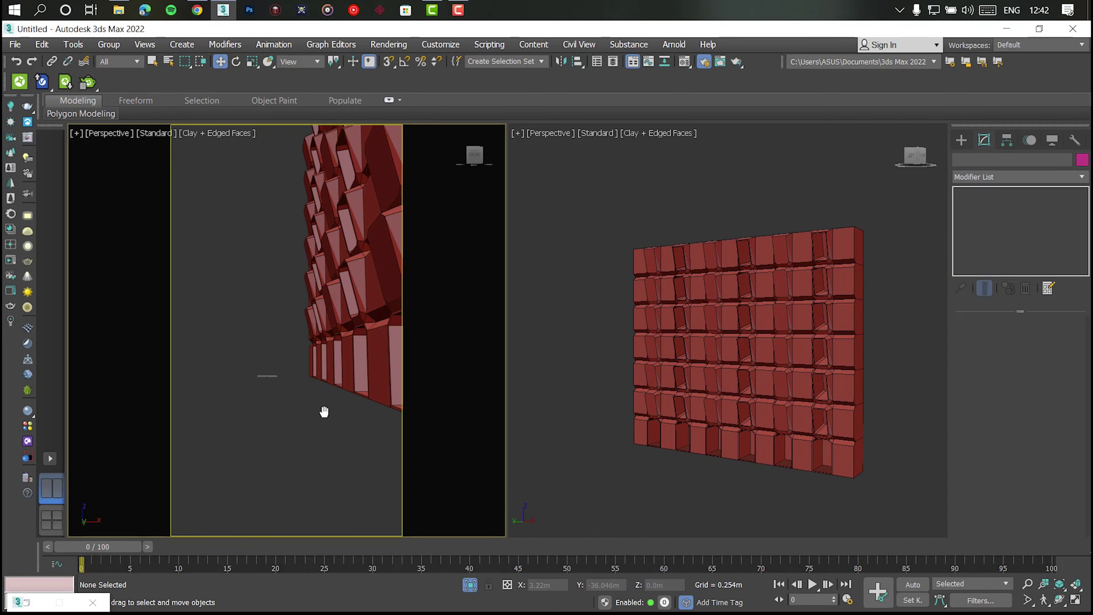
middle_click_drag(324, 411, 305, 419)
left_click(305, 419)
scroll(323, 450, "up", 2)
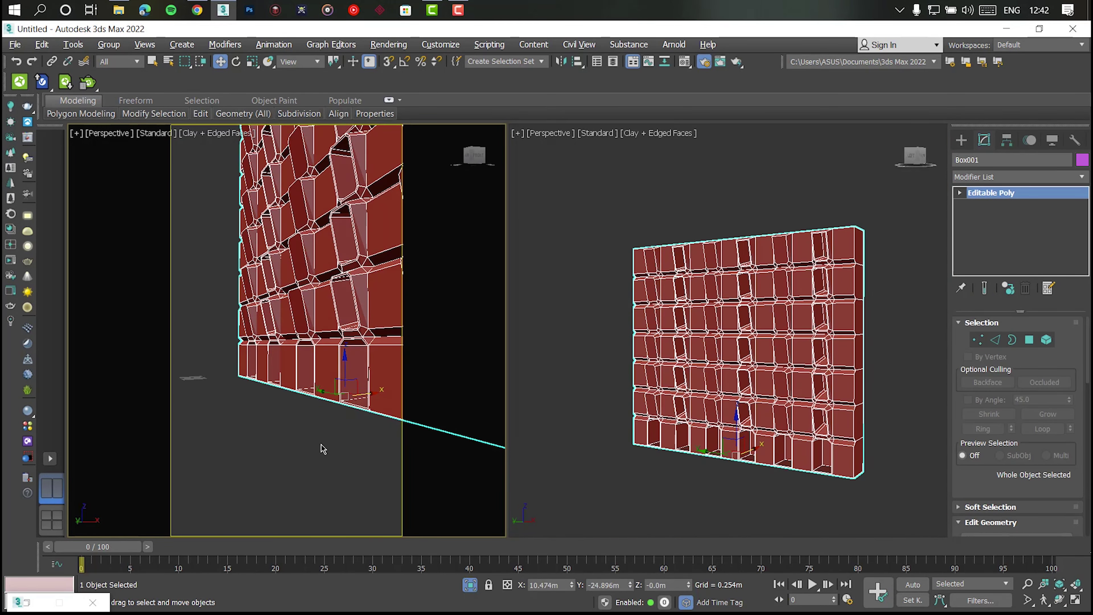
scroll(323, 450, "down", 3)
scroll(293, 447, "down", 2)
scroll(258, 431, "up", 5)
scroll(332, 419, "up", 1)
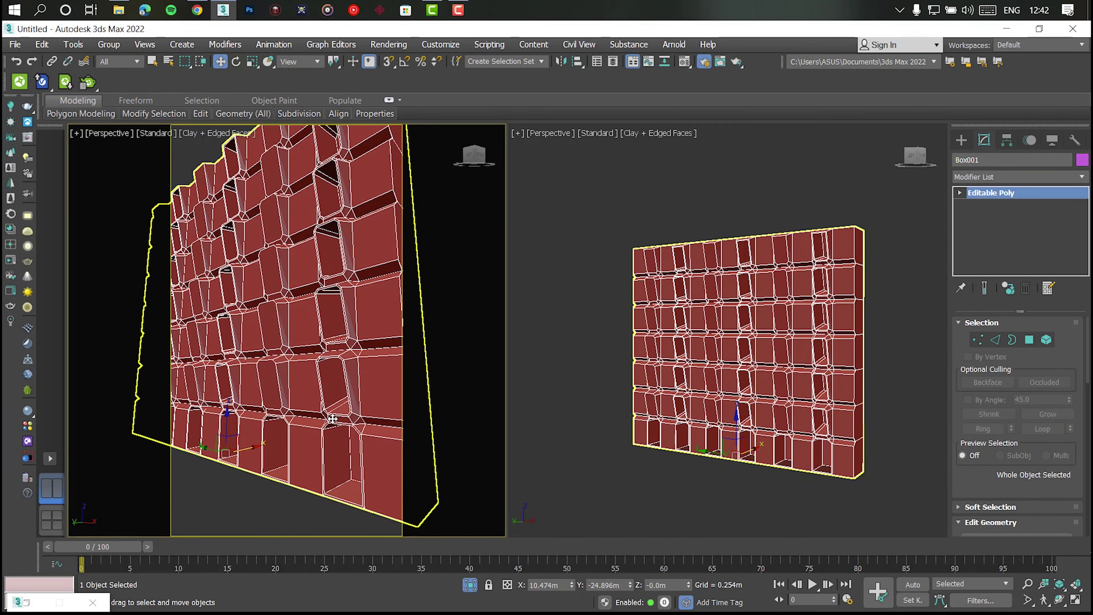
key("c")
left_click(268, 361)
Copy both corridor walls further along the corridor
mouse_move(723, 396)
middle_mouse_down("alt")
mouse_move(684, 396)
mouse_move(728, 488)
mouse_move(645, 392)
middle_mouse_up("alt")
left_click(644, 392)
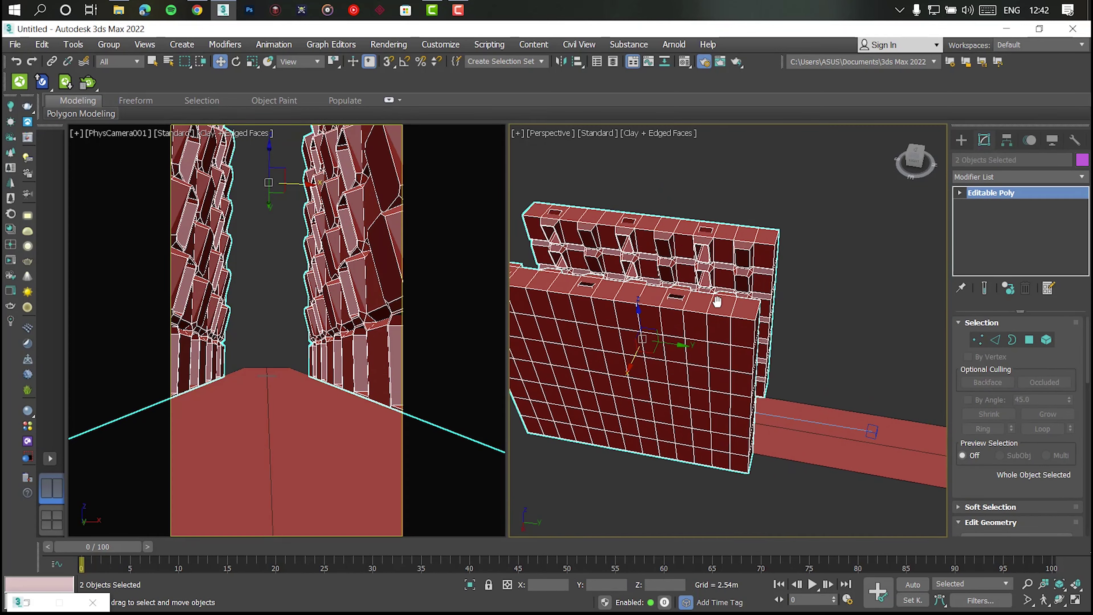
left_click_drag(723, 338, 992, 366, "shift")
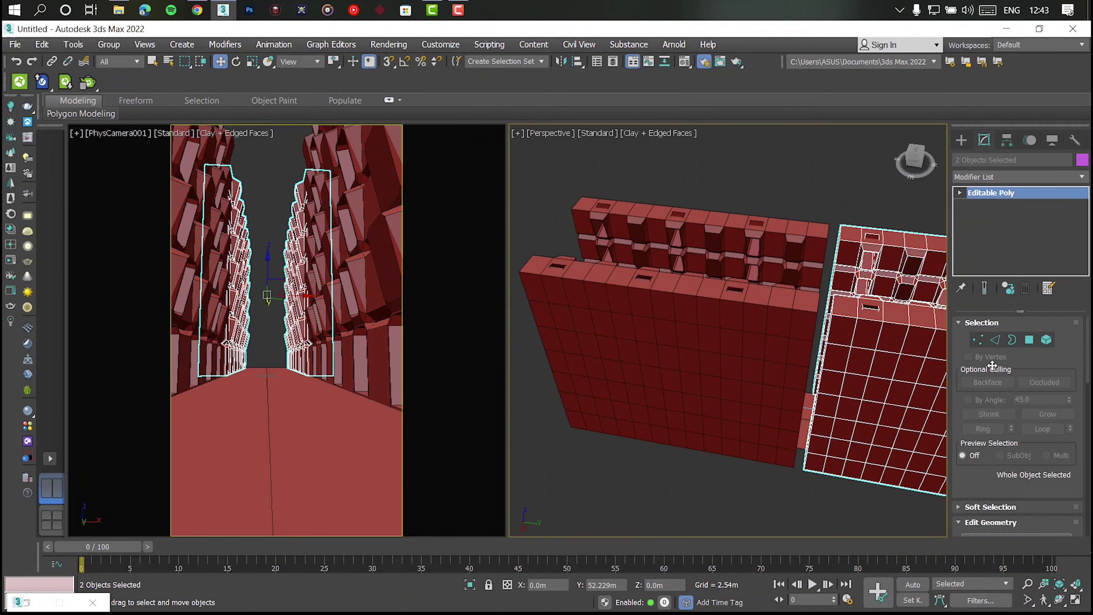
left_click(549, 381)
mouse_move(662, 423)
middle_mouse_down("alt")
mouse_move(598, 344)
mouse_move(493, 373)
mouse_move(659, 427)
mouse_move(756, 398)
mouse_move(709, 379)
middle_mouse_up("alt")
left_click(659, 427)
Set the camera view to Default Shading with Edged Faces turned off
left_click(669, 133)
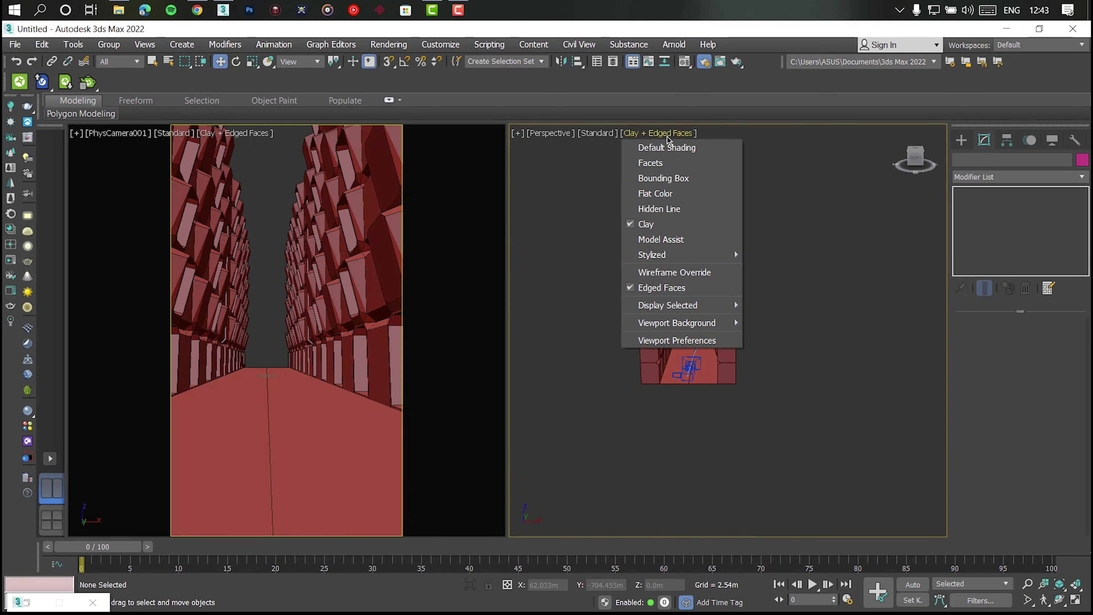
left_click(232, 134)
left_click(241, 147)
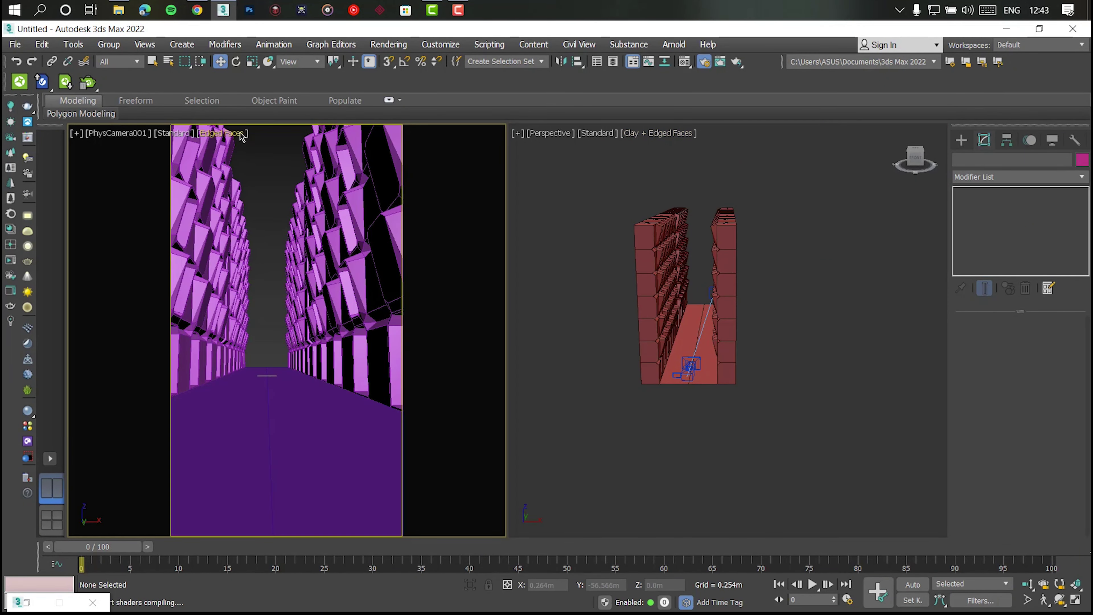
left_click(244, 286)
mouse_move(635, 434)
middle_mouse_down("alt")
mouse_move(671, 428)
mouse_move(579, 411)
mouse_move(708, 361)
mouse_move(629, 305)
middle_mouse_up("alt")
scroll(579, 411, "up", 3)
scroll(577, 417, "up", 3)
left_click(572, 435)
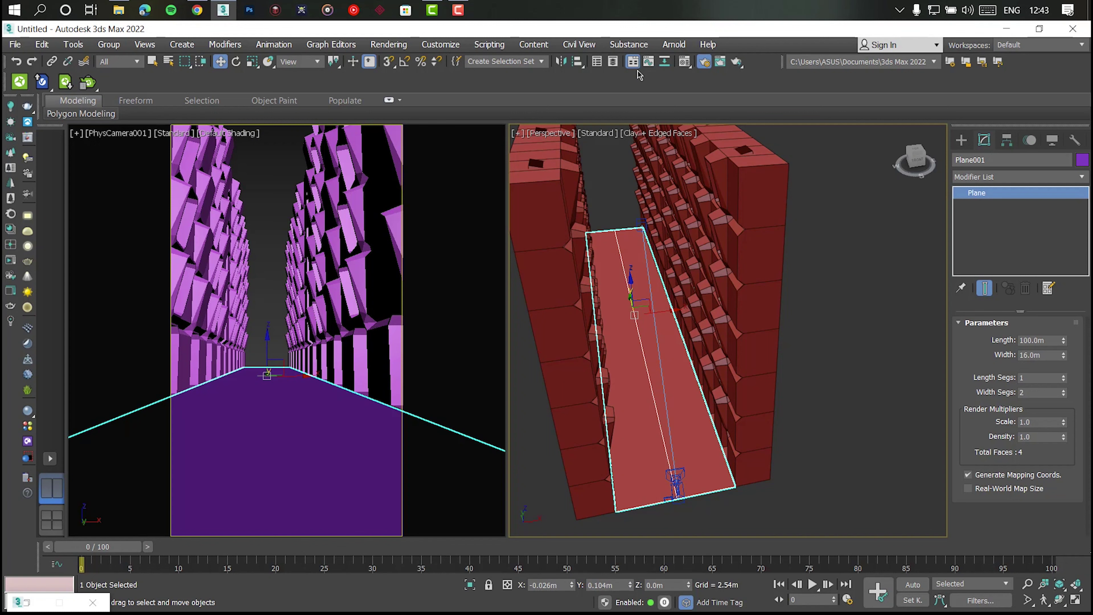
left_click(275, 177)
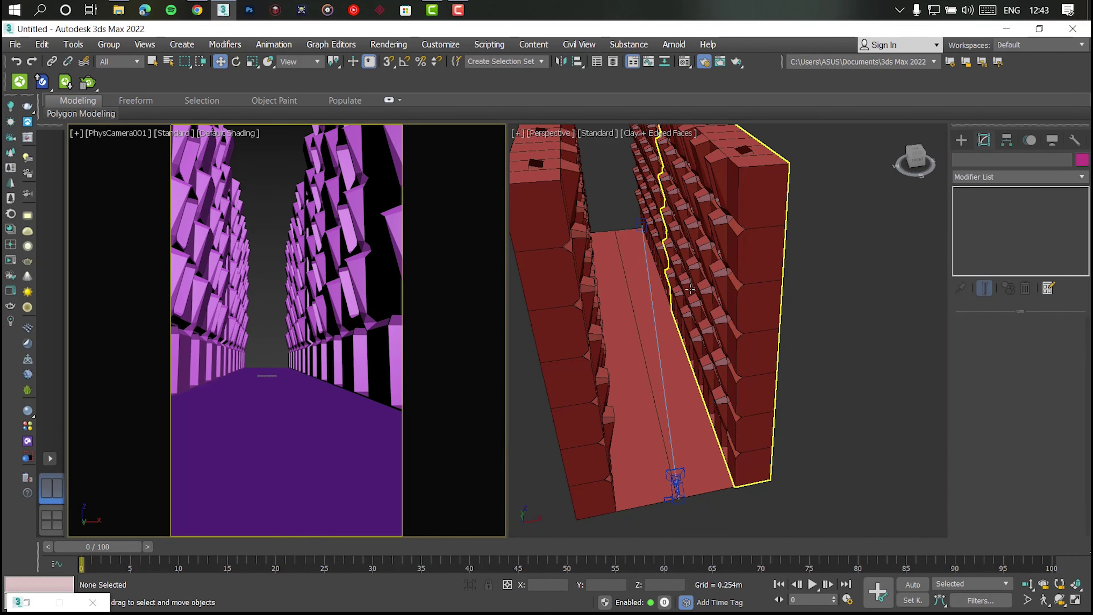
Apply the cyan material from the Material Editor to the floor plane
left_click(685, 62)
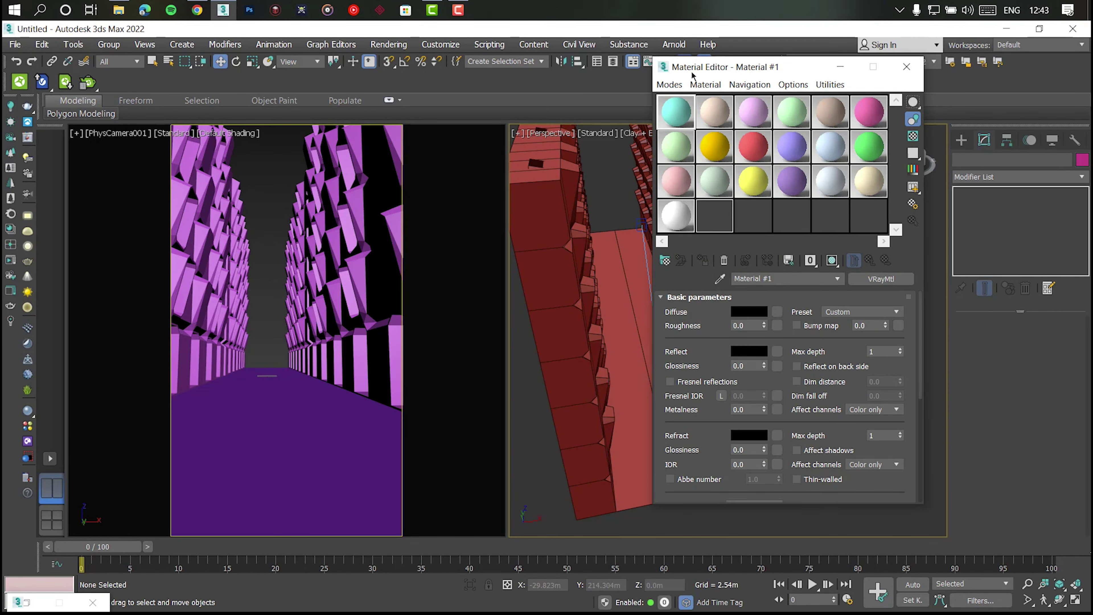
left_click_drag(691, 72, 324, 85)
left_click(667, 388)
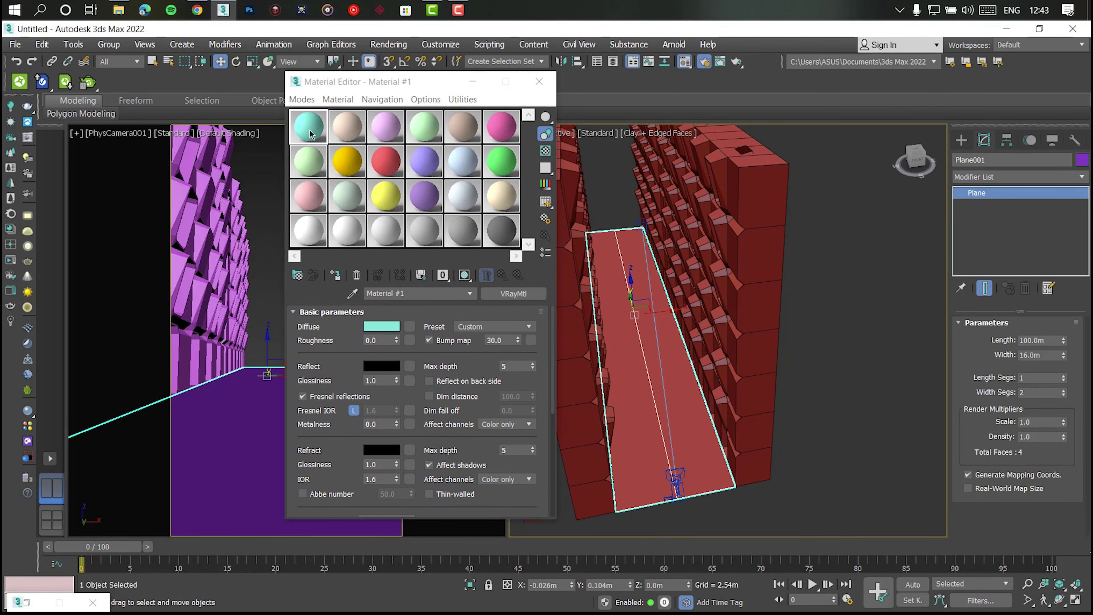
left_click(335, 274)
Apply the beige second material to all four corridor walls
left_click(613, 238)
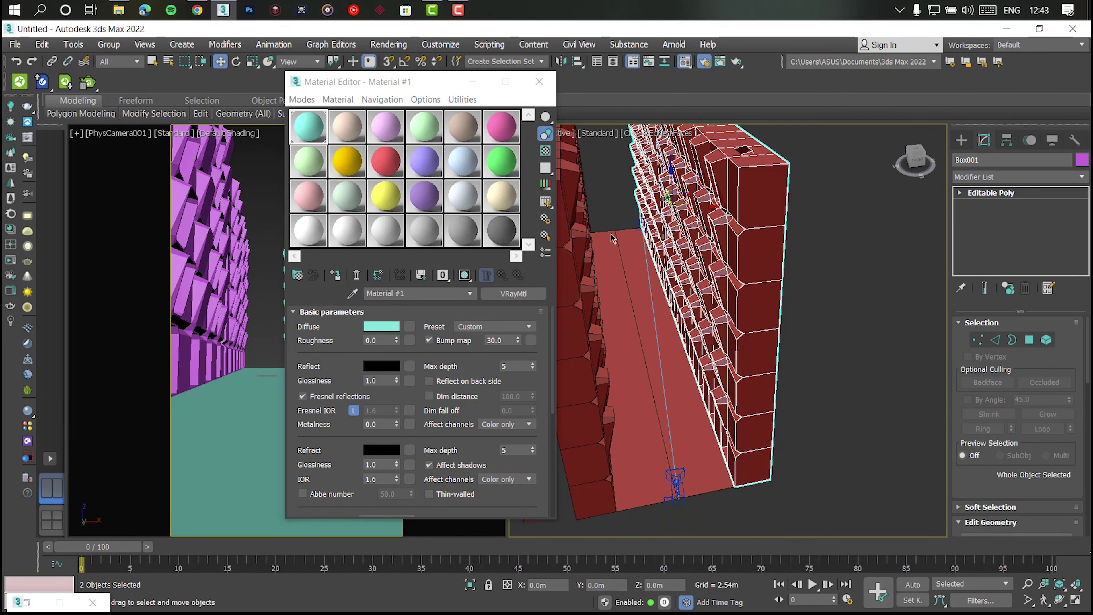
key("ctrl+a")
key("z")
left_click(348, 126)
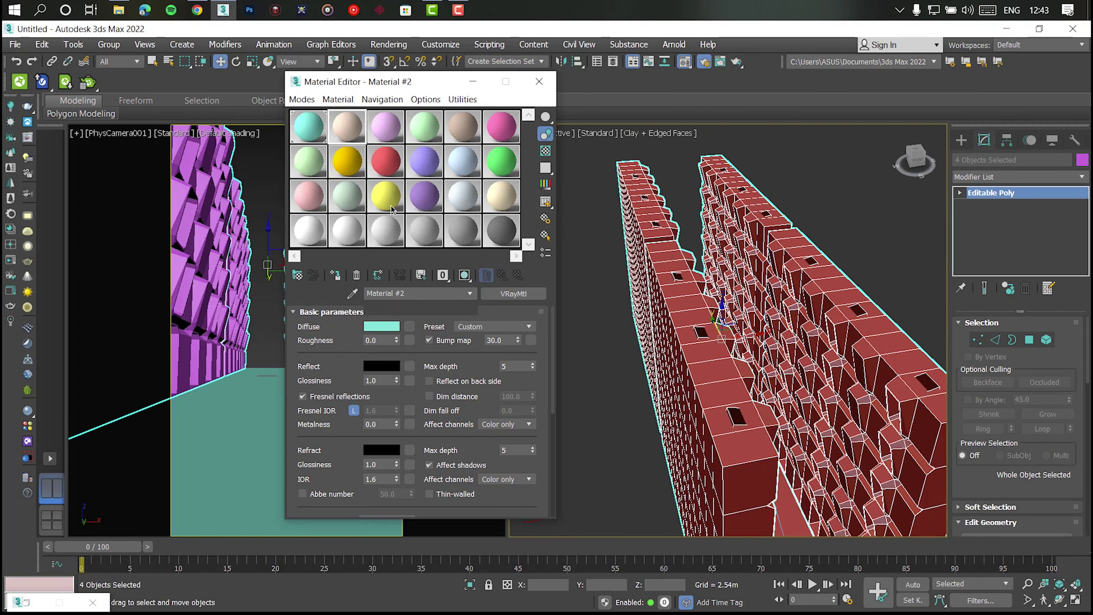
left_click(336, 275)
mouse_move(687, 276)
middle_mouse_down("alt")
mouse_move(567, 244)
mouse_move(611, 263)
middle_mouse_up("alt")
left_click(472, 81)
left_click(571, 288)
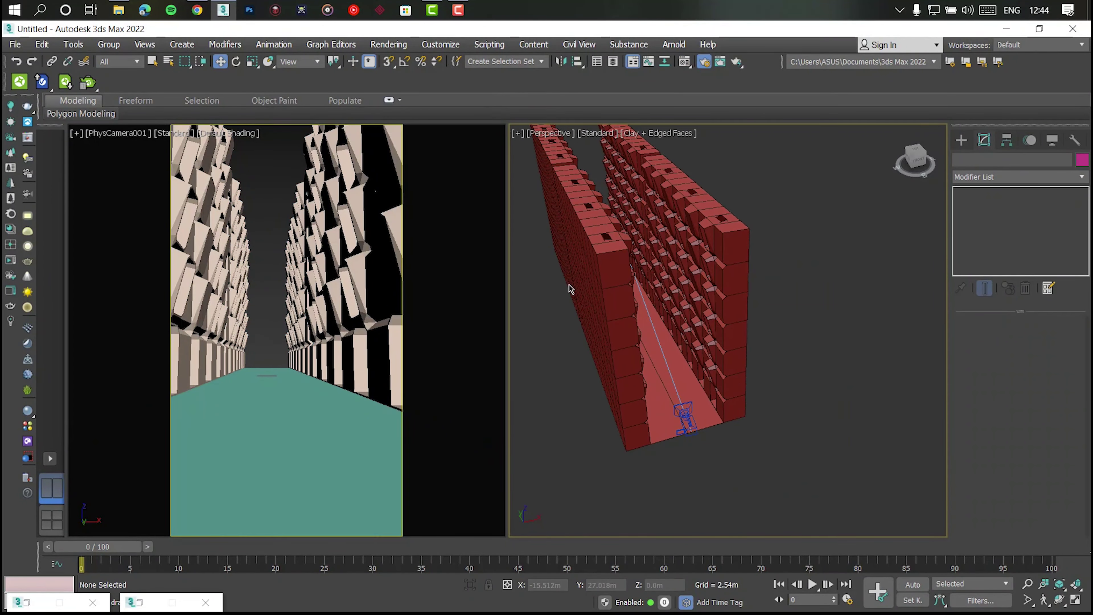
With the floor selected, browse the V-Ray Material Library to its Concrete category
left_click(661, 392)
key("z")
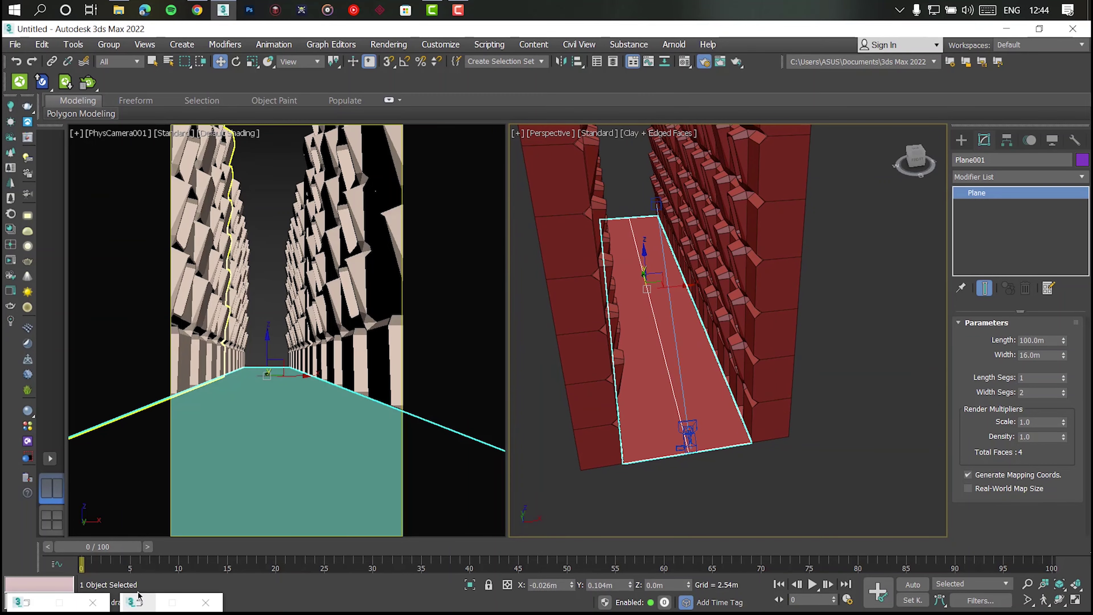
left_click(139, 596)
left_click(60, 79)
left_click(59, 104)
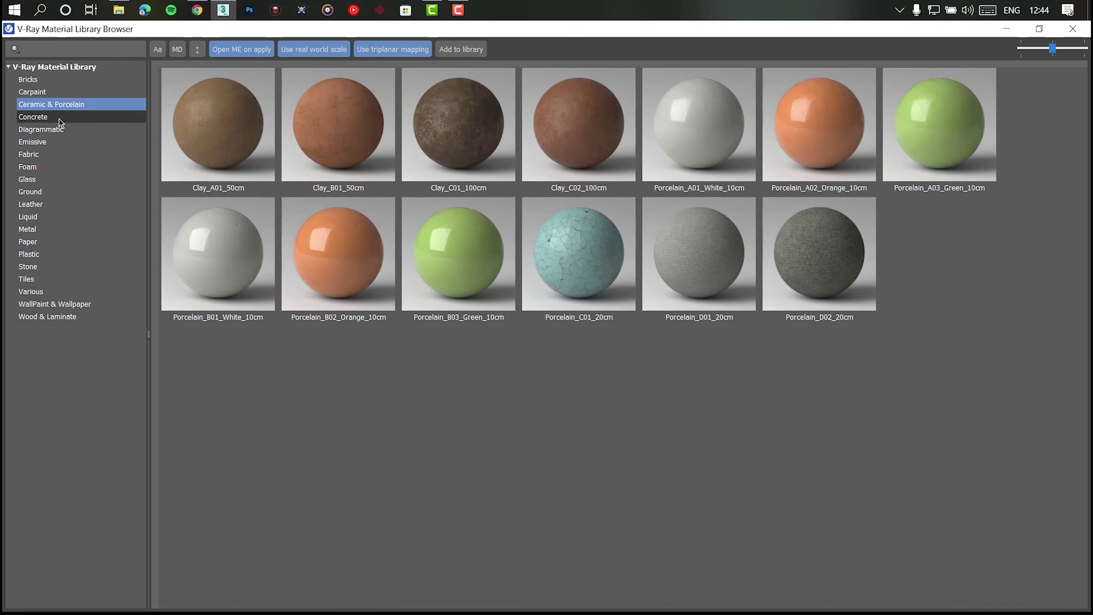
right_click(351, 134)
left_click(380, 158)
left_click(1006, 28)
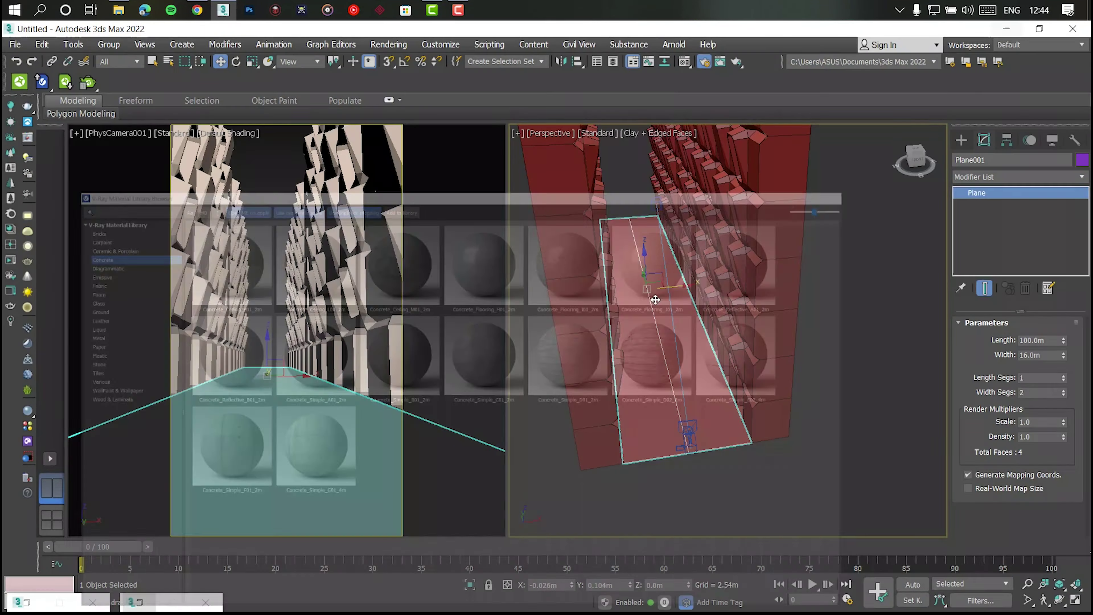
Load Concrete_Ceiling_L01_2m from the V-Ray library and apply it to the floor
left_click(148, 601)
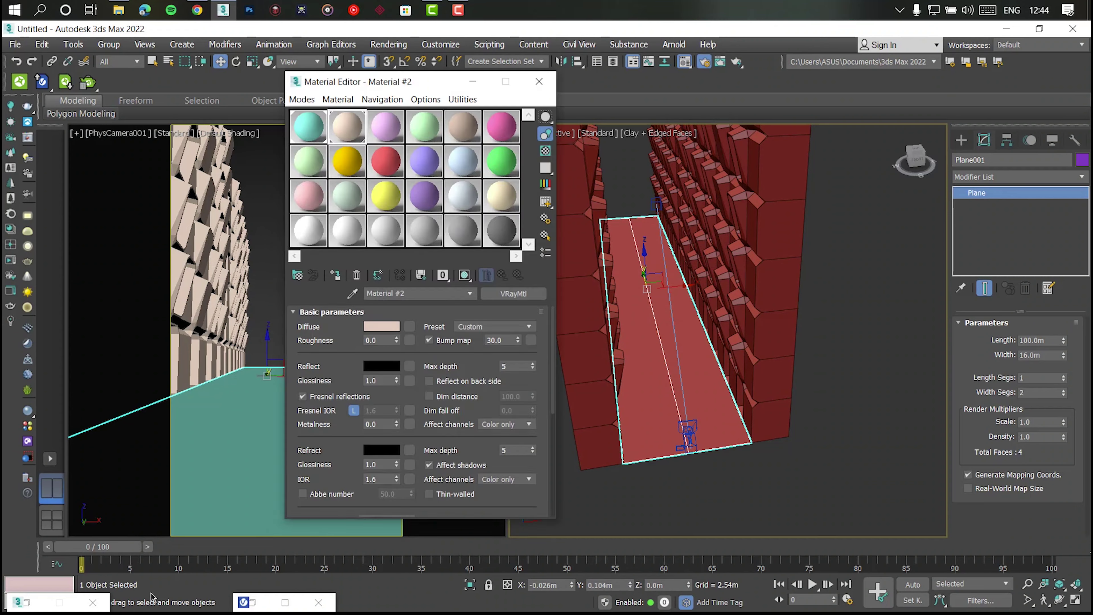
left_click(261, 604)
right_click(338, 126)
left_click(378, 164)
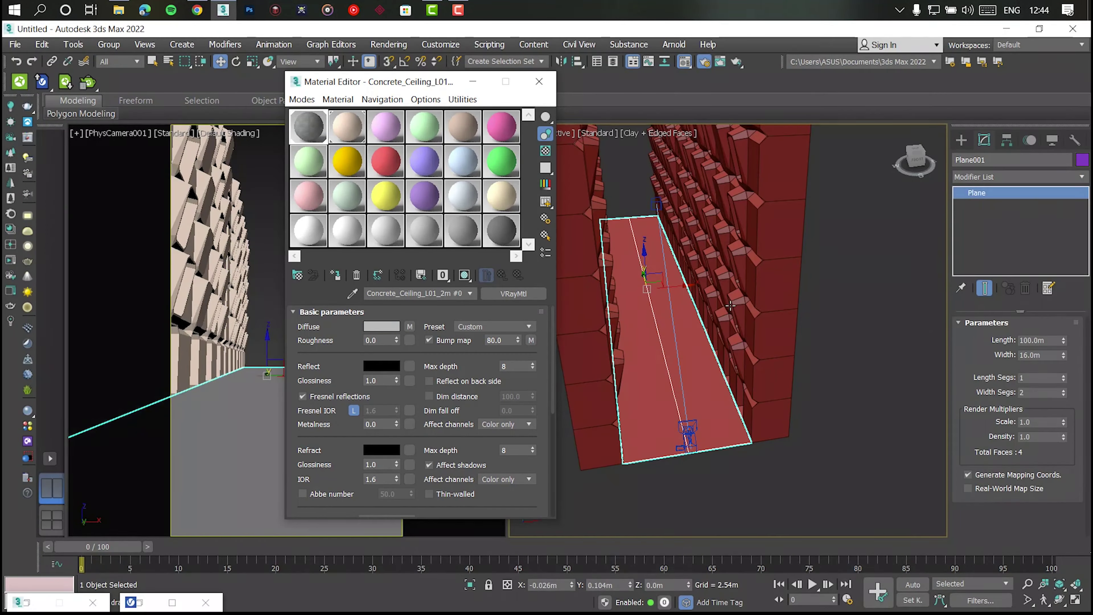
left_click(462, 276)
left_click_drag(398, 86, 622, 100)
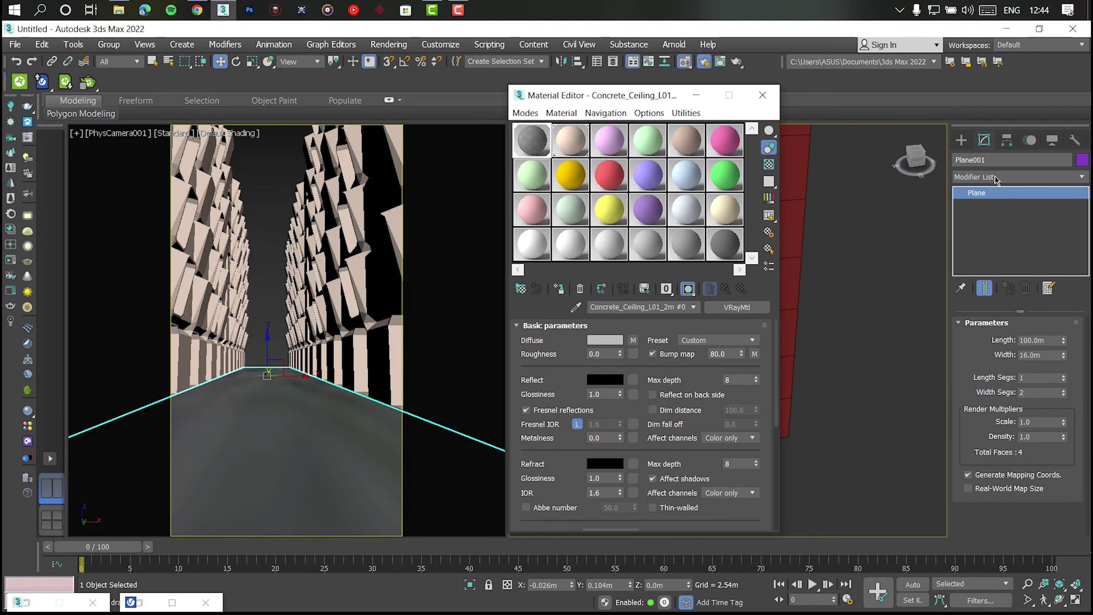
Add a UVW Map modifier to the floor with Length and Width 0.05m
left_click(995, 180)
type("uv")
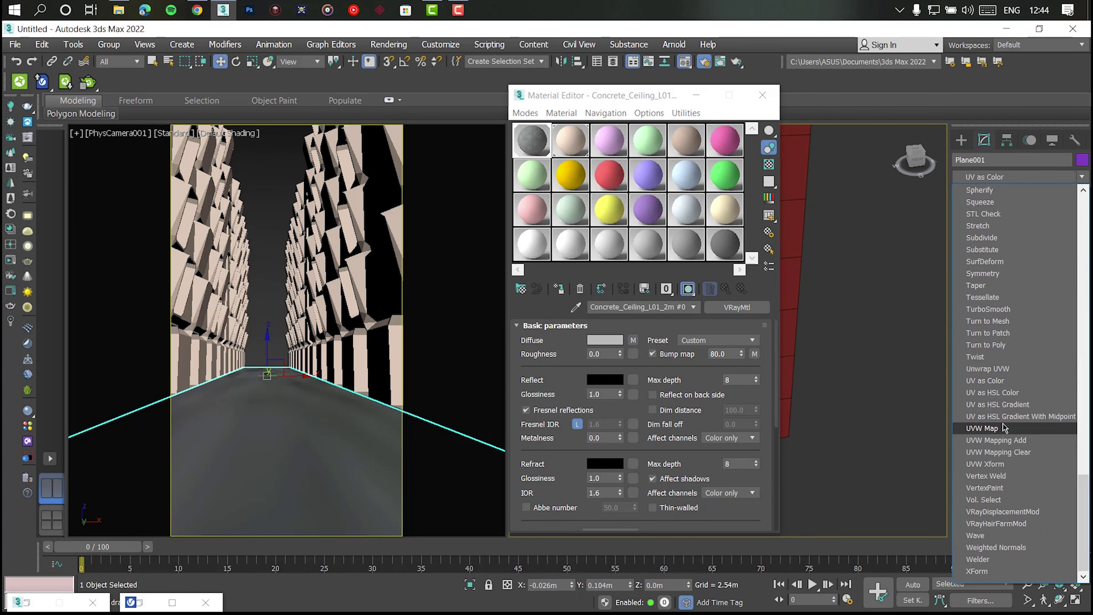
left_click(1003, 427)
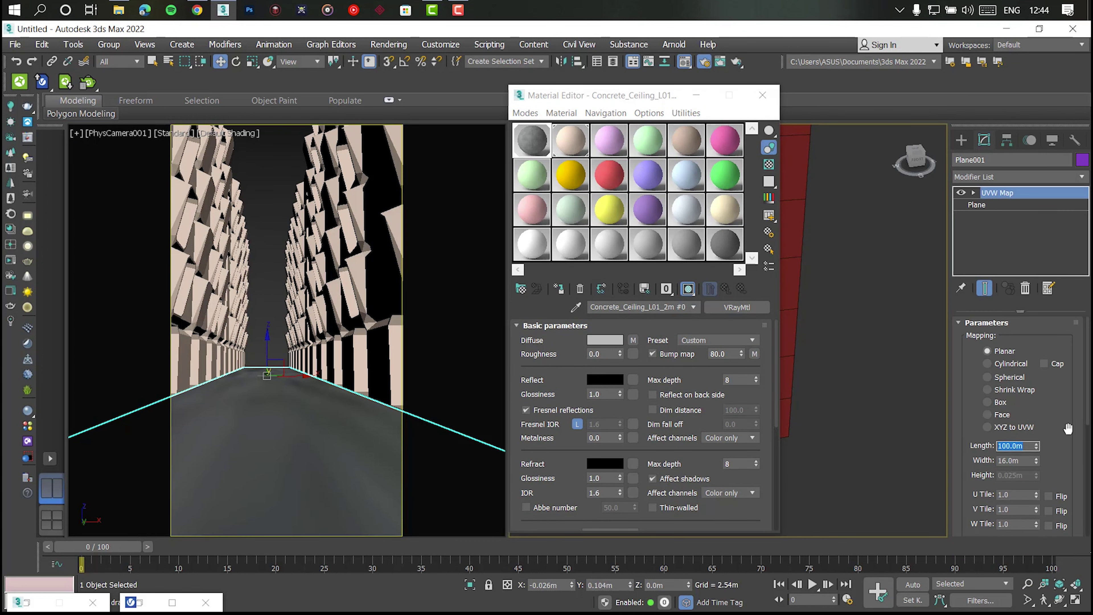
type("0.05")
key("Tab")
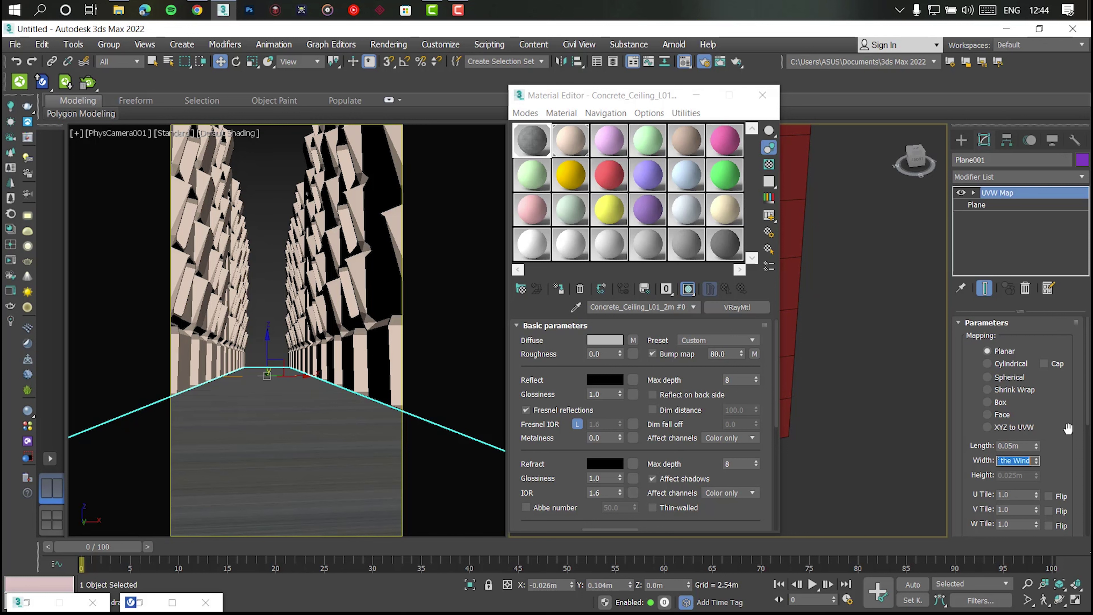
type("0.05")
key("Return")
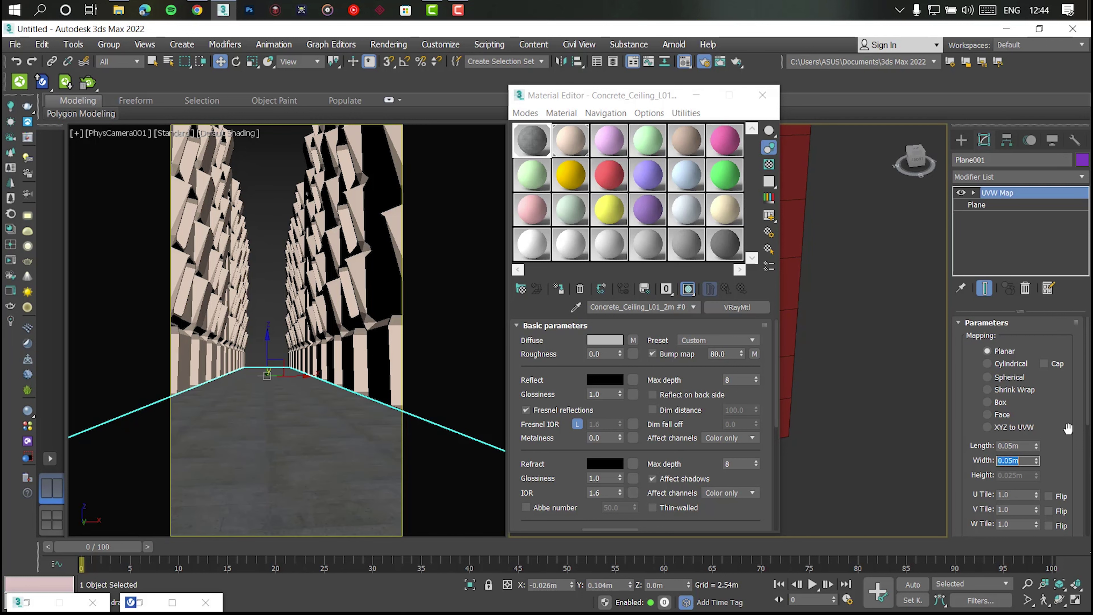
Select the Material #2 sample slot and move the Material Editor aside
left_click(570, 140)
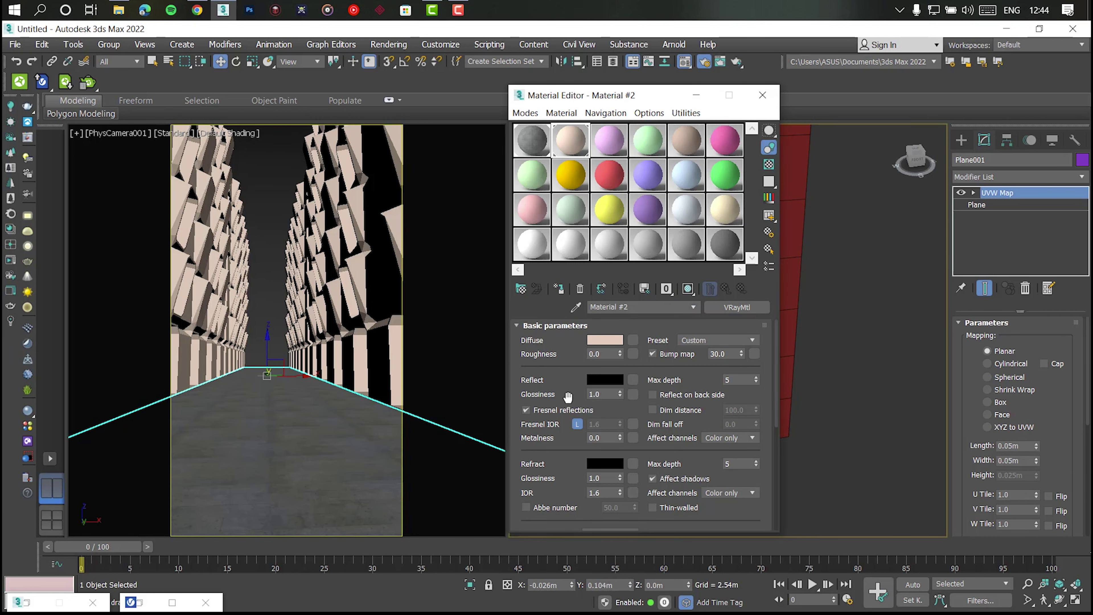
left_click_drag(603, 95, 887, 193)
scroll(609, 178, "down", 5)
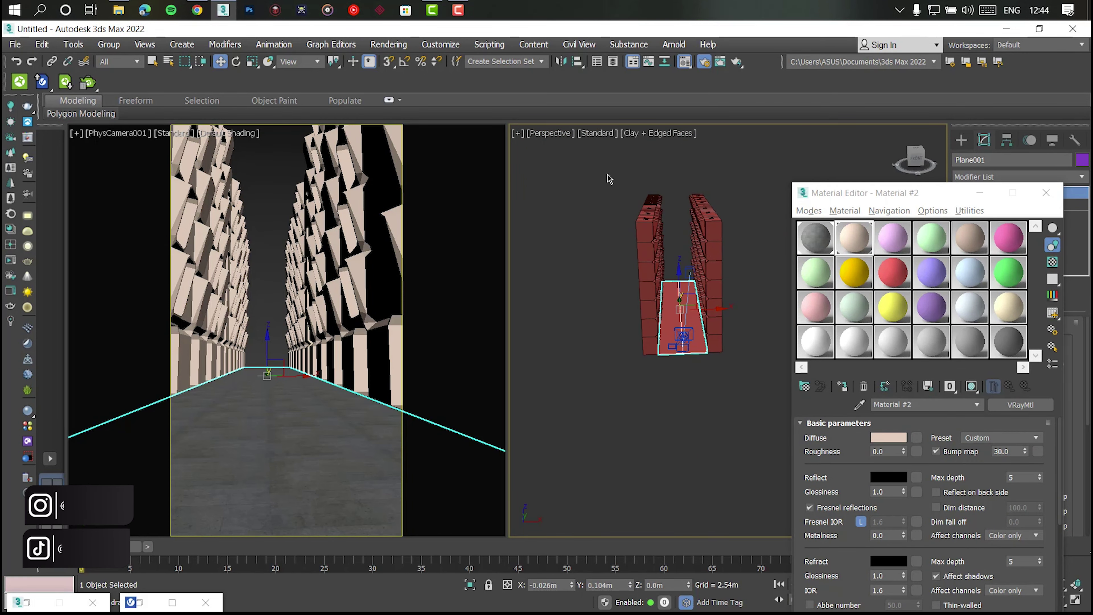
Apply Concrete_Reflective_B01 from the V-Ray library to the selected walls
left_click(125, 605)
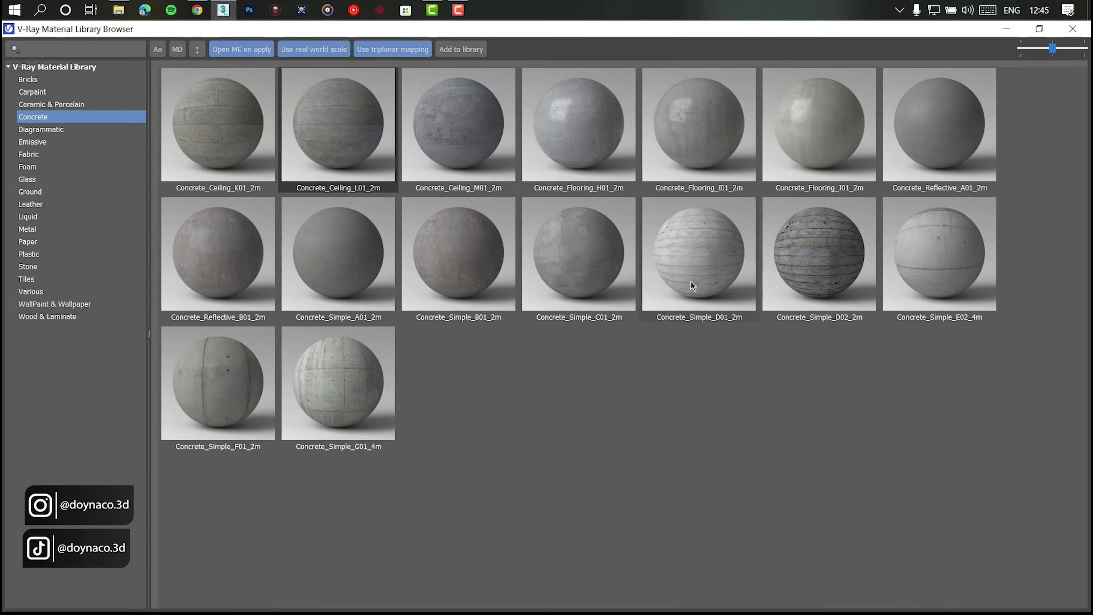
left_click(695, 120)
right_click(218, 250)
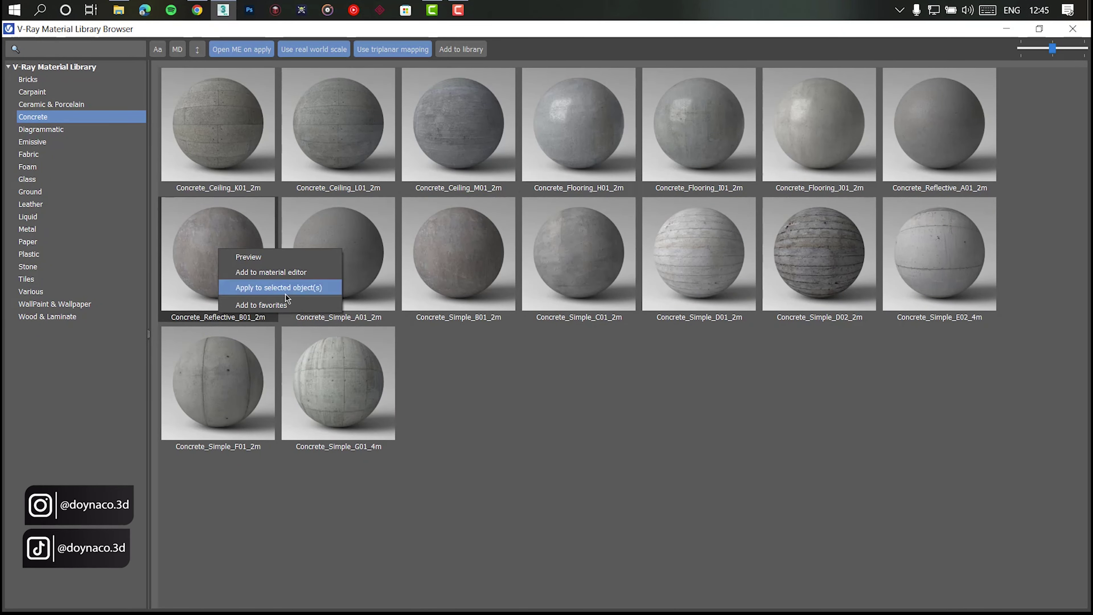
left_click(285, 295)
left_click(1006, 29)
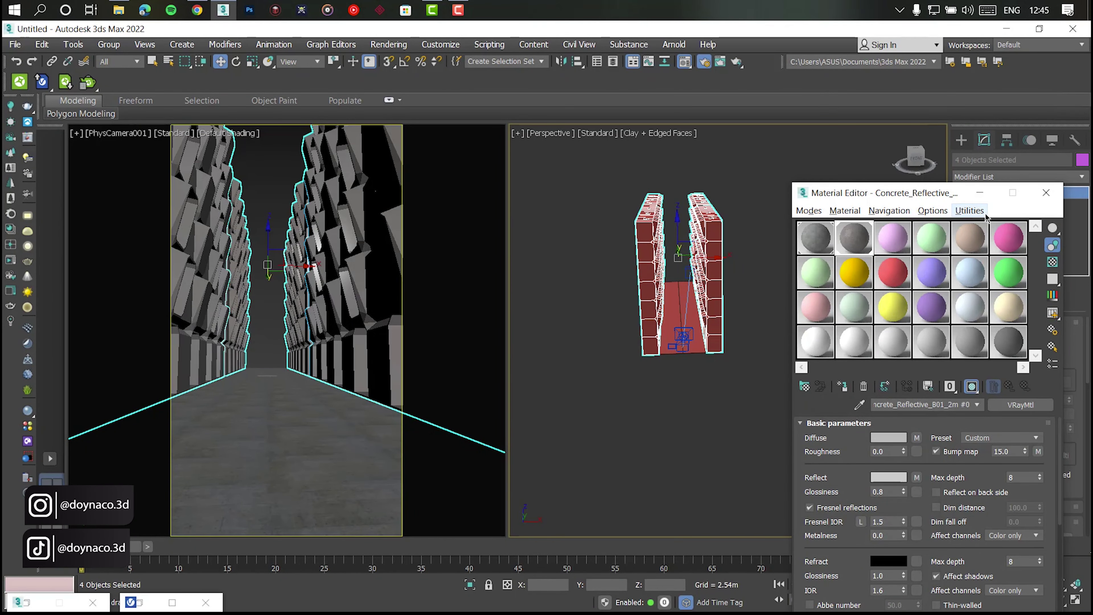
left_click(980, 192)
Add a Box UVW Map to the walls at 0.05m in every direction
left_click(1018, 177)
scroll(1002, 387, "down", 10)
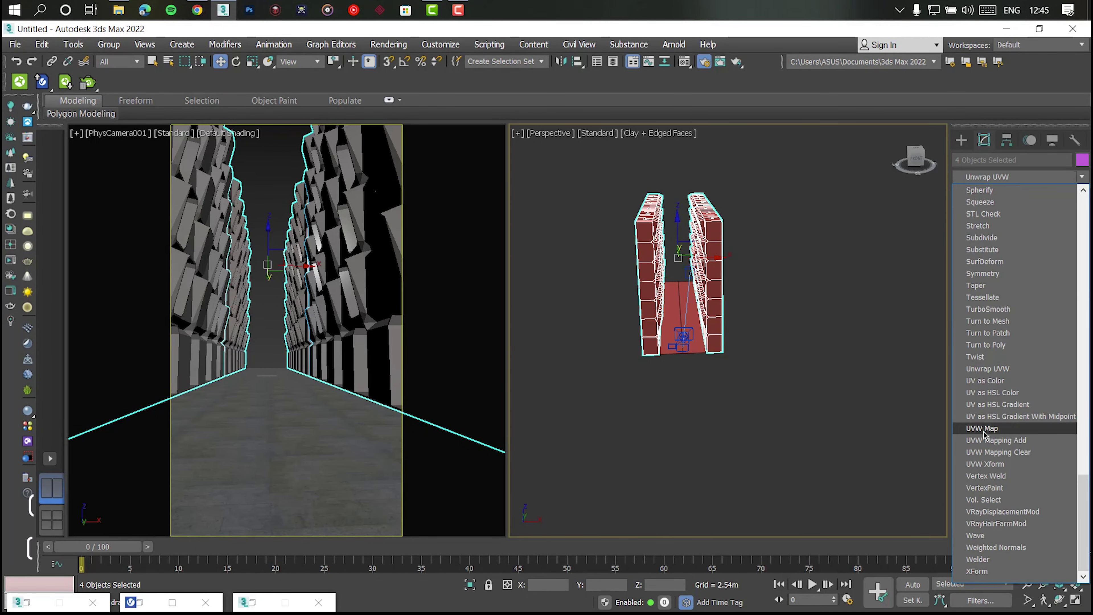
left_click(982, 428)
left_click(987, 402)
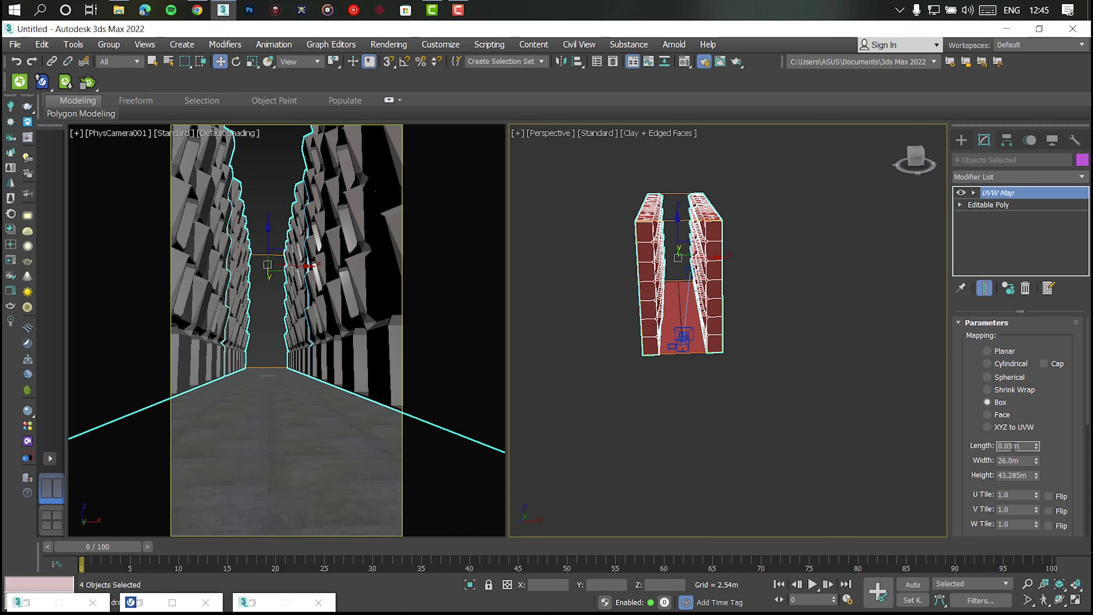
key("Tab")
type("0.05")
key("Tab")
type("0.05")
key("Return")
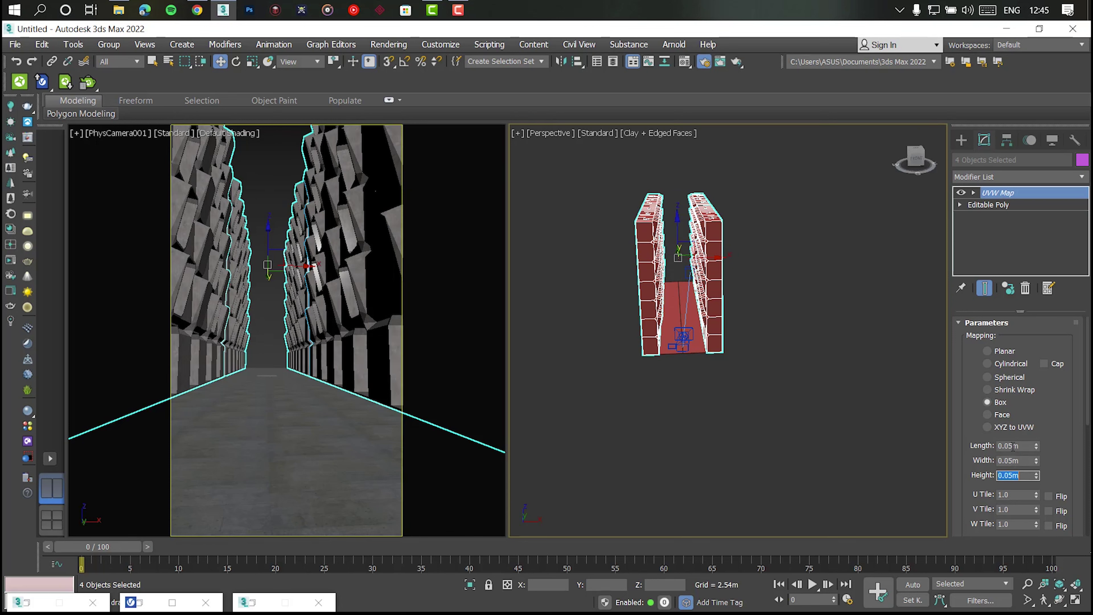
Deselect the walls and select the floor plane
left_click(764, 415)
scroll(696, 386, "up", 3)
scroll(697, 396, "up", 2)
left_click(698, 403)
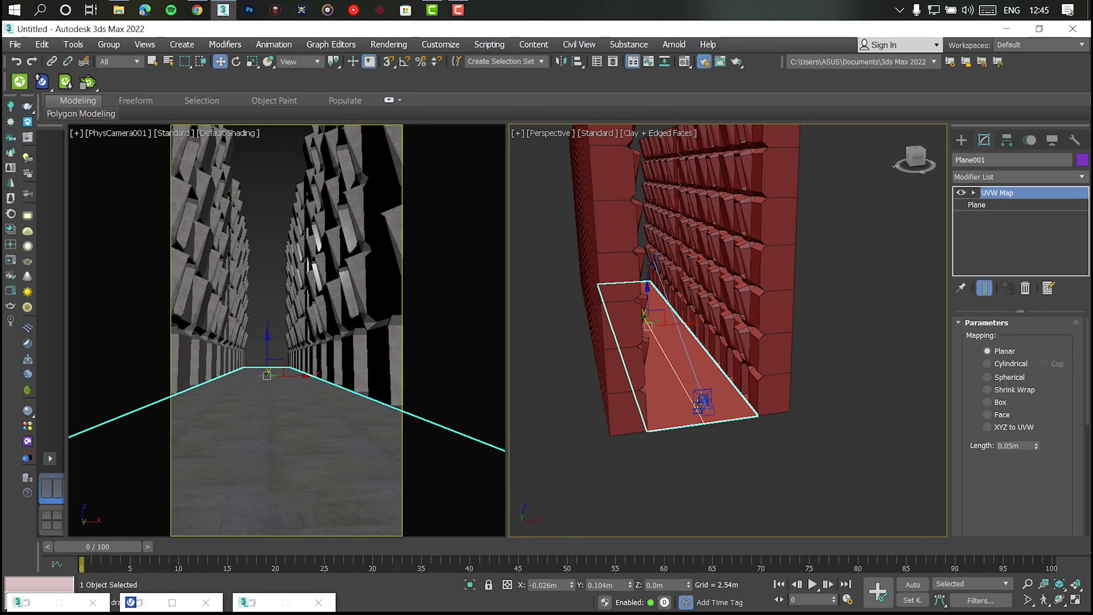
Nudge the physical camera and raise its target to re-aim the shot
left_click(700, 401)
left_click_drag(703, 405, 660, 394)
middle_click_drag(661, 394, 645, 379, "alt")
left_click(638, 286)
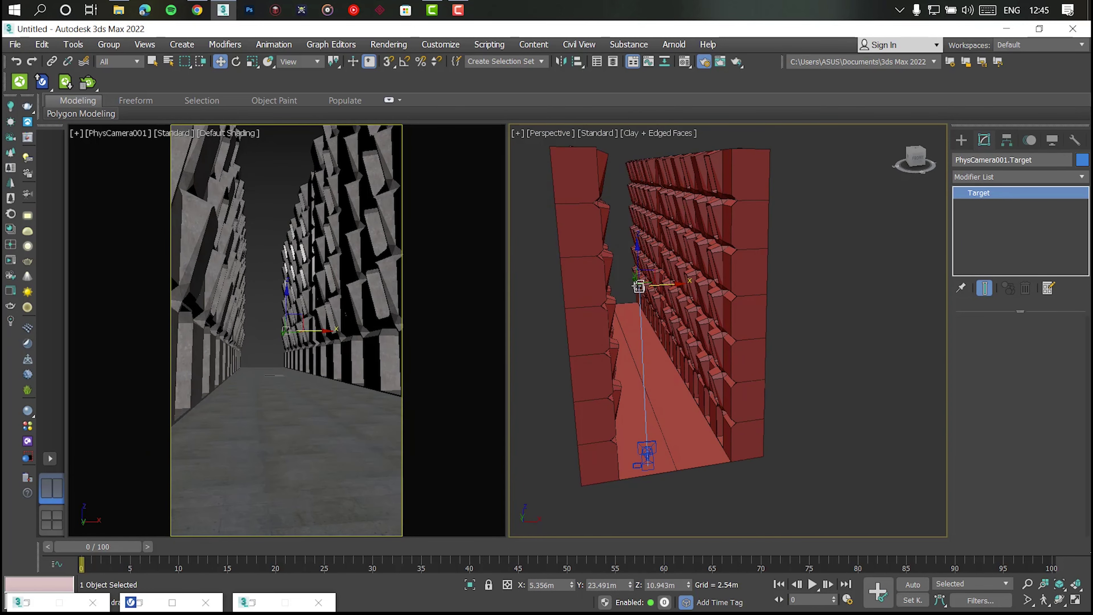
mouse_move(639, 287)
left_mouse_down()
mouse_move(670, 282)
mouse_move(672, 231)
mouse_move(671, 244)
left_mouse_up()
left_click(854, 342)
middle_click_drag(854, 342, 859, 373, "alt")
Raise the camera, move it further back down the corridor, then select wall Box001
left_click(651, 424)
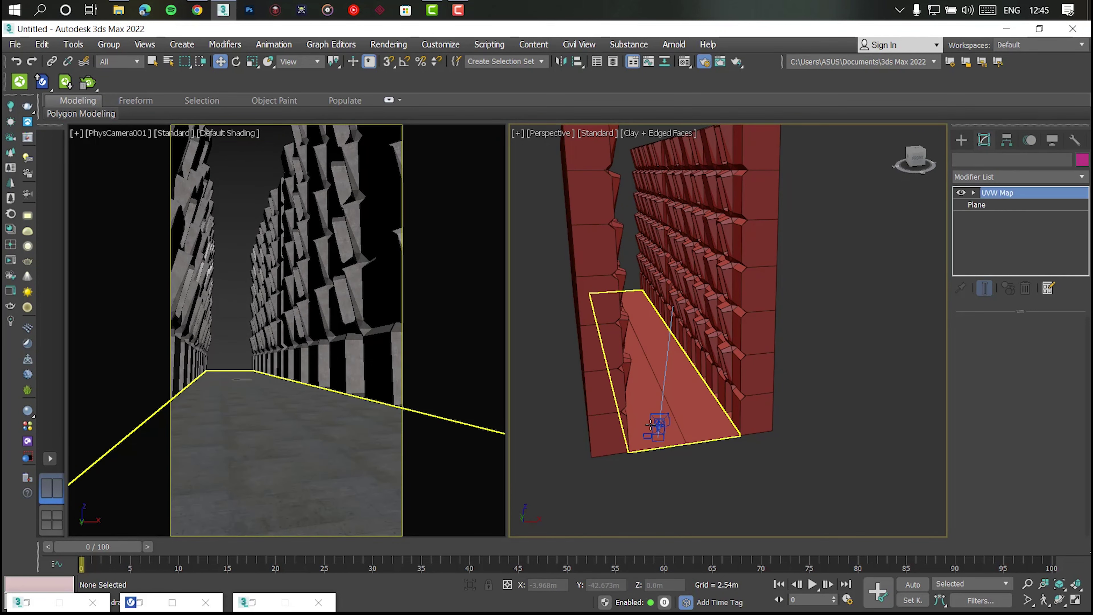
middle_click_drag(651, 424, 568, 379, "alt")
left_click_drag(561, 351, 561, 327)
middle_click_drag(561, 327, 556, 389, "alt")
mouse_move(598, 405)
left_mouse_down()
mouse_move(586, 418)
mouse_move(590, 447)
left_mouse_up()
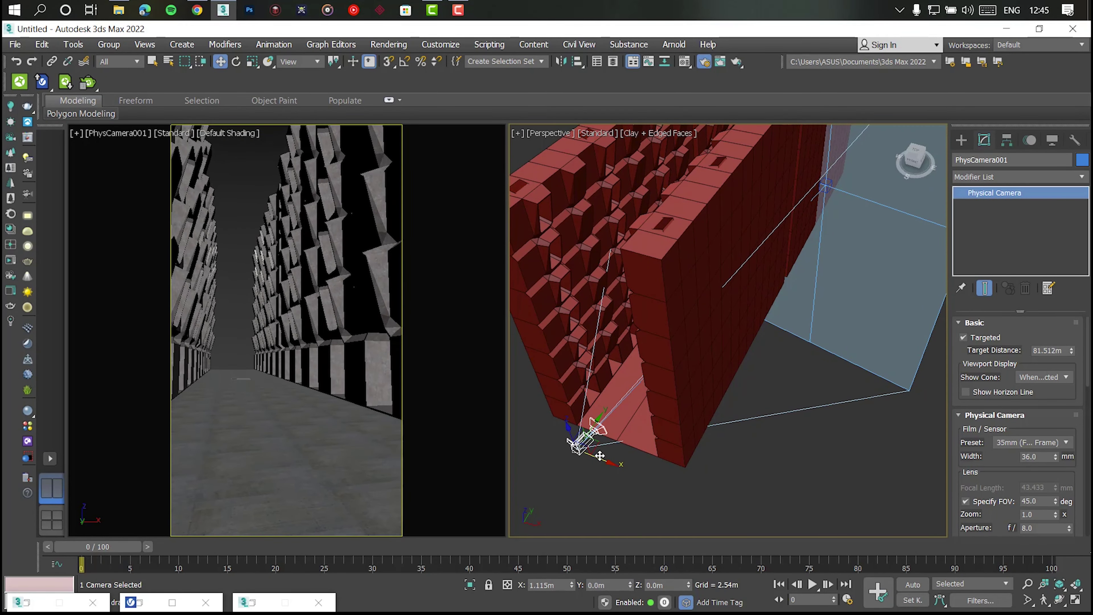
mouse_move(590, 448)
middle_mouse_down("alt")
mouse_move(691, 461)
mouse_move(839, 379)
mouse_move(793, 317)
middle_mouse_up("alt")
left_click(793, 317)
left_click(746, 349)
scroll(746, 350, "down", 3)
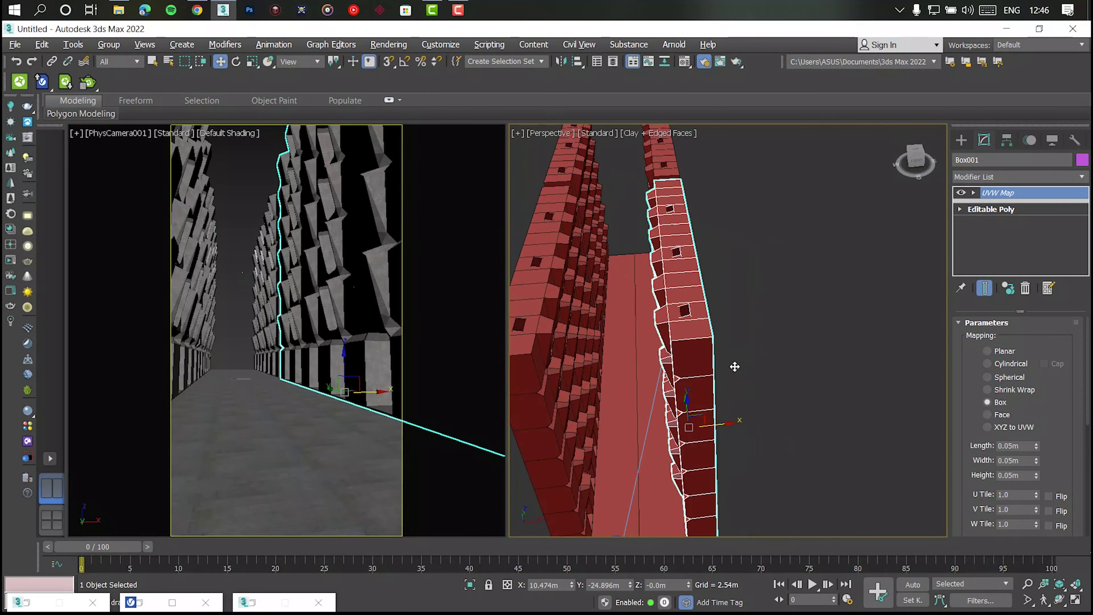
scroll(732, 366, "down", 5)
Set VRaySky as the environment map in Environment and Effects
left_click(780, 261)
key("8")
left_click(881, 127)
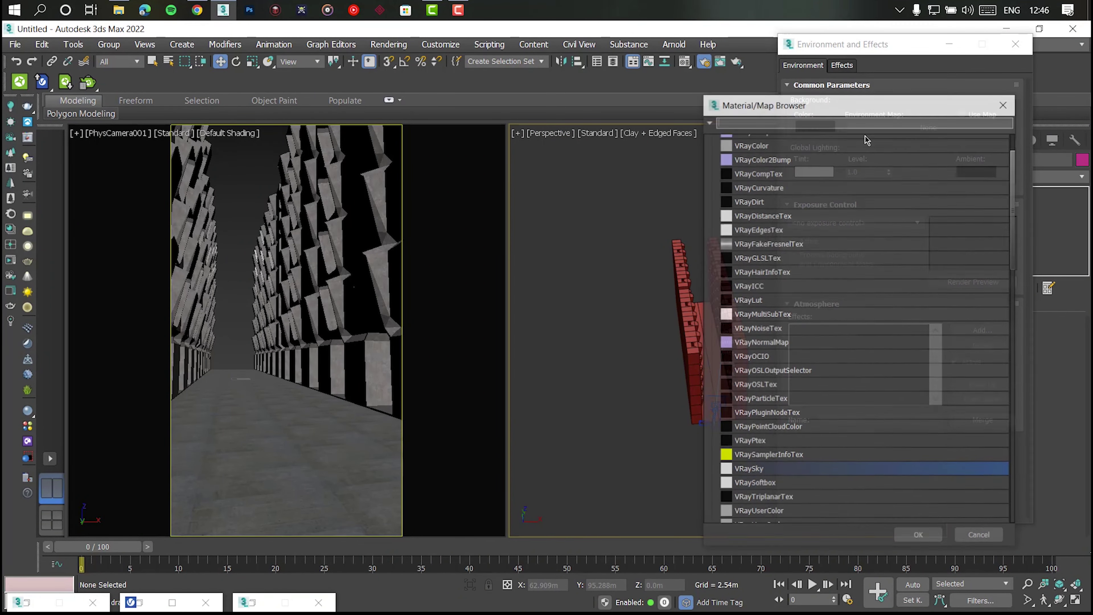
scroll(795, 241, "up", 2)
scroll(766, 275, "down", 3)
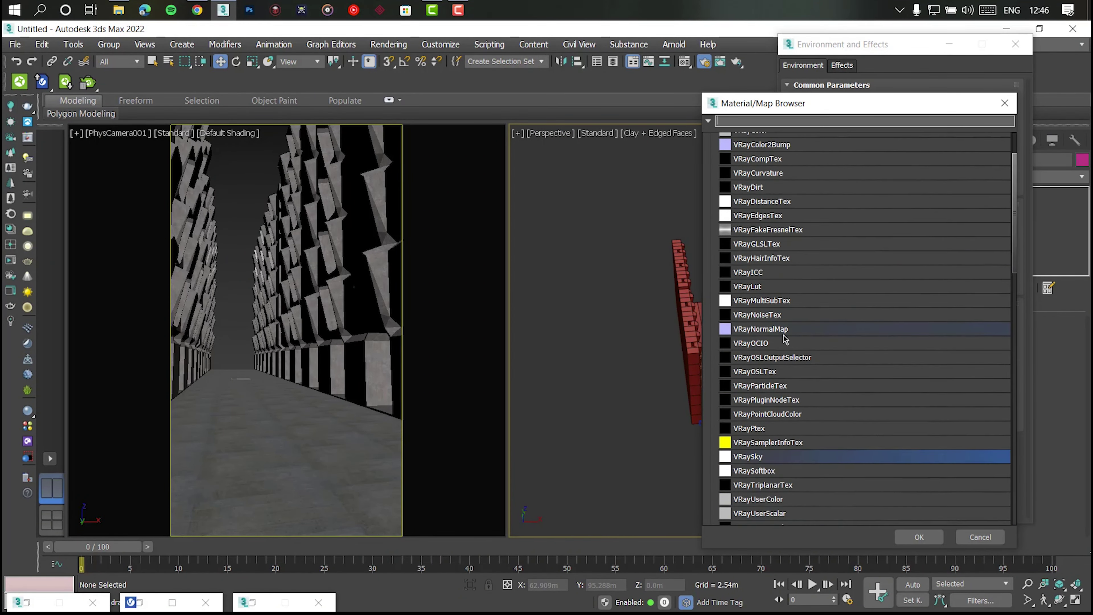
scroll(766, 301, "down", 3)
double_click(767, 387)
key("8")
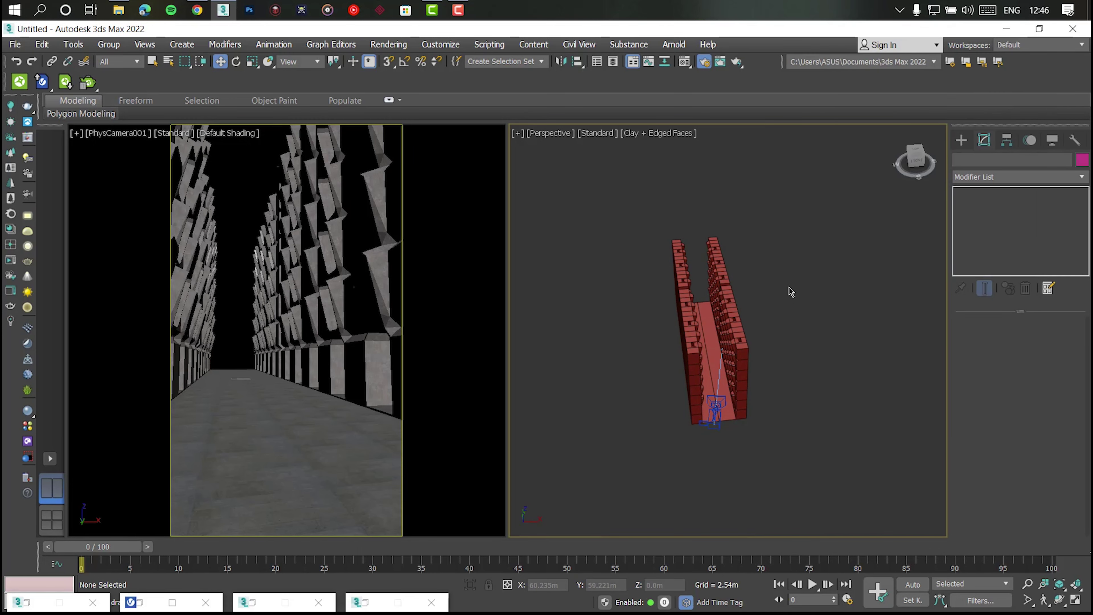
Select the physical camera and give it ISO 100 manual exposure with a 1/50 s shutter
mouse_move(788, 289)
middle_mouse_down("alt")
mouse_move(786, 376)
mouse_move(702, 390)
middle_mouse_up("alt")
left_click(696, 392)
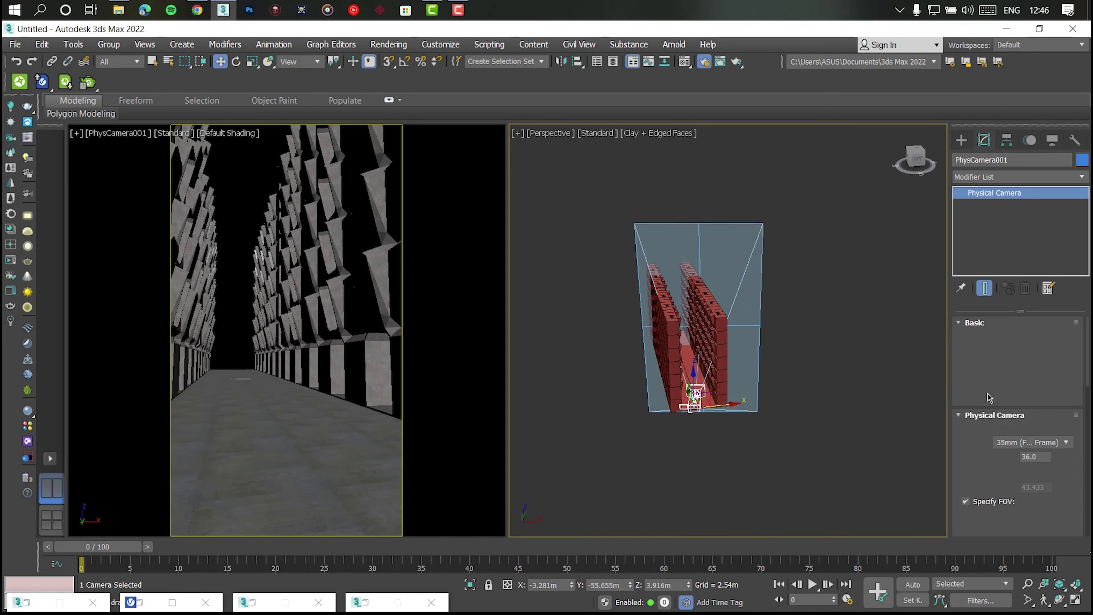
scroll(1020, 430, "down", 3)
scroll(1020, 431, "down", 3)
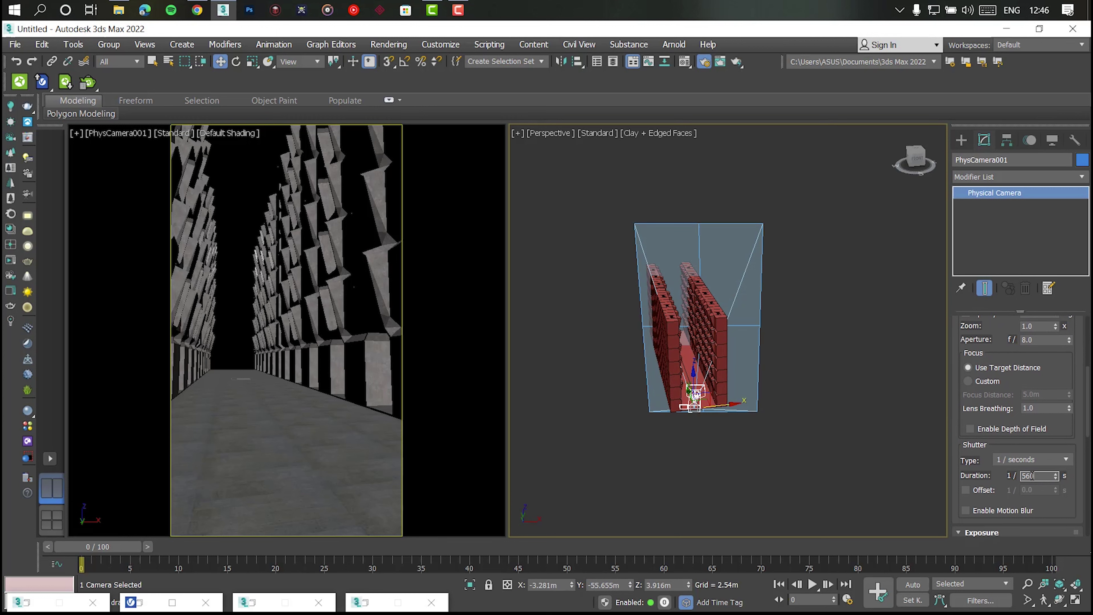
scroll(1033, 473, "down", 2)
scroll(1024, 431, "down", 2)
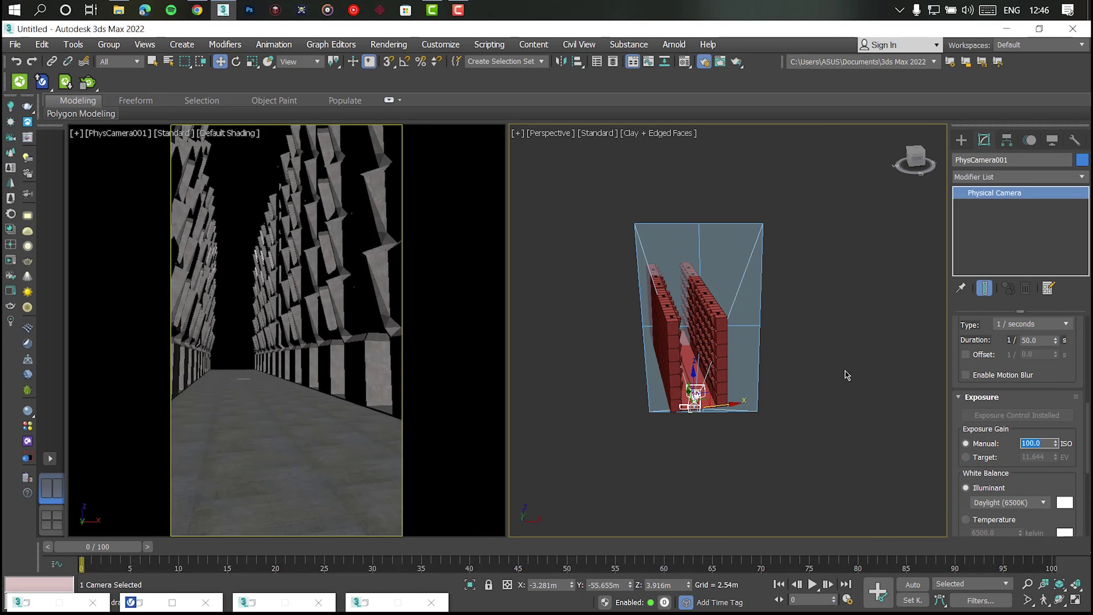
Select wall Box001 and set V-Ray's primary GI engine to Irradiance map, preset High
left_click(806, 248)
left_click(454, 227)
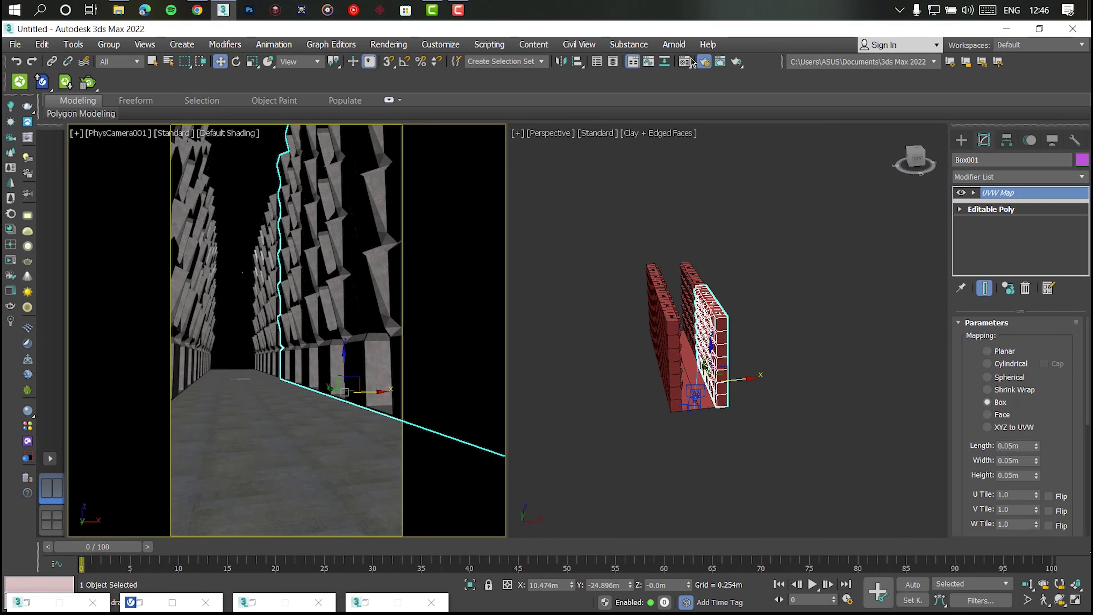
left_click(704, 62)
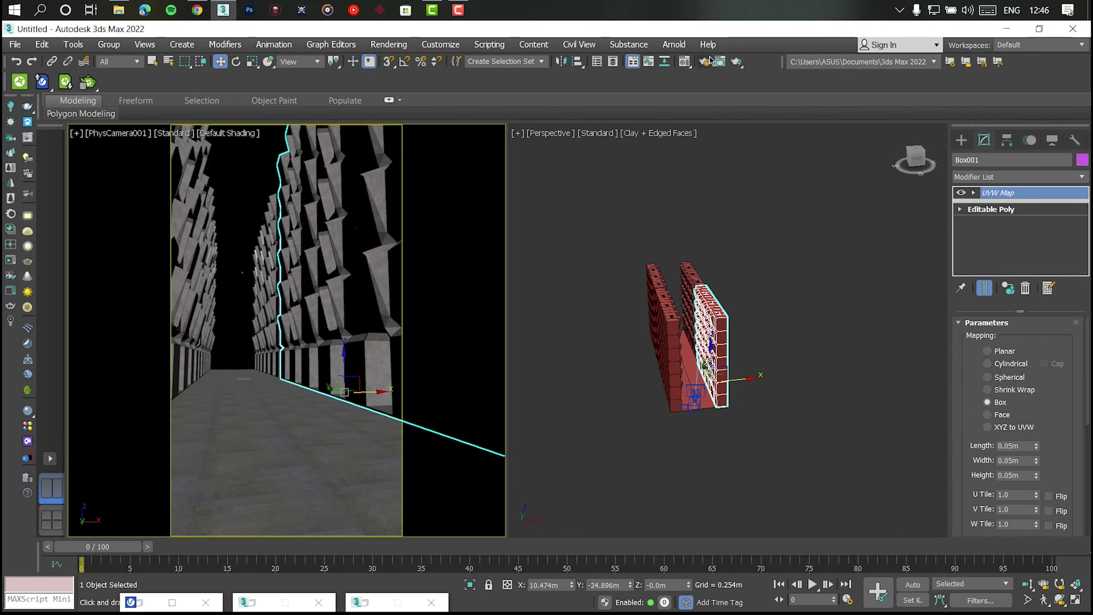
key("F10")
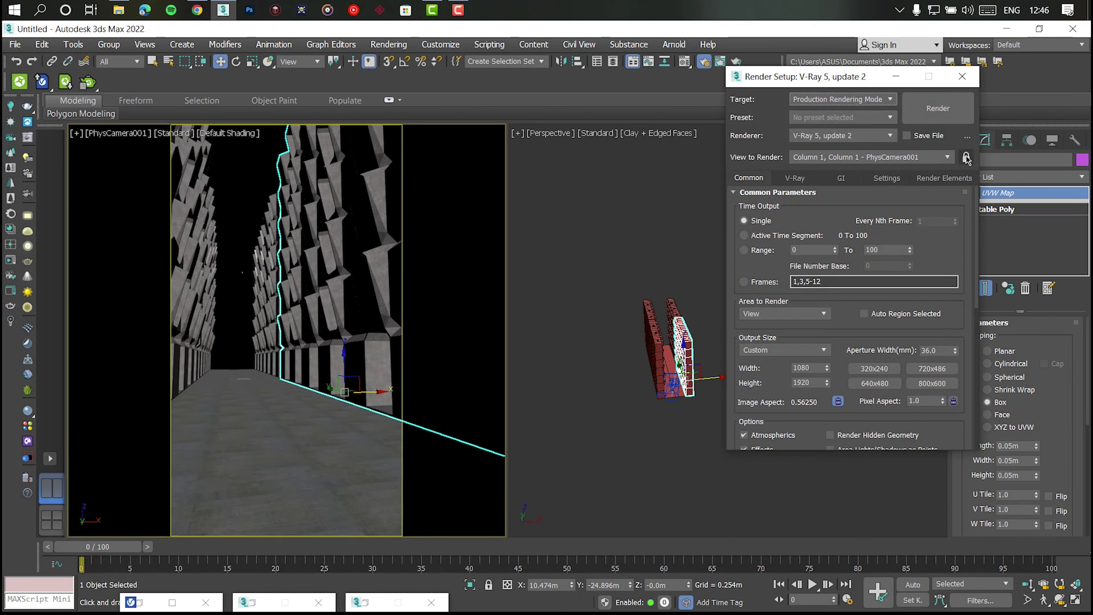
left_click(841, 177)
left_click(837, 222)
left_click(767, 263)
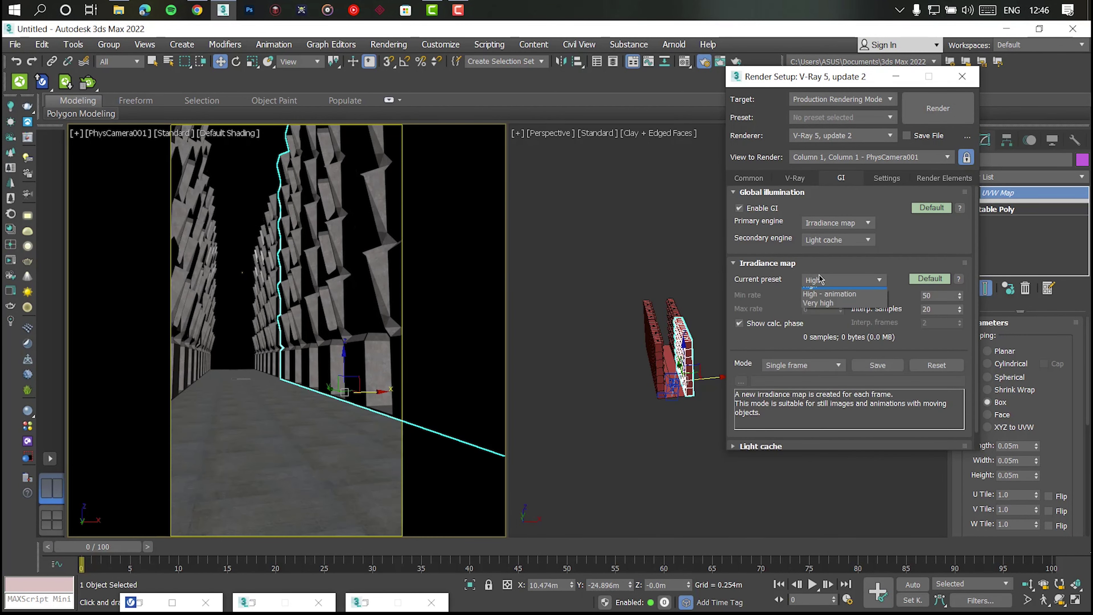
left_click(842, 280)
Switch the image sampler to Bucket with Min subdivs 1 and close Render Setup
left_click(819, 301)
left_click(794, 177)
left_click(781, 288)
left_click(793, 309)
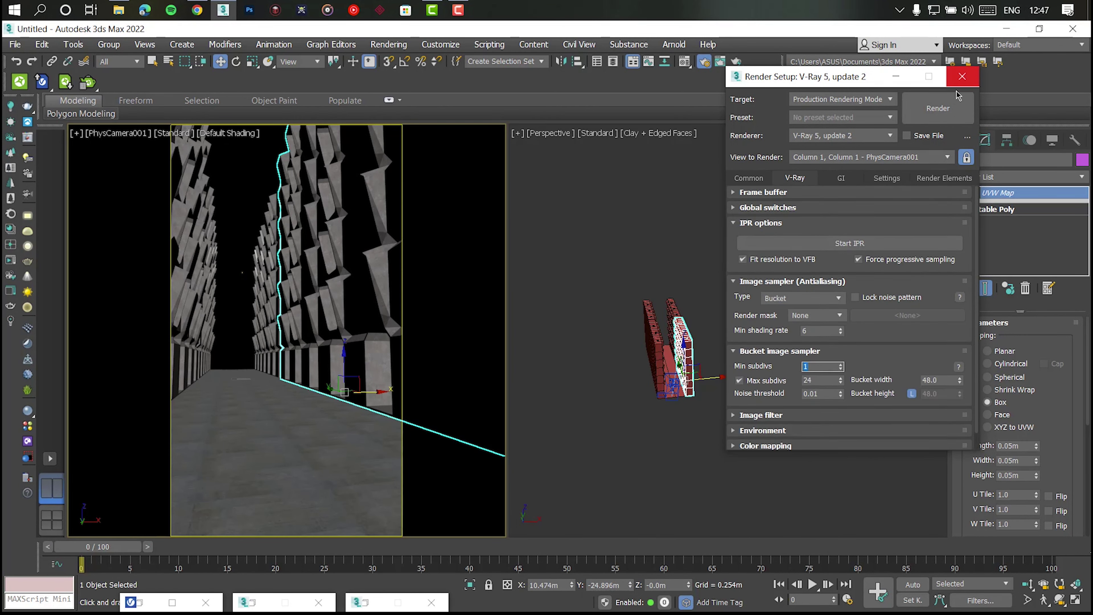
left_click(962, 76)
left_click(766, 232)
scroll(646, 366, "up", 3)
scroll(744, 337, "up", 1)
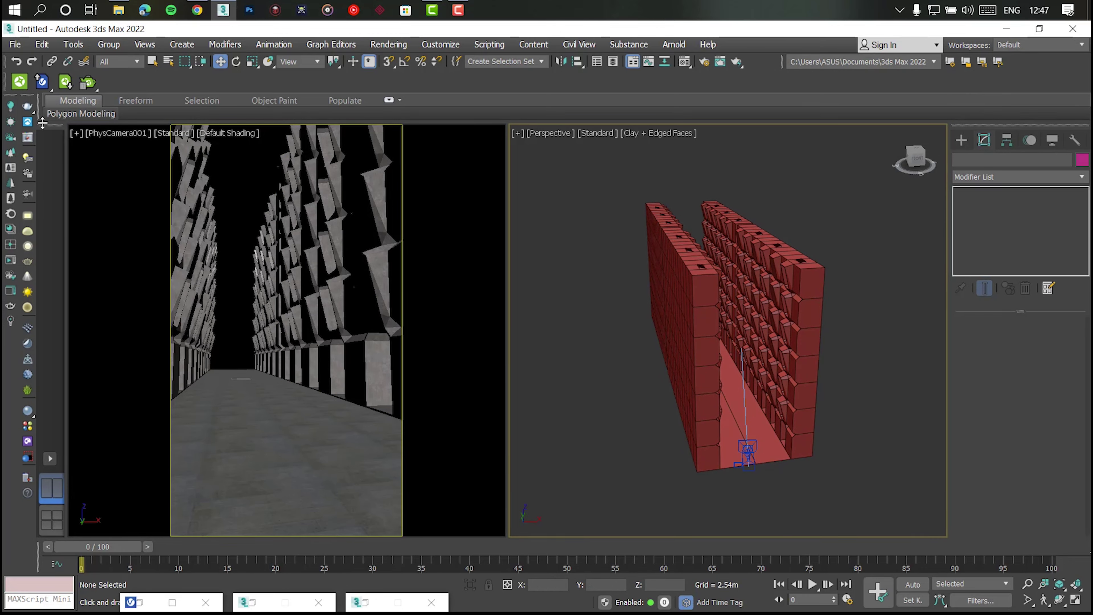
Render the camera view and bring the VRaySky environment map into the Material Editor as an instance
key("shift+q")
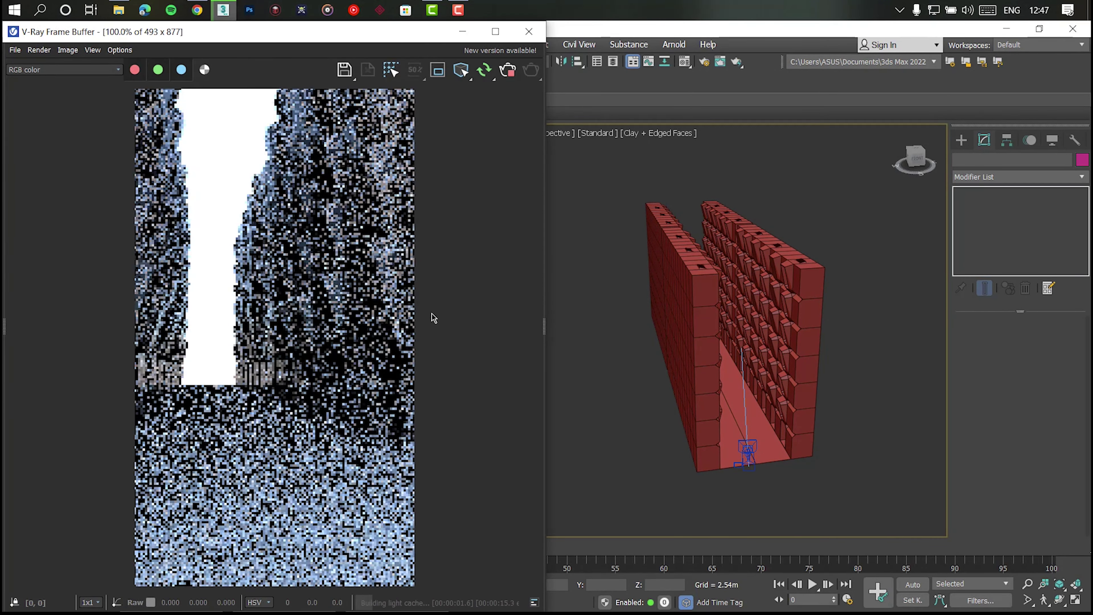
key("m")
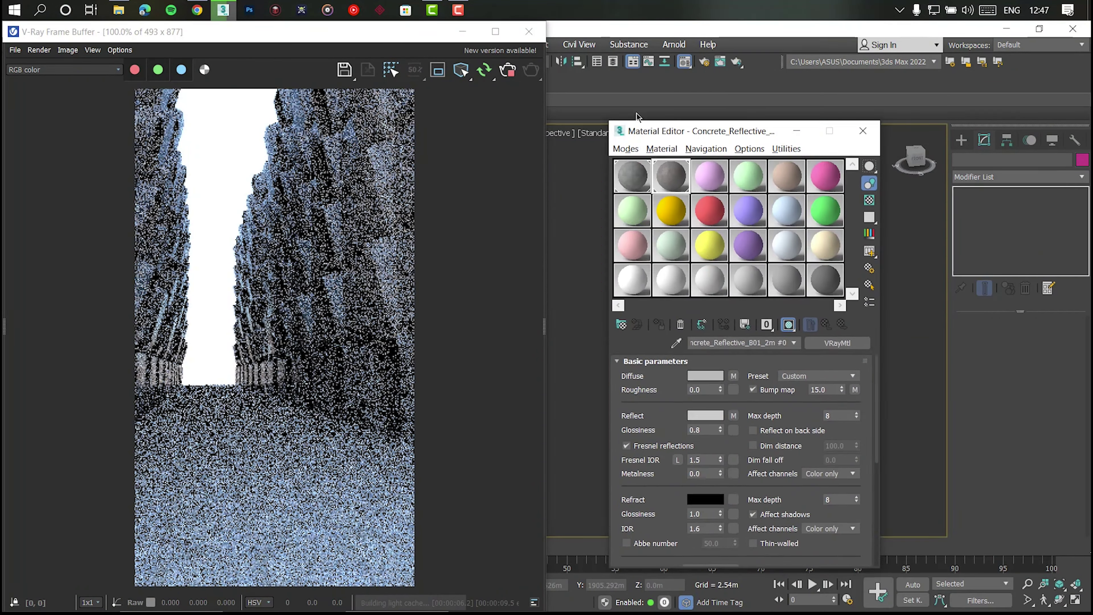
key("8")
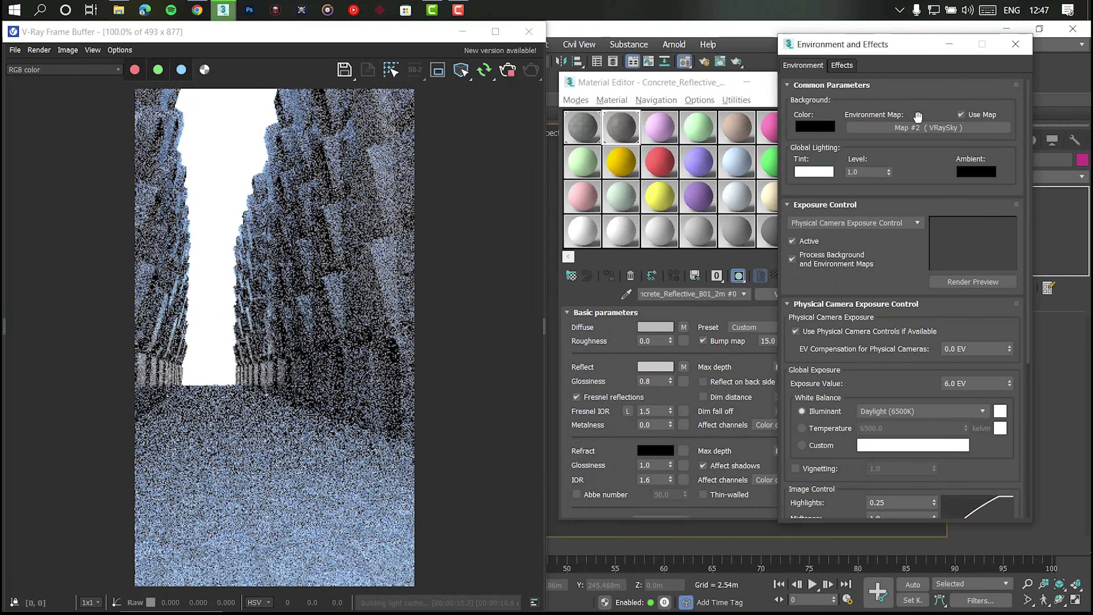
left_click_drag(700, 125, 659, 127)
key("Return")
left_click(1016, 43)
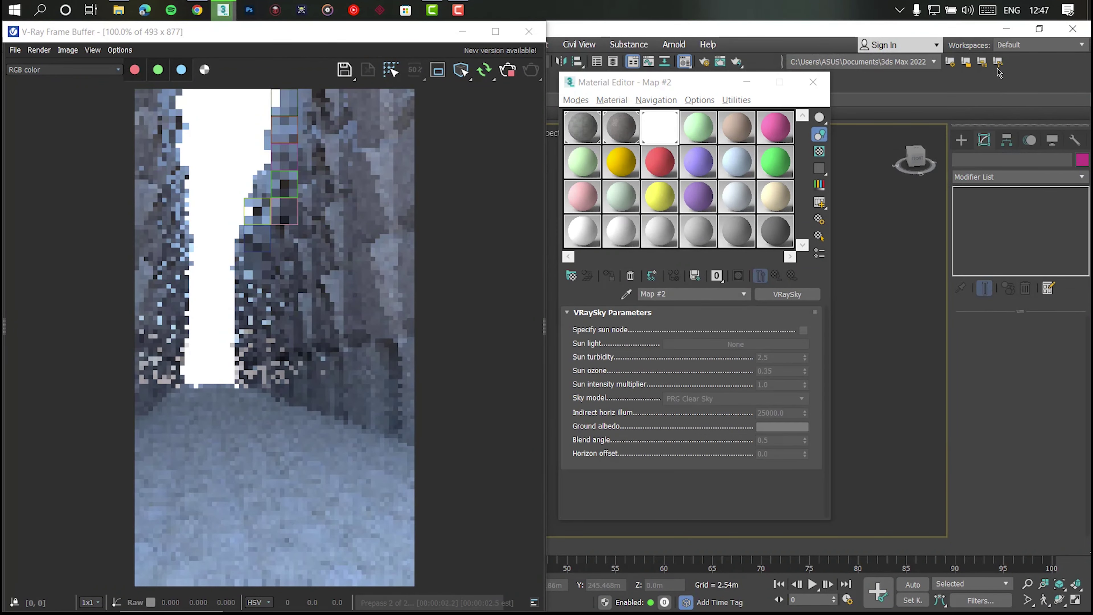
Enable Specify sun node, set sun intensity multiplier 0.4, and close the Material Editor
left_click(803, 330)
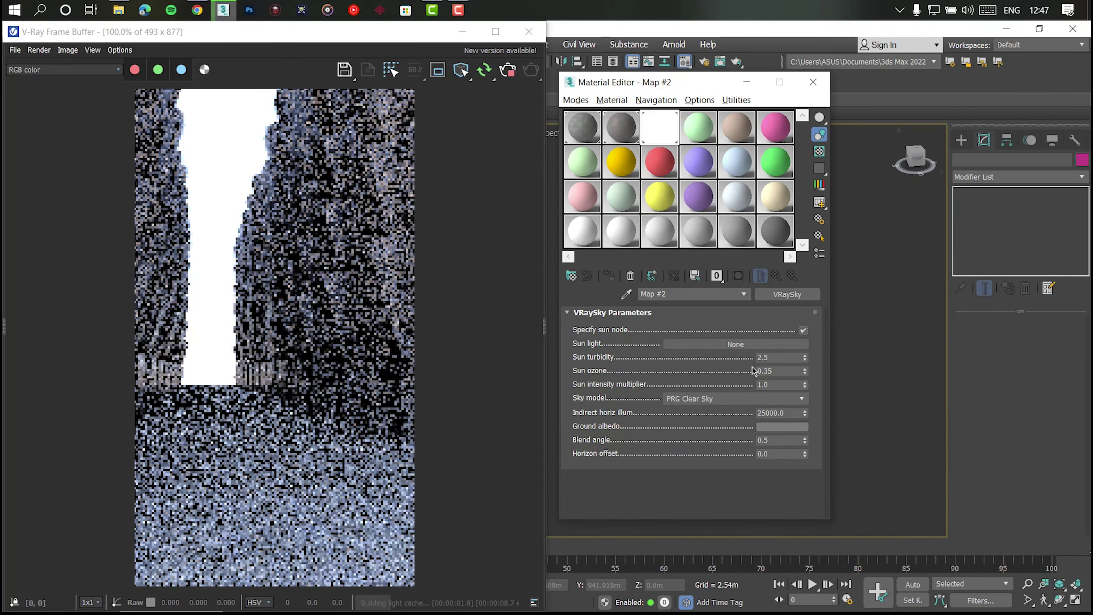
double_click(770, 384)
type("0.5")
key("Return")
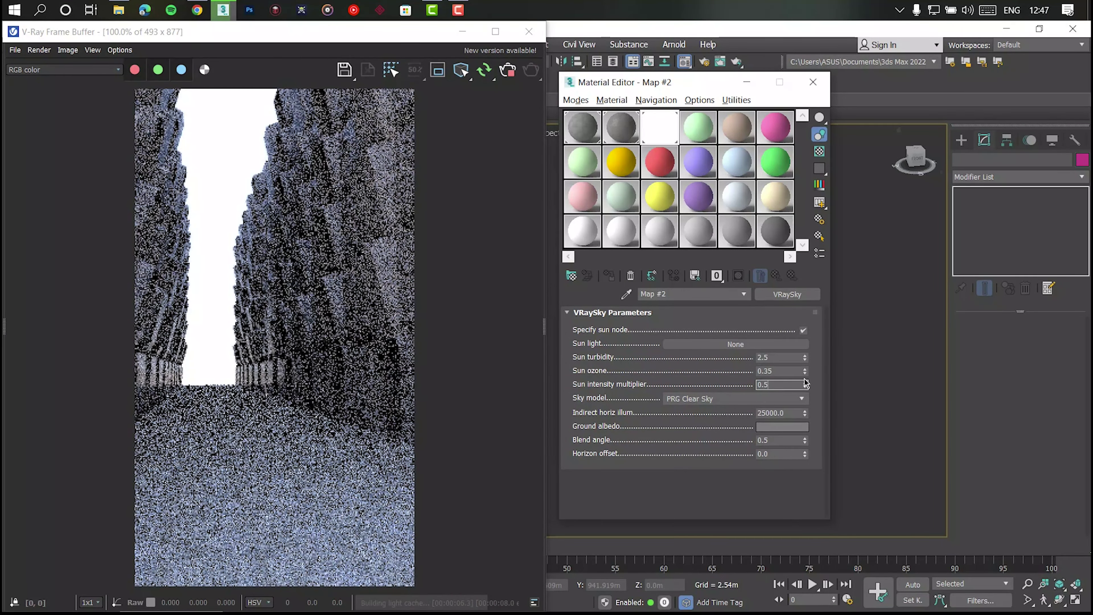
type("0.4")
key("Return")
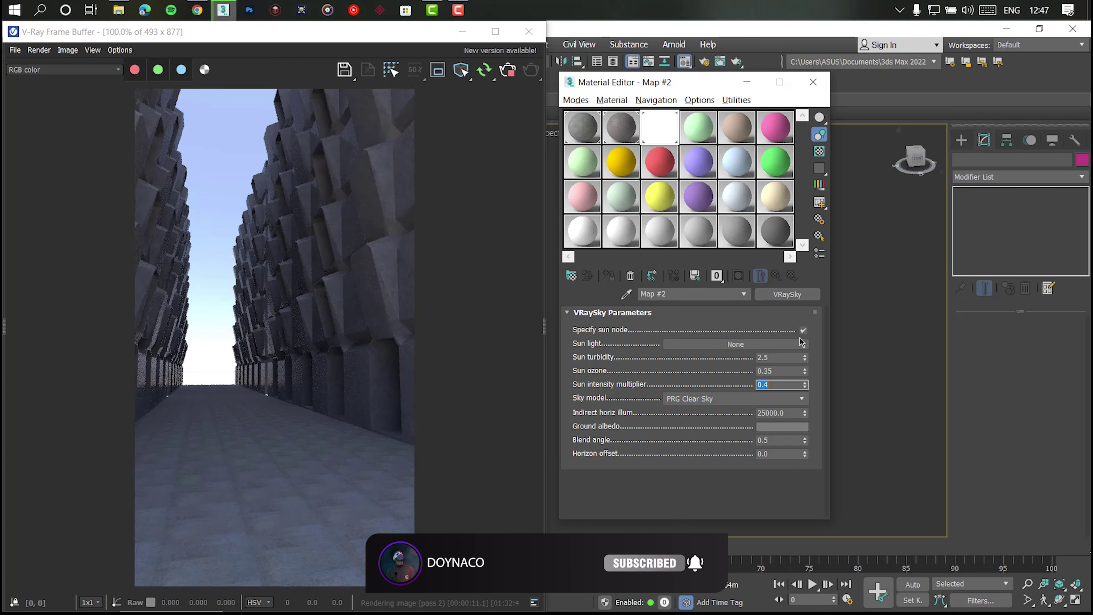
left_click(803, 82)
mouse_move(757, 267)
middle_mouse_down("alt")
mouse_move(754, 337)
mouse_move(829, 276)
middle_mouse_up("alt")
scroll(753, 336, "up", 3)
Draw an atmospheric BoxGizmo over the corridor floor, 100m long and 43m high
left_click(962, 141)
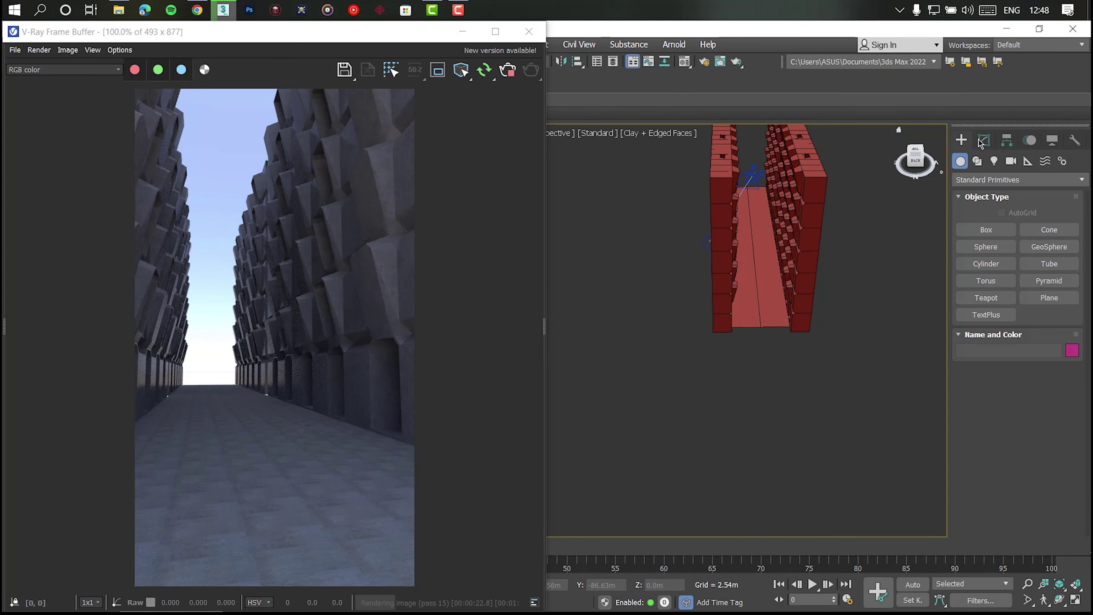
left_click(1028, 164)
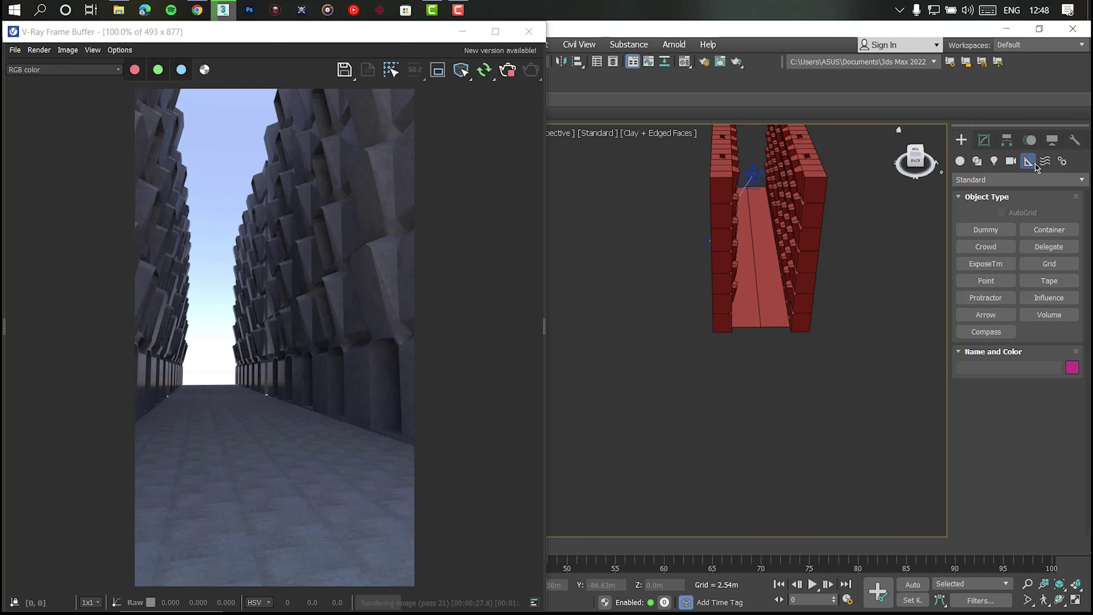
left_click(987, 181)
left_click(985, 194)
left_click(986, 229)
middle_click_drag(774, 305, 724, 401, "alt")
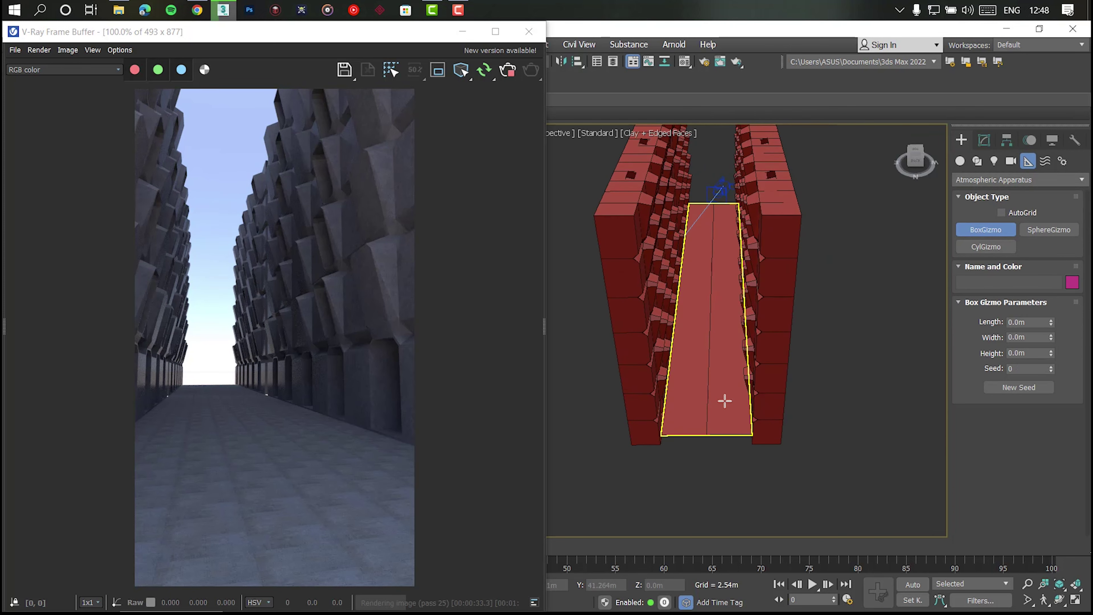
left_click_drag(660, 431, 739, 206)
mouse_move(727, 213)
middle_mouse_down("alt")
mouse_move(654, 324)
mouse_move(645, 215)
middle_mouse_up("alt")
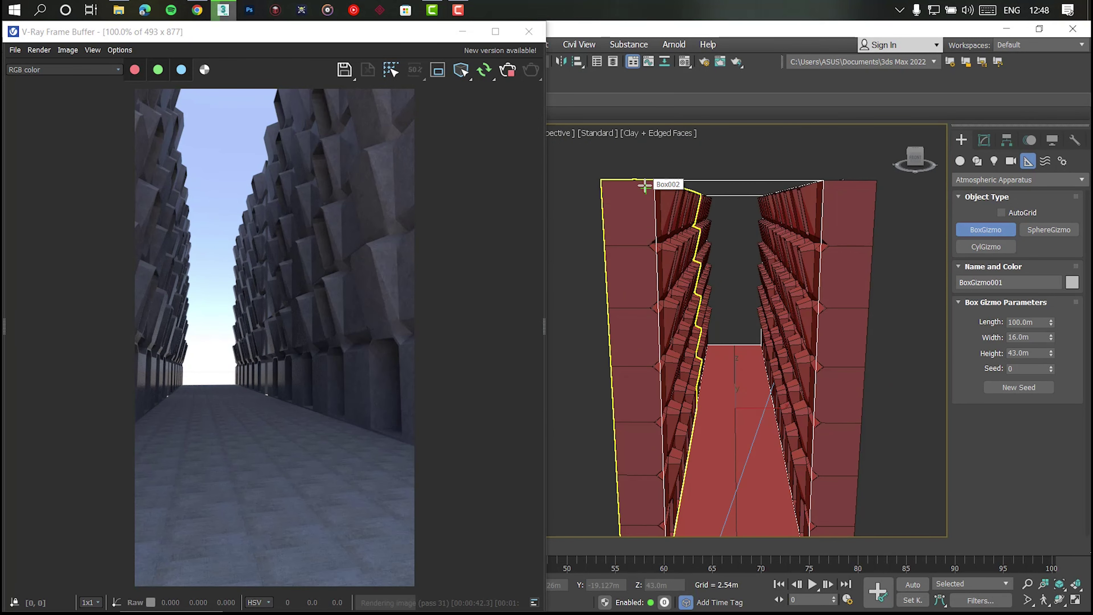
scroll(646, 183, "up", 3)
scroll(608, 310, "up", 3)
scroll(656, 285, "down", 10)
right_click(776, 261)
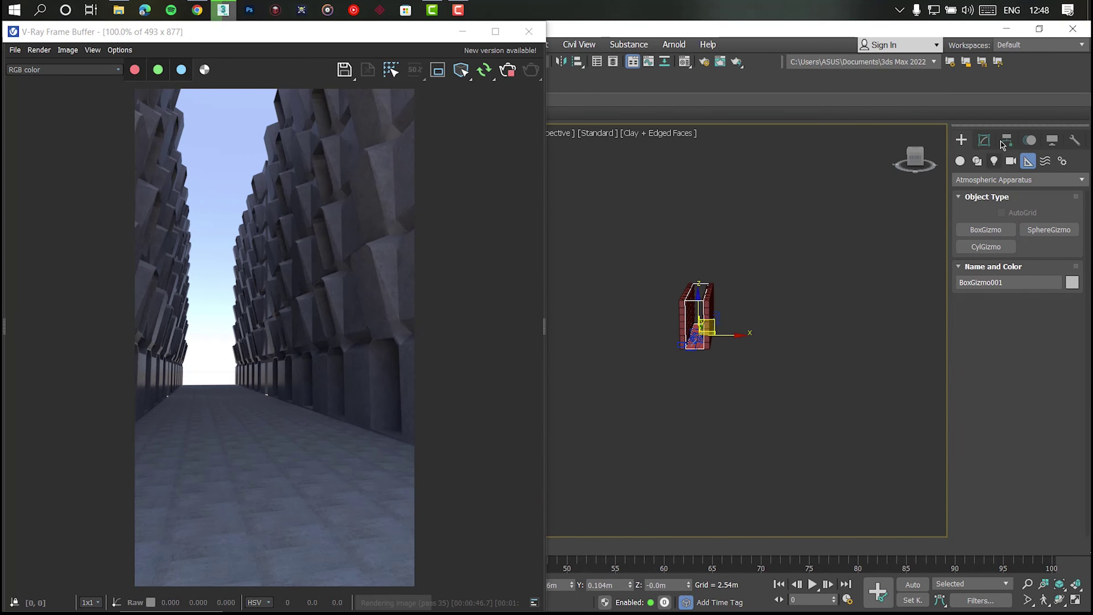
Widen the BoxGizmo to 42.72m so it spans both walls
left_click(984, 141)
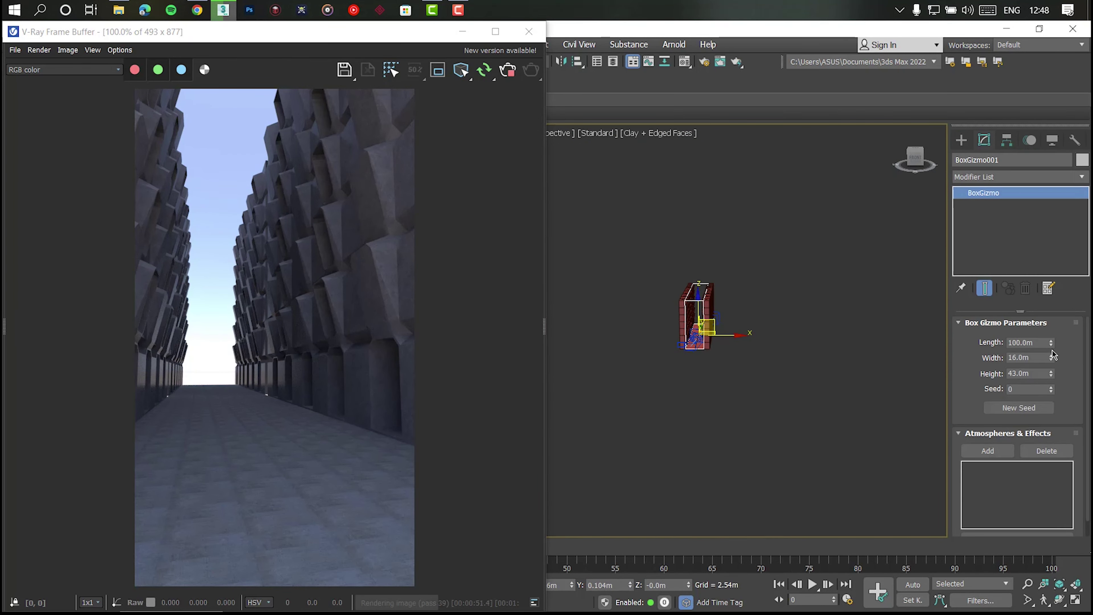
middle_click_drag(873, 363, 818, 302, "alt")
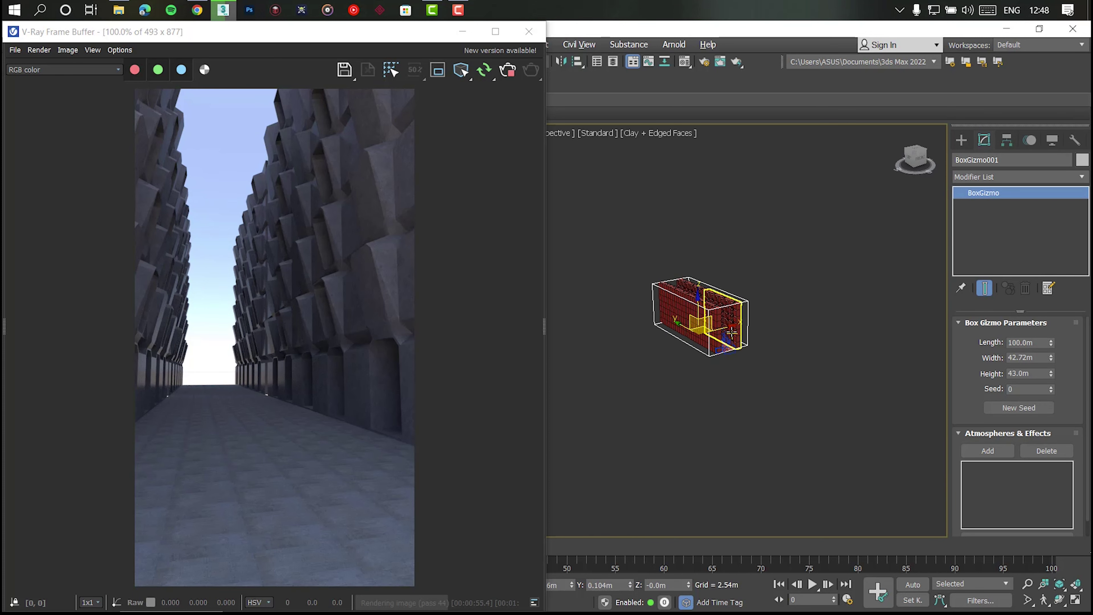
scroll(793, 265, "up", 4)
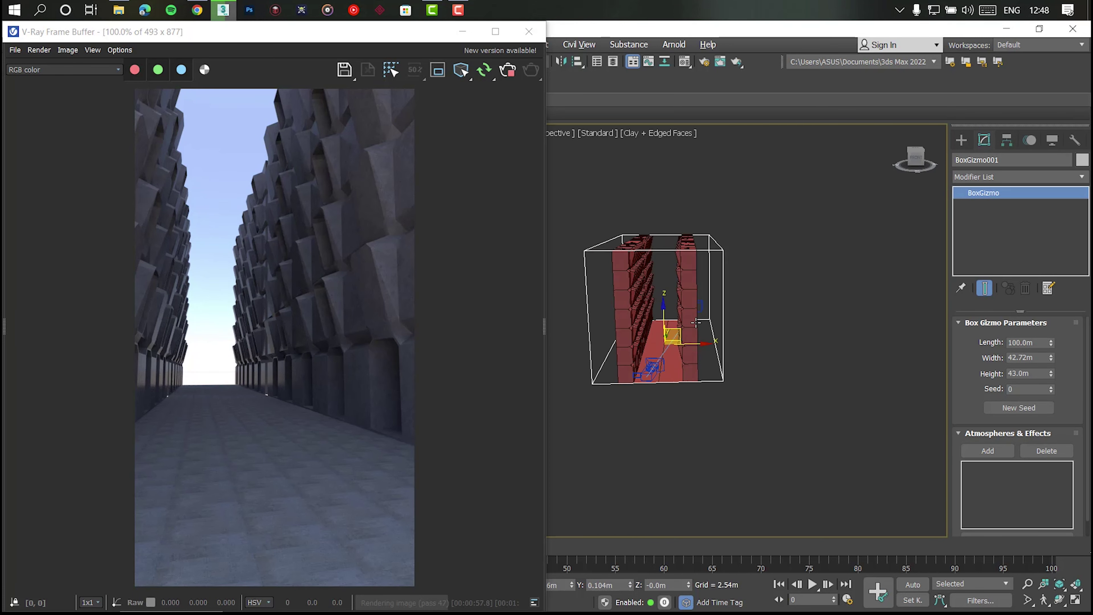
left_click(779, 234)
middle_click_drag(779, 234, 796, 240, "alt")
Add a VRayEnvironmentFog atmosphere effect and restart the interactive render
key("8")
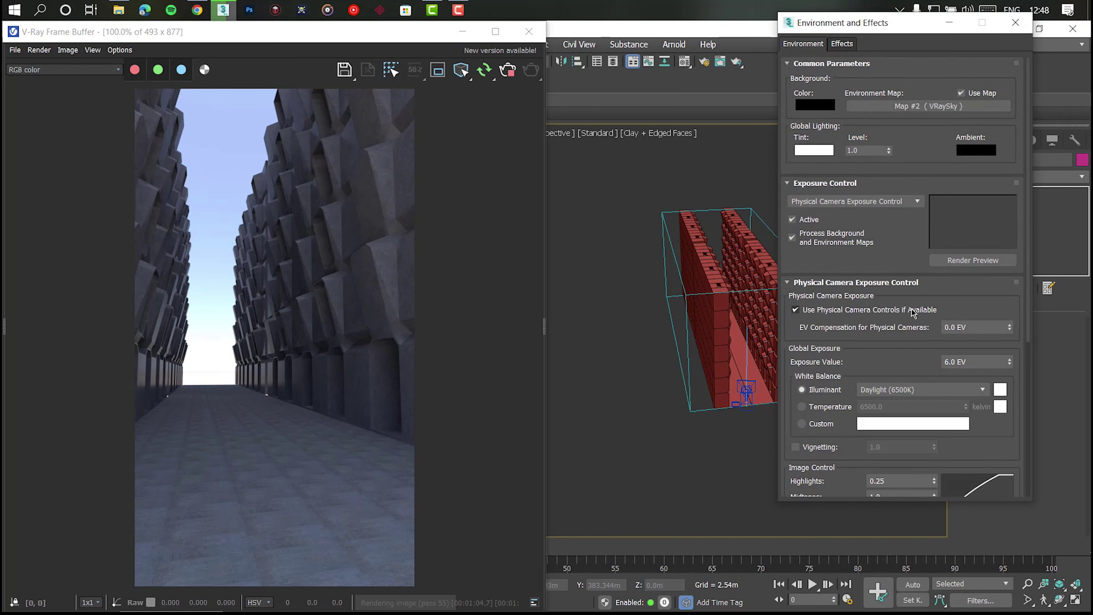
scroll(949, 115, "down", 5)
left_click(978, 396)
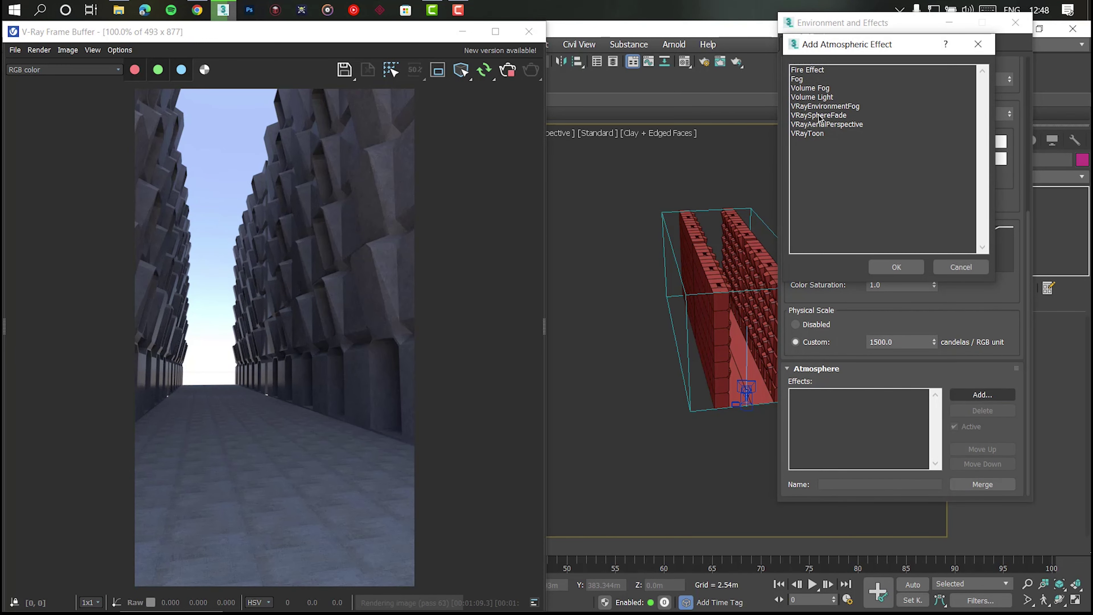
double_click(806, 107)
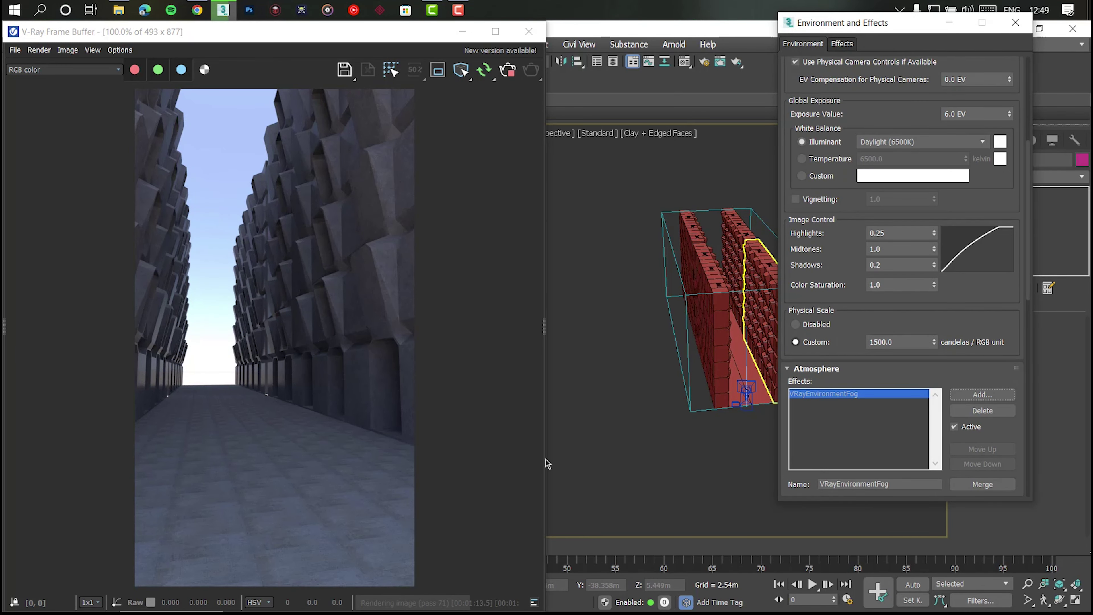
scroll(893, 384, "down", 5)
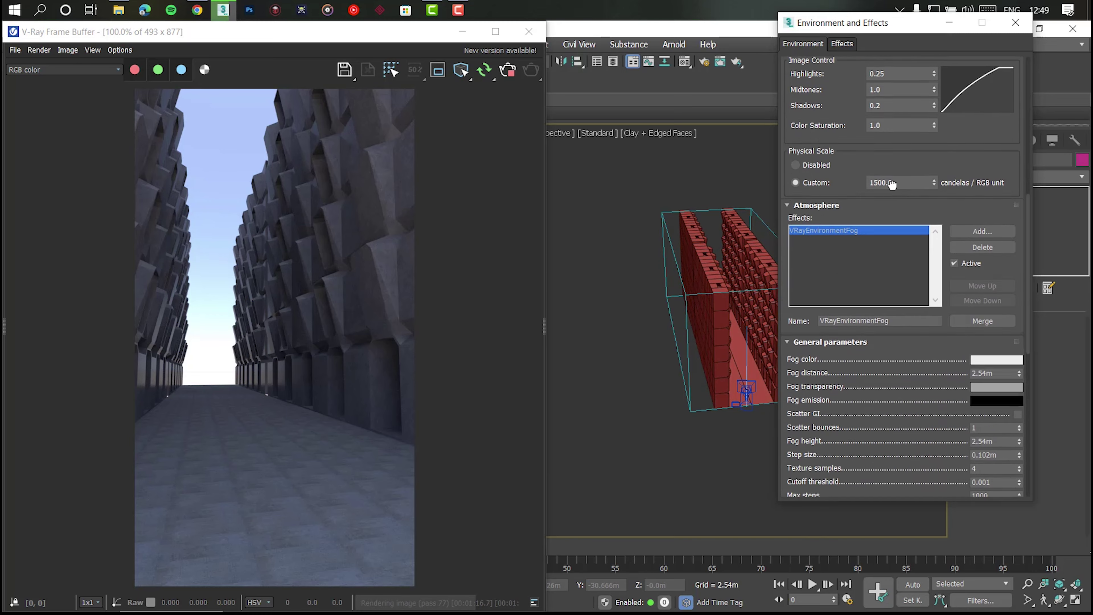
left_click(473, 65)
Assign BoxGizmo001 as the fog's gizmo
left_click_drag(894, 323, 892, 160)
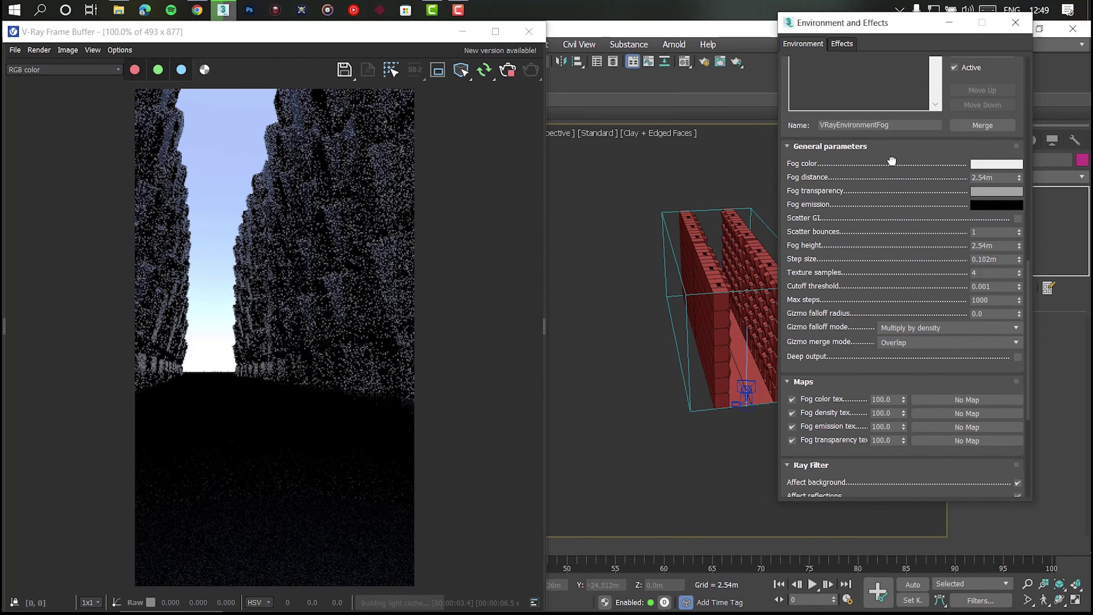
scroll(892, 160, "down", 3)
scroll(892, 161, "down", 3)
left_click(820, 480)
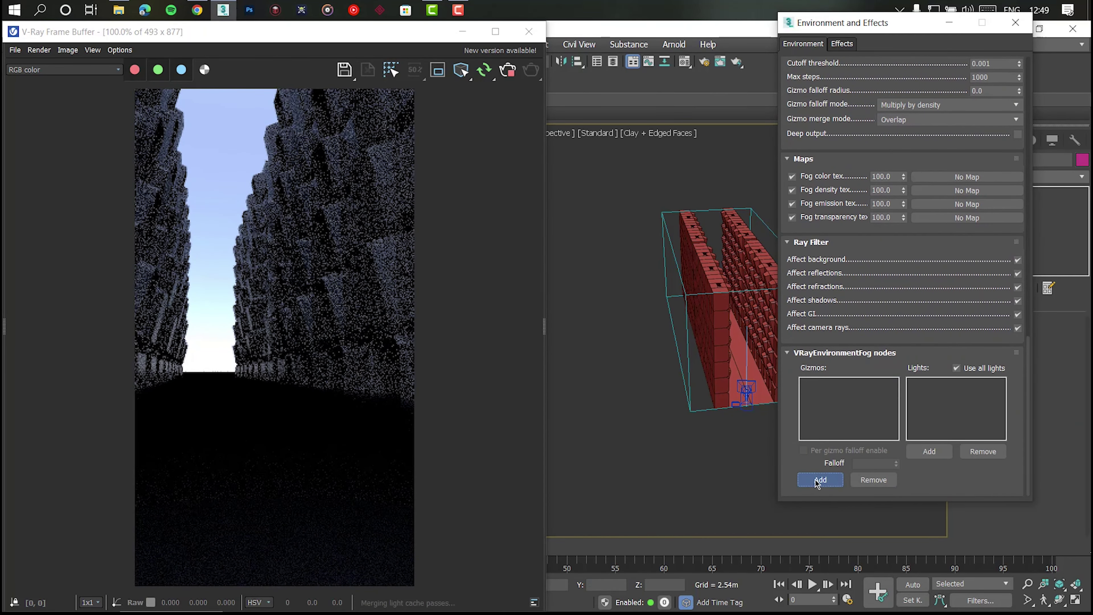
left_click(695, 415)
Set the fog emission colour to a light lavender
left_click_drag(866, 246, 851, 420)
scroll(905, 260, "up", 3)
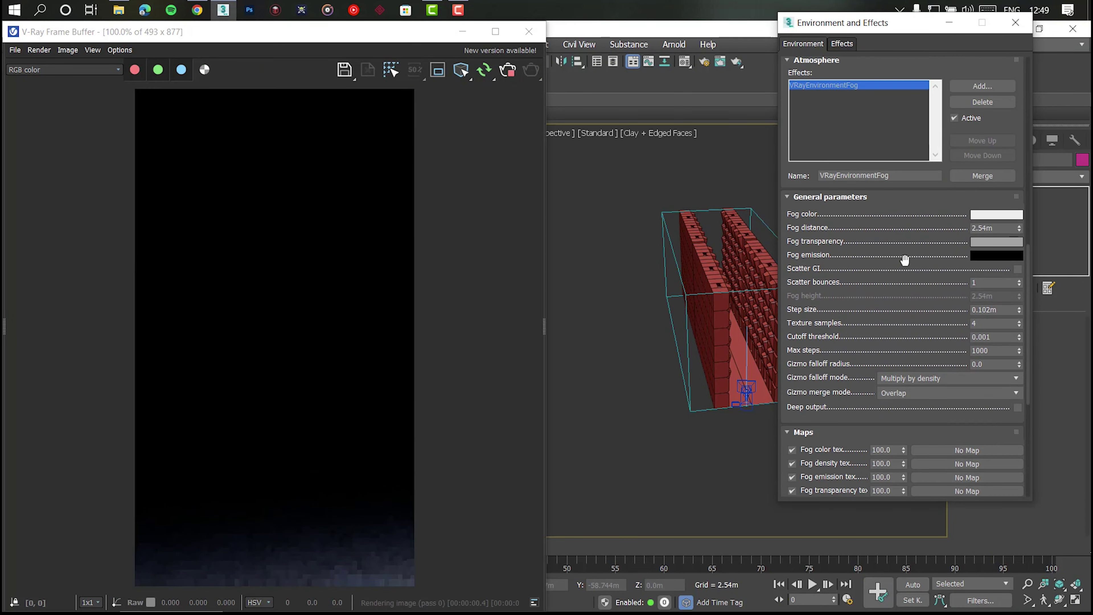
left_click(981, 255)
left_click_drag(788, 110, 788, 188)
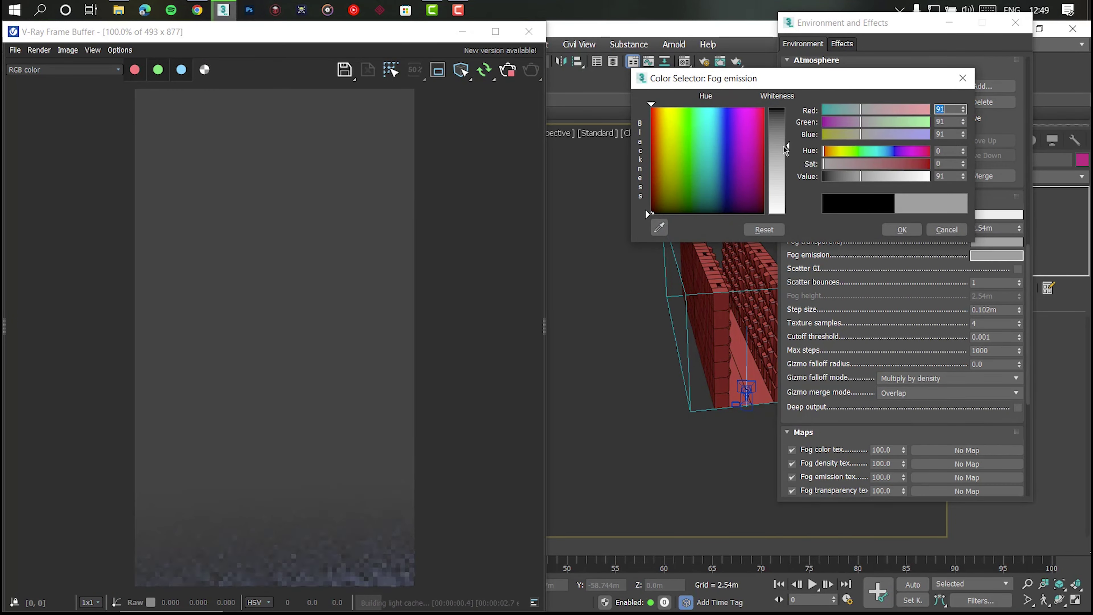
left_click_drag(652, 213, 727, 108)
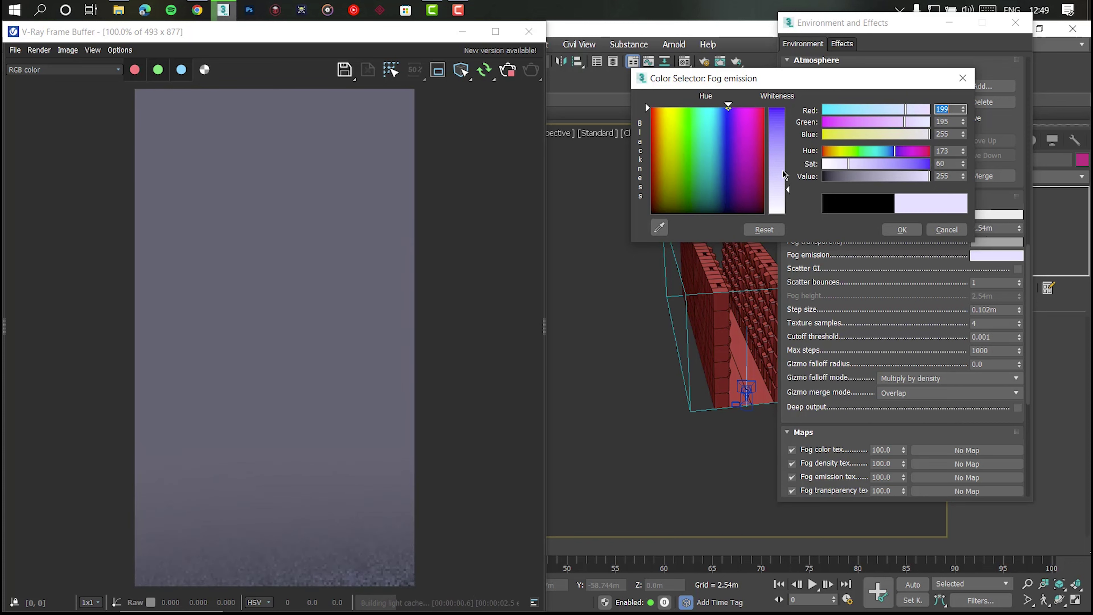
mouse_move(788, 188)
left_mouse_down()
mouse_move(781, 174)
mouse_move(798, 183)
left_mouse_up()
left_click(900, 229)
Set fog transparency to light grey 224 and fog colour to dark slate (26,23,72)
left_click(992, 242)
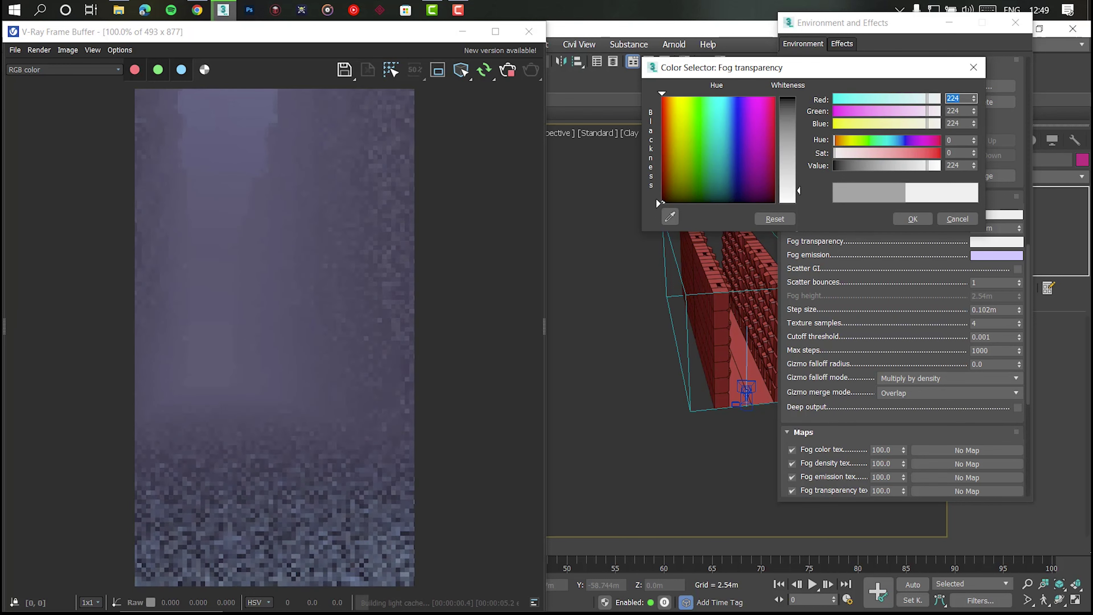
left_click(912, 218)
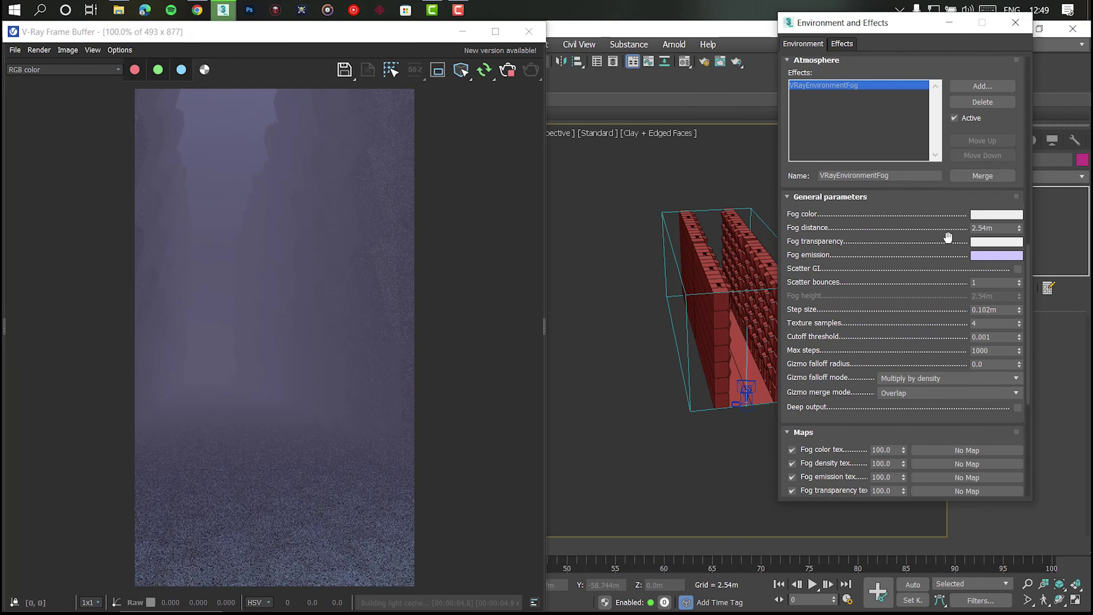
left_click(997, 215)
left_click_drag(798, 173, 796, 70)
left_click(736, 70)
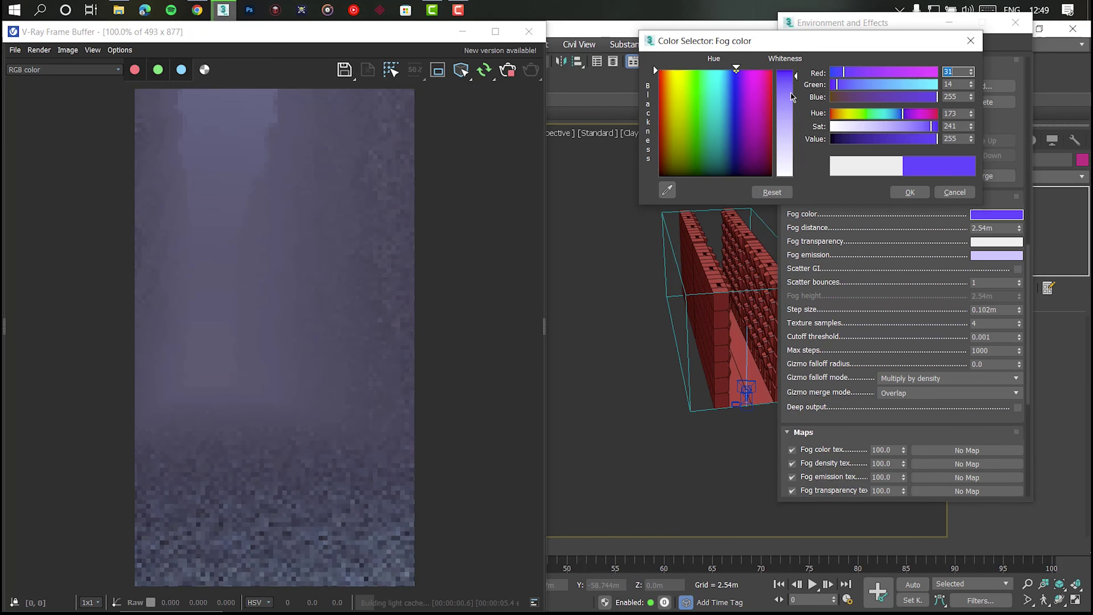
left_click_drag(903, 139, 861, 139)
left_click(902, 126)
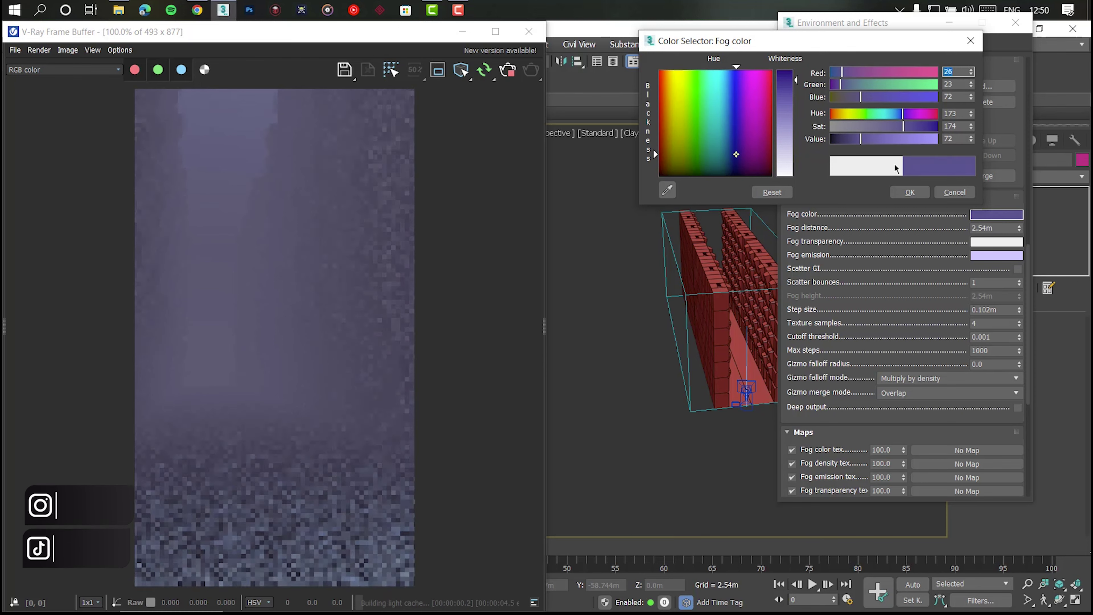
left_click(899, 192)
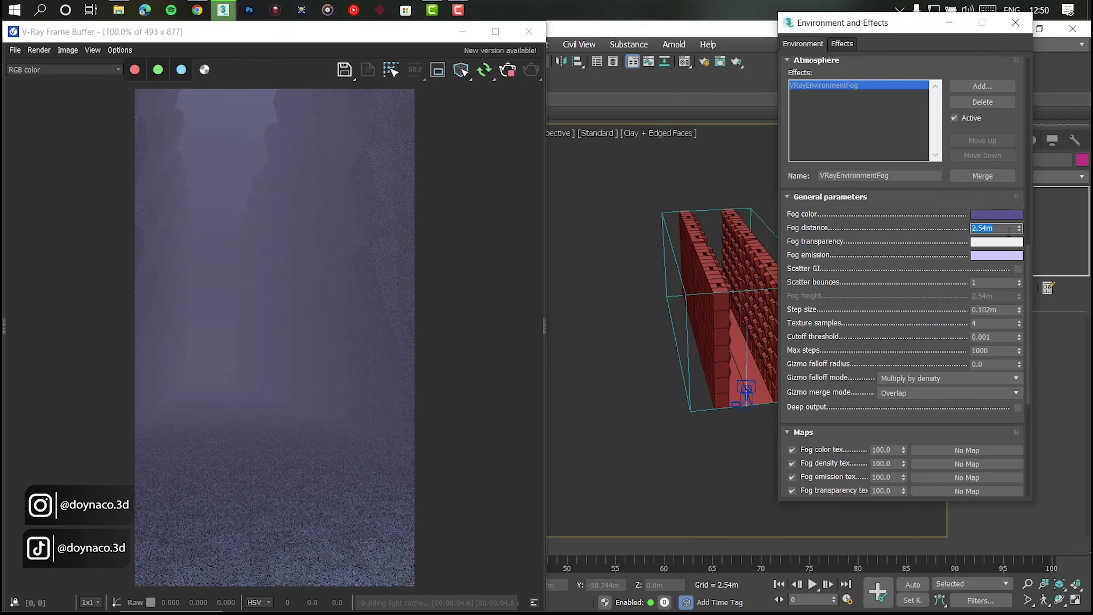
Try fog distances of 5m, 2m, 2.7m and 3m before settling on 2.5m
type("5")
key("Return")
type("2")
key("Return")
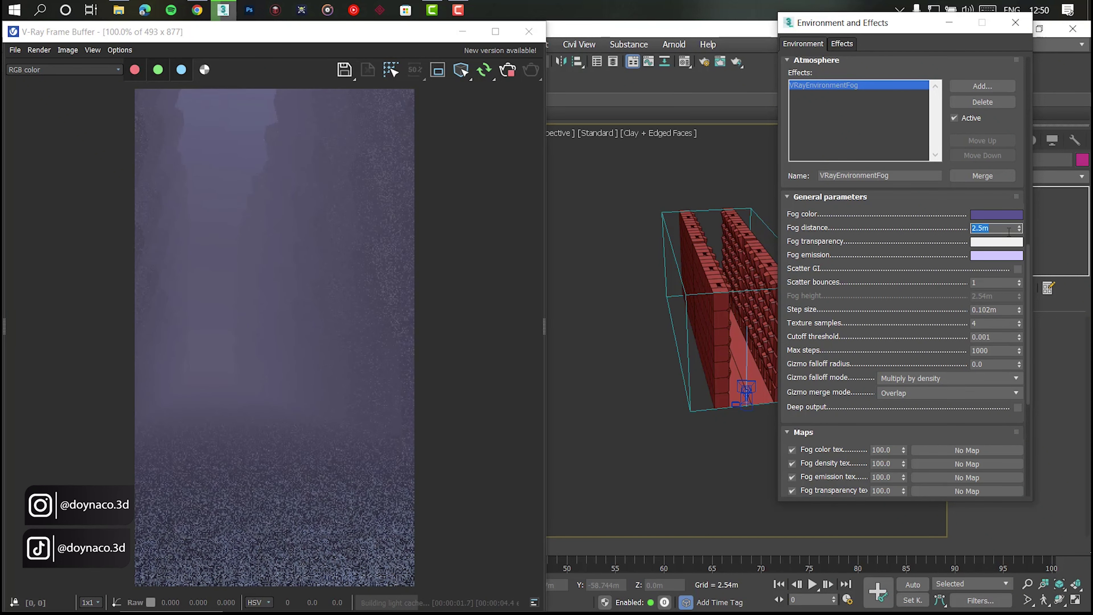
type("2.7")
key("Return")
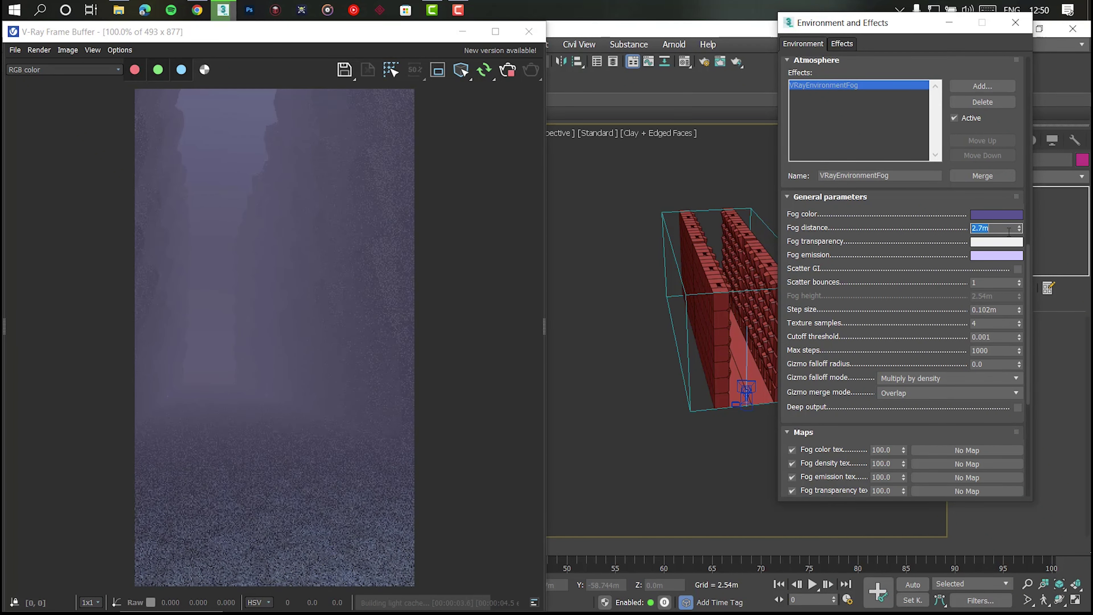
type("3")
key("Return")
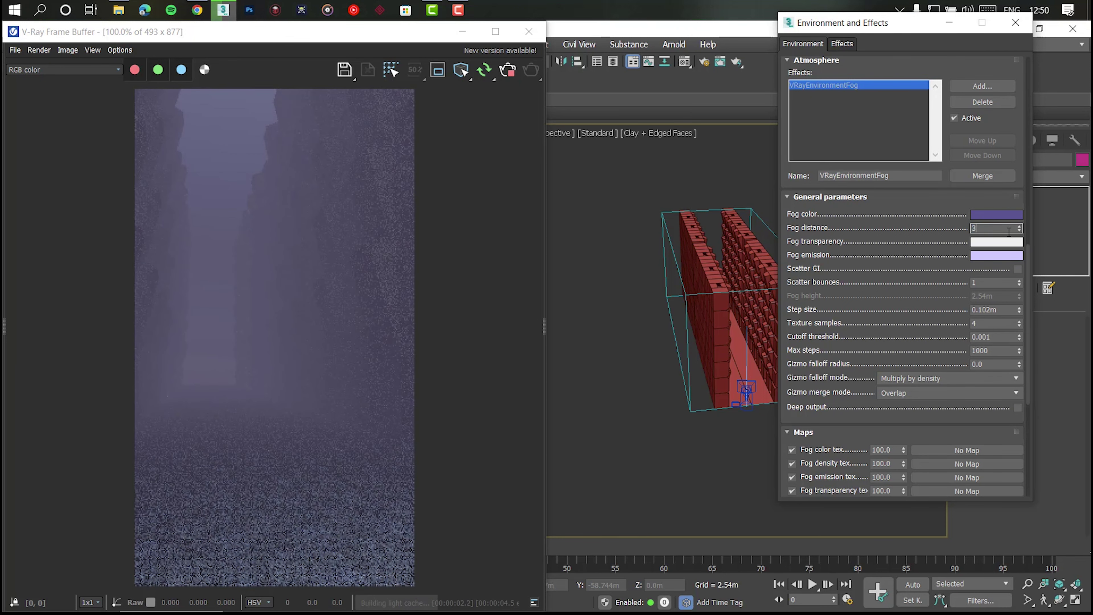
type(".5")
key("Return")
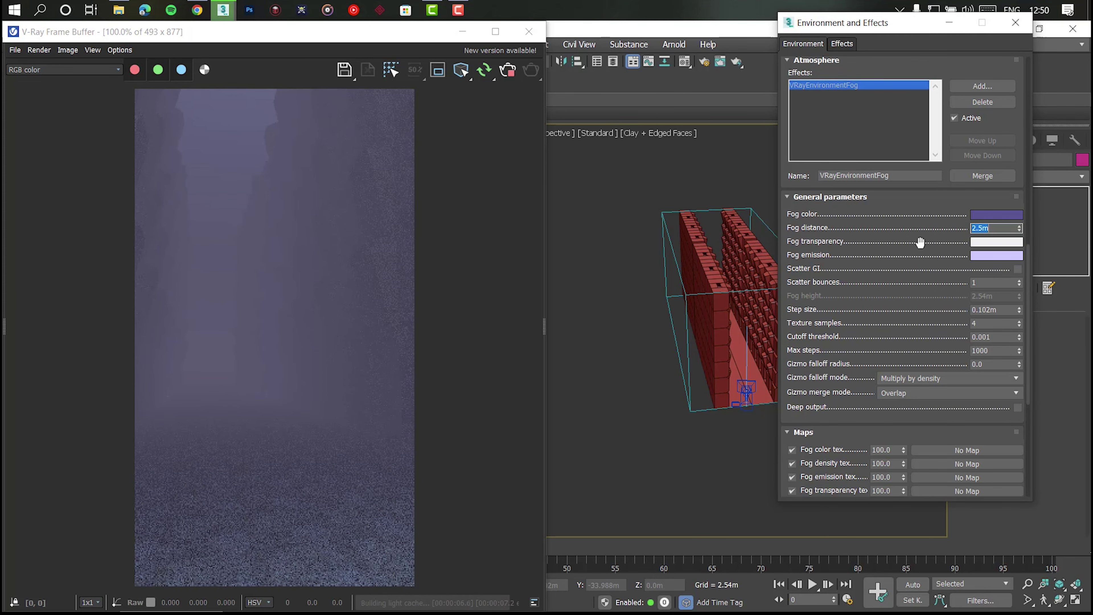
Close Environment and Effects and check the BoxGizmo by selecting then deselecting it
left_click(1016, 23)
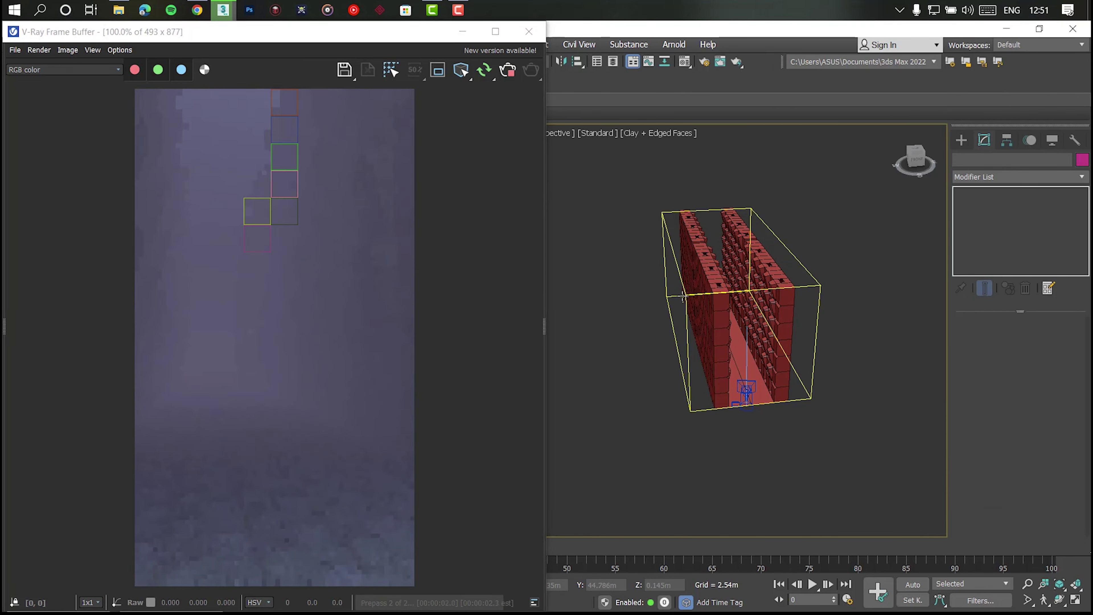
left_click(683, 297)
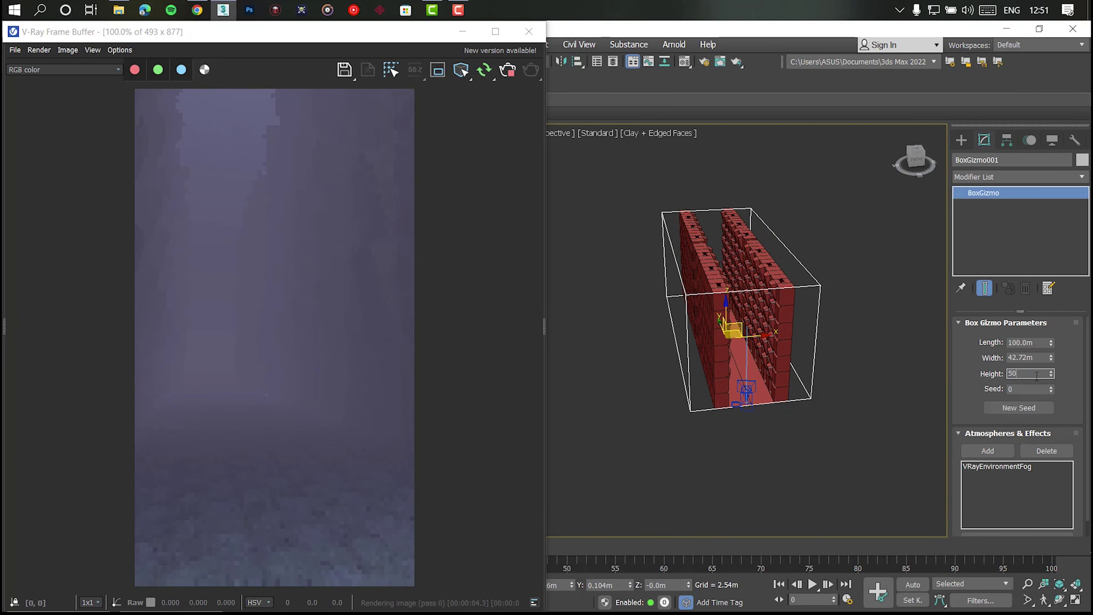
left_click(905, 341)
Orbit to the brick walls, select one wall and minimize the V-Ray Frame Buffer
mouse_move(905, 342)
middle_mouse_down("alt")
mouse_move(798, 376)
mouse_move(810, 367)
mouse_move(835, 379)
middle_mouse_up("alt")
mouse_move(756, 420)
middle_mouse_down("alt")
mouse_move(691, 448)
mouse_move(744, 428)
middle_mouse_up("alt")
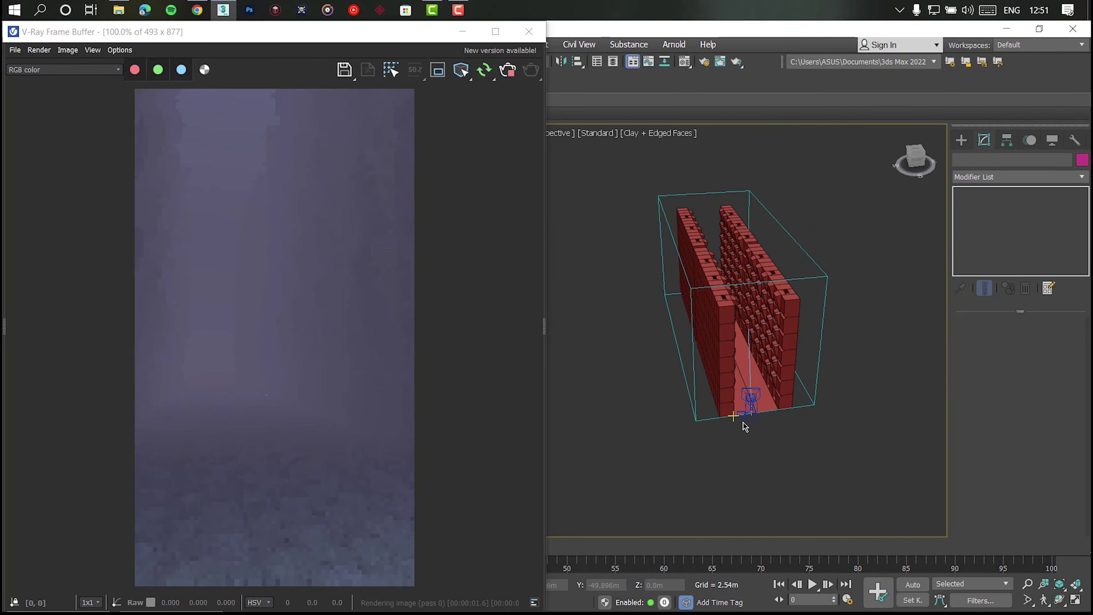
scroll(707, 332, "up", 3)
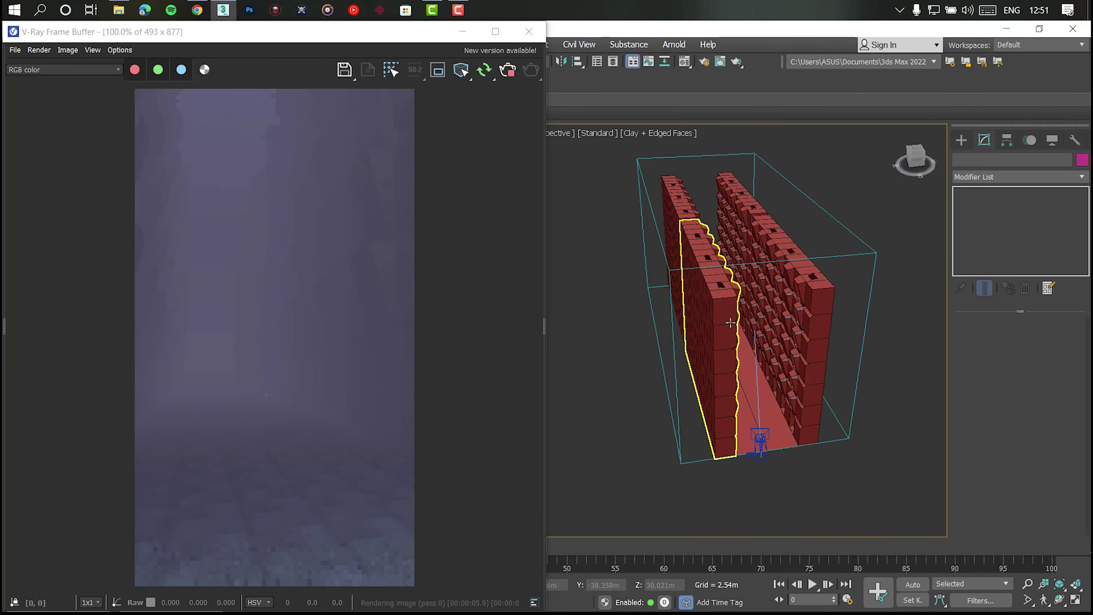
scroll(707, 332, "up", 2)
scroll(707, 332, "up", 1)
middle_click_drag(707, 332, 814, 291, "alt")
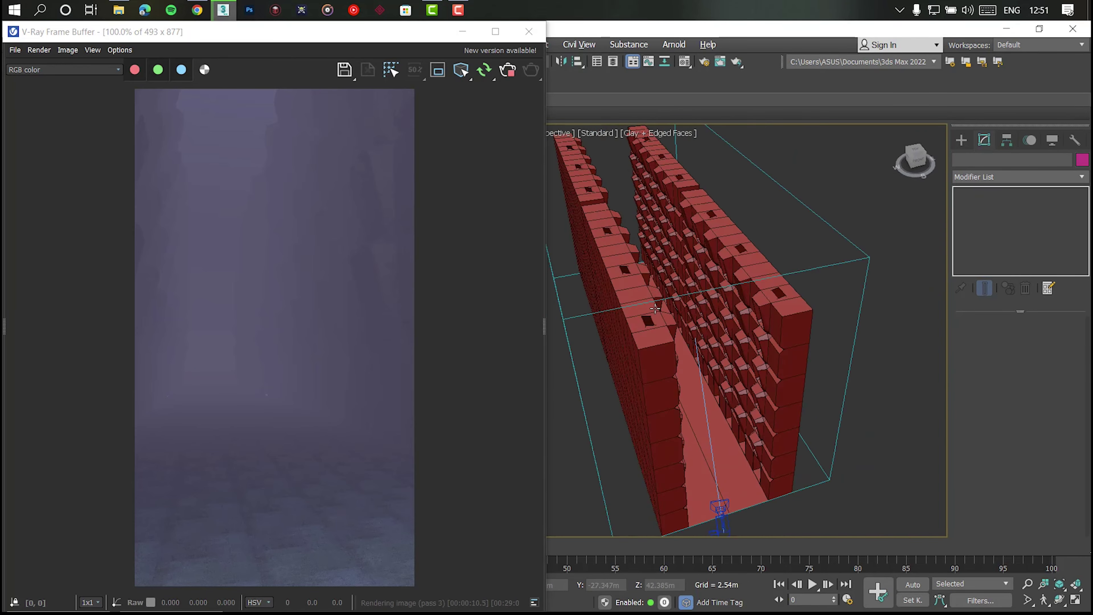
left_click(814, 291)
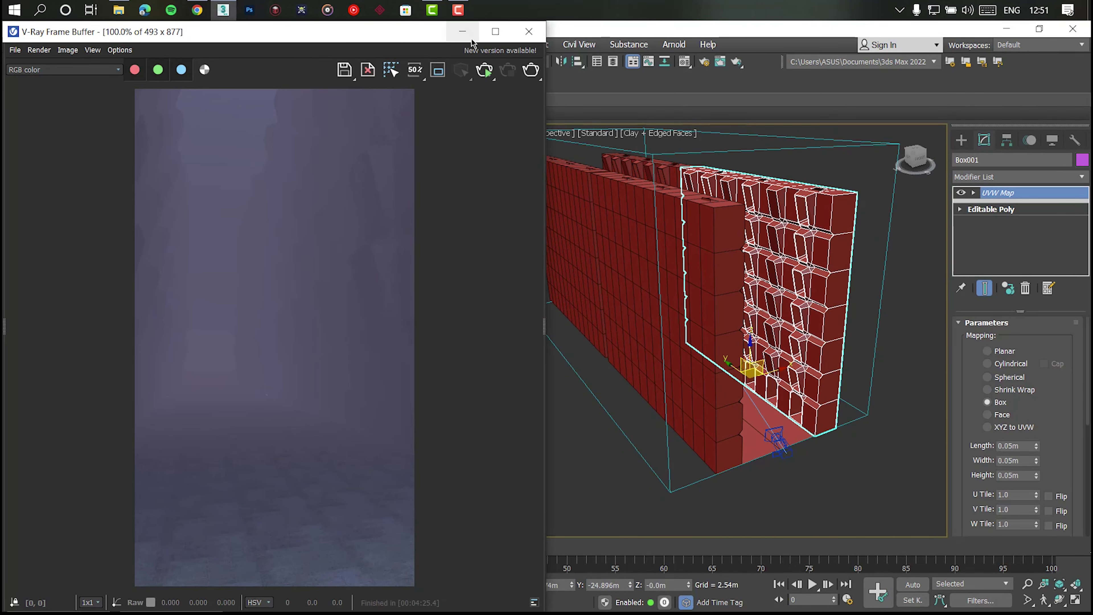
left_click(462, 31)
Isolate the selected wall and turn the view to face it
key("alt+q")
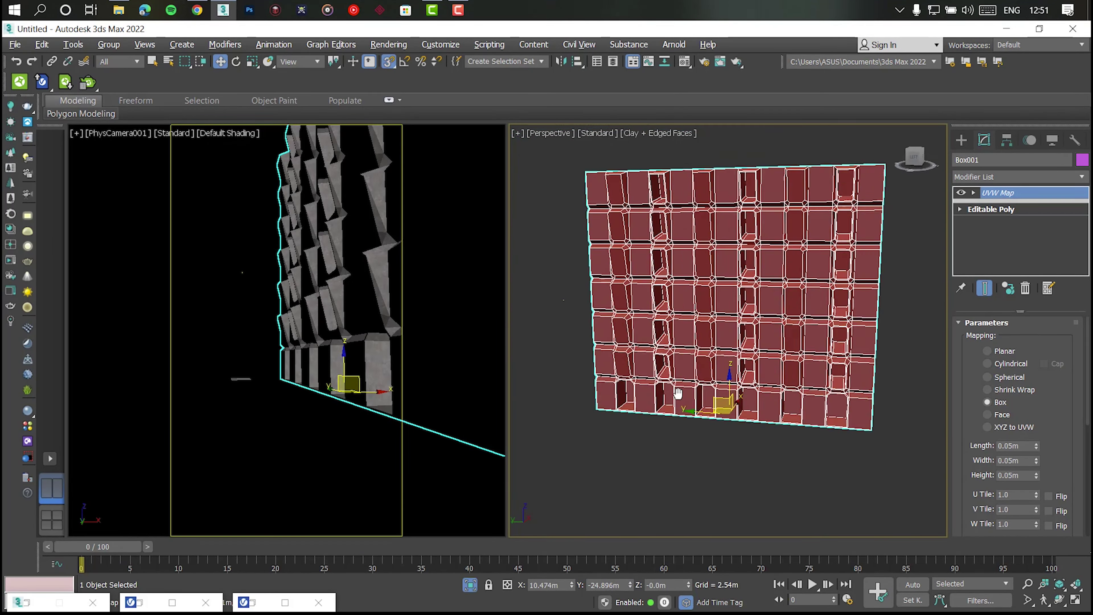
middle_click_drag(625, 444, 705, 386, "alt")
scroll(759, 361, "up", 3)
middle_click_drag(759, 361, 715, 342)
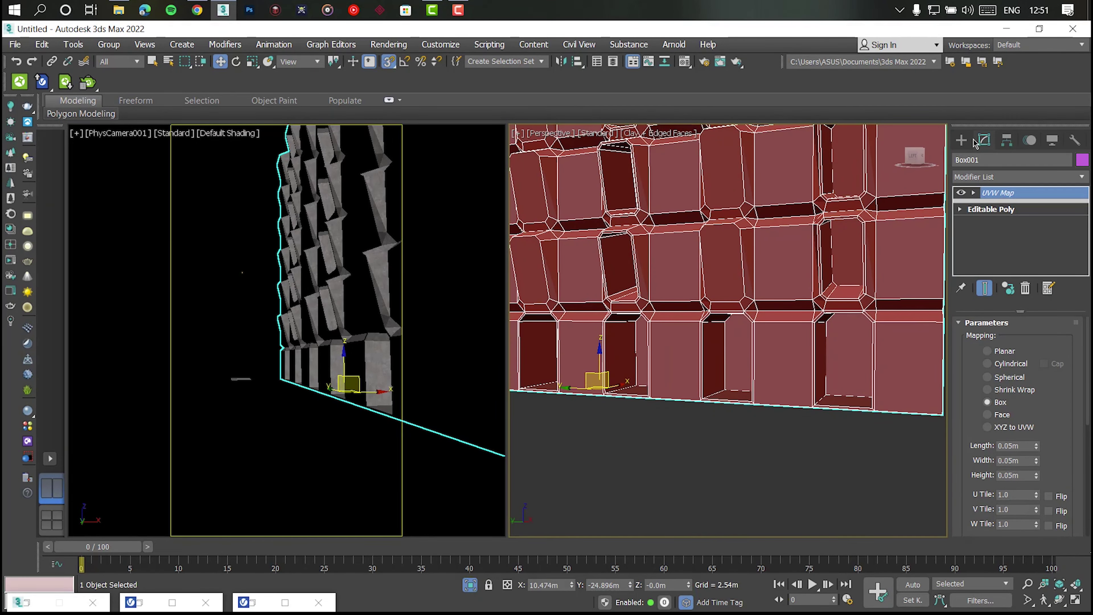
Create a V-Ray plane light filling a lower wall opening, flipped to face the corridor
left_click(964, 141)
left_click(28, 173)
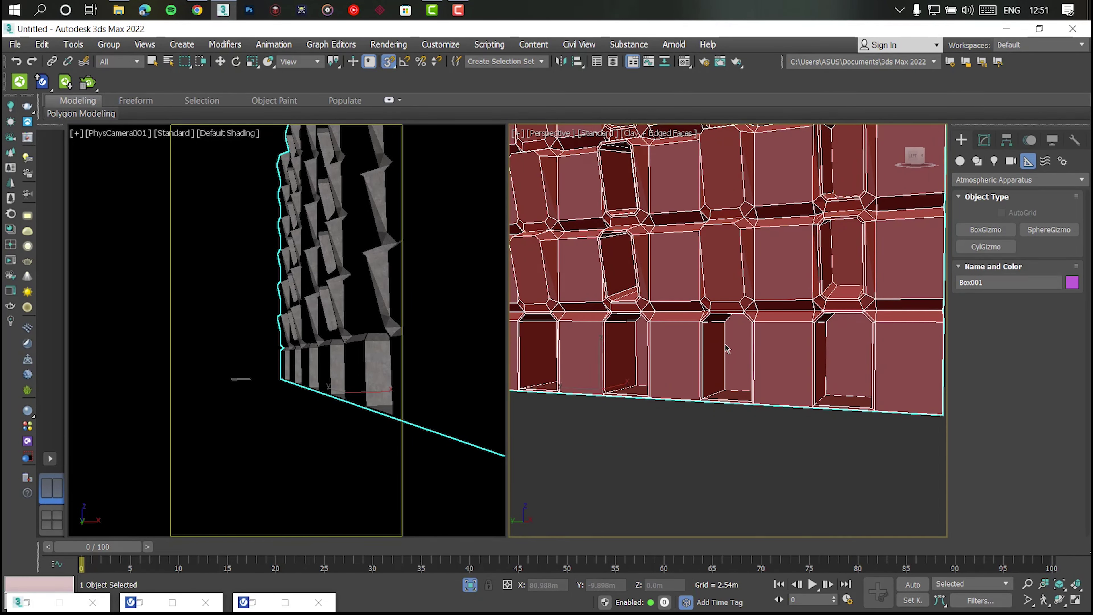
scroll(725, 406, "up", 2)
scroll(725, 405, "up", 4)
left_click(725, 406)
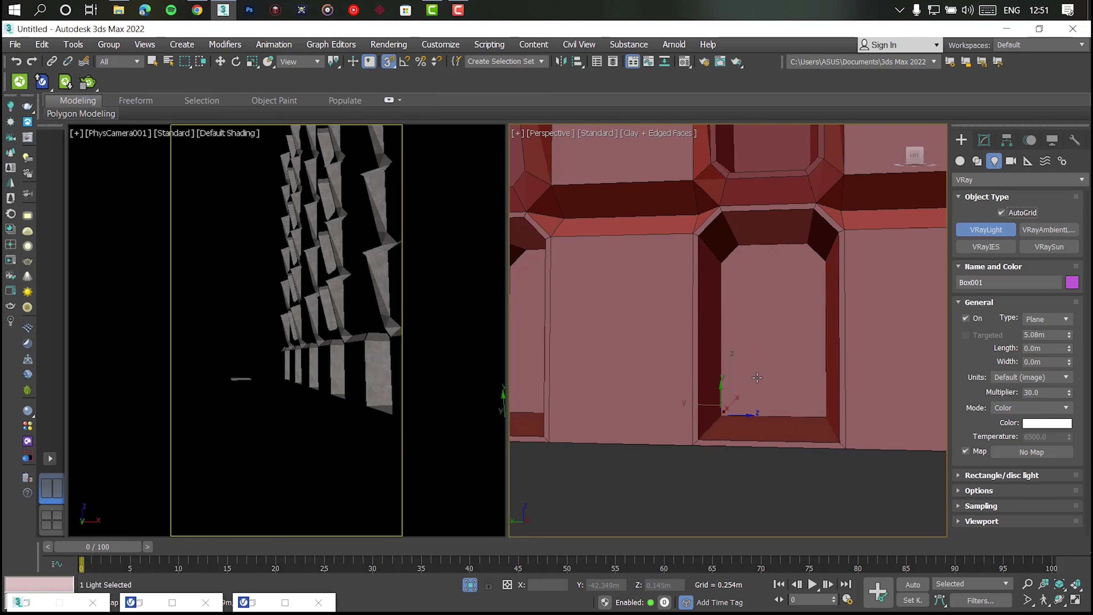
left_click_drag(770, 359, 728, 408)
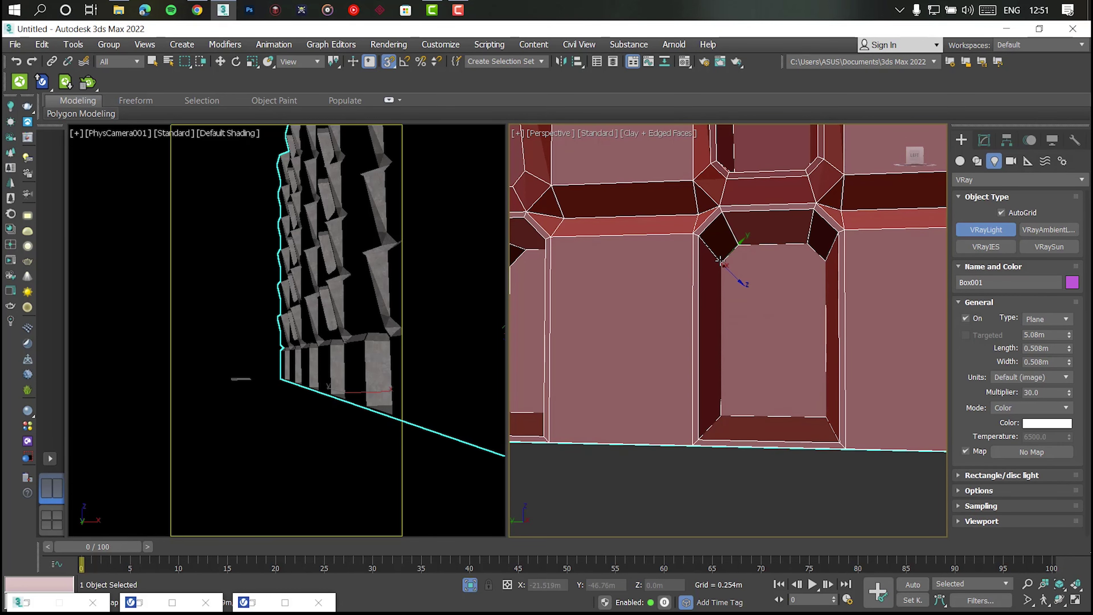
left_click_drag(817, 419, 723, 253)
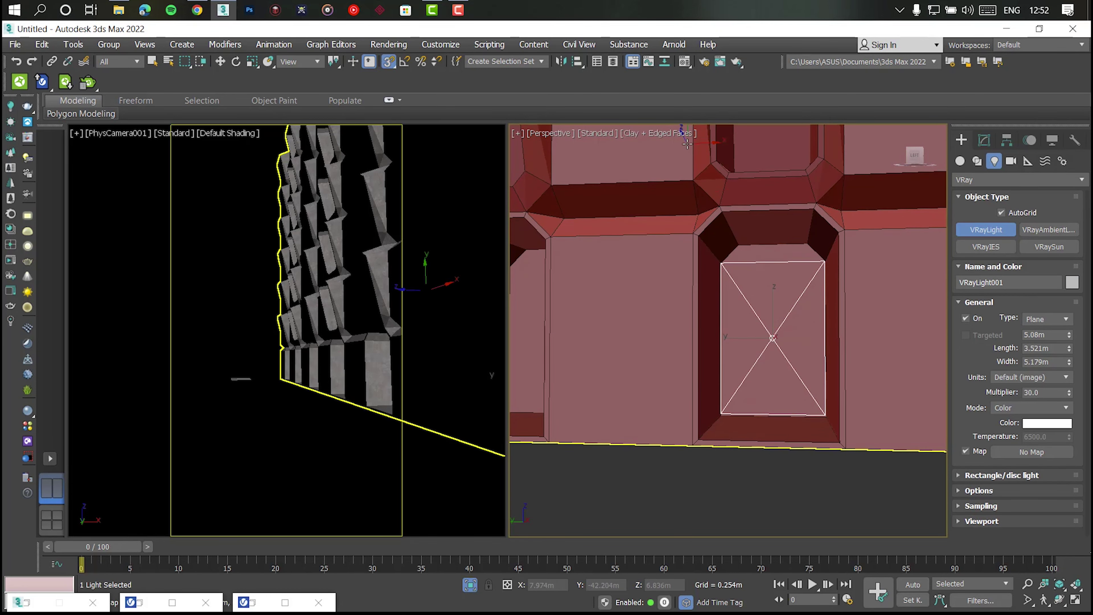
mouse_move(723, 254)
middle_mouse_down("alt")
mouse_move(713, 233)
mouse_move(731, 259)
middle_mouse_up("alt")
left_click(560, 61)
left_click(504, 430)
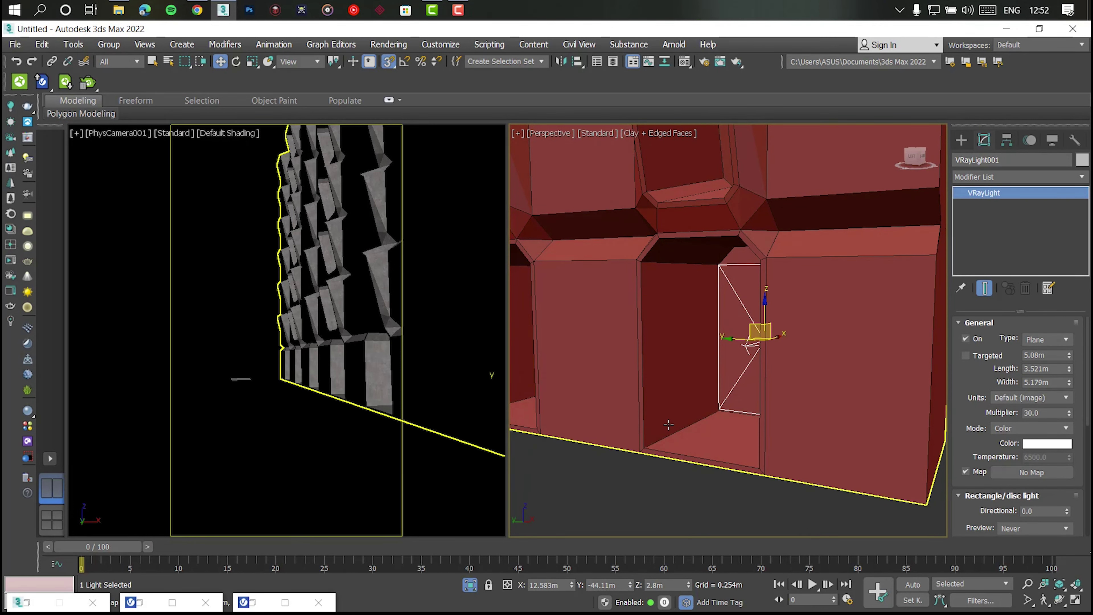
Colour the plane light a saturated blue-violet
left_click(1063, 443)
left_click(802, 299)
left_click_drag(862, 400, 862, 332)
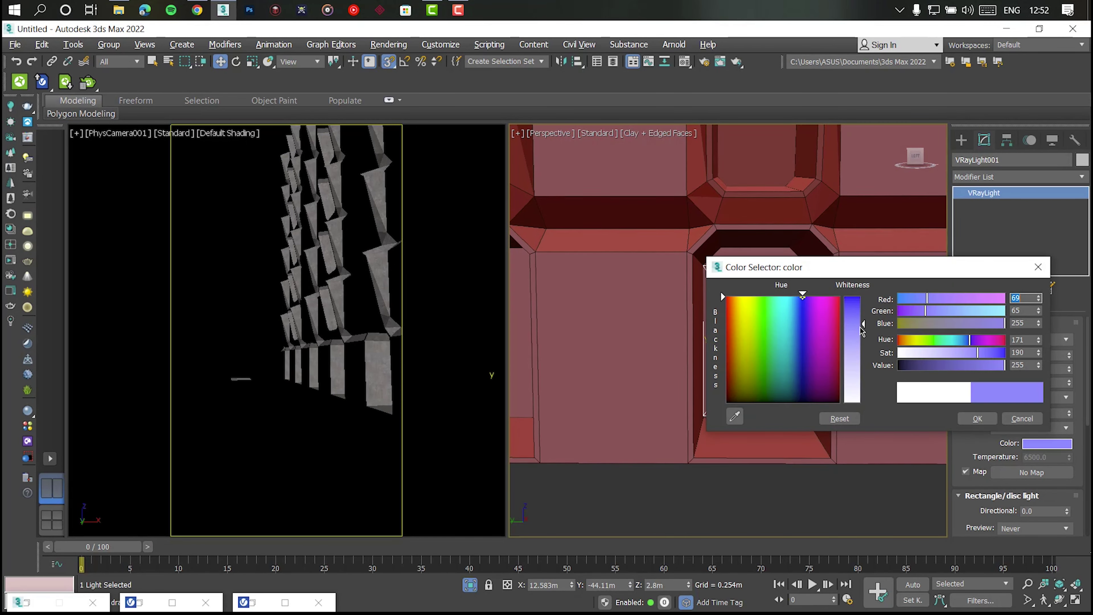
left_click_drag(1004, 365, 971, 366)
left_click(990, 352)
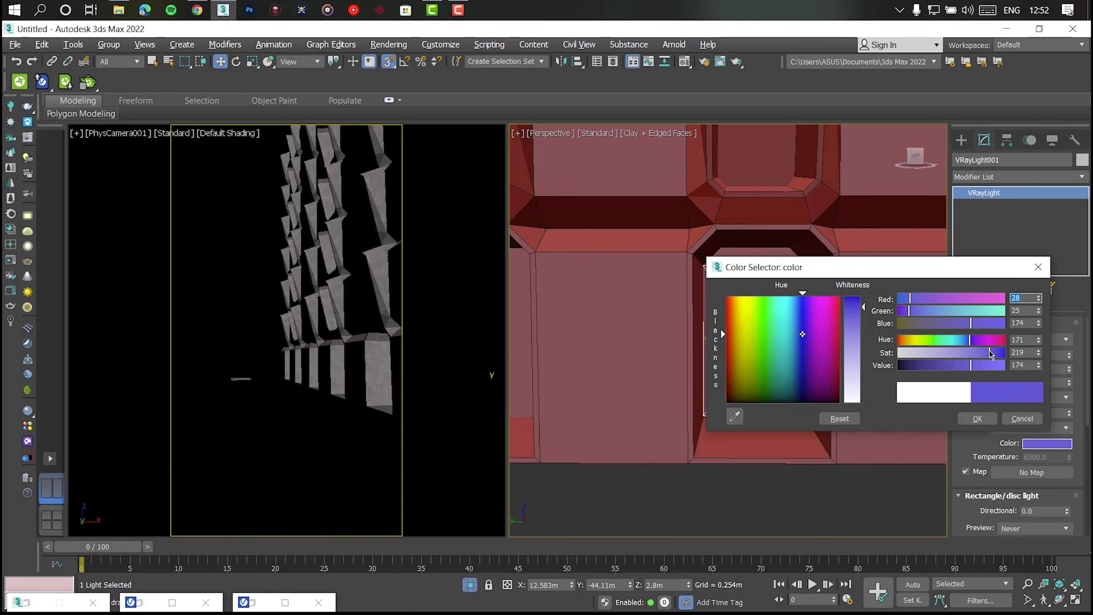
left_click(978, 418)
Copy the light into the neighbouring opening and adjust its position
key("z")
scroll(749, 382, "down", 2)
scroll(749, 382, "down", 1)
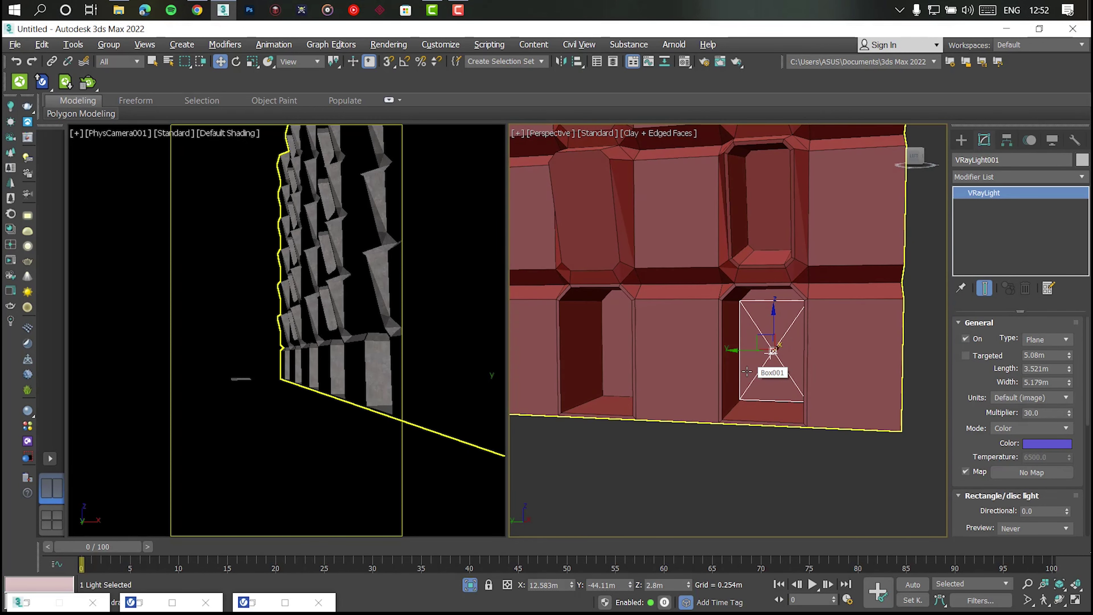
mouse_move(749, 382)
left_mouse_down("shift")
mouse_move(597, 363)
mouse_move(611, 344)
left_mouse_up("shift")
left_click(548, 382)
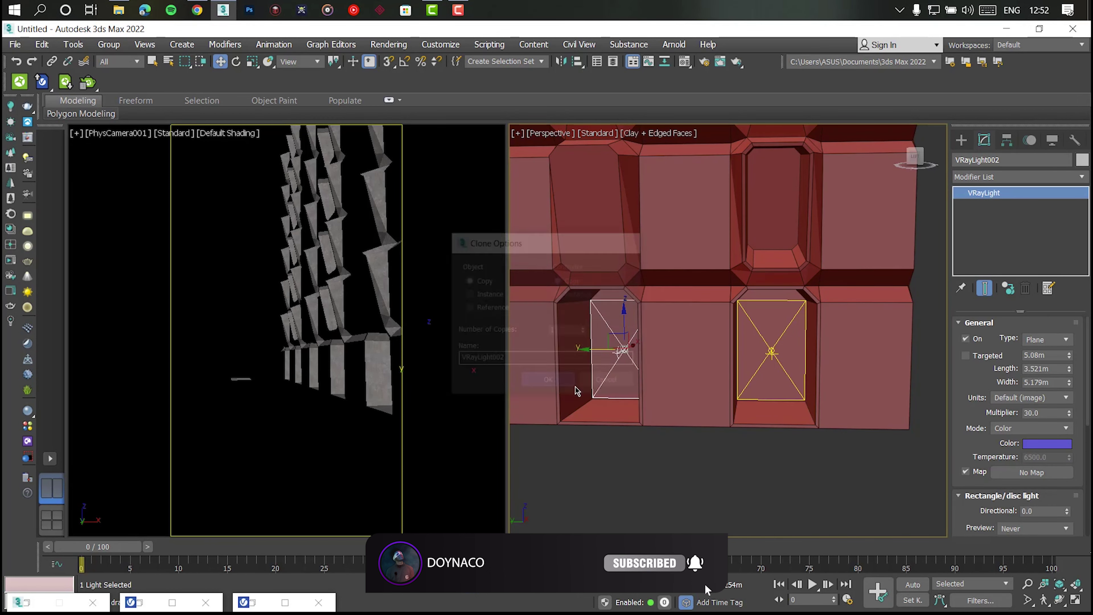
middle_click_drag(702, 342, 788, 329)
scroll(688, 330, "up", 4)
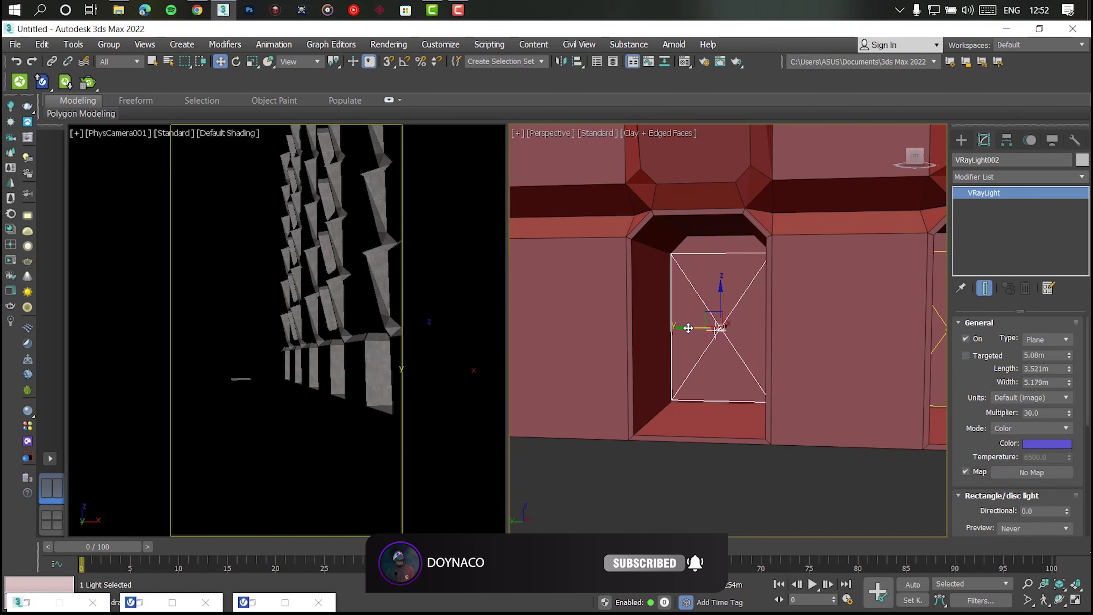
left_click_drag(673, 331, 686, 329)
scroll(689, 329, "down", 4)
Restrict selection to Lights, copy both lights along the wall, then delete the misplaced copies
left_click(754, 422)
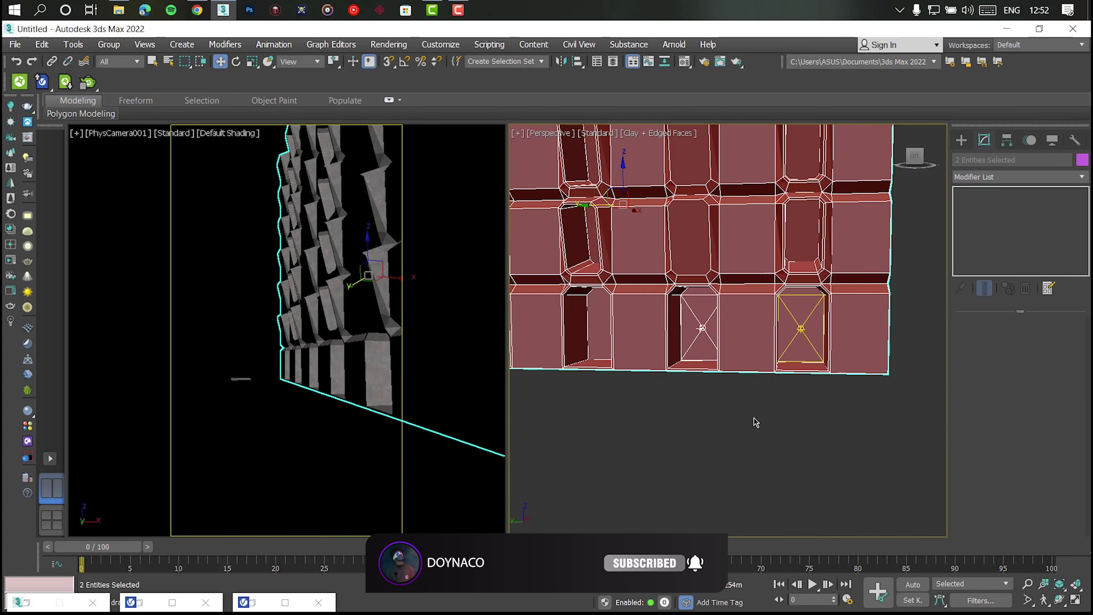
left_click(137, 61)
left_click(106, 101)
key("ctrl+a")
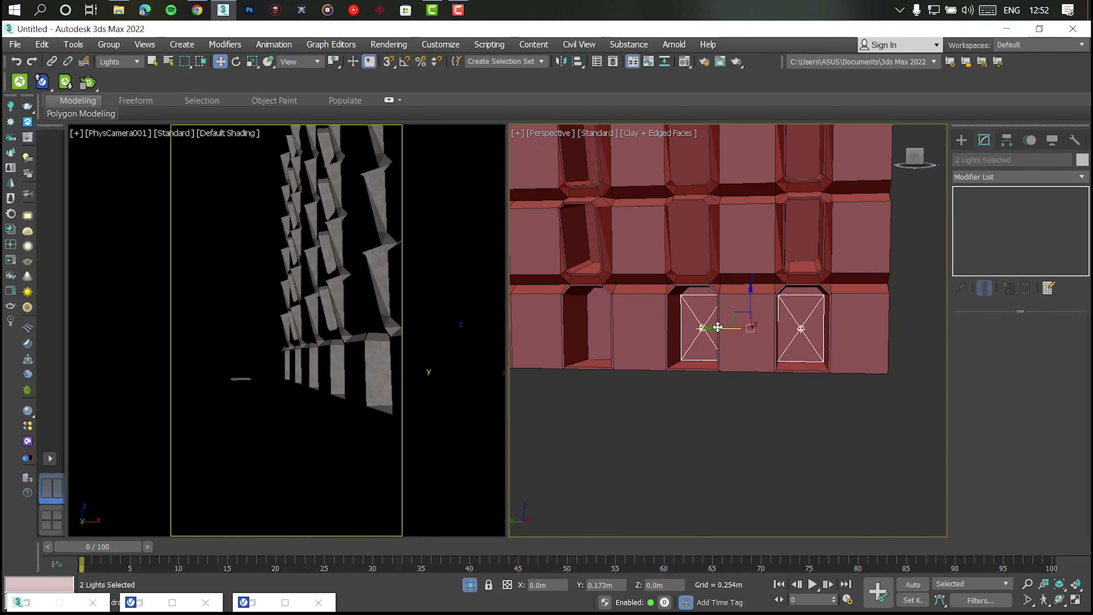
left_click_drag(717, 328, 534, 321, "shift")
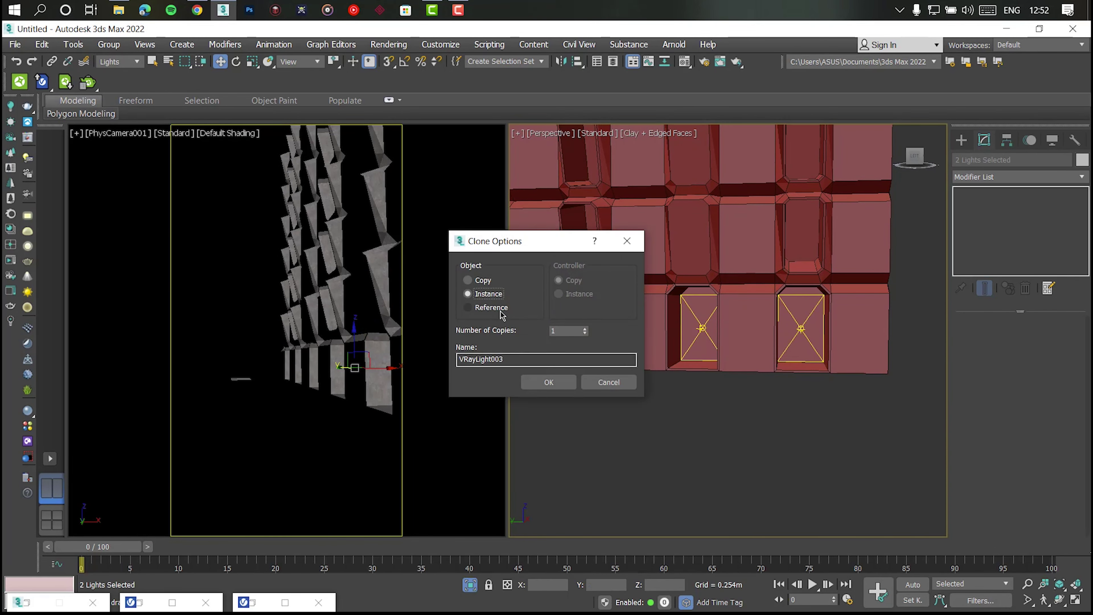
left_click(572, 378)
middle_click_drag(576, 374, 707, 362)
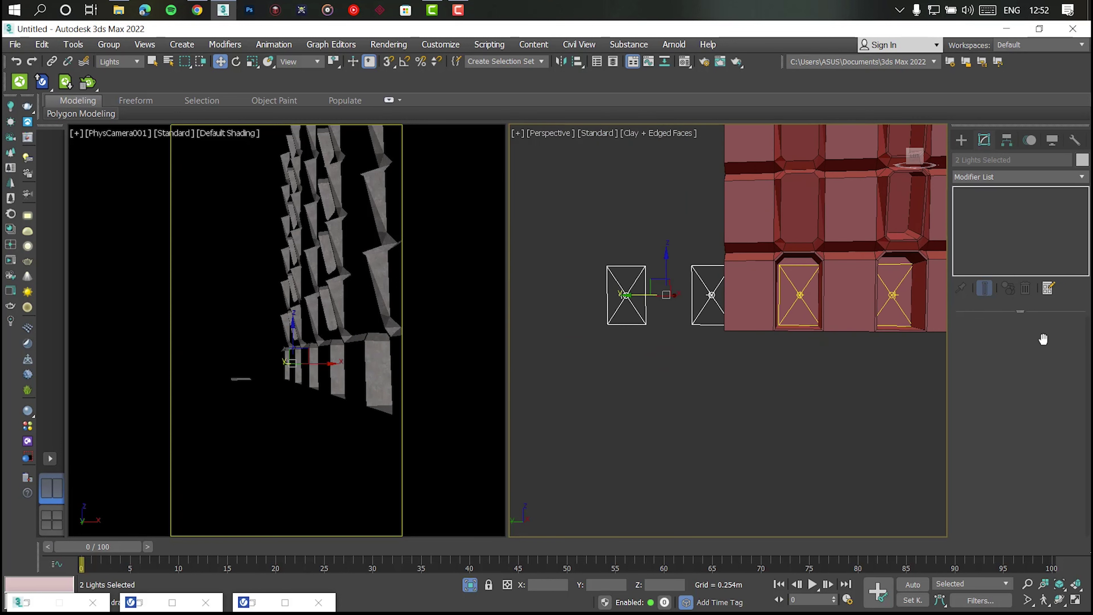
key("Delete")
Inspect the lights along the wall, selecting VRayLight004 and VRayLight003, then clear the selection
scroll(746, 344, "up", 5)
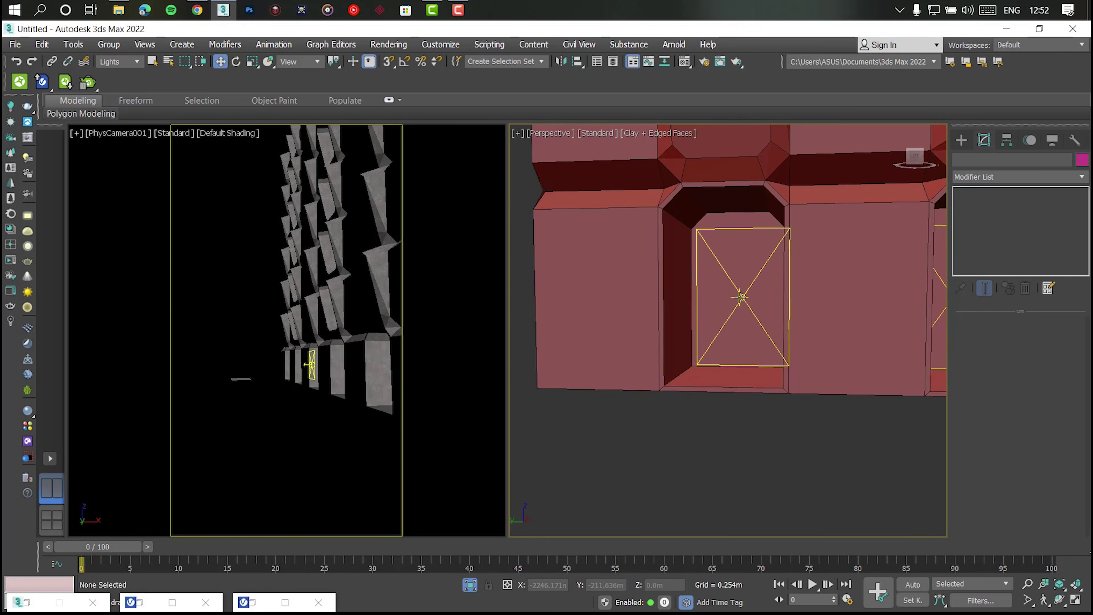
left_click(715, 298)
middle_click_drag(710, 299, 642, 314)
left_click(538, 297)
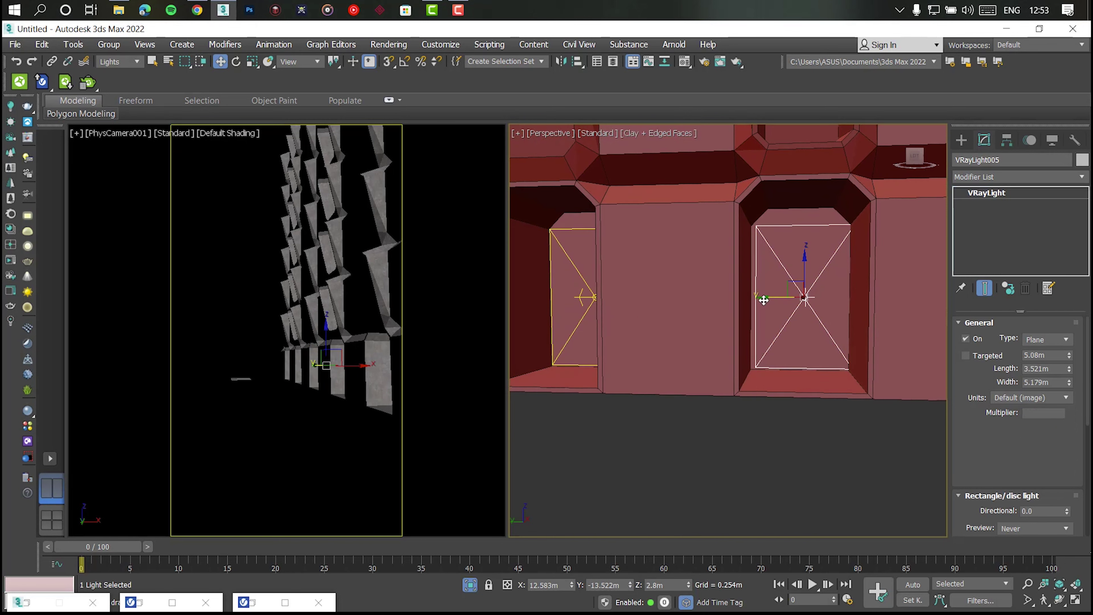
middle_click_drag(771, 298, 744, 311)
left_click(732, 310)
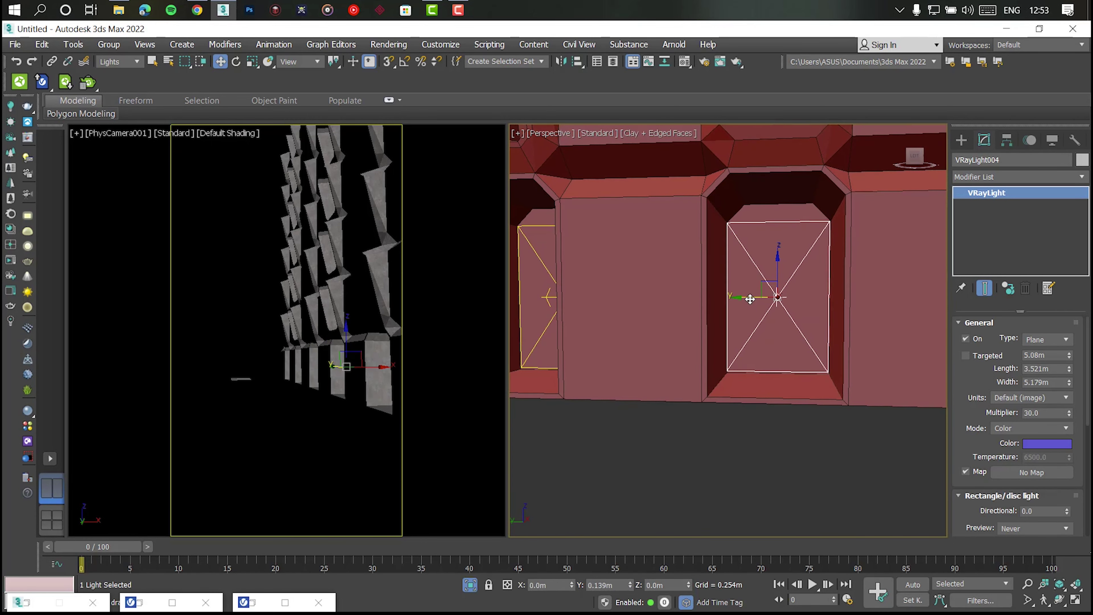
scroll(688, 313, "down", 3)
left_click(782, 306)
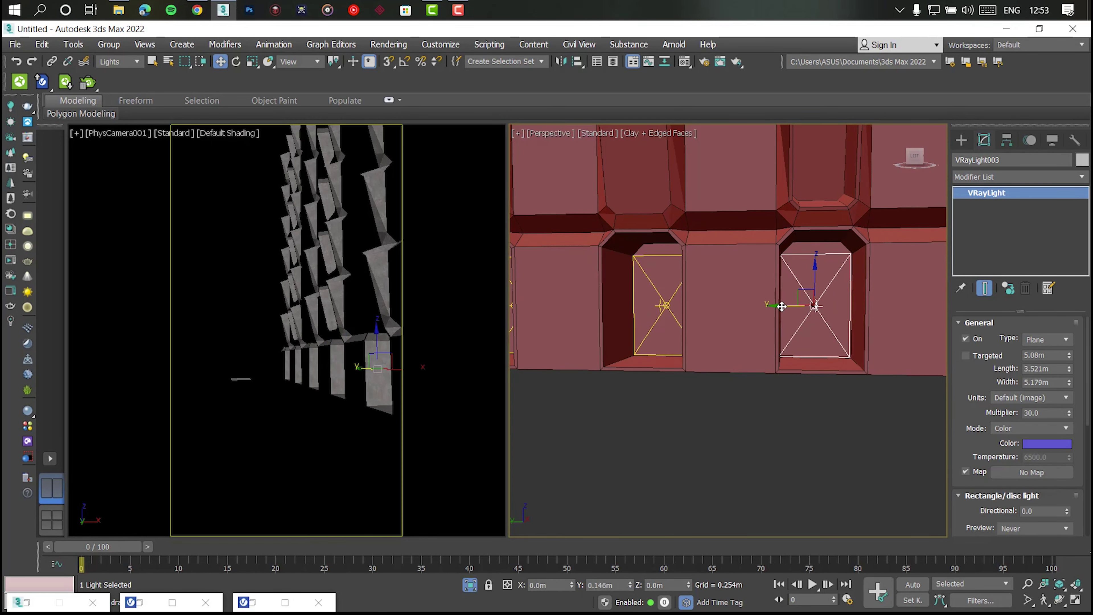
scroll(797, 309, "down", 4)
left_click(803, 371)
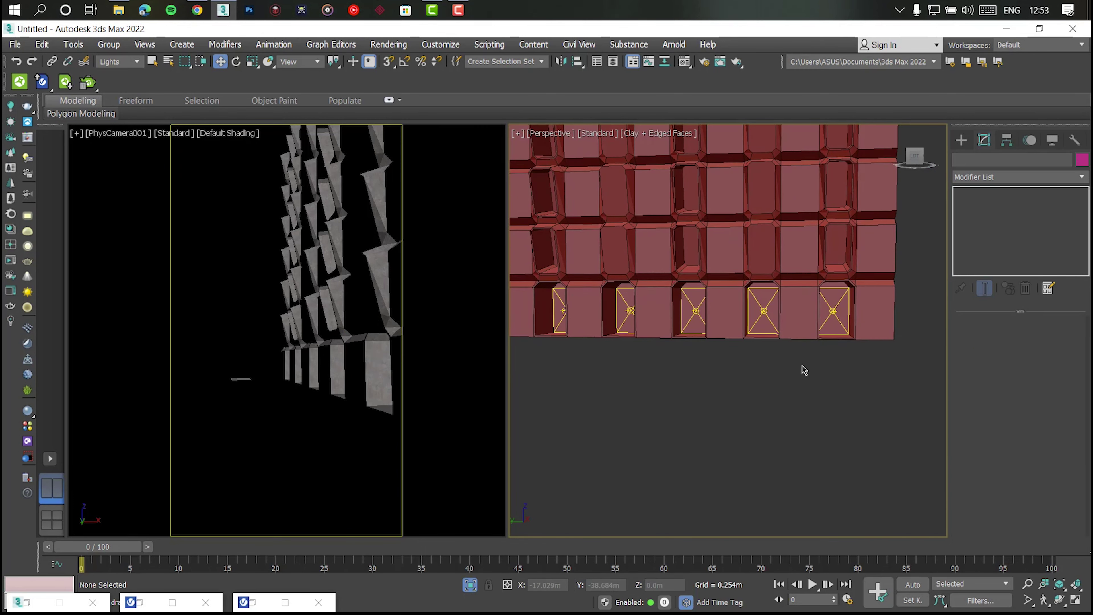
Select VRayLight001 and two neighbouring lights, group them, then undo the grouping
left_click(834, 309)
left_click(696, 310, "ctrl")
left_click(674, 298, "ctrl")
scroll(717, 377, "down", 2)
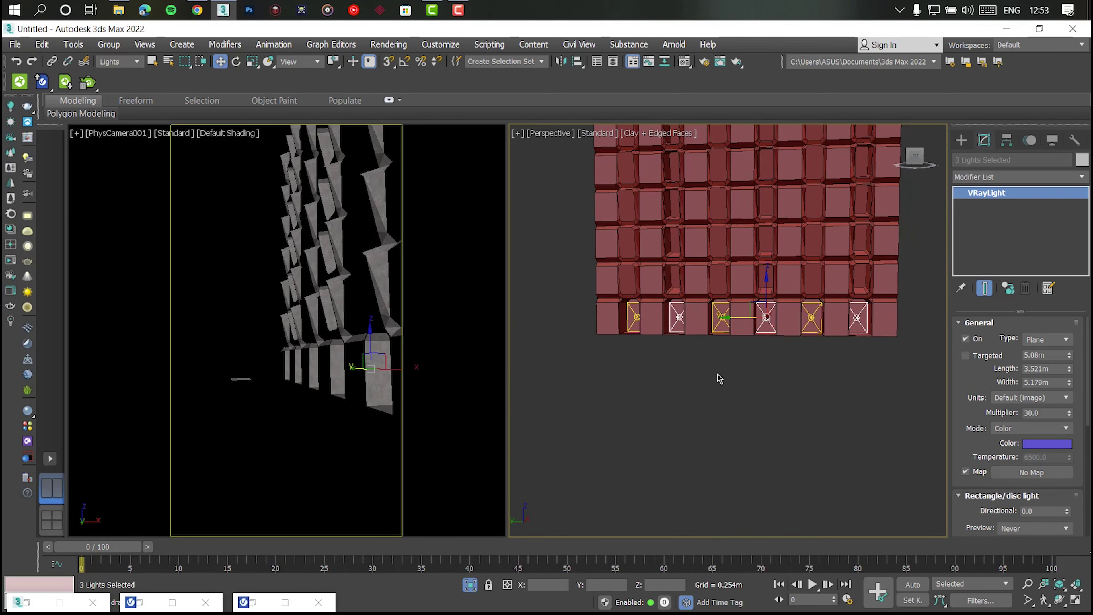
scroll(719, 368, "down", 1)
left_click(109, 44)
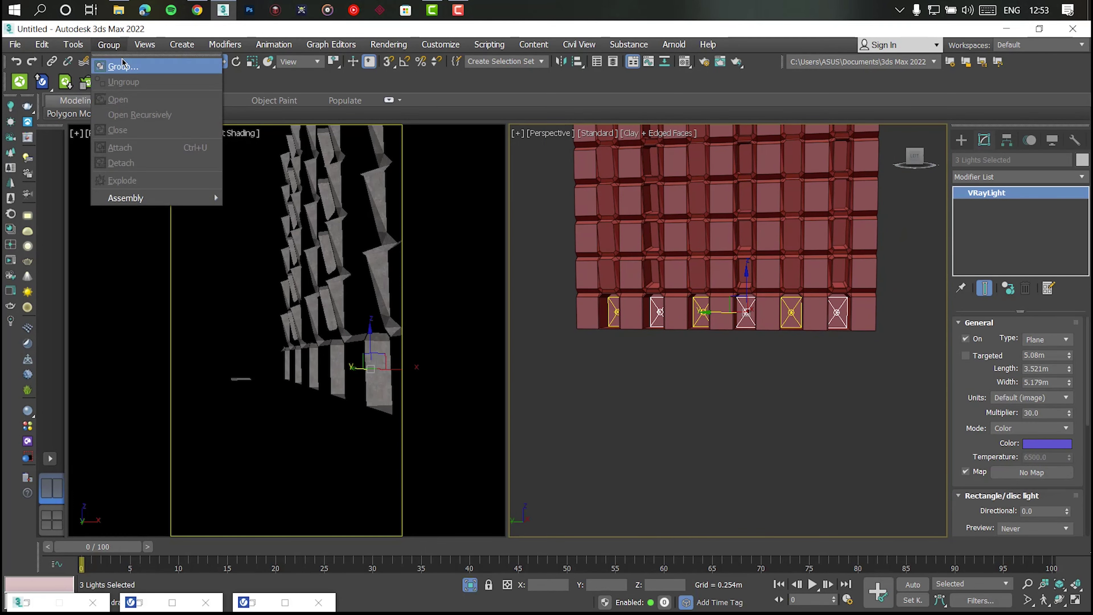
left_click(117, 68)
left_click(560, 343)
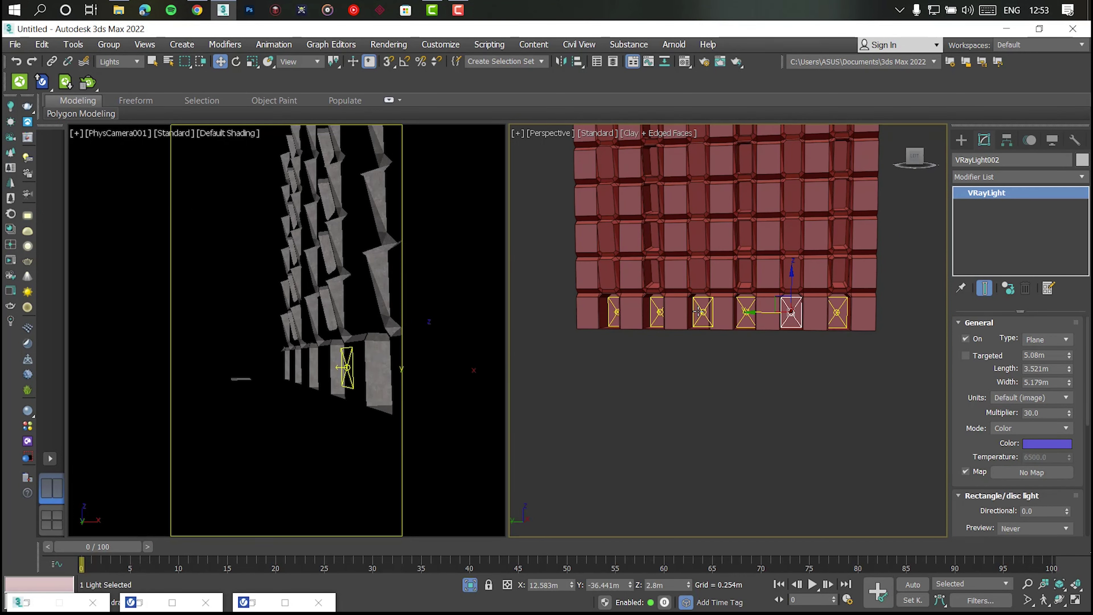
key("ctrl+z")
key("ctrl+z")
Group the three lights as Group001, then select and deselect the group to check it
left_click(108, 44)
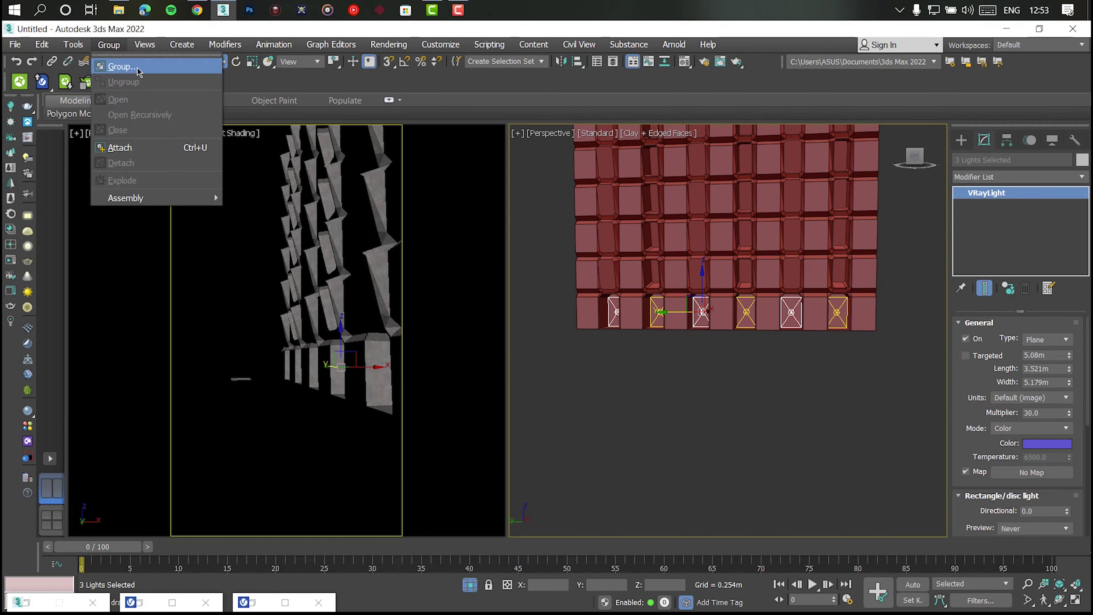
left_click(139, 66)
left_click(555, 346)
left_click(879, 415)
scroll(835, 311, "up", 2)
left_click(835, 311)
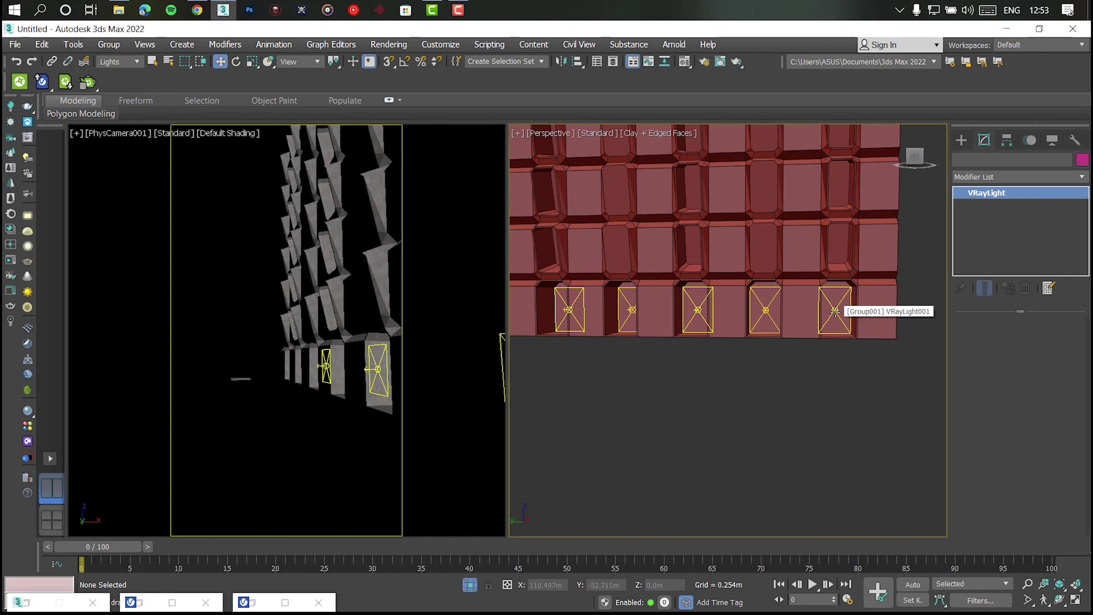
left_click(915, 440)
scroll(646, 474, "down", 2)
scroll(681, 415, "down", 2)
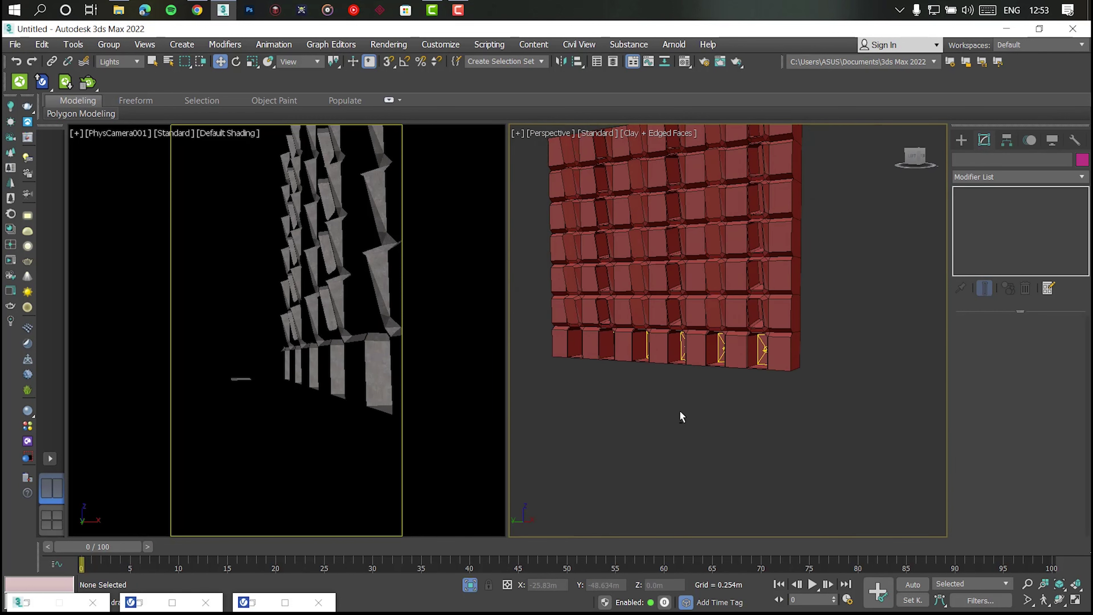
scroll(731, 379, "down", 1)
Set the selection filter to All and isolate the left wall
key("ctrl+a")
middle_click_drag(604, 526, 673, 343, "alt")
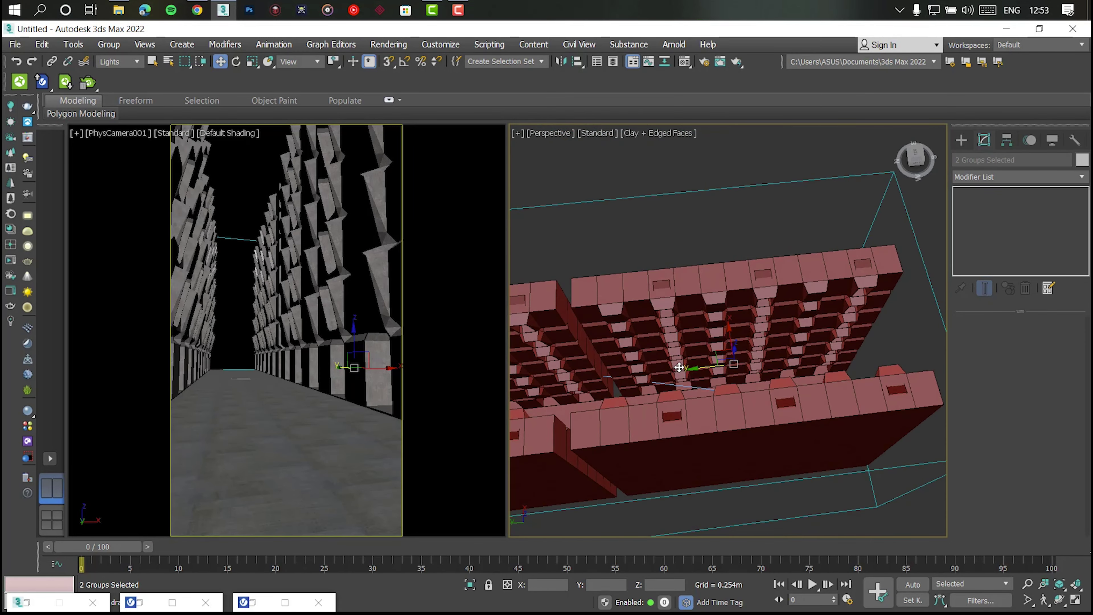
left_click(117, 62)
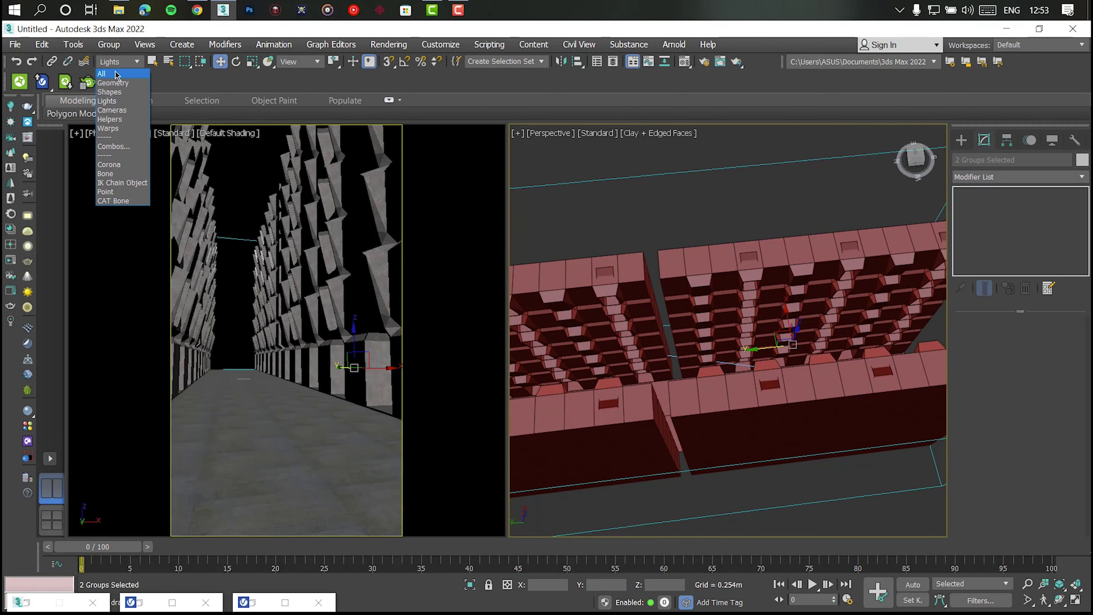
left_click(586, 269)
key("alt+q")
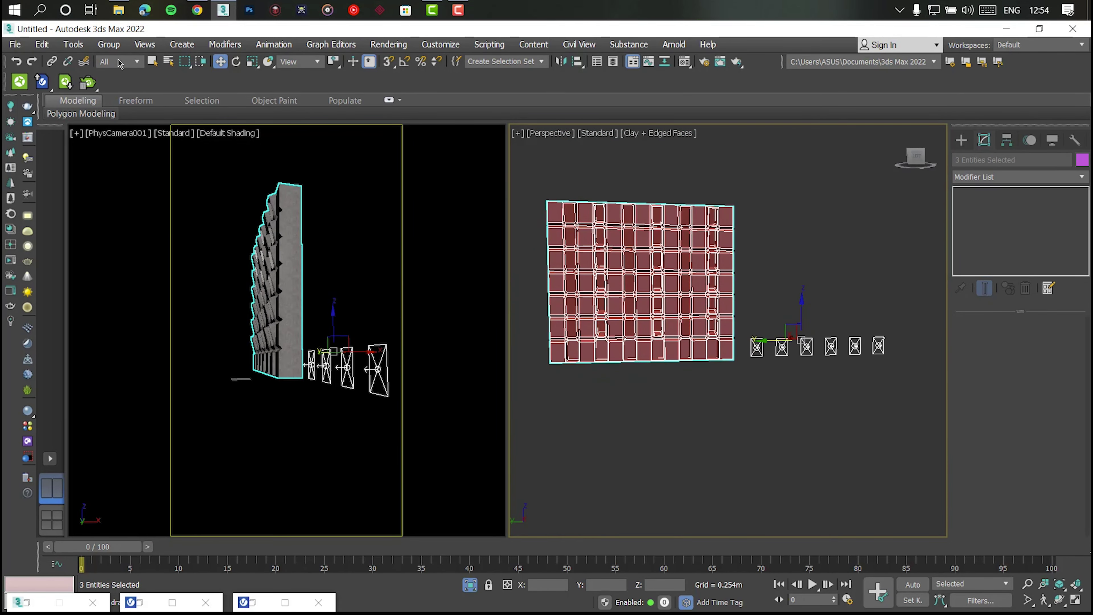
Filter to Lights and Shift-drag copies of both light groups into more wall openings
left_click(117, 62)
left_click(109, 102)
key("ctrl+a")
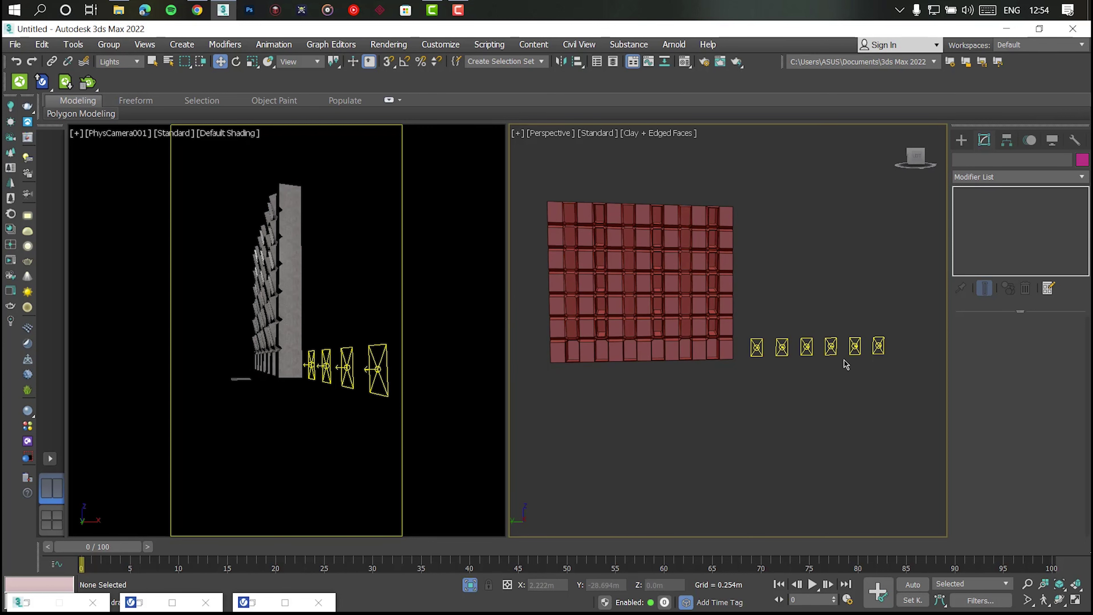
left_click_drag(789, 346, 618, 351, "shift")
key("Return")
scroll(678, 342, "up", 3)
scroll(678, 342, "up", 4)
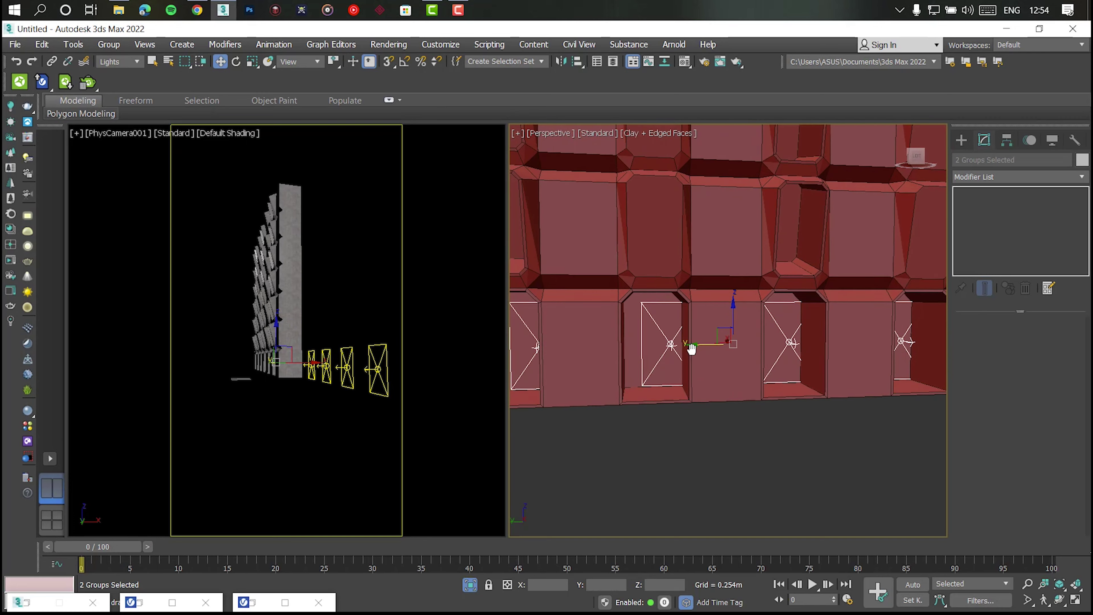
scroll(680, 431, "down", 5)
scroll(641, 390, "down", 4)
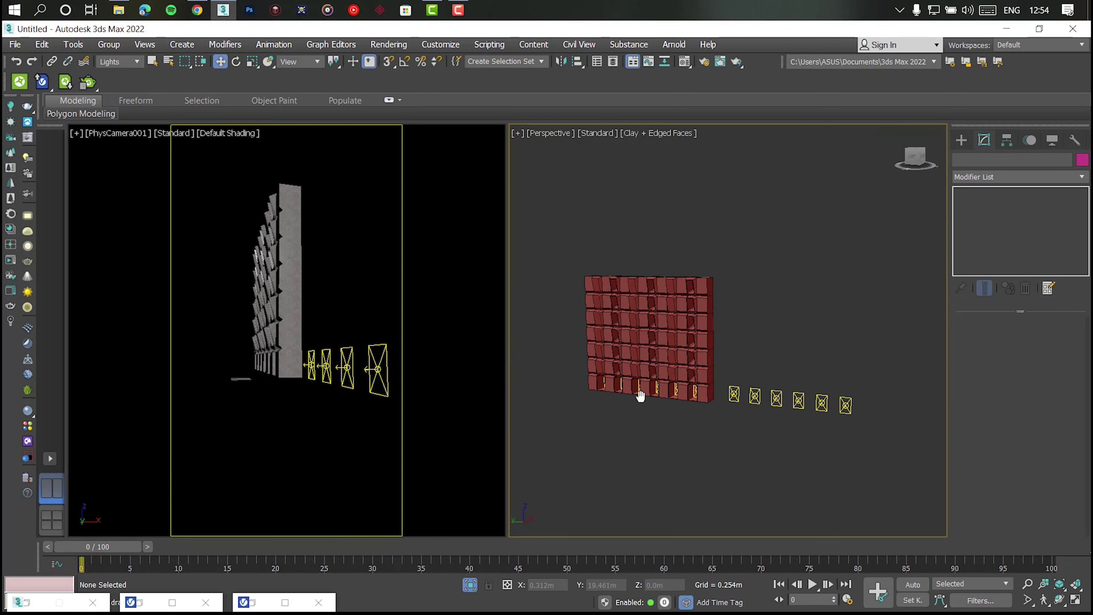
Exit isolation, then clone and mirror all four light groups across the corridor
key("ctrl+a")
middle_click_drag(642, 421, 622, 467, "alt")
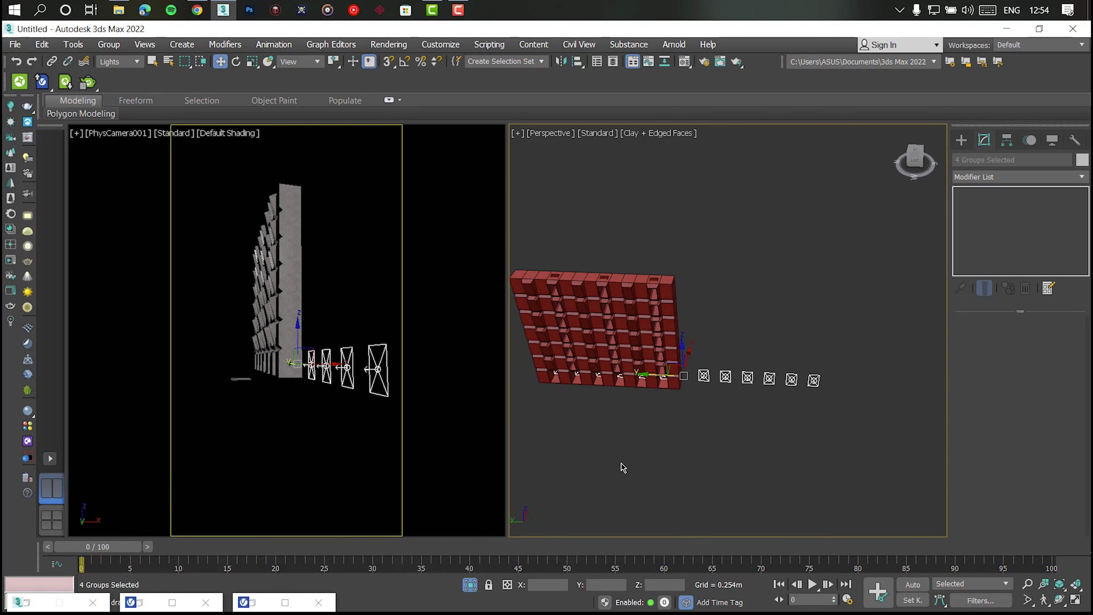
left_click(473, 584)
left_click_drag(698, 407, 674, 408, "shift")
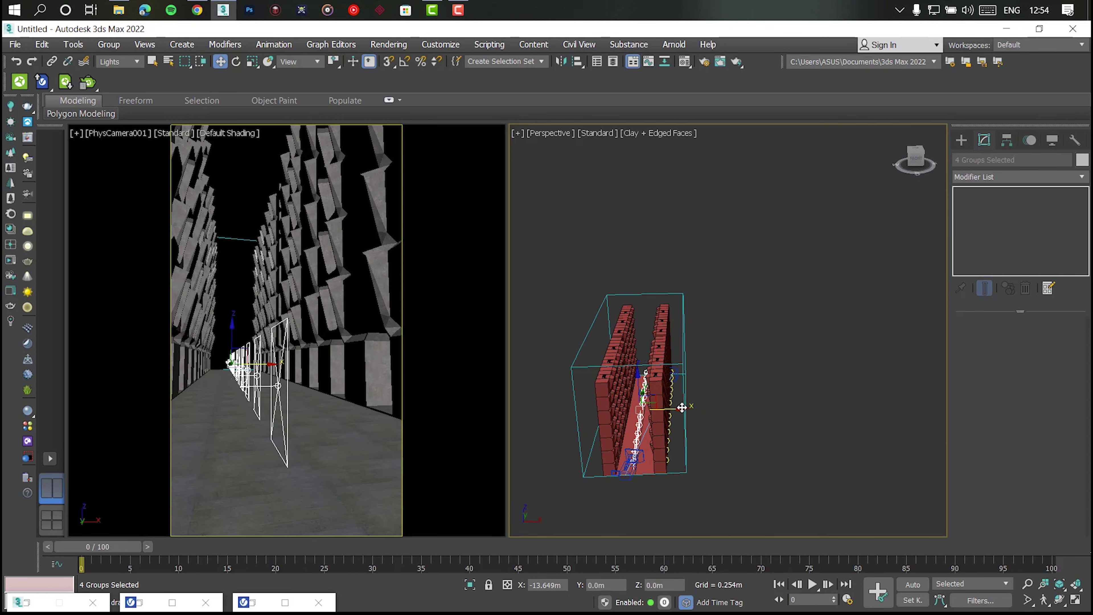
left_click(544, 382)
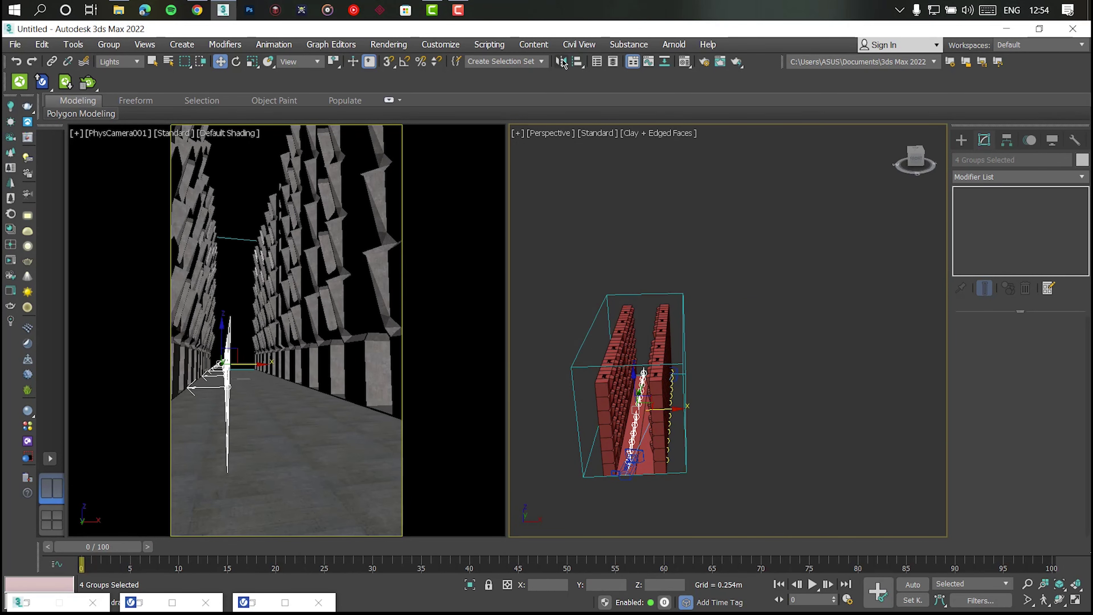
left_click(560, 61)
left_click(514, 428)
Move the mirrored lights into the opposite wall openings and restore the V-Ray Frame Buffer
scroll(626, 355, "up", 5)
mouse_move(626, 356)
middle_mouse_down("alt")
mouse_move(706, 262)
mouse_move(760, 272)
middle_mouse_up("alt")
scroll(760, 271, "up", 3)
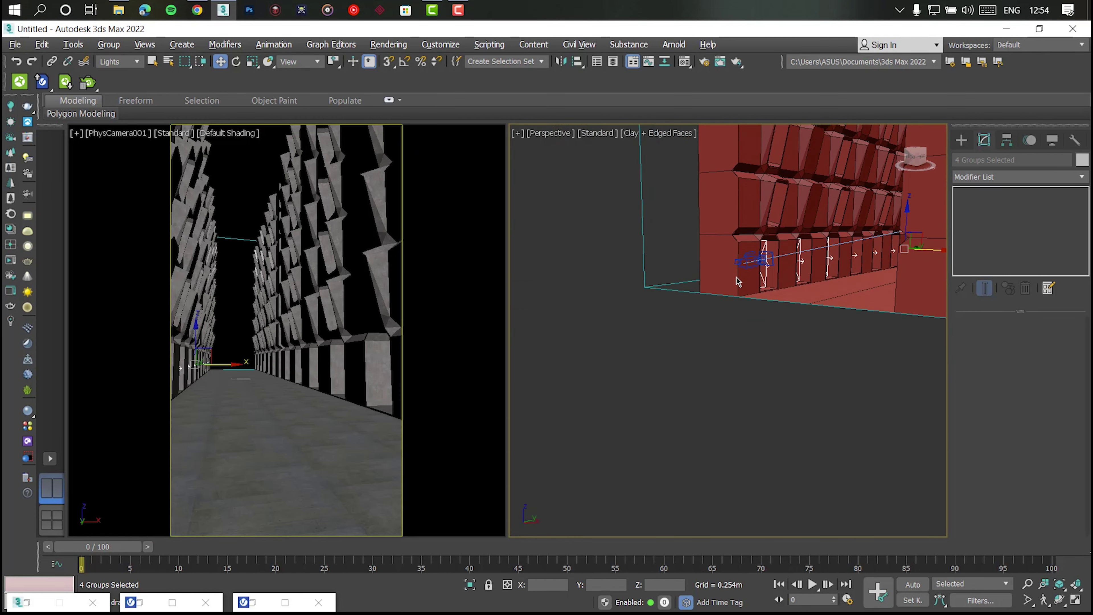
scroll(732, 278, "up", 2)
scroll(685, 288, "up", 4)
scroll(691, 287, "up", 2)
mouse_move(692, 287)
middle_mouse_down("alt")
mouse_move(659, 349)
mouse_move(727, 358)
mouse_move(544, 345)
middle_mouse_up("alt")
left_click_drag(556, 336, 563, 303)
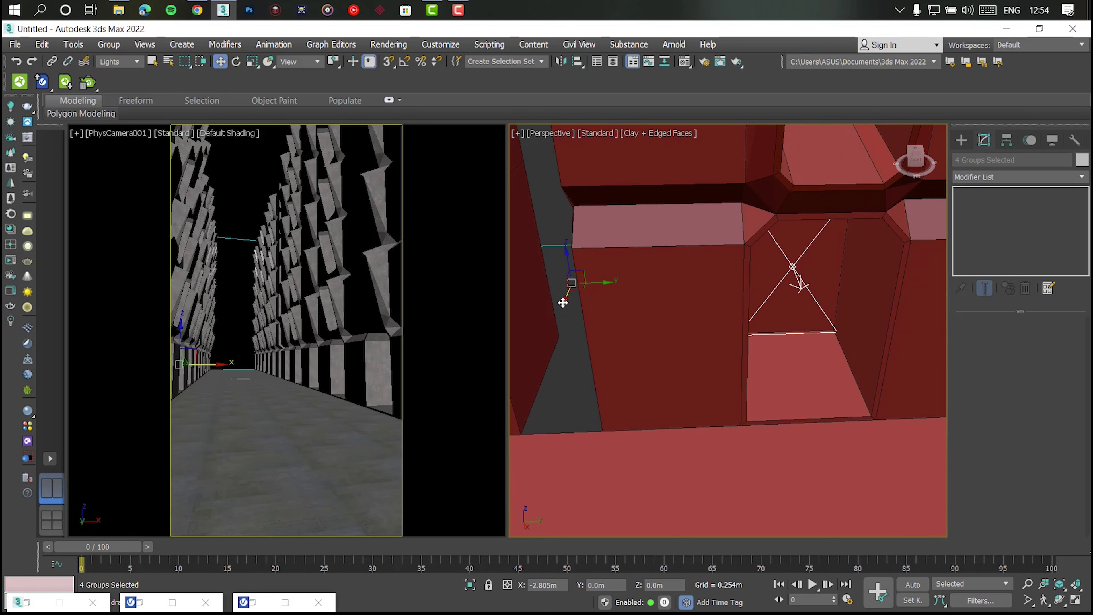
middle_click_drag(623, 391, 590, 378, "alt")
double_click(255, 602)
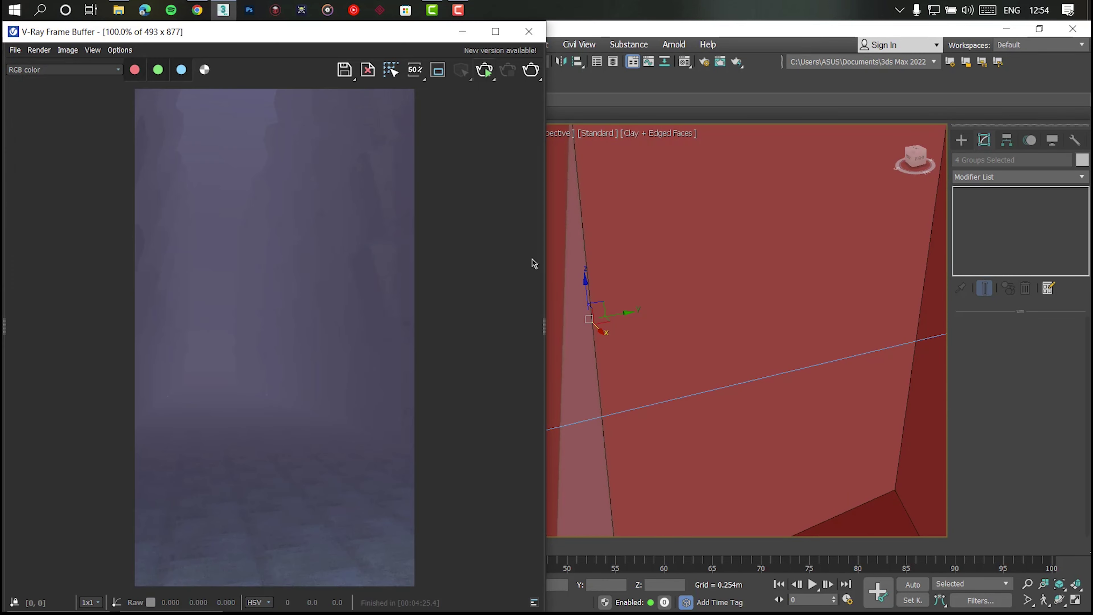
Restart the V-Ray interactive render and frame the view down the corridor onto the lights
key("shift+q")
key("z")
mouse_move(706, 357)
middle_mouse_down("alt")
mouse_move(757, 359)
mouse_move(703, 361)
mouse_move(729, 349)
mouse_move(646, 325)
mouse_move(781, 322)
mouse_move(738, 241)
middle_mouse_up("alt")
scroll(704, 361, "up", 5)
mouse_move(817, 340)
middle_mouse_down()
mouse_move(657, 315)
mouse_move(696, 270)
middle_mouse_up()
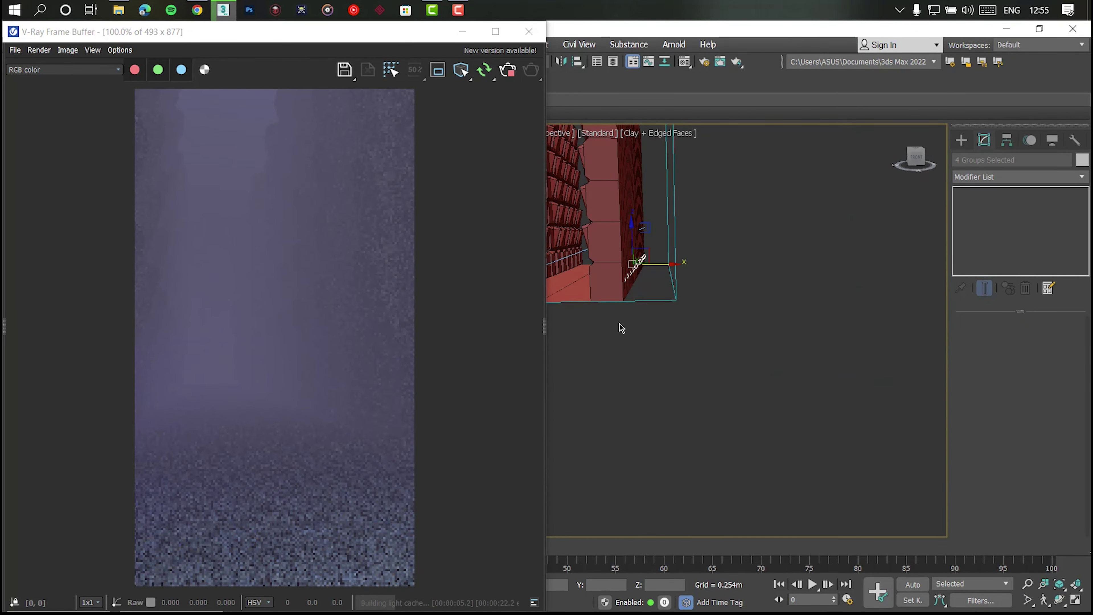
mouse_move(621, 328)
middle_mouse_down("alt")
mouse_move(670, 271)
mouse_move(610, 243)
middle_mouse_up("alt")
scroll(657, 264, "up", 3)
scroll(610, 243, "up", 5)
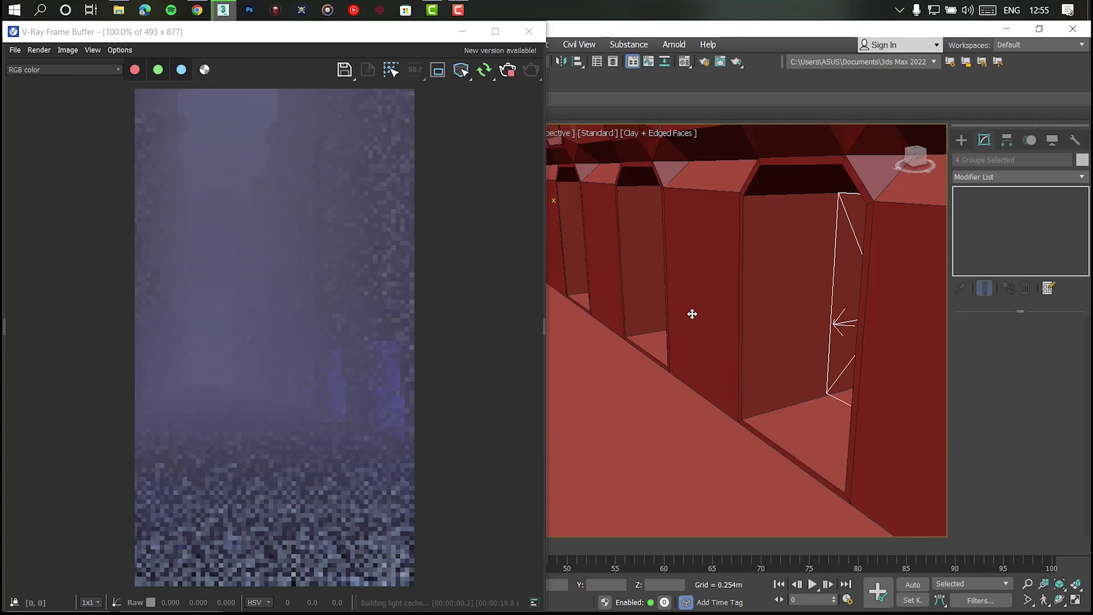
middle_click_drag(691, 313, 663, 262, "alt")
middle_click_drag(767, 242, 747, 271)
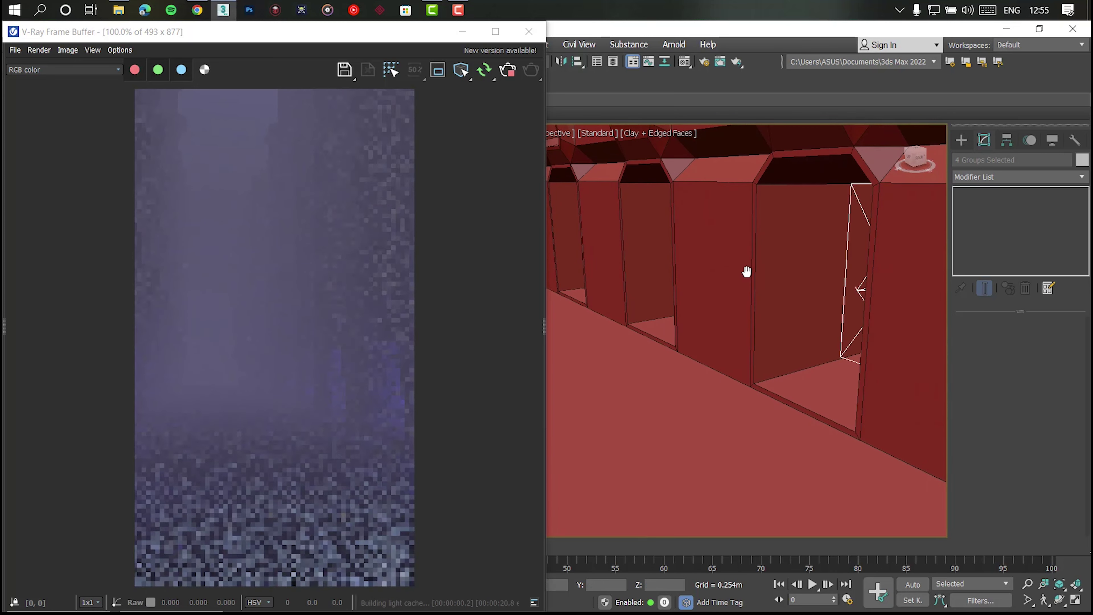
scroll(814, 283, "down", 5)
scroll(837, 285, "up", 8)
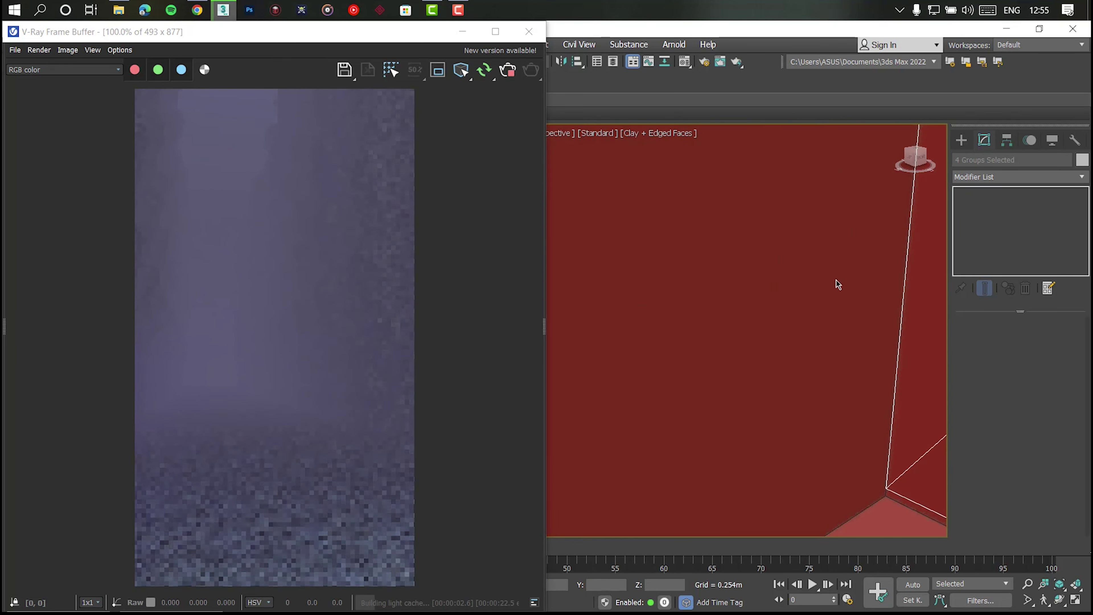
Select the Group001 light group among the wall columns
left_click(901, 303)
scroll(845, 338, "down", 3)
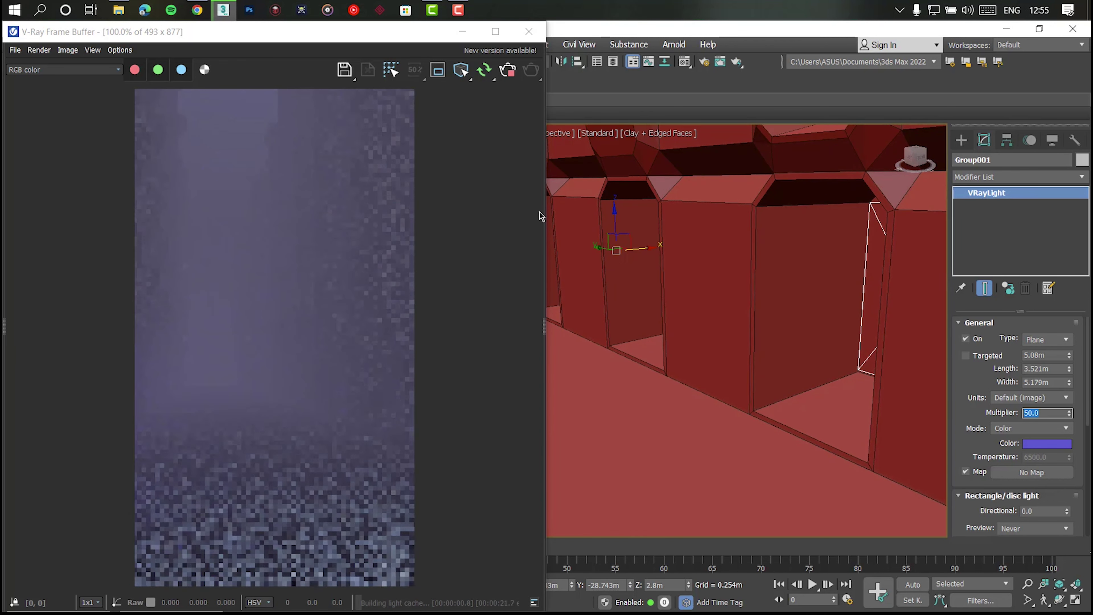
scroll(649, 247, "down", 5)
scroll(777, 221, "up", 5)
scroll(712, 310, "up", 3)
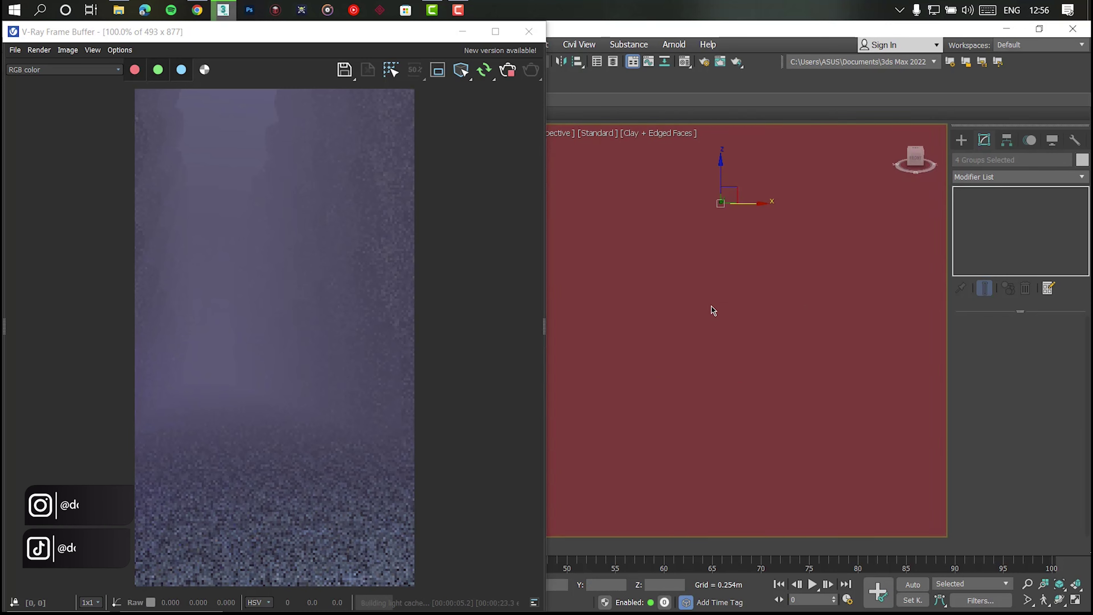
scroll(749, 288, "down", 8)
scroll(655, 269, "up", 5)
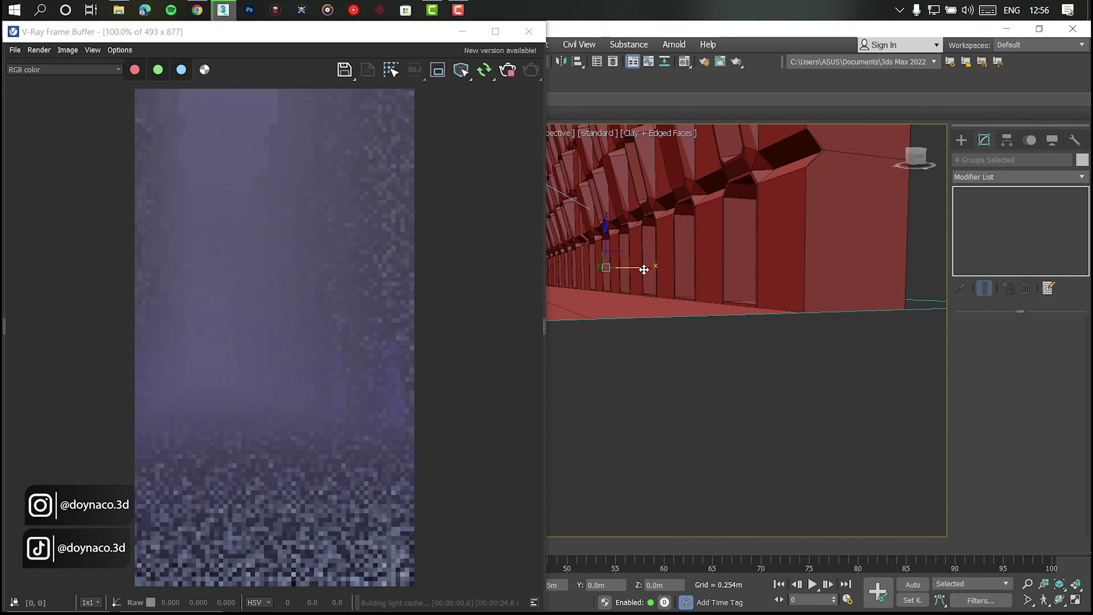
scroll(658, 271, "up", 2)
scroll(663, 272, "up", 2)
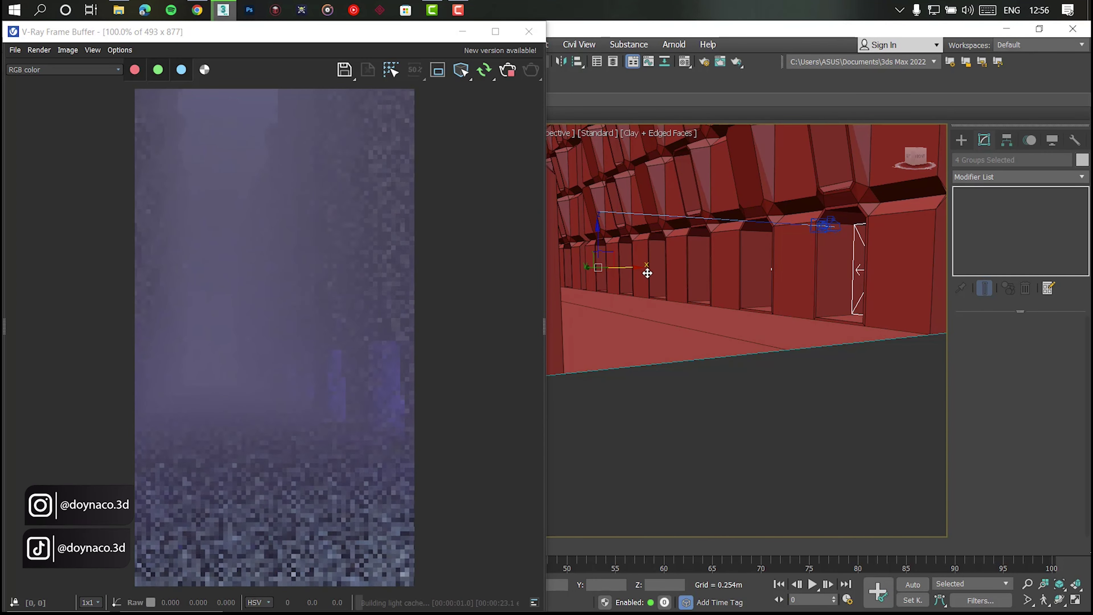
scroll(654, 276, "up", 2)
middle_click_drag(671, 280, 680, 298)
scroll(680, 297, "down", 3)
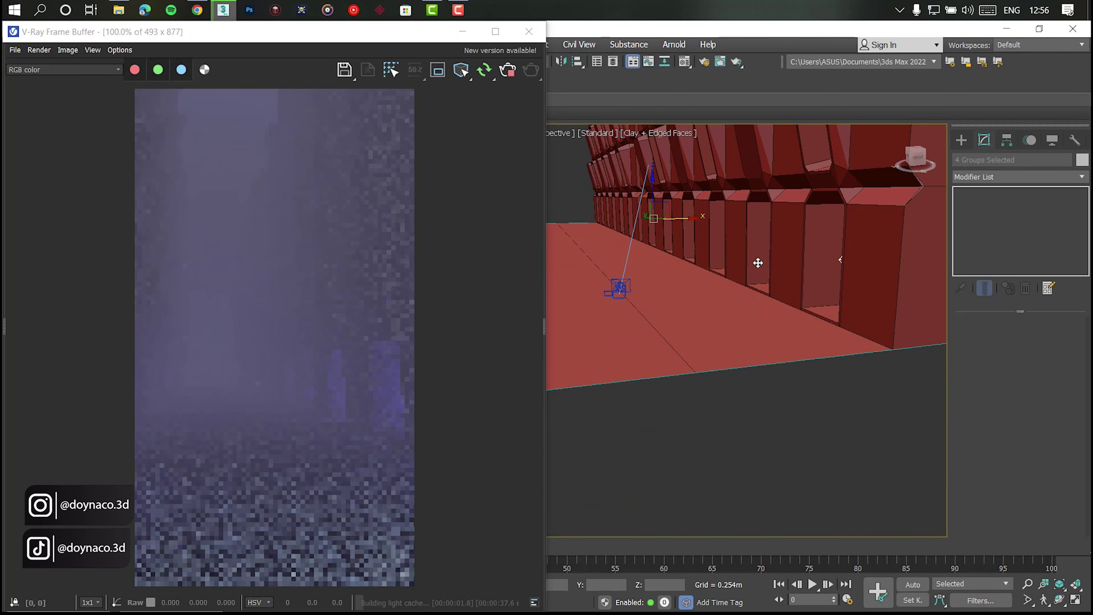
left_click(622, 288)
scroll(771, 318, "up", 2)
Set Group001's VRayLight multiplier to 50.0, then view the corridor groups from the front
double_click(1046, 413)
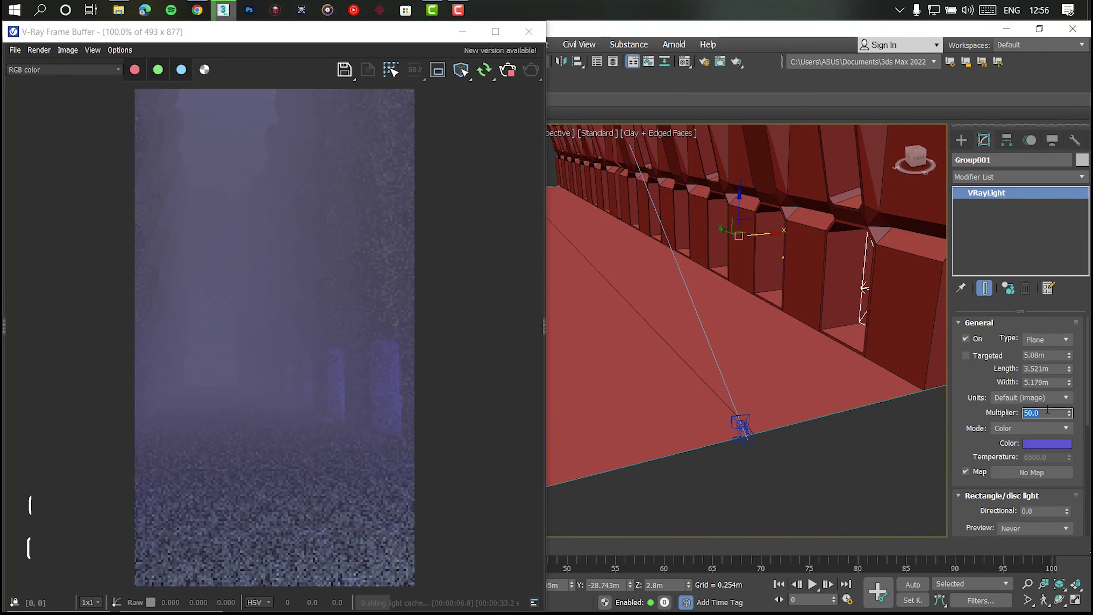
key("Return")
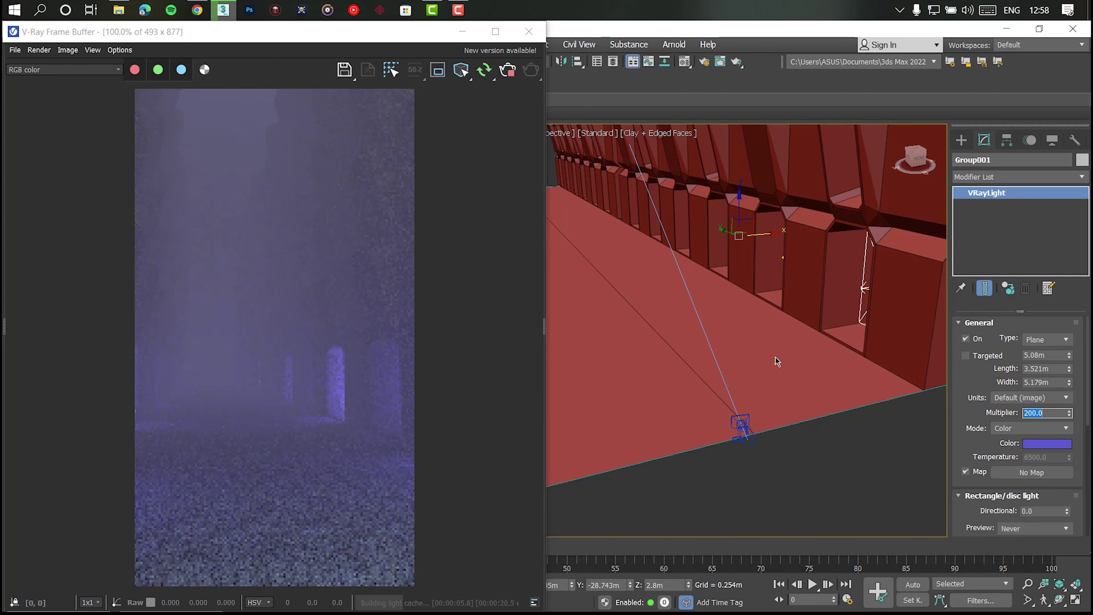
mouse_move(775, 357)
middle_mouse_down("alt")
mouse_move(819, 398)
mouse_move(797, 406)
middle_mouse_up("alt")
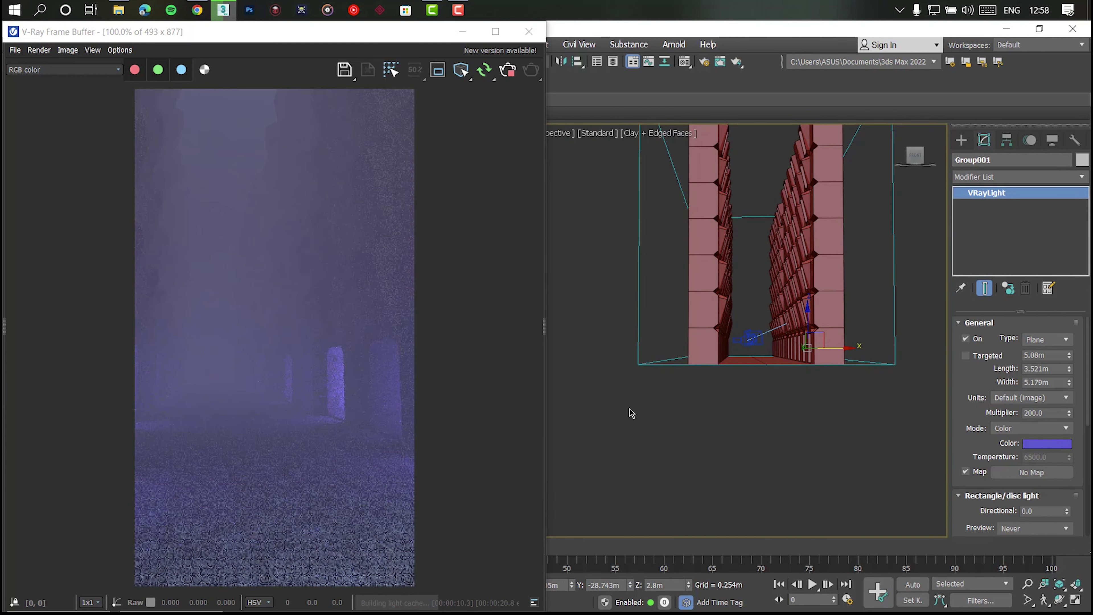
left_click(741, 331)
mouse_move(749, 310)
middle_mouse_down("alt")
mouse_move(693, 367)
mouse_move(737, 349)
mouse_move(731, 335)
mouse_move(676, 359)
mouse_move(732, 357)
mouse_move(722, 361)
mouse_move(705, 366)
mouse_move(734, 340)
middle_mouse_up("alt")
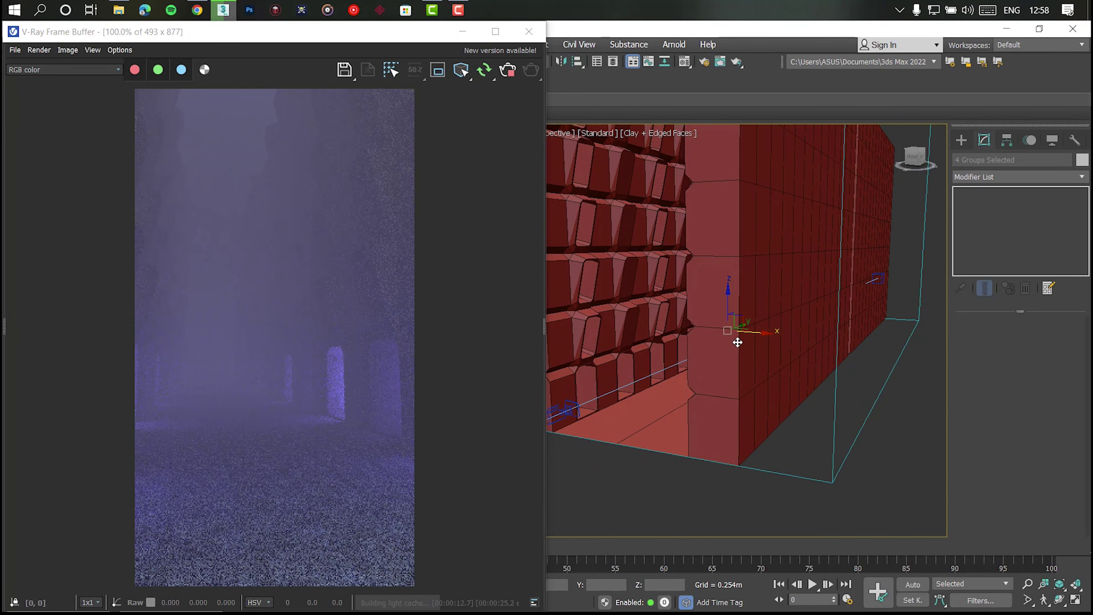
scroll(760, 332, "down", 3)
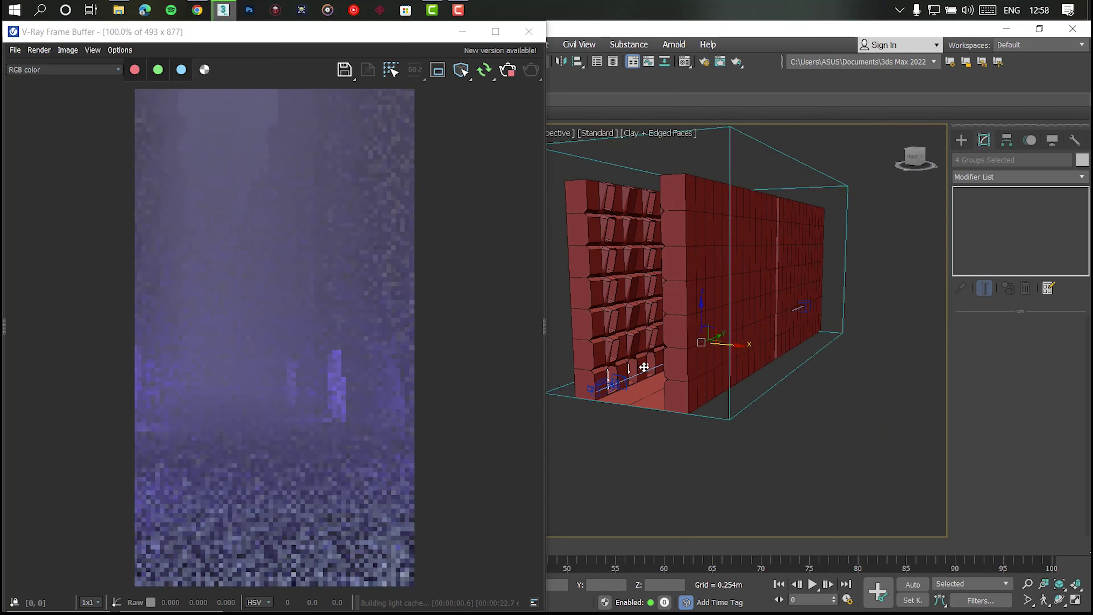
scroll(741, 344, "down", 2)
scroll(741, 345, "up", 1)
scroll(701, 368, "up", 3)
scroll(688, 366, "up", 2)
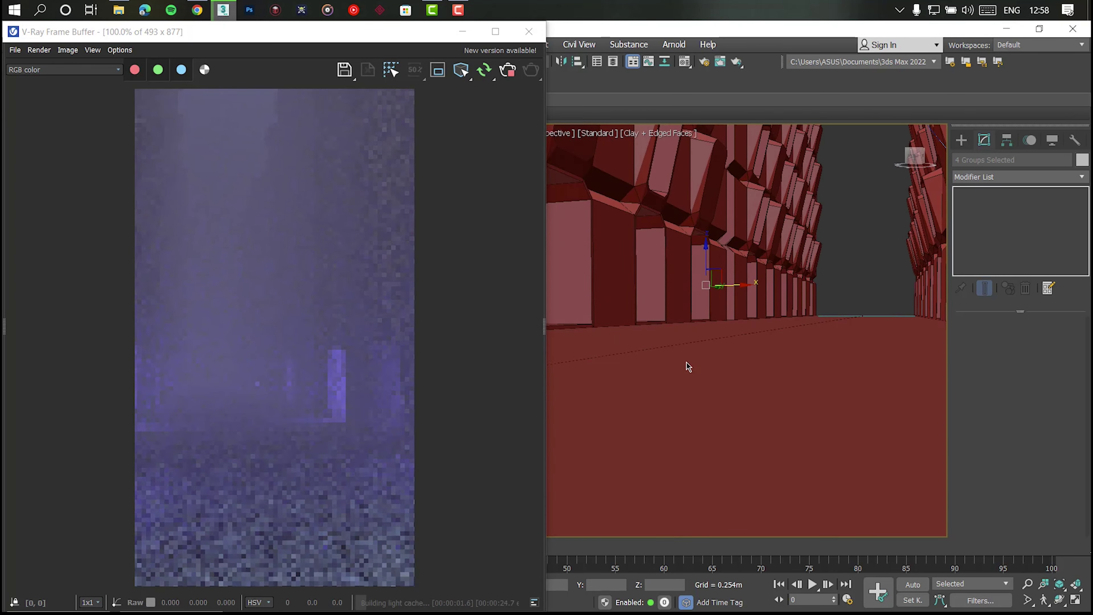
scroll(732, 439, "up", 2)
Zoom to the light in the opening, then select and frame the whole wall unit
mouse_move(732, 439)
middle_mouse_down("alt")
mouse_move(747, 374)
mouse_move(732, 413)
mouse_move(581, 407)
middle_mouse_up("alt")
scroll(732, 413, "up", 2)
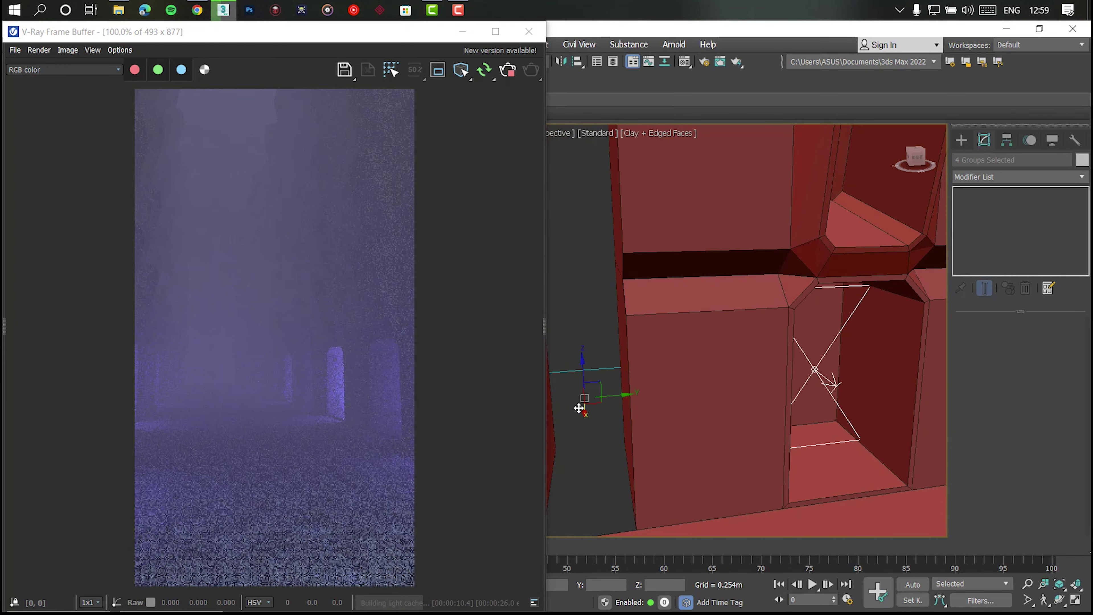
left_click(669, 383)
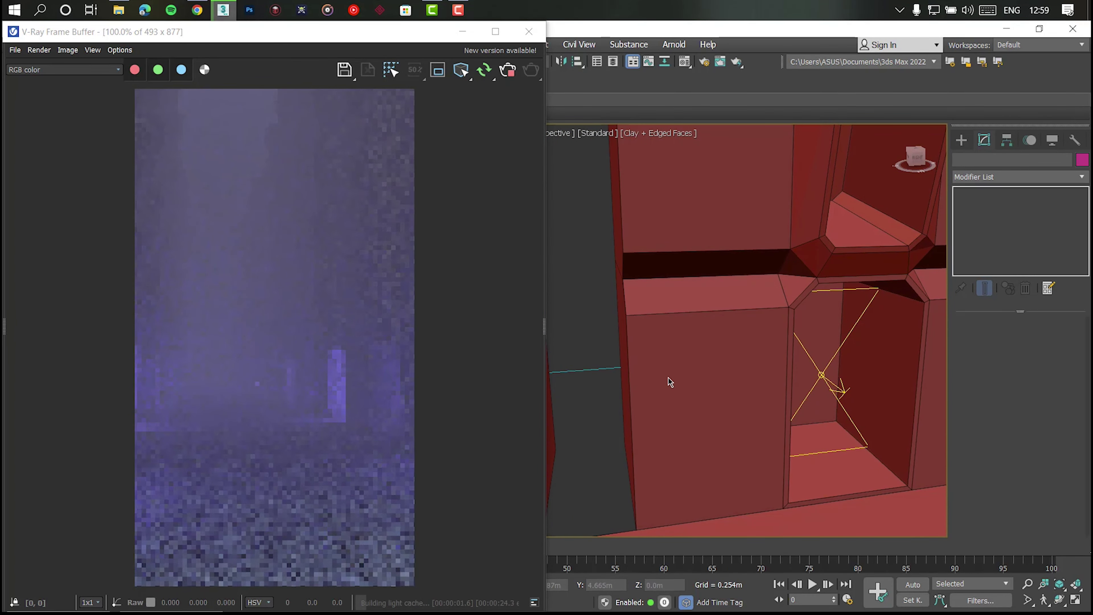
key("z")
mouse_move(748, 414)
middle_mouse_down("alt")
mouse_move(896, 398)
mouse_move(842, 401)
mouse_move(765, 333)
middle_mouse_up("alt")
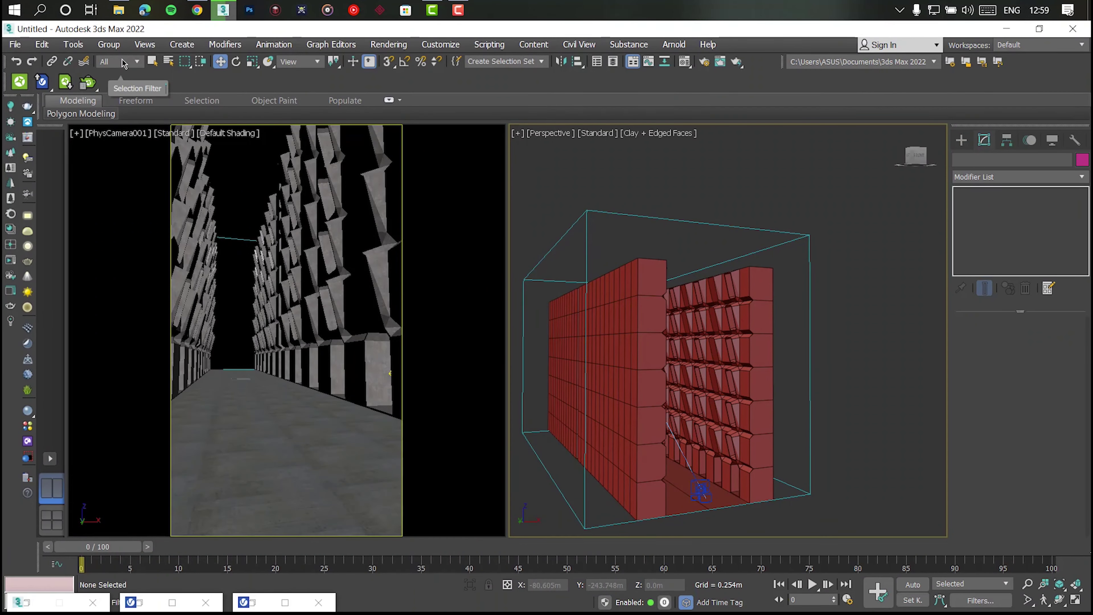
Select the wall unit and open the Concrete_Ceiling_L01 diffuse bitmap in the Material Editor
left_click(264, 605)
left_click(752, 369)
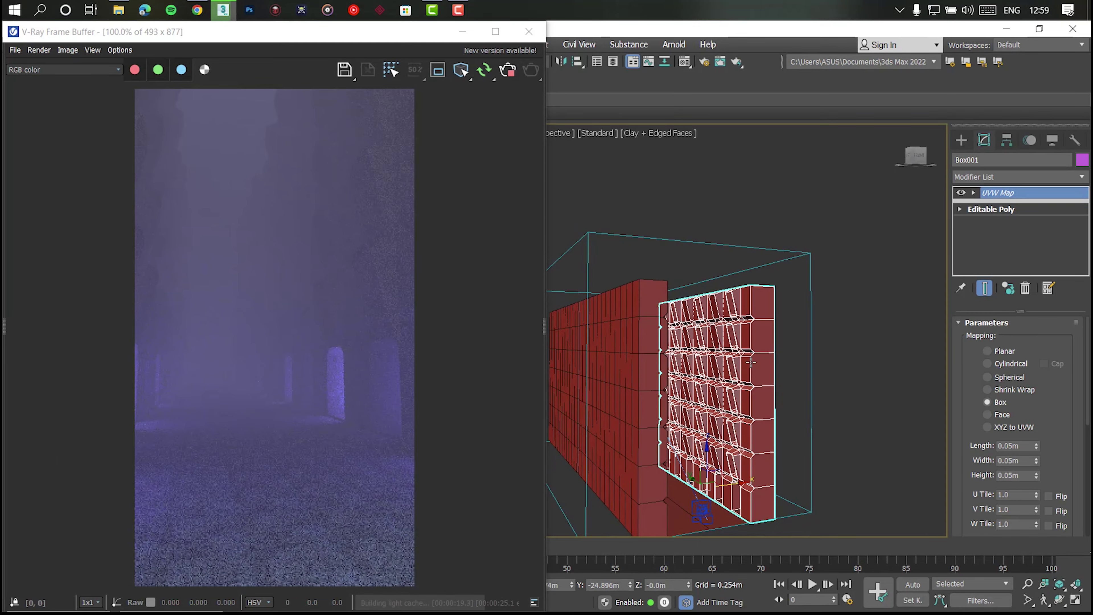
mouse_move(752, 369)
middle_mouse_down("alt")
mouse_move(743, 412)
mouse_move(723, 413)
mouse_move(815, 343)
mouse_move(626, 364)
mouse_move(680, 455)
mouse_move(769, 439)
mouse_move(756, 462)
mouse_move(812, 439)
mouse_move(763, 420)
middle_mouse_up("alt")
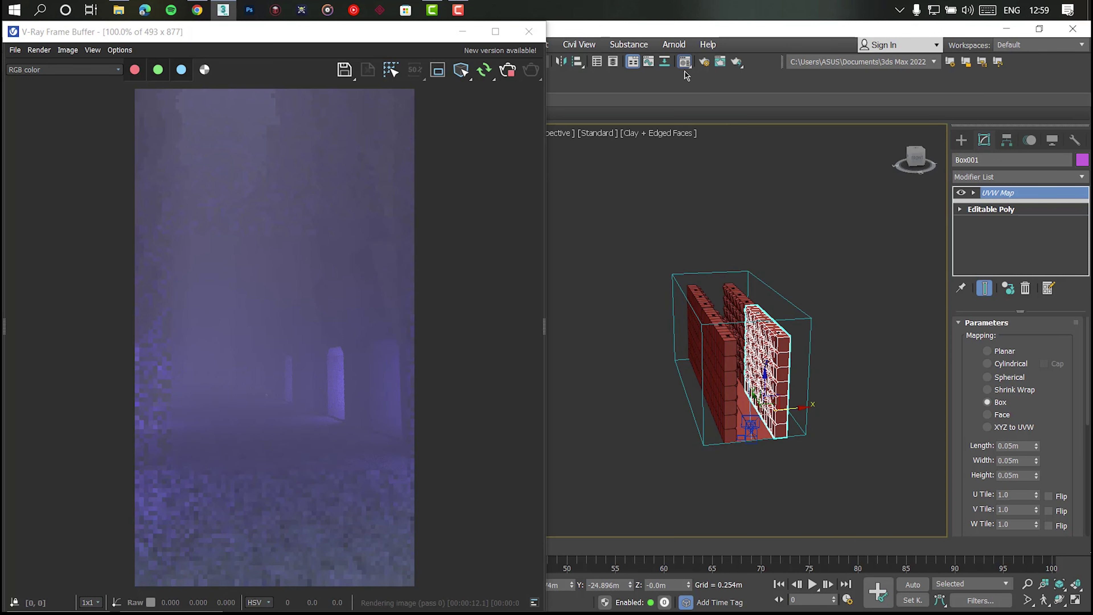
left_click(685, 62)
left_click(621, 128)
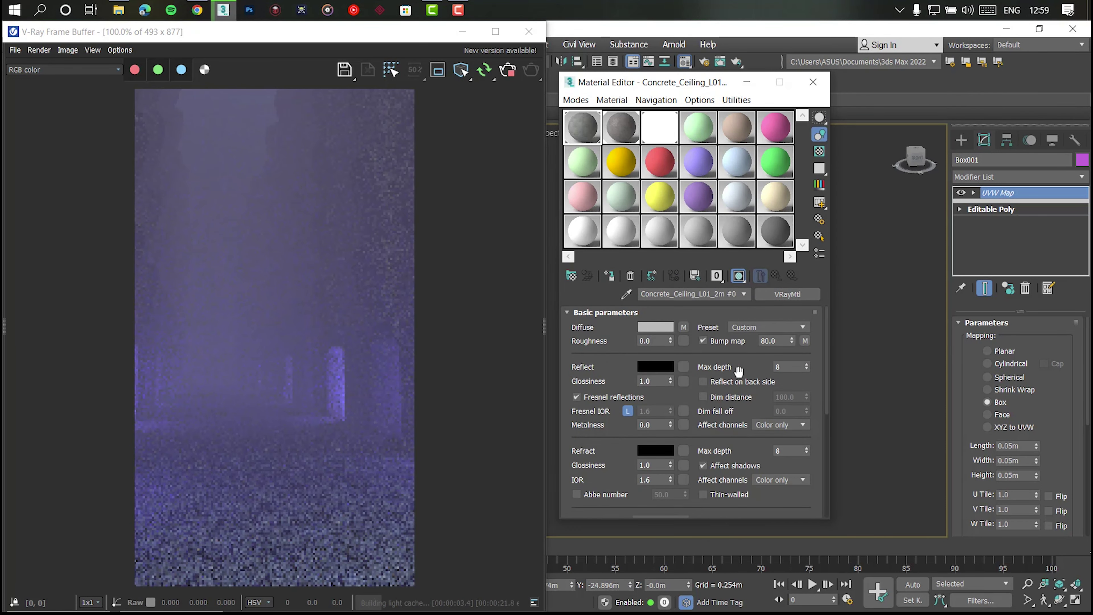
left_click(684, 327)
left_click(720, 361)
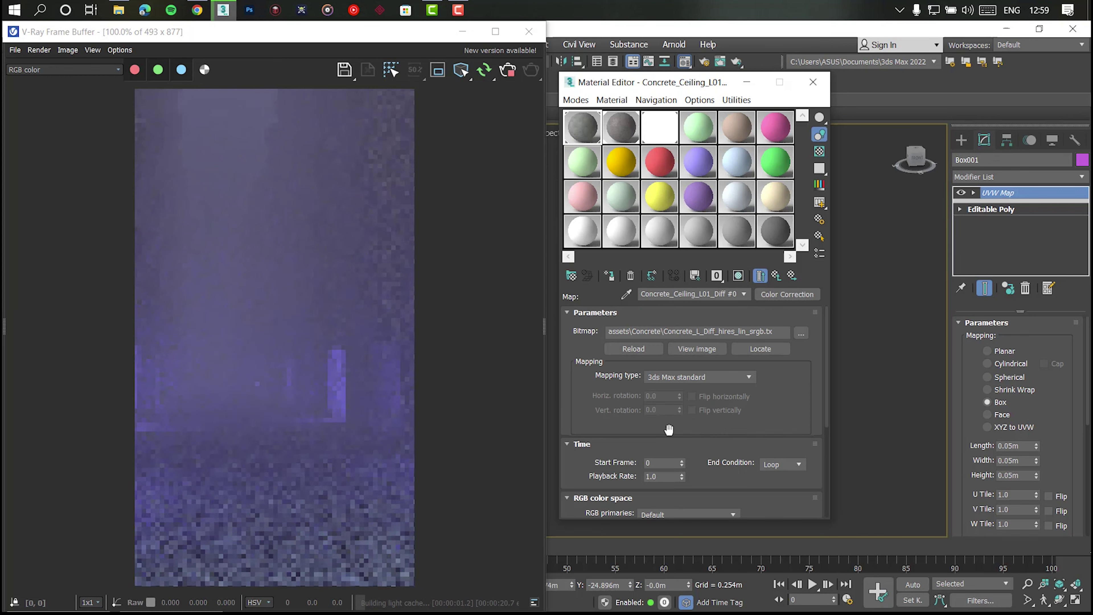
Set the bitmap's real-world Coordinates Size to 5.0m width and height
scroll(668, 429, "down", 2)
scroll(671, 429, "down", 2)
scroll(677, 429, "down", 2)
double_click(685, 428)
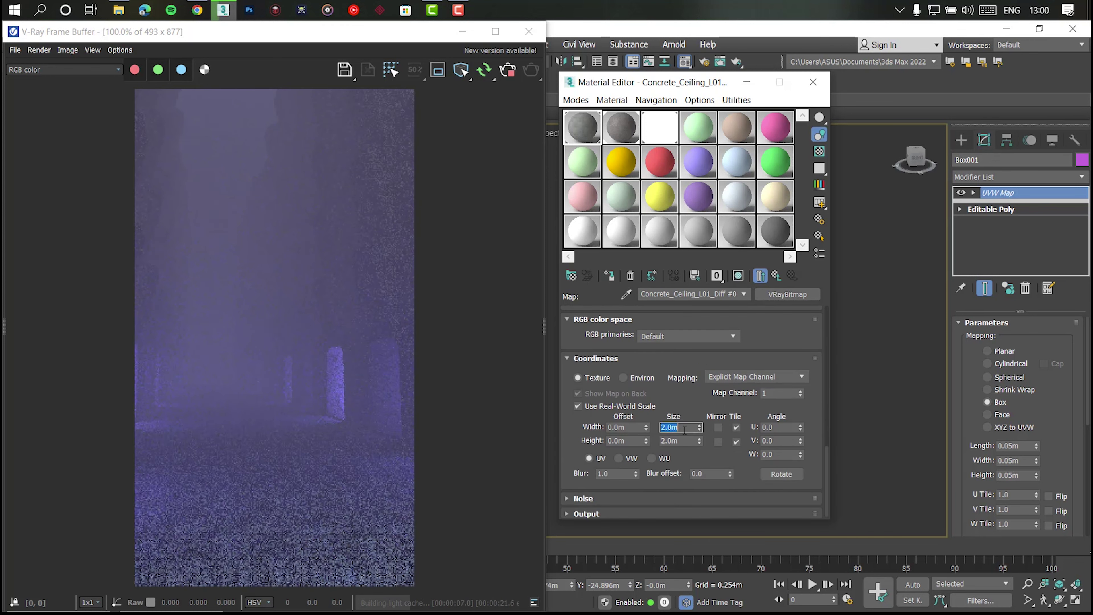
type("5")
key("Return")
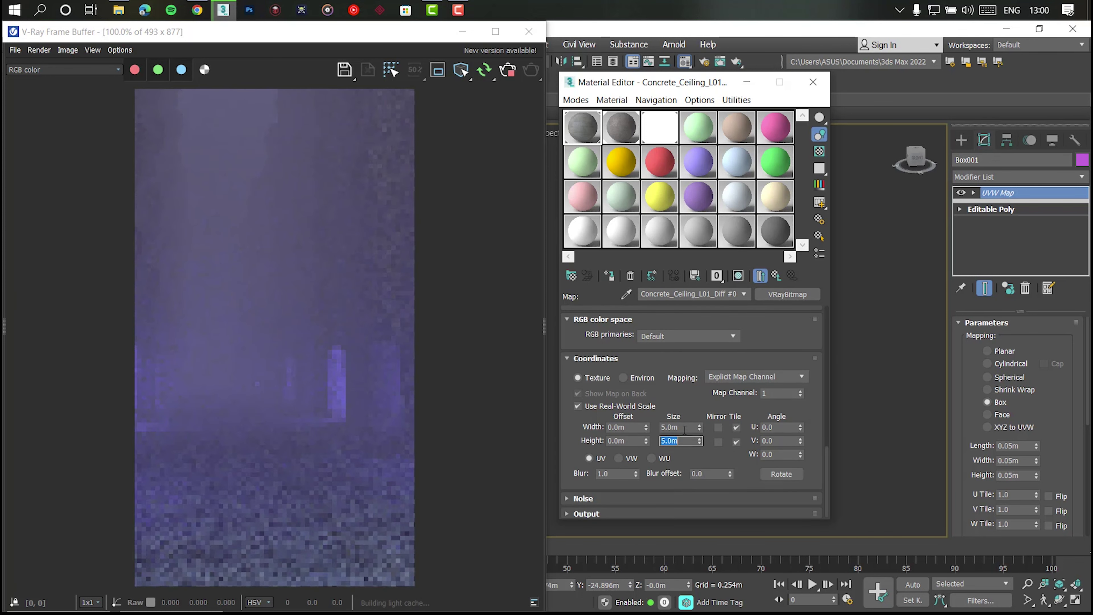
left_click(753, 85)
Centre an upper wall opening in view and draw a plane VRayLight across it
scroll(753, 371, "up", 3)
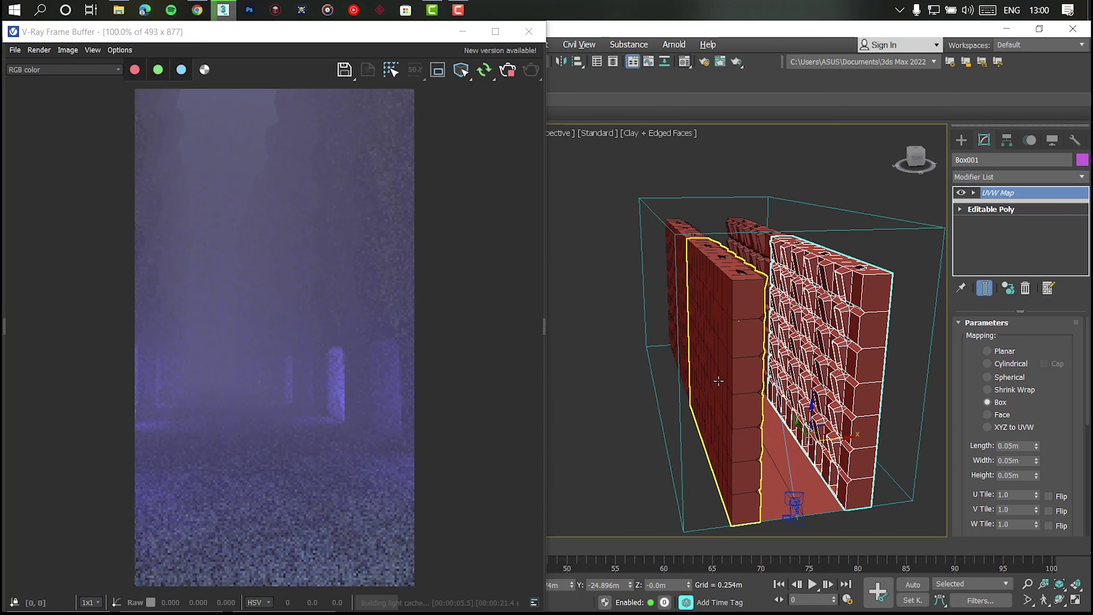
mouse_move(732, 371)
middle_mouse_down("alt")
mouse_move(865, 374)
mouse_move(788, 375)
mouse_move(760, 344)
middle_mouse_up("alt")
left_click(462, 31)
scroll(795, 383, "up", 2)
scroll(751, 302, "up", 3)
scroll(737, 296, "up", 5)
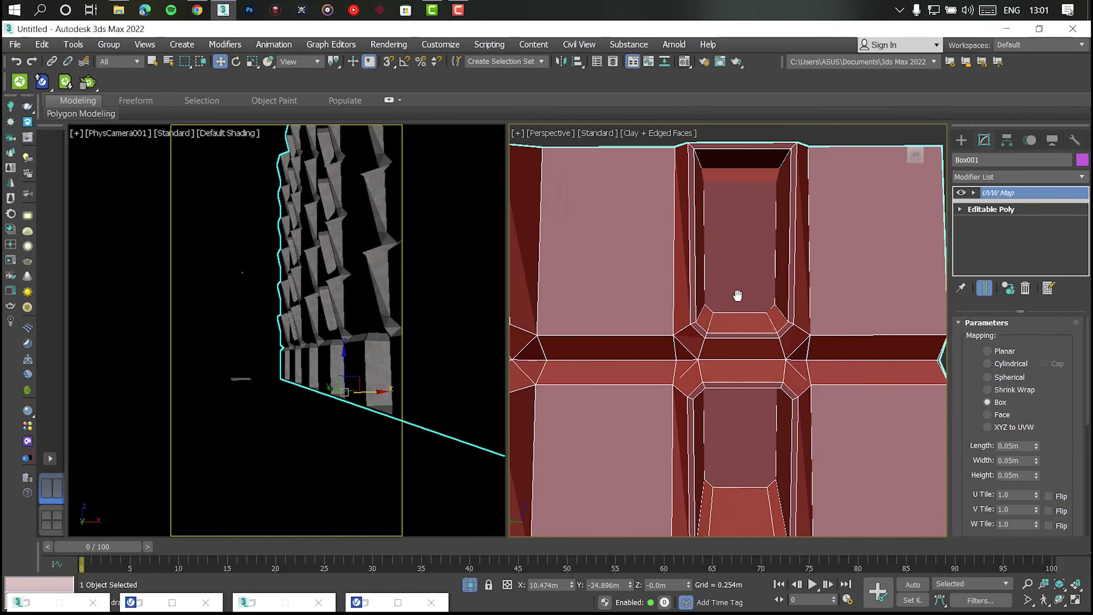
scroll(717, 303, "up", 4)
scroll(717, 303, "down", 3)
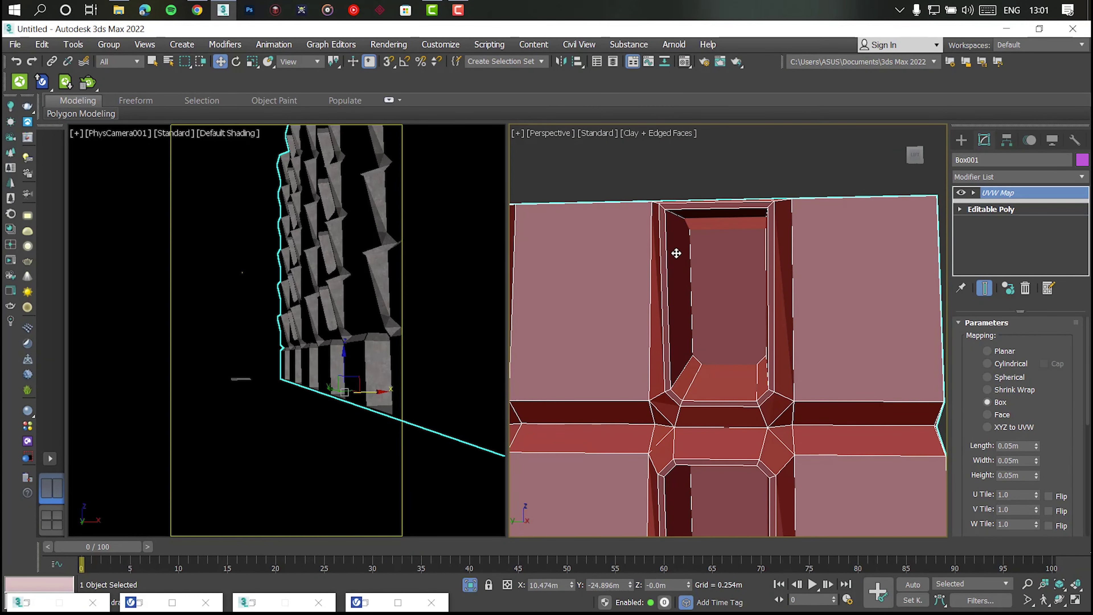
mouse_move(677, 253)
middle_mouse_down()
mouse_move(716, 391)
mouse_move(711, 253)
middle_mouse_up()
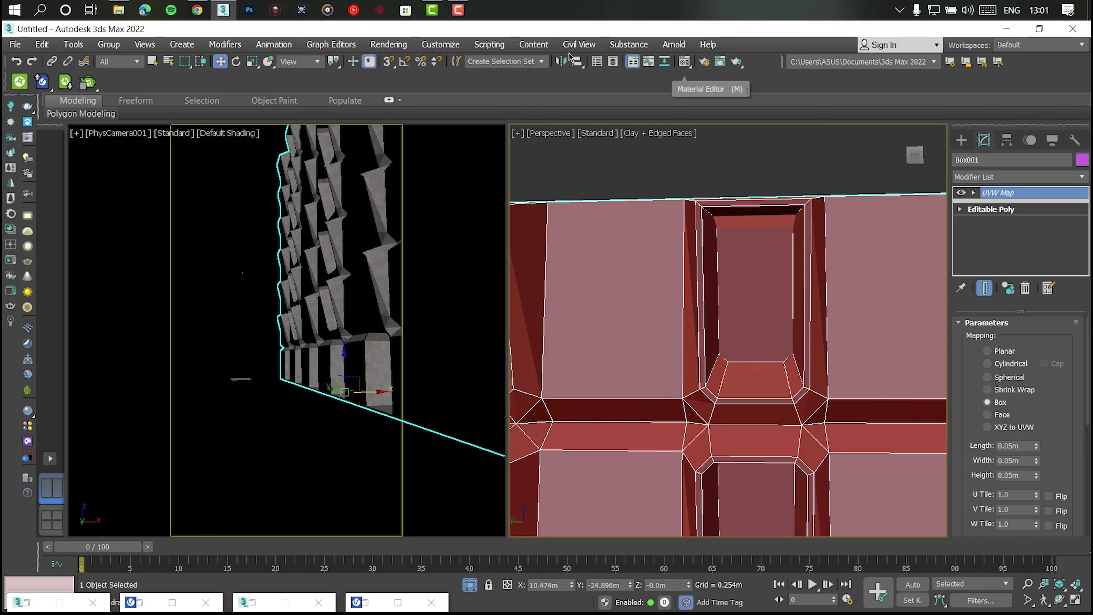
left_click(29, 216)
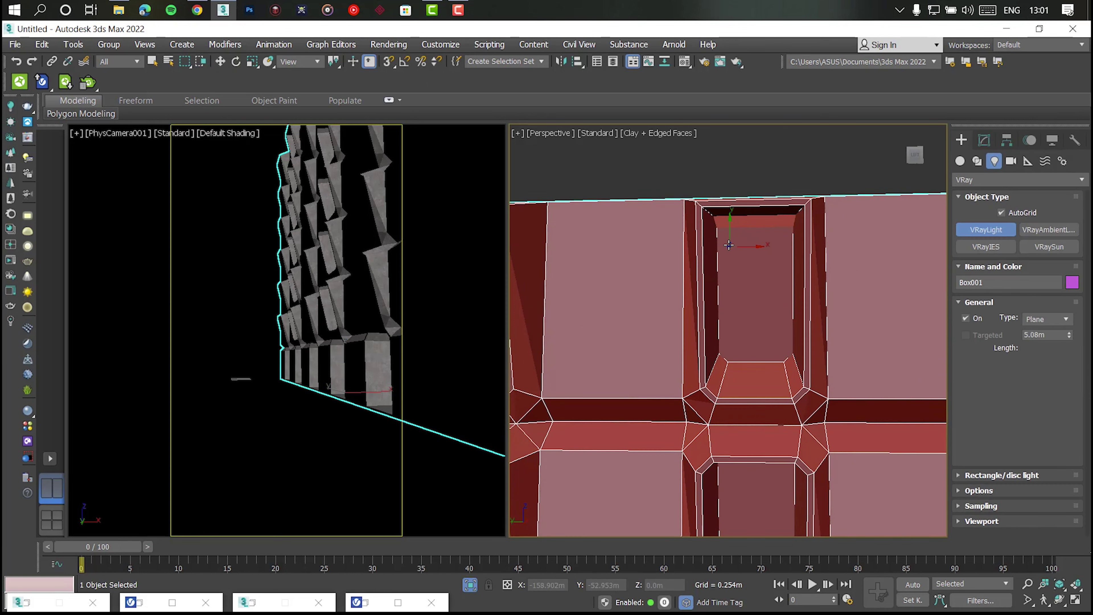
left_click_drag(724, 237, 766, 307)
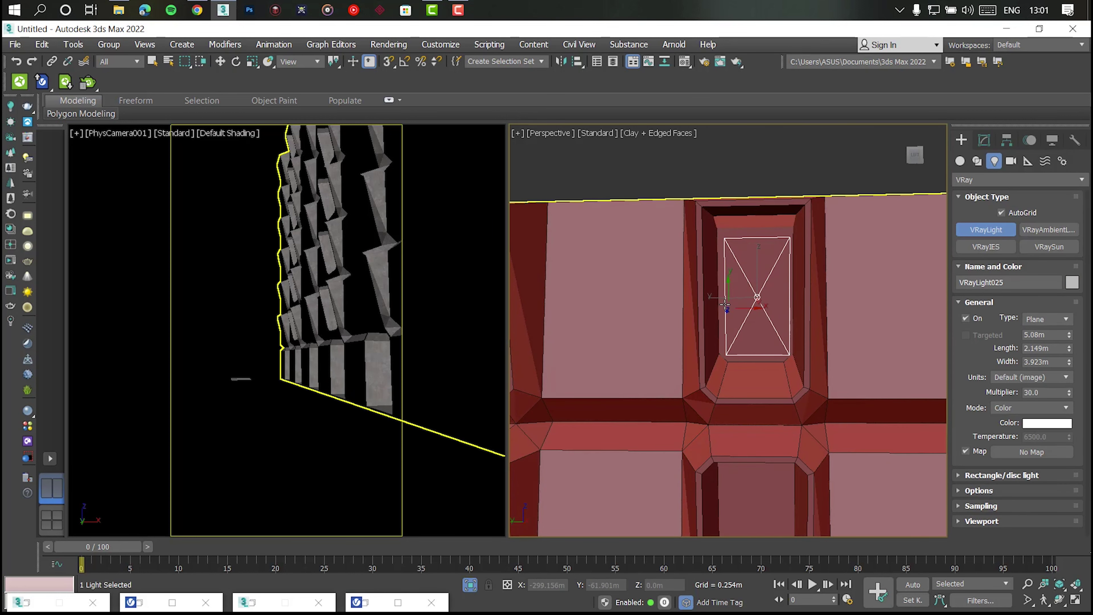
right_click(872, 324)
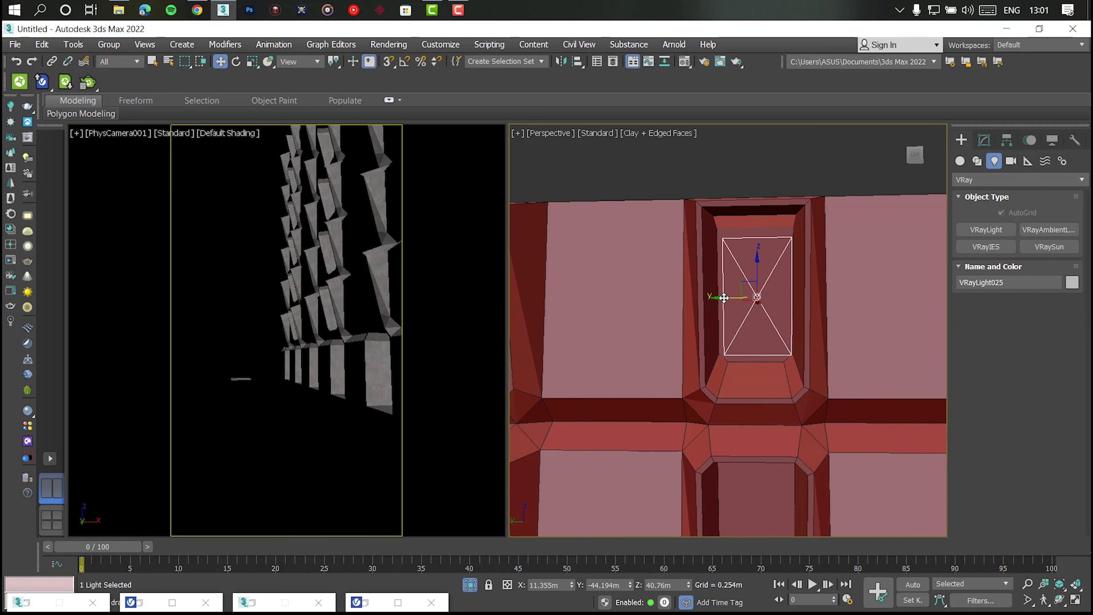
Mirror the plane light to face the other way and set reference coordinates to Local
middle_click_drag(721, 298, 646, 258, "alt")
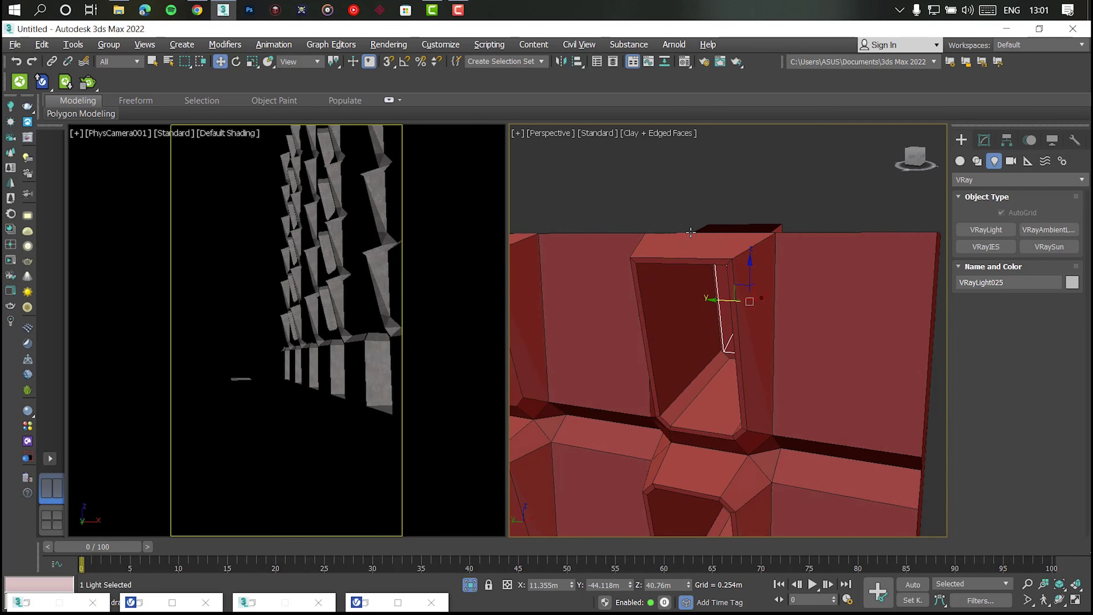
key("shift+z")
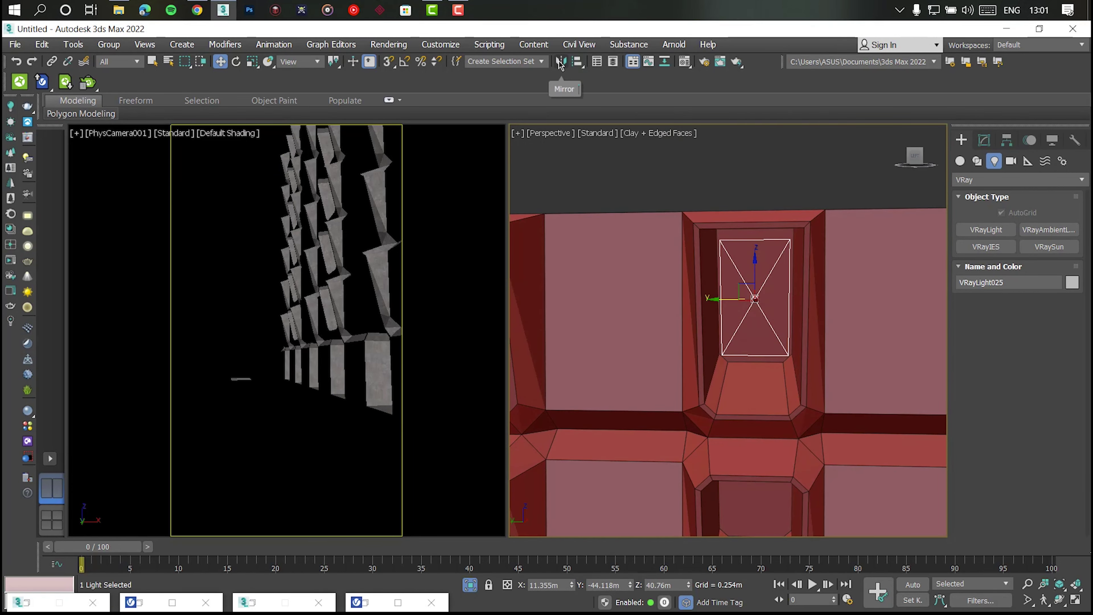
left_click(561, 64)
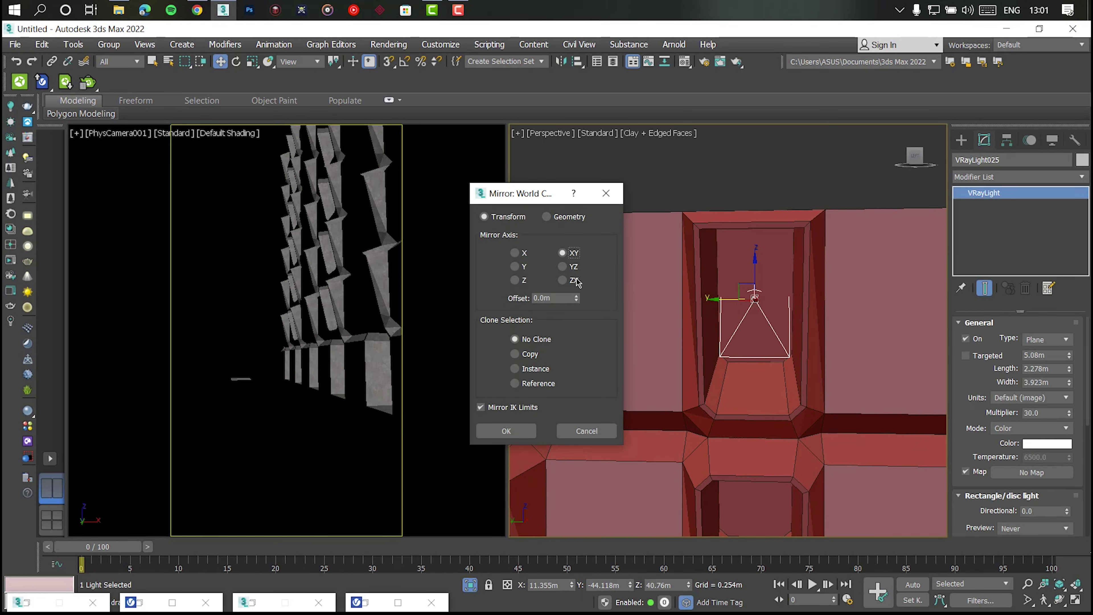
left_click(512, 431)
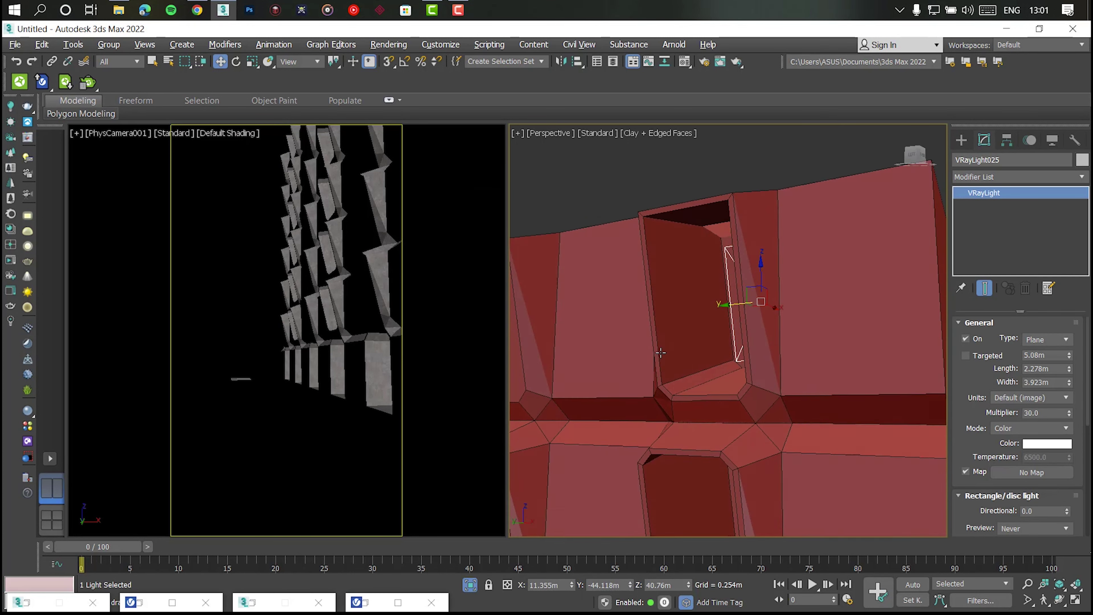
left_click(301, 61)
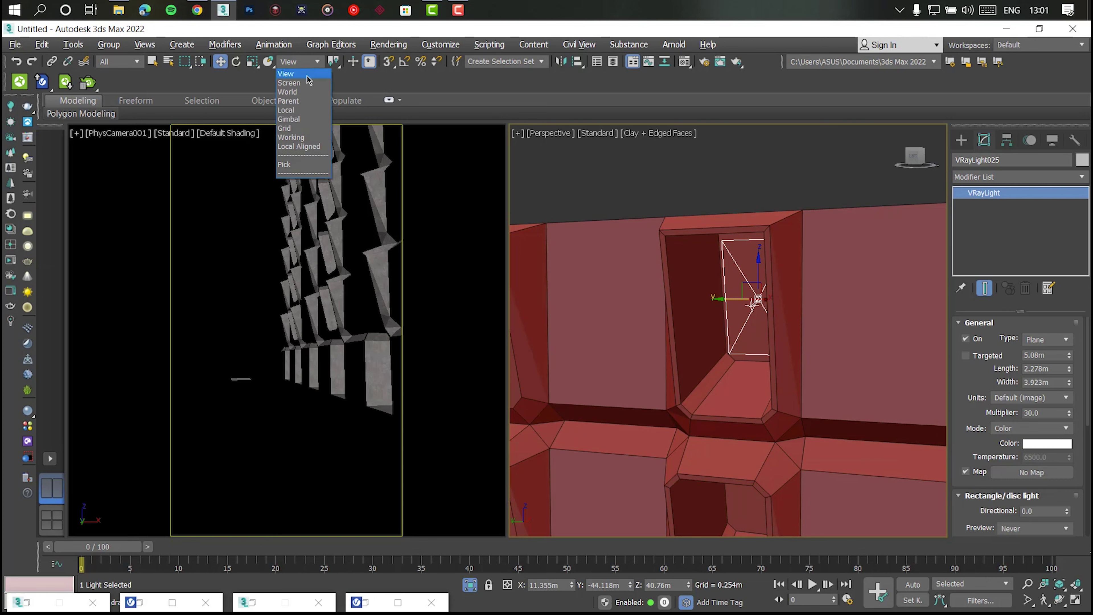
left_click(301, 115)
mouse_move(731, 302)
middle_mouse_down("alt")
mouse_move(789, 296)
mouse_move(715, 320)
middle_mouse_up("alt")
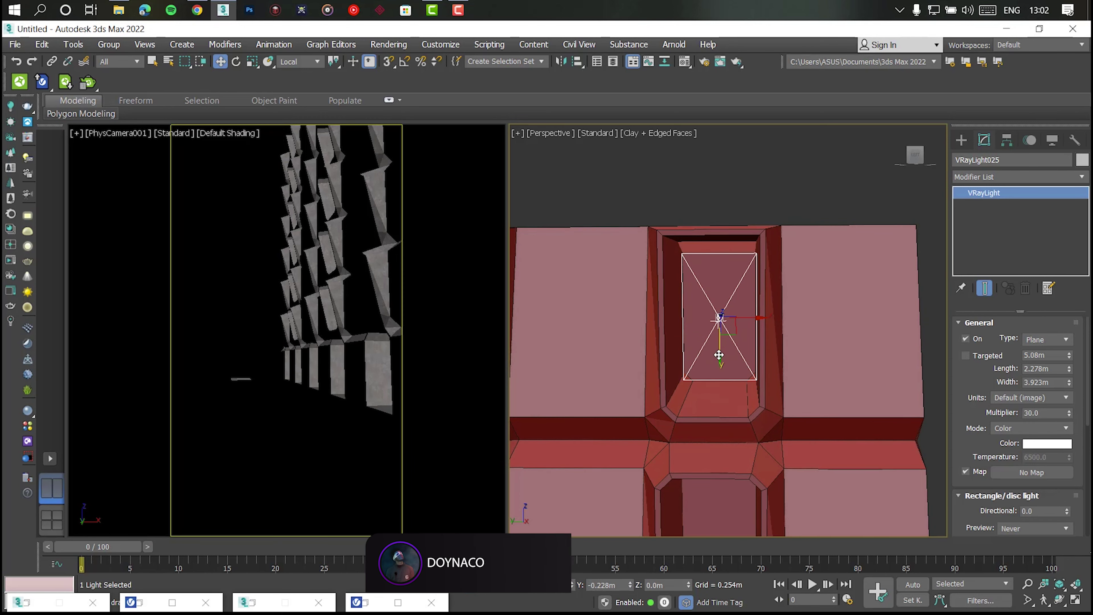
scroll(749, 327, "down", 5)
Set reference coordinates to View and Shift-drag 2 light copies along the top row
left_click(301, 61)
left_click(301, 105)
left_click(301, 62)
left_click(302, 72)
middle_click_drag(668, 270, 717, 211, "alt")
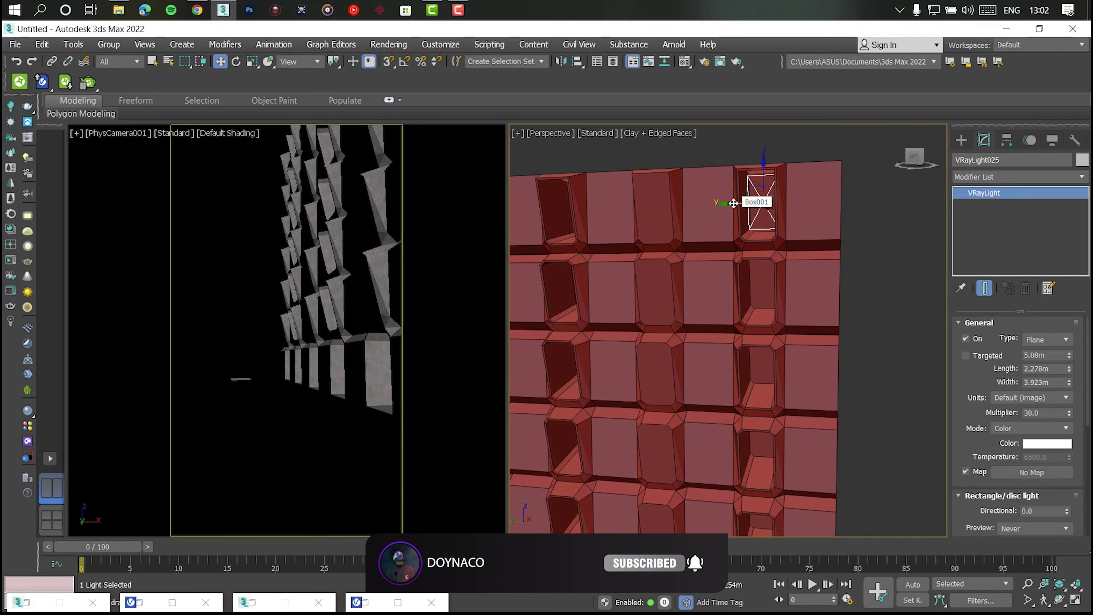
scroll(733, 203, "down", 3)
left_click_drag(740, 209, 633, 209, "shift")
left_click(549, 382)
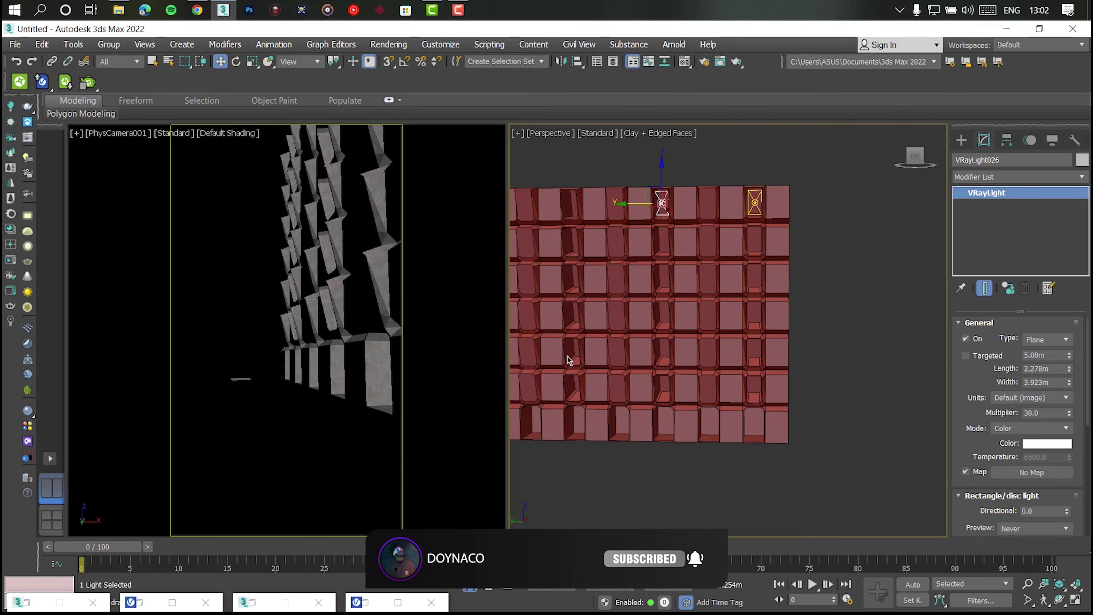
Select the copied lights VRayLight026 and VRayLight027 and restrict the selection filter to Lights
middle_click_drag(571, 286, 626, 255)
left_click(803, 210)
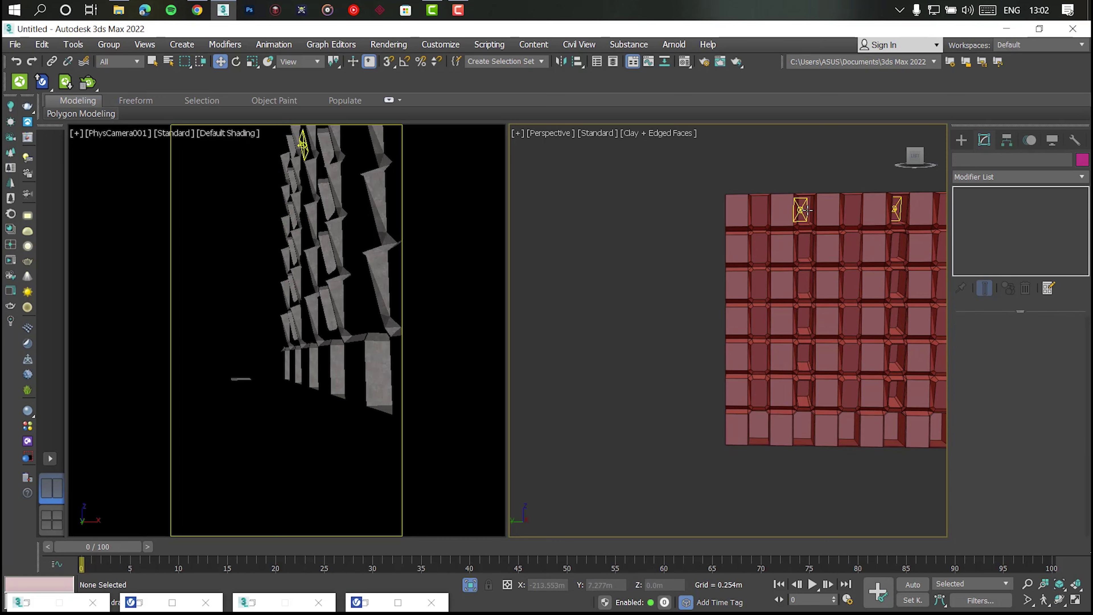
scroll(817, 207, "up", 4)
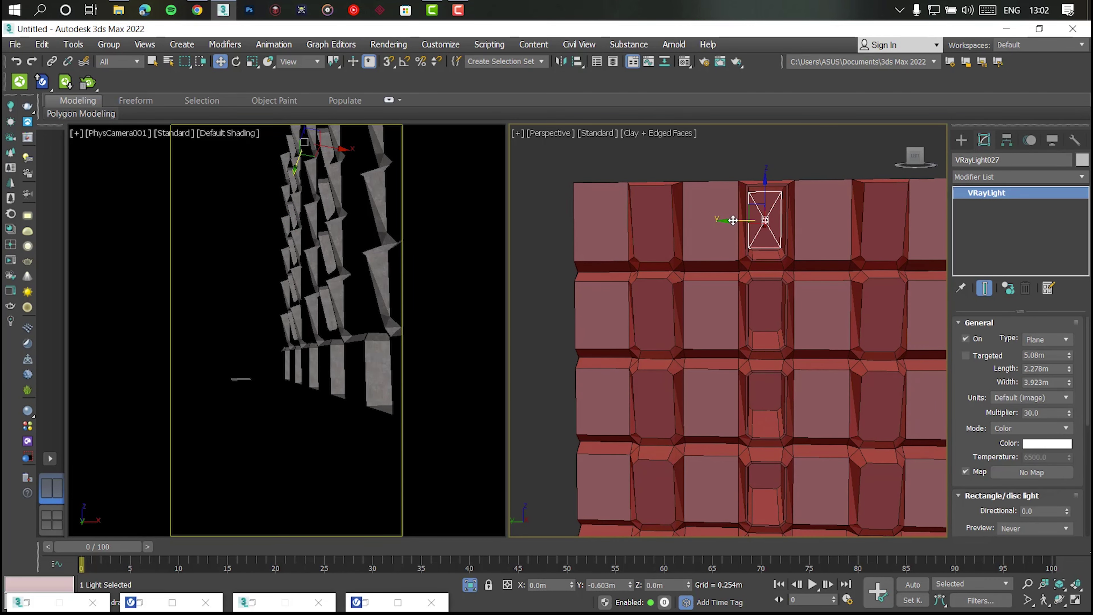
scroll(733, 221, "down", 3)
left_click(727, 233)
scroll(716, 234, "up", 5)
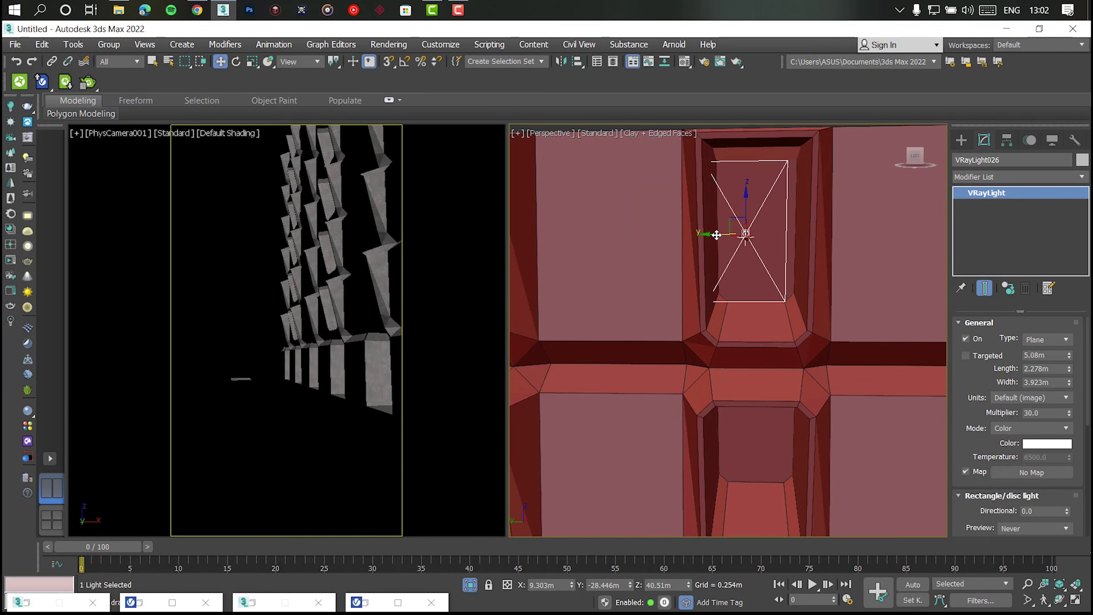
scroll(726, 234, "down", 3)
scroll(705, 236, "down", 2)
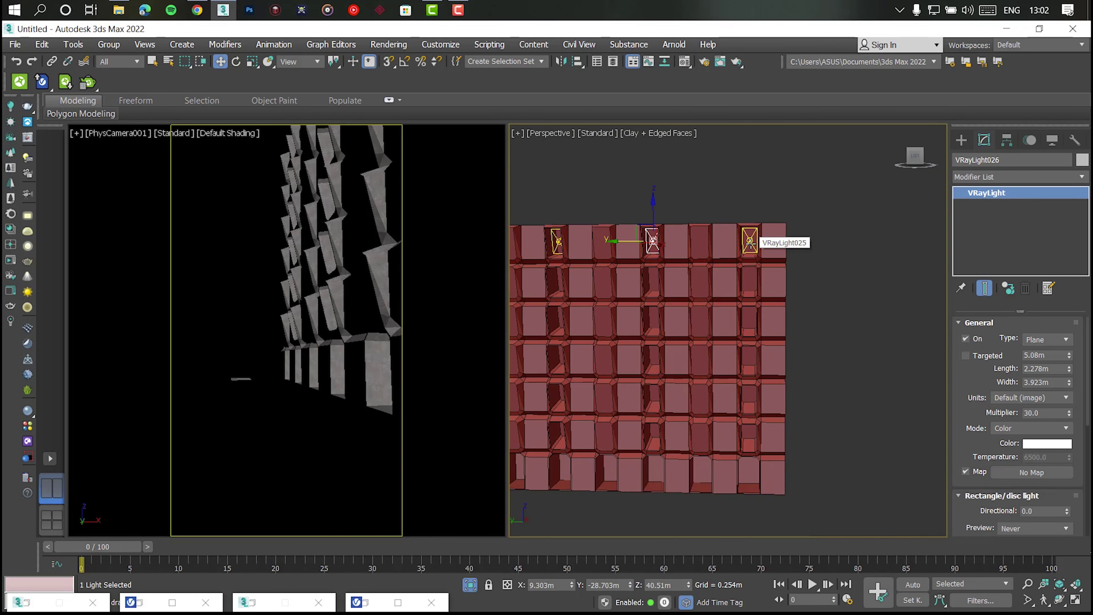
scroll(690, 236, "down", 3)
left_click(137, 62)
left_click(113, 96)
Instance 4 copies of the three top-row VRay plane lights down the wall openings
key("ctrl+a")
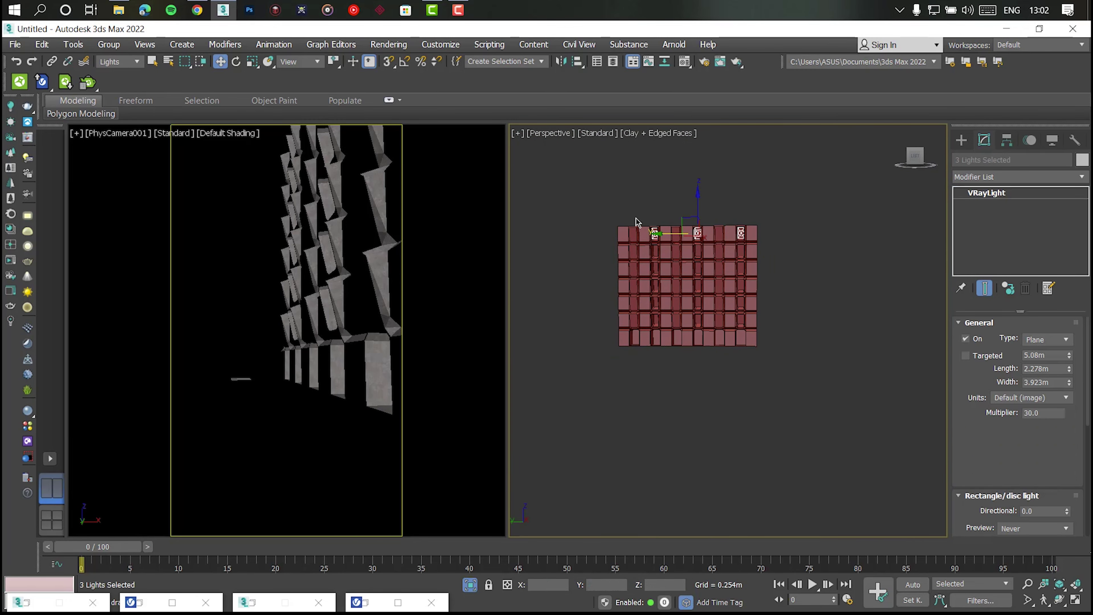
scroll(689, 241, "up", 2)
scroll(694, 242, "up", 2)
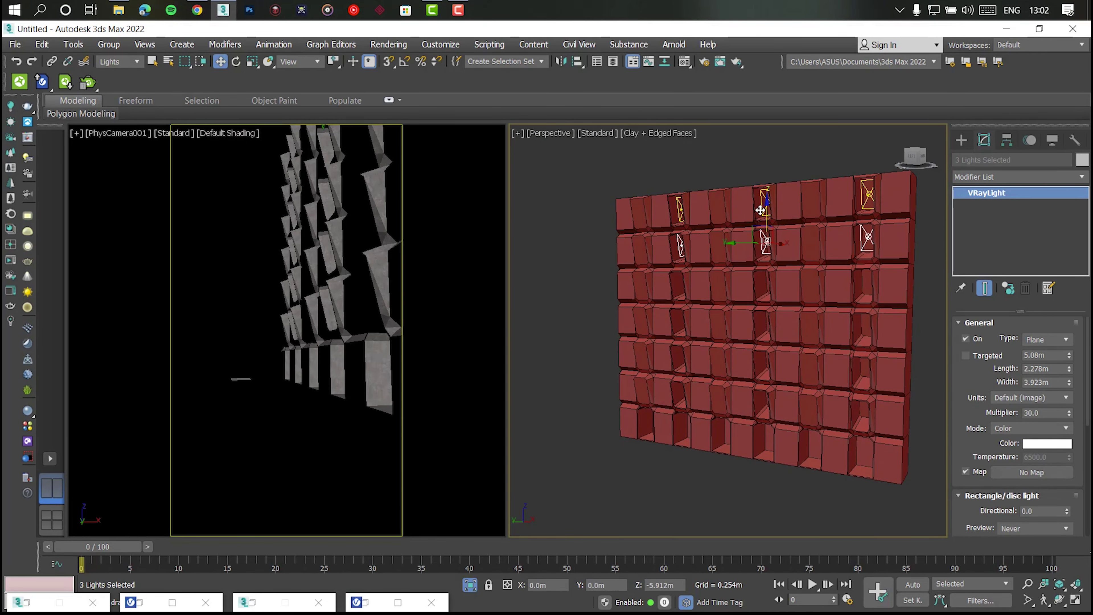
left_click_drag(759, 209, 760, 210, "shift")
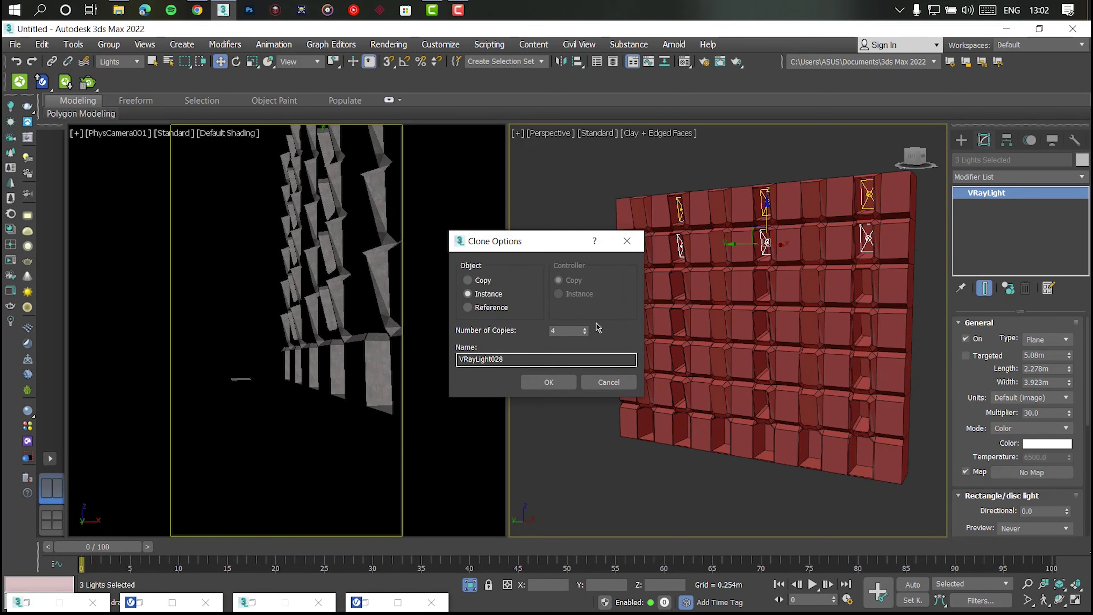
middle_click_drag(630, 361, 589, 255, "alt")
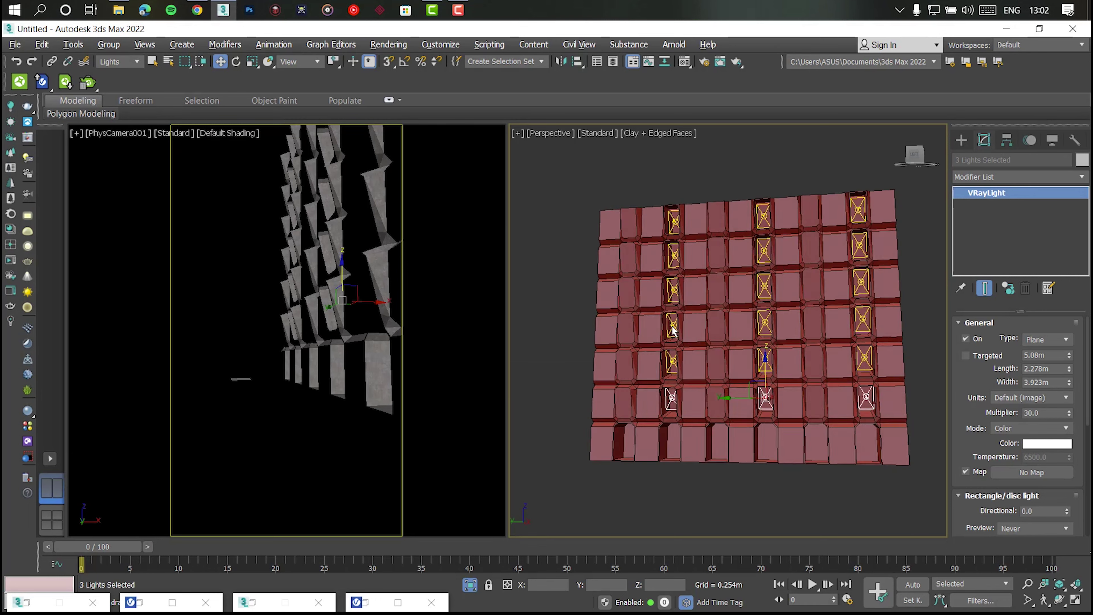
scroll(688, 302, "up", 3)
scroll(637, 267, "up", 3)
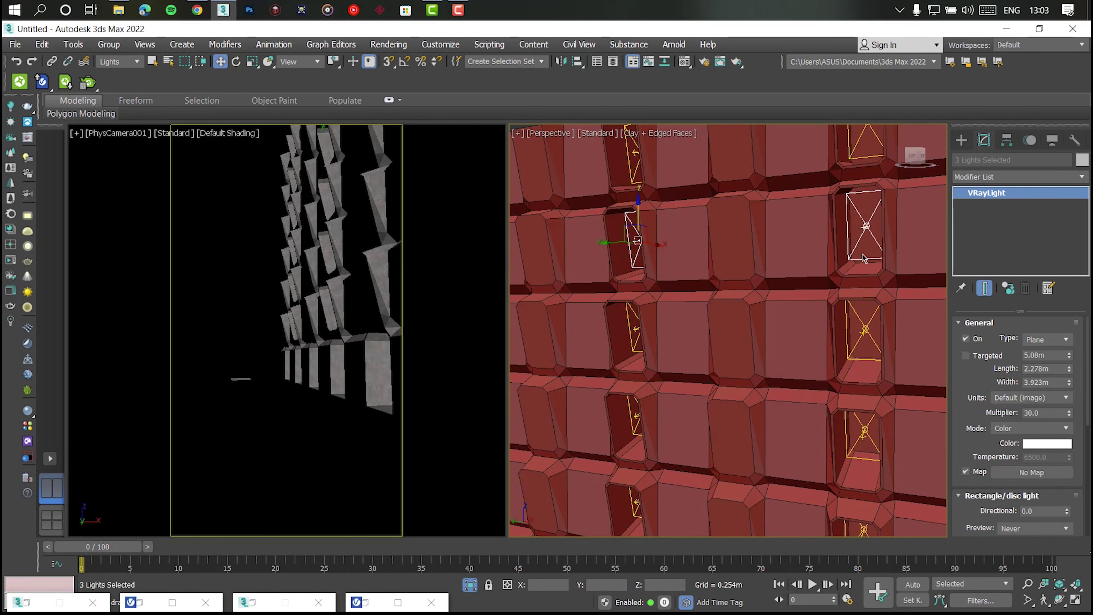
scroll(633, 258, "up", 3)
scroll(630, 256, "up", 3)
scroll(630, 256, "down", 2)
scroll(646, 250, "down", 3)
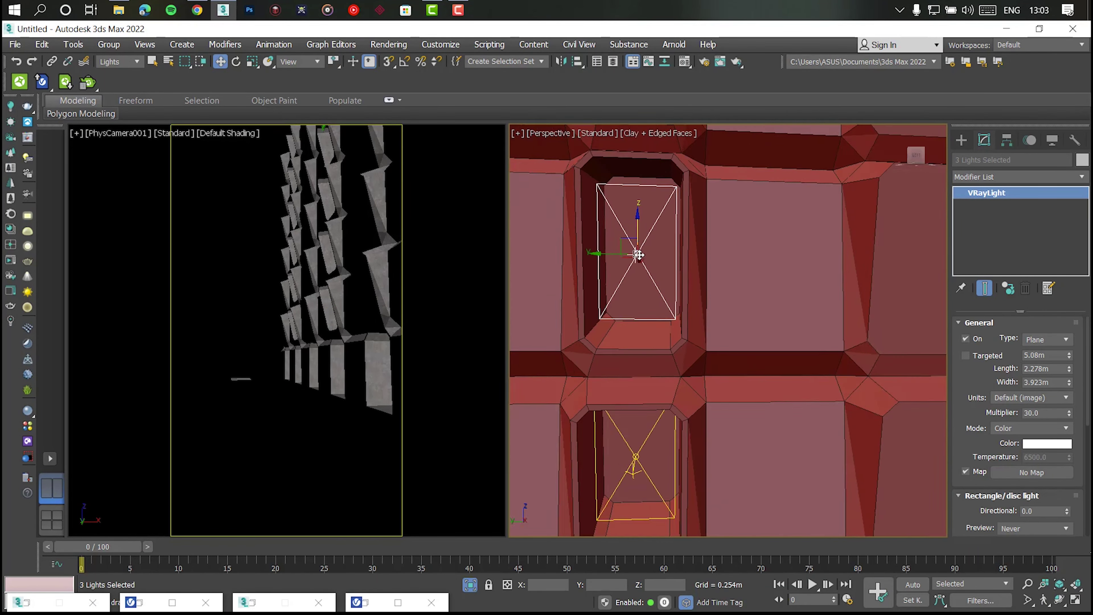
scroll(689, 241, "down", 3)
scroll(731, 231, "down", 2)
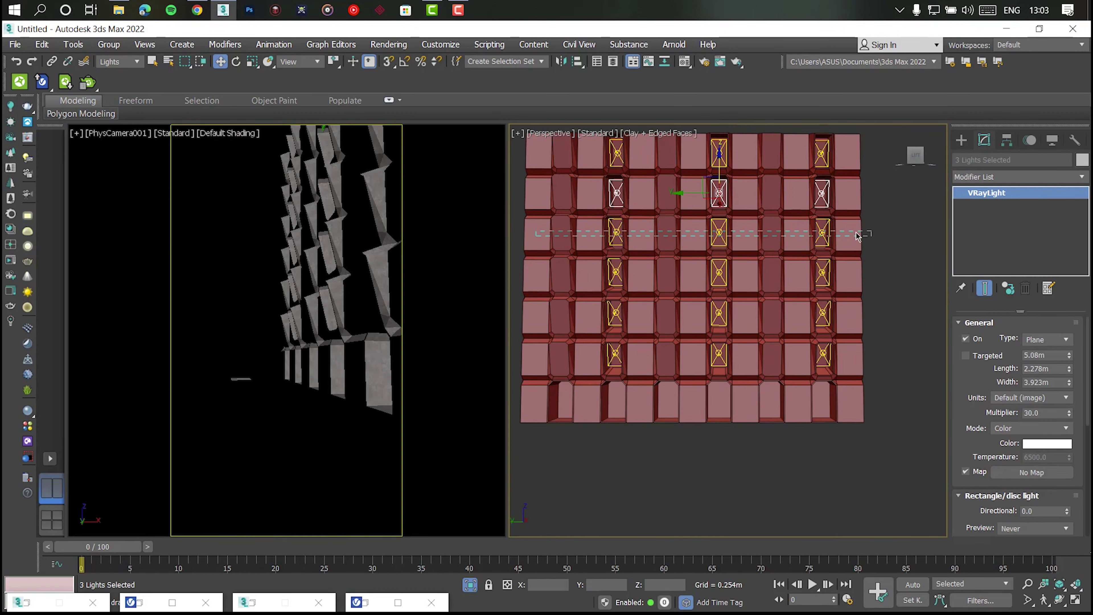
Marquee-select the third and fourth rows of lights to check the copies
left_click_drag(536, 232, 858, 236)
scroll(858, 236, "up", 5)
scroll(856, 259, "down", 5)
left_click_drag(865, 275, 516, 295)
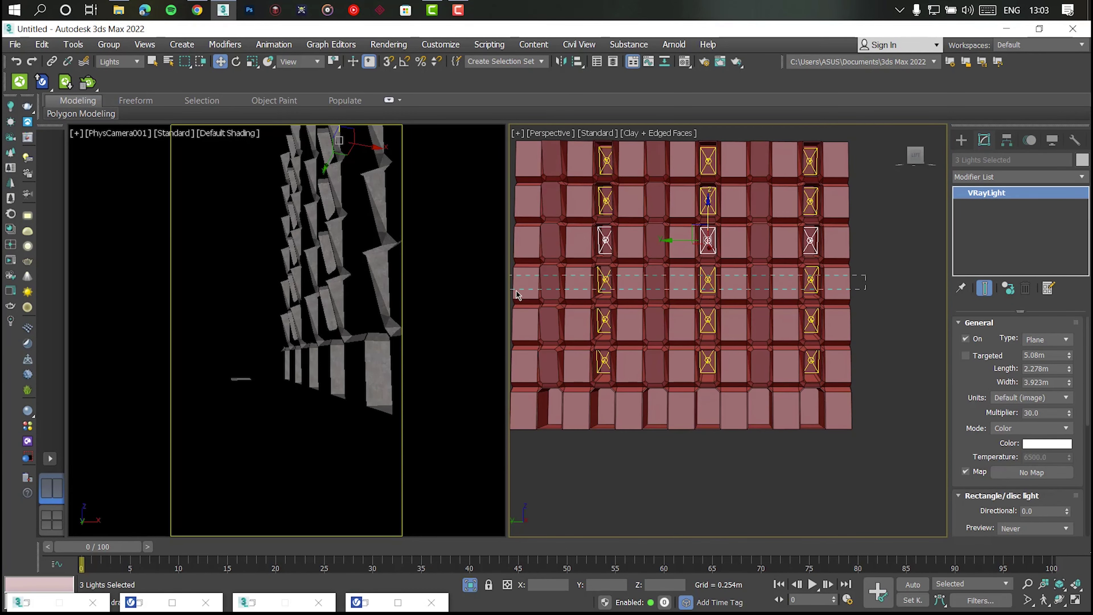
scroll(751, 303, "up", 5)
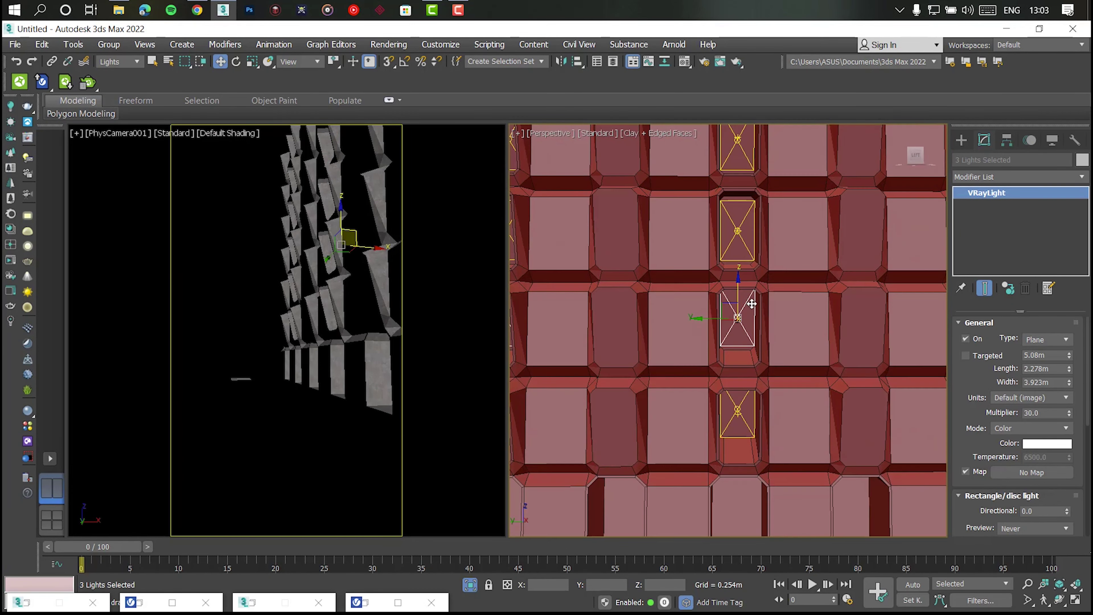
scroll(737, 326, "down", 5)
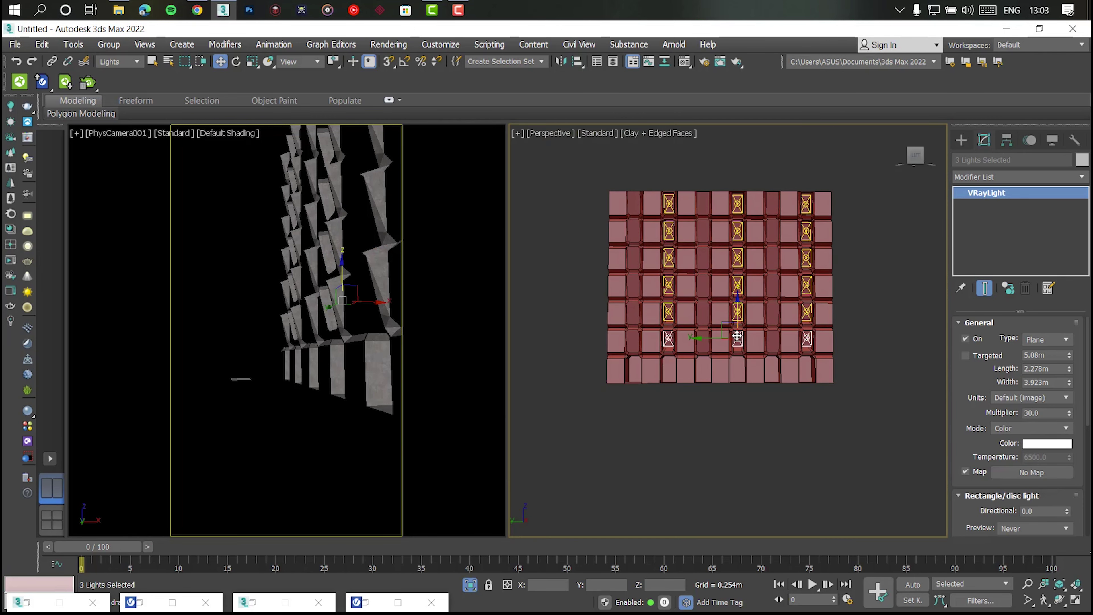
scroll(697, 329, "up", 3)
Group all 18 wall lights as Group009
key("shift+z")
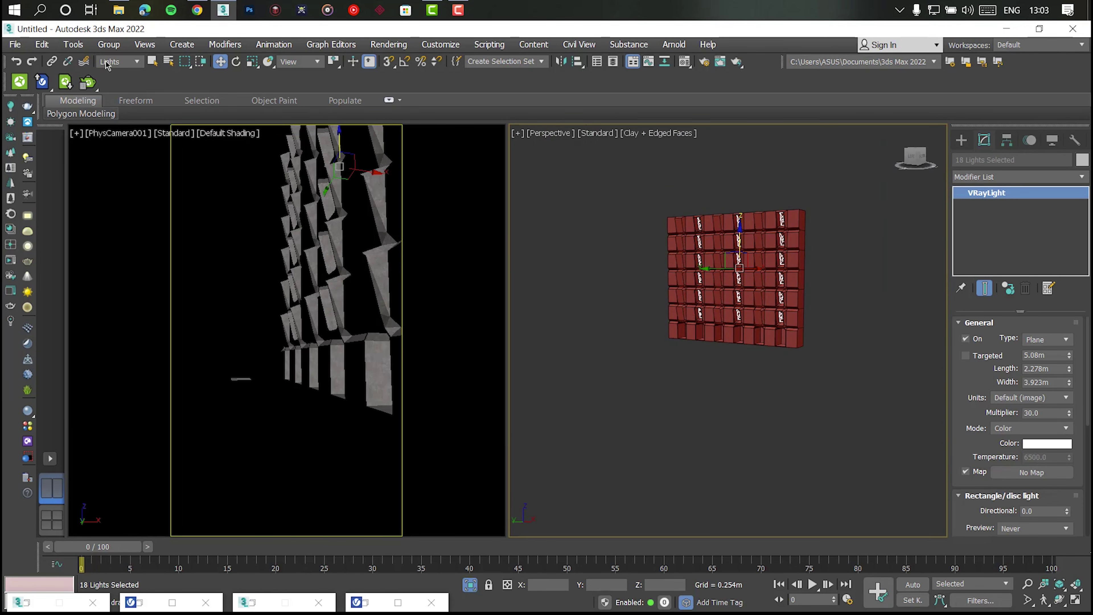
left_click(108, 44)
left_click(119, 65)
left_click(602, 350)
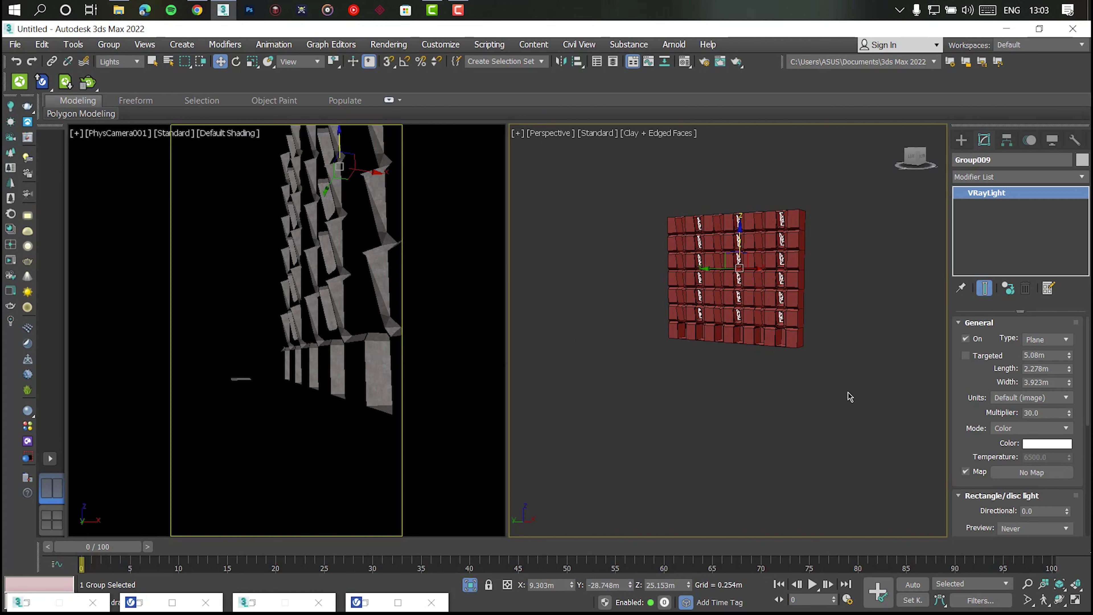
Make the lights pink at multiplier 150, exit isolation, and start a V-Ray render
left_click(1038, 449)
left_click(815, 323)
left_click_drag(846, 400, 846, 300)
mouse_move(986, 369)
left_mouse_down()
mouse_move(964, 370)
mouse_move(978, 356)
left_mouse_up()
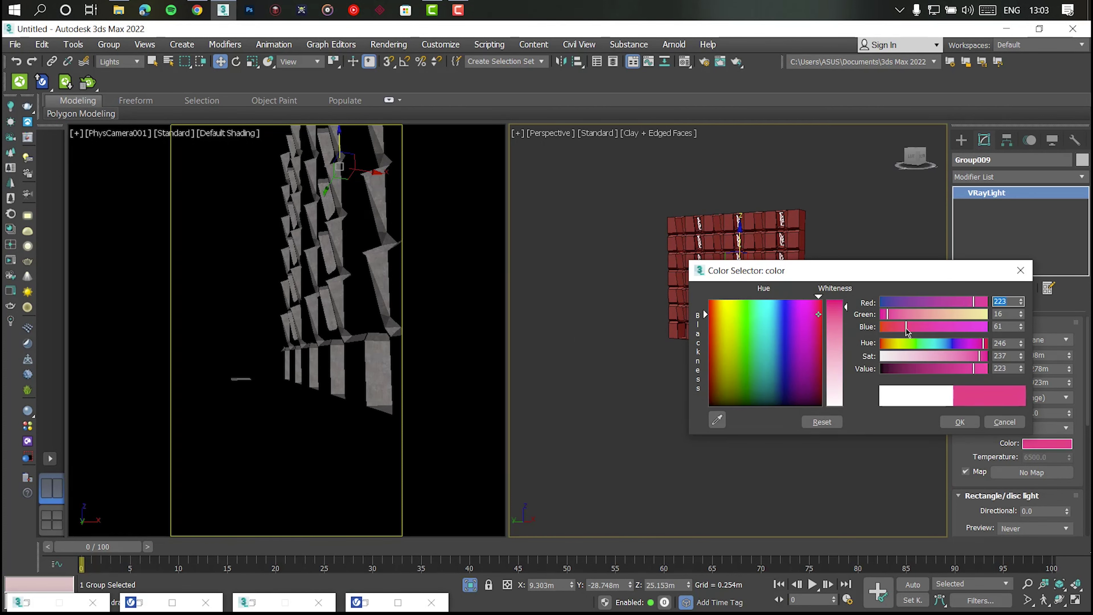
left_click(959, 422)
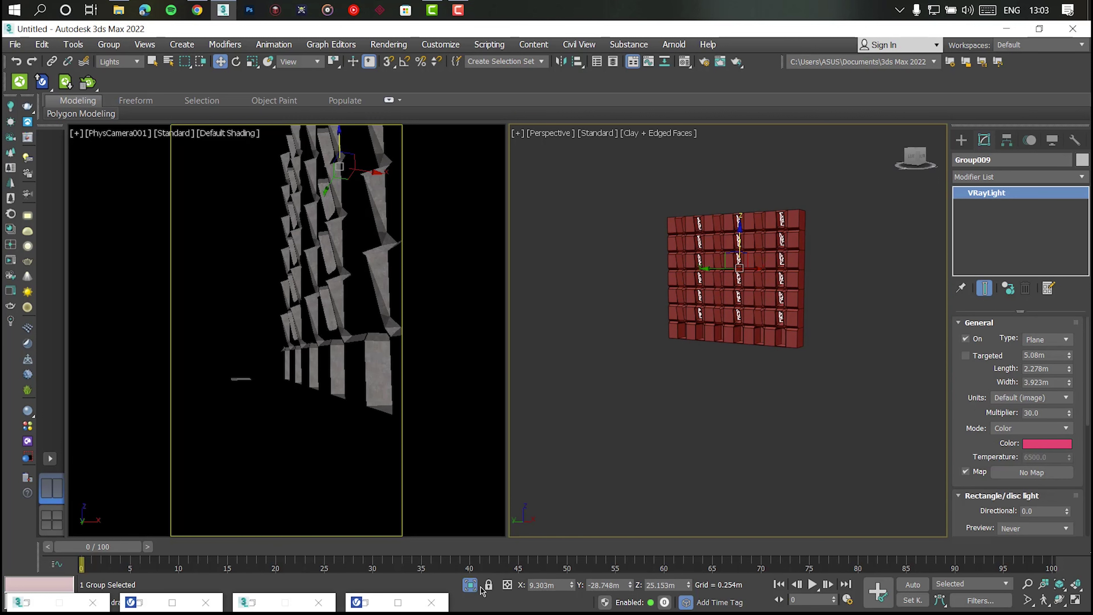
left_click(470, 584)
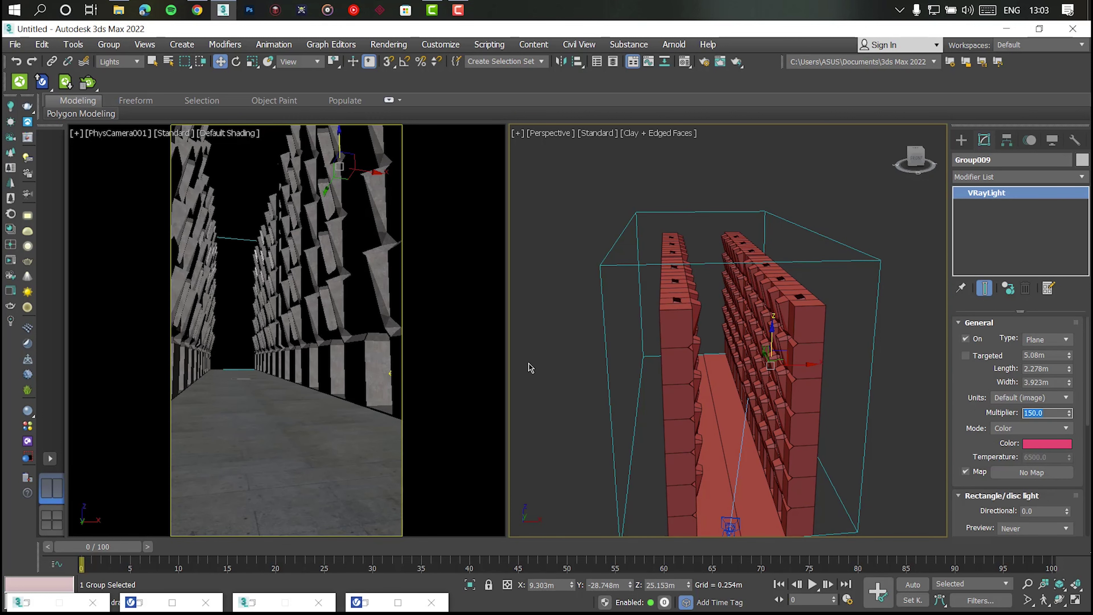
key("shift+q")
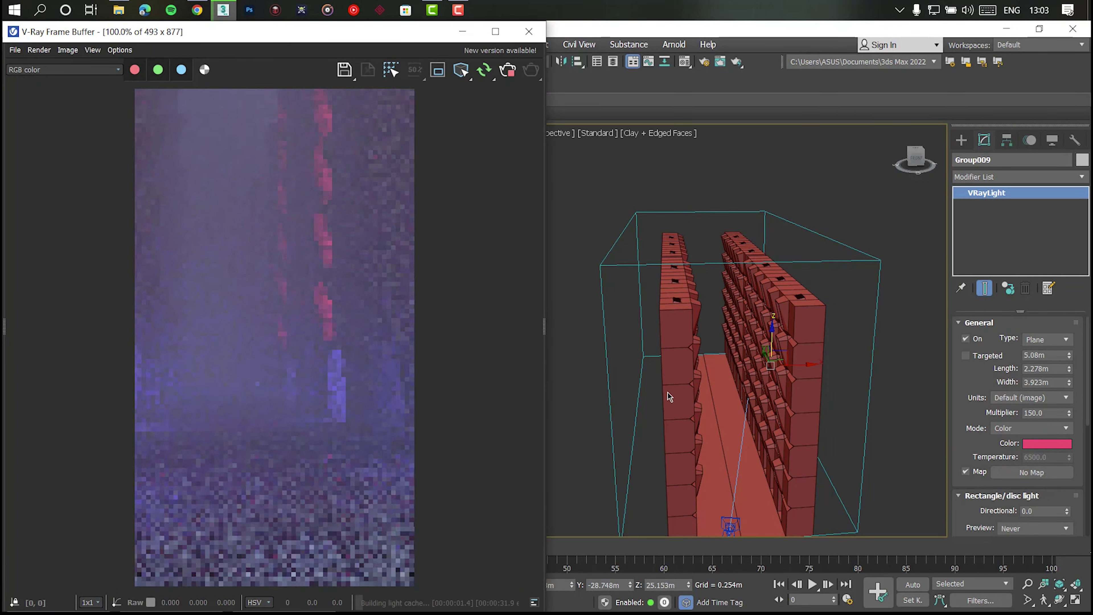
Copy the pink light group farther along the wall as Group010
mouse_move(668, 393)
middle_mouse_down("alt")
mouse_move(760, 413)
mouse_move(715, 411)
middle_mouse_up("alt")
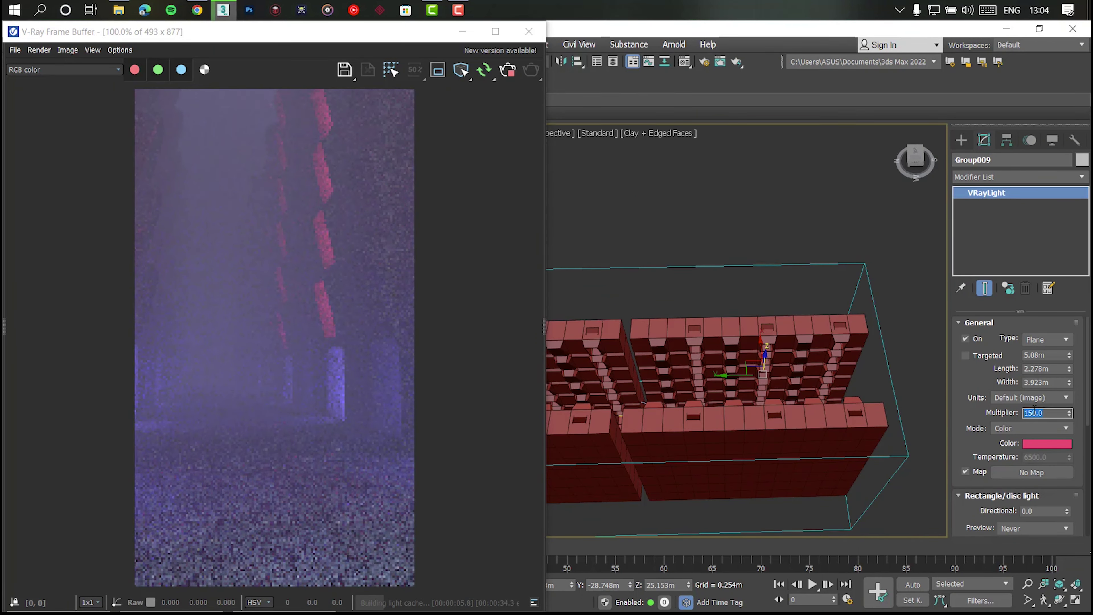
middle_click_drag(731, 371, 709, 356, "alt")
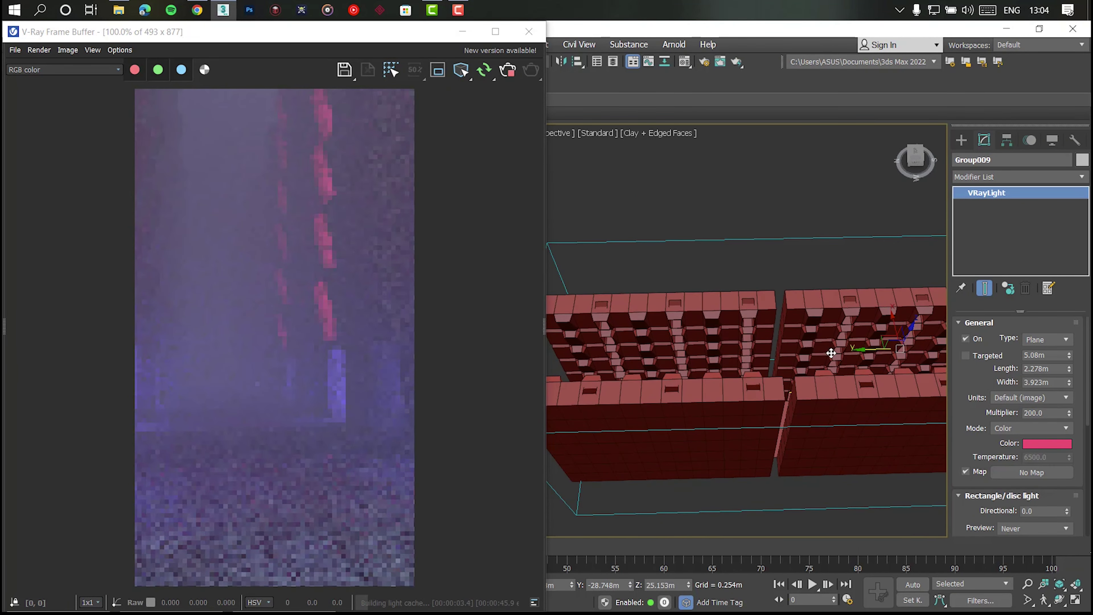
left_click_drag(710, 356, 615, 362, "shift")
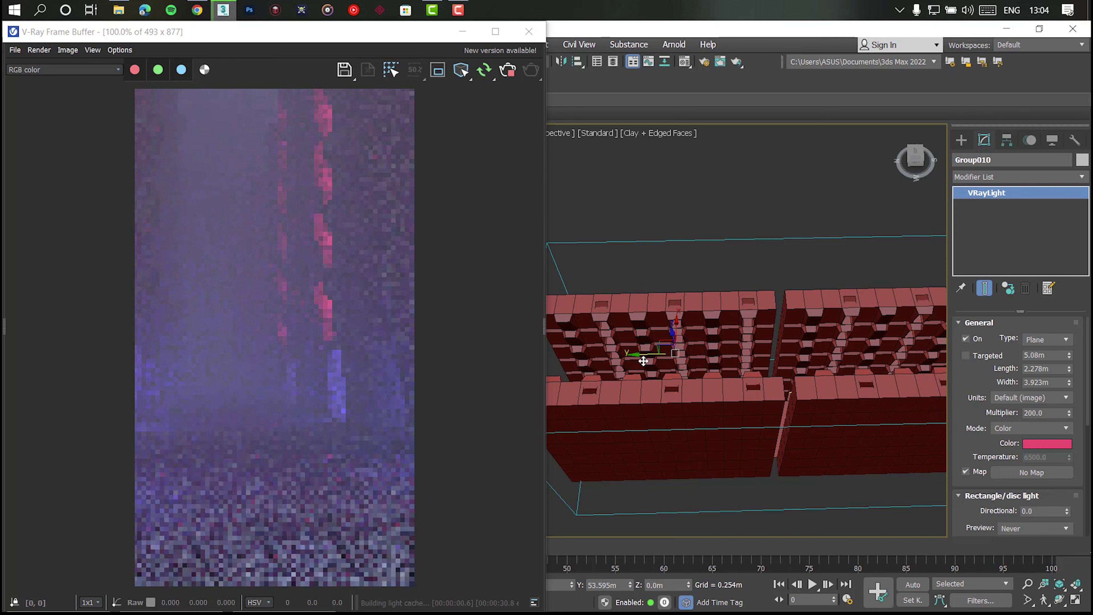
left_click(559, 383)
Select both light groups, Group009 and Group010, and frame them in the viewport
scroll(698, 340, "up", 5)
scroll(710, 327, "up", 5)
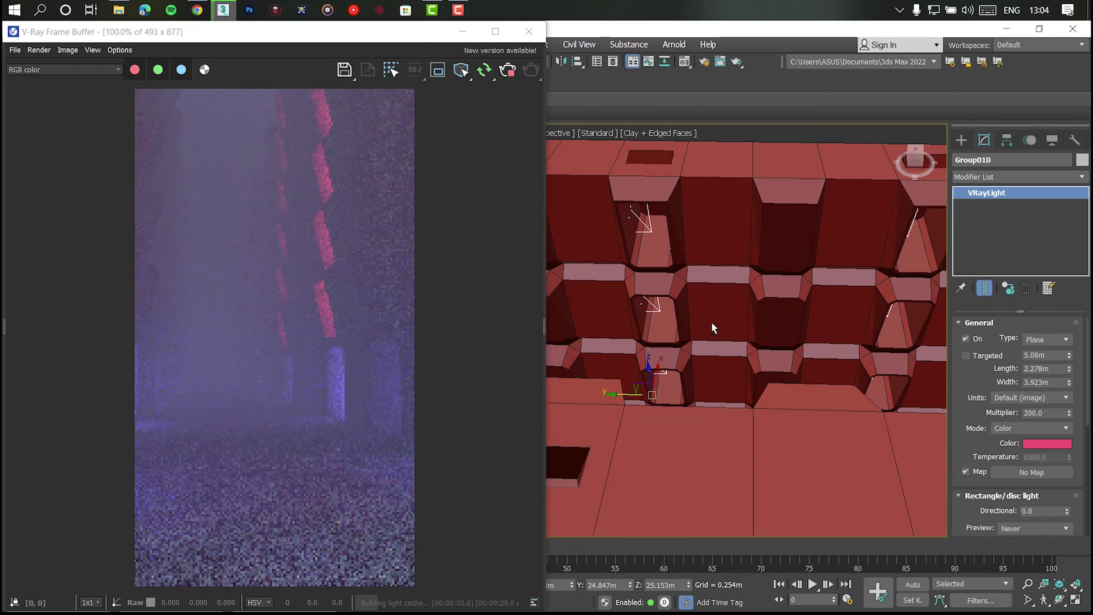
scroll(618, 397, "down", 2)
mouse_move(639, 392)
middle_mouse_down("alt")
mouse_move(700, 395)
mouse_move(870, 302)
middle_mouse_up("alt")
left_click(859, 335, "ctrl")
key("z")
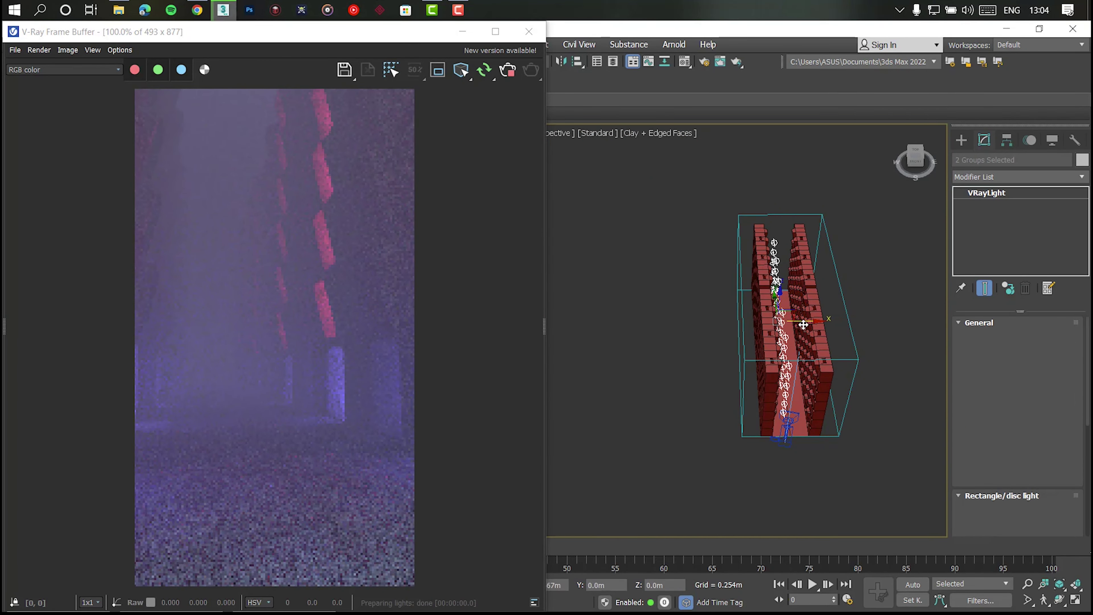
Copy both pink light groups along X to the opposite corridor wall
left_click_drag(833, 320, 802, 320, "shift")
key("Return")
middle_click_drag(725, 361, 732, 357, "alt")
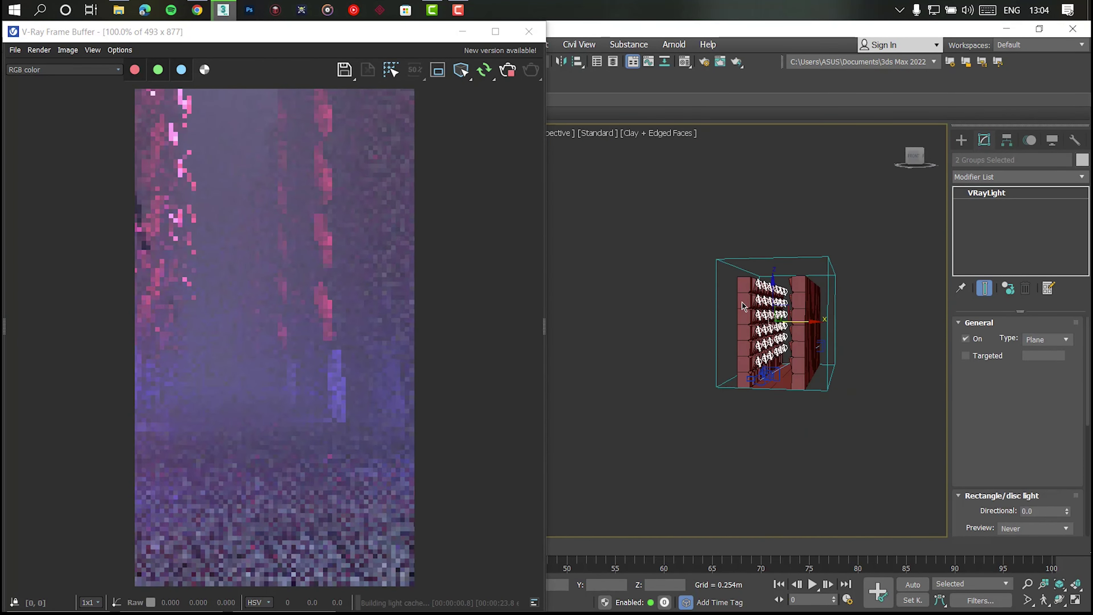
scroll(731, 358, "up", 5)
middle_click_drag(757, 281, 736, 294)
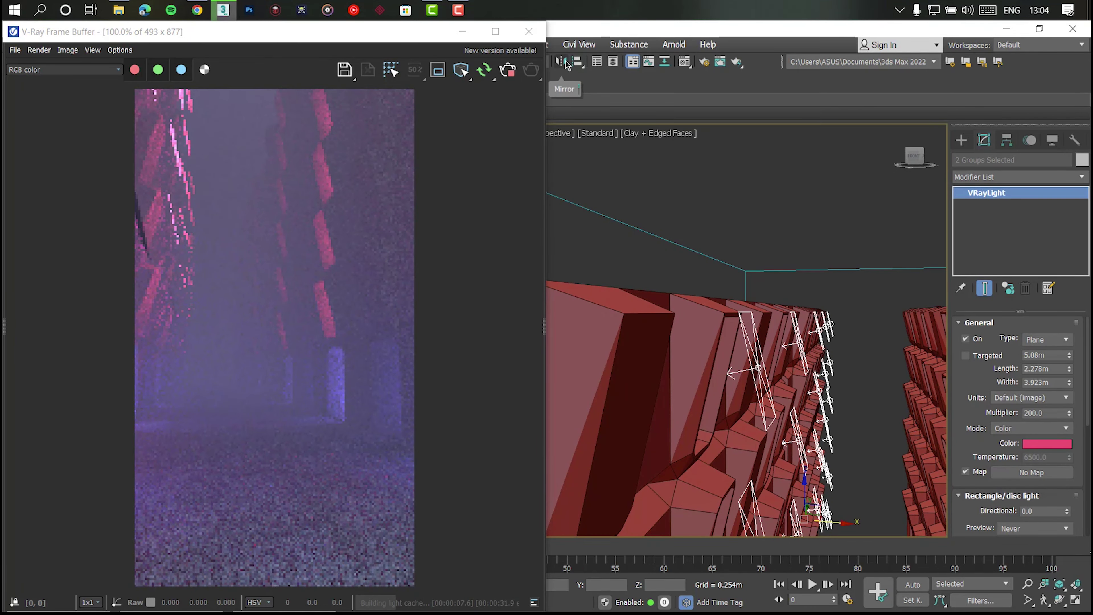
Mirror the copied lights on the X axis to face into the corridor, then deselect
left_click(567, 64)
left_click(566, 254)
left_click(510, 430)
mouse_move(762, 517)
middle_mouse_down()
mouse_move(769, 291)
mouse_move(830, 233)
middle_mouse_up()
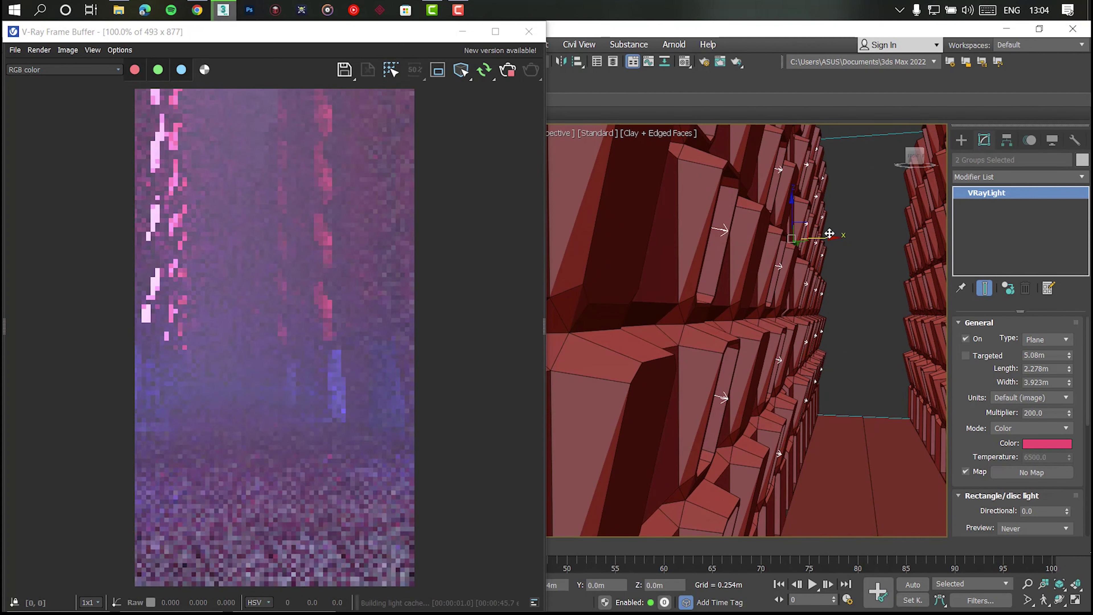
left_click(885, 293)
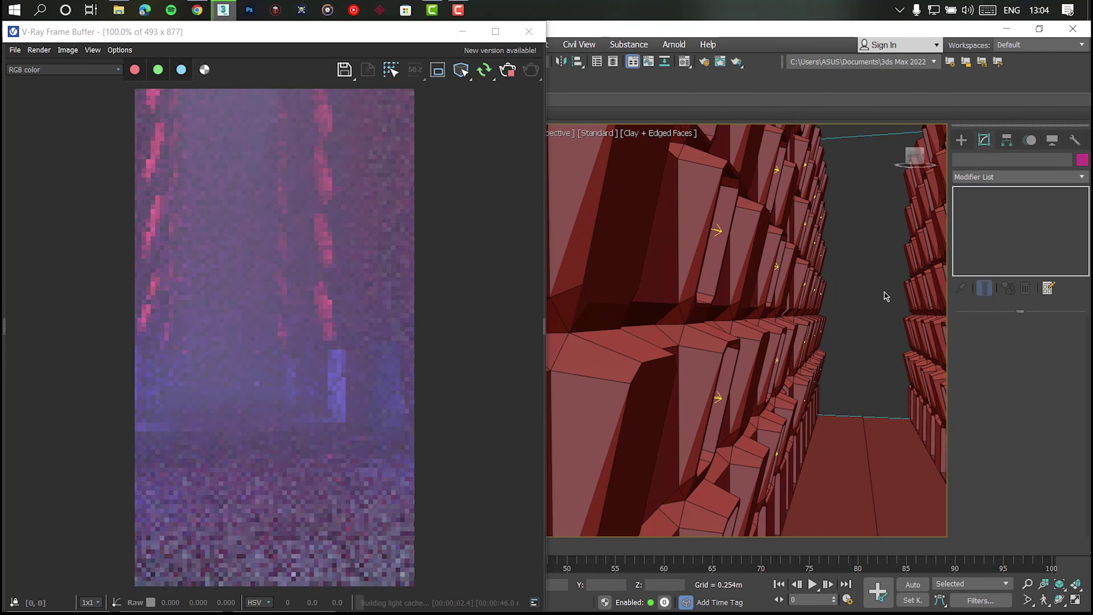
scroll(825, 317, "down", 10)
middle_click_drag(824, 318, 859, 347, "alt")
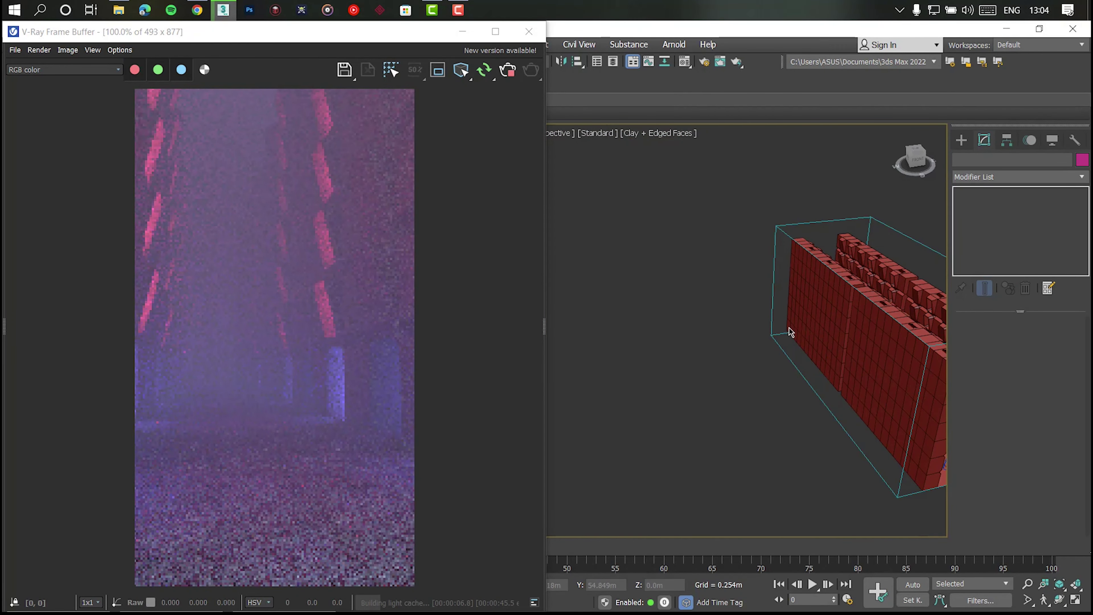
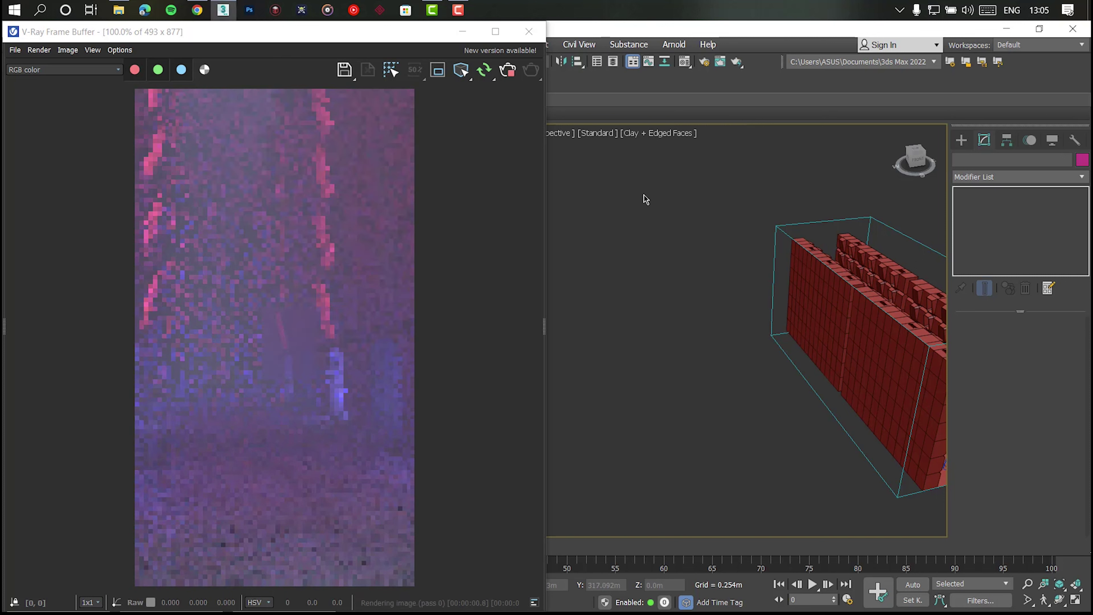
Set the VRayEnvironmentFog distance to 3.0m and close Environment and Effects
key("8")
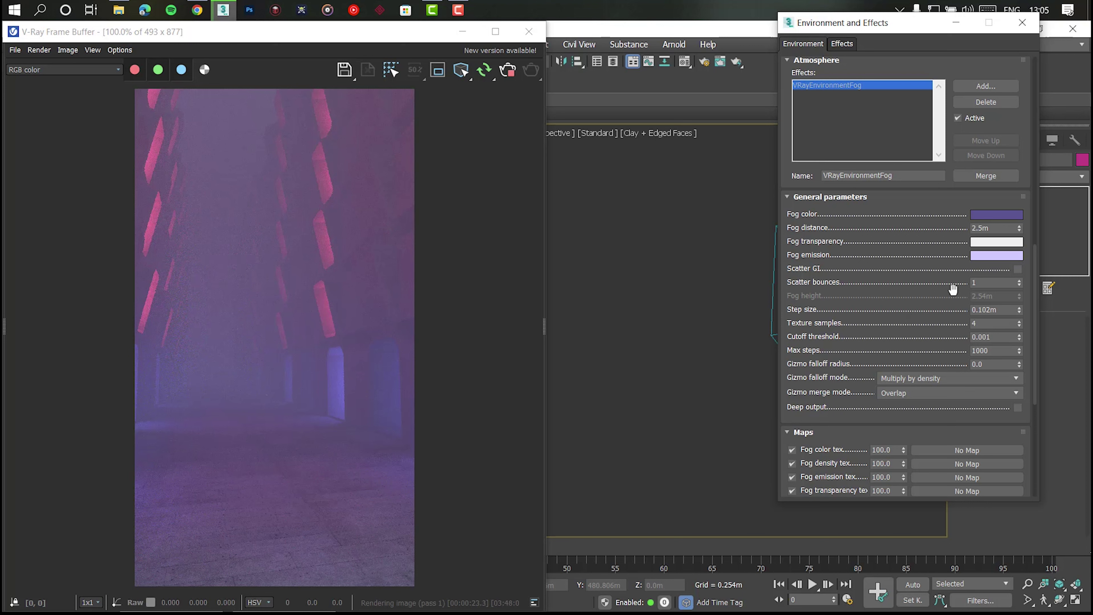
left_click(994, 231)
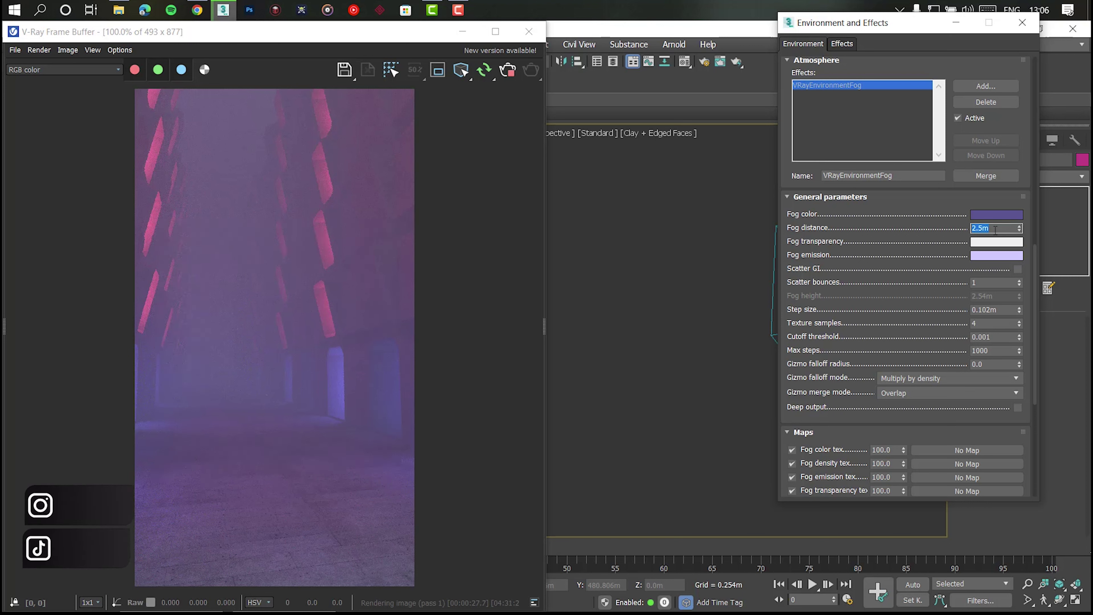
type("2")
type("3.0m")
key("Return")
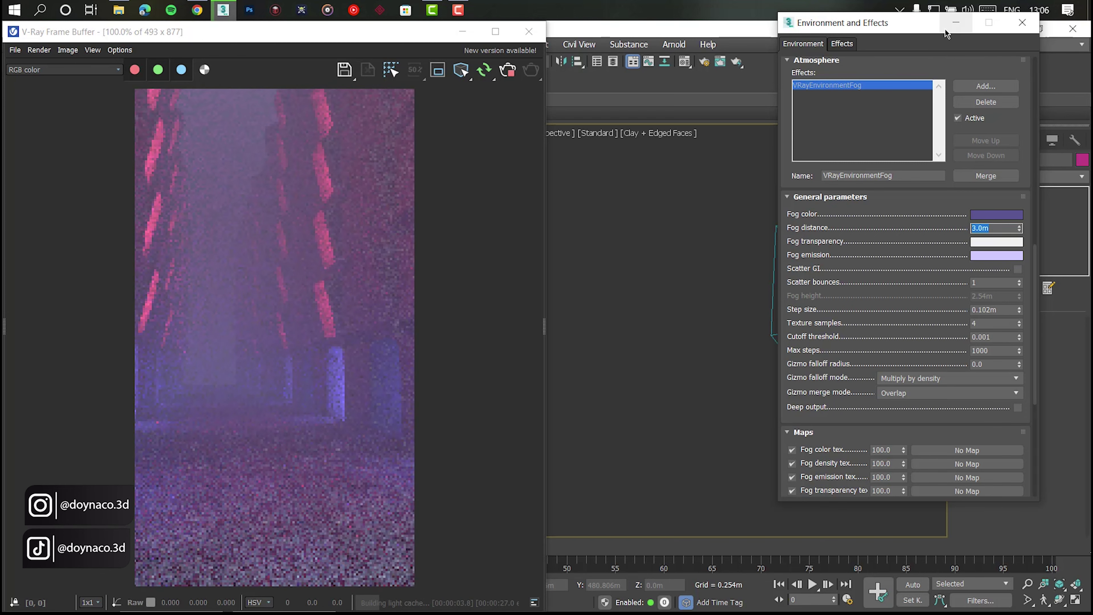
left_click(1022, 22)
middle_click_drag(726, 253, 781, 257, "alt")
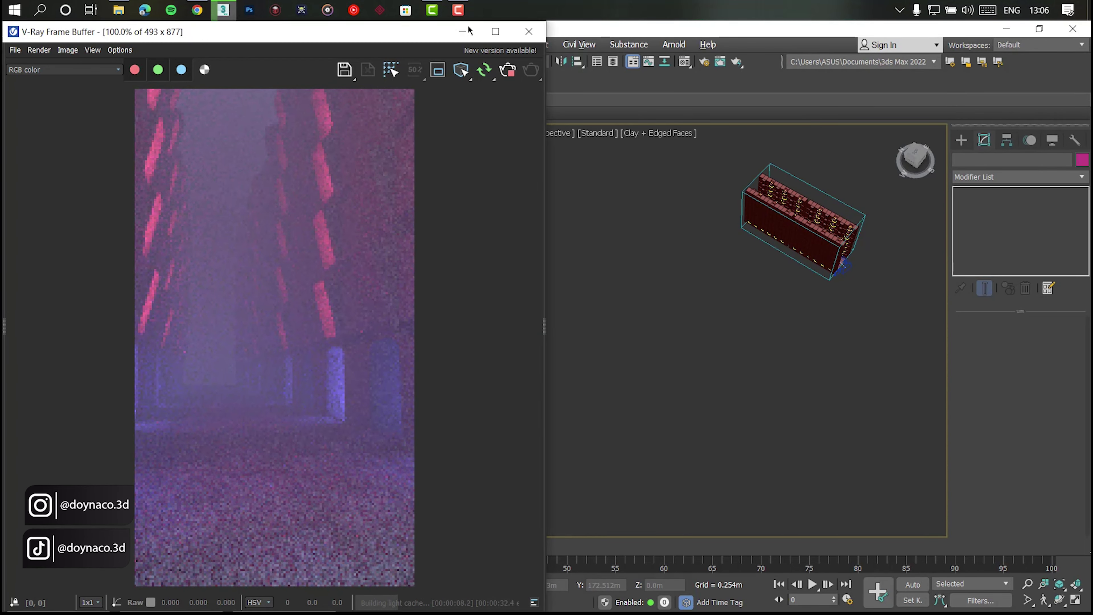
Inspect and deselect BoxGizmo001, orbit the Perspective view, and minimize the V-Ray frame buffer
left_click(463, 31)
left_click(767, 226)
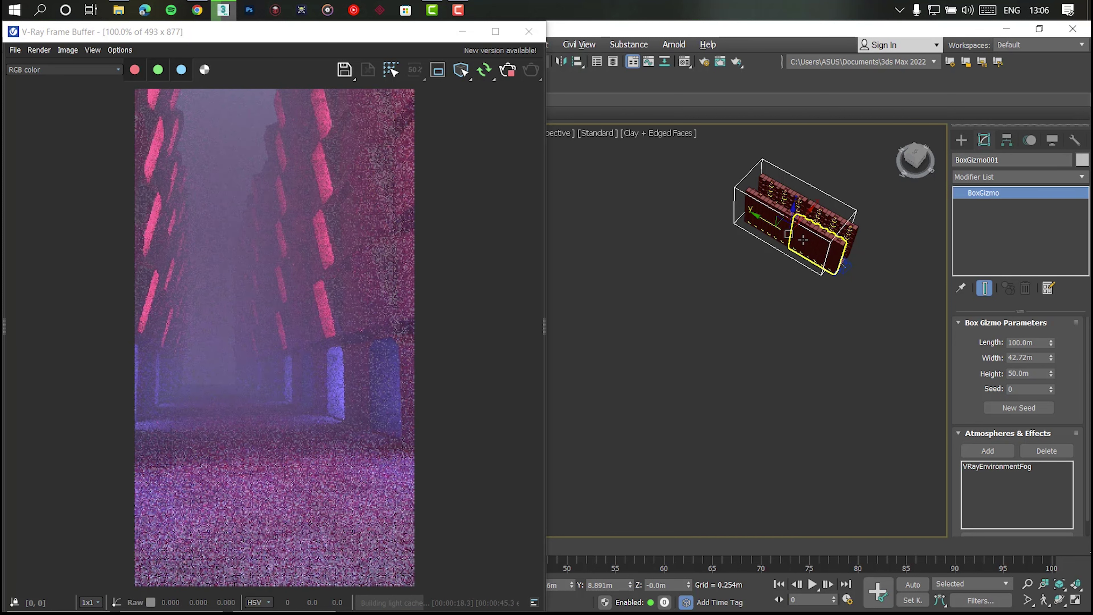
scroll(803, 240, "up", 3)
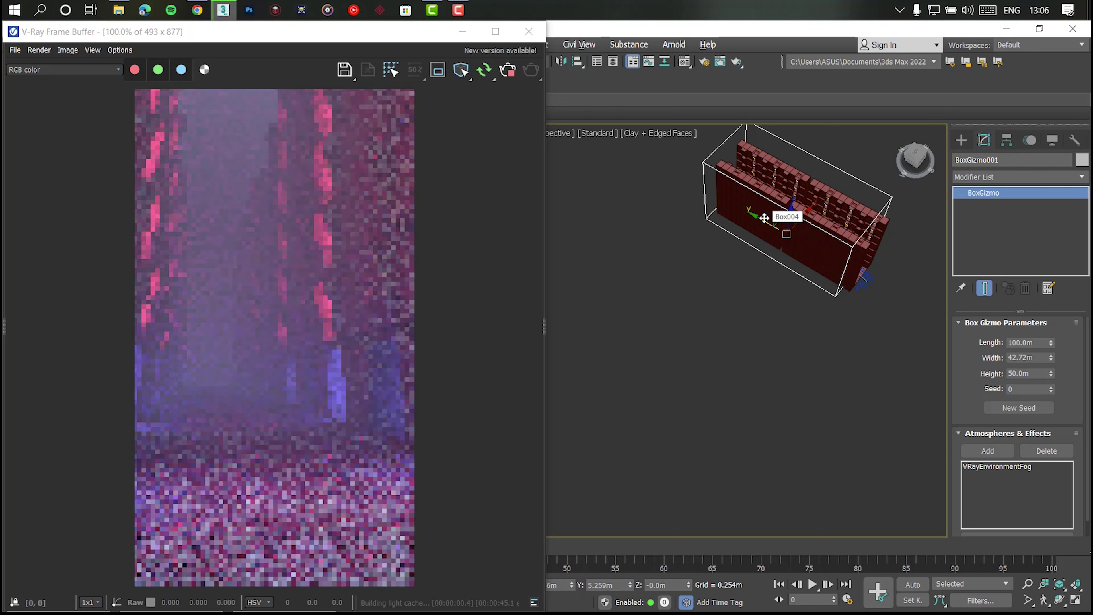
left_click(726, 292)
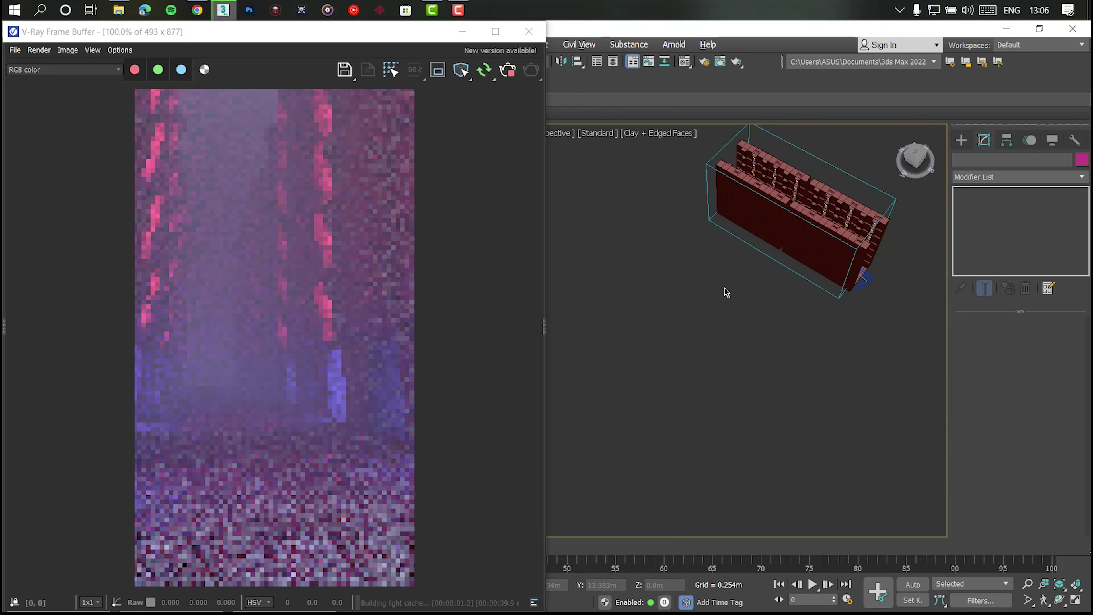
mouse_move(725, 288)
middle_mouse_down("alt")
mouse_move(699, 276)
mouse_move(722, 344)
mouse_move(835, 342)
mouse_move(679, 302)
middle_mouse_up("alt")
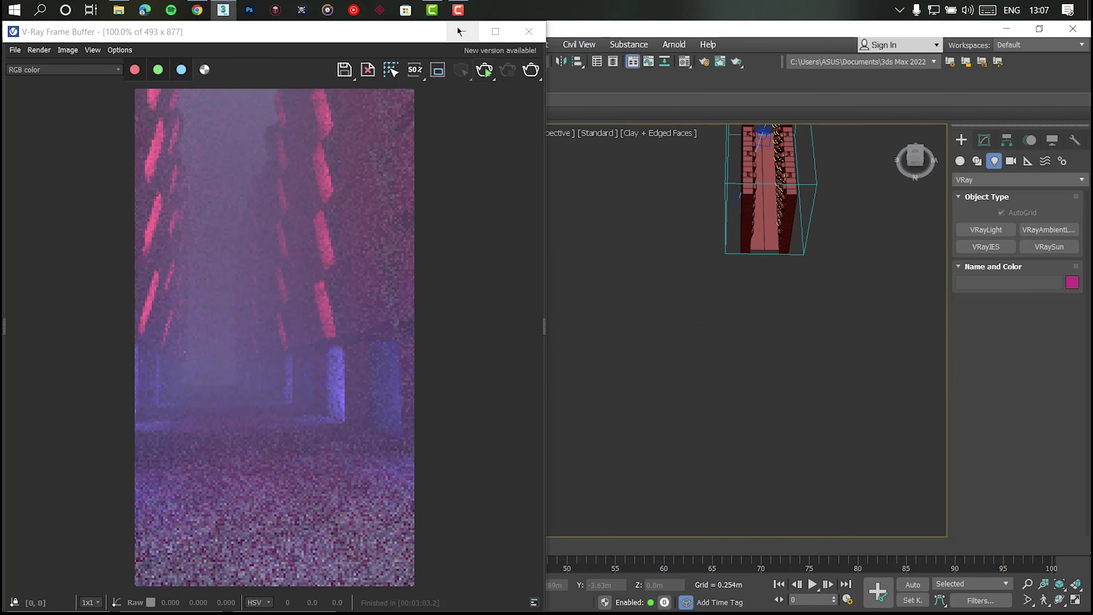
left_click(460, 31)
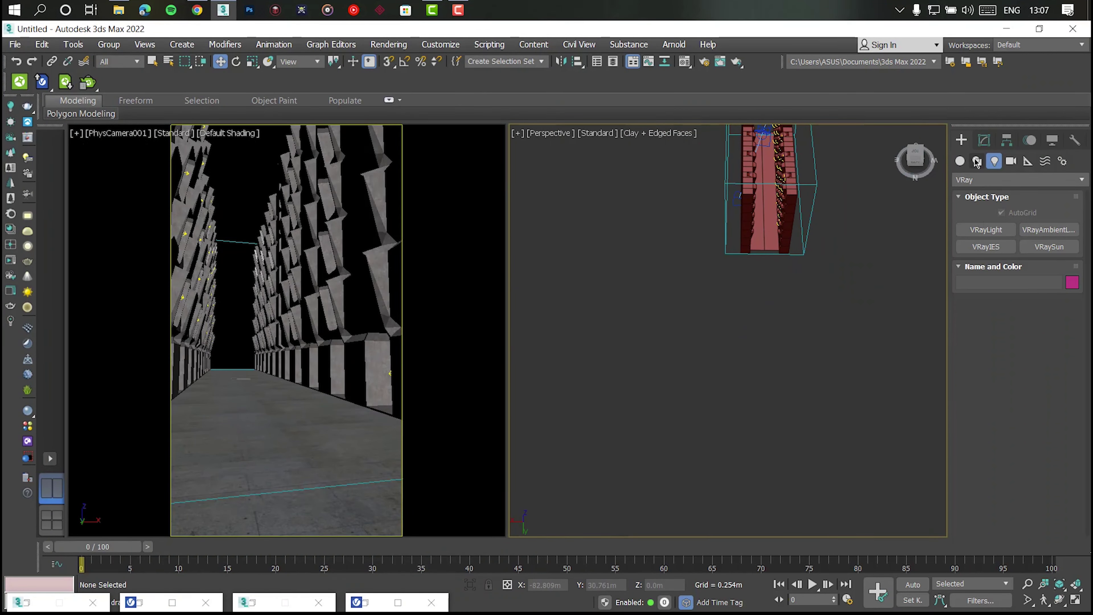
Drag out a new standard Box primitive inside the corridor in the Perspective viewport
left_click(960, 161)
left_click(986, 230)
left_click_drag(751, 285, 804, 499)
left_click(805, 495)
middle_click_drag(804, 495, 882, 465, "alt")
left_click_drag(1061, 431, 1053, 439)
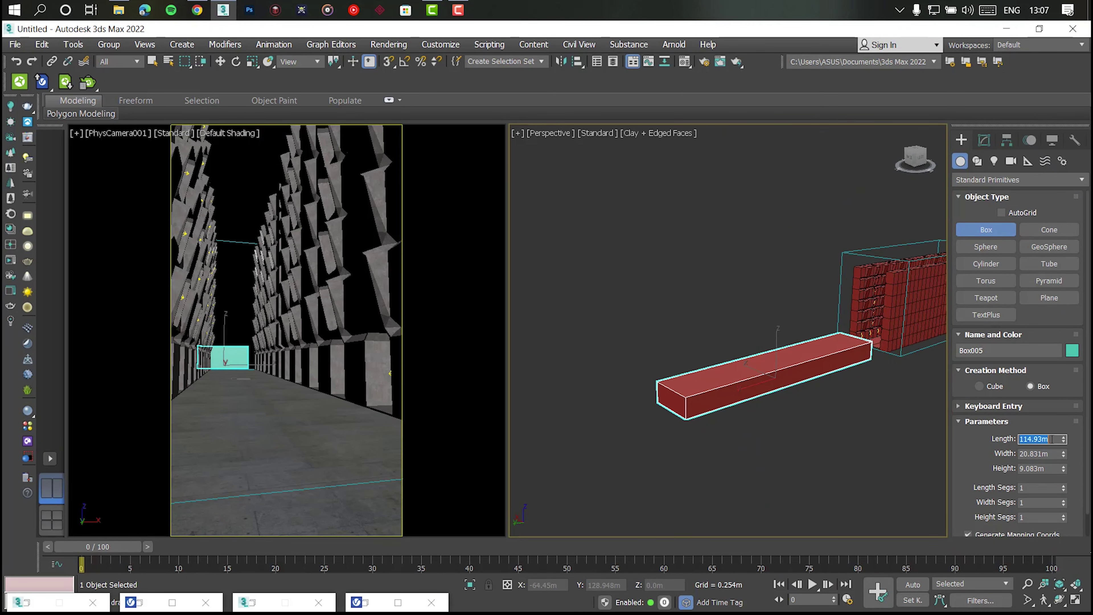
Set Box005 to Length 100m, Width 15m and Height 15m
type("0")
key("Return")
key("Tab")
type("20")
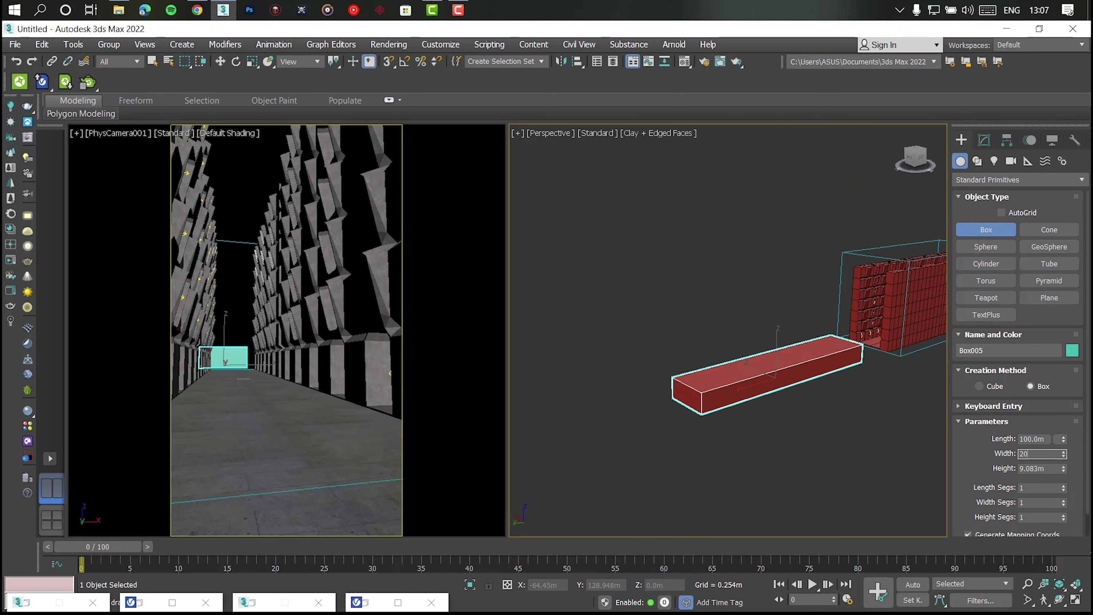
key("Return")
key("Tab")
type("20")
key("Return")
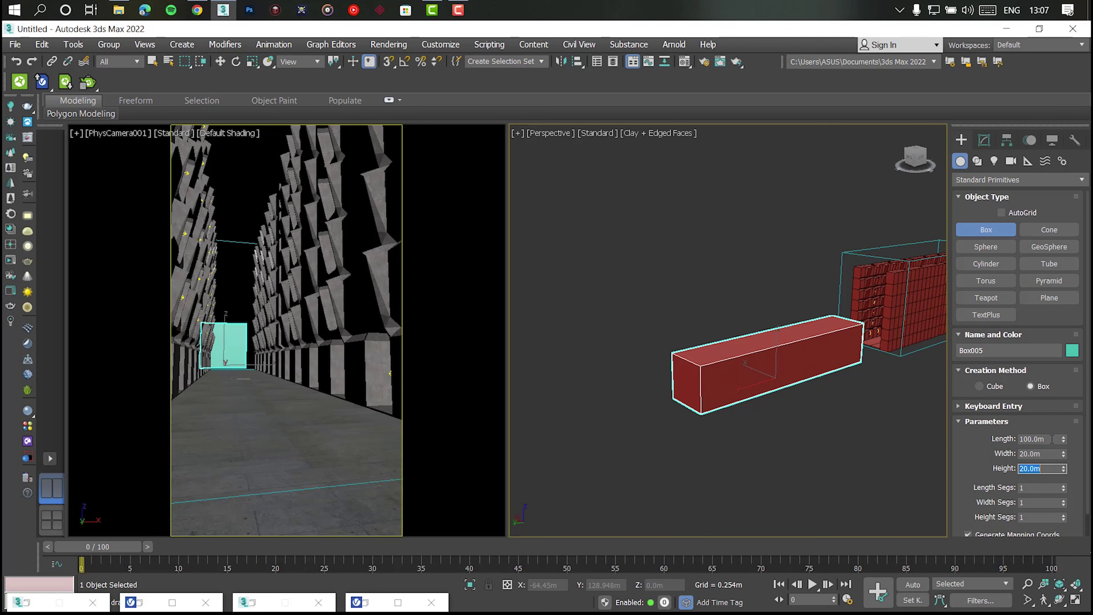
type("15")
key("Return")
key("Tab")
type("10")
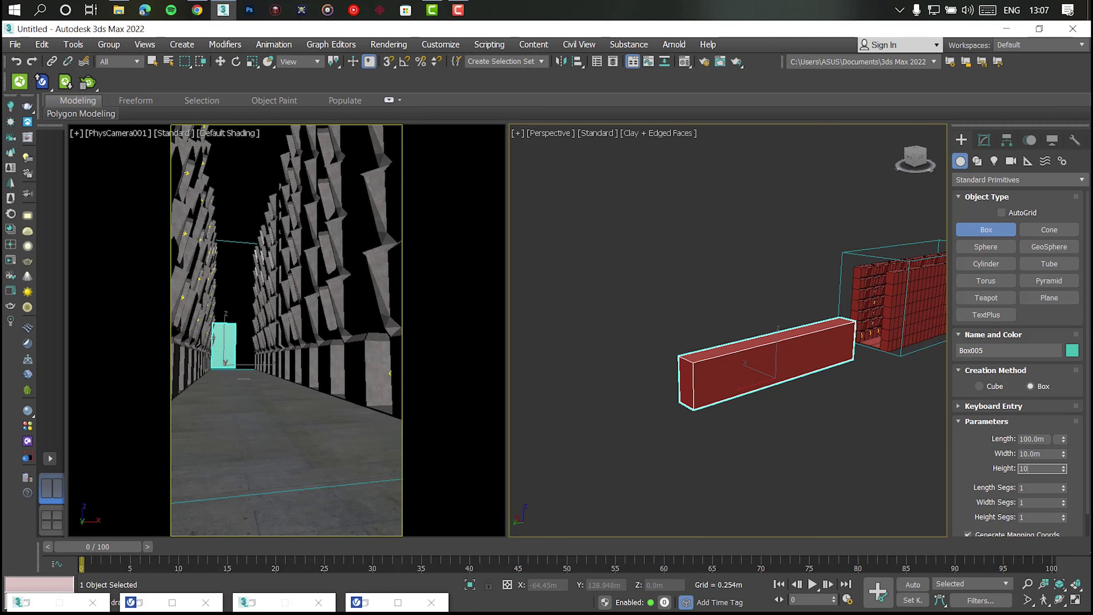
key("Return")
key("shift+Tab")
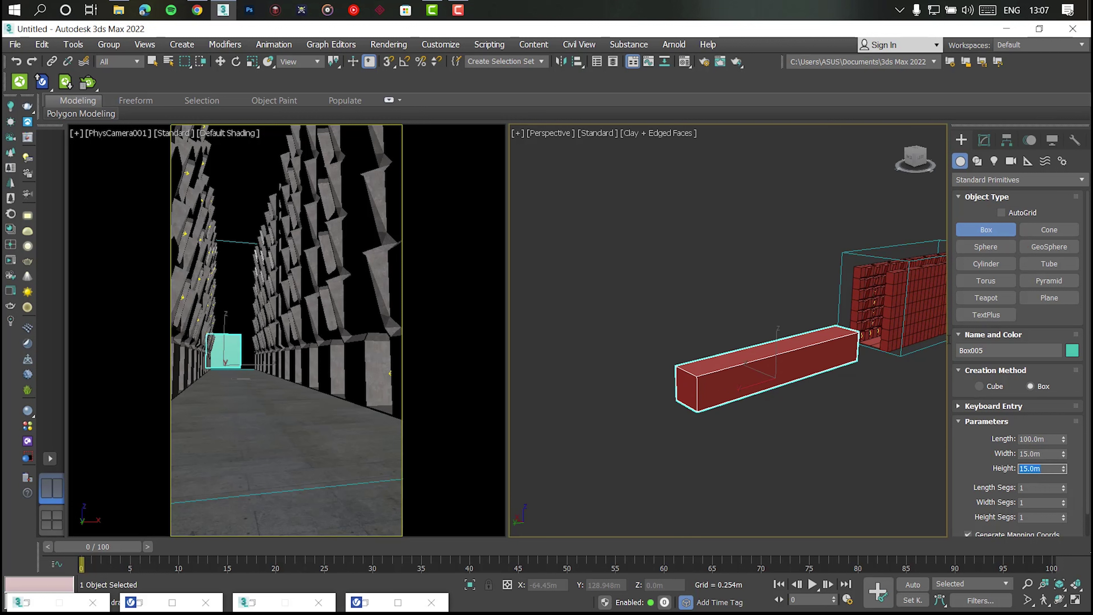
mouse_move(818, 378)
middle_mouse_down("alt")
mouse_move(829, 371)
mouse_move(788, 347)
middle_mouse_up("alt")
Convert the box to an Editable Poly and add an OpenSubdiv modifier
right_click(808, 363)
left_click(985, 140)
right_click(788, 346)
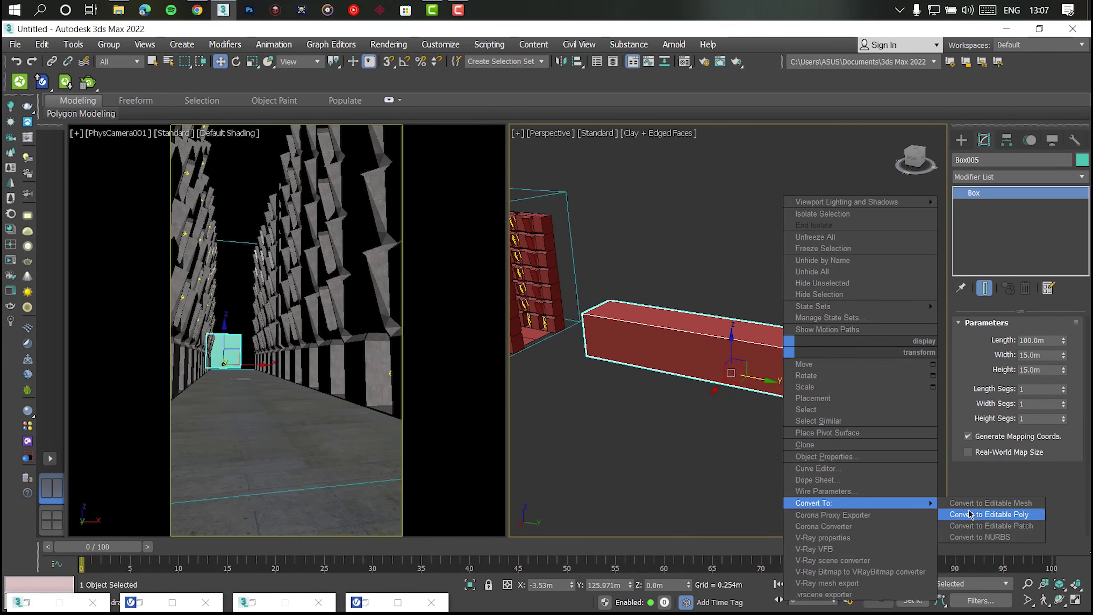
left_click(990, 515)
left_click(1021, 177)
type("open")
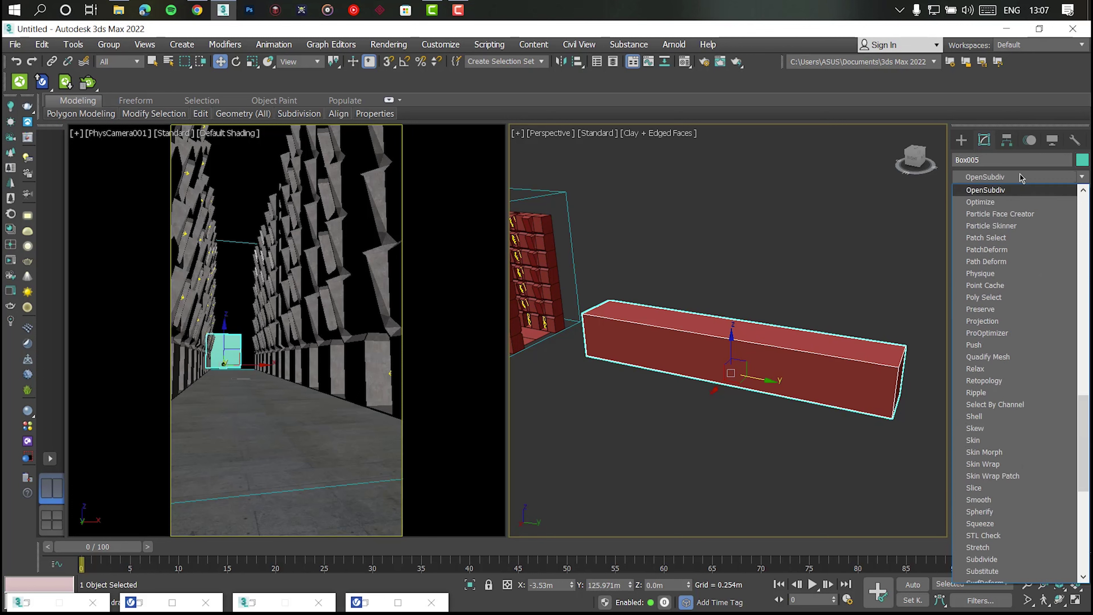
key("Return")
With the smoothed result shown, connect selected edges into pinched edge loops
left_click(1007, 205)
left_click(995, 339)
left_click(985, 288)
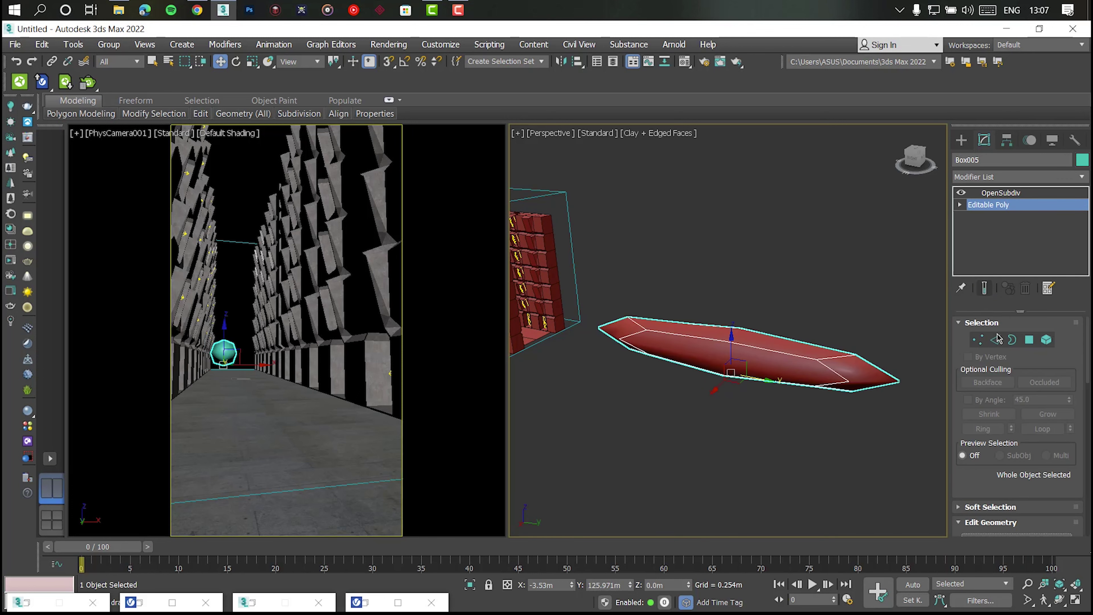
scroll(1044, 446, "down", 3)
left_click(1067, 484)
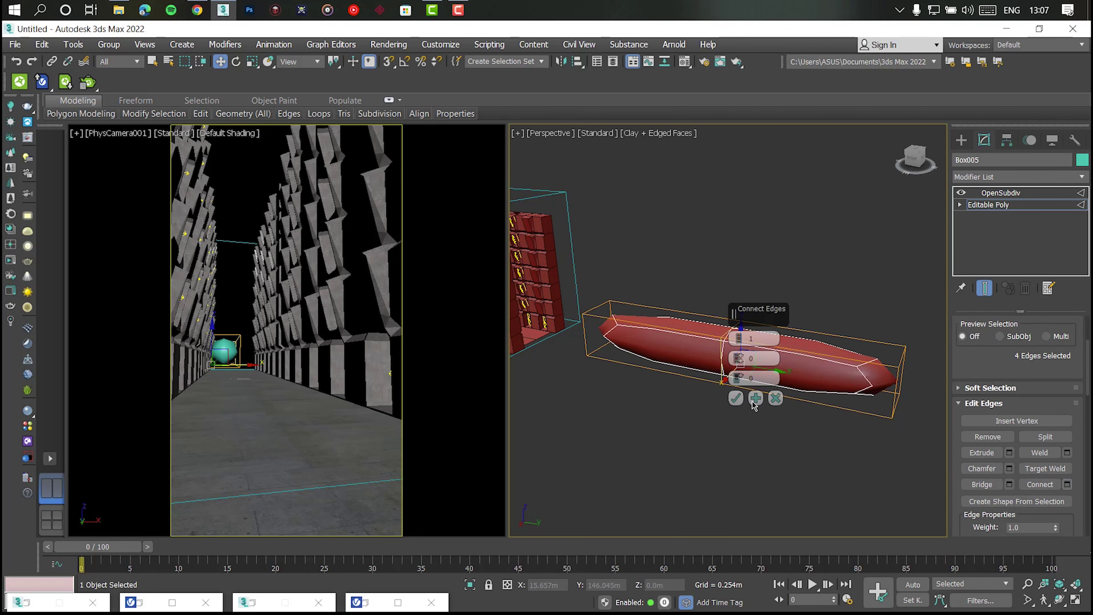
left_click_drag(738, 359, 736, 209)
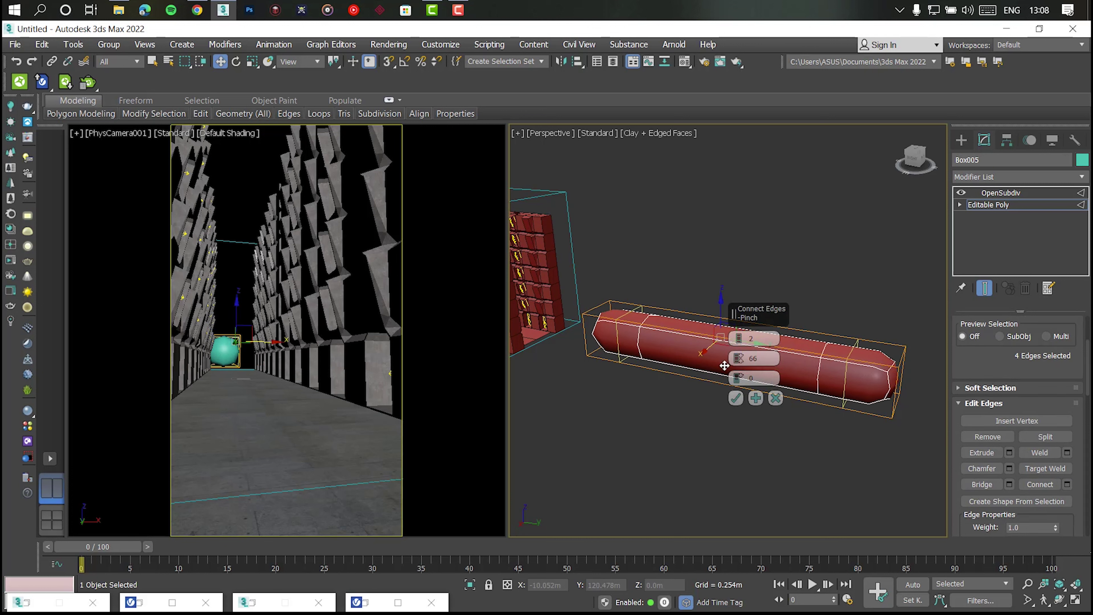
left_click(736, 398)
mouse_move(612, 420)
middle_mouse_down("alt")
mouse_move(655, 427)
mouse_move(764, 312)
middle_mouse_up("alt")
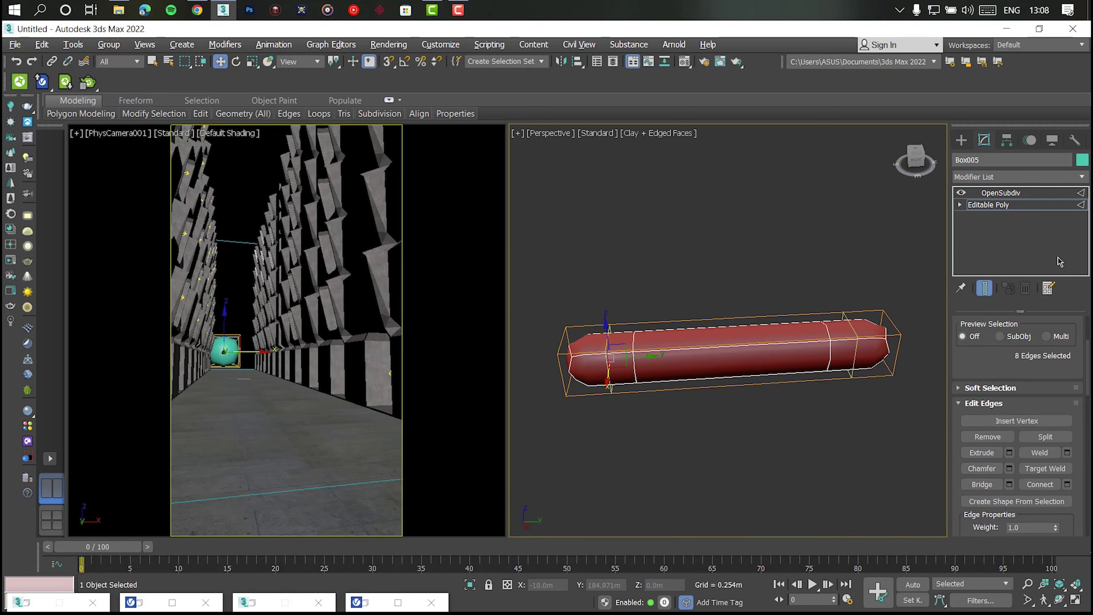
Hide the smoothed preview and deselect several edges, leaving only the ones to connect
left_click(984, 287)
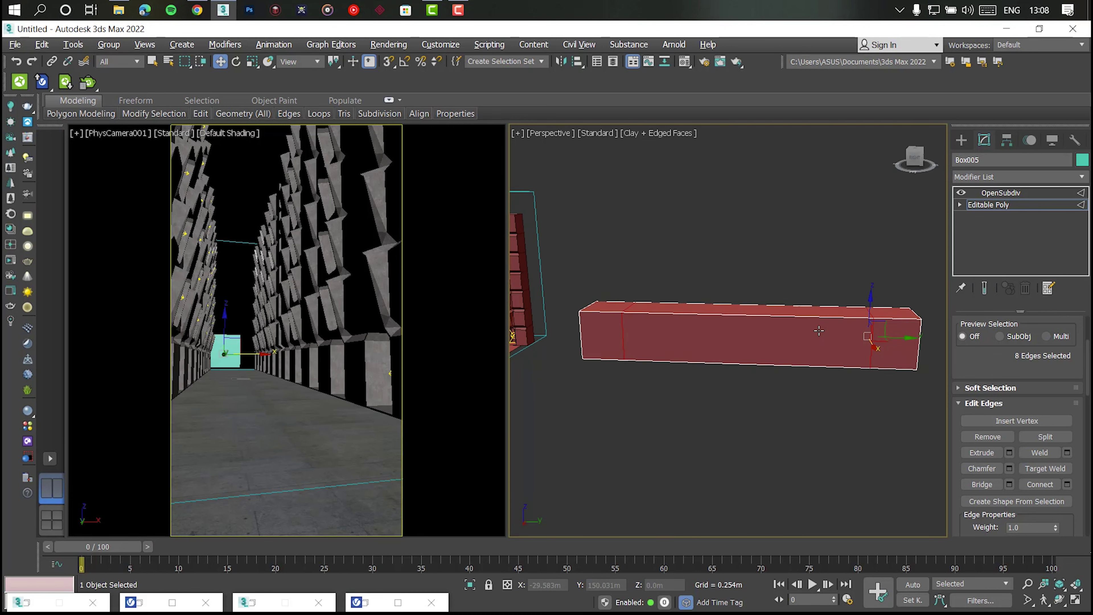
middle_click_drag(759, 335, 714, 370, "alt")
scroll(860, 365, "up", 5)
left_click(860, 365, "alt")
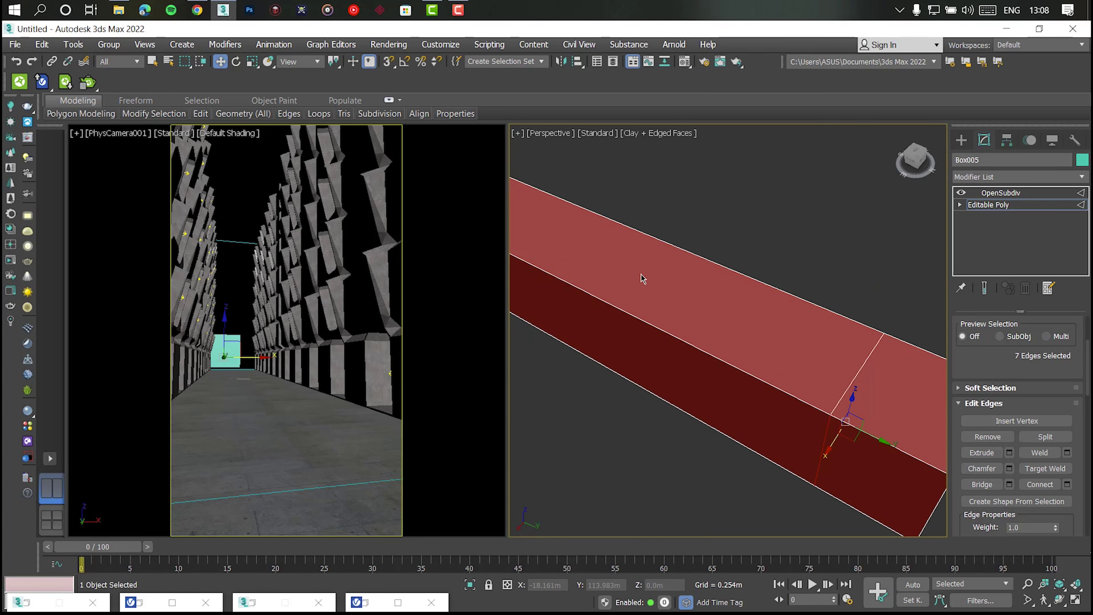
scroll(641, 277, "down", 5)
scroll(602, 276, "down", 5)
middle_click_drag(603, 302, 625, 339, "alt")
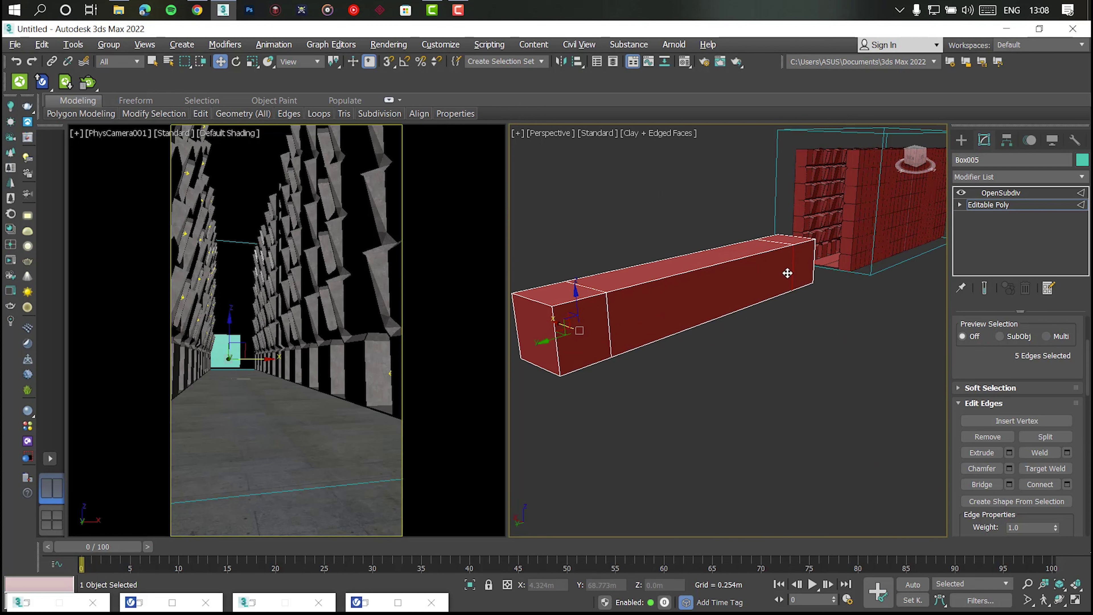
left_click(611, 329, "alt")
middle_click_drag(717, 292, 613, 242, "alt")
left_click(741, 354, "alt")
middle_click_drag(741, 355, 720, 385, "alt")
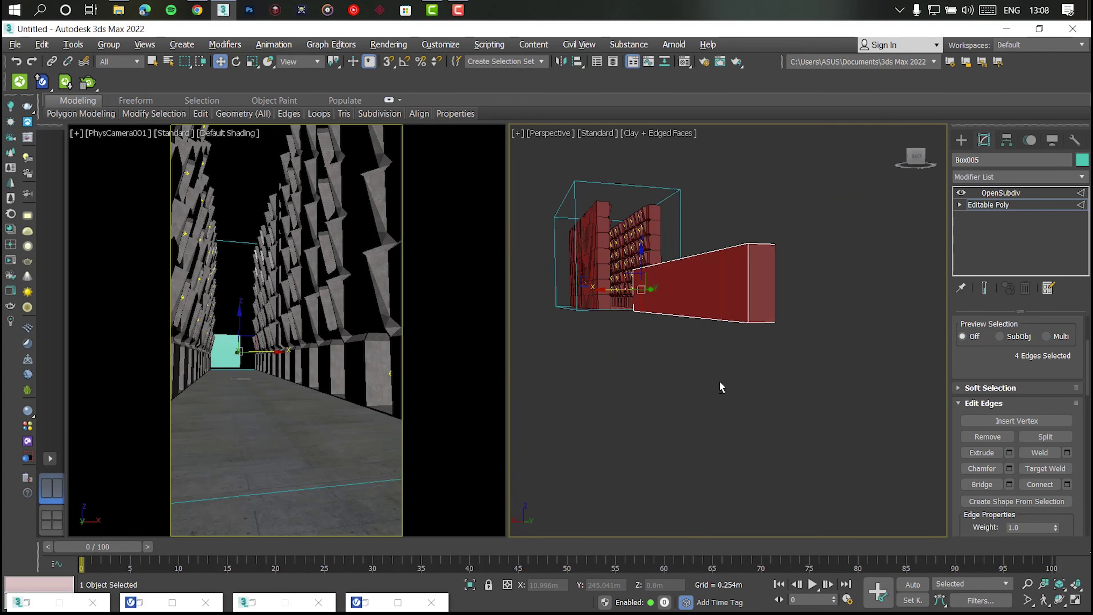
key("z")
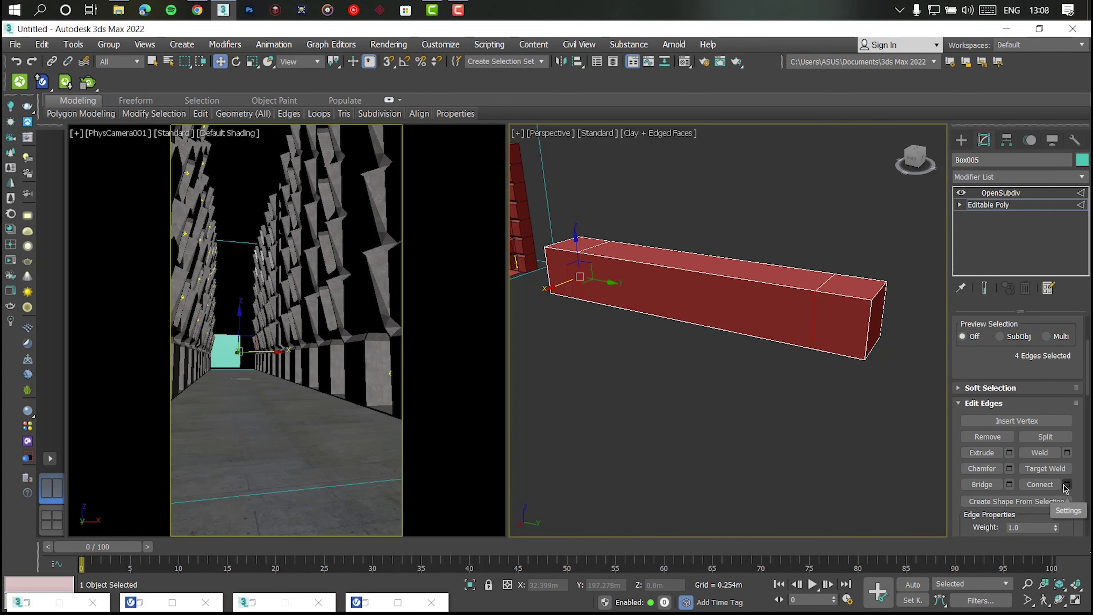
Connect the remaining edges into new loops with adjusted slide and pinch
left_click(1066, 484)
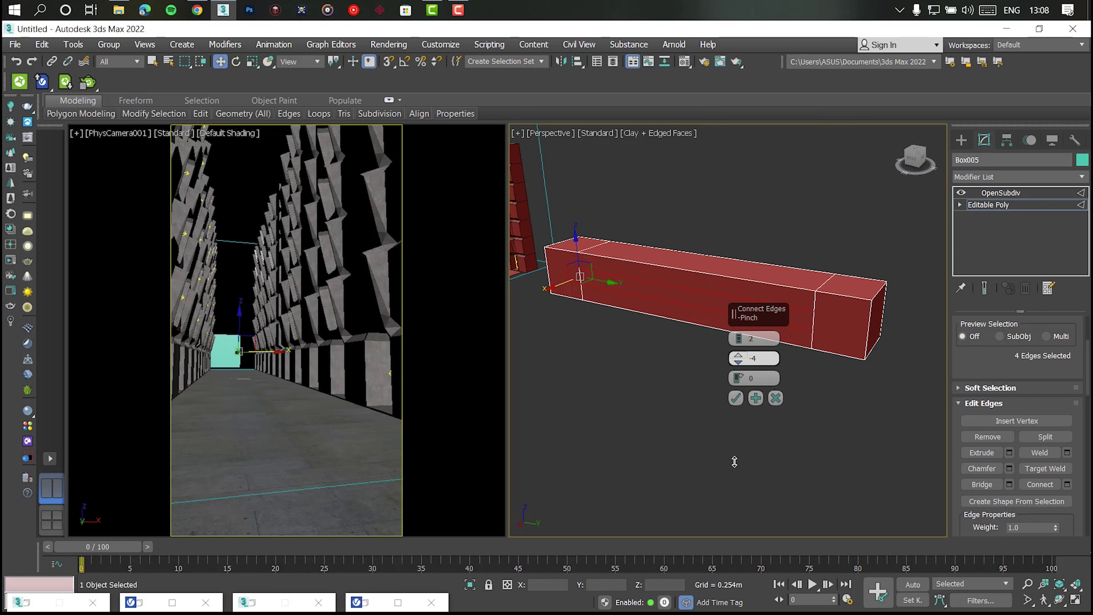
left_click(735, 398)
left_click(1067, 484)
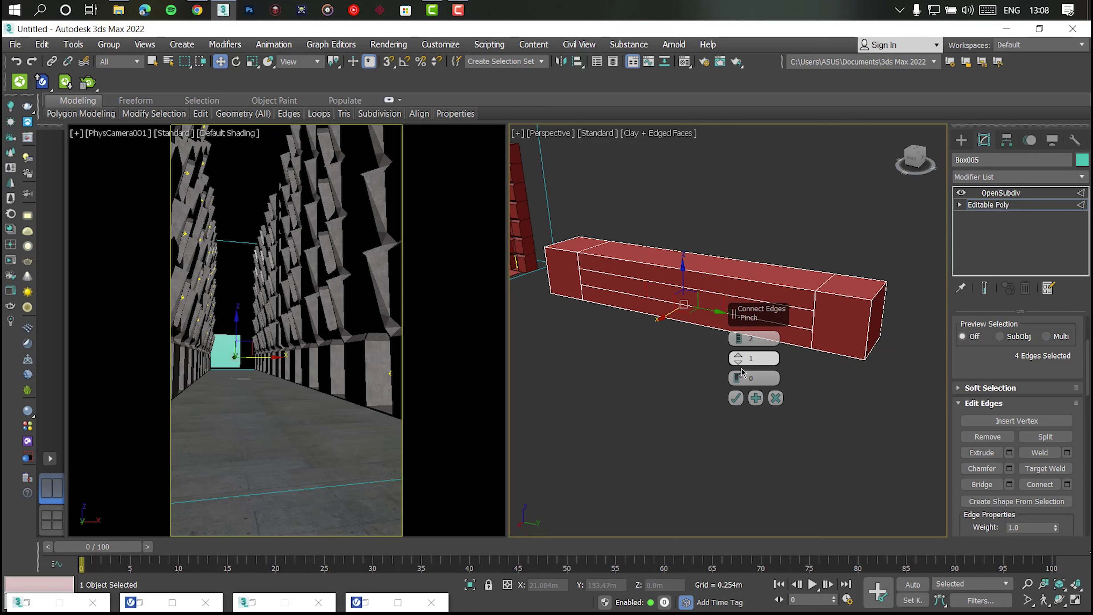
left_click_drag(737, 378, 735, 304)
left_click_drag(738, 358, 740, 317)
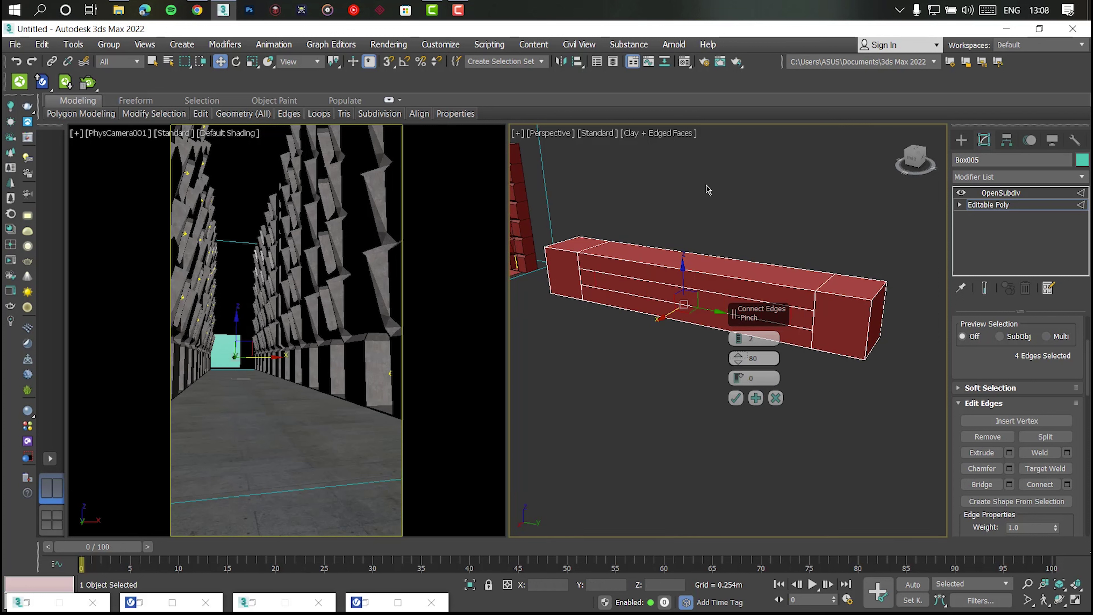
left_click(735, 398)
scroll(809, 321, "up", 5)
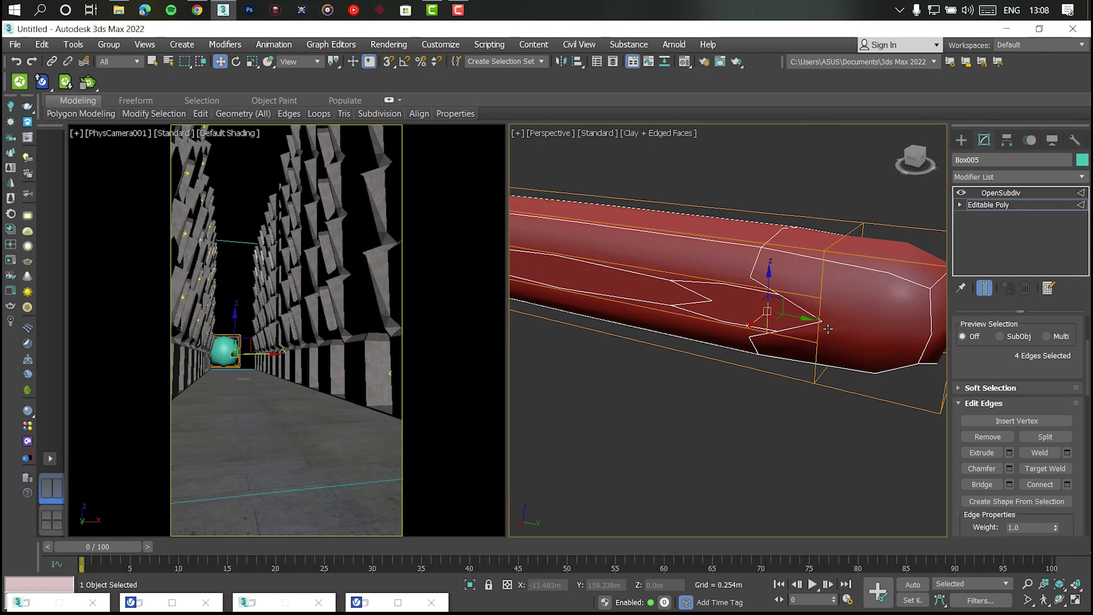
key("4")
scroll(828, 328, "down", 5)
Extrude four side polygons of Box005 about 50 m outward into long limbs
scroll(602, 318, "down", 3)
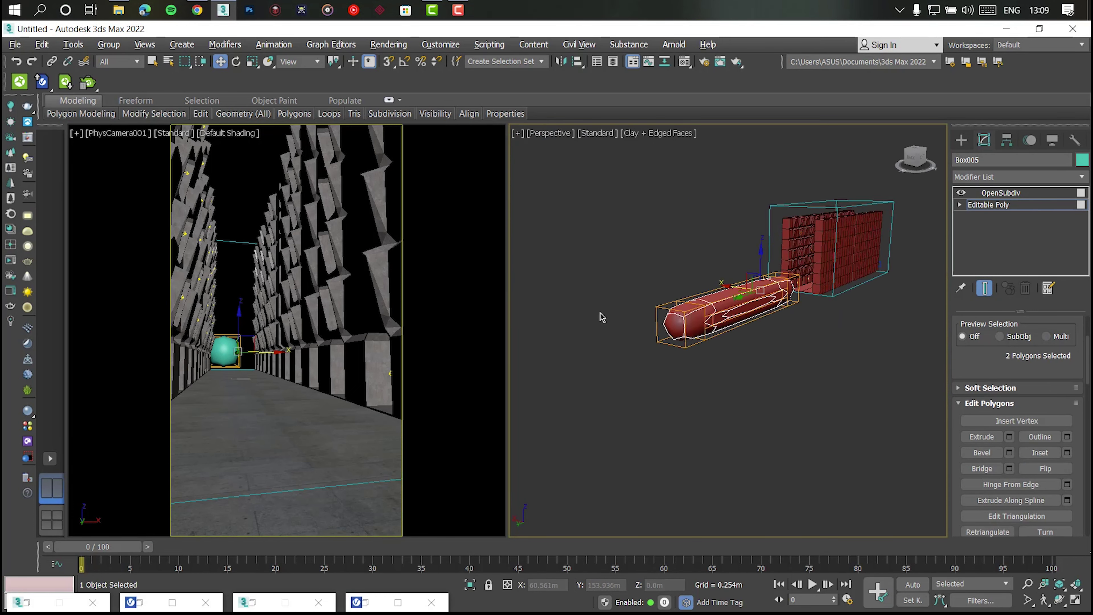
scroll(602, 318, "up", 4)
middle_click_drag(673, 314, 630, 324)
left_click(731, 297, "ctrl")
scroll(728, 352, "down", 4)
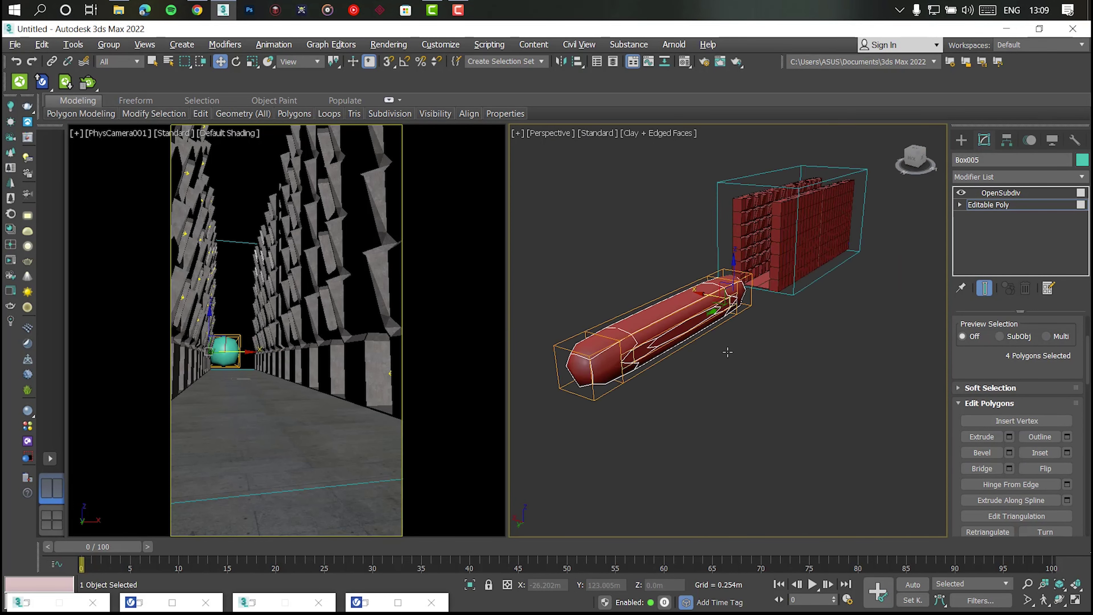
middle_click_drag(727, 352, 1007, 414, "alt")
left_click(1009, 437)
mouse_move(737, 358)
left_mouse_down()
mouse_move(834, 605)
mouse_move(750, 92)
left_mouse_up()
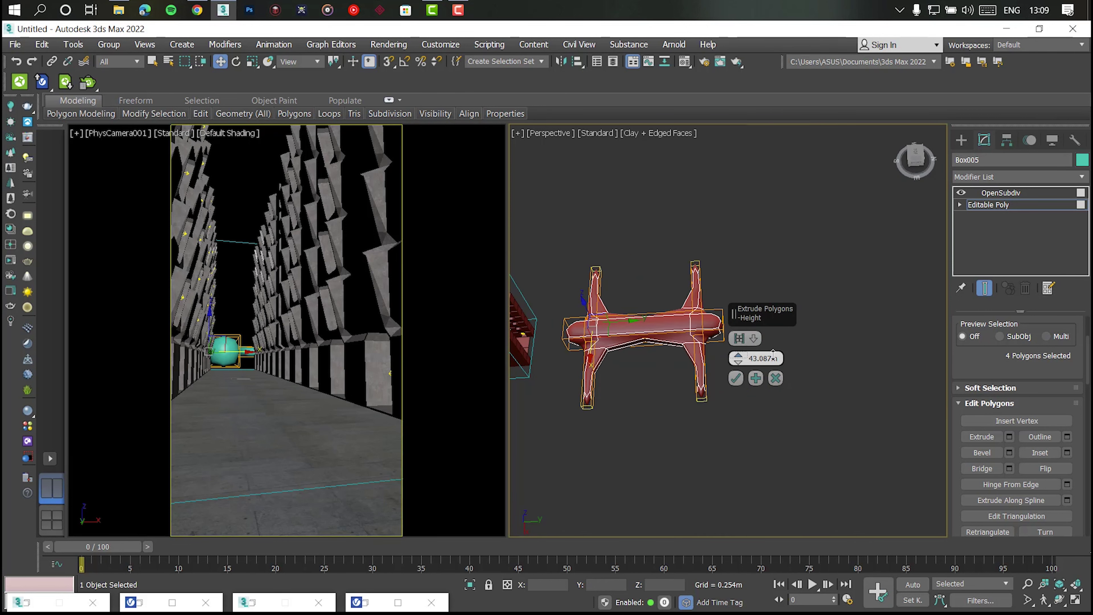
mouse_move(731, 318)
middle_mouse_down("alt")
mouse_move(653, 356)
mouse_move(706, 353)
middle_mouse_up("alt")
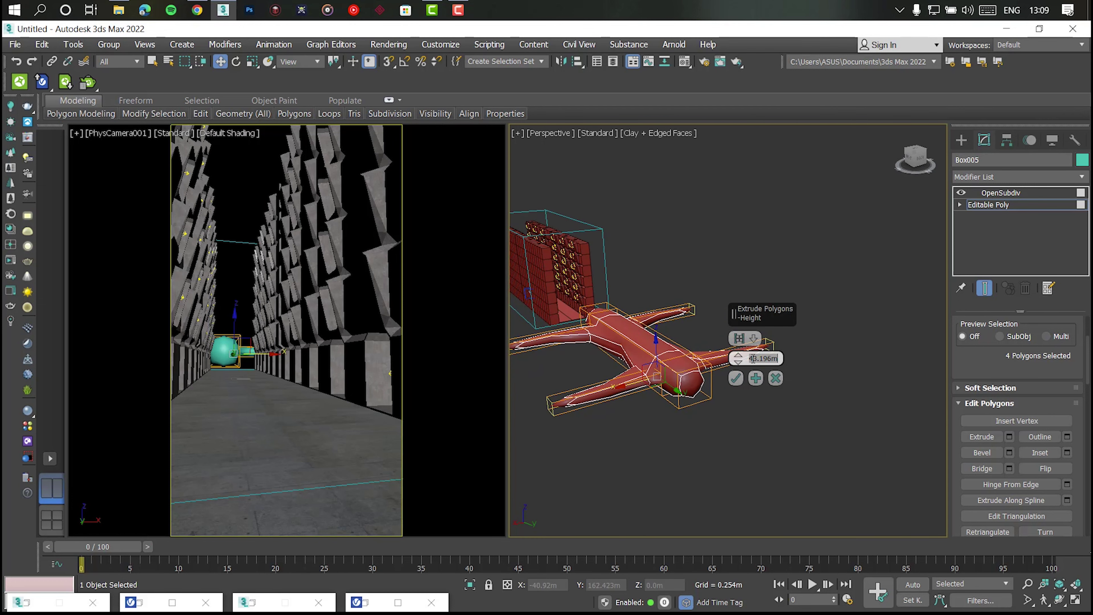
key("Return")
middle_click_drag(778, 356, 709, 382, "alt")
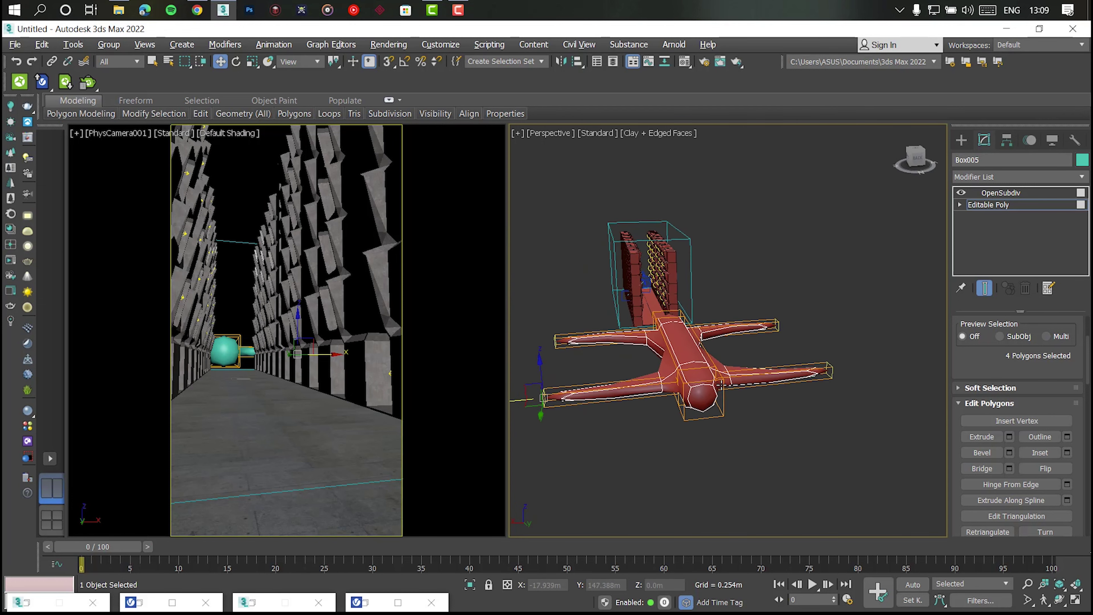
Connect new edges across the limb edge rings and raise them to form joints
key("2")
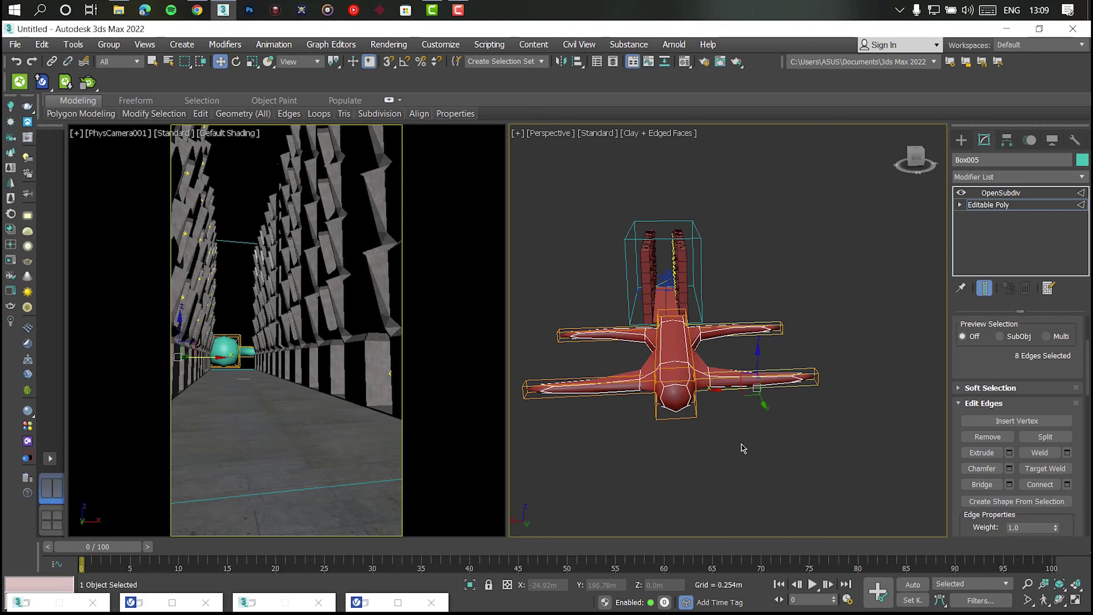
double_click(603, 335)
left_click(1066, 484)
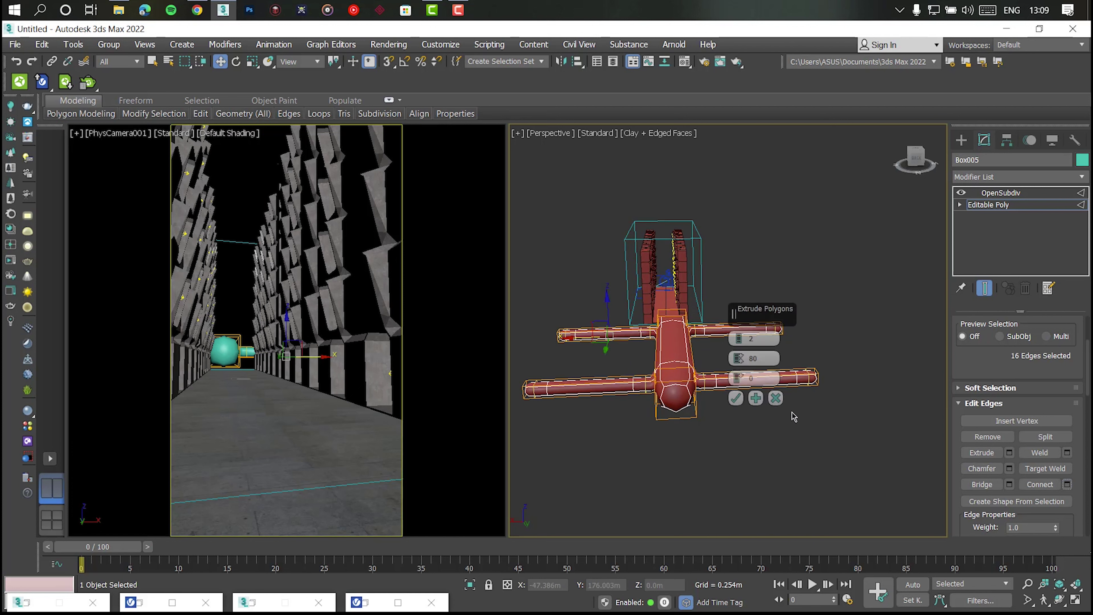
left_click(736, 398)
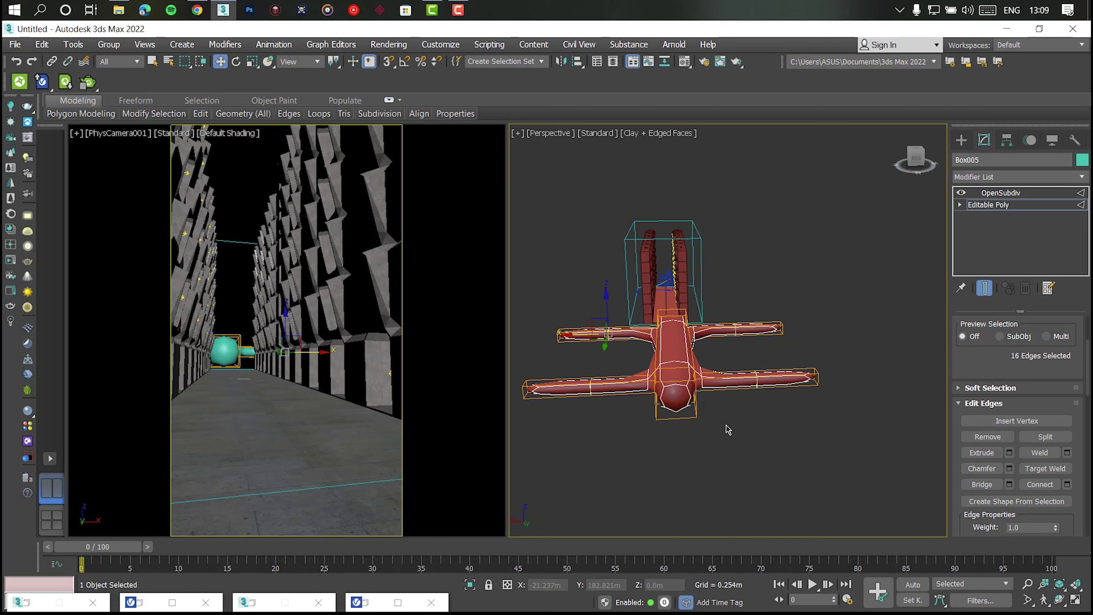
middle_click_drag(725, 431, 685, 427, "alt")
left_click_drag(610, 300, 606, 273)
mouse_move(607, 273)
middle_mouse_down("alt")
mouse_move(667, 378)
mouse_move(688, 379)
middle_mouse_up("alt")
mouse_move(595, 270)
middle_mouse_down("alt")
mouse_move(562, 280)
mouse_move(813, 409)
middle_mouse_up("alt")
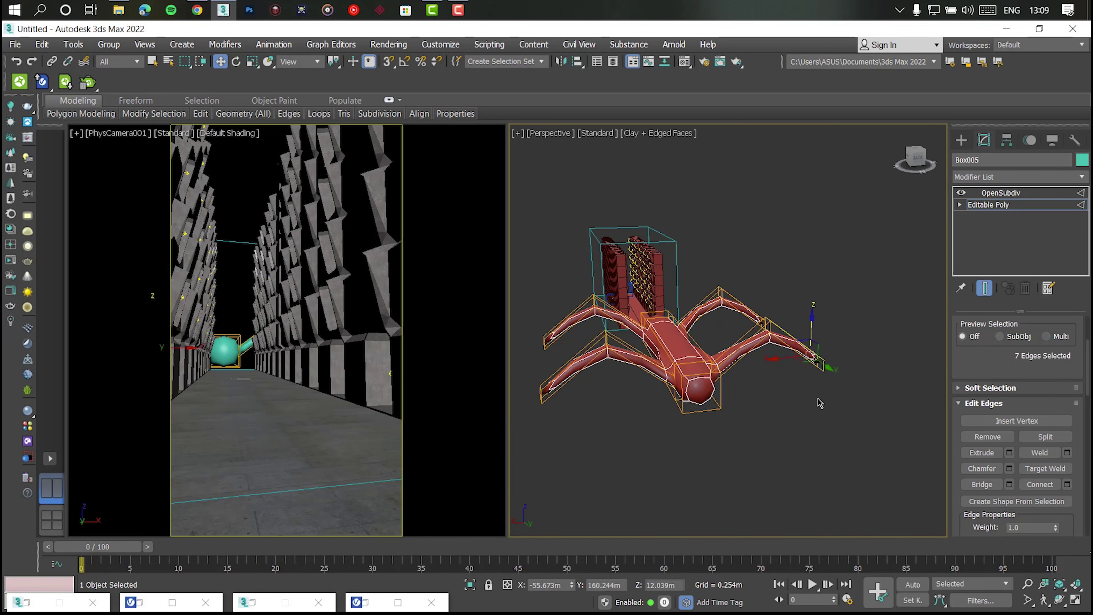
middle_click_drag(861, 343, 845, 354, "alt")
Select the leg-tip and joint vertices, then confirm the added leg edges
key("1")
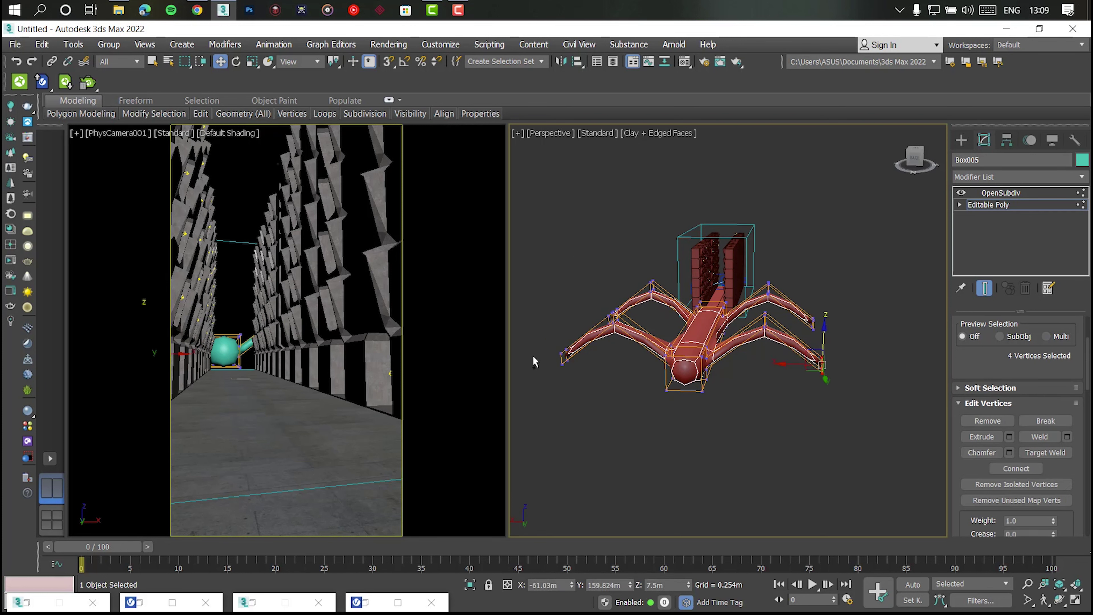
mouse_move(508, 381)
middle_mouse_down()
mouse_move(634, 403)
mouse_move(746, 391)
mouse_move(707, 401)
middle_mouse_up()
left_click_drag(823, 381, 823, 381)
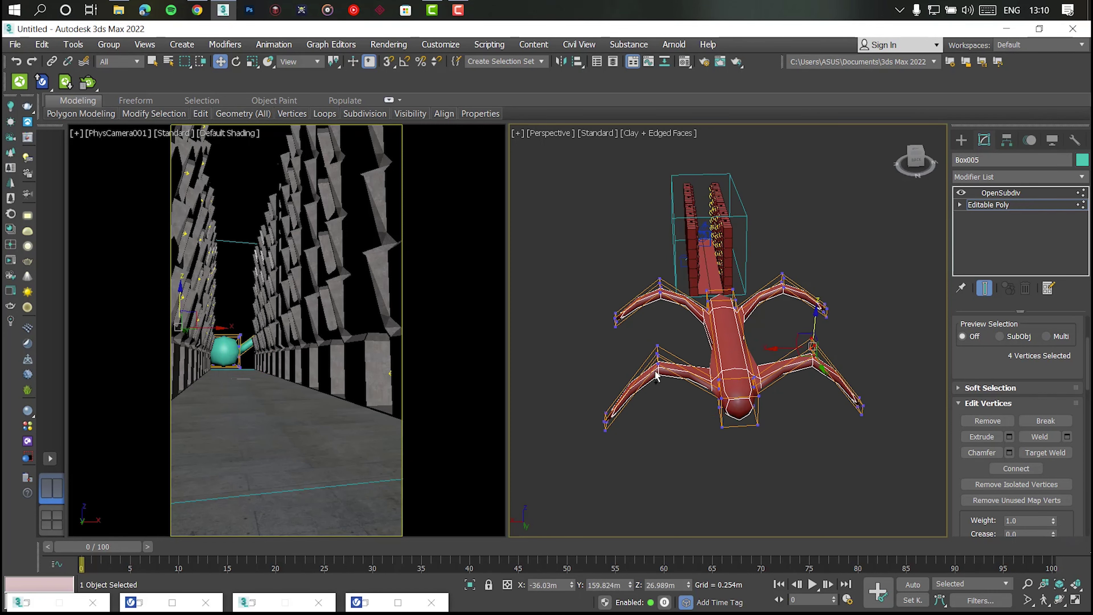
left_click_drag(674, 391, 675, 390)
mouse_move(680, 383)
middle_mouse_down("alt")
mouse_move(806, 308)
mouse_move(867, 294)
mouse_move(848, 302)
middle_mouse_up("alt")
key("2")
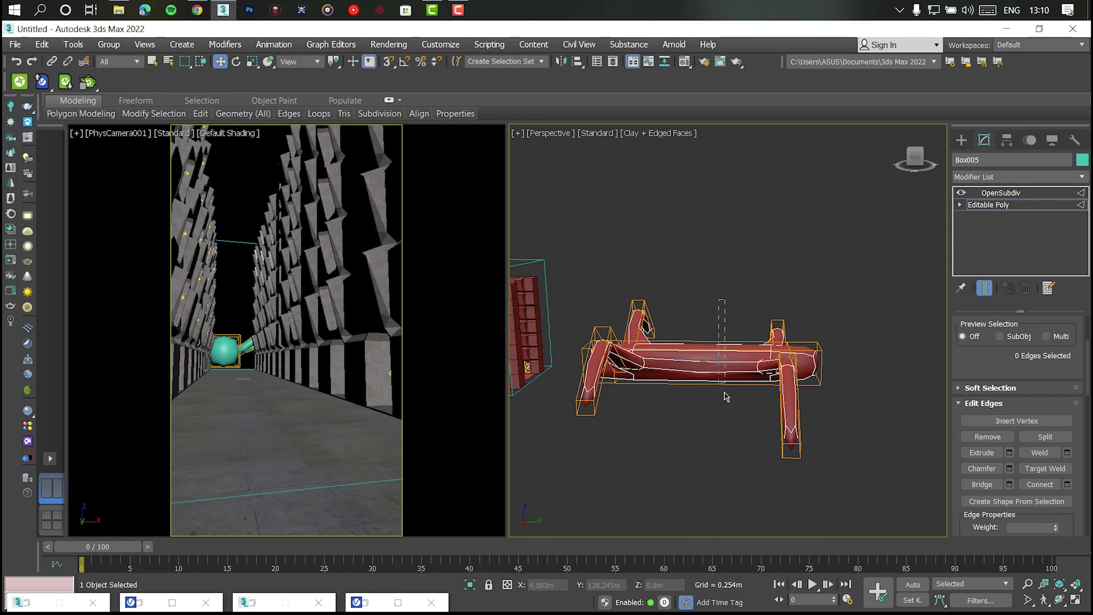
left_click(736, 399)
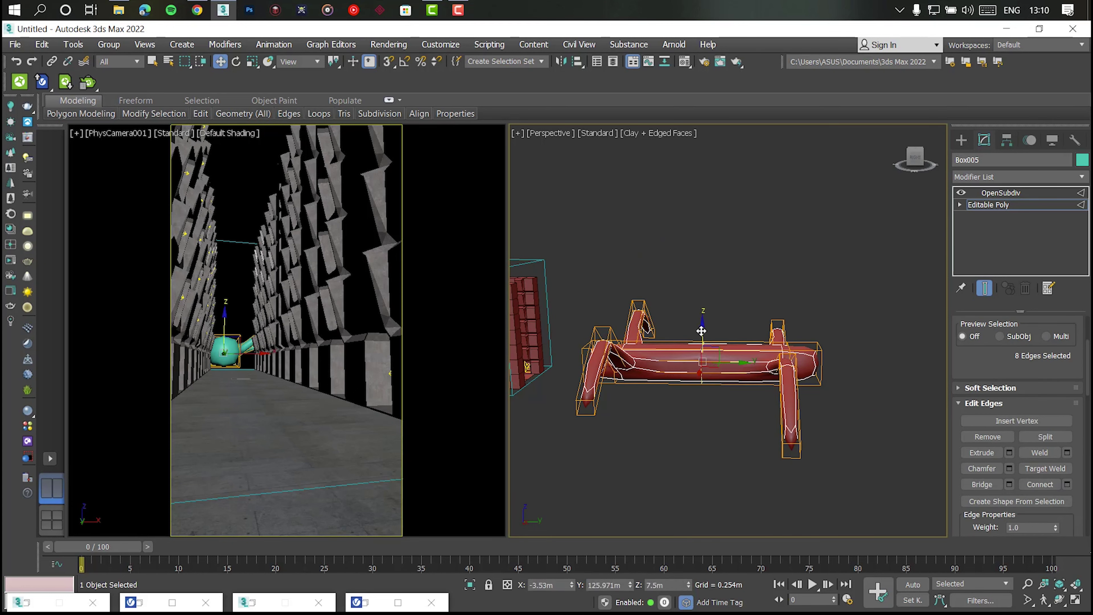
middle_click_drag(593, 315, 714, 336, "alt")
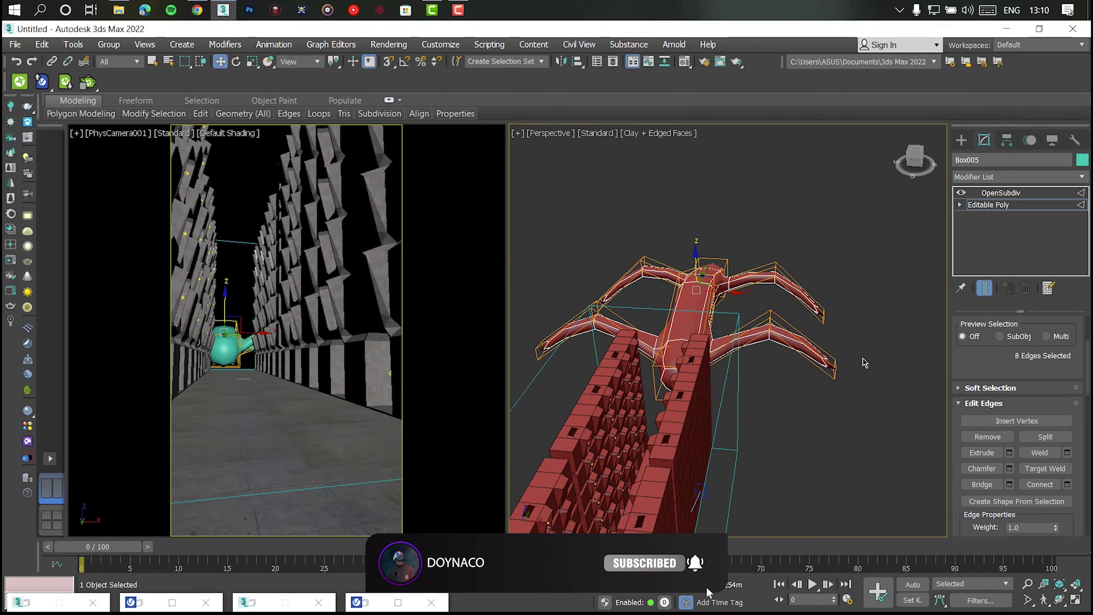
Bend the leg-tip vertices downward into angled legs and show the unsmoothed cage
key("1")
left_click_drag(518, 329, 568, 375, "ctrl")
mouse_move(568, 374)
middle_mouse_down("alt")
mouse_move(682, 322)
mouse_move(783, 302)
middle_mouse_up("alt")
scroll(731, 310, "up", 5)
scroll(757, 302, "down", 6)
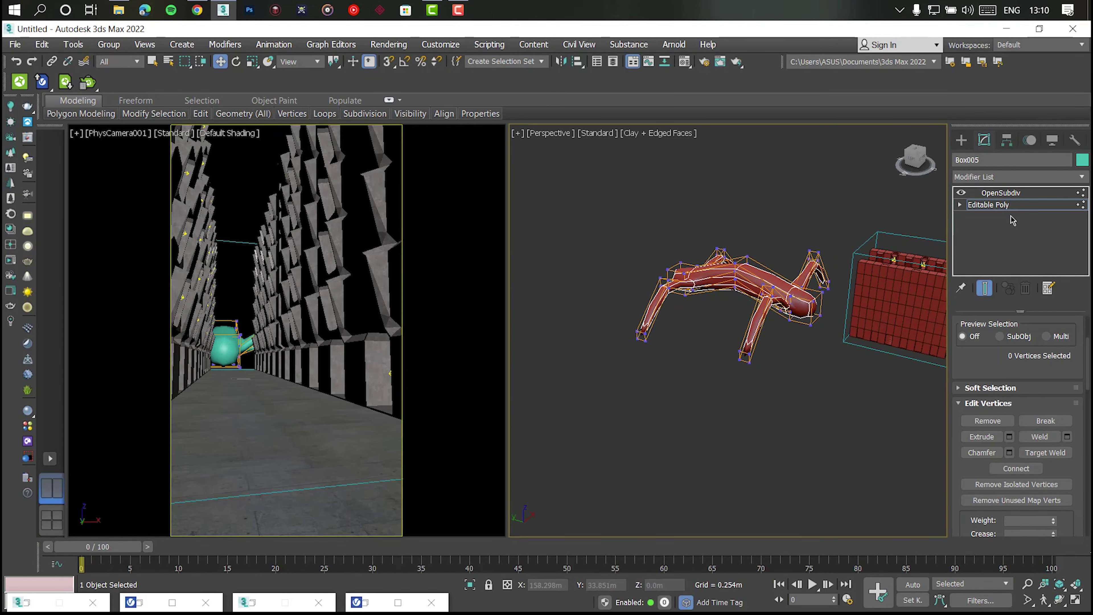
left_click(990, 204)
scroll(886, 302, "up", 6)
left_click(985, 288)
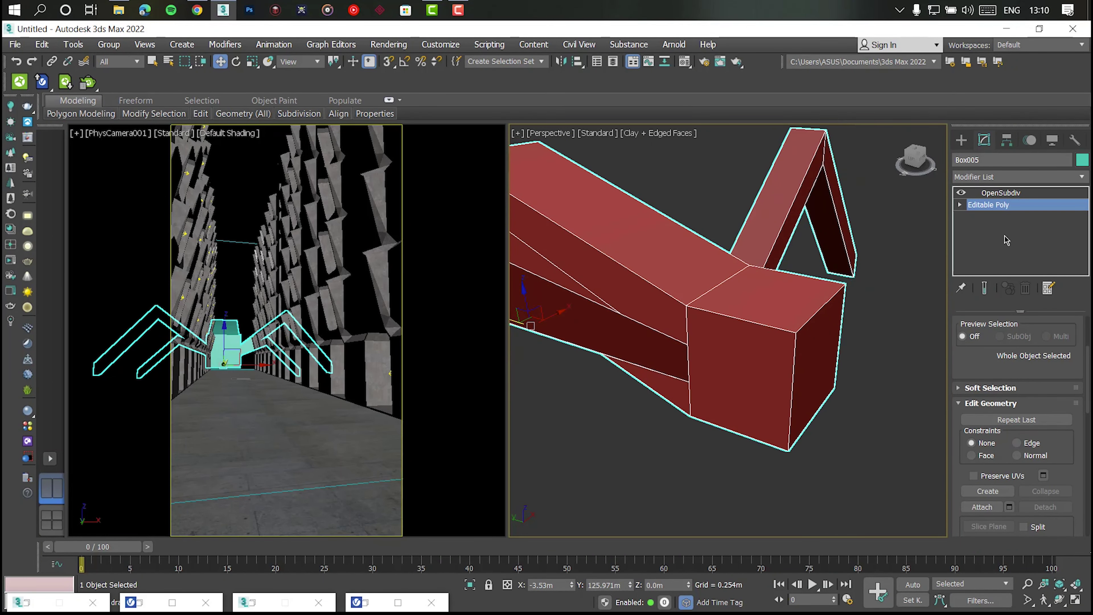
Connect two edges at the body's front end with adjusted slide and pinch
left_click(995, 340)
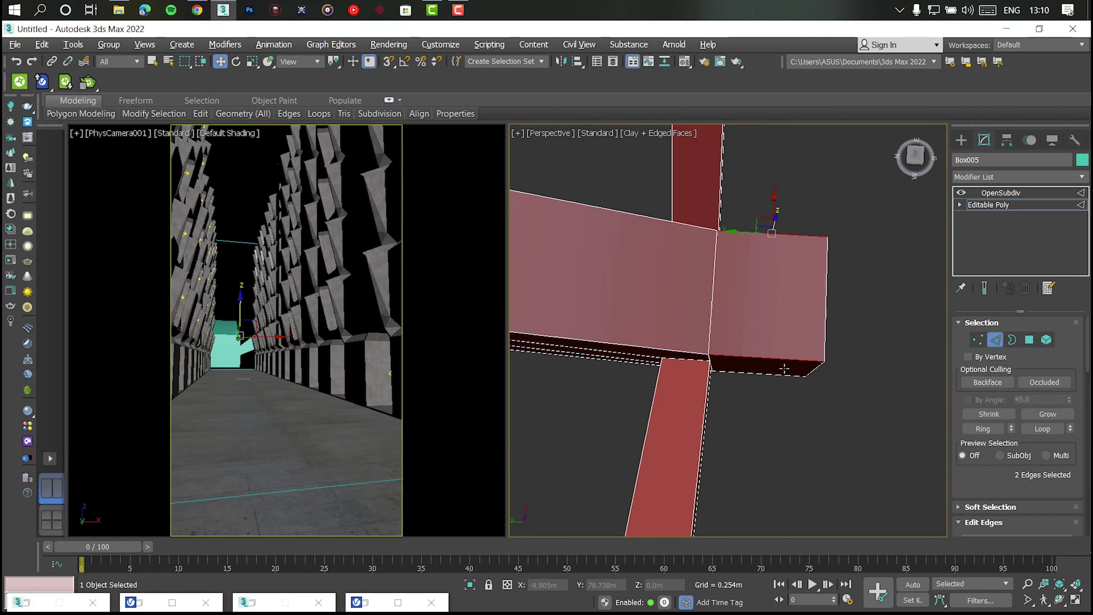
scroll(1067, 474, "down", 3)
scroll(1067, 478, "down", 2)
left_click(1067, 484)
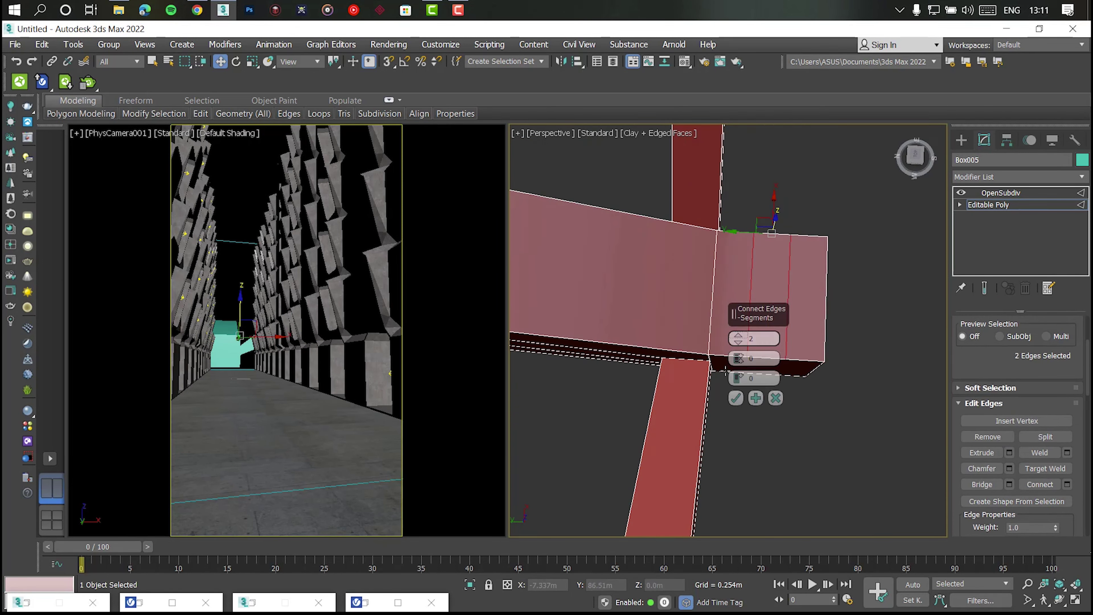
left_click_drag(738, 378, 711, 582)
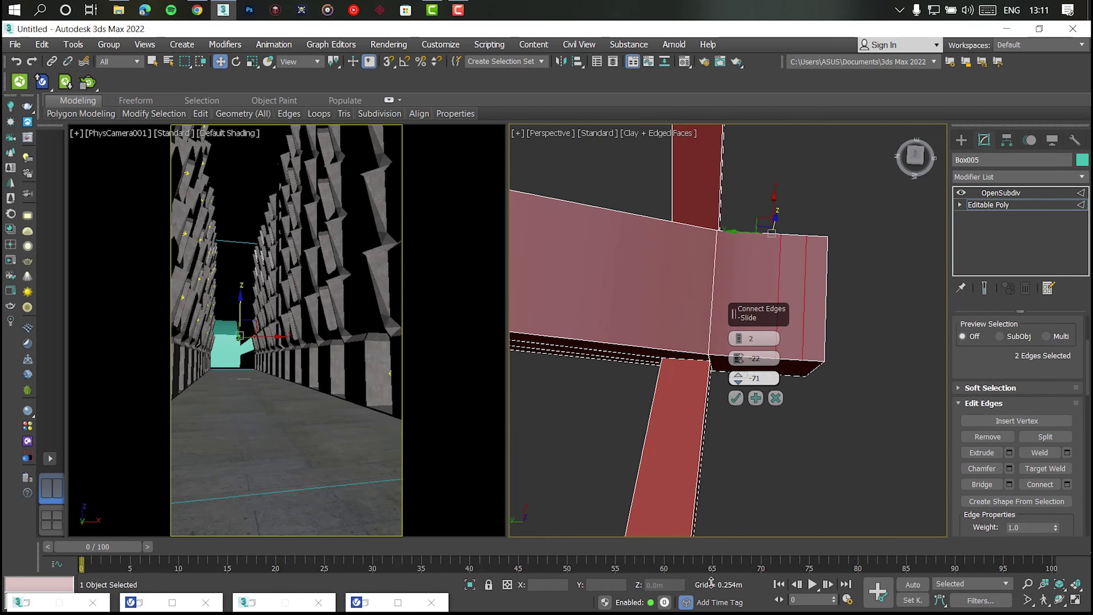
left_click_drag(746, 364, 739, 386)
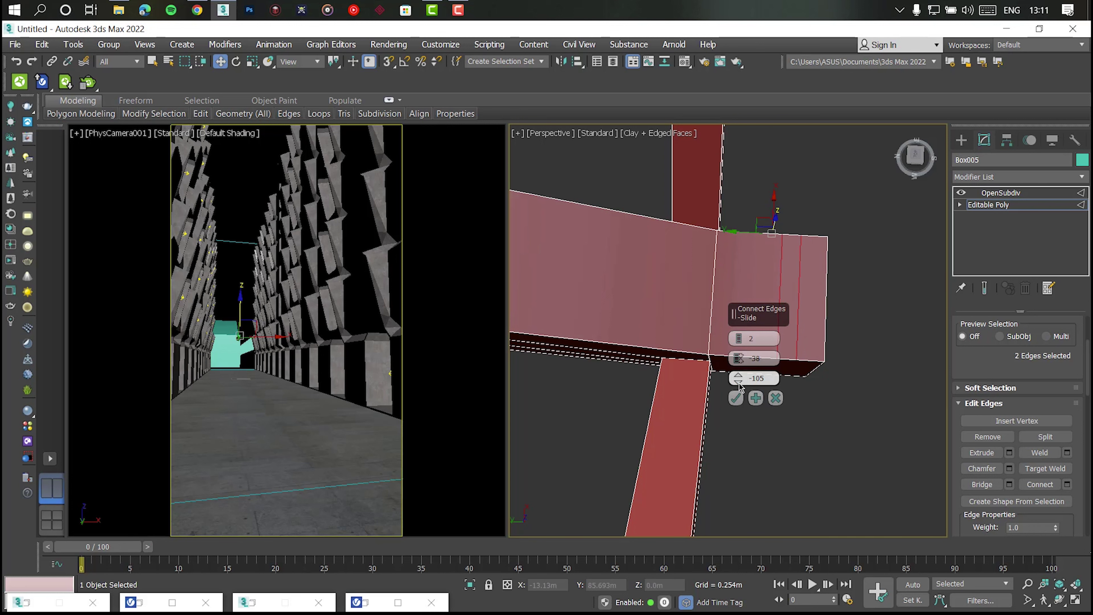
middle_click_drag(813, 398, 965, 413, "alt")
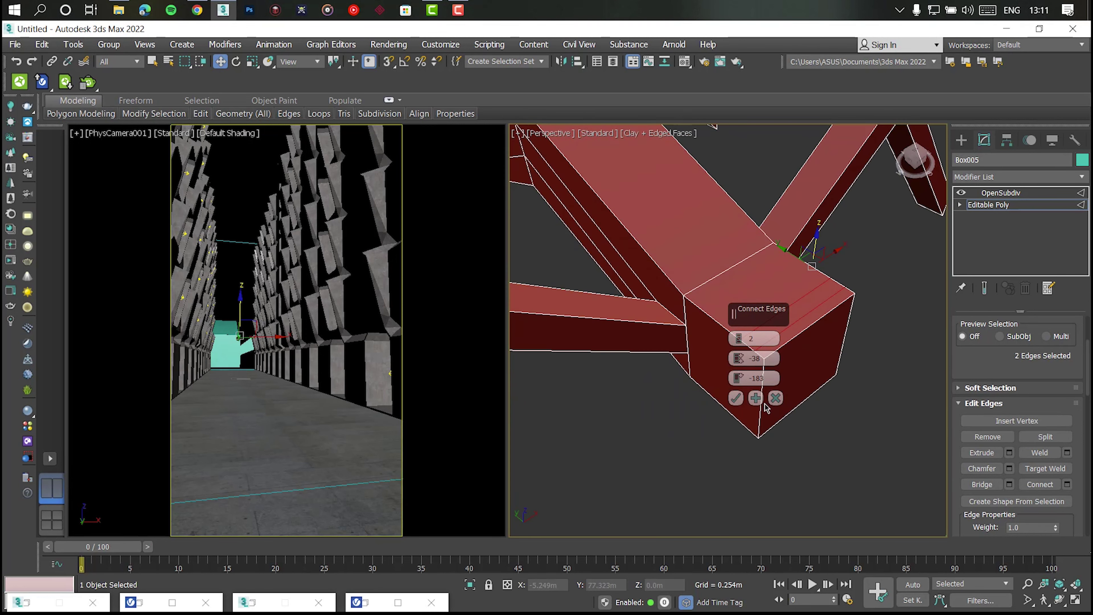
middle_click_drag(758, 310, 805, 330, "alt")
scroll(755, 364, "up", 3)
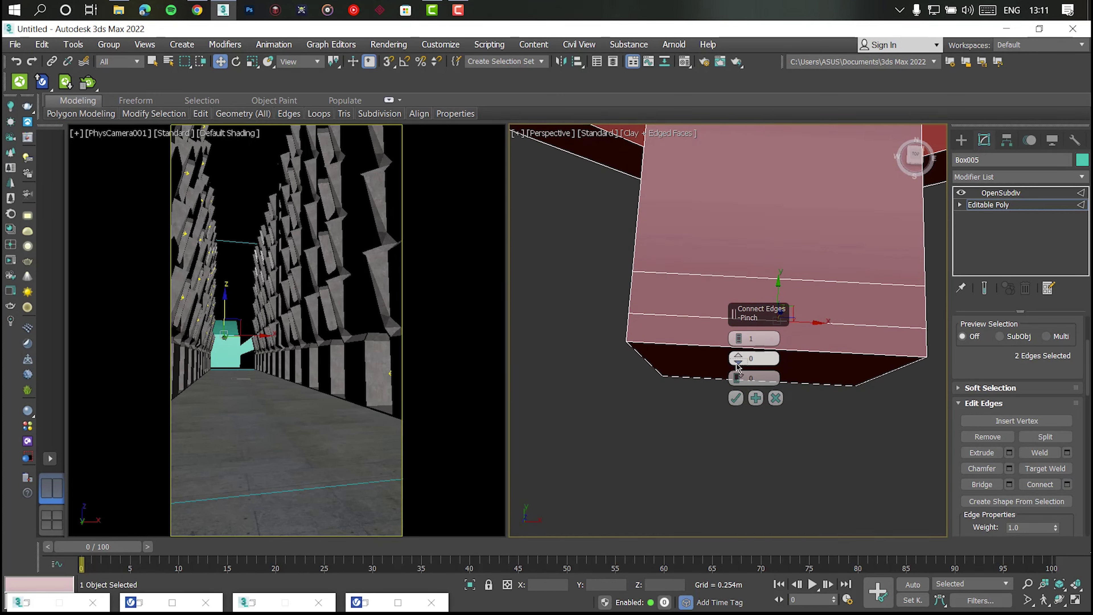
middle_click_drag(738, 366, 652, 363)
Connect the horizontal edges with 2 segments and slide reset to 0
left_click(738, 336)
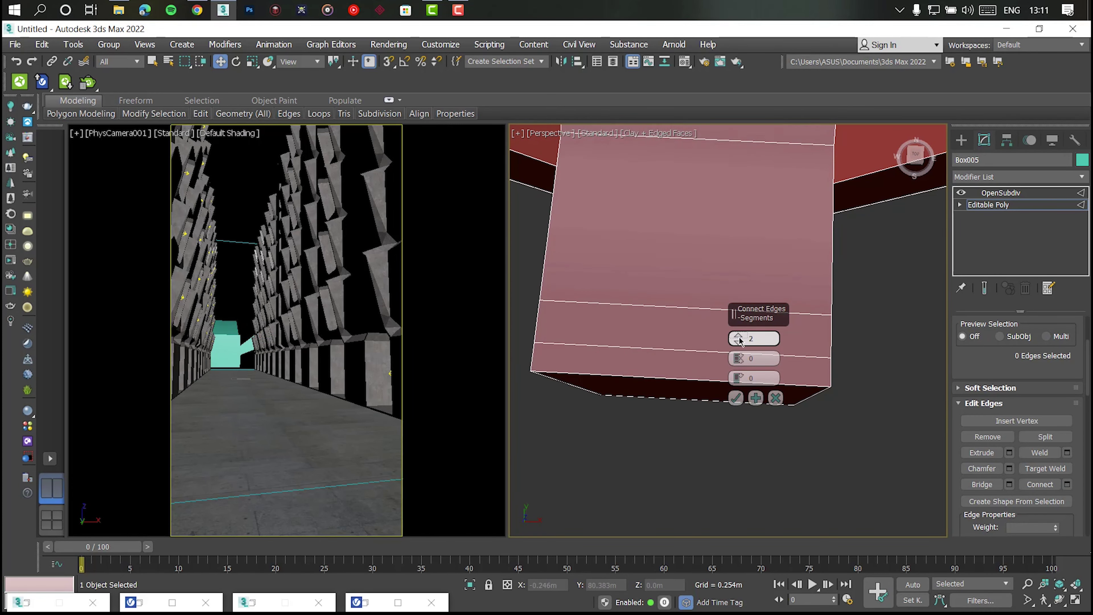
left_click(695, 308)
left_click(658, 349, "ctrl")
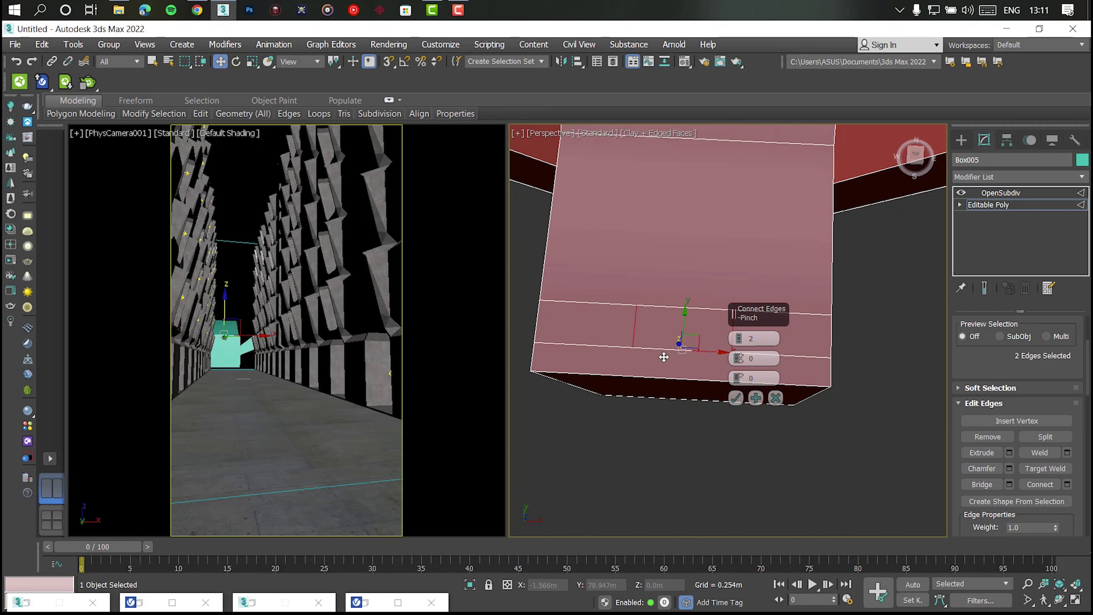
right_click(738, 355)
middle_click_drag(638, 265, 726, 281, "alt")
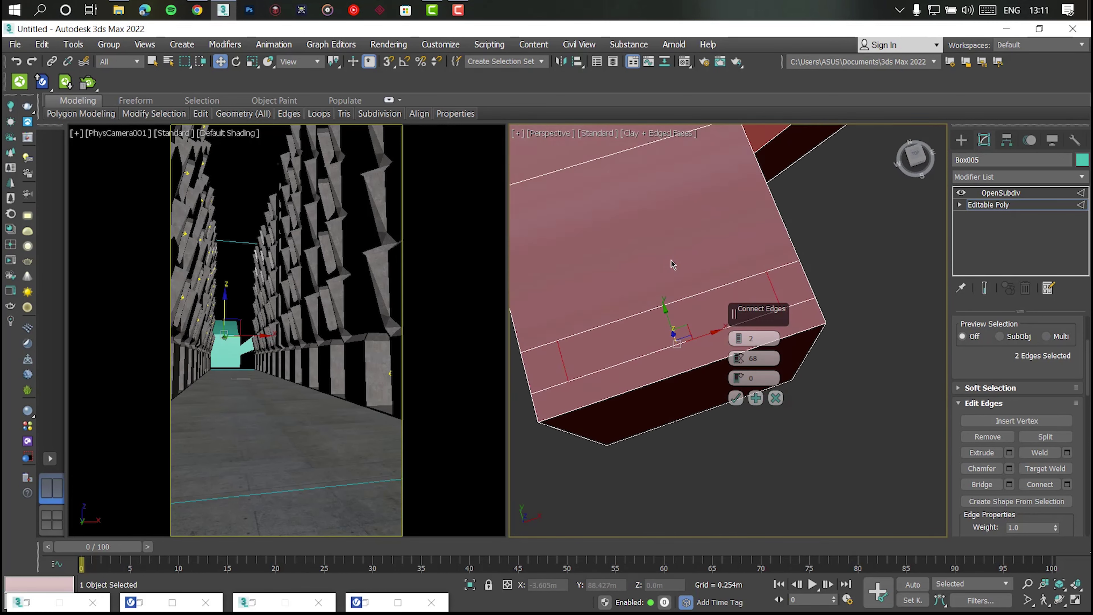
left_click(735, 399)
With smoothing back on, extrude the two top head polygons 20.0m upward as horns
key("ctrl+e")
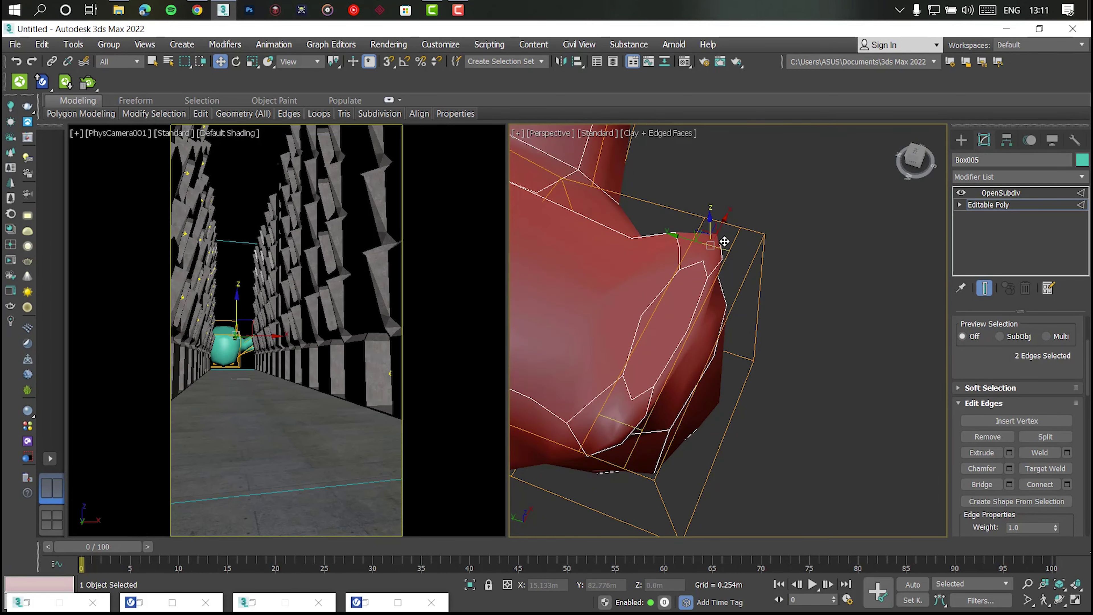
key("4")
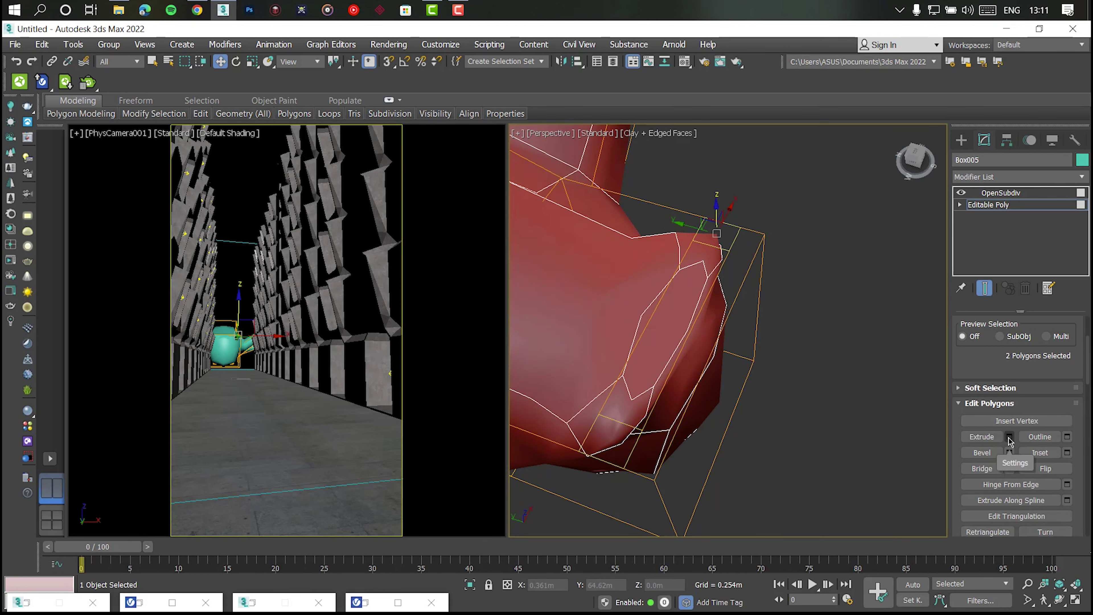
left_click(1009, 436)
scroll(744, 361, "down", 3)
left_click_drag(743, 360, 223, 556)
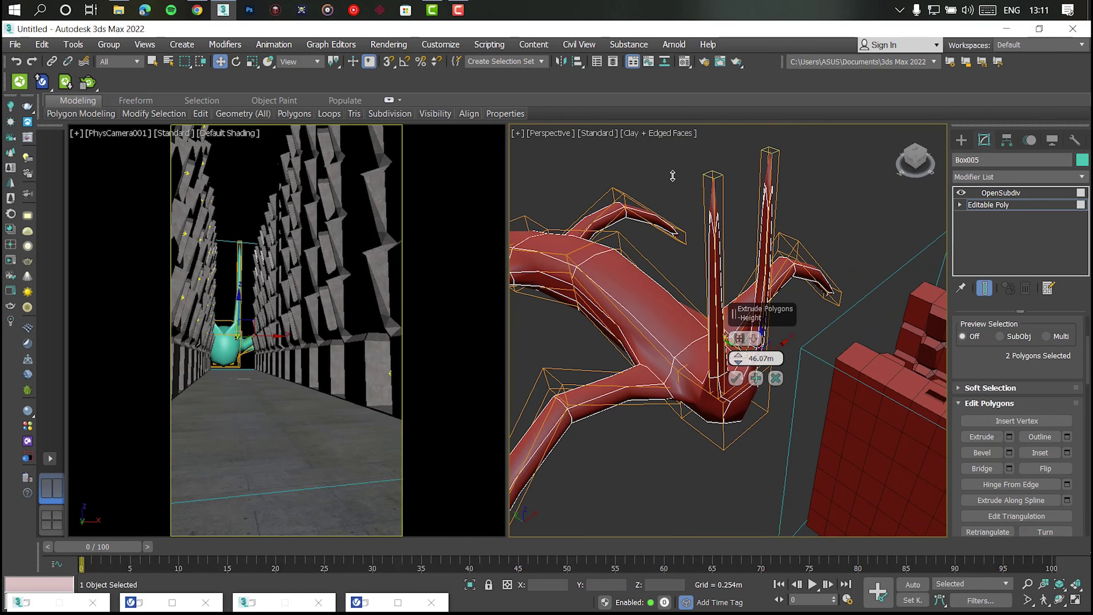
mouse_move(615, 436)
middle_mouse_down("alt")
mouse_move(632, 345)
mouse_move(731, 337)
mouse_move(767, 355)
middle_mouse_up("alt")
scroll(820, 346, "up", 2)
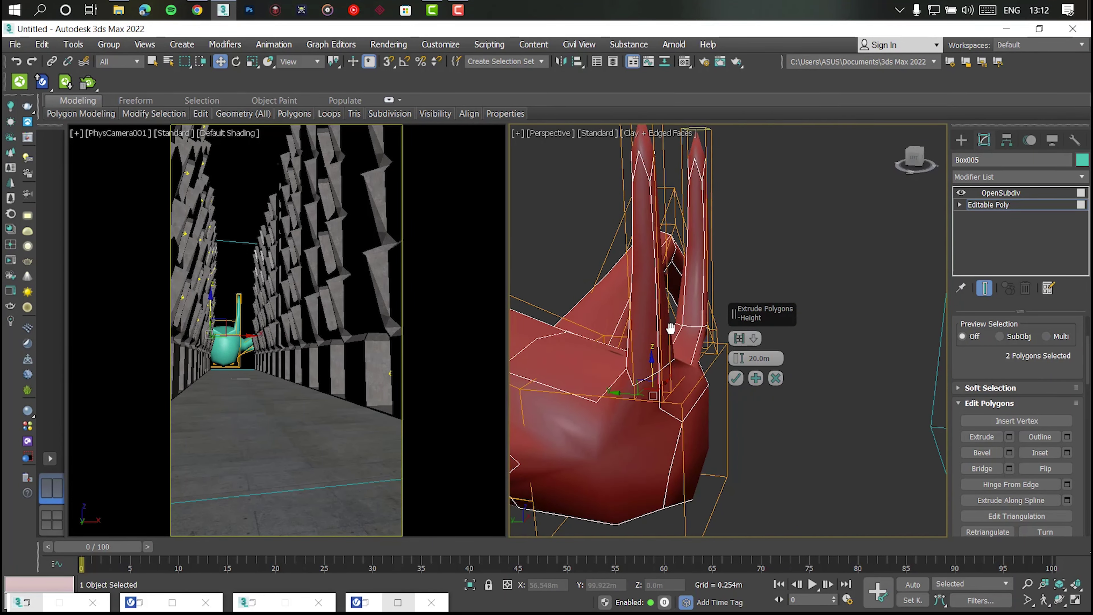
middle_click_drag(671, 324, 731, 342, "alt")
Add a pinched edge loop around the prong edge ring
key("2")
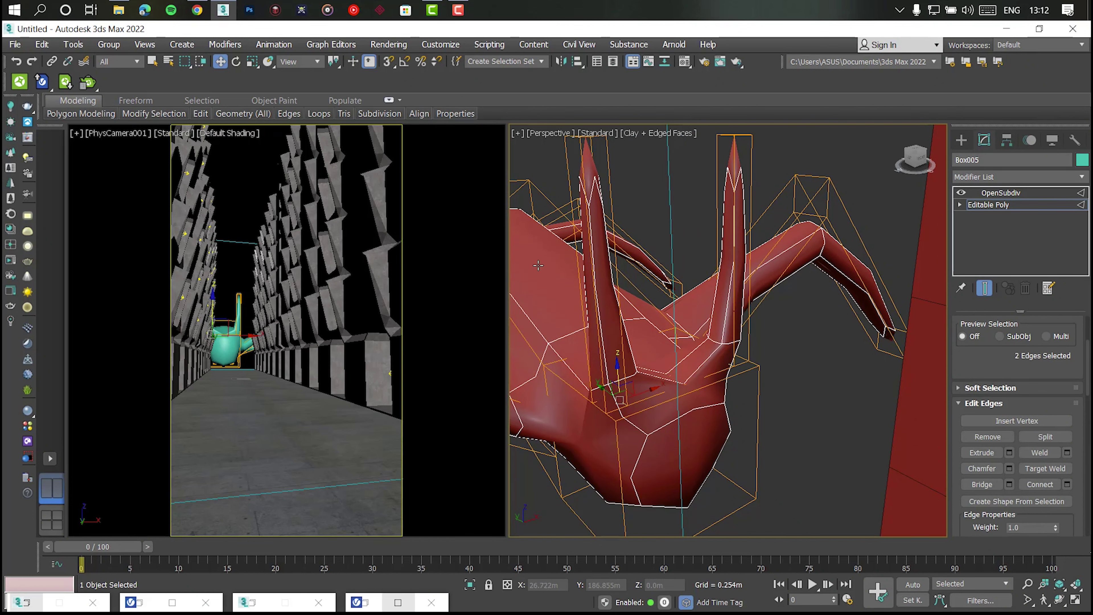
middle_click_drag(701, 295, 665, 359, "alt")
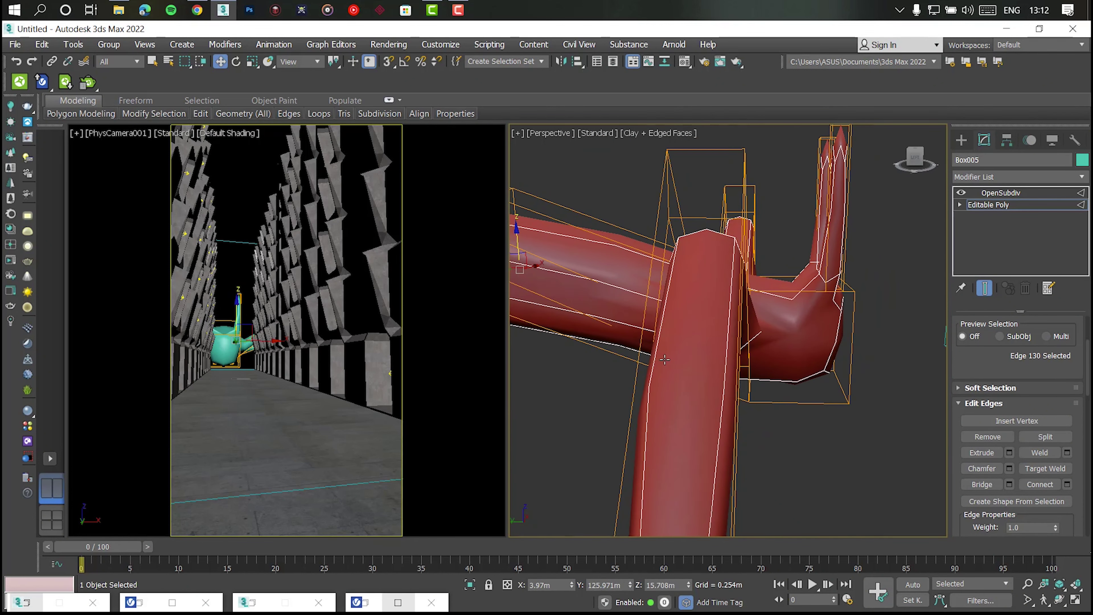
left_click_drag(812, 202, 812, 206)
left_click(1067, 484)
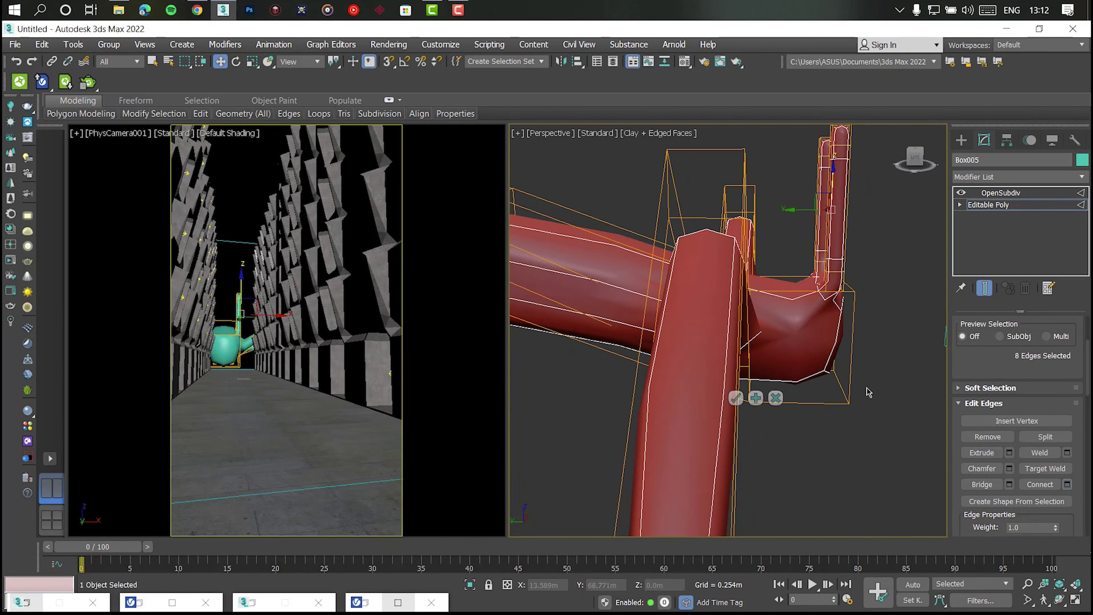
mouse_move(867, 392)
middle_mouse_down("alt")
mouse_move(737, 366)
mouse_move(775, 388)
mouse_move(839, 344)
mouse_move(854, 319)
middle_mouse_up("alt")
left_click(736, 398)
Move the prong tip vertices sideways and upward into curved horns
key("1")
left_click_drag(875, 289, 802, 307)
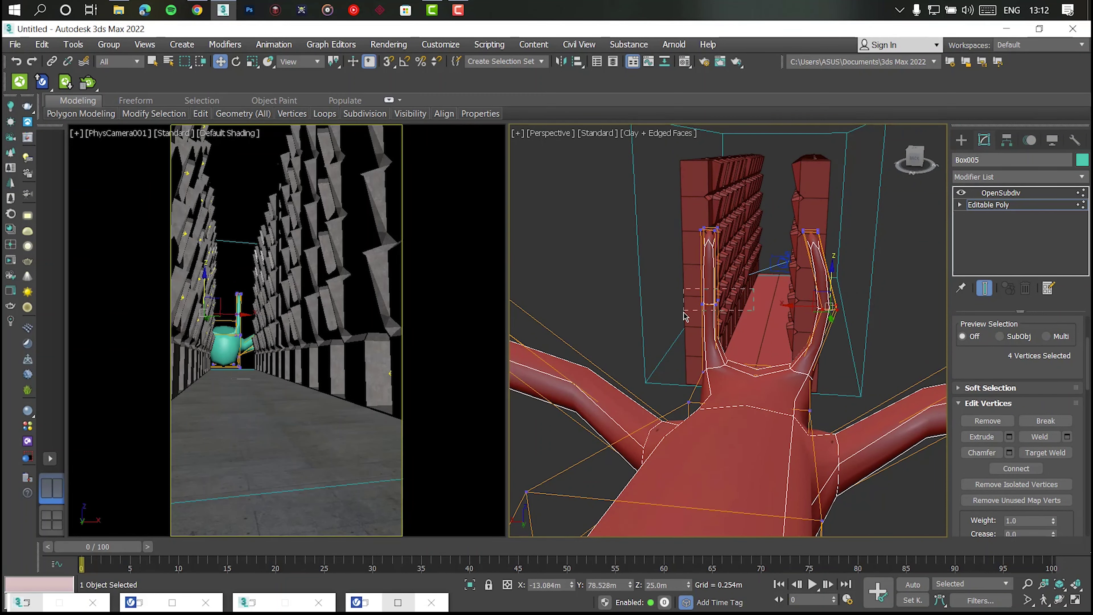
left_click_drag(682, 303, 659, 298)
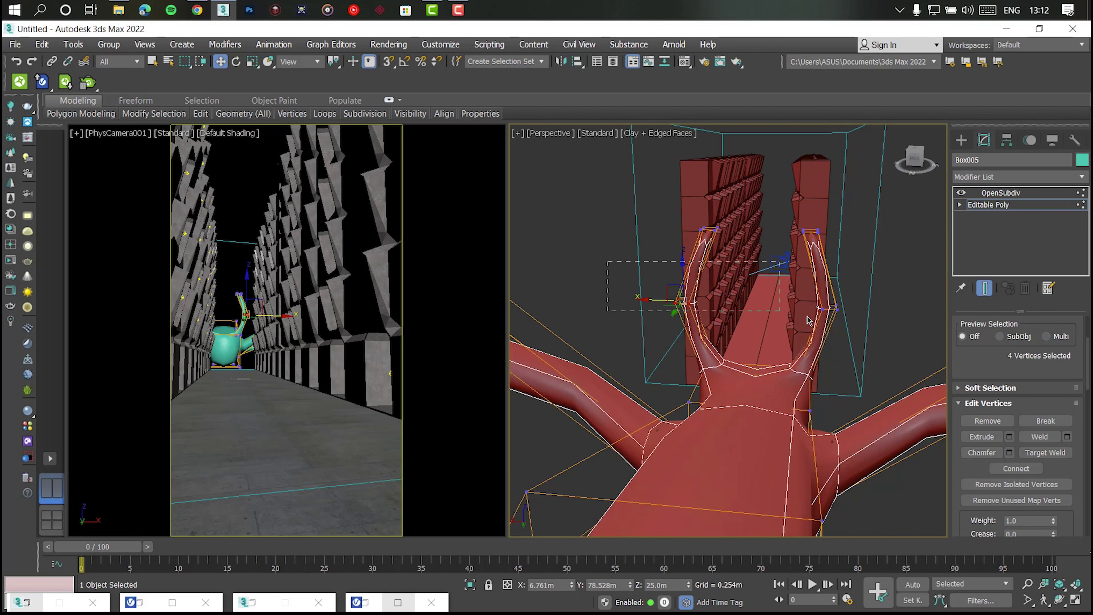
left_click_drag(768, 280, 753, 238)
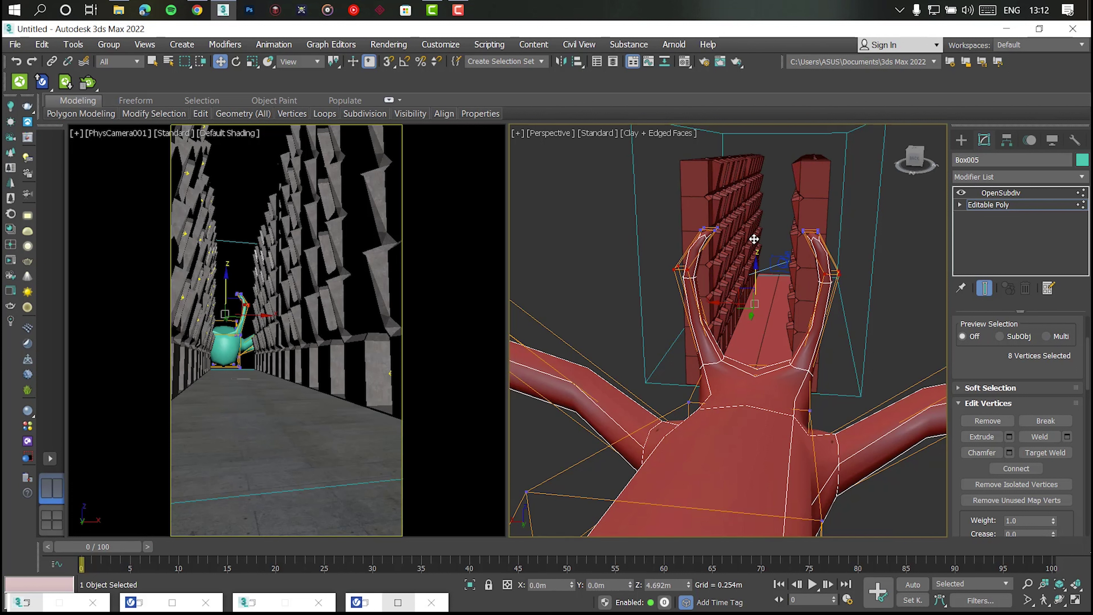
left_click_drag(663, 258, 699, 293)
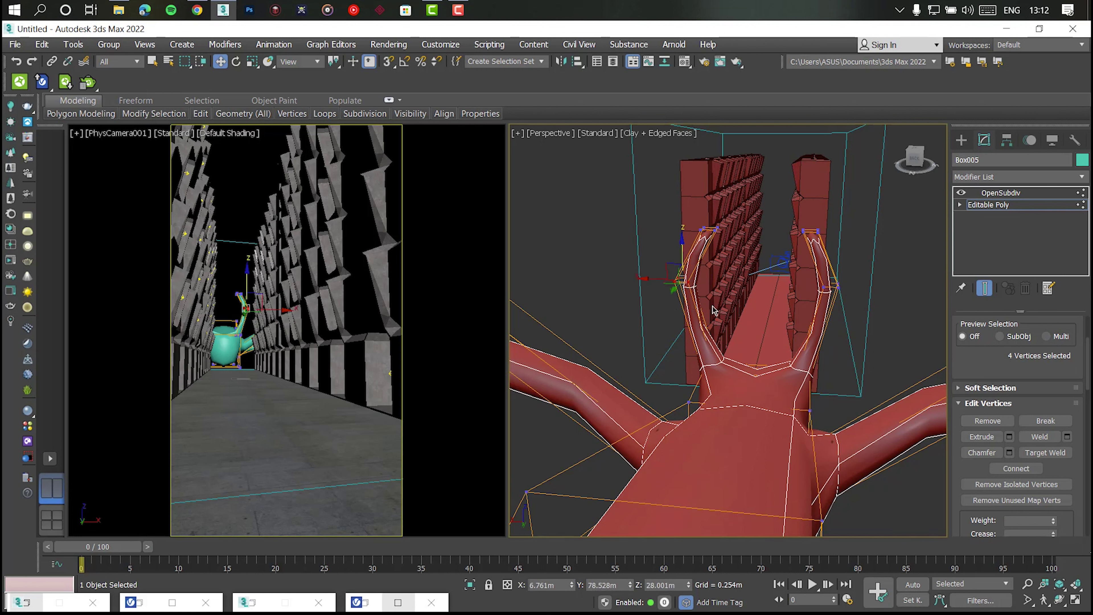
mouse_move(691, 281)
middle_mouse_down("alt")
mouse_move(735, 357)
mouse_move(775, 301)
middle_mouse_up("alt")
At object level, move the creature along X and further down the corridor
left_click(1027, 205)
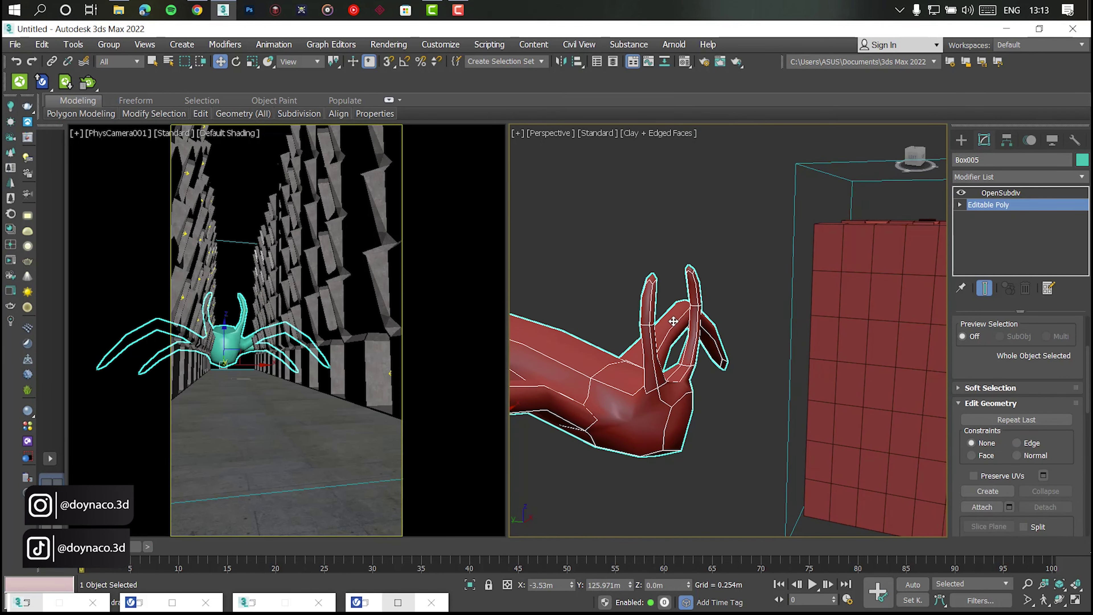
middle_click_drag(672, 321, 714, 344, "alt")
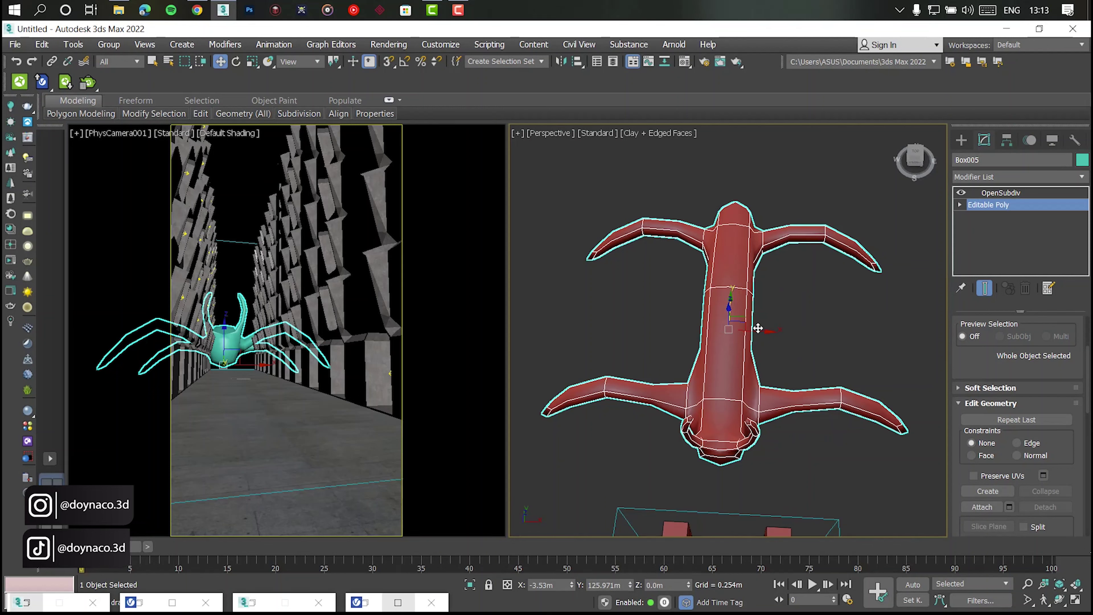
left_click_drag(758, 328, 788, 330)
mouse_move(787, 329)
middle_mouse_down("alt")
mouse_move(800, 336)
mouse_move(831, 316)
middle_mouse_up("alt")
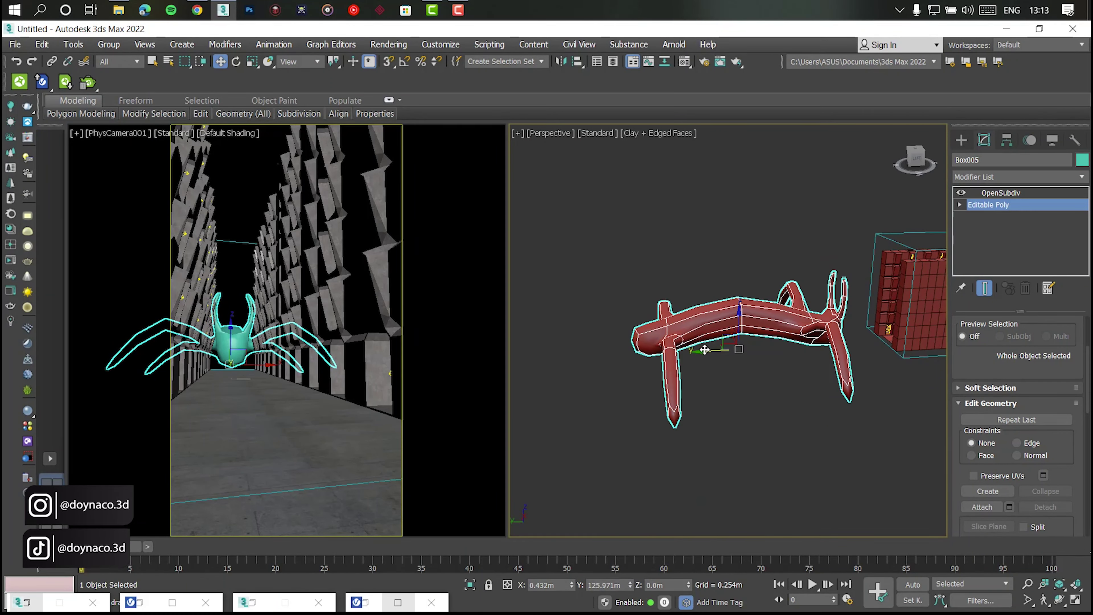
left_click_drag(704, 349, 723, 347)
middle_click_drag(723, 347, 759, 501, "alt")
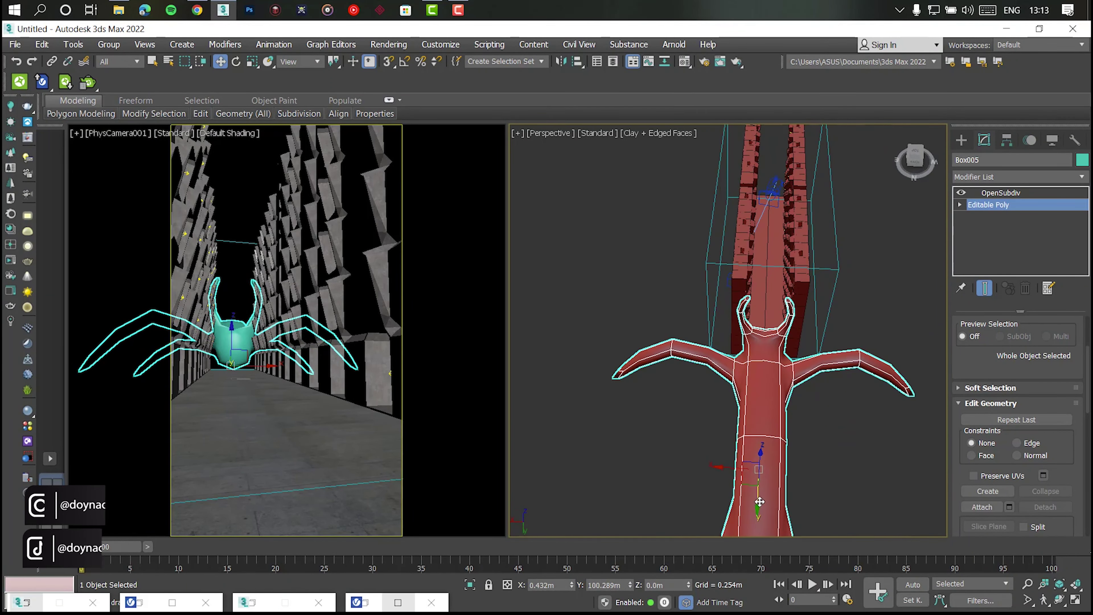
left_click_drag(759, 502, 760, 478)
mouse_move(760, 478)
middle_mouse_down("alt")
mouse_move(732, 387)
mouse_move(691, 329)
mouse_move(752, 286)
mouse_move(695, 318)
middle_mouse_up("alt")
Scale the creature down to about 73% and shift it along Y
key("r")
left_click_drag(696, 317, 663, 361)
mouse_move(663, 361)
middle_mouse_down("alt")
mouse_move(763, 371)
mouse_move(695, 415)
middle_mouse_up("alt")
key("w")
left_click_drag(696, 415, 707, 417)
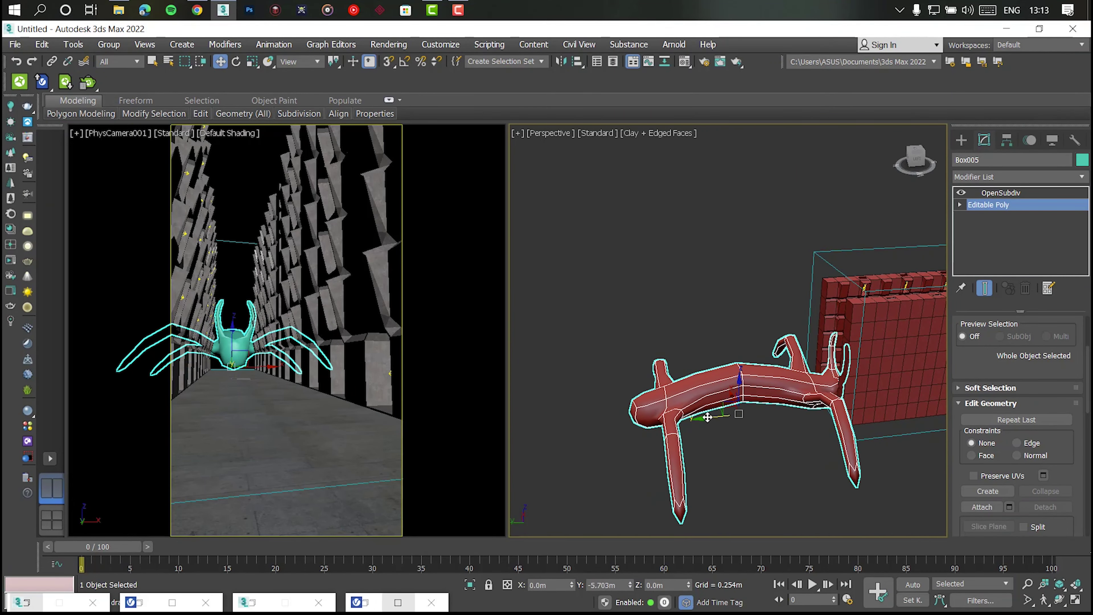
mouse_move(707, 417)
middle_mouse_down("alt")
mouse_move(761, 434)
mouse_move(732, 386)
mouse_move(680, 431)
middle_mouse_up("alt")
scroll(731, 379, "up", 3)
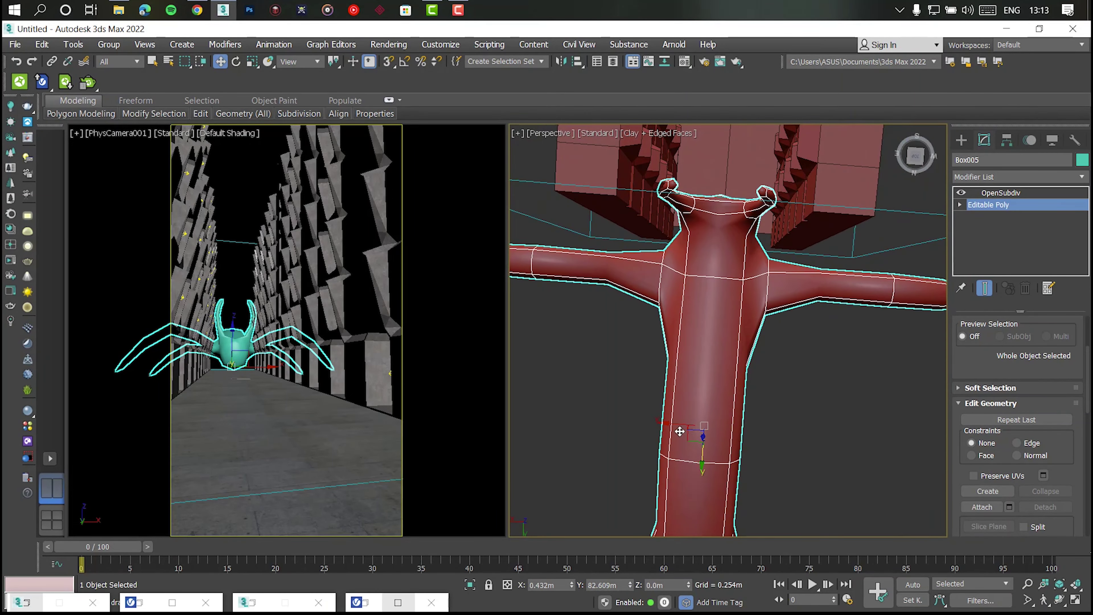
Raise the creature higher up the wall and tilt it about -17°
left_click_drag(679, 431, 707, 456)
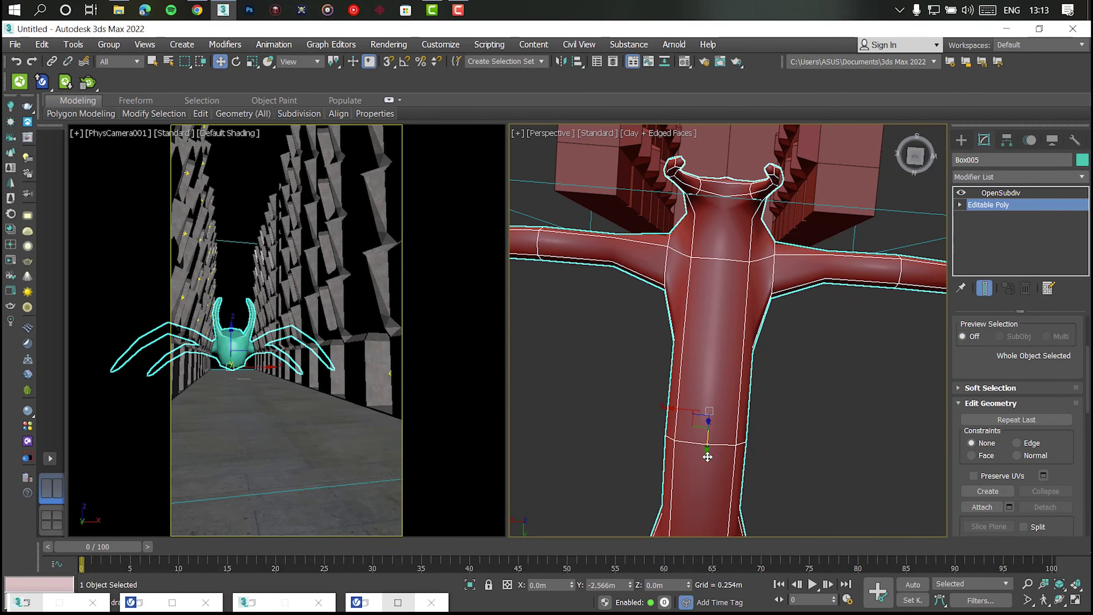
middle_click_drag(708, 456, 693, 383, "alt")
left_click_drag(692, 383, 727, 331)
middle_click_drag(727, 332, 737, 320, "alt")
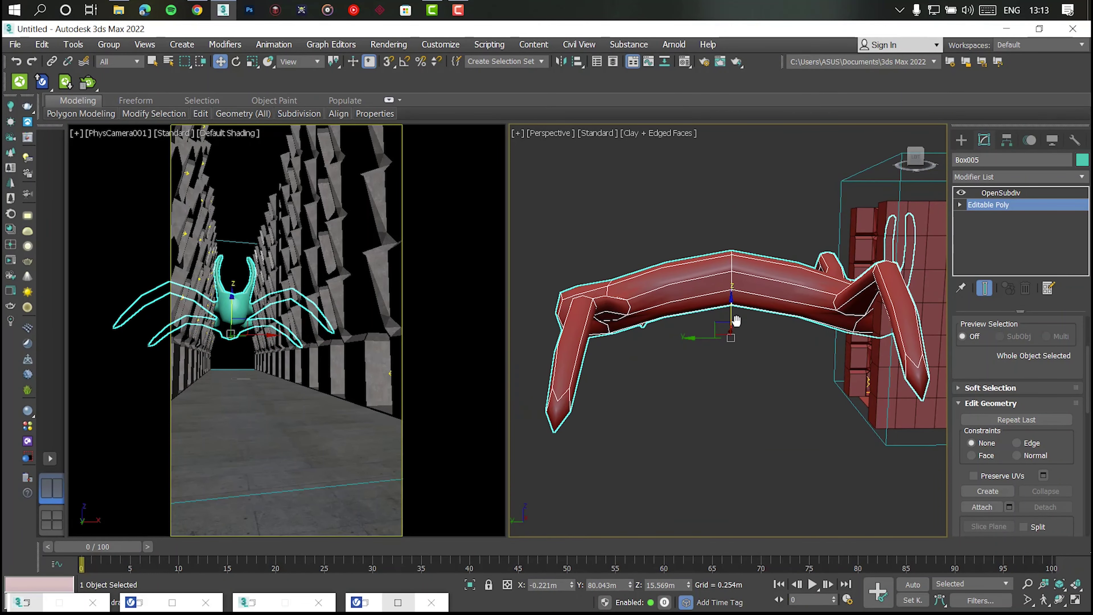
key("e")
mouse_move(733, 312)
left_mouse_down()
mouse_move(695, 328)
mouse_move(727, 314)
left_mouse_up()
key("w")
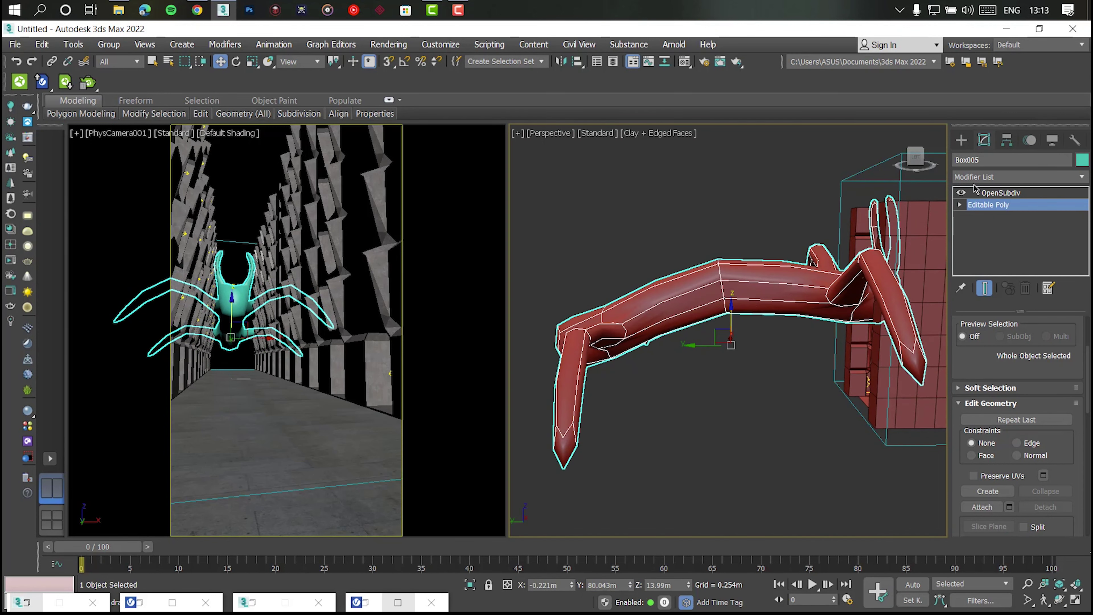
left_click(976, 177)
Add an FFD 3x3x3 modifier and move it above OpenSubdiv in the stack
key("f")
left_click(983, 204)
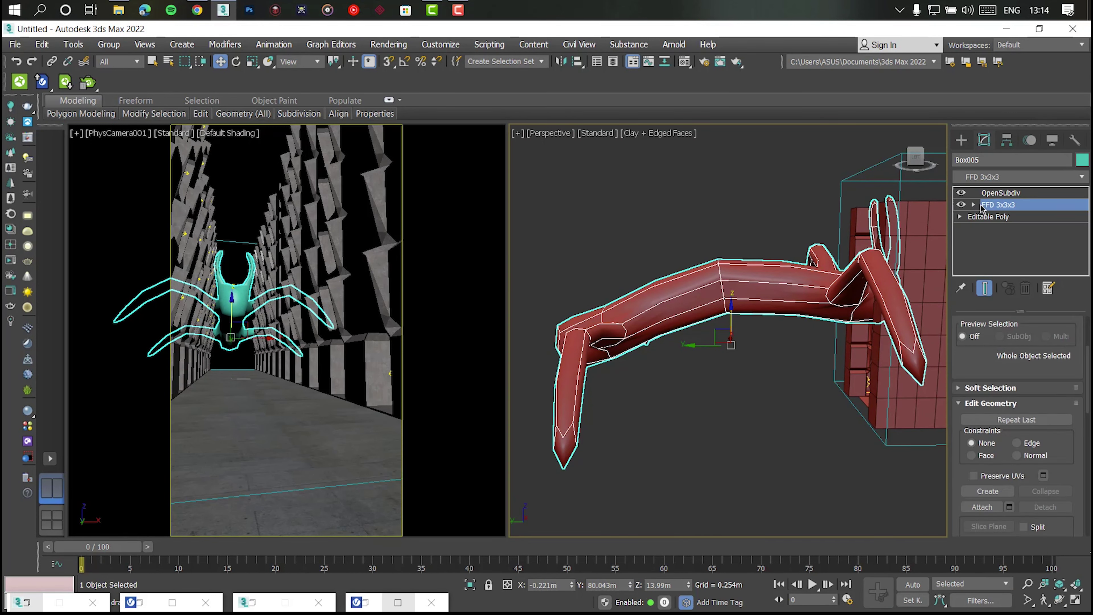
left_click_drag(983, 208, 993, 207)
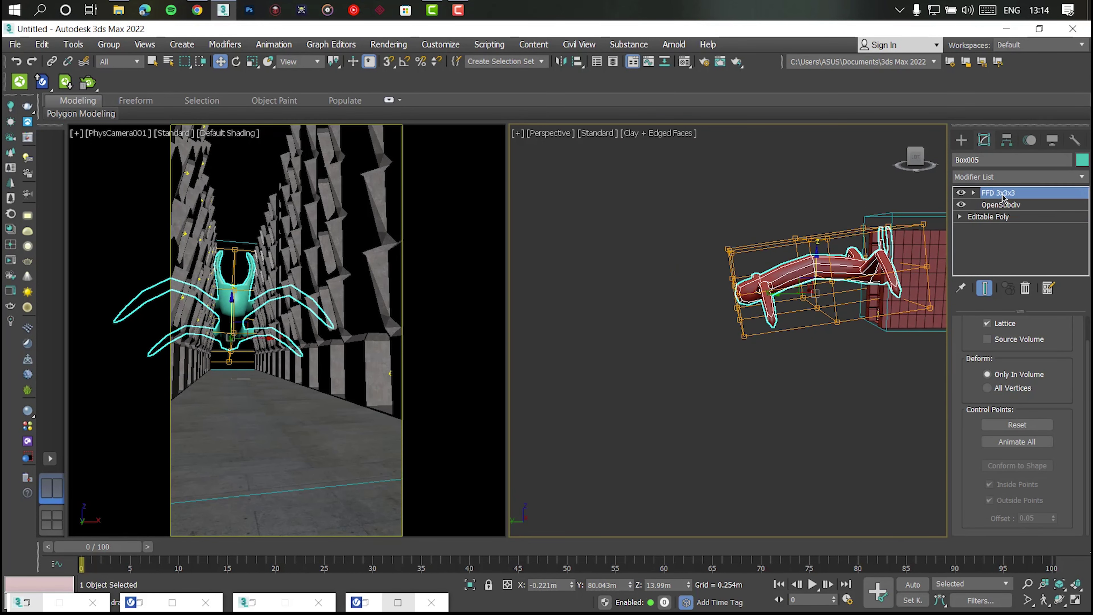
Move the FFD lattice's left column of control points to bend the creature
key("1")
left_click_drag(723, 230, 763, 373)
left_click_drag(734, 250, 727, 295)
mouse_move(728, 296)
middle_mouse_down("alt")
mouse_move(843, 377)
mouse_move(778, 373)
mouse_move(818, 336)
middle_mouse_up("alt")
key("1")
left_click(845, 376)
left_click(846, 321)
Clone the floor plane as Plane002 and snap its corner onto the wall block
left_click_drag(846, 318, 671, 357, "shift")
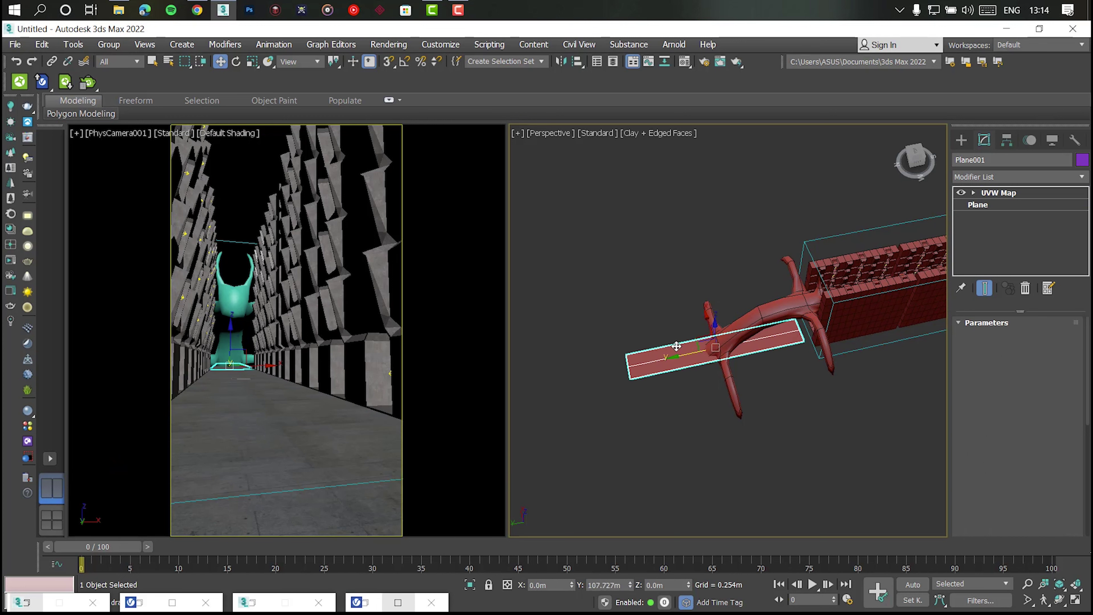
left_click(549, 382)
scroll(802, 336, "up", 3)
scroll(802, 336, "up", 3)
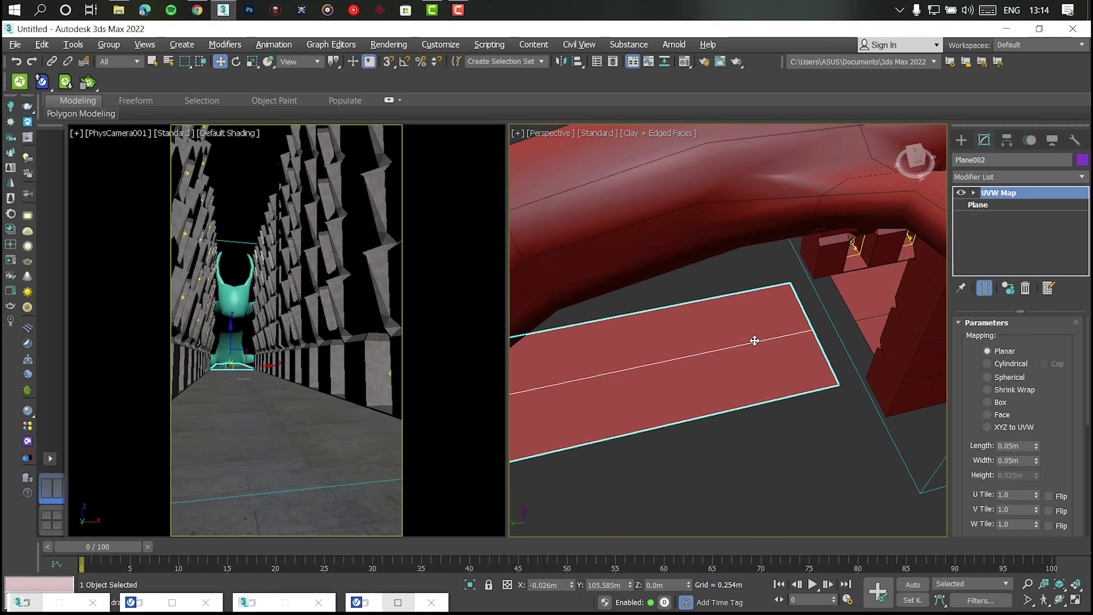
key("s")
left_click_drag(775, 287, 826, 287)
Set Plane002's width to 100 m
scroll(825, 287, "down", 5)
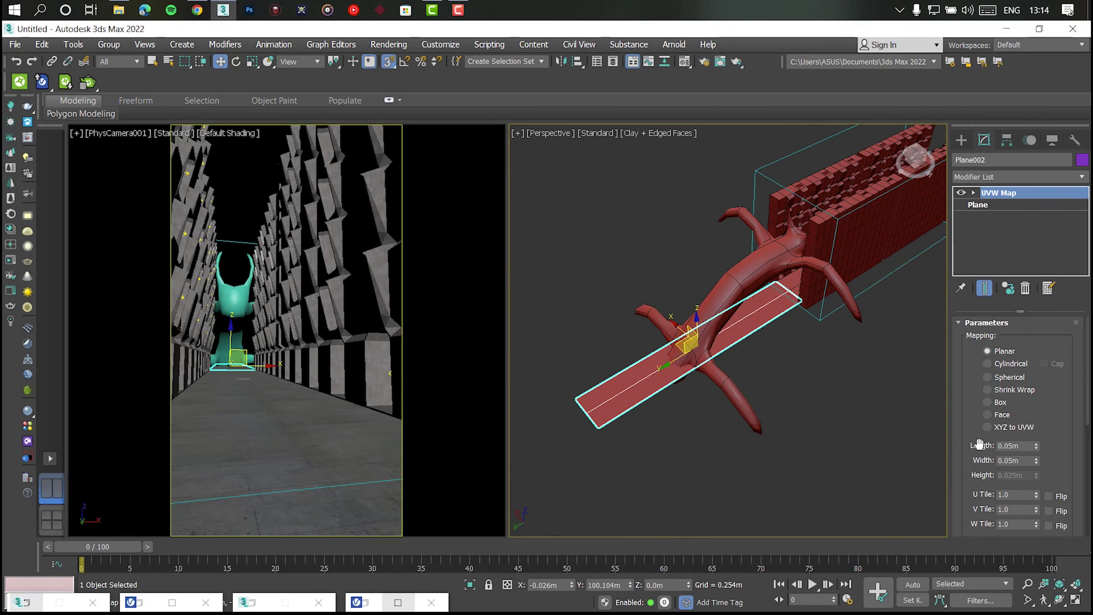
left_click(1003, 205)
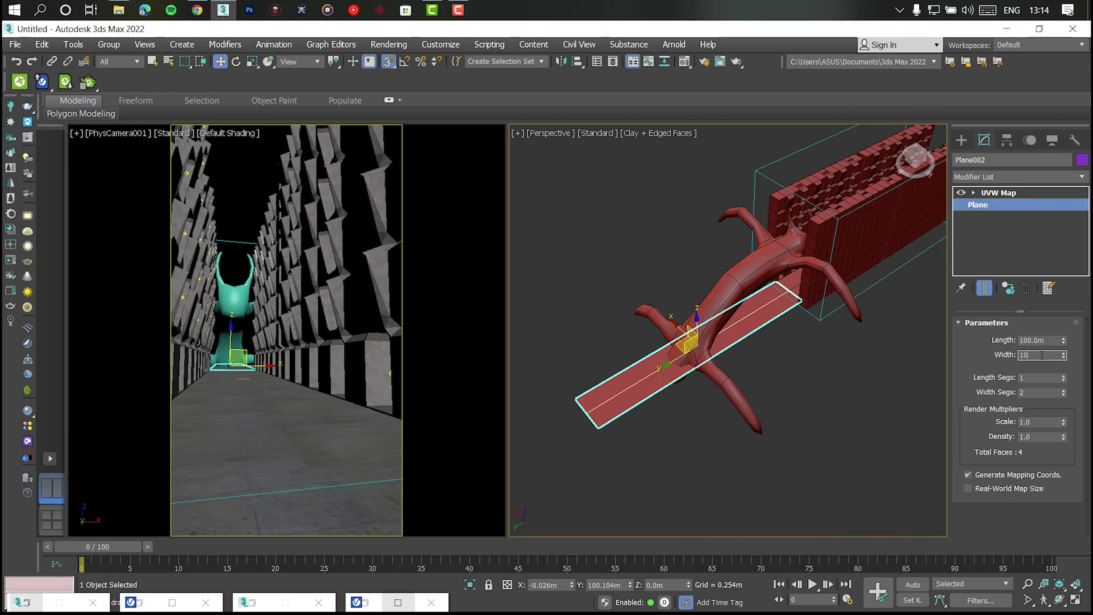
type("0")
key("Return")
middle_click_drag(888, 451, 774, 409, "alt")
Move Box005 up along Z so it sits higher on the wall
left_click(731, 259)
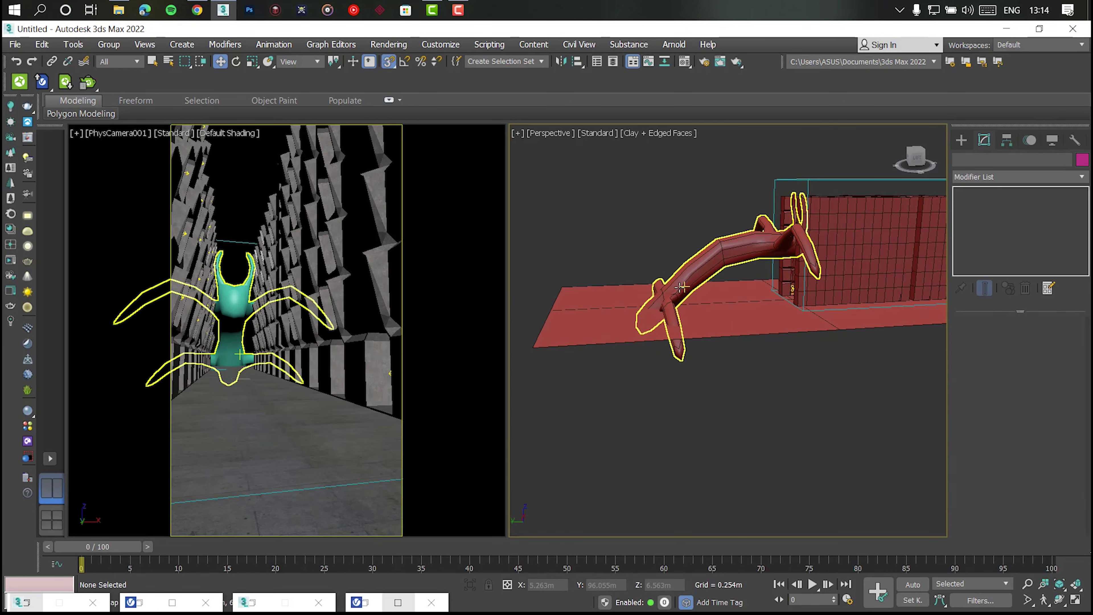
left_click_drag(632, 279, 630, 241)
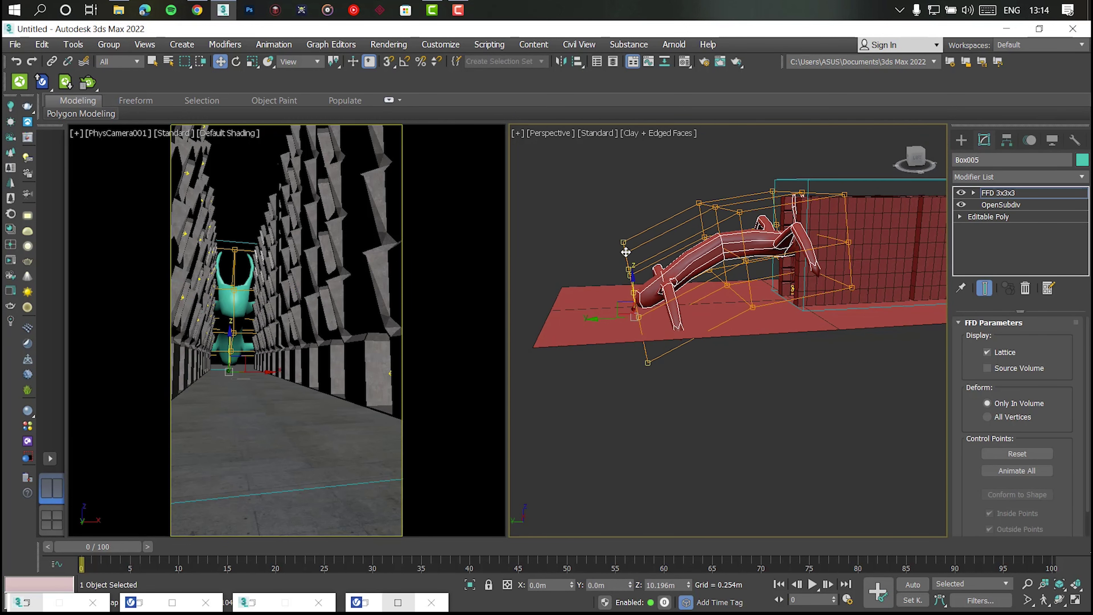
mouse_move(590, 315)
middle_mouse_down("alt")
mouse_move(649, 319)
mouse_move(692, 427)
mouse_move(731, 443)
mouse_move(693, 415)
mouse_move(610, 419)
mouse_move(685, 343)
middle_mouse_up("alt")
left_click(671, 370)
left_click(686, 342)
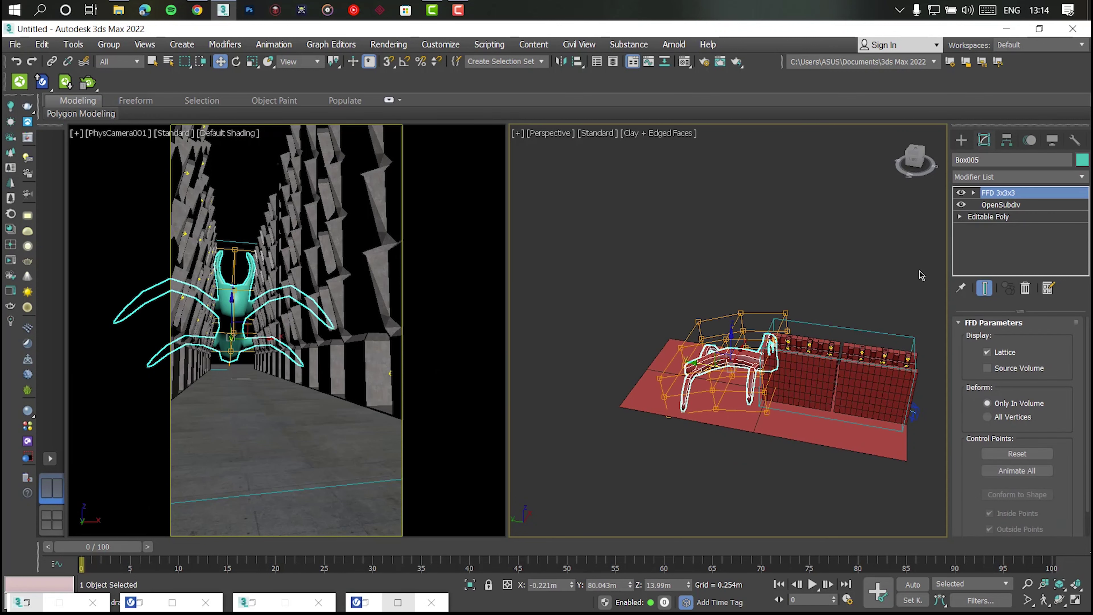
Add Leather_A01_Black from the V-Ray Material Library's Leather category to the Material Editor
left_click(645, 61)
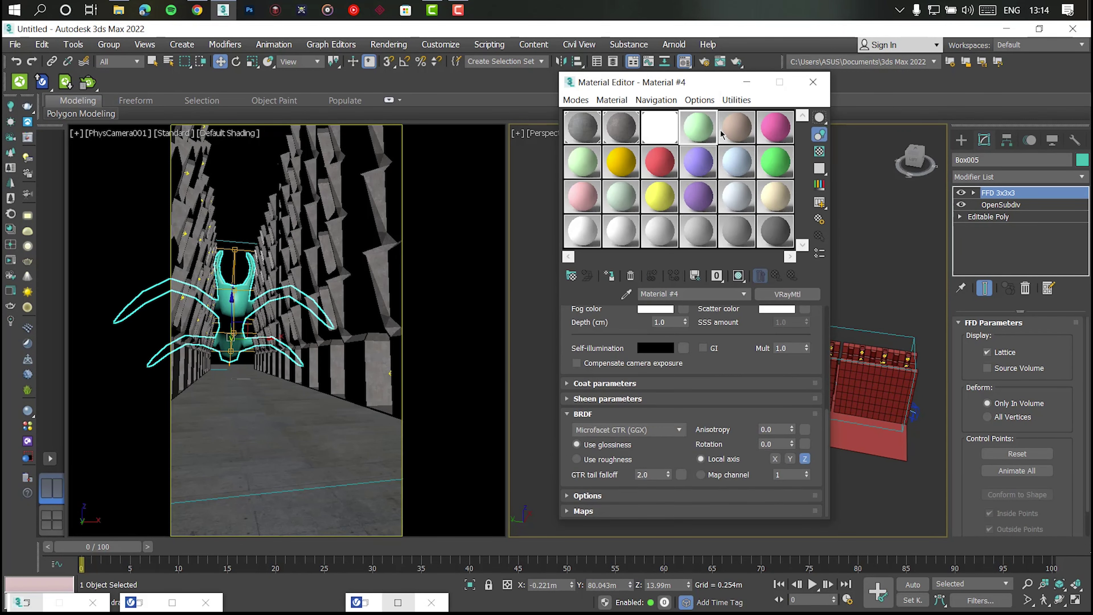
left_click_drag(714, 89, 914, 80)
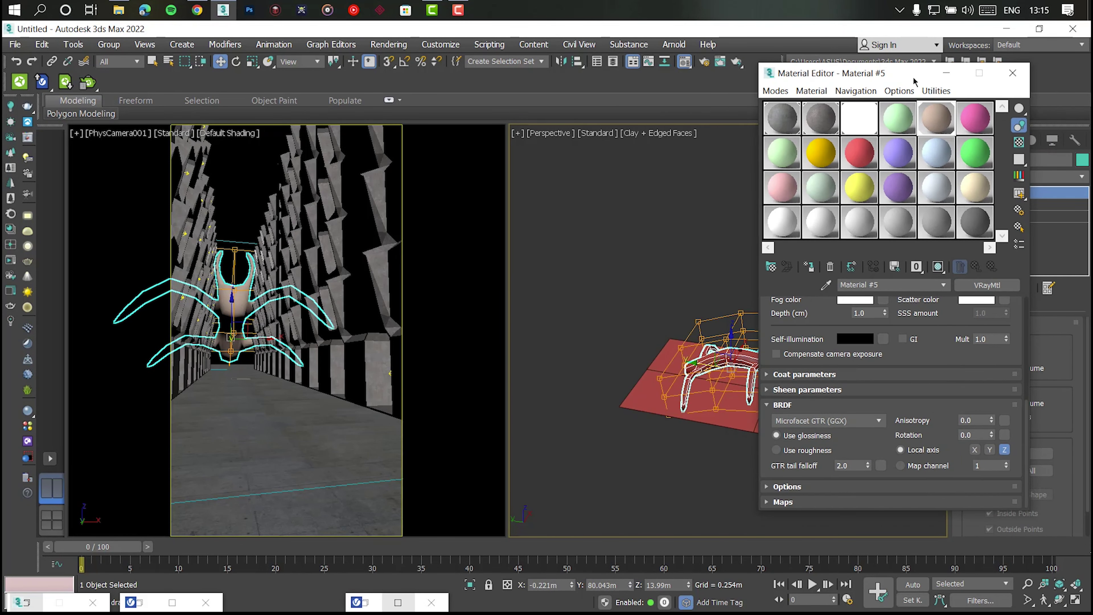
left_click(368, 594)
left_click(463, 29)
left_click(146, 596)
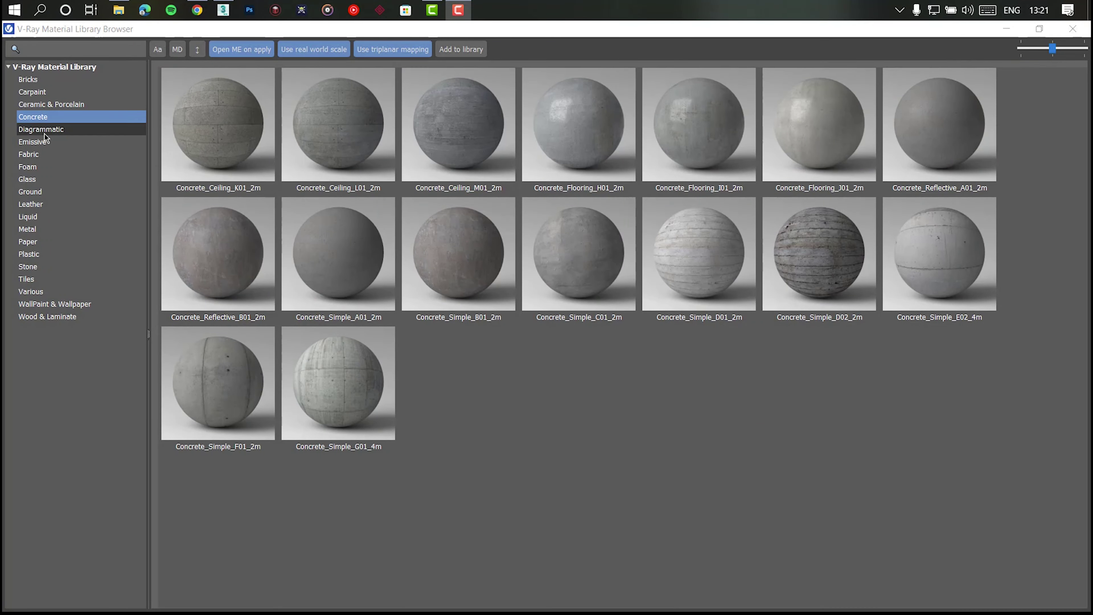
left_click(44, 131)
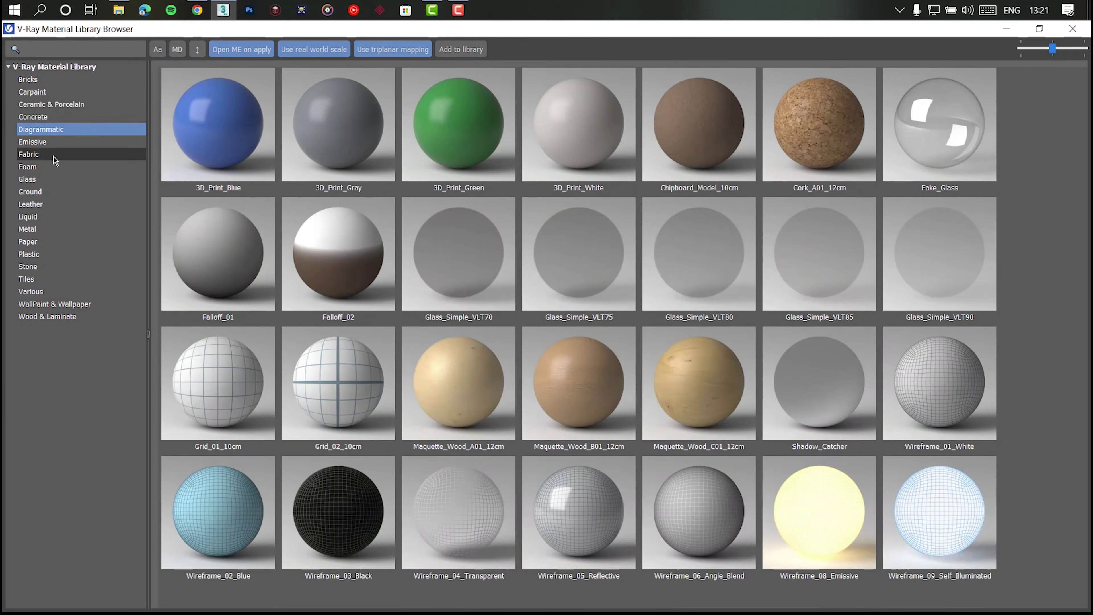
left_click(43, 169)
left_click(54, 204)
right_click(206, 131)
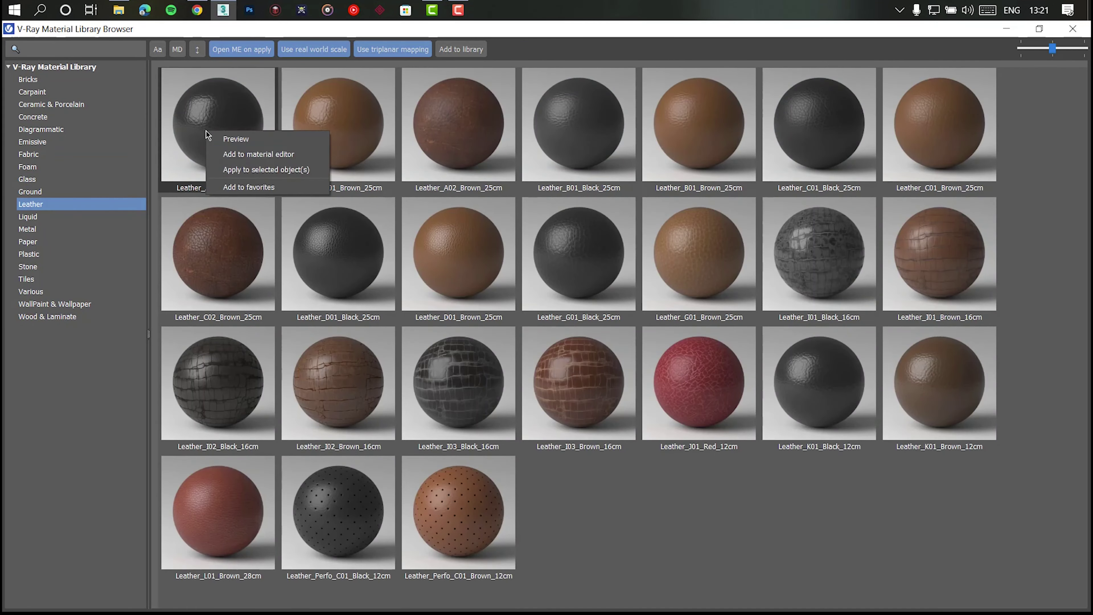
left_click(235, 169)
left_click(1006, 28)
Add a Box-mapped UVW Map modifier to the creature at 0.05 m length, width and height
left_click(946, 73)
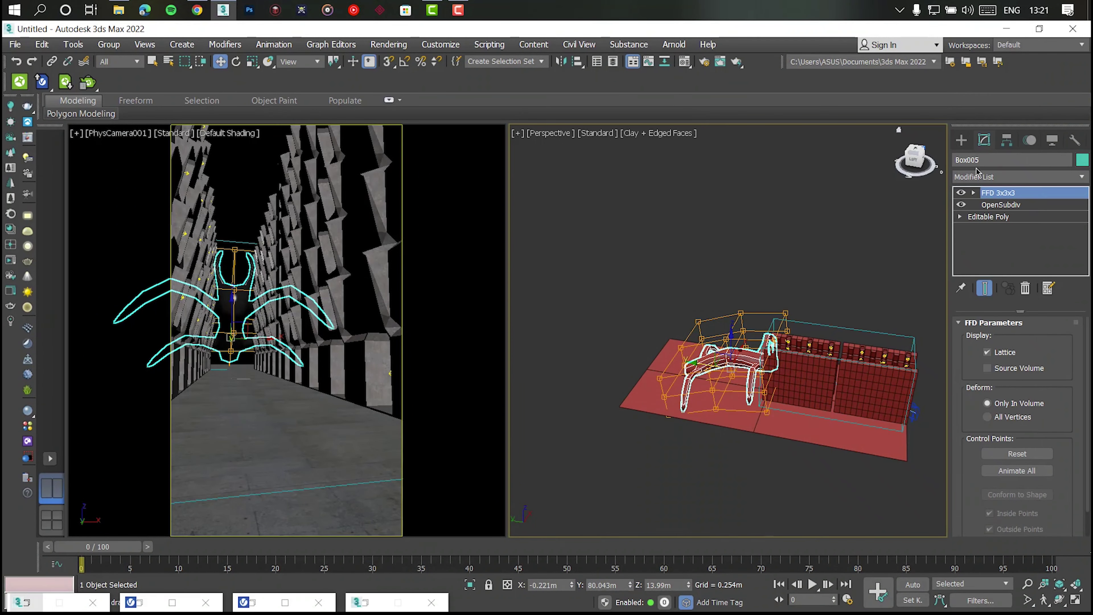
left_click(1017, 177)
scroll(1016, 301, "down", 5)
left_click(1003, 390)
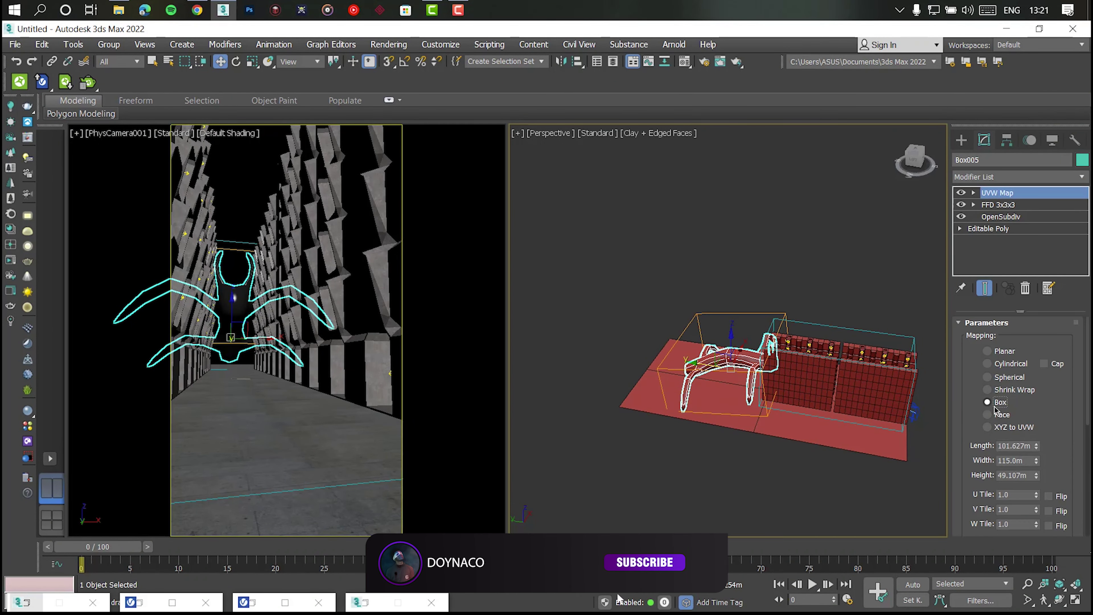
type("5")
key("Return")
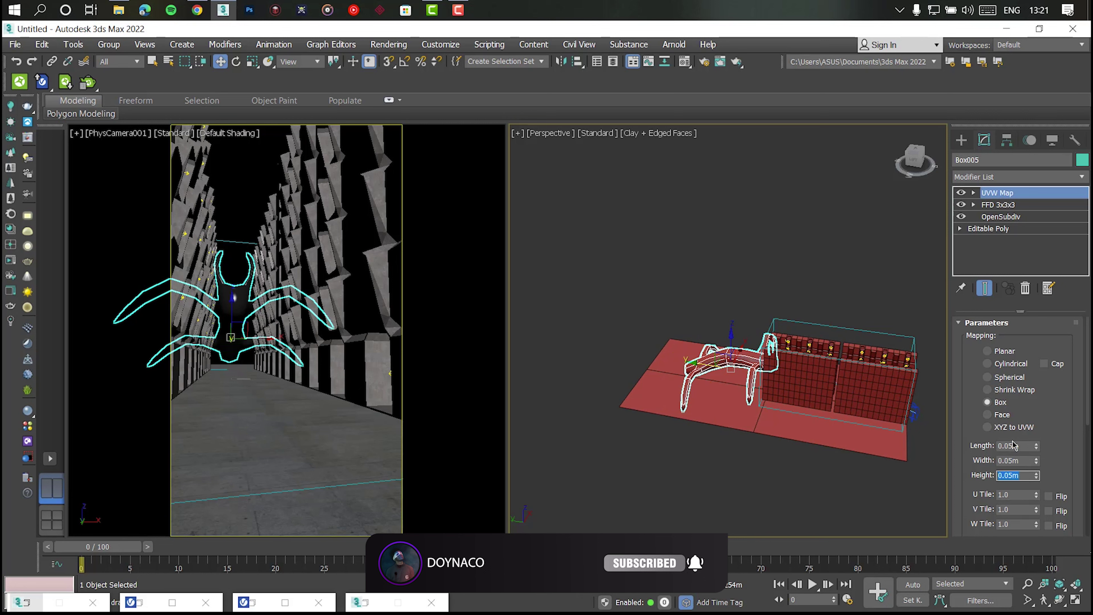
left_click(756, 284)
middle_click_drag(756, 284, 725, 254, "alt")
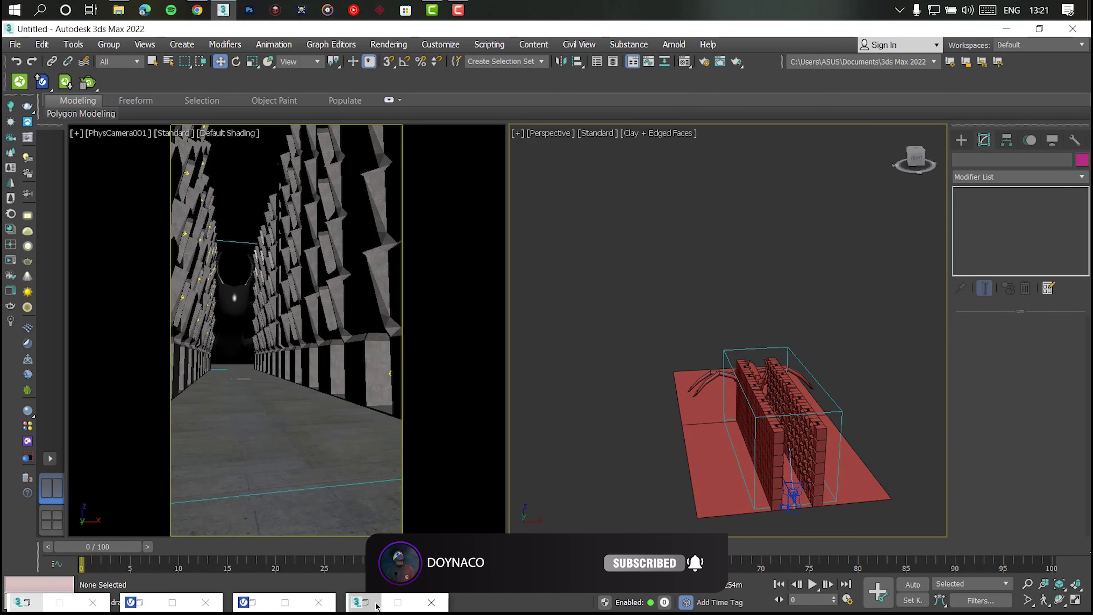
left_click(277, 600)
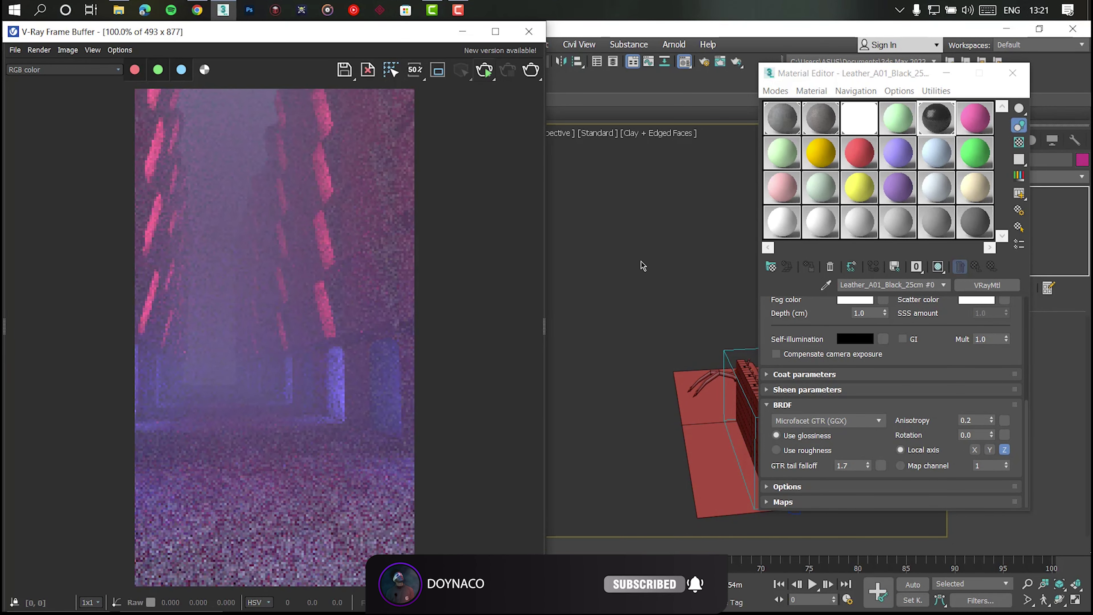
Start a V-Ray render of the foggy corridor camera view and close the Material Editor
key("shift+q")
key("m")
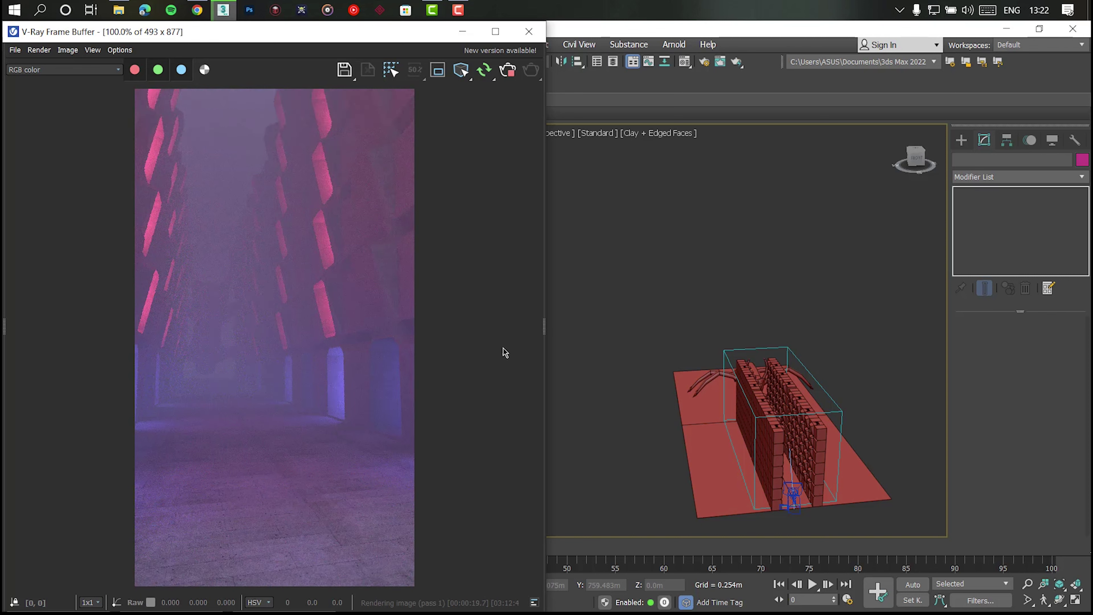
Lower the creature's left FFD 3x3x3 control points to bend its limbs down
middle_click_drag(732, 409, 801, 420, "alt")
scroll(800, 420, "up", 5)
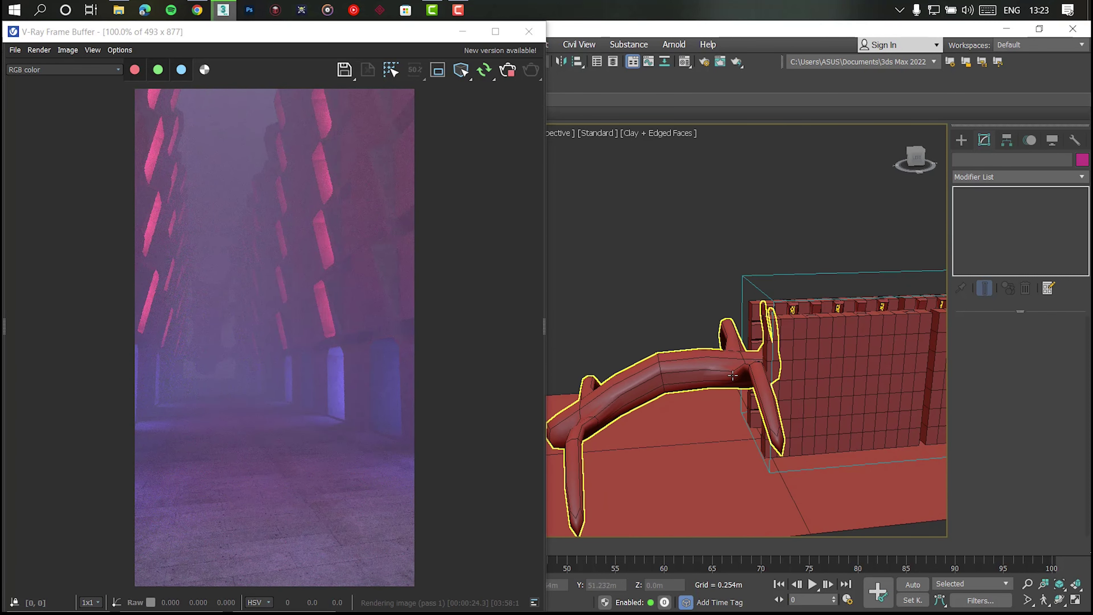
left_click(732, 377)
left_click(997, 205)
middle_click_drag(732, 388, 775, 388, "alt")
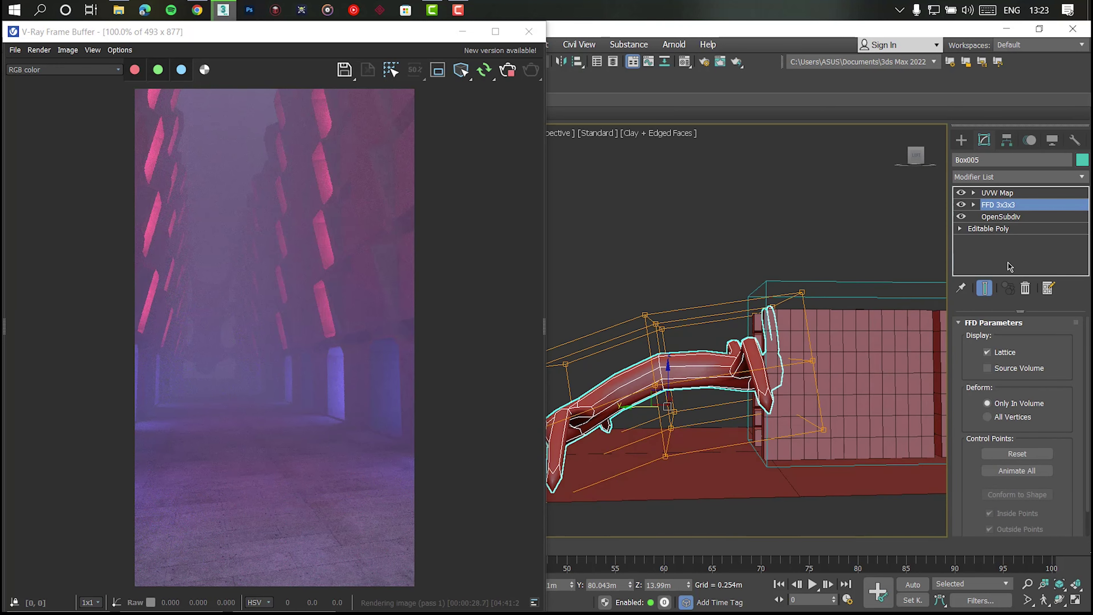
middle_click_drag(890, 257, 860, 239, "alt")
left_click_drag(858, 231, 702, 437)
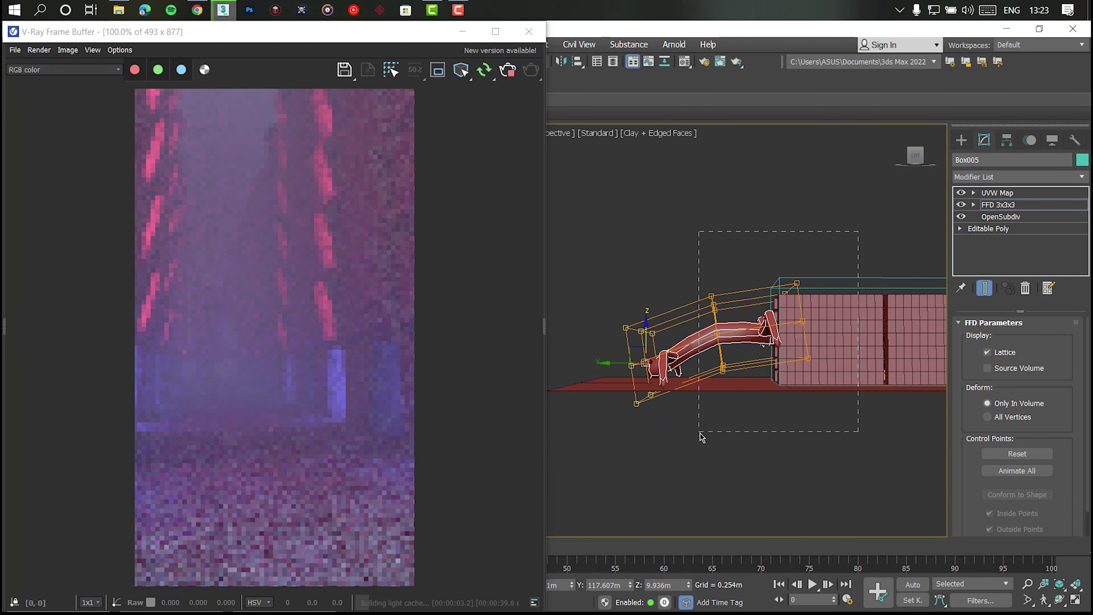
left_click_drag(754, 293, 754, 304)
Open and close the perspective viewport's configuration settings
left_click(578, 223)
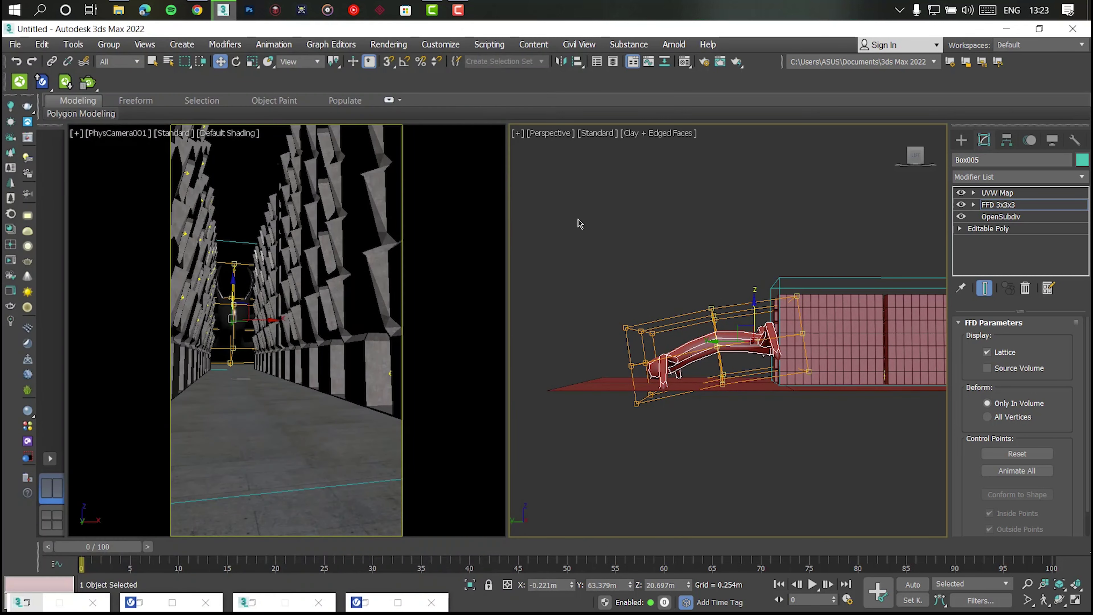
left_click(82, 135)
left_click(112, 301)
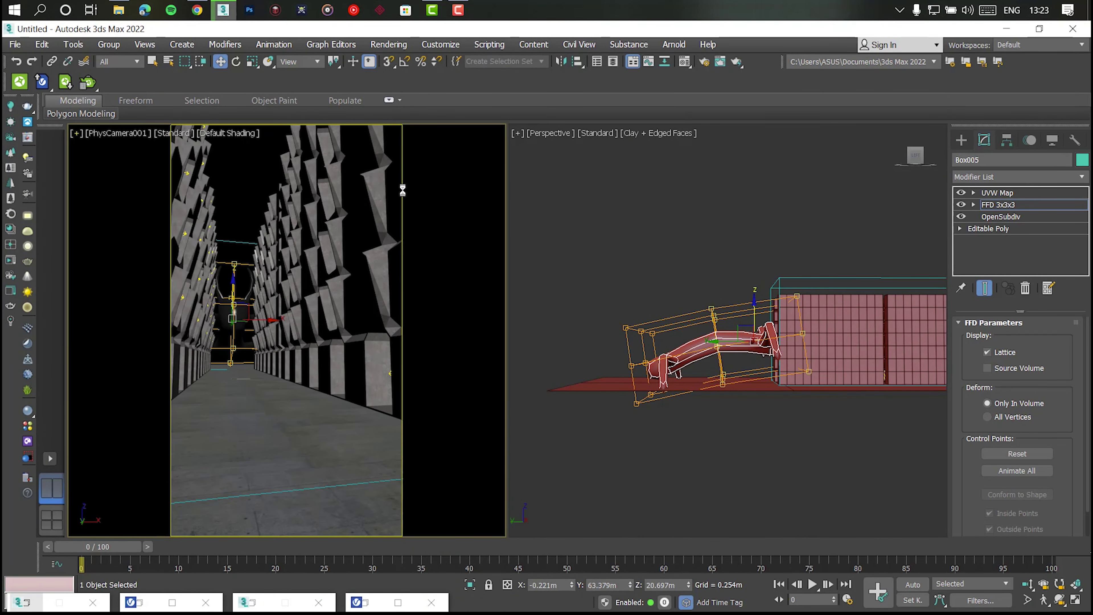
left_click(679, 483)
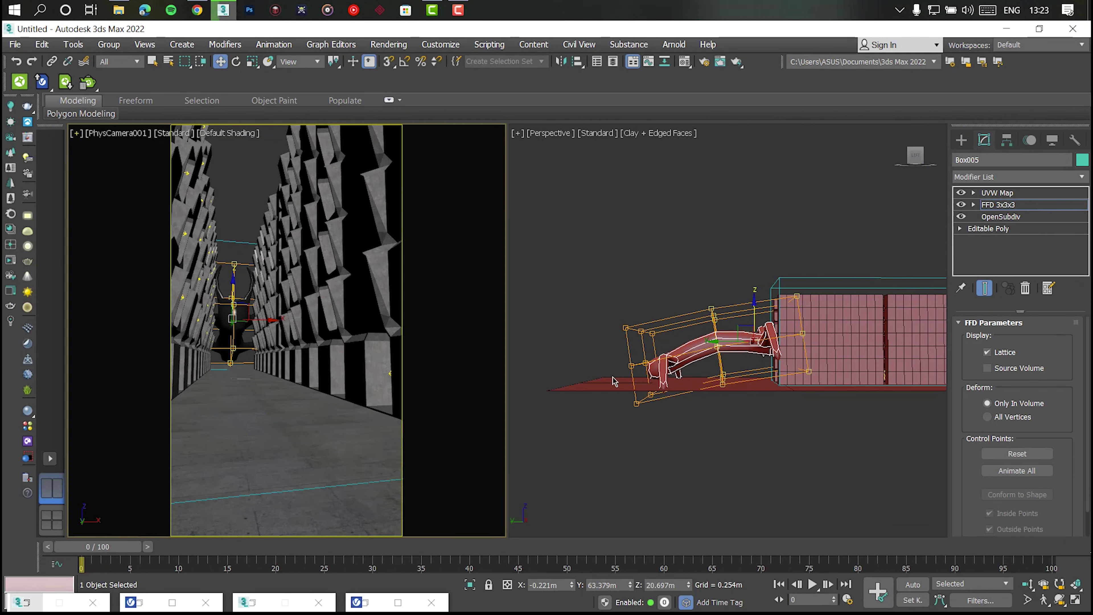
left_click(645, 332)
Rotate the creature's UVW Map gizmo about 11 degrees
left_click(997, 192)
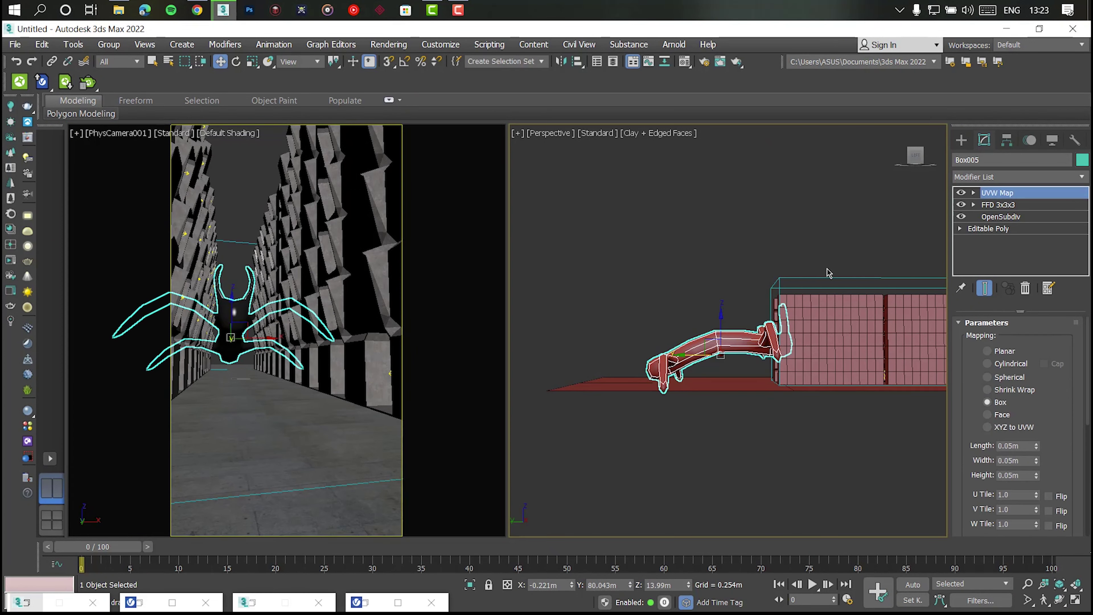
key("e")
mouse_move(732, 308)
left_mouse_down()
mouse_move(741, 322)
mouse_move(721, 312)
left_mouse_up()
key("w")
left_click(693, 415)
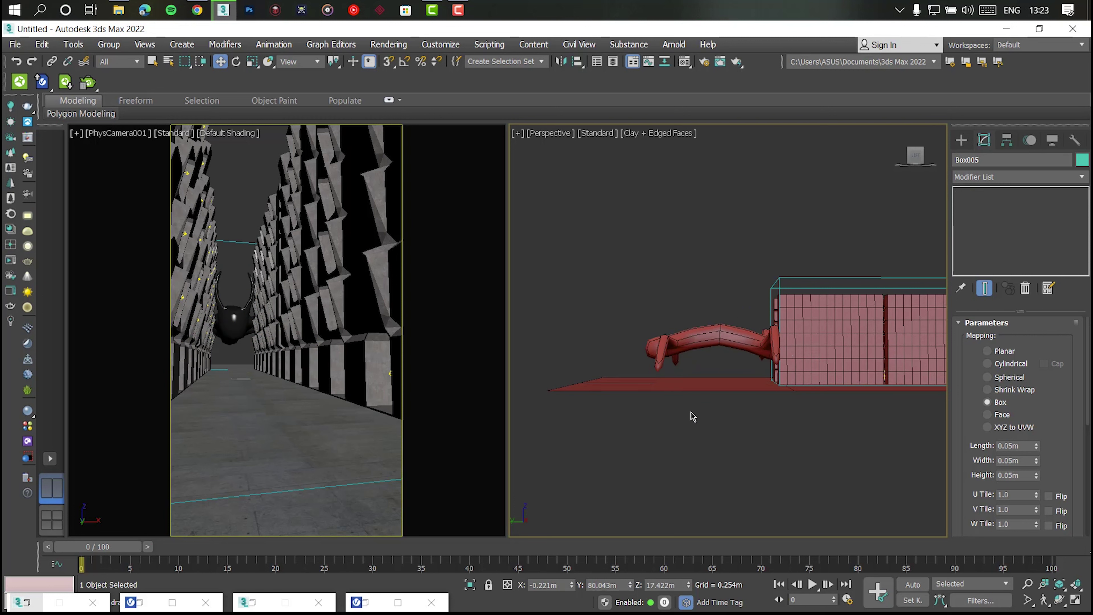
left_click(714, 338)
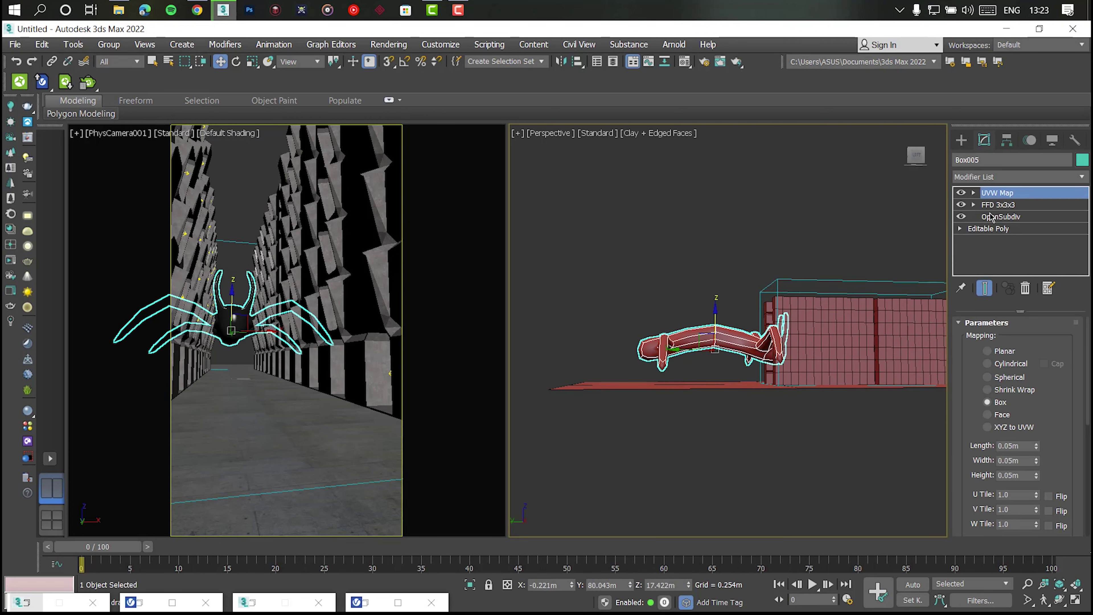
Lower the lattice's left control points further to deepen the bend
key("1")
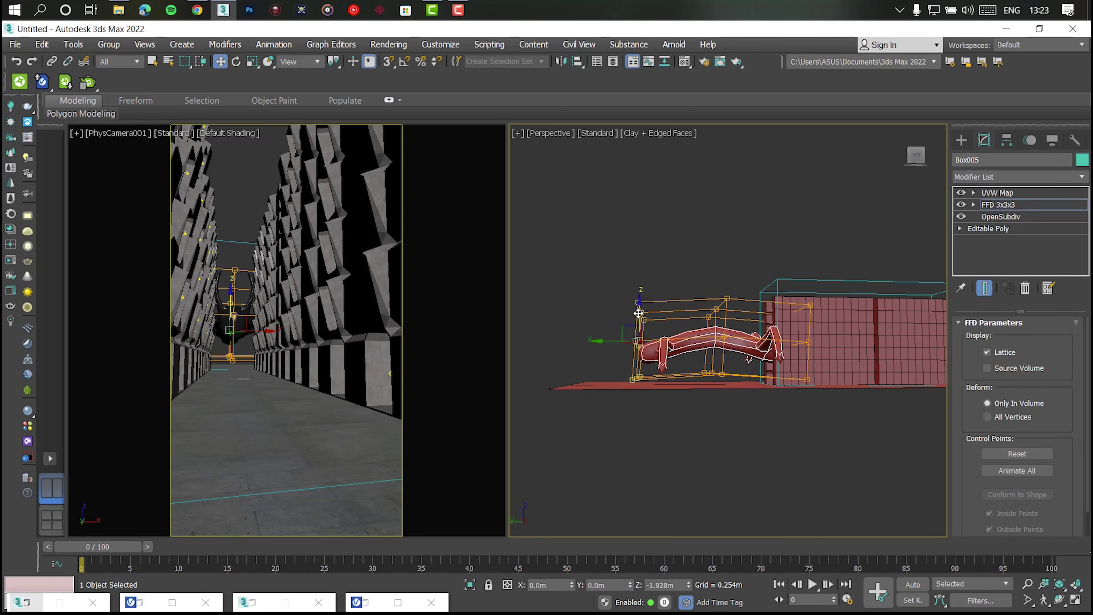
left_click_drag(638, 327, 639, 349)
left_click(808, 200)
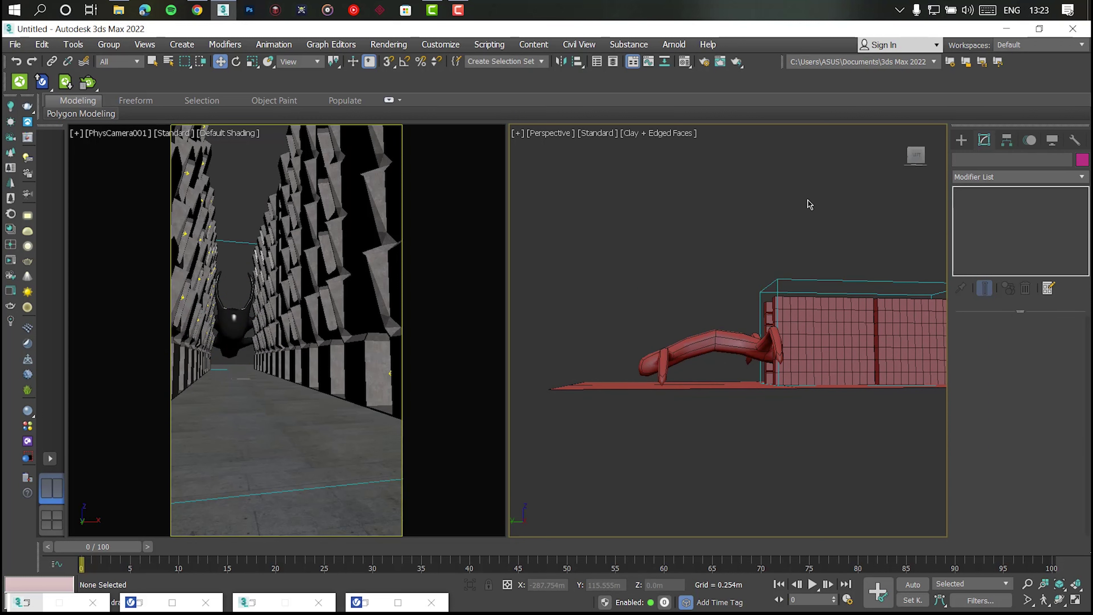
mouse_move(808, 200)
middle_mouse_down("alt")
mouse_move(670, 233)
mouse_move(671, 202)
middle_mouse_up("alt")
Render the corridor in V-Ray, then minimize the frame buffer once finished
key("shift+q")
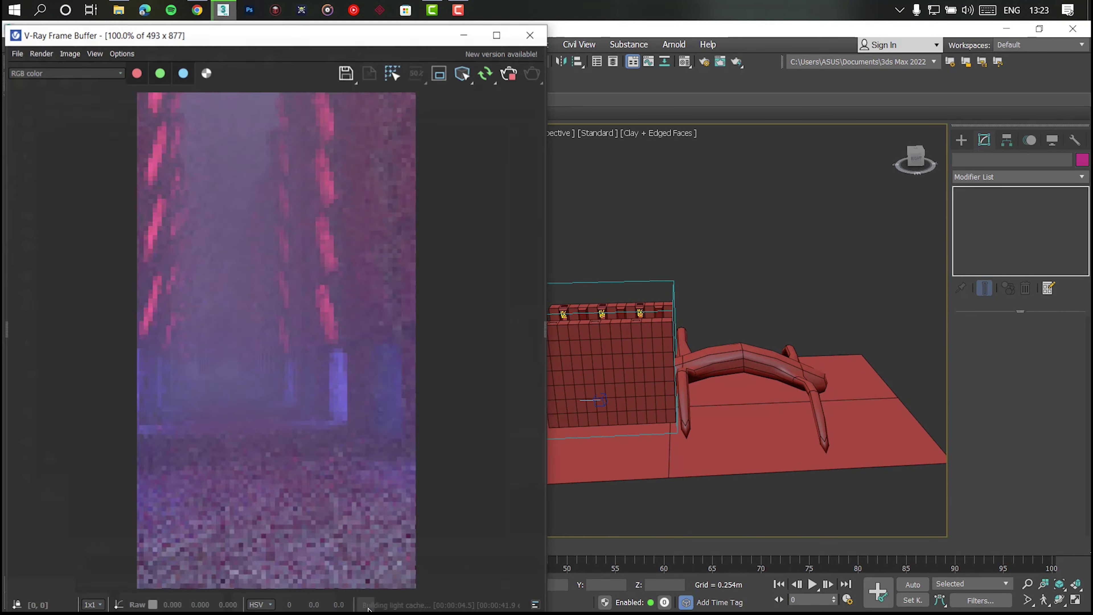
mouse_move(614, 391)
middle_mouse_down("alt")
mouse_move(652, 331)
mouse_move(747, 301)
mouse_move(667, 328)
mouse_move(652, 365)
middle_mouse_up("alt")
left_click(652, 331)
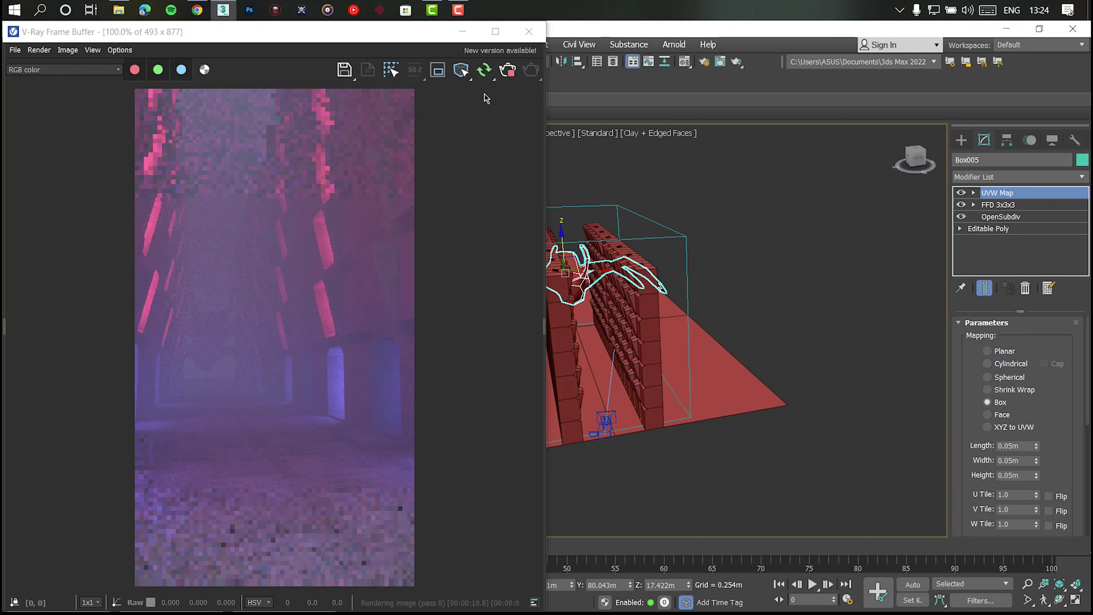
left_click(463, 31)
left_click(766, 354)
Draw a new standard primitive box, Box006, on the floor
scroll(688, 344, "up", 3)
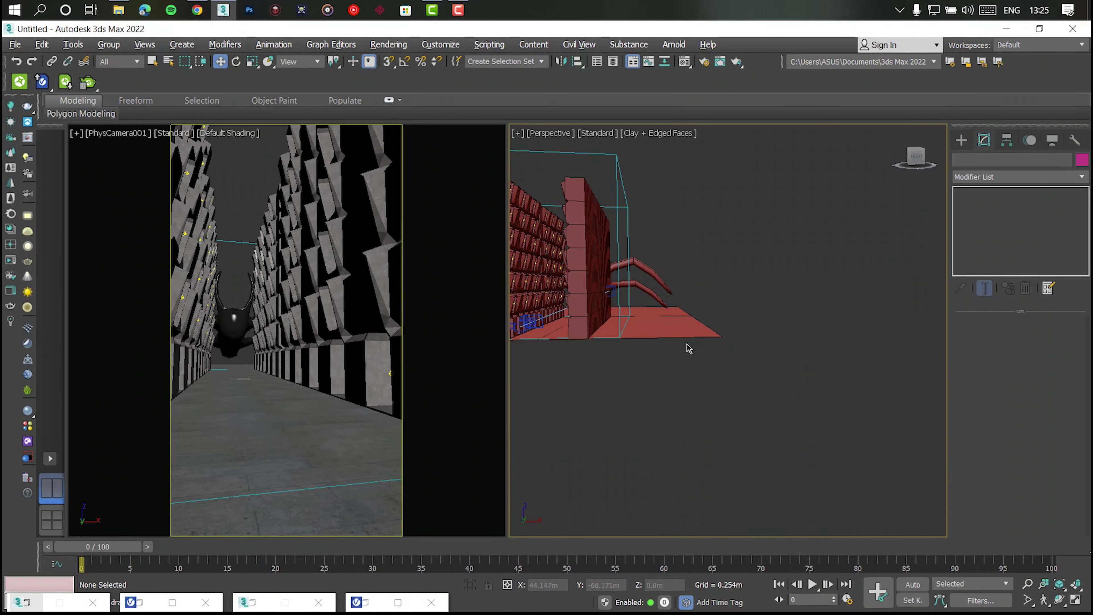
scroll(635, 397, "up", 3)
left_click(961, 140)
left_click(986, 229)
left_click_drag(628, 451, 678, 474)
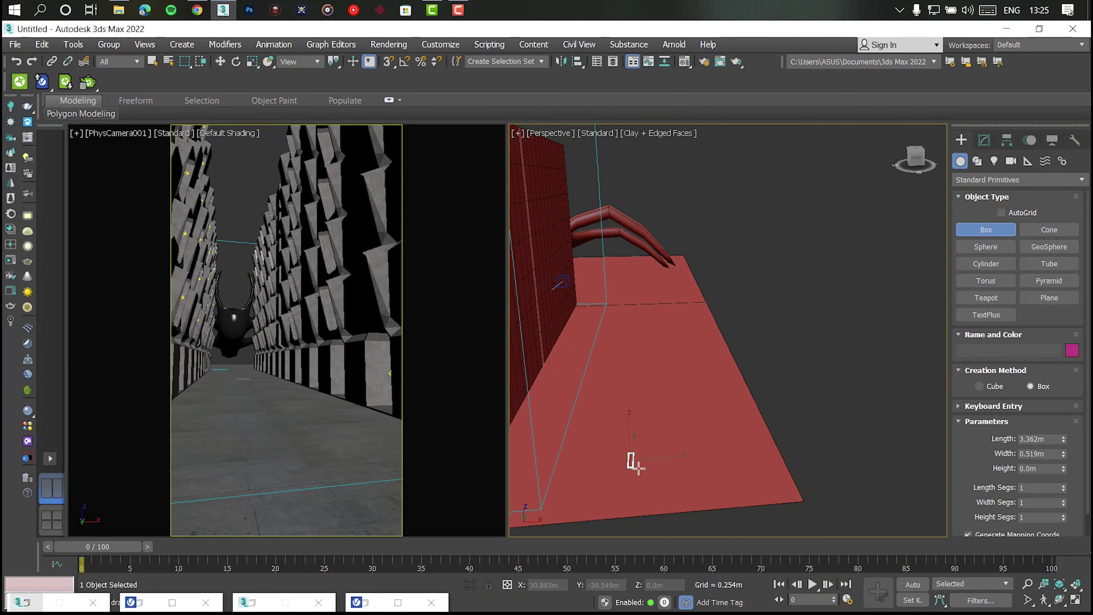
left_click(653, 423)
middle_click_drag(653, 422, 705, 415, "alt")
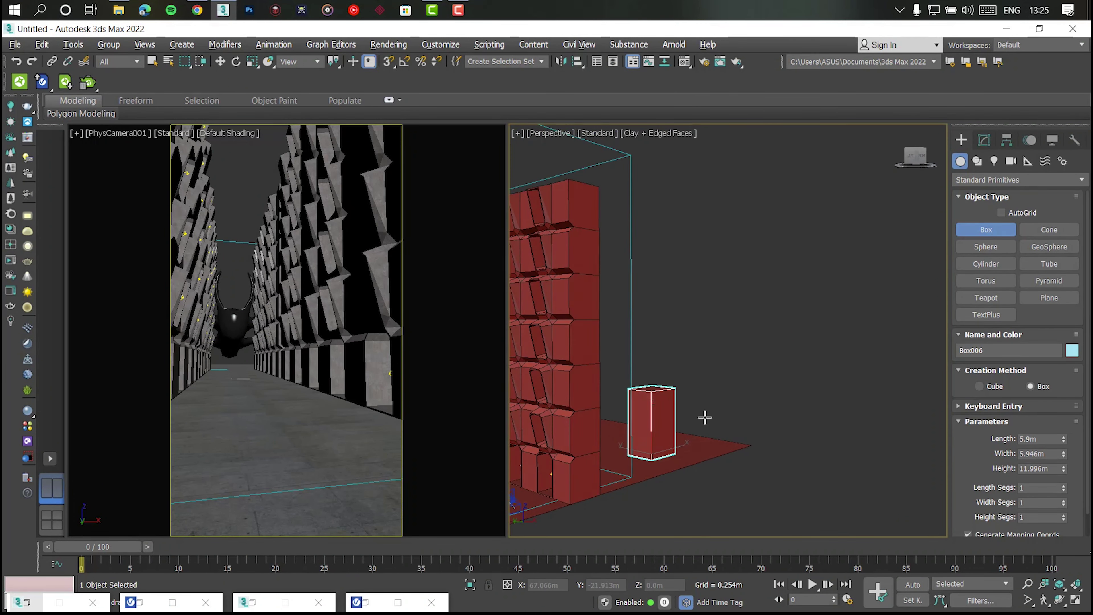
left_click_drag(1061, 449, 1055, 482)
middle_click_drag(690, 464, 651, 442, "alt")
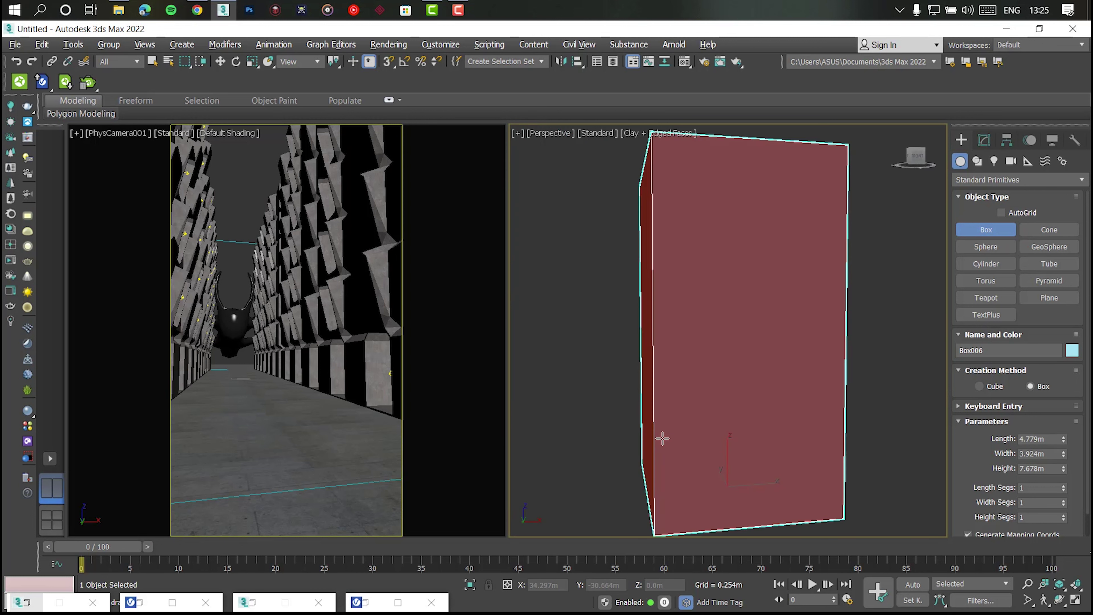
Isolate the box and size it to 1.0 m length, 2.5 m width, 6.0 m height
key("alt+q")
left_click_drag(1064, 441, 1064, 478)
middle_click_drag(690, 415, 837, 430, "alt")
left_click_drag(1063, 441, 1049, 445)
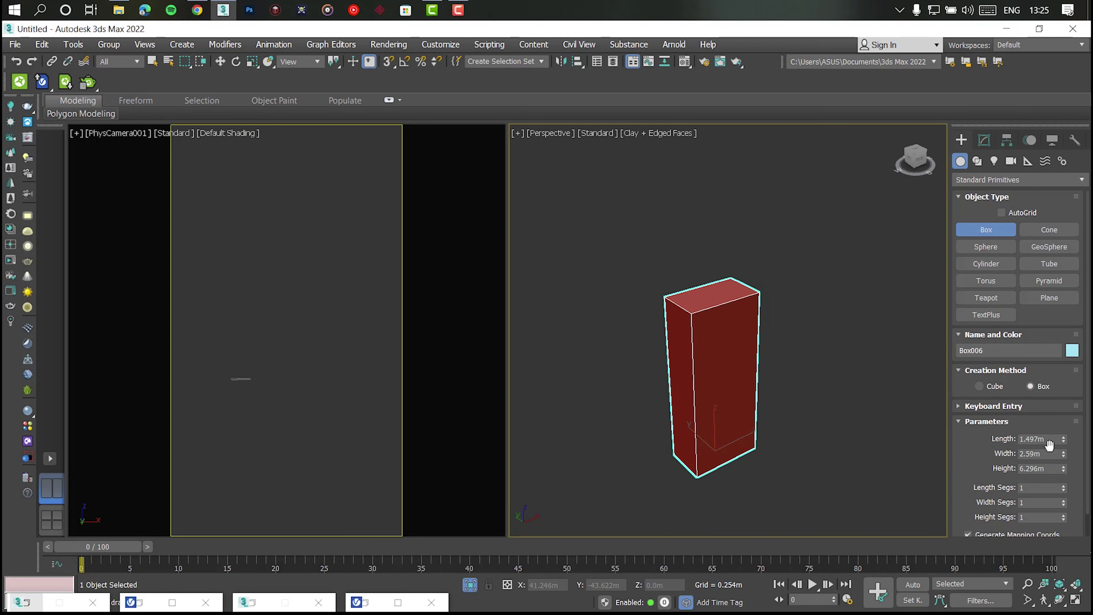
key("Tab")
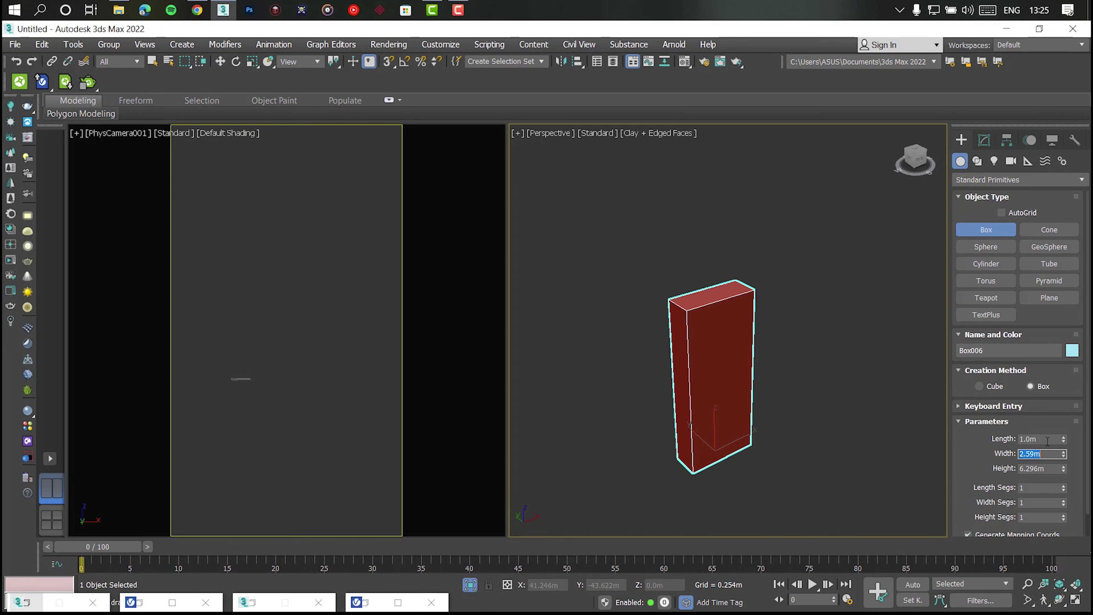
type("2.5")
key("Return")
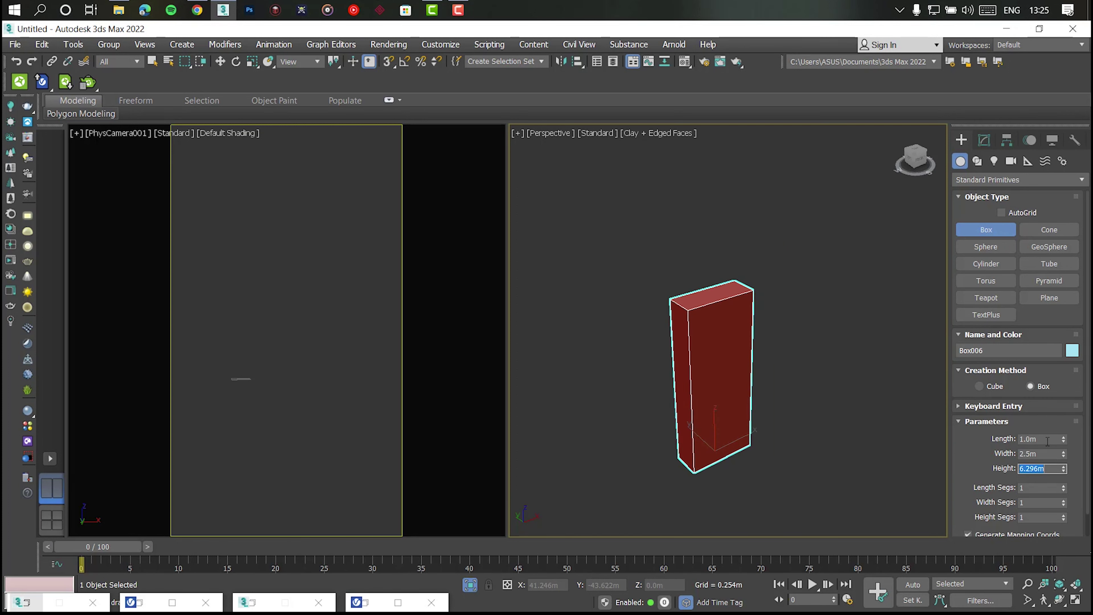
type("6")
key("Return")
Convert the box to an editable poly and add an OpenSubdiv modifier with Show End Result on
key("w")
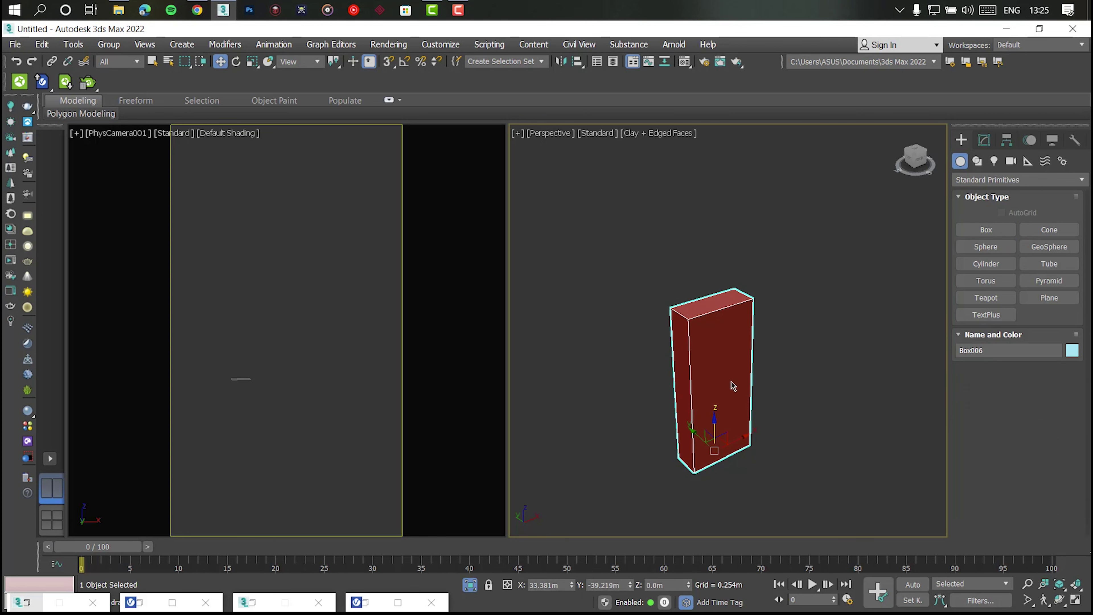
right_click(727, 357)
left_click(908, 526)
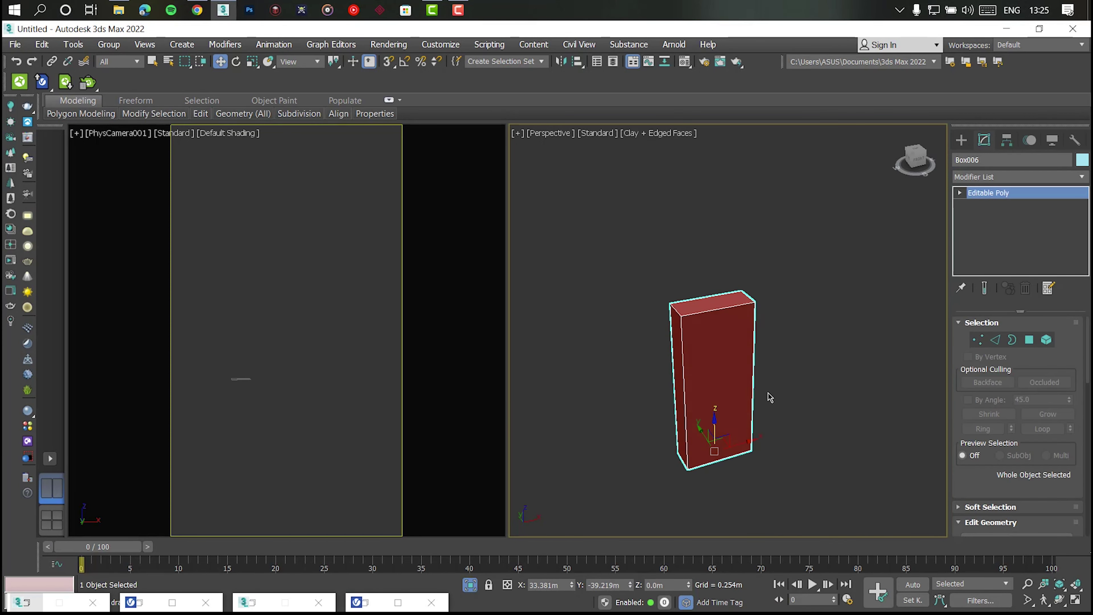
scroll(749, 370, "up", 2)
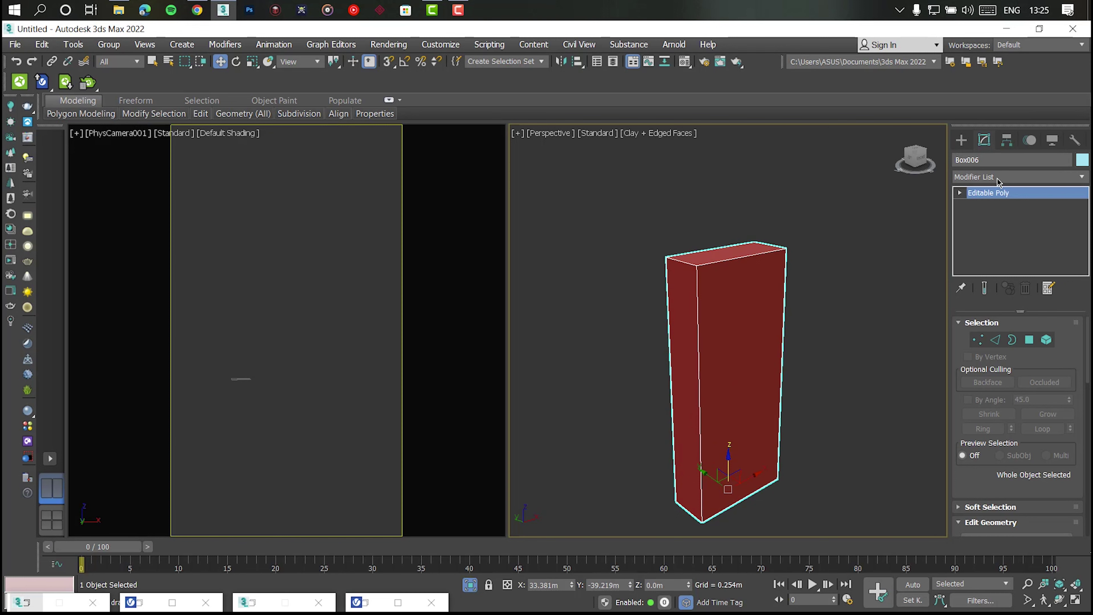
left_click(997, 181)
type("op")
left_click(992, 195)
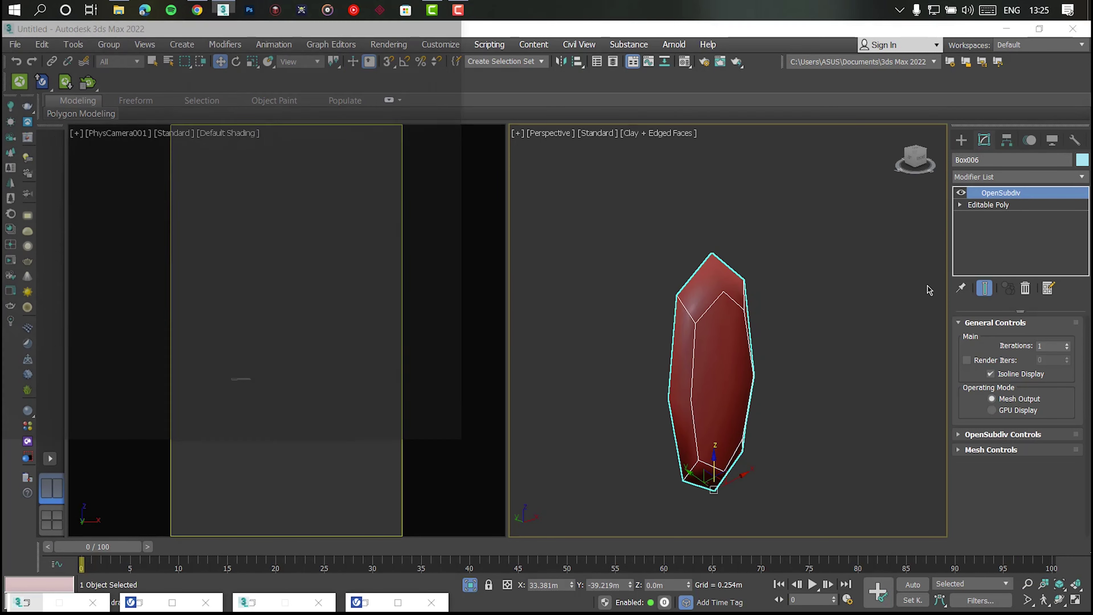
left_click(984, 288)
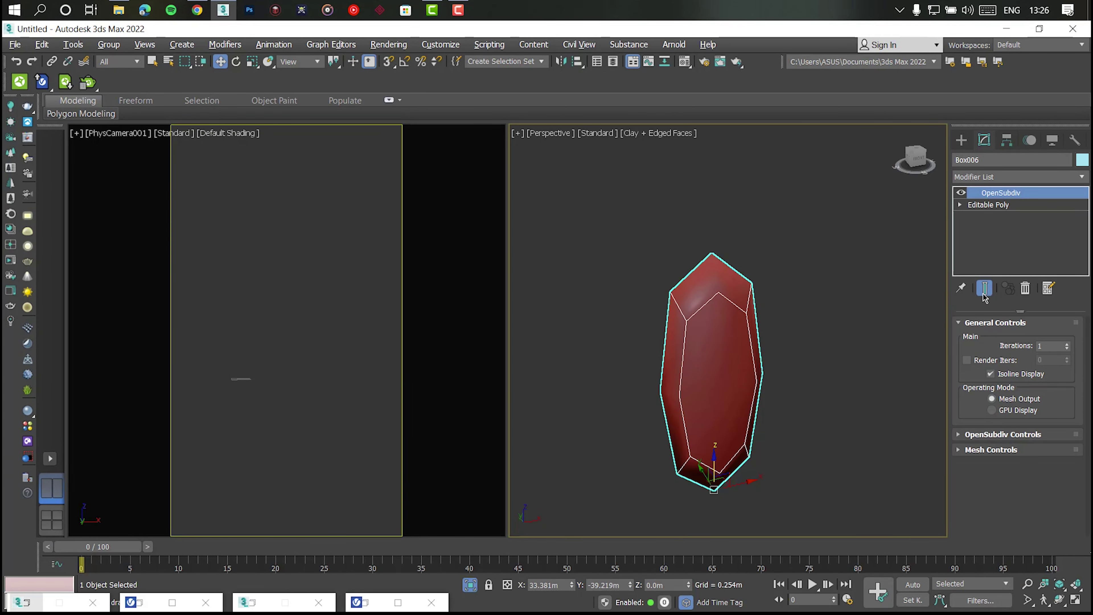
left_click(989, 205)
left_click(984, 289)
Connect the body edges with two horizontal loops, then connect the two edges across the top
key("2")
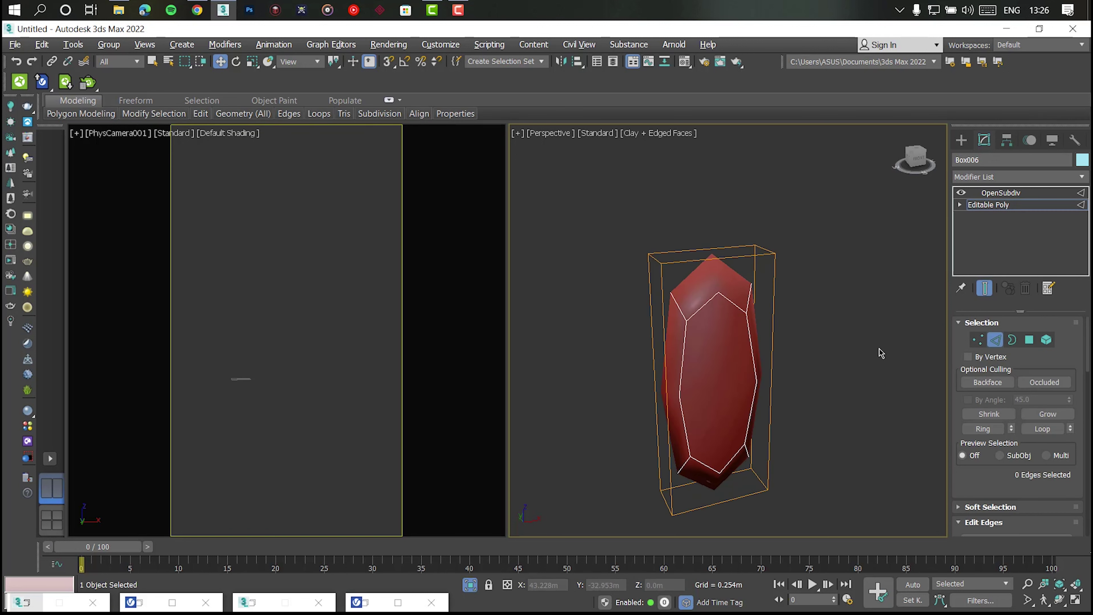
scroll(1051, 462, "down", 3)
left_click(1067, 484)
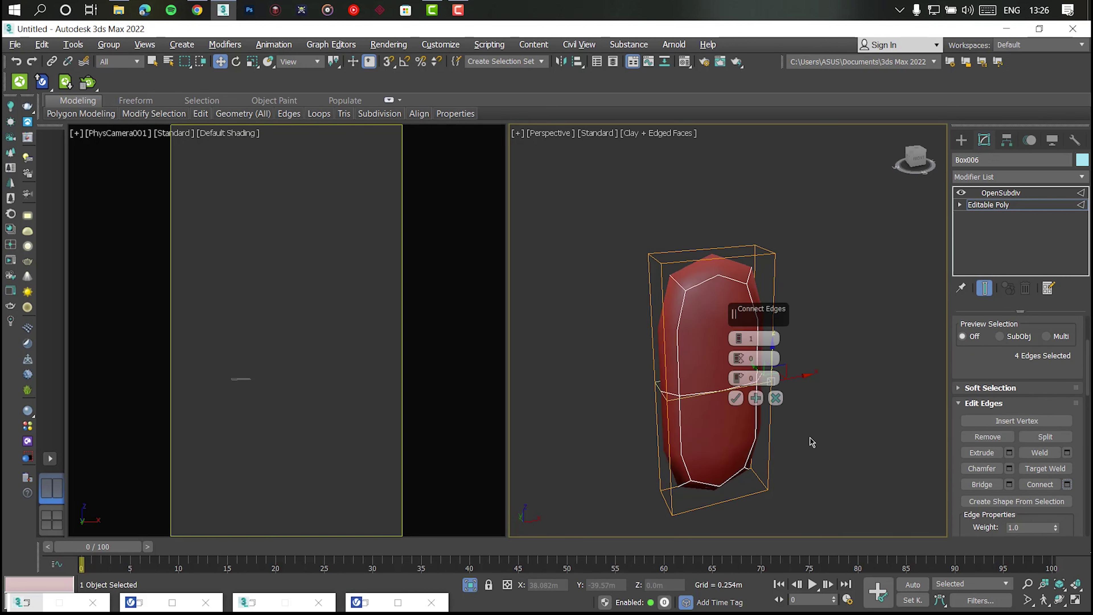
left_click_drag(738, 338, 738, 332)
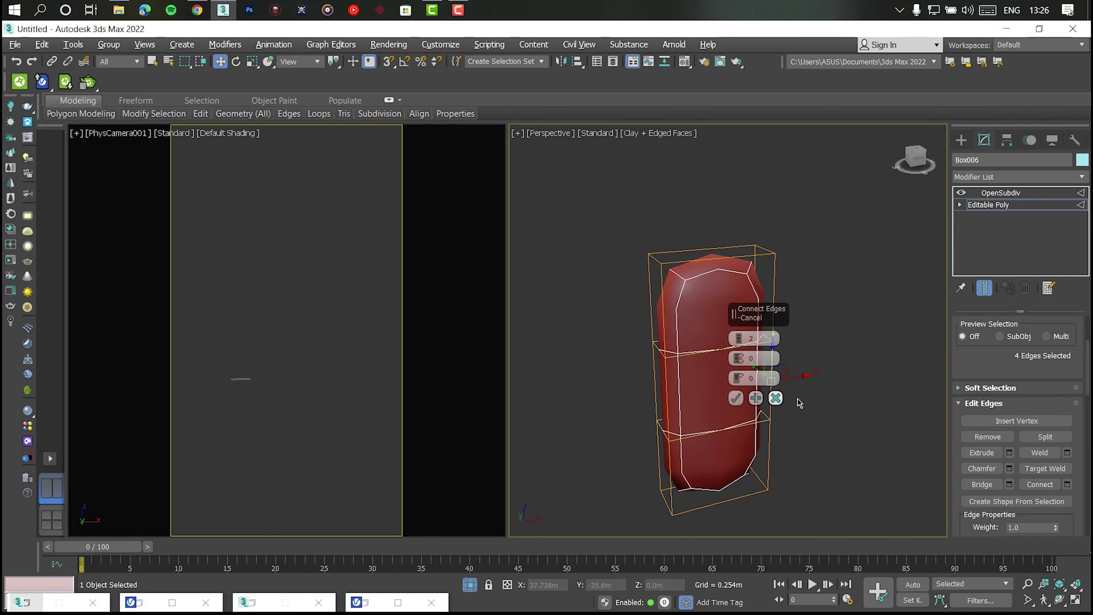
left_click(736, 398)
mouse_move(734, 400)
middle_mouse_down("alt")
mouse_move(722, 384)
mouse_move(727, 345)
mouse_move(722, 390)
middle_mouse_up("alt")
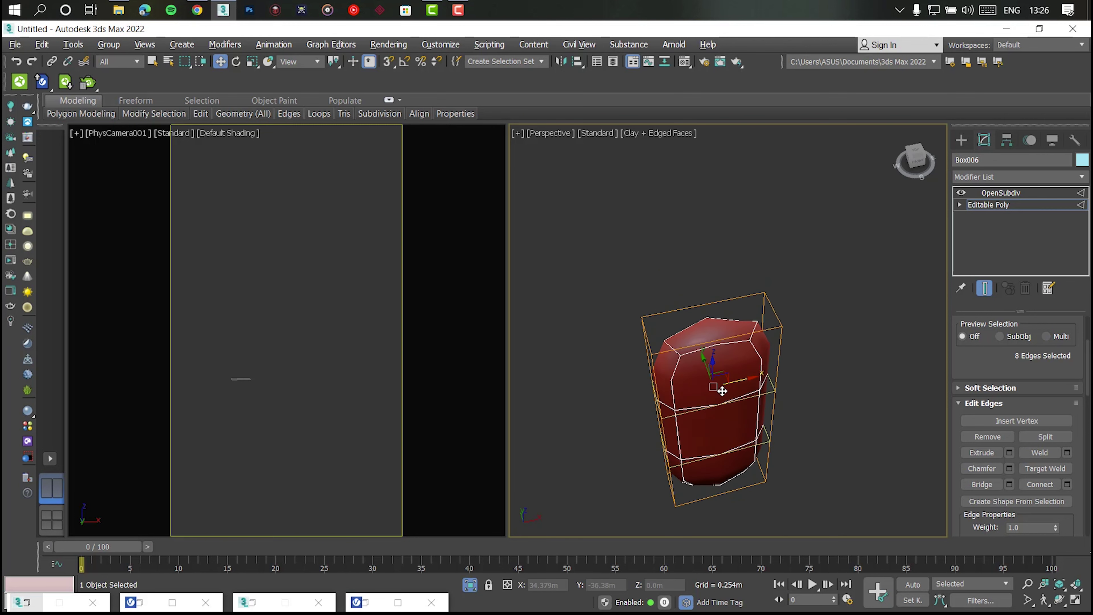
left_click(707, 339)
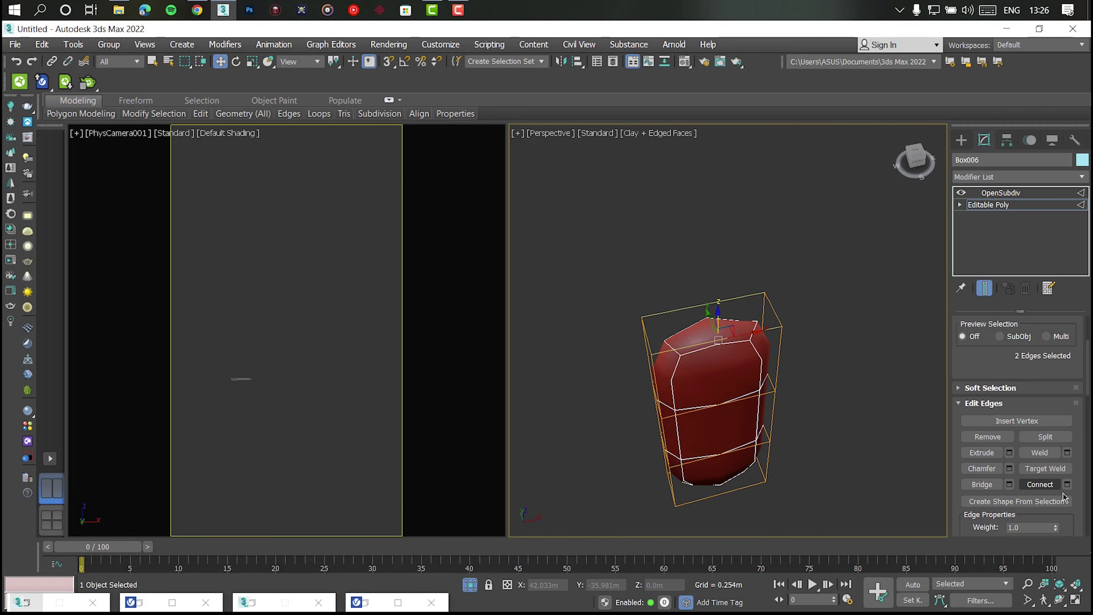
left_click(1067, 484)
mouse_move(694, 361)
middle_mouse_down("alt")
mouse_move(706, 388)
mouse_move(711, 314)
middle_mouse_up("alt")
left_click(736, 398)
Move the body's top face upward in Z into a tall neck
key("4")
left_click(712, 314)
middle_click_drag(712, 215, 709, 276, "alt")
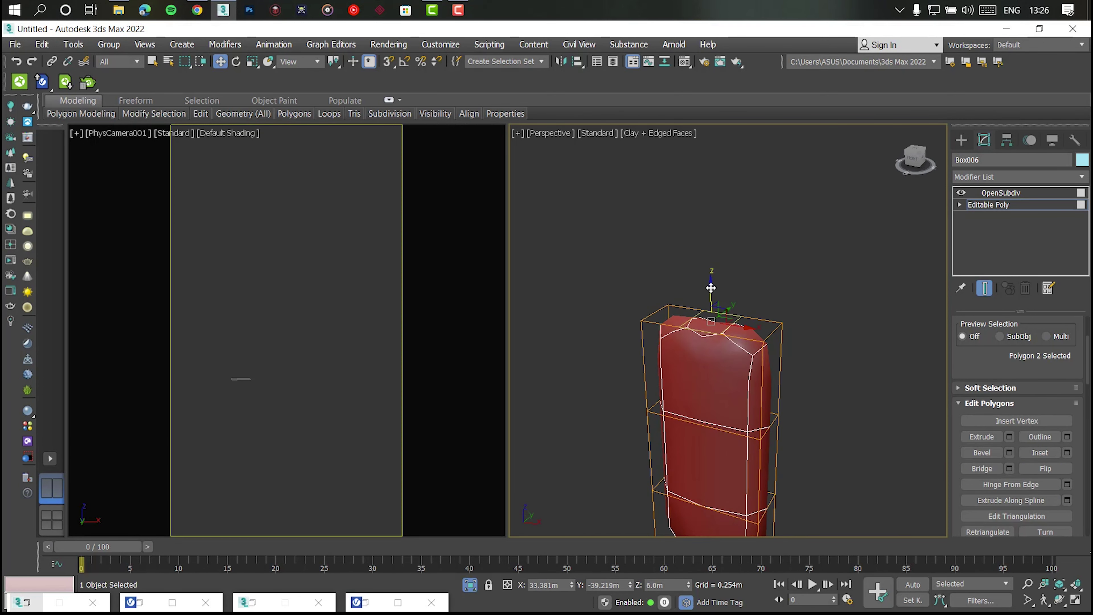
mouse_move(710, 276)
left_mouse_down()
mouse_move(722, 228)
mouse_move(719, 249)
left_mouse_up()
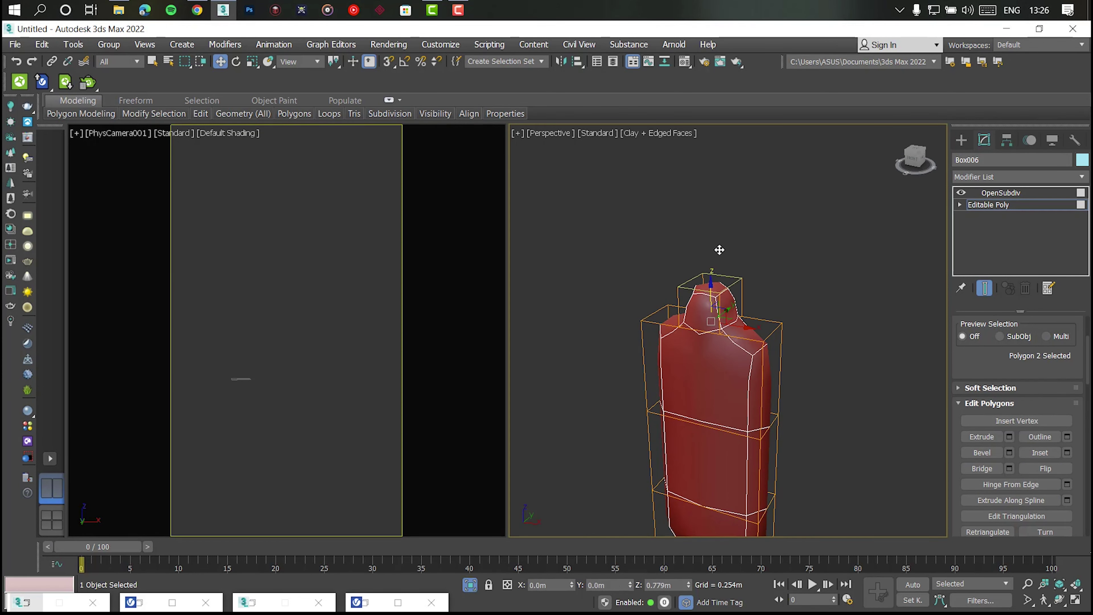
mouse_move(676, 268)
middle_mouse_down("alt")
mouse_move(711, 292)
mouse_move(708, 258)
middle_mouse_up("alt")
scroll(711, 292, "up", 2)
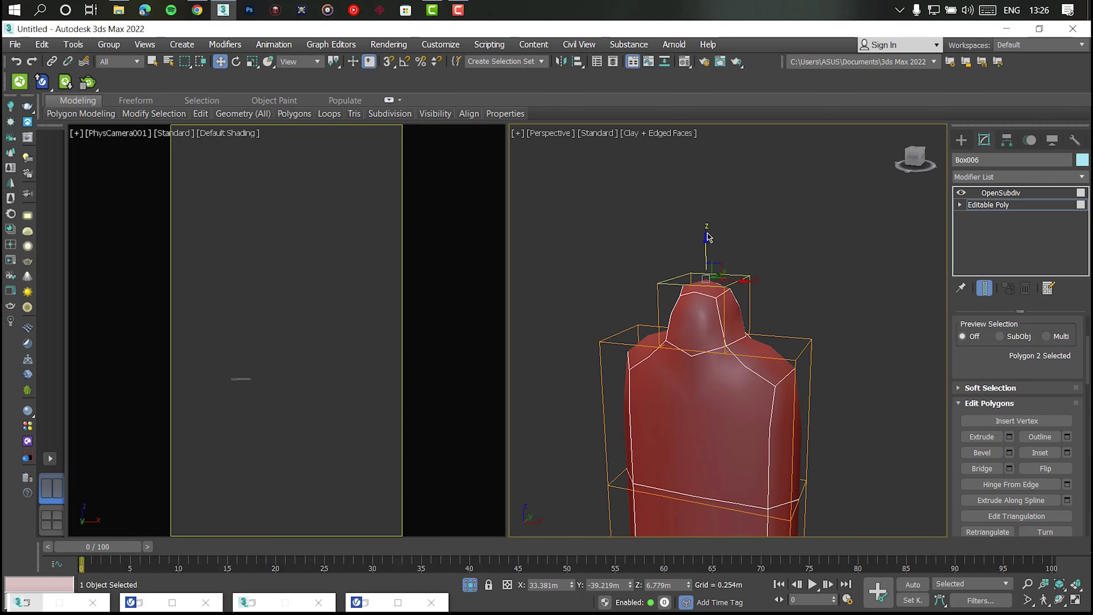
mouse_move(706, 241)
left_mouse_down()
mouse_move(722, 145)
mouse_move(713, 149)
left_mouse_up()
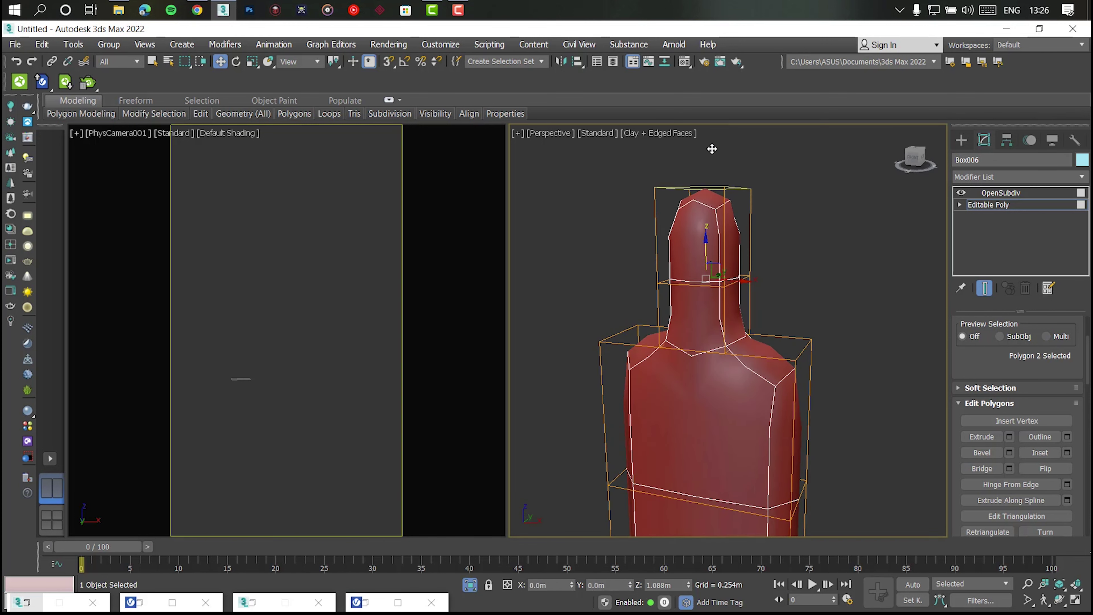
middle_click_drag(713, 152, 710, 222, "alt")
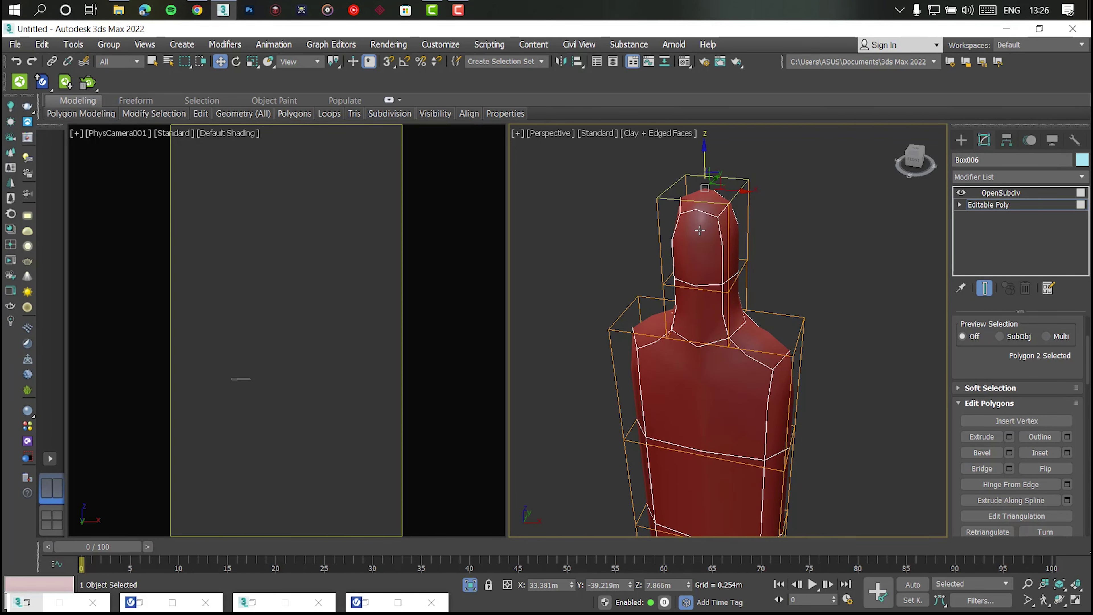
Extrude the neck-top faces as a group by 0.325m to form the head
scroll(656, 247, "down", 2)
middle_click_drag(654, 244, 671, 237, "alt")
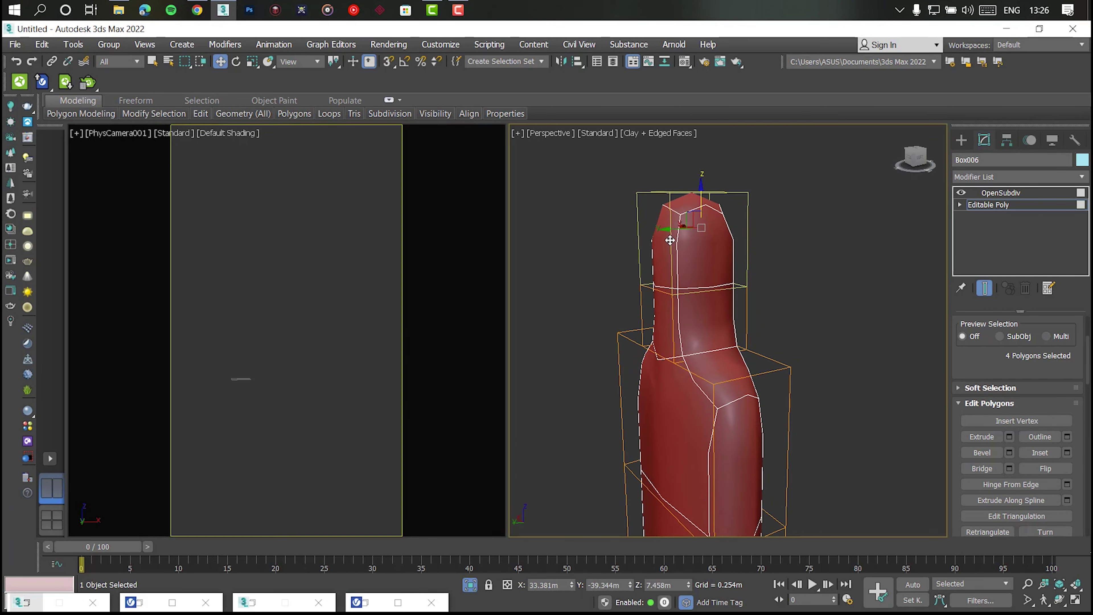
left_click(671, 236, "ctrl")
scroll(630, 267, "up", 2)
left_click(1009, 437)
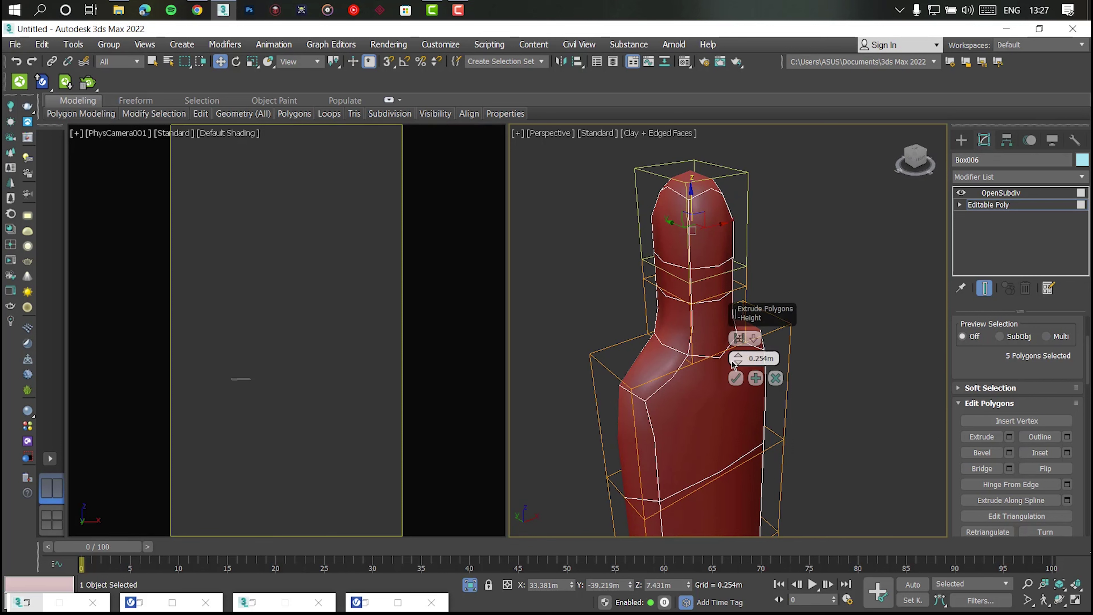
left_click(753, 338)
left_click_drag(738, 358, 738, 345)
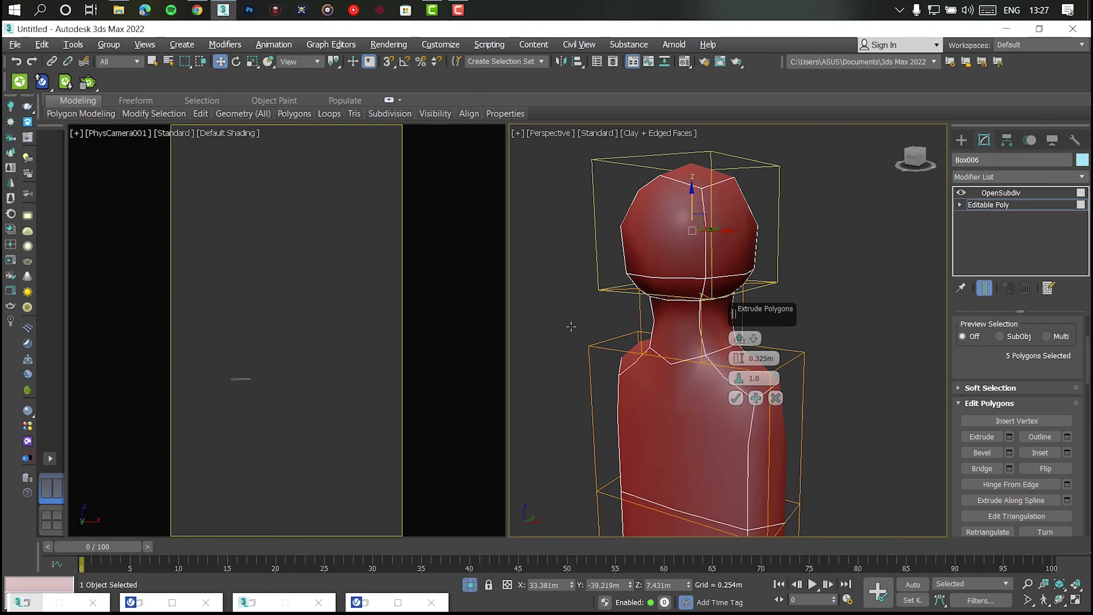
middle_click_drag(560, 328, 533, 323, "alt")
scroll(533, 324, "down", 3)
scroll(533, 324, "down", 2)
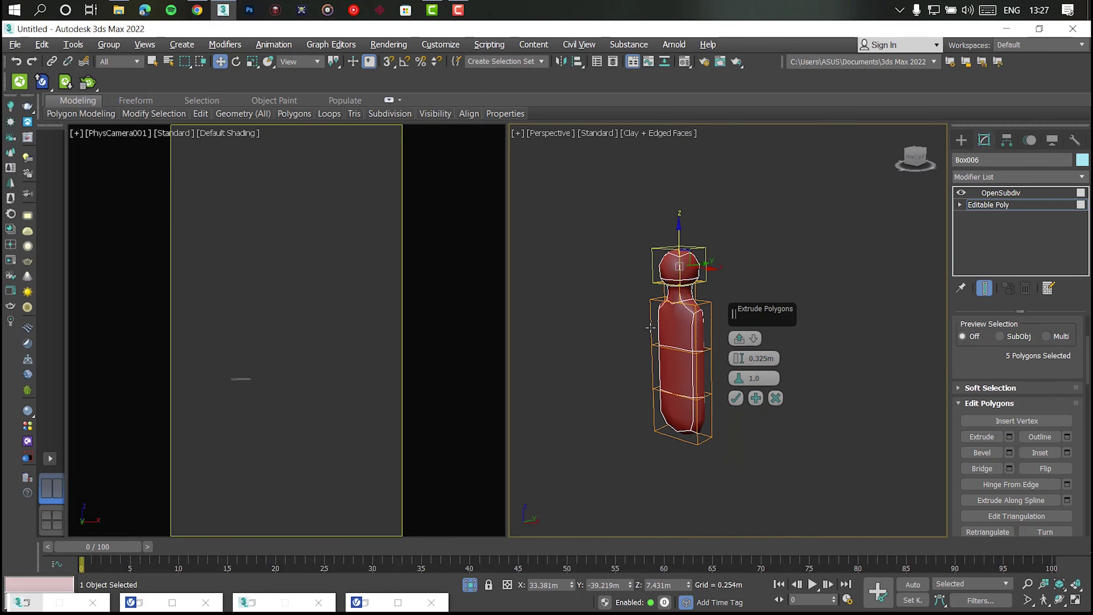
left_click(736, 398)
Select the head's top face and inspect the figure from the front and above
scroll(688, 310, "up", 3)
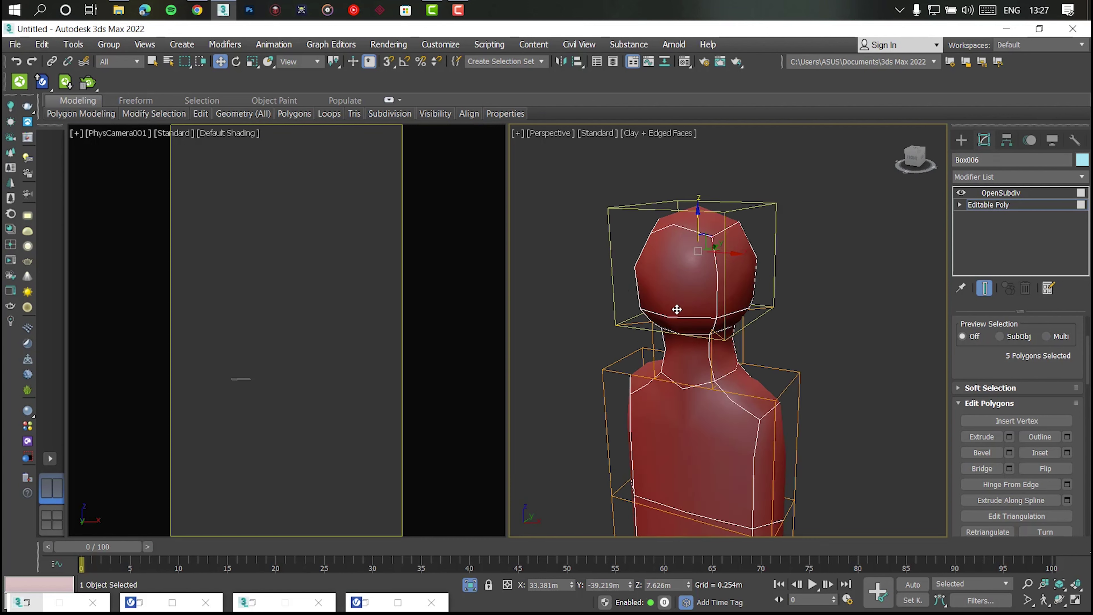
scroll(765, 209, "up", 2)
left_click(765, 208)
middle_click_drag(764, 208, 697, 132, "alt")
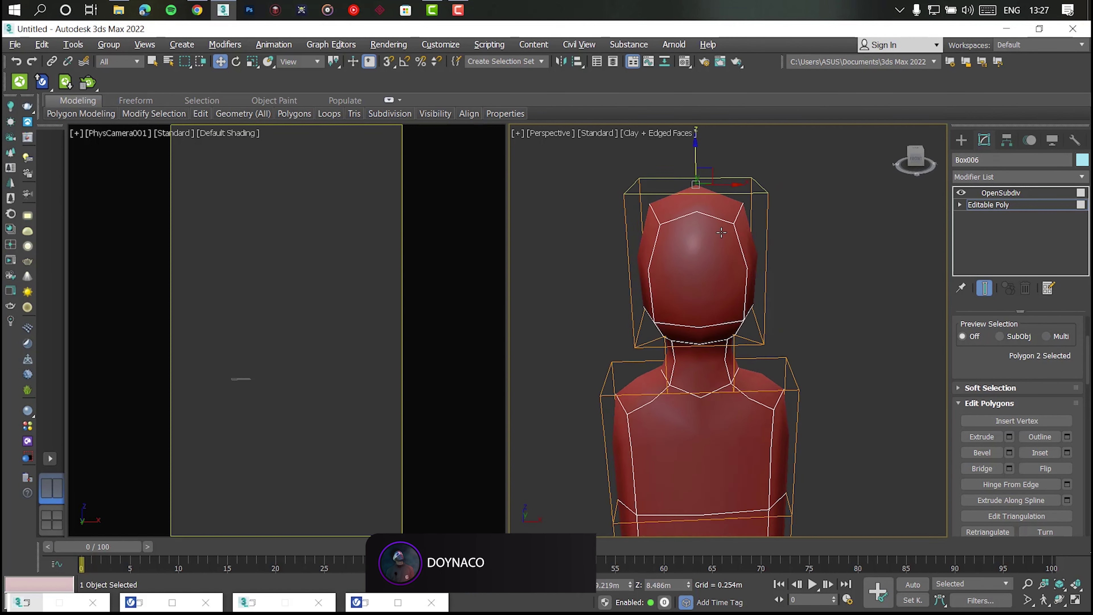
scroll(710, 302, "down", 4)
scroll(727, 309, "down", 1)
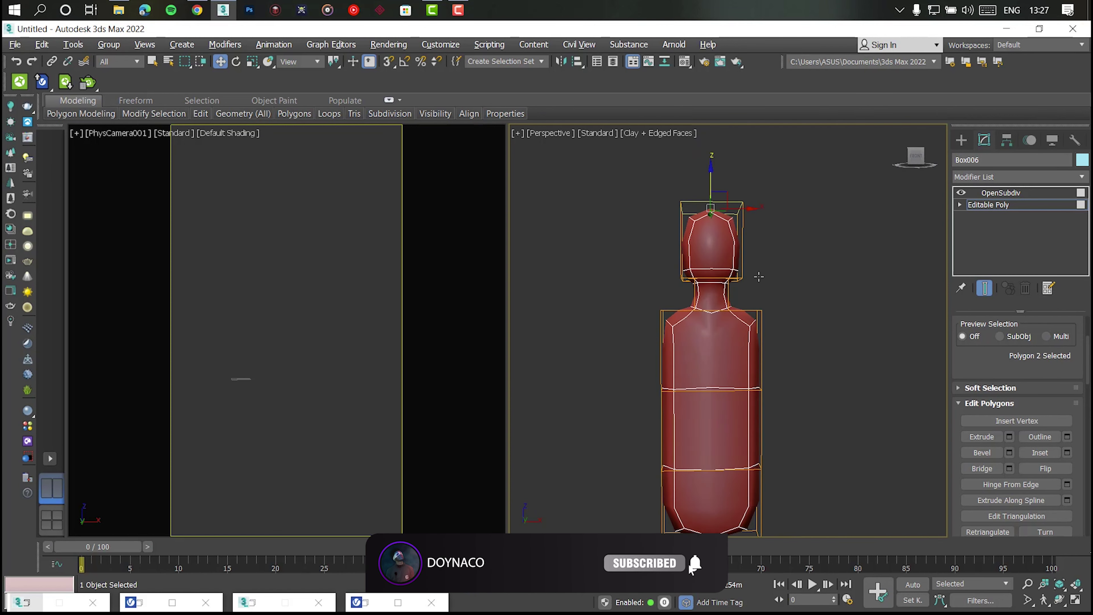
middle_click_drag(727, 309, 778, 321, "alt")
middle_click_drag(714, 400, 726, 416, "alt")
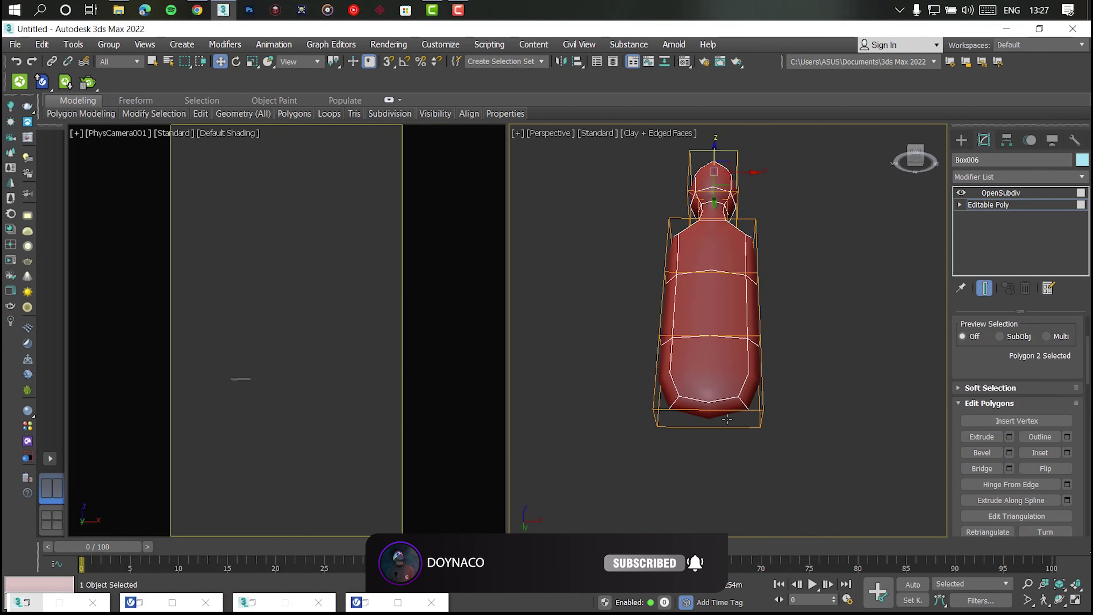
Connect the two bottom torso edges to split the base in two
key("2")
left_click(725, 420)
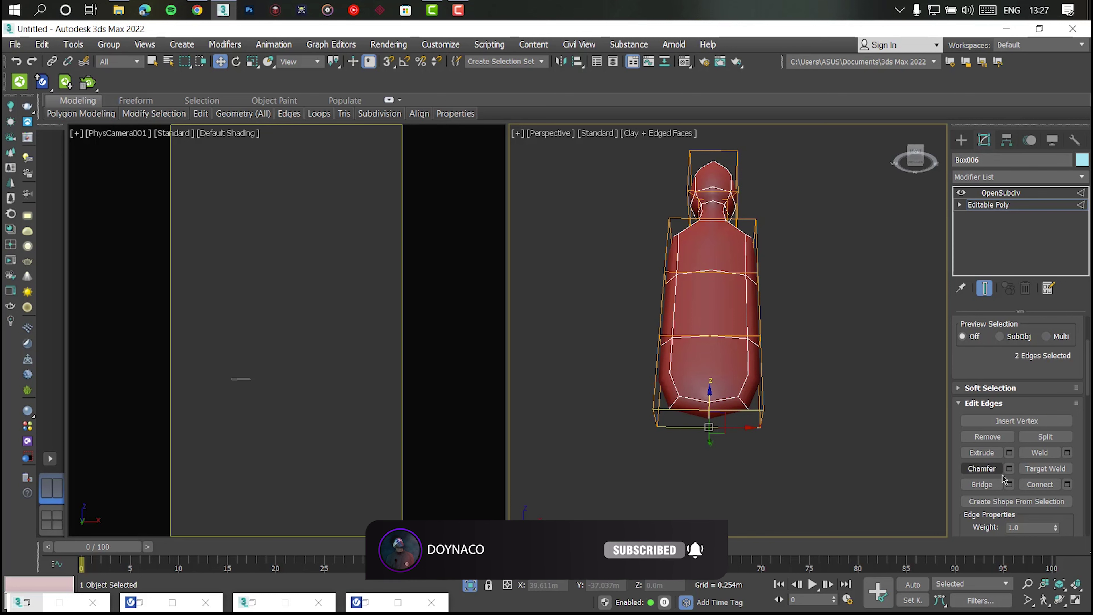
left_click(1066, 485)
mouse_move(690, 420)
middle_mouse_down("alt")
mouse_move(748, 436)
mouse_move(756, 410)
middle_mouse_up("alt")
Extrude both bottom polygons downward about 4.3m into a pair of legs
key("4")
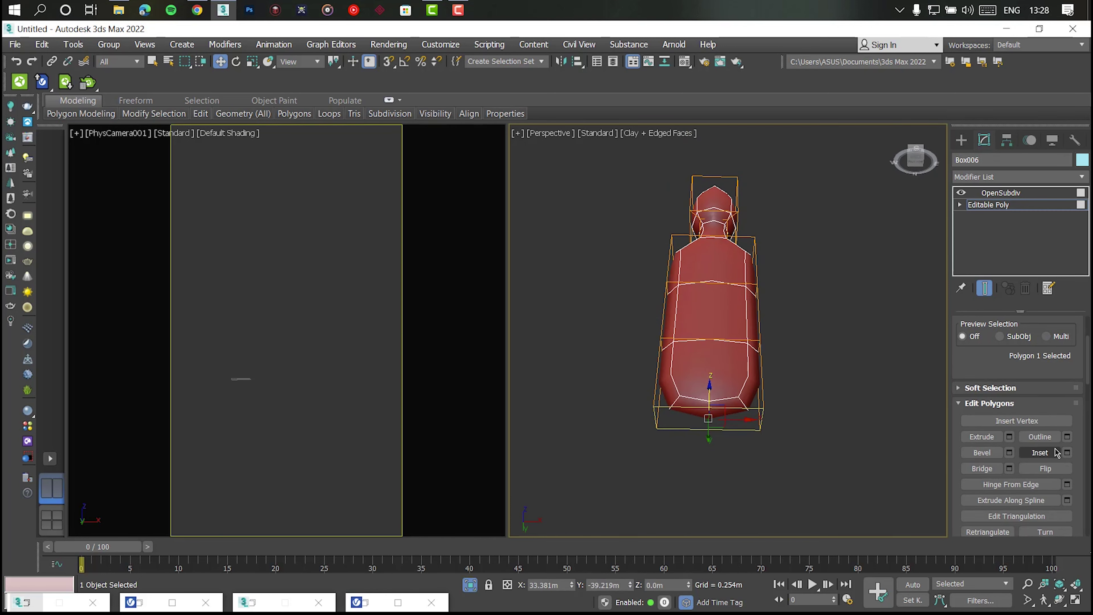
key("2")
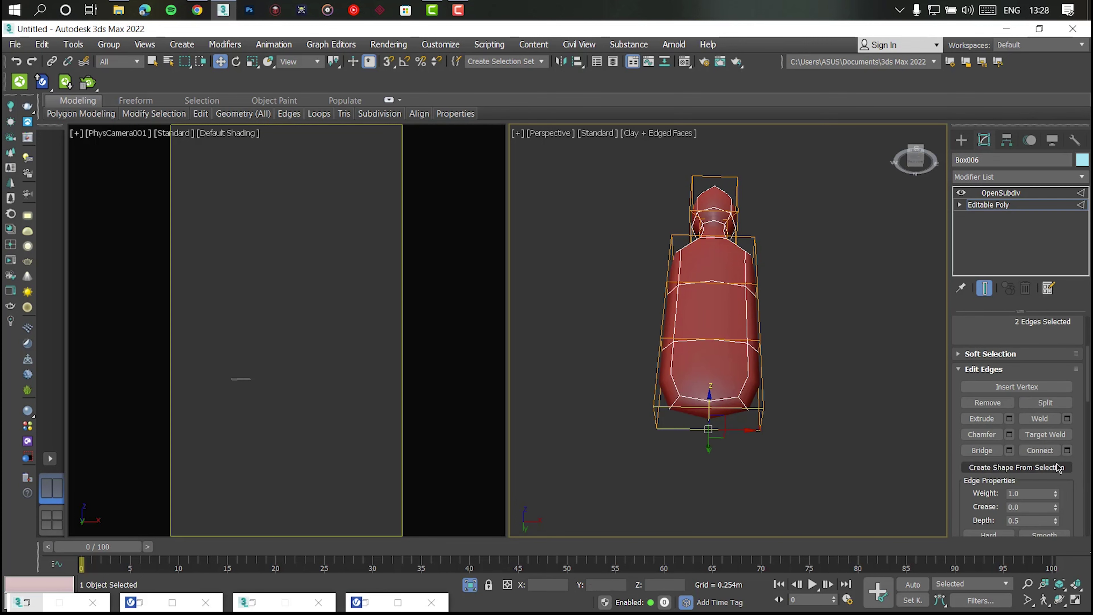
key("4")
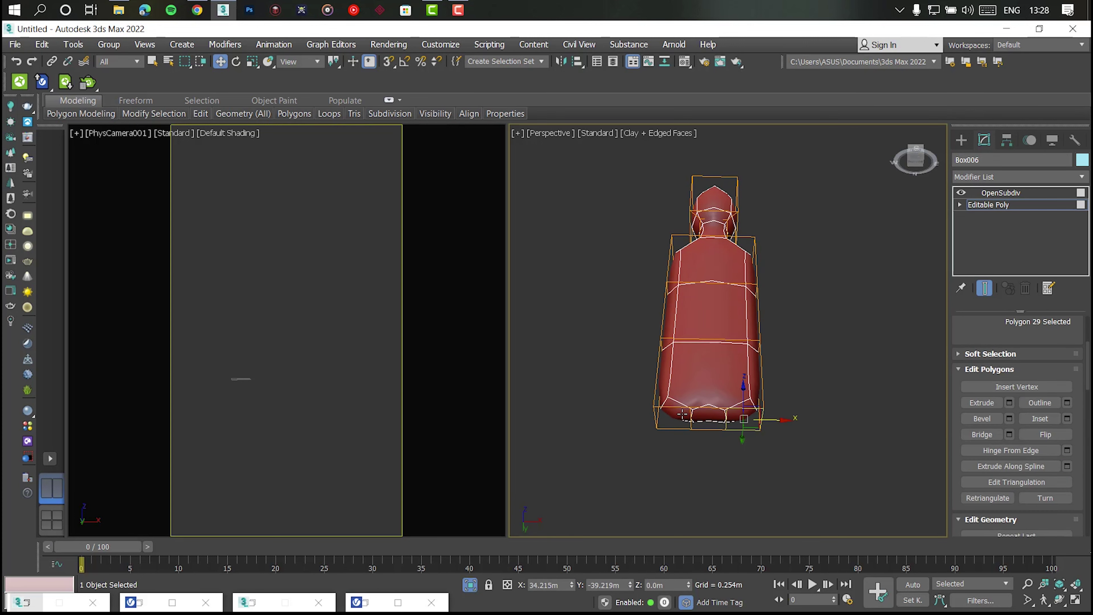
left_click(1009, 402)
left_click_drag(738, 358, 738, 358)
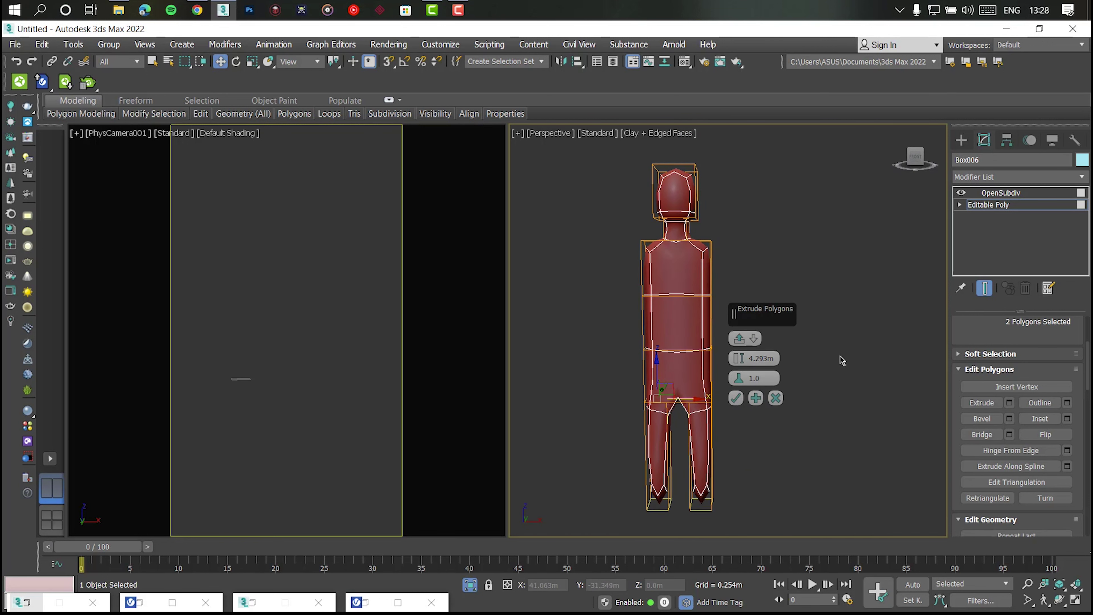
left_click(765, 309)
Select the edges around the upper torso at Edge level
mouse_move(765, 309)
middle_mouse_down("alt")
mouse_move(757, 335)
mouse_move(743, 340)
mouse_move(761, 312)
mouse_move(696, 346)
mouse_move(700, 358)
middle_mouse_up("alt")
scroll(729, 315, "up", 3)
key("2")
left_click(760, 305)
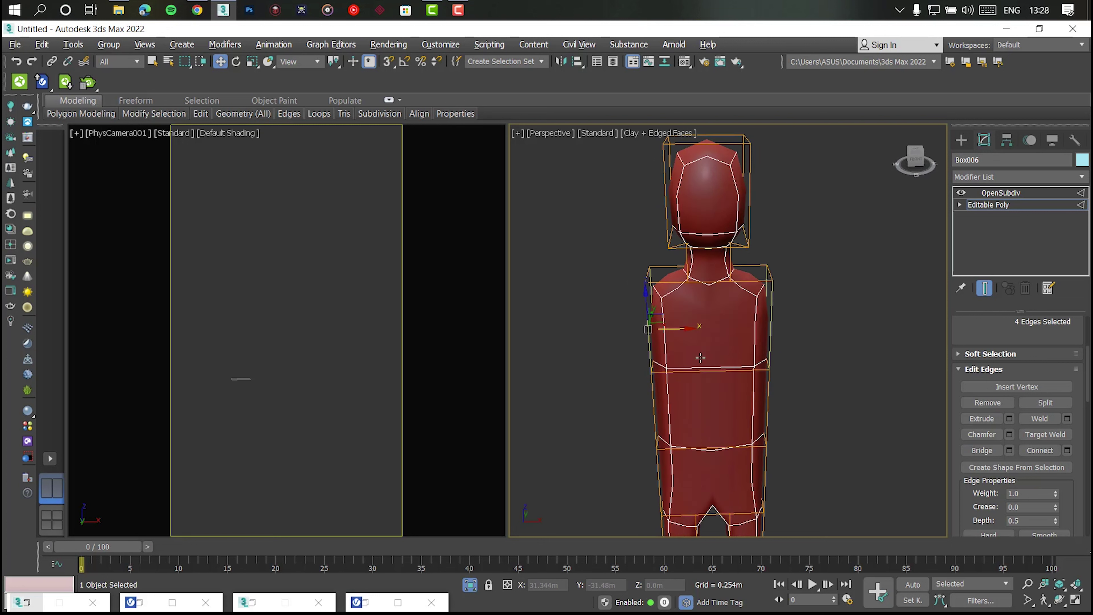
Add pinched and slid edge loops around the upper torso for the shoulders
left_click(1067, 450)
mouse_move(805, 357)
middle_mouse_down("alt")
mouse_move(827, 357)
mouse_move(766, 328)
middle_mouse_up("alt")
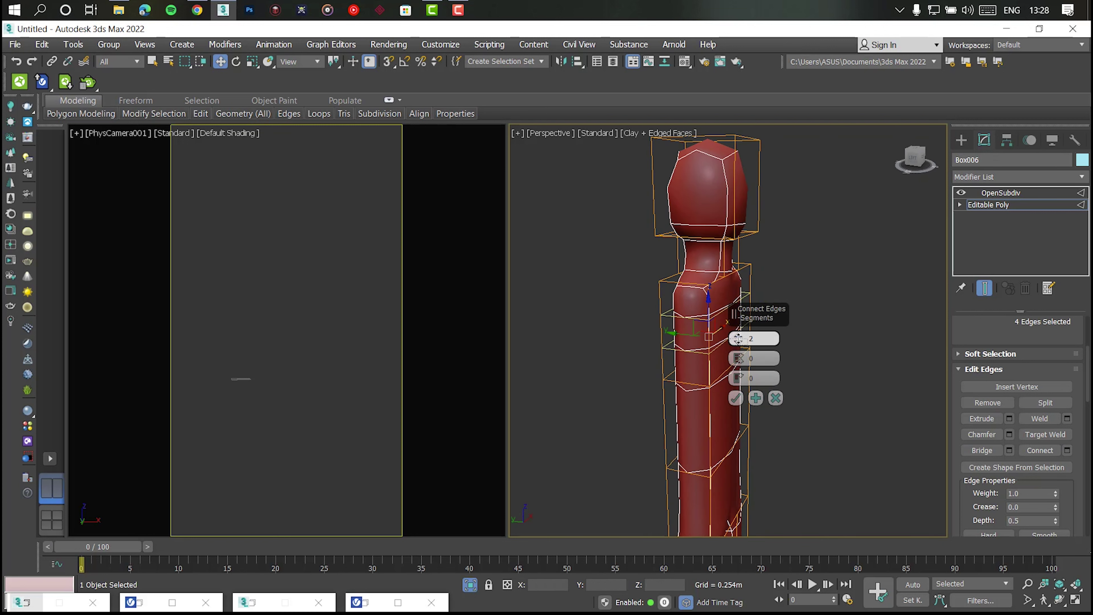
left_click_drag(738, 358, 734, 198)
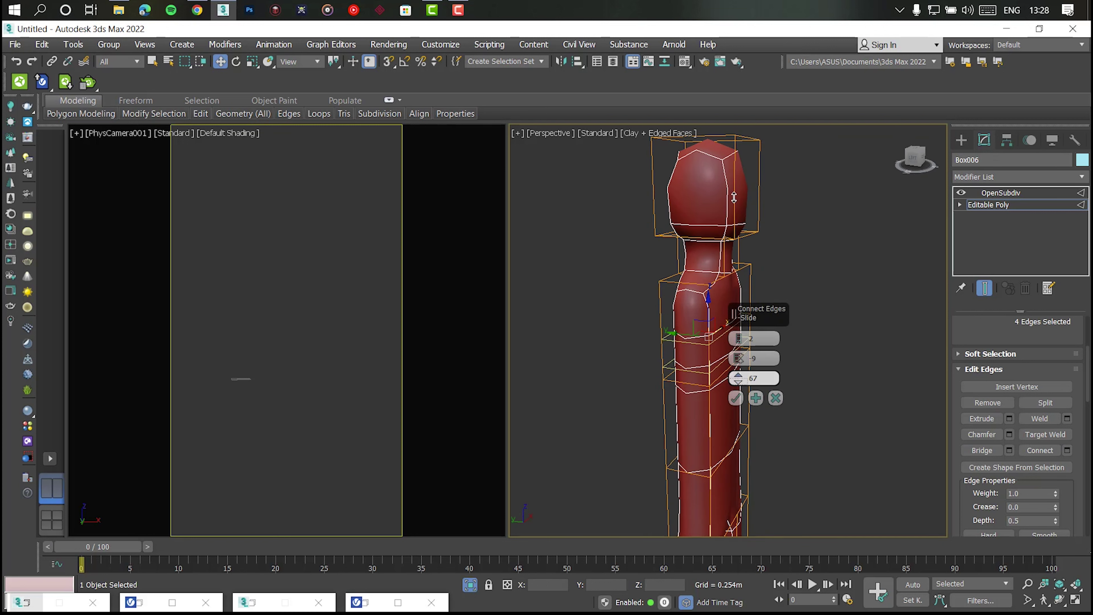
left_click(736, 398)
left_click(1068, 450)
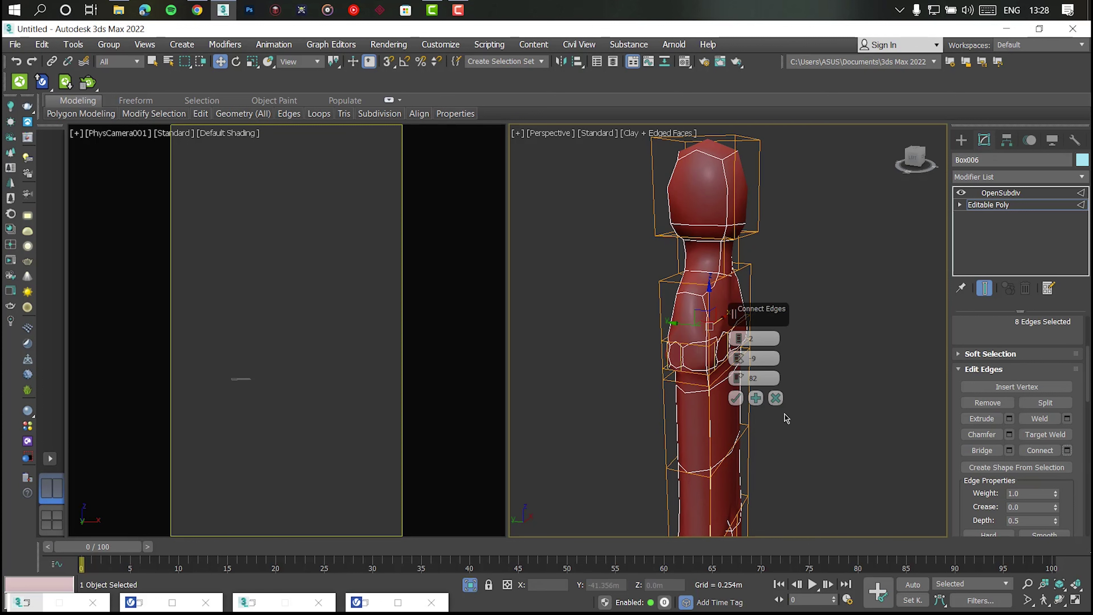
left_click(736, 398)
scroll(723, 362, "up", 4)
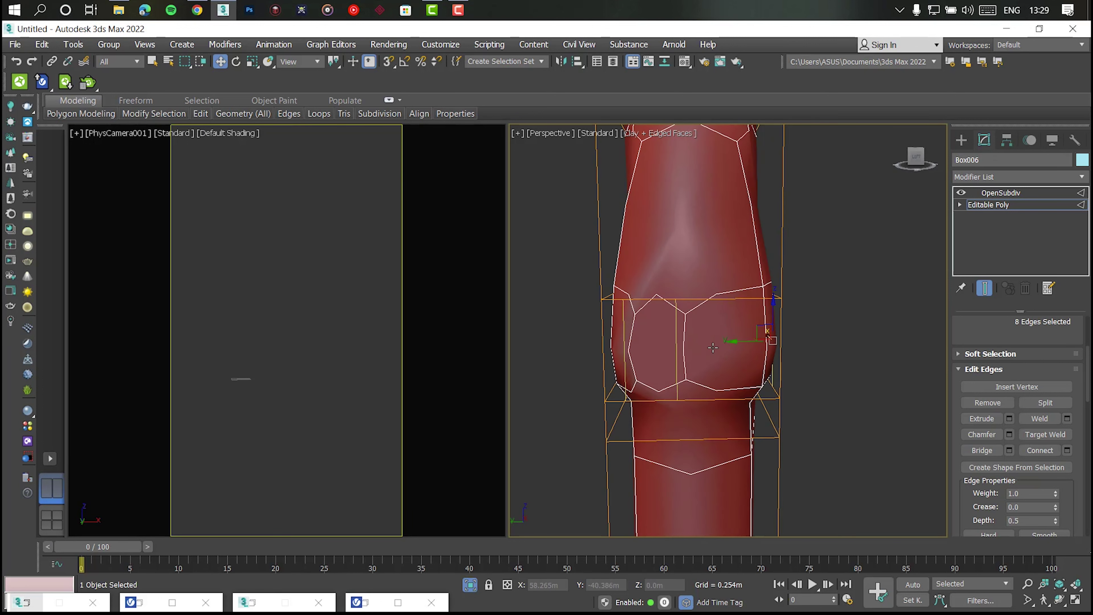
left_click(1068, 450)
mouse_move(738, 358)
left_mouse_down()
mouse_move(741, 293)
mouse_move(783, 326)
left_mouse_up()
left_click(736, 397)
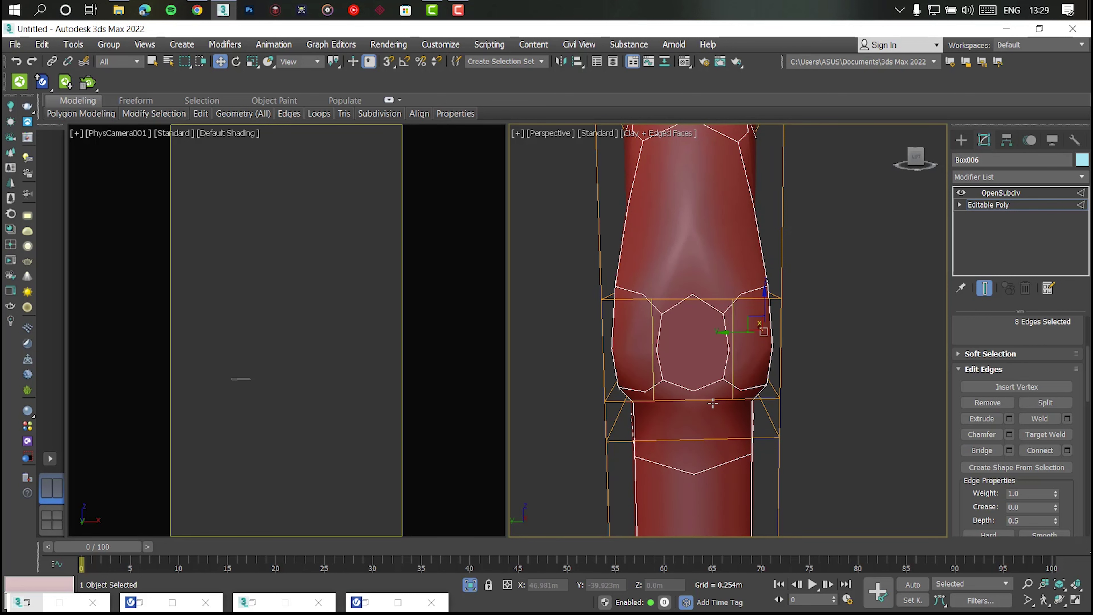
Extrude both arm-end polygons sideways with a height of about 2.5m
key("4")
left_click(708, 378)
mouse_move(707, 378)
middle_mouse_down("alt")
mouse_move(629, 321)
mouse_move(793, 386)
middle_mouse_up("alt")
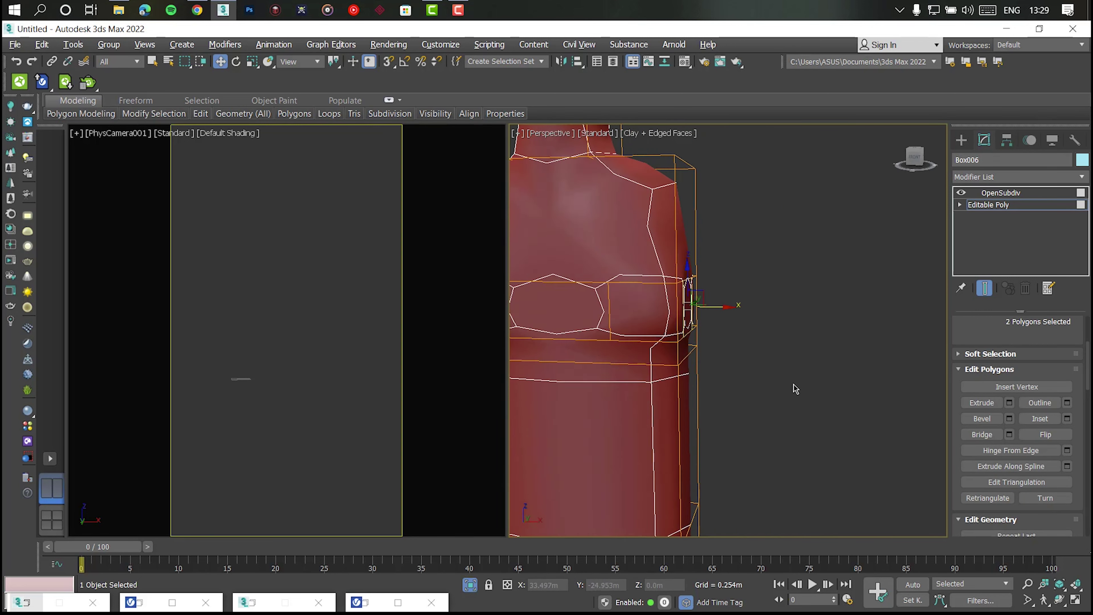
left_click(705, 278, "ctrl")
left_click(1009, 402)
key("shift+z")
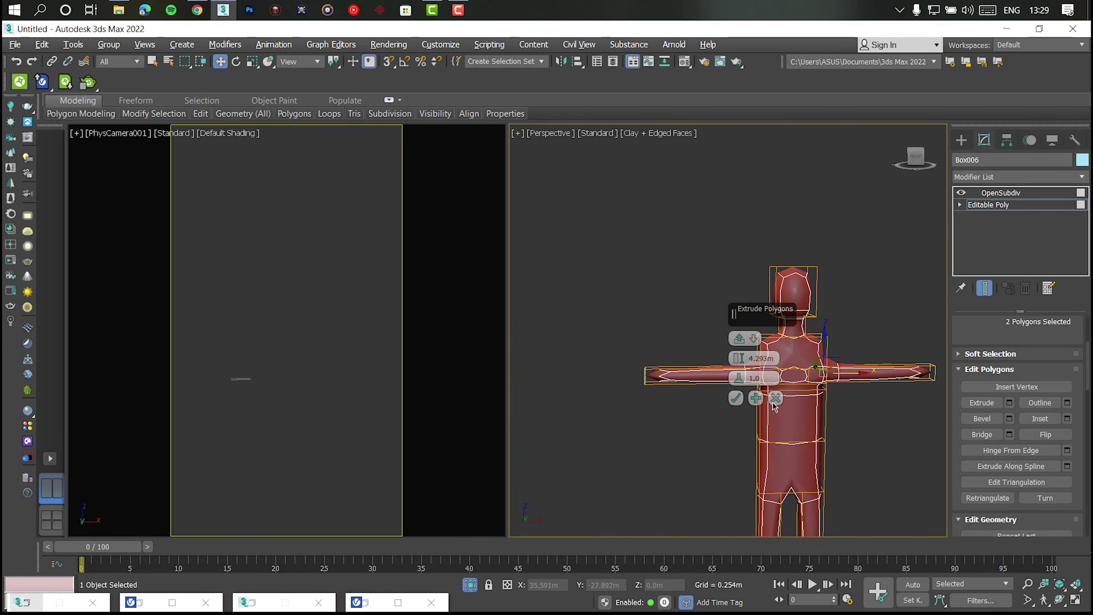
left_click_drag(728, 386, 693, 551)
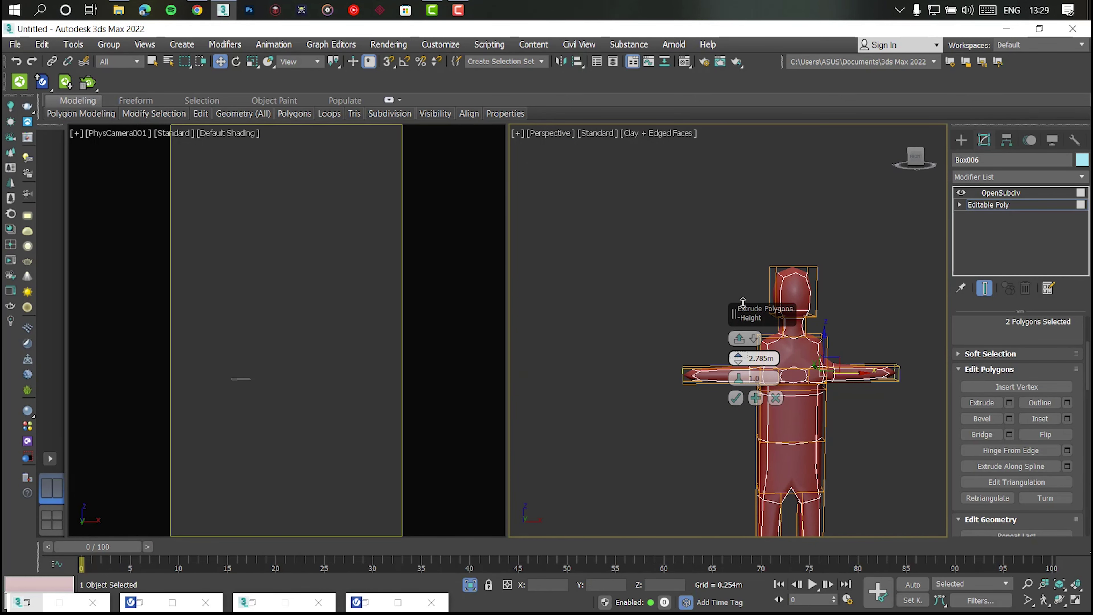
left_click(736, 398)
Return to the Editable Poly top level and view the whole smoothed figure
middle_click_drag(736, 401, 839, 470, "alt")
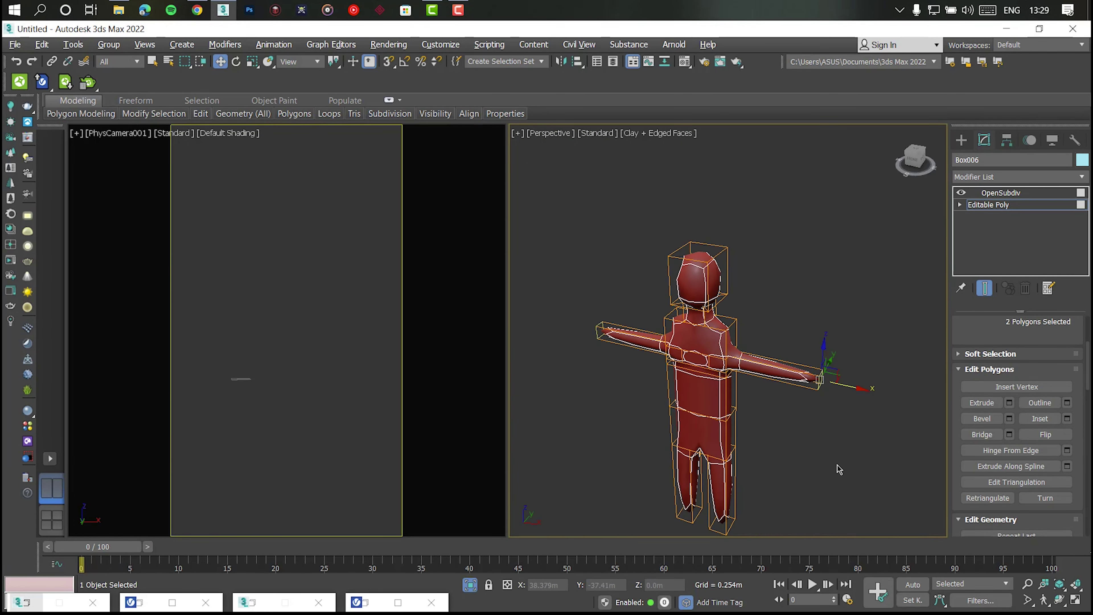
left_click(988, 205)
mouse_move(695, 312)
middle_mouse_down("alt")
mouse_move(726, 307)
mouse_move(728, 241)
mouse_move(796, 242)
mouse_move(731, 241)
middle_mouse_up("alt")
left_click(1000, 193)
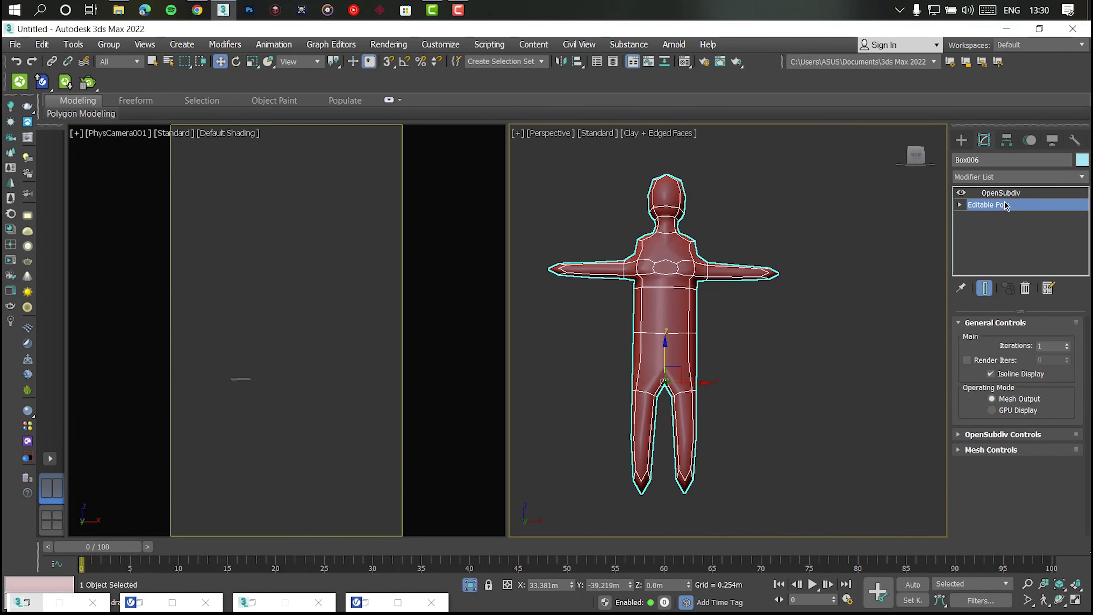
Scale the waist edges inward in X to slim the waist
left_click(995, 340)
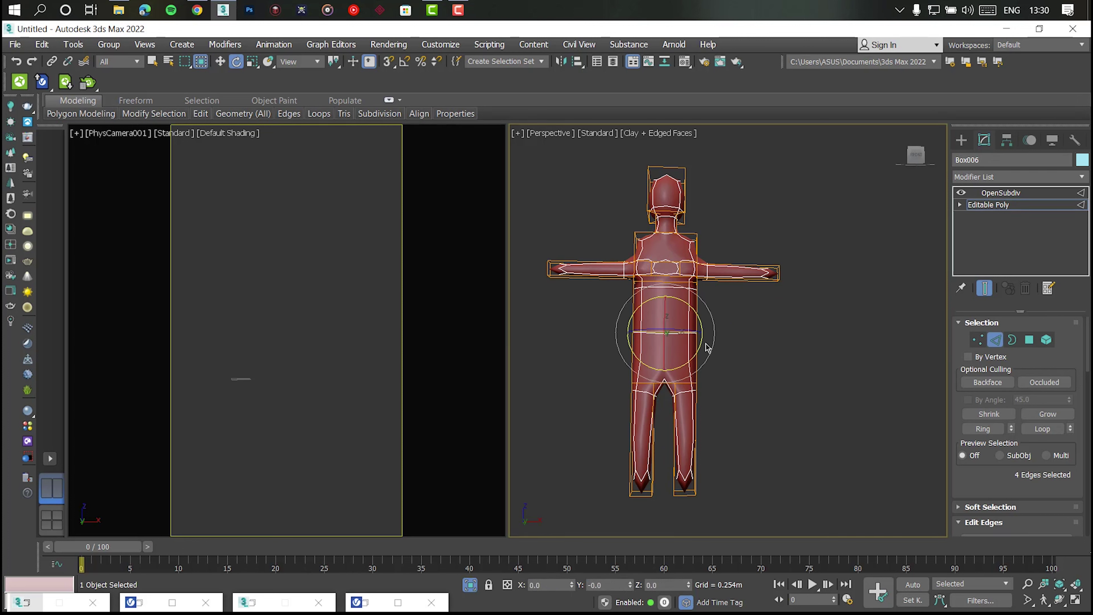
key("r")
left_click_drag(648, 332, 637, 332)
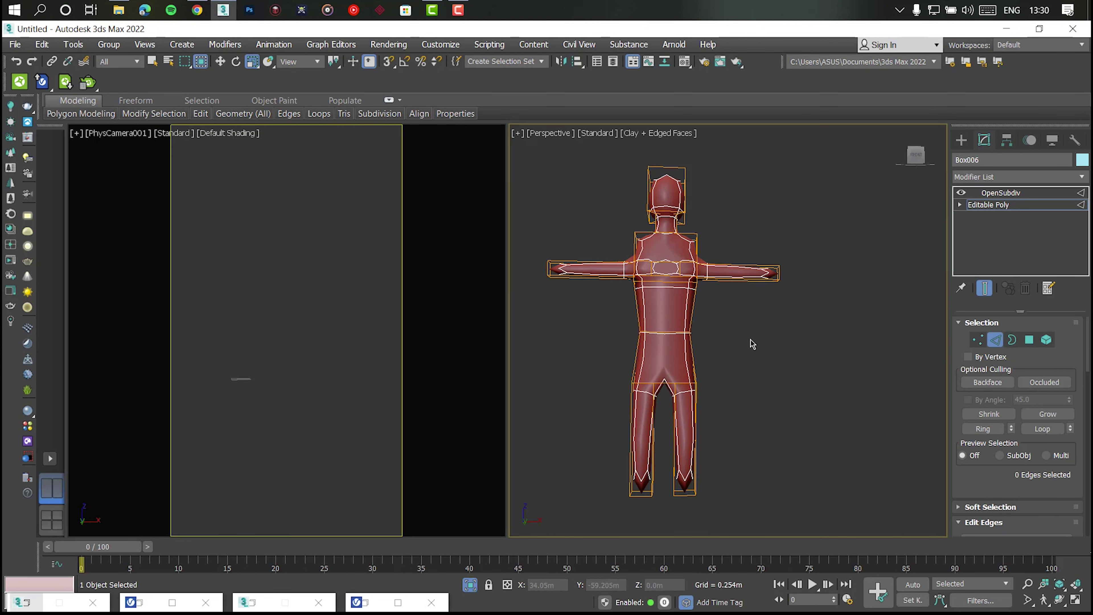
mouse_move(752, 345)
middle_mouse_down("alt")
mouse_move(615, 342)
mouse_move(639, 349)
mouse_move(624, 319)
mouse_move(602, 345)
mouse_move(715, 330)
mouse_move(783, 353)
middle_mouse_up("alt")
Clear the waist selection and orbit to the head edges, trying Connect once before cancelling
left_click(778, 306)
mouse_move(778, 306)
middle_mouse_down("alt")
mouse_move(724, 298)
mouse_move(688, 276)
middle_mouse_up("alt")
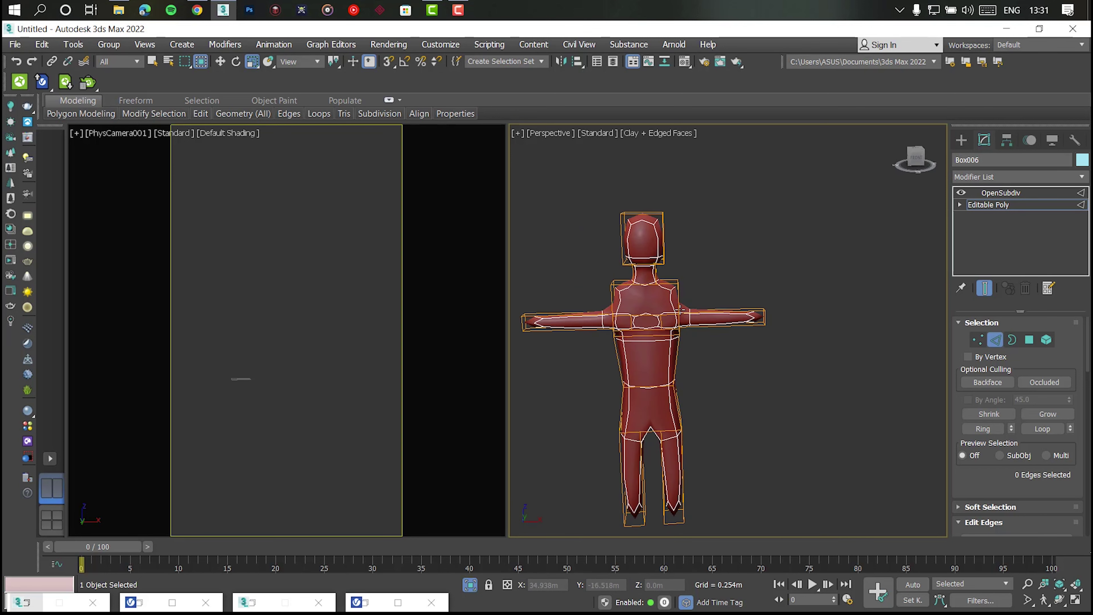
scroll(671, 267, "up", 3)
scroll(657, 253, "up", 3)
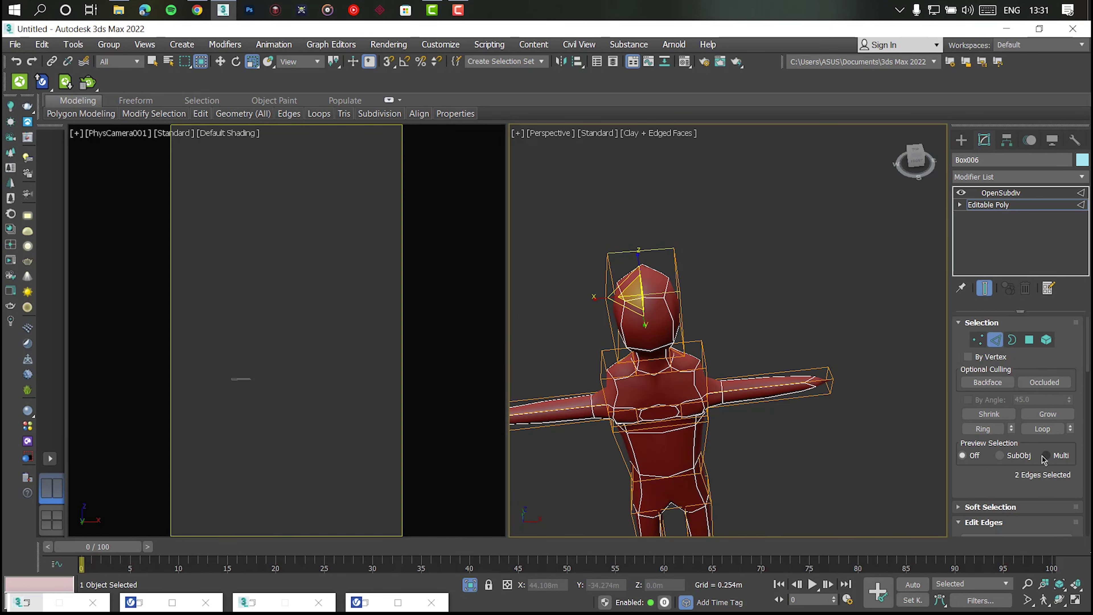
scroll(1044, 459, "down", 5)
left_click(1067, 484)
middle_click_drag(706, 336, 750, 362, "alt")
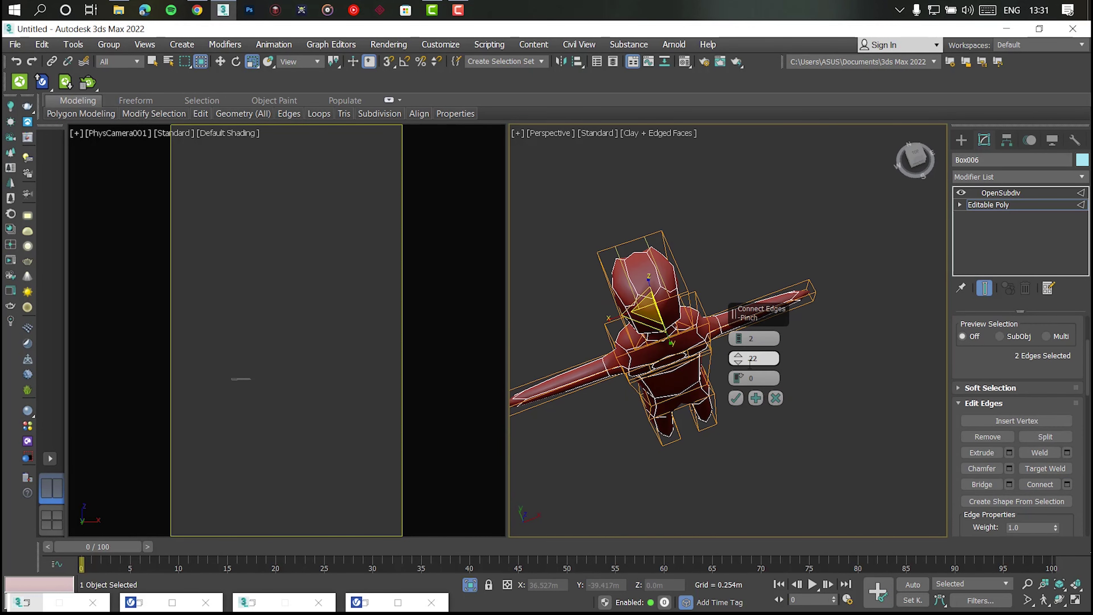
middle_click_drag(742, 312, 808, 577, "alt")
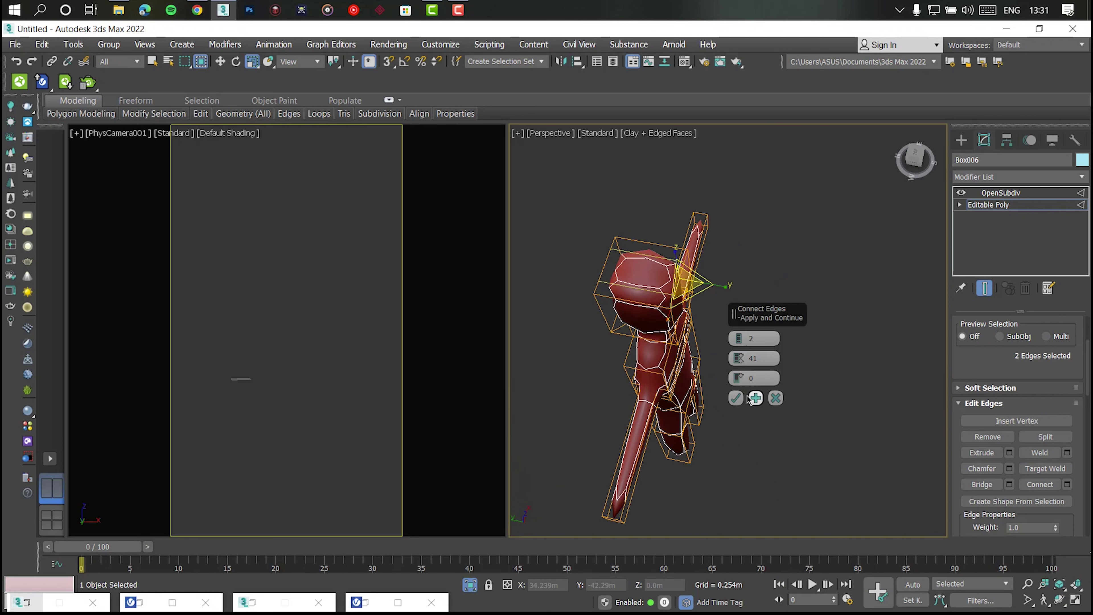
key("Escape")
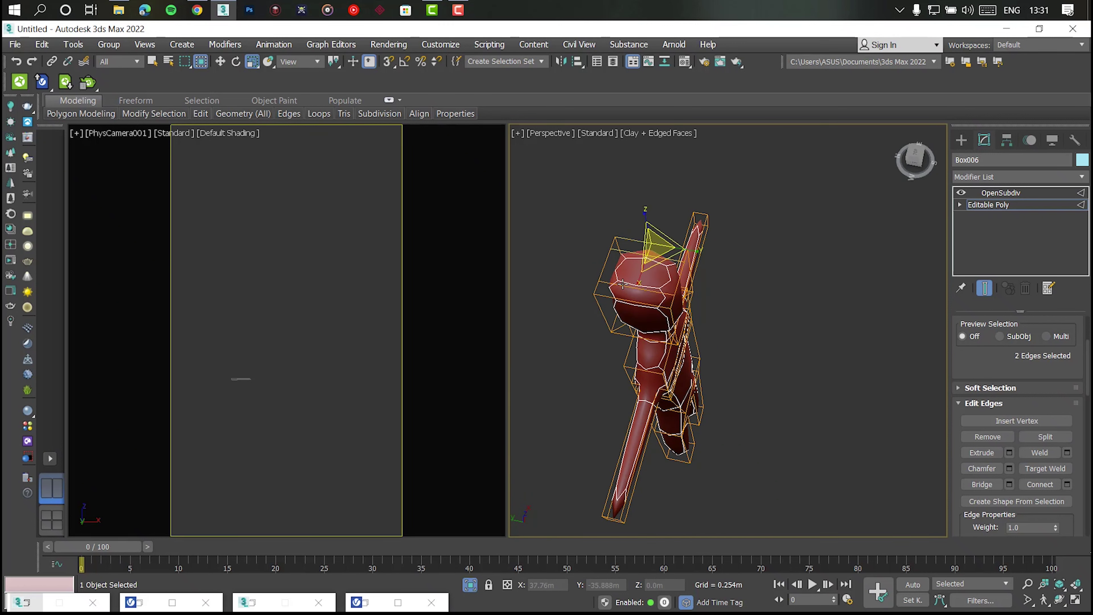
Connect the head-top edges with 2 segments, pinched and slid off-centre
left_click(1067, 484)
scroll(646, 302, "up", 3)
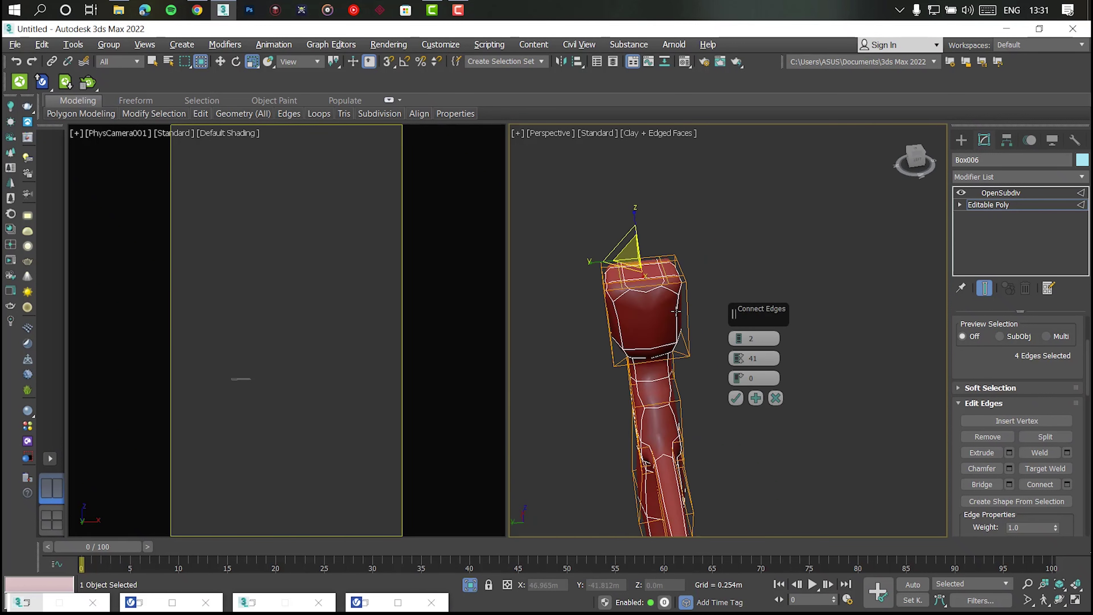
scroll(646, 280, "up", 3)
mouse_move(646, 280)
middle_mouse_down()
mouse_move(665, 275)
mouse_move(688, 310)
middle_mouse_up()
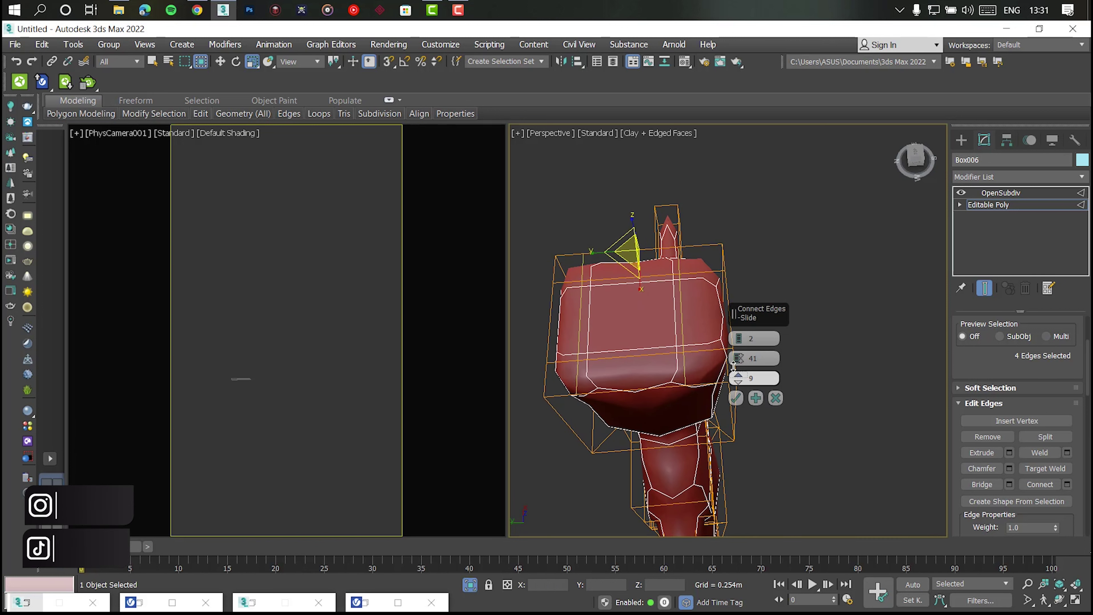
mouse_move(738, 357)
left_mouse_down()
mouse_move(744, 314)
mouse_move(739, 332)
left_mouse_up()
right_click(738, 357)
left_click(985, 287)
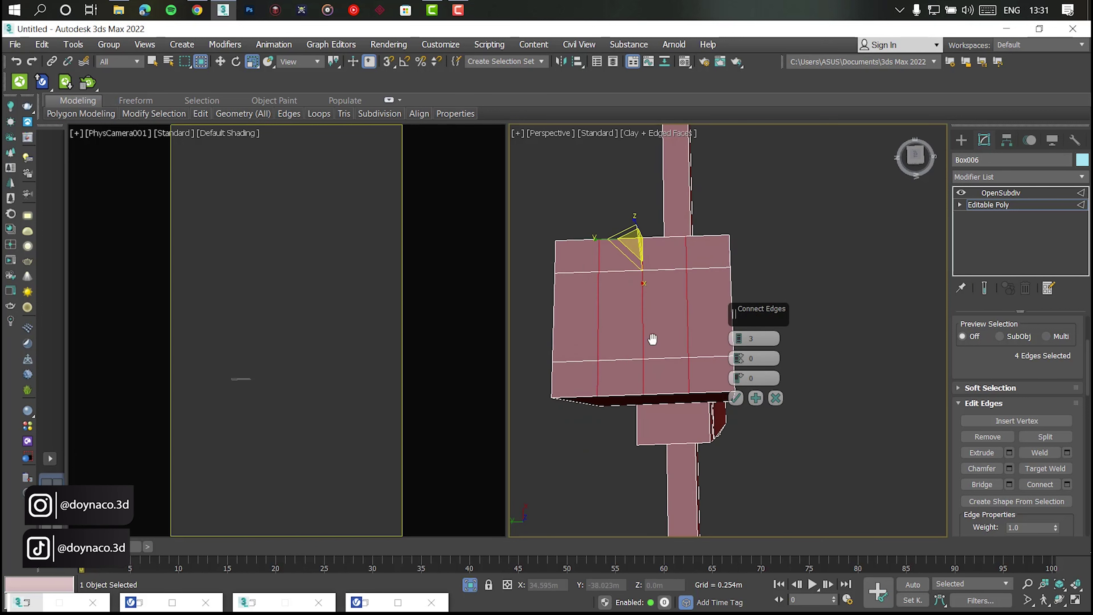
left_click_drag(740, 379, 740, 374)
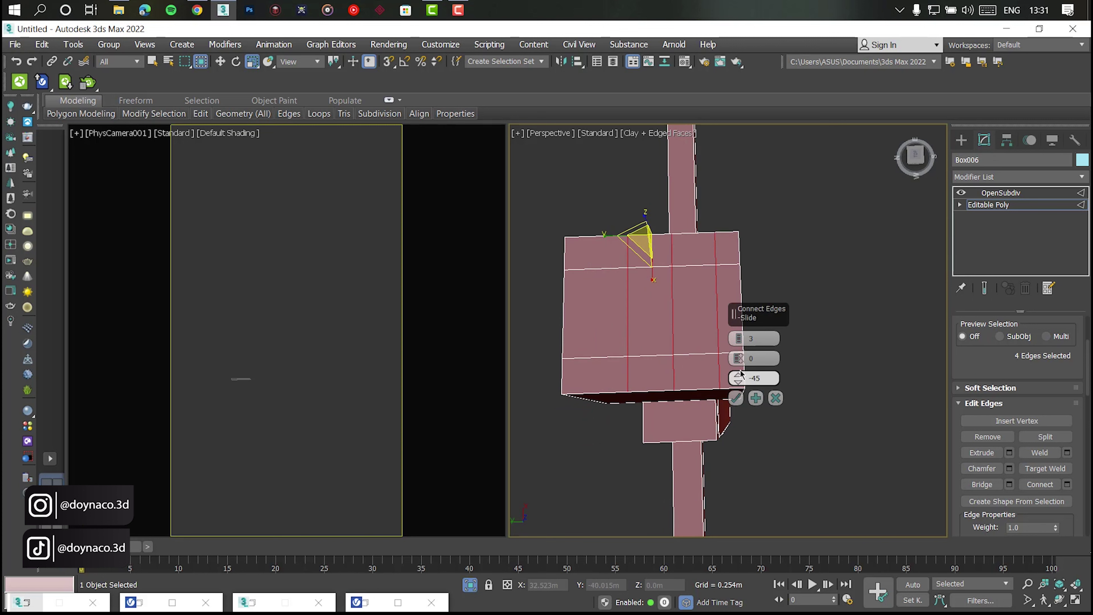
mouse_move(732, 298)
left_mouse_down()
mouse_move(748, 385)
mouse_move(723, 393)
left_mouse_up()
middle_click_drag(727, 379, 764, 366, "alt")
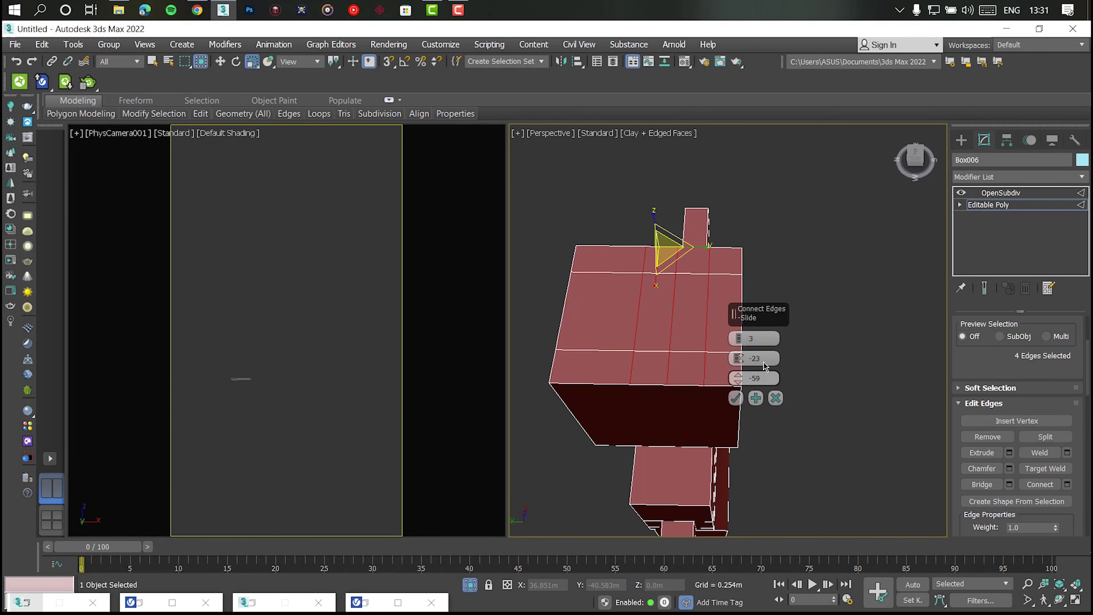
left_click_drag(738, 339, 739, 383)
Apply the two head edge loops and show the smoothed result again
left_click(736, 398)
scroll(732, 379, "down", 5)
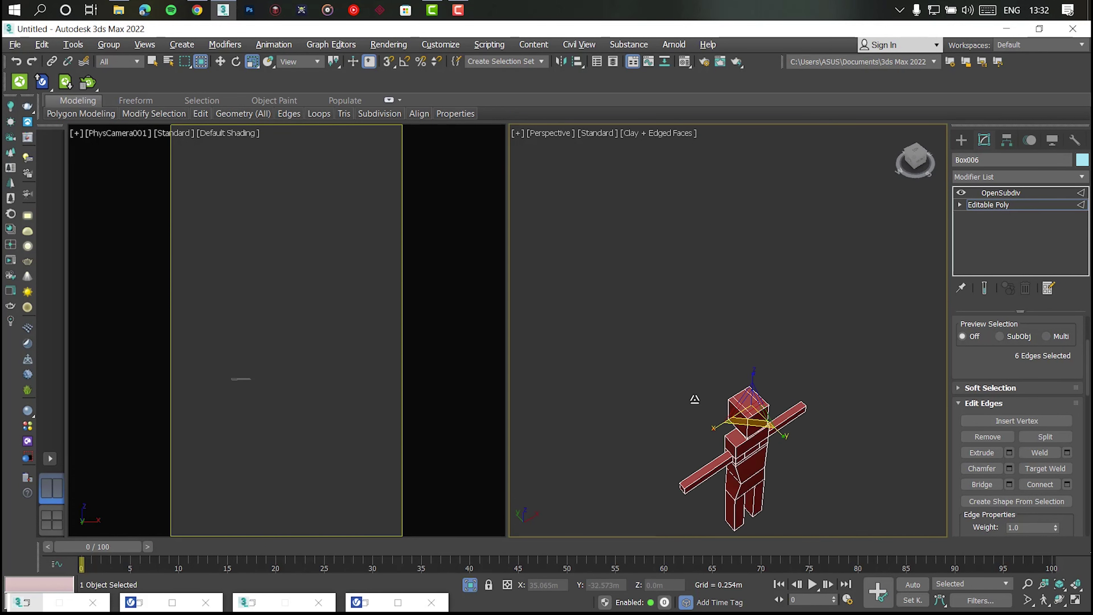
mouse_move(731, 379)
middle_mouse_down("alt")
mouse_move(727, 366)
mouse_move(705, 388)
mouse_move(775, 401)
middle_mouse_up("alt")
left_click(984, 287)
scroll(726, 363, "up", 5)
Extrude the two head-top polygons into horns about 1.24 m tall
key("4")
left_click(704, 406)
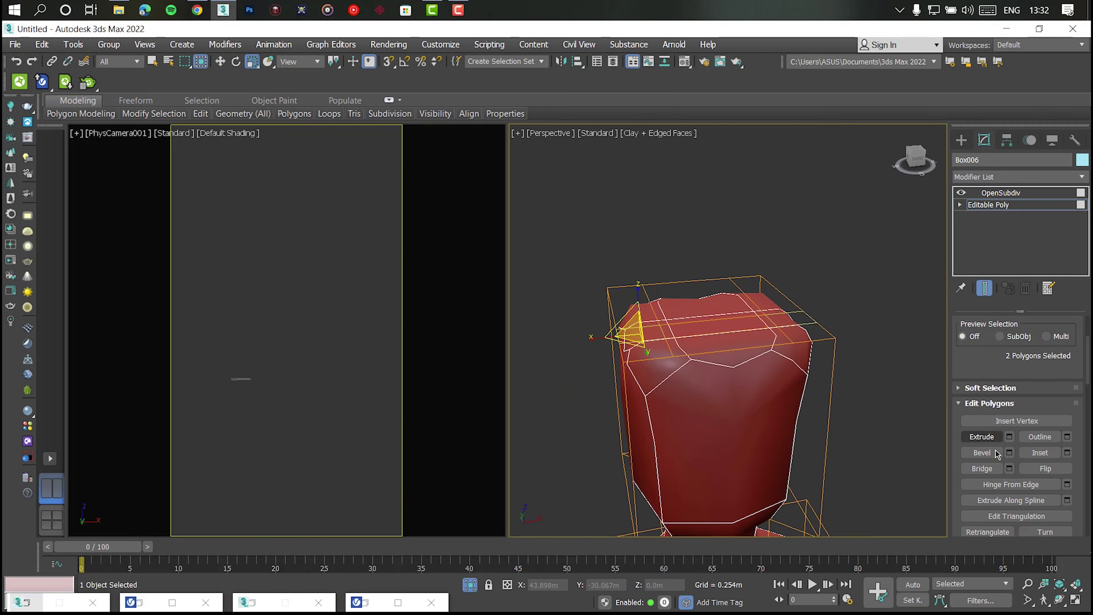
left_click(1009, 436)
scroll(818, 388, "down", 5)
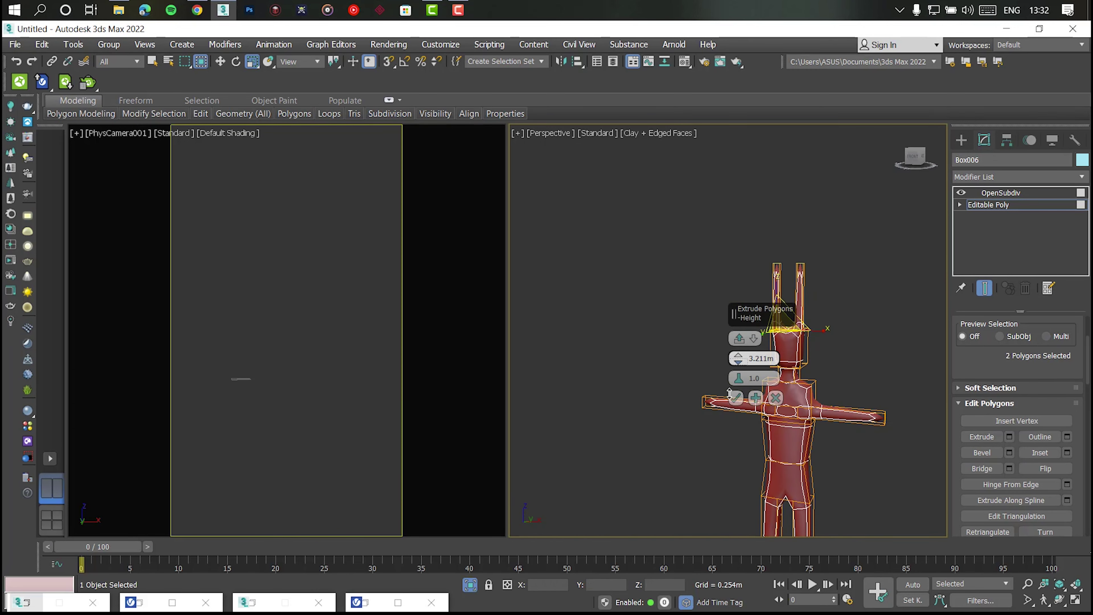
scroll(788, 345, "up", 5)
left_click_drag(721, 533, 661, 375)
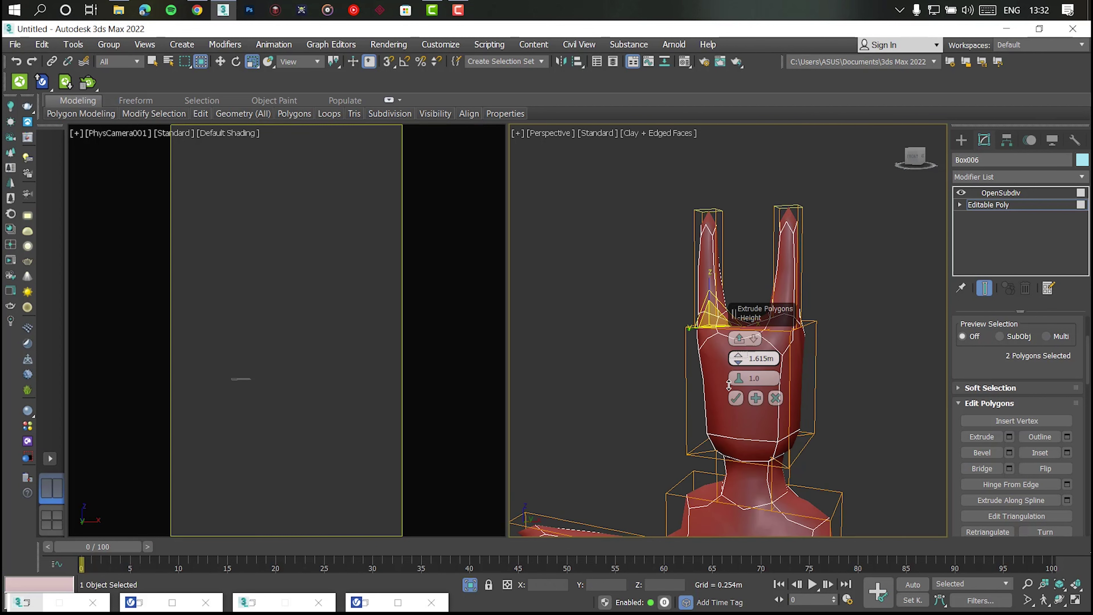
left_click_drag(738, 382, 734, 402)
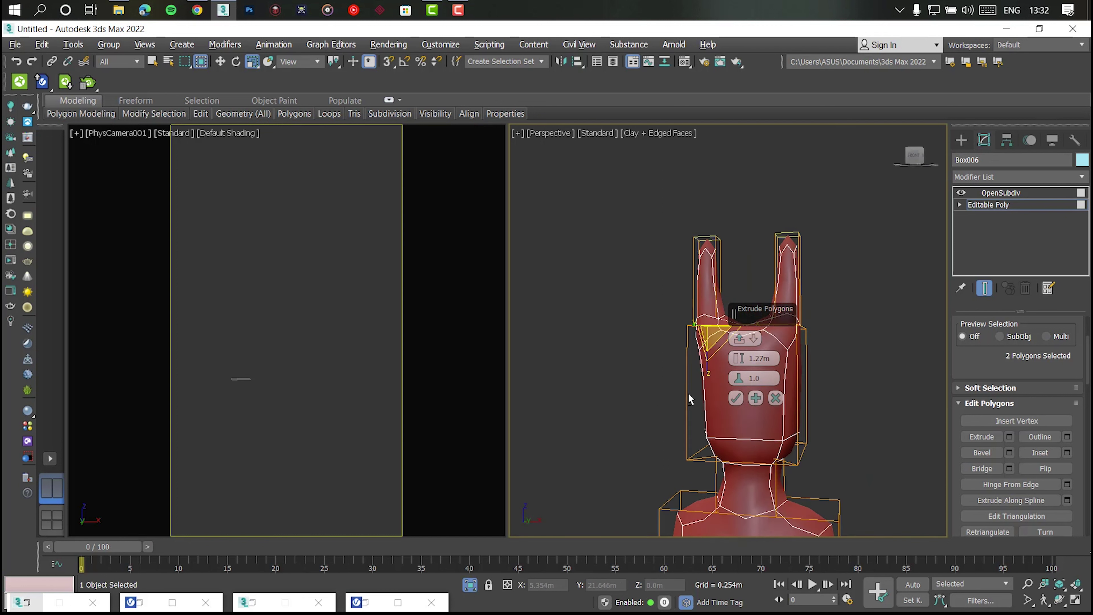
left_click(737, 398)
Add edge loops around both horns with the slide reset to centre
key("2")
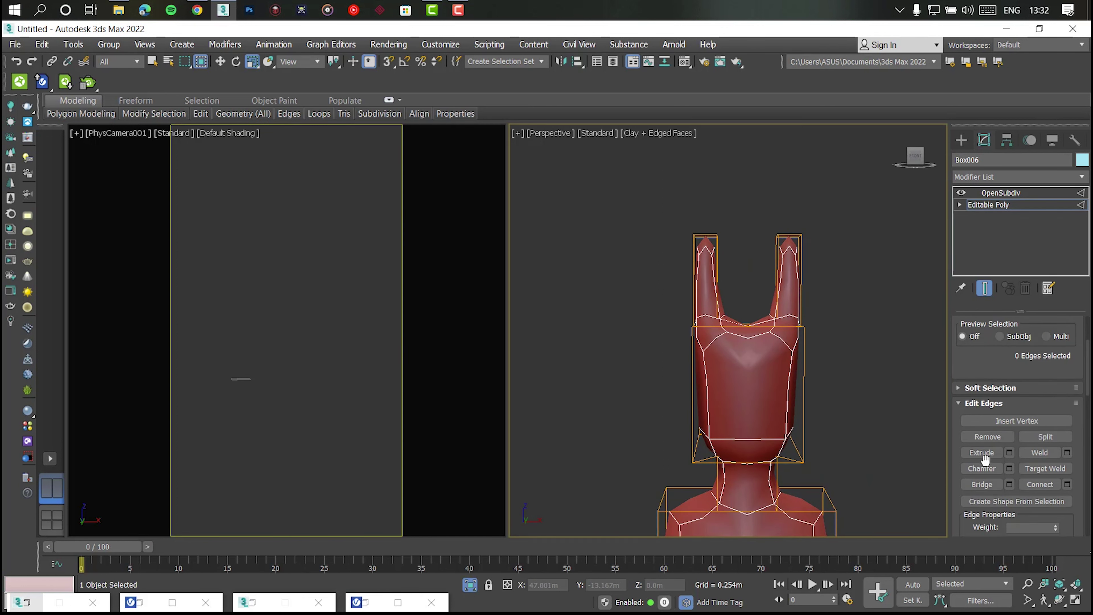
left_click(1067, 485)
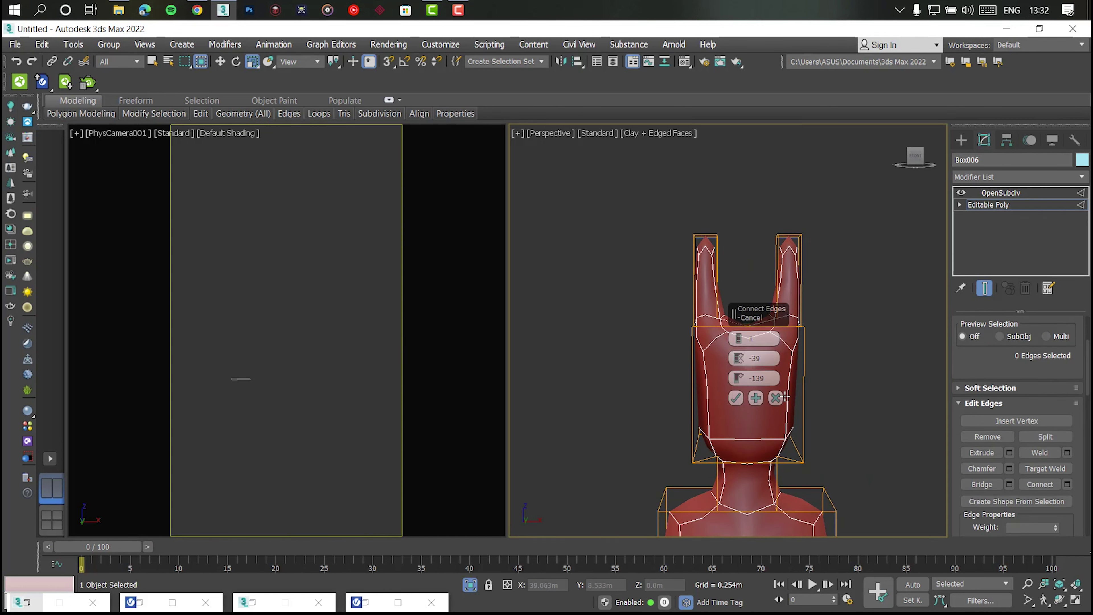
left_click(776, 398)
left_click(793, 375)
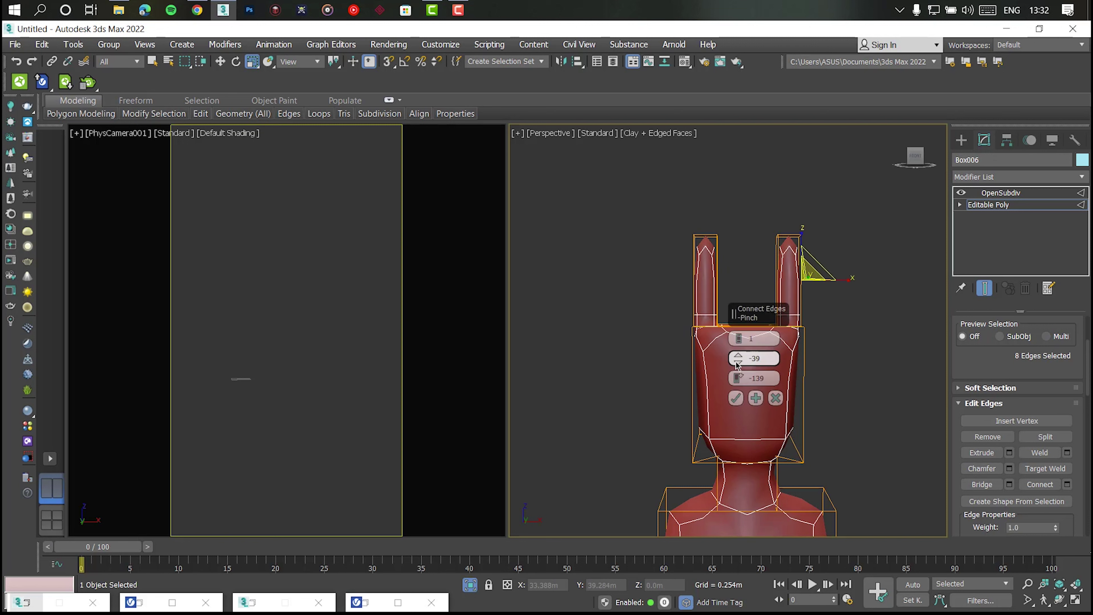
right_click(736, 376)
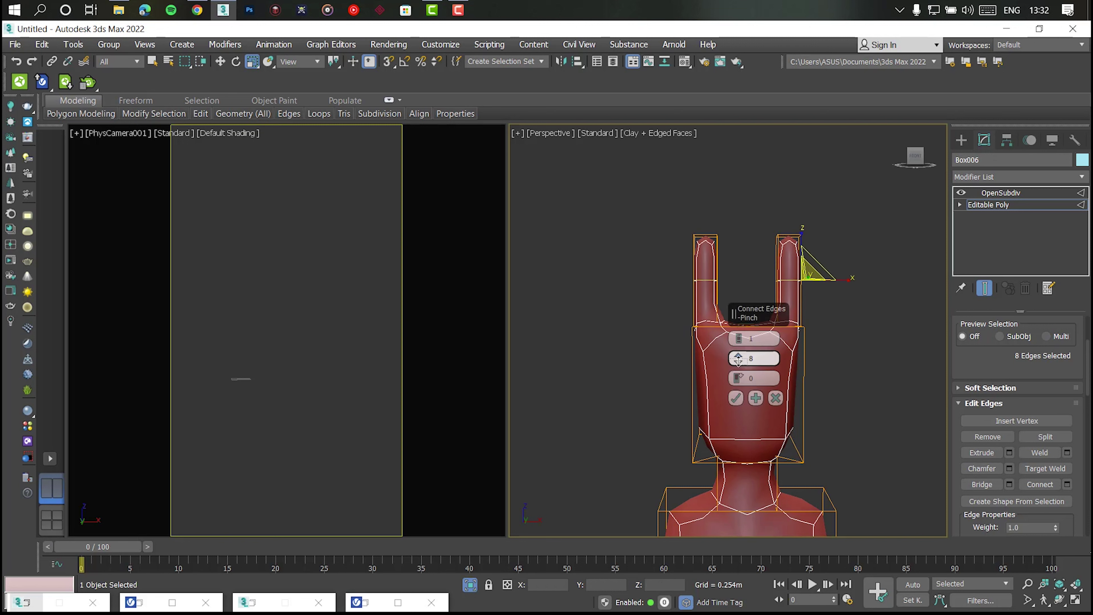
left_click(736, 398)
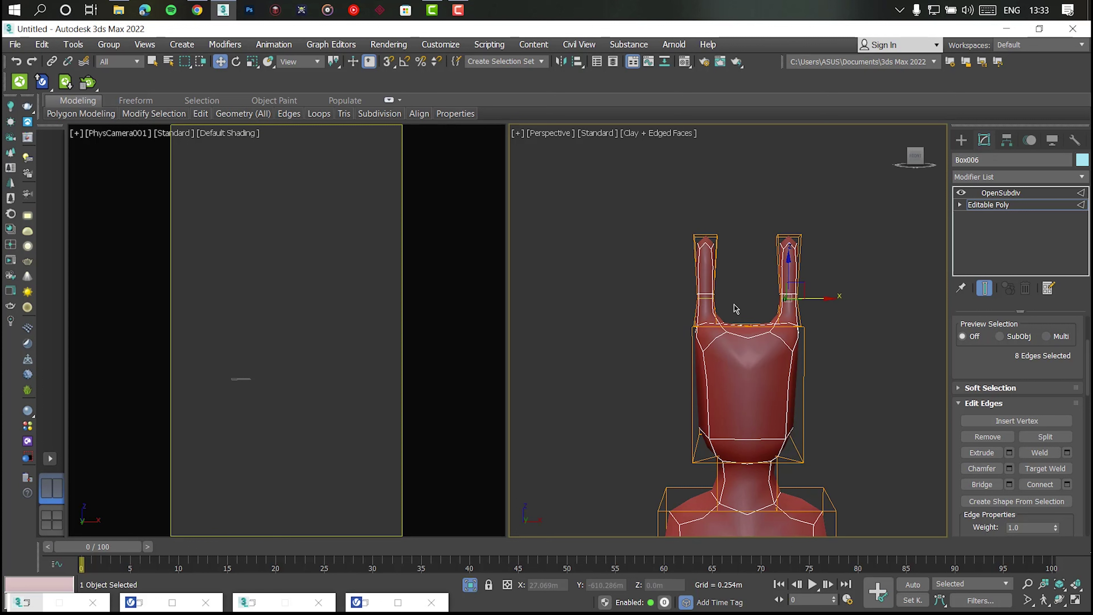
scroll(736, 309, "up", 2)
scroll(736, 310, "up", 1)
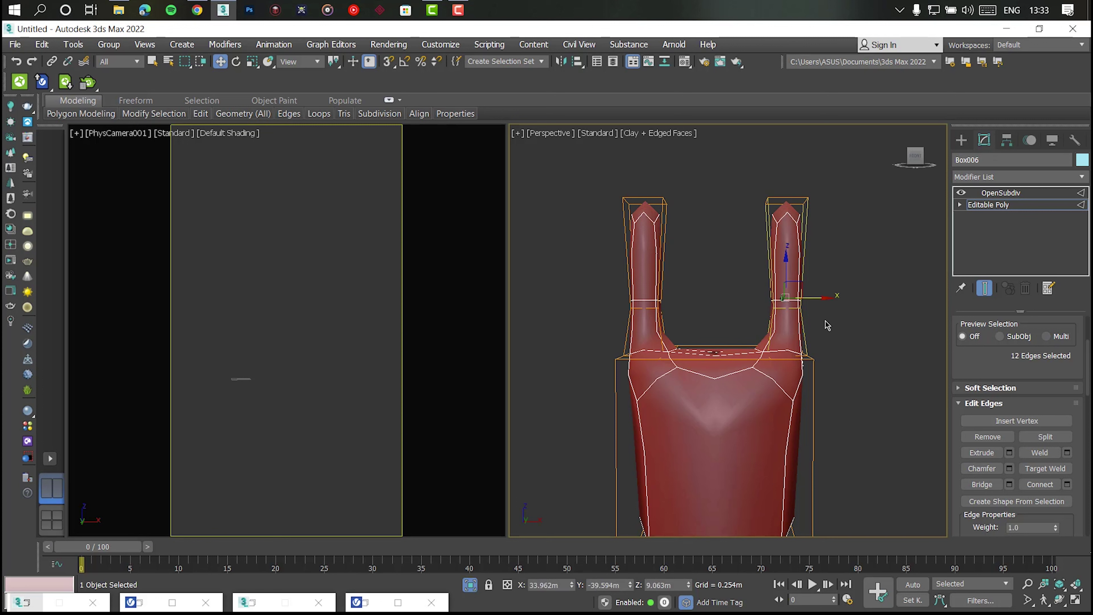
left_click(818, 296)
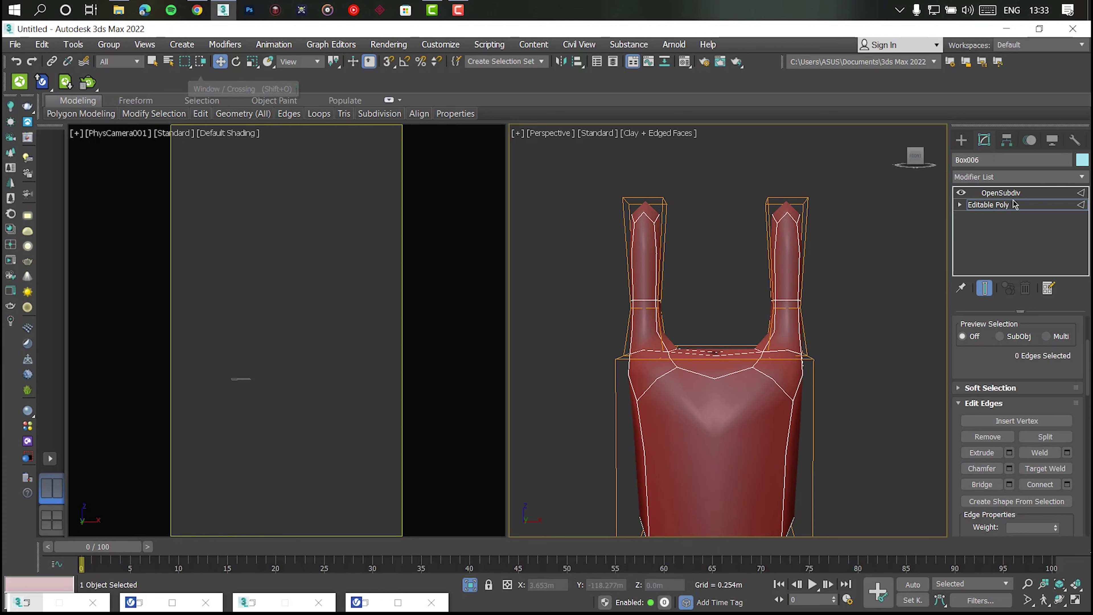
At Vertex level, select the middle vertices of both horns to bend them outward
key("1")
left_click_drag(736, 326, 737, 326)
left_click_drag(827, 307, 843, 307)
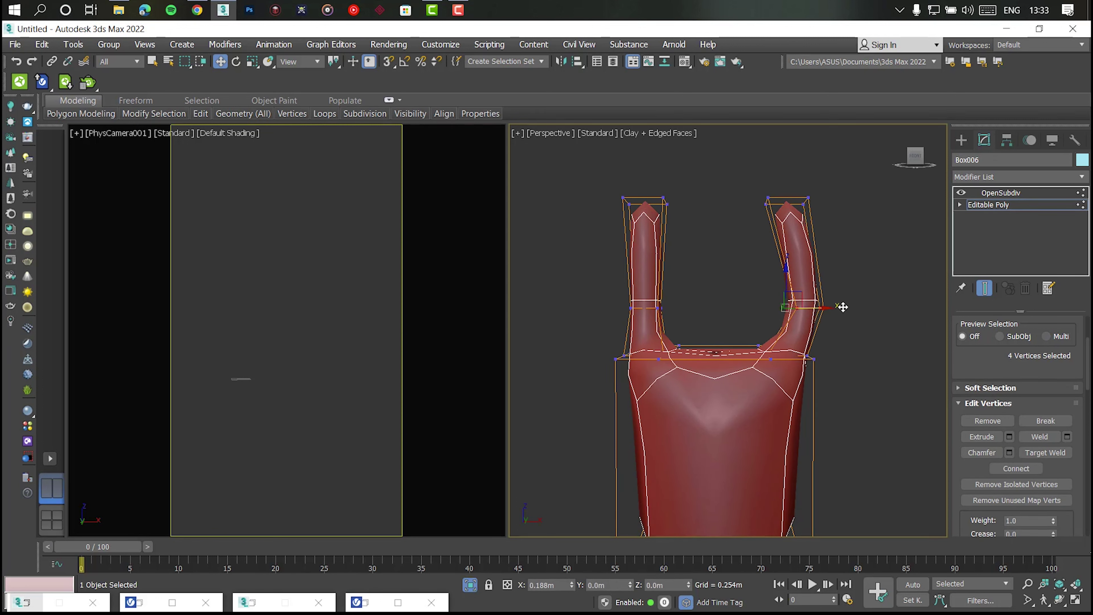
key("ctrl+z")
key("ctrl+z")
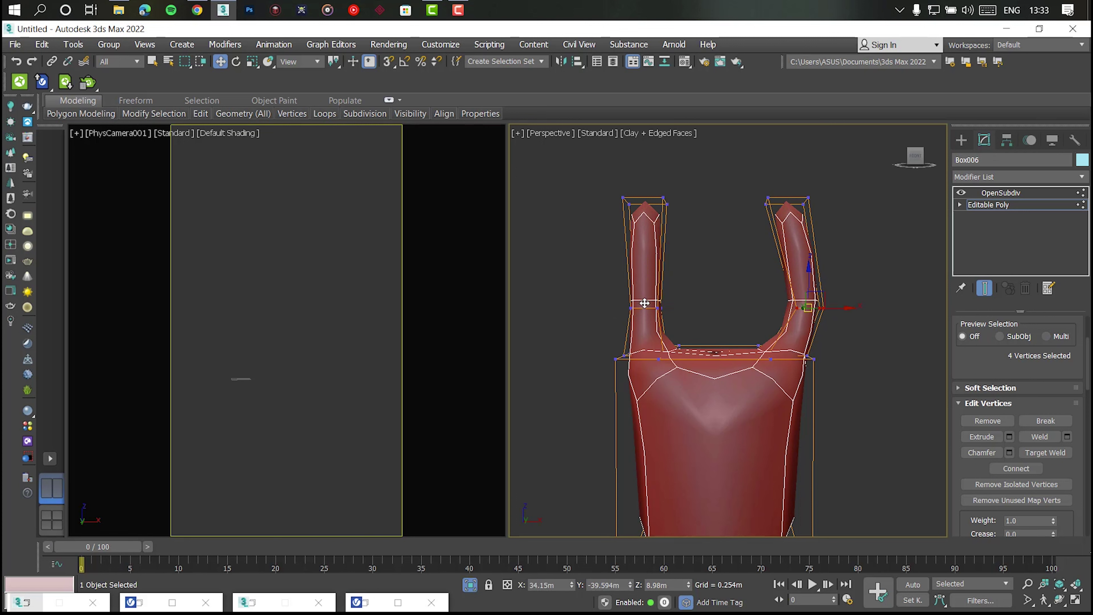
key("ctrl+z")
key("ctrl+z")
left_click_drag(688, 319, 689, 318)
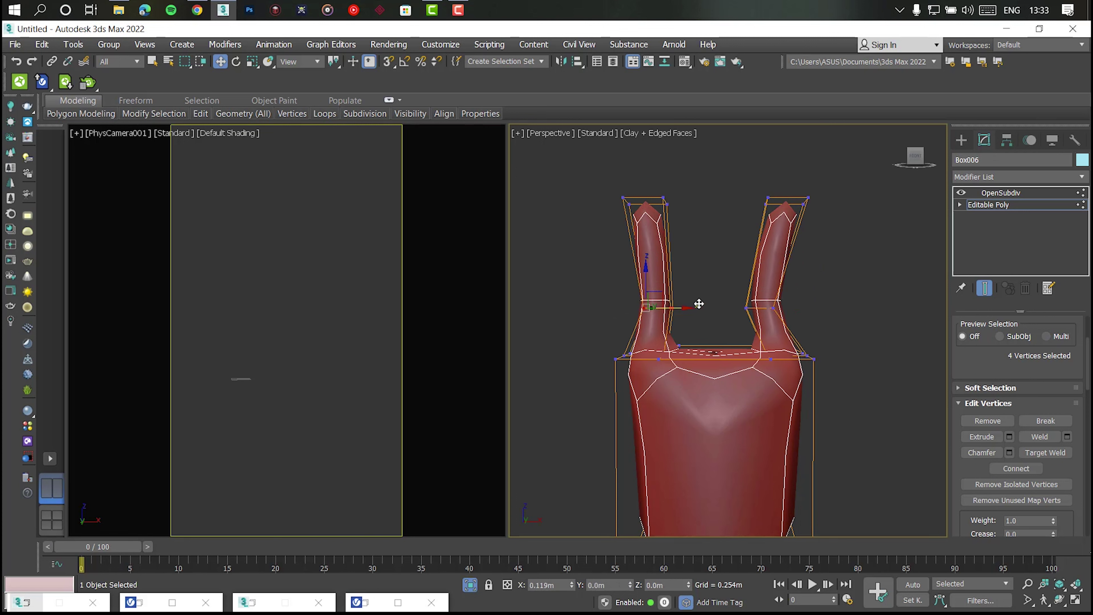
middle_click_drag(698, 303, 623, 308, "alt")
left_click_drag(760, 327, 759, 326)
mouse_move(760, 327)
middle_mouse_down("alt")
mouse_move(725, 313)
mouse_move(852, 281)
mouse_move(732, 303)
mouse_move(751, 310)
mouse_move(666, 305)
mouse_move(866, 298)
mouse_move(727, 315)
mouse_move(737, 305)
middle_mouse_up("alt")
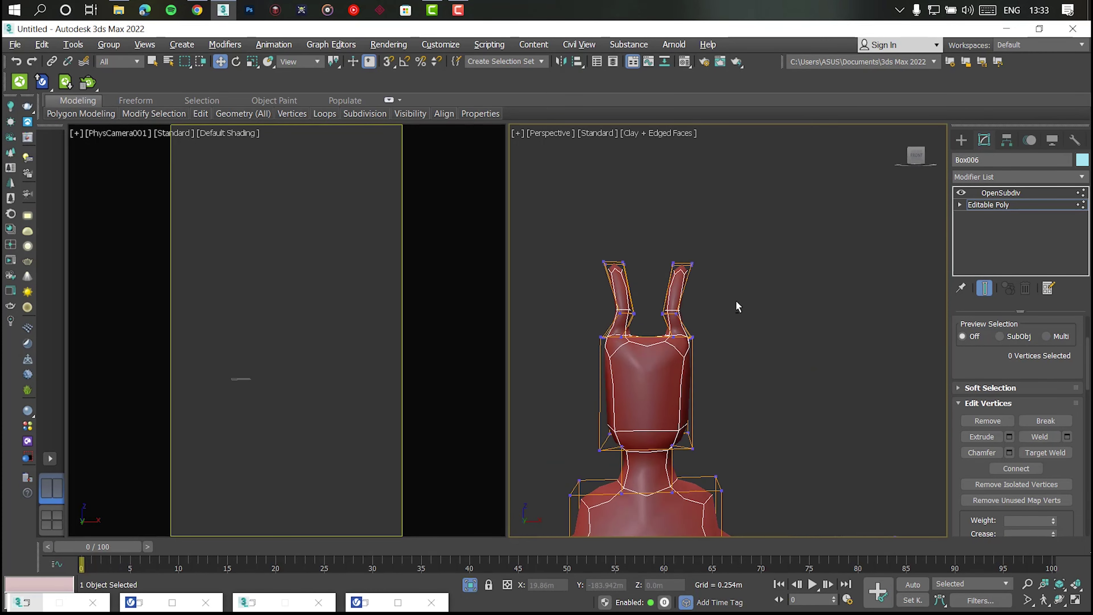
Leave vertex editing, return to a front view of the body, and enter Polygon mode
left_click(988, 204)
scroll(851, 254, "down", 5)
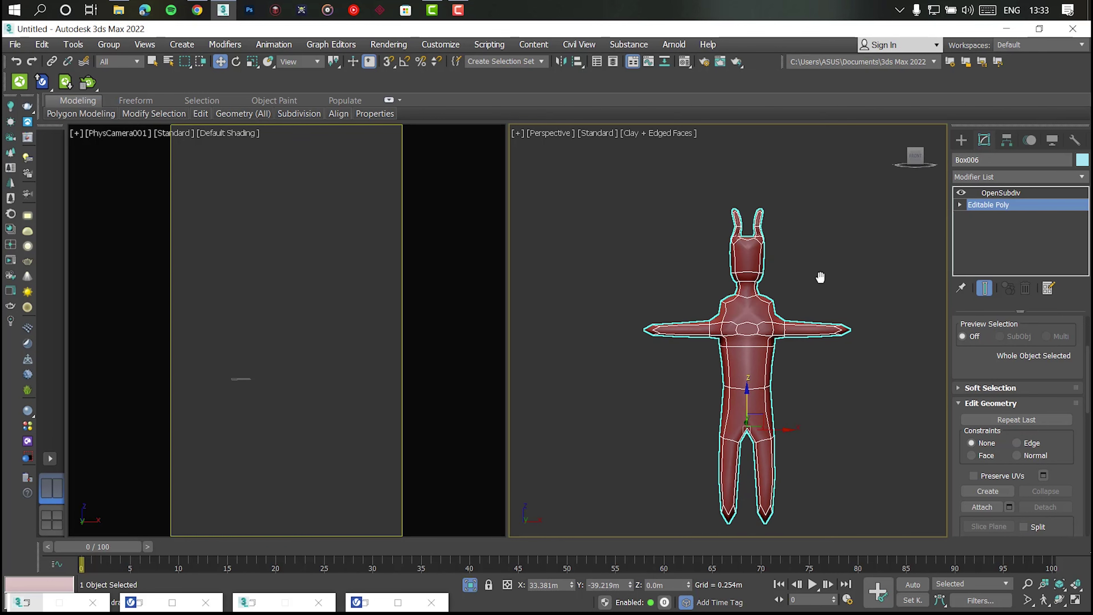
scroll(696, 293, "up", 3)
scroll(695, 292, "up", 1)
mouse_move(739, 282)
middle_mouse_down("alt")
mouse_move(719, 288)
mouse_move(818, 335)
mouse_move(660, 328)
middle_mouse_up("alt")
key("shift+z")
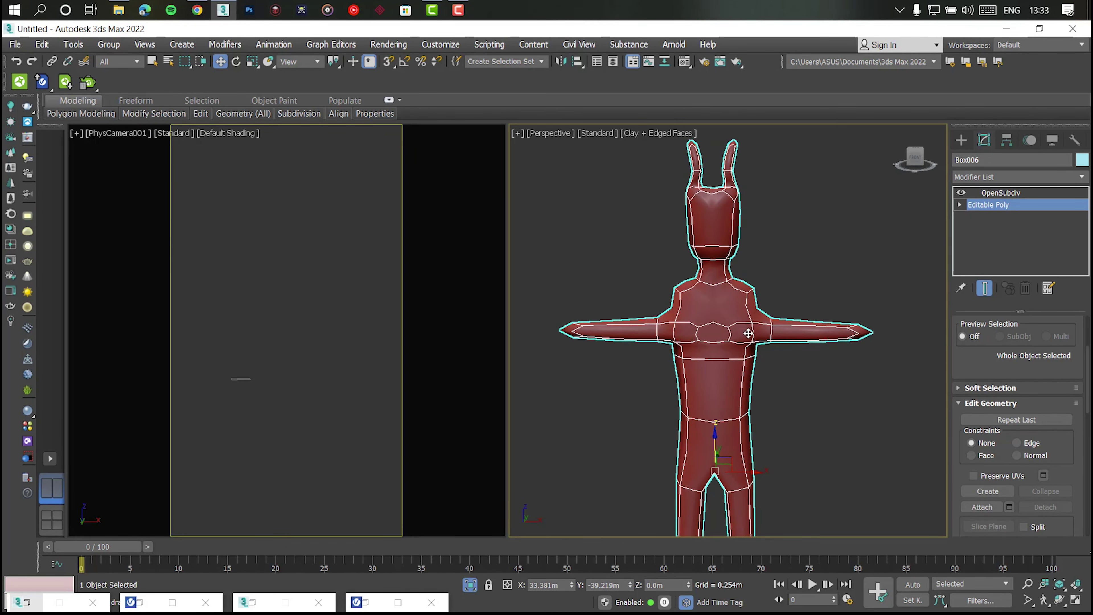
key("shift+z")
scroll(993, 328, "up", 2)
left_click(1030, 340)
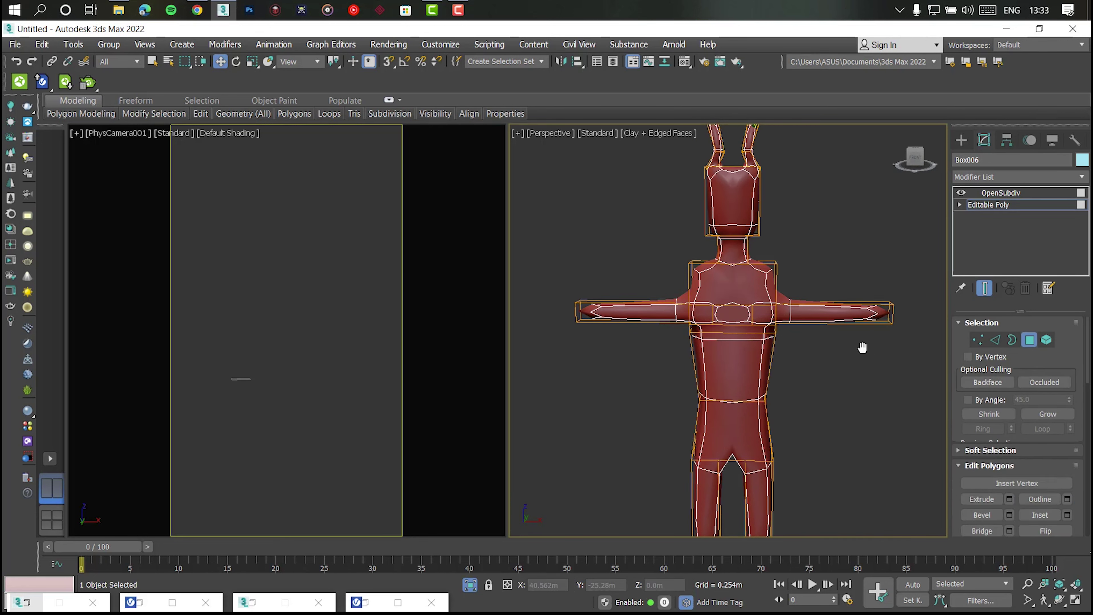
mouse_move(861, 346)
middle_mouse_down("alt")
mouse_move(775, 345)
mouse_move(817, 341)
mouse_move(654, 318)
middle_mouse_up("alt")
Select the tip polygons of both arms
left_click(789, 342)
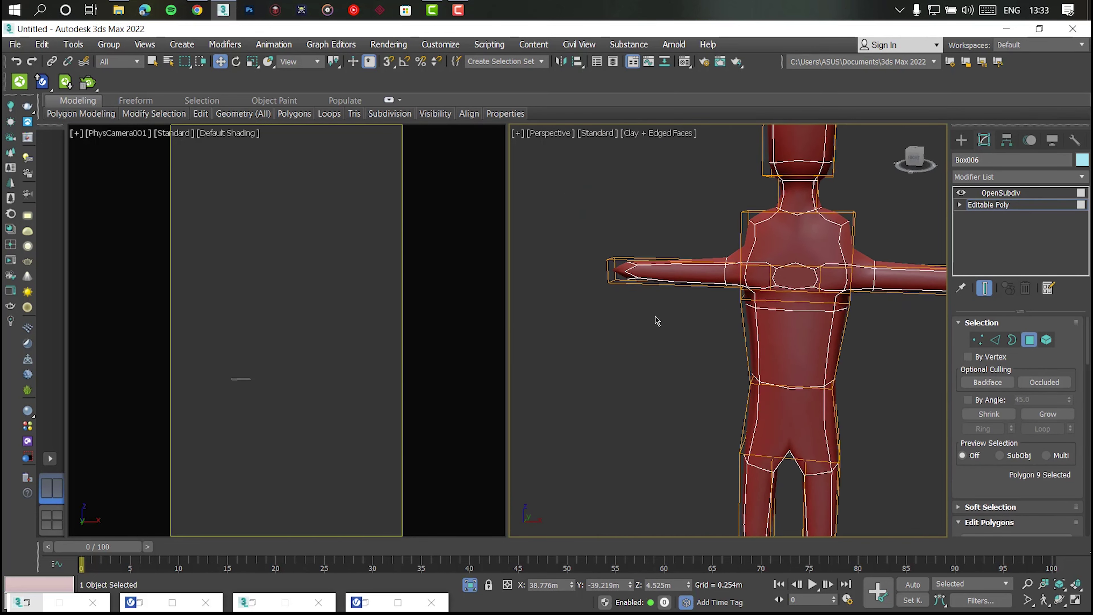
scroll(654, 318, "up", 5)
left_click(620, 313)
scroll(619, 314, "down", 2)
mouse_move(728, 332)
middle_mouse_down()
mouse_move(662, 328)
mouse_move(732, 327)
middle_mouse_up()
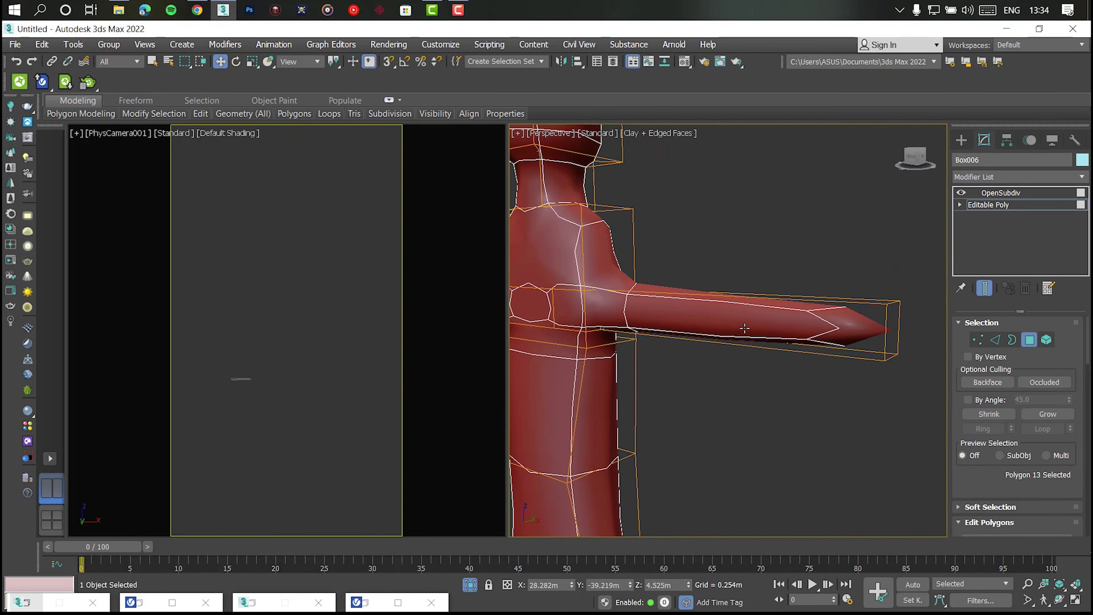
left_click(856, 328, "ctrl")
scroll(1023, 512, "down", 3)
scroll(800, 418, "down", 3)
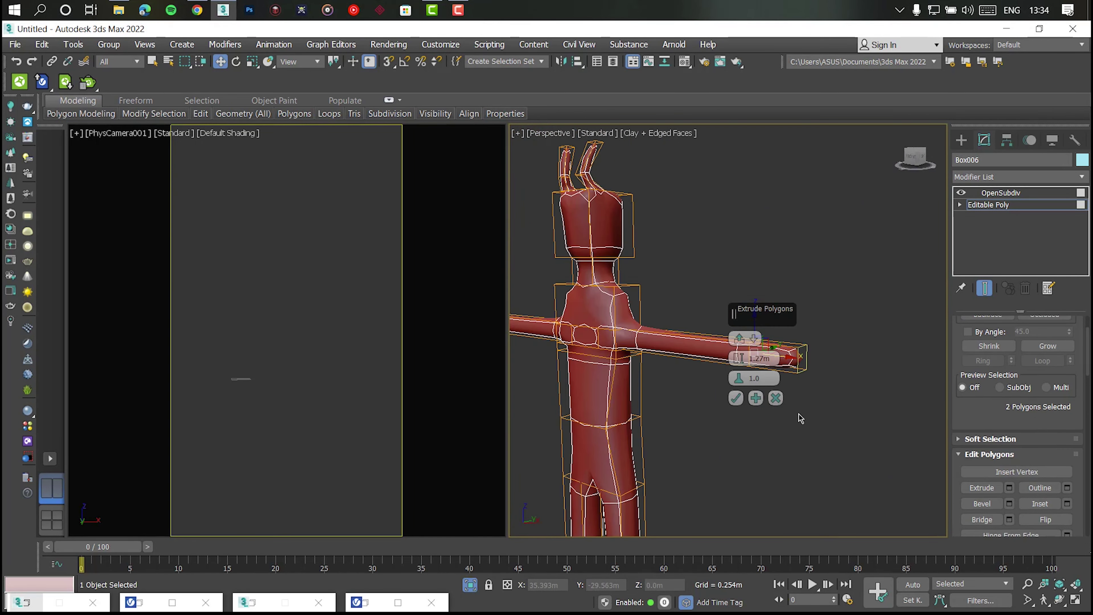
scroll(797, 379, "up", 1)
scroll(831, 362, "up", 1)
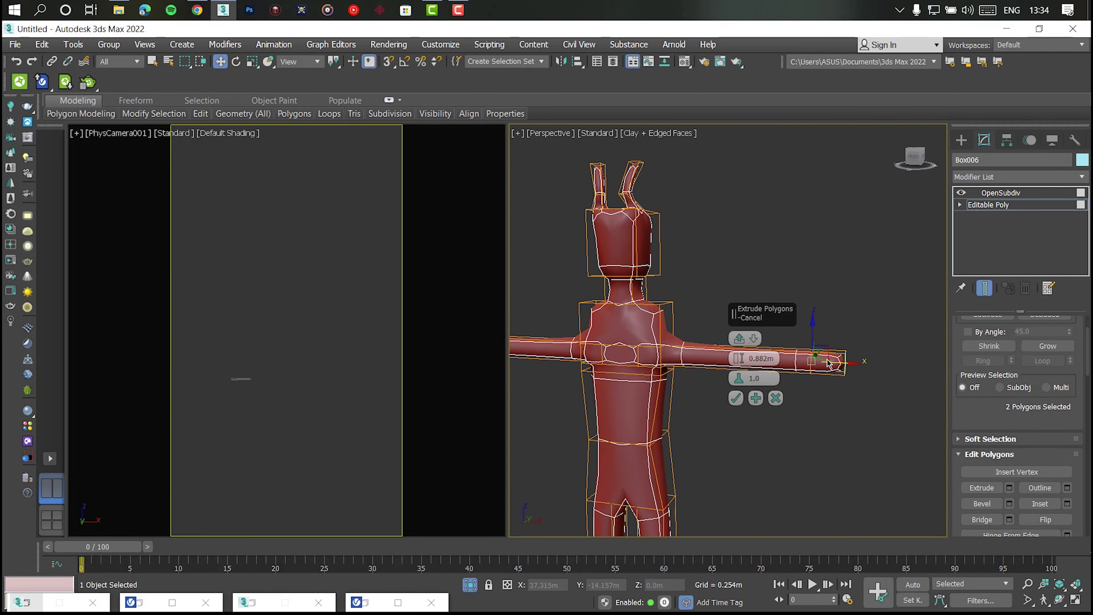
scroll(828, 356, "up", 4)
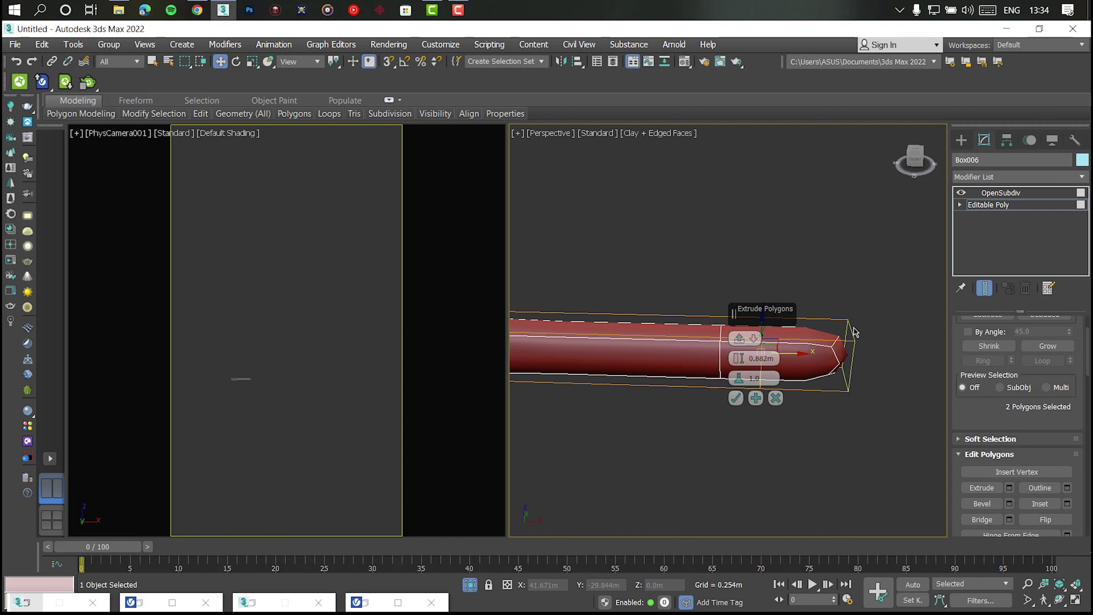
Cancel the first arm extrusion and reselect the polygons at both arm ends
left_click(815, 353)
left_click(822, 352)
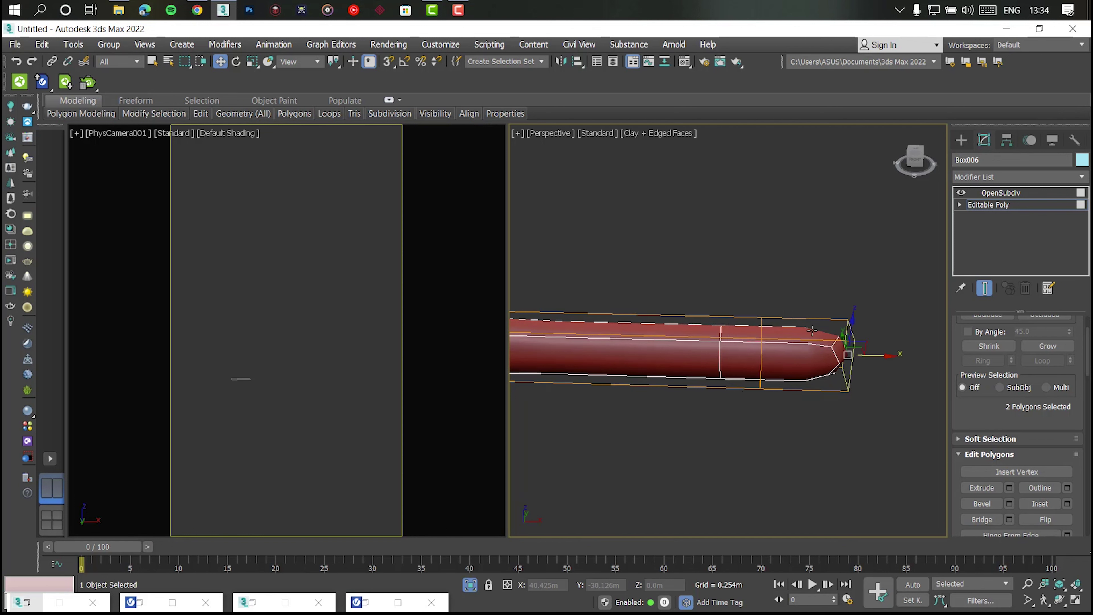
scroll(811, 365, "down", 3)
middle_click_drag(812, 366, 689, 370, "alt")
scroll(671, 371, "up", 3)
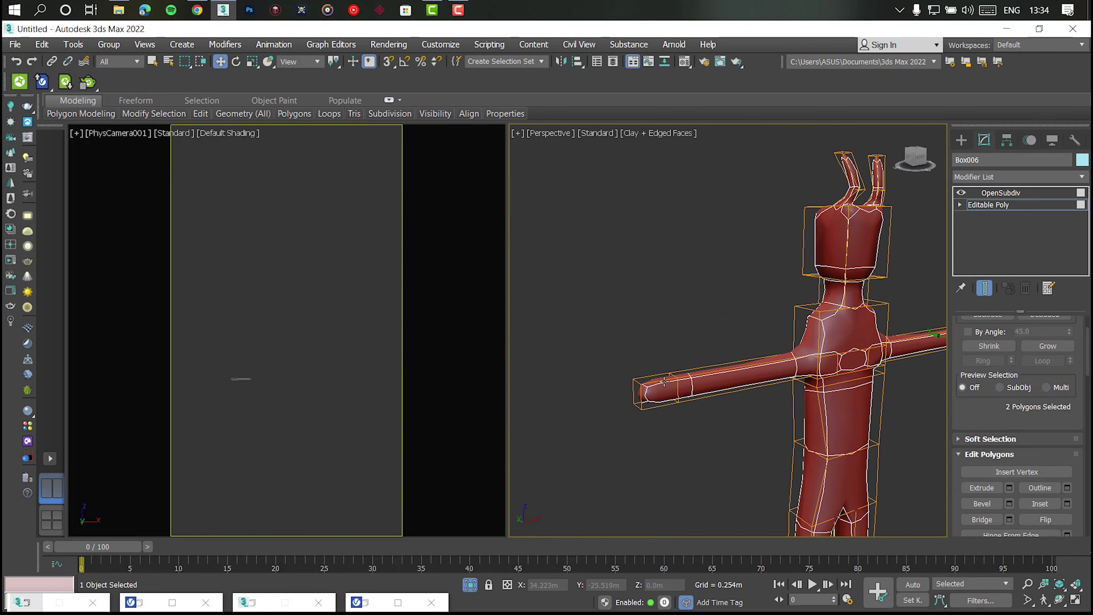
scroll(655, 367, "up", 2)
scroll(682, 397, "down", 3)
left_click(628, 259, "ctrl")
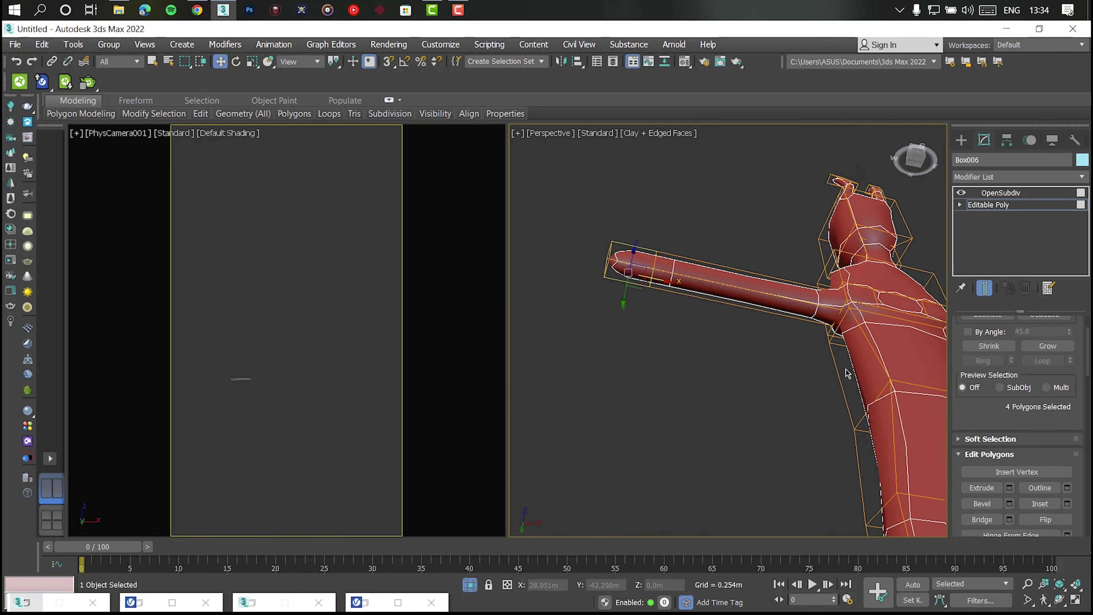
scroll(1020, 409, "down", 2)
Extrude the arm-end polygons with a height of 0.538m
left_click(1009, 453)
middle_click_drag(793, 390, 738, 357, "alt")
left_click_drag(738, 357, 727, 392)
mouse_move(727, 392)
middle_mouse_down("alt")
mouse_move(689, 365)
mouse_move(590, 359)
mouse_move(849, 371)
mouse_move(738, 378)
mouse_move(676, 401)
middle_mouse_up("alt")
Confirm the hand extrusion and connect the arm edge rings with Slide 87, near the hands
left_click(736, 399)
key("2")
left_click_drag(670, 244, 678, 398)
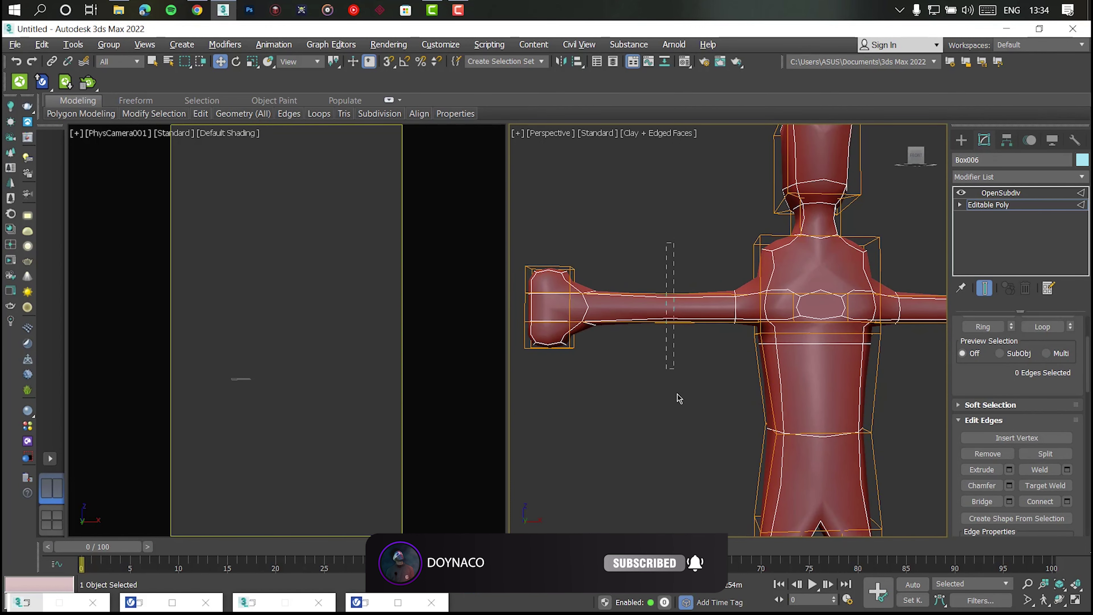
middle_click_drag(793, 428, 651, 412)
scroll(864, 405, "down", 4)
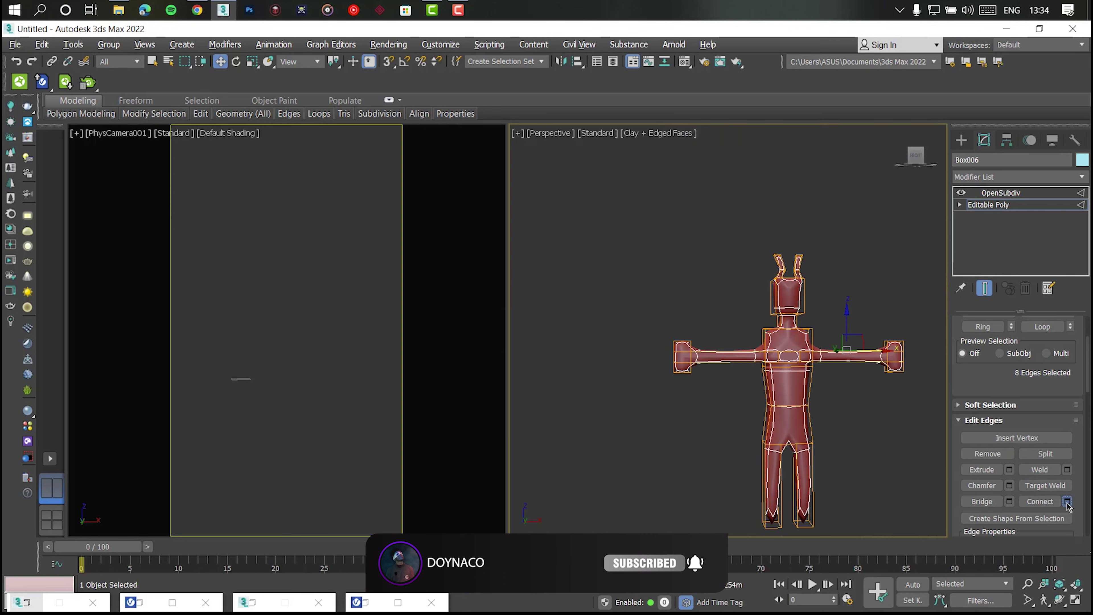
left_click(1067, 501)
scroll(827, 364, "up", 4)
scroll(667, 378, "down", 3)
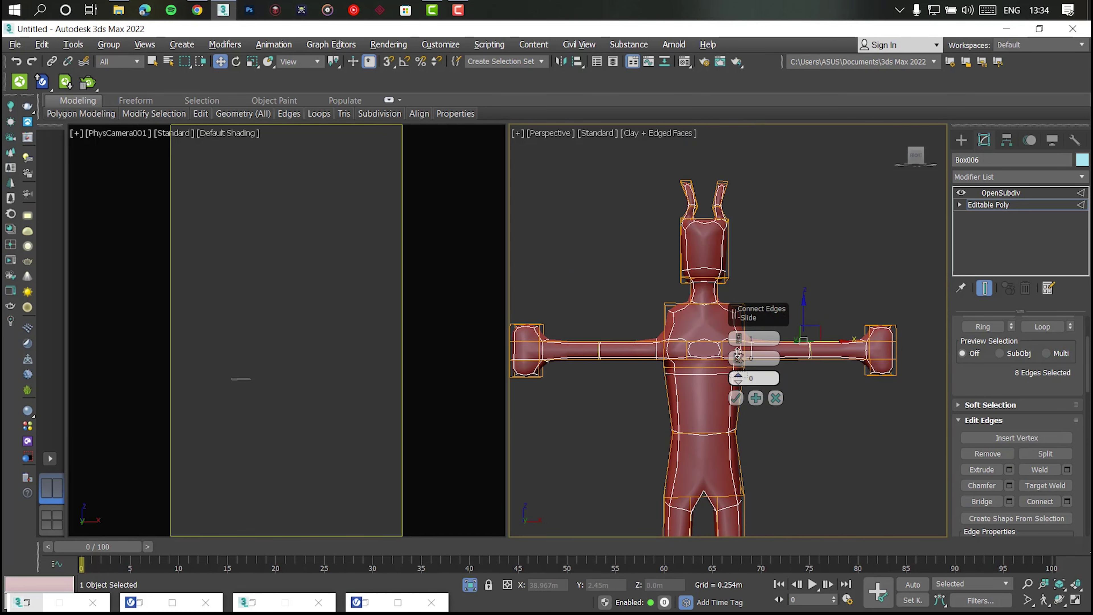
left_click_drag(738, 378, 785, 279)
left_click(735, 398)
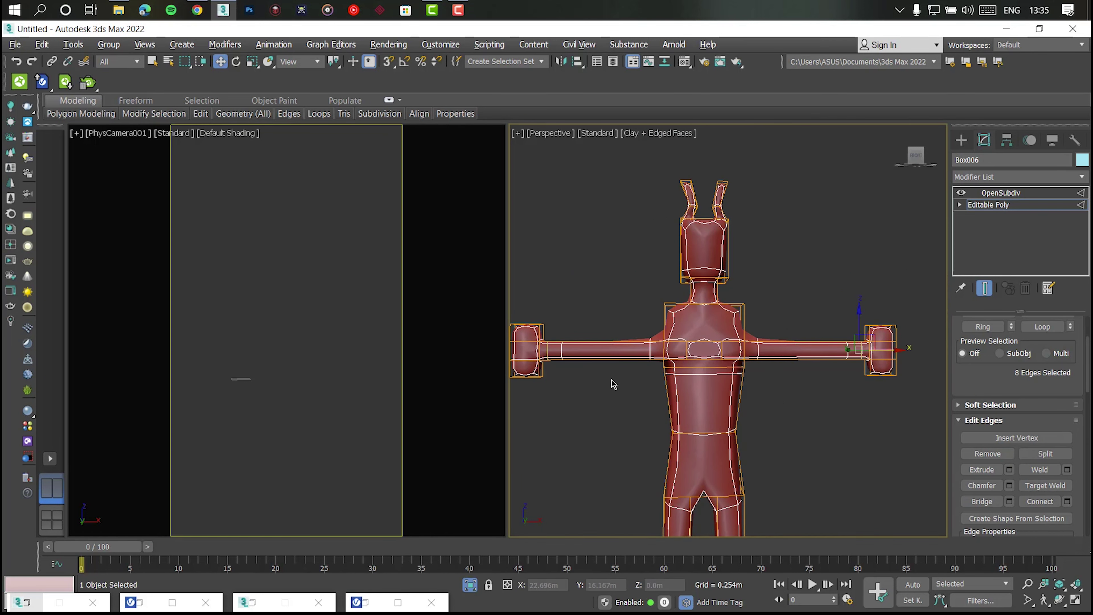
Connect the left hand's two edges with 2 segments, then return to Polygon mode
middle_click_drag(610, 383, 698, 332, "alt")
scroll(697, 332, "up", 3)
scroll(715, 329, "up", 2)
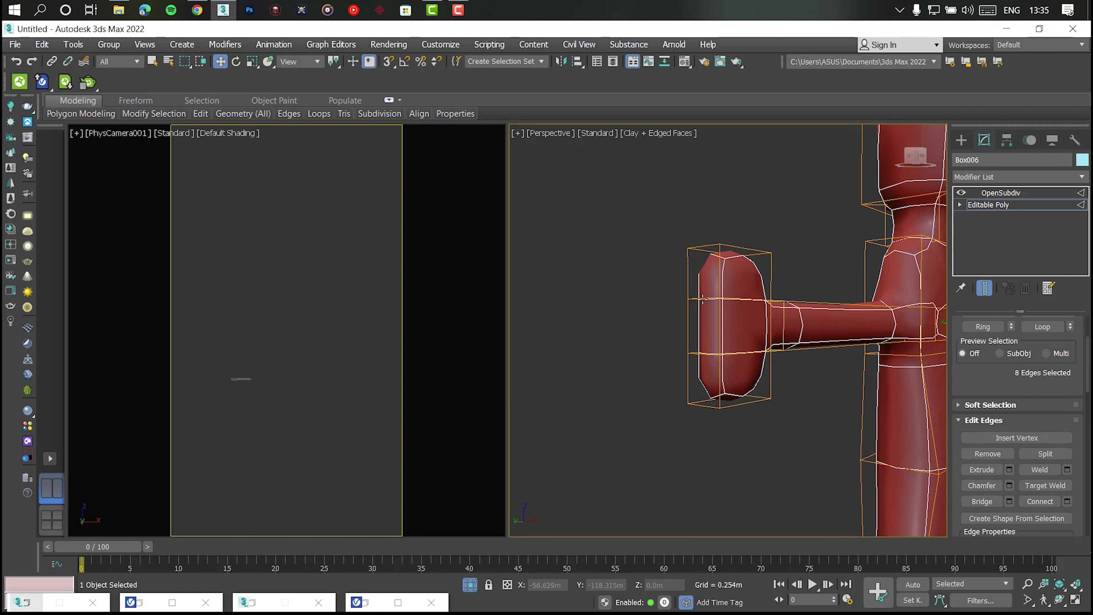
left_click(704, 330)
scroll(704, 330, "down", 4)
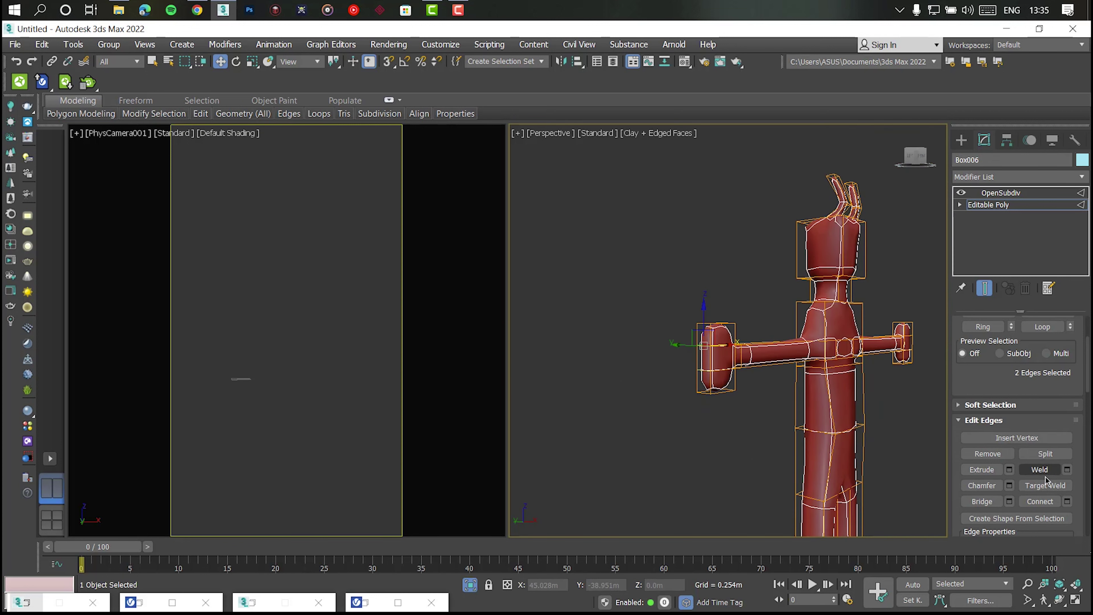
left_click(1067, 501)
scroll(739, 339, "up", 3)
scroll(739, 339, "up", 3)
scroll(739, 338, "up", 2)
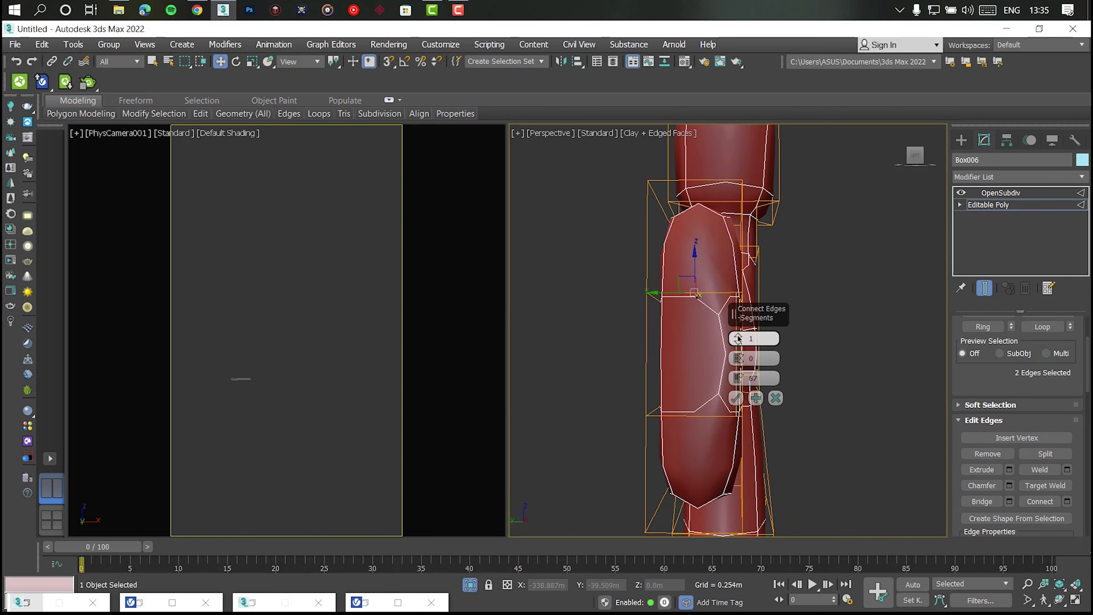
left_click_drag(739, 339, 739, 333)
left_click(736, 398)
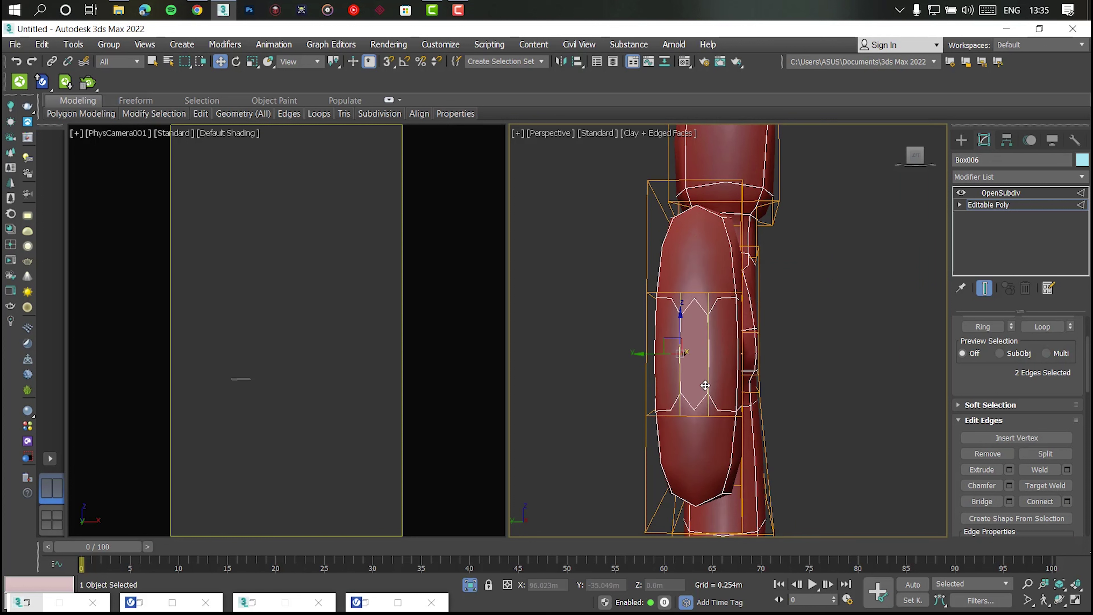
key("4")
scroll(706, 319, "down", 4)
mouse_move(706, 319)
middle_mouse_down("alt")
mouse_move(792, 430)
mouse_move(715, 393)
middle_mouse_up("alt")
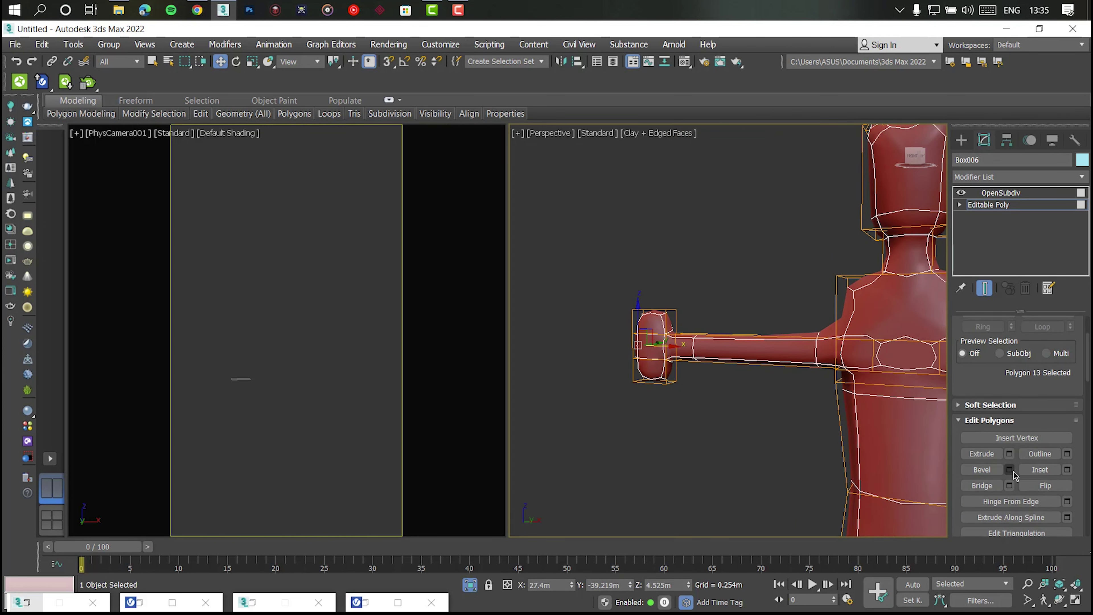
Add a connecting edge loop along the arm spike
left_click(1009, 454)
scroll(795, 420, "down", 3)
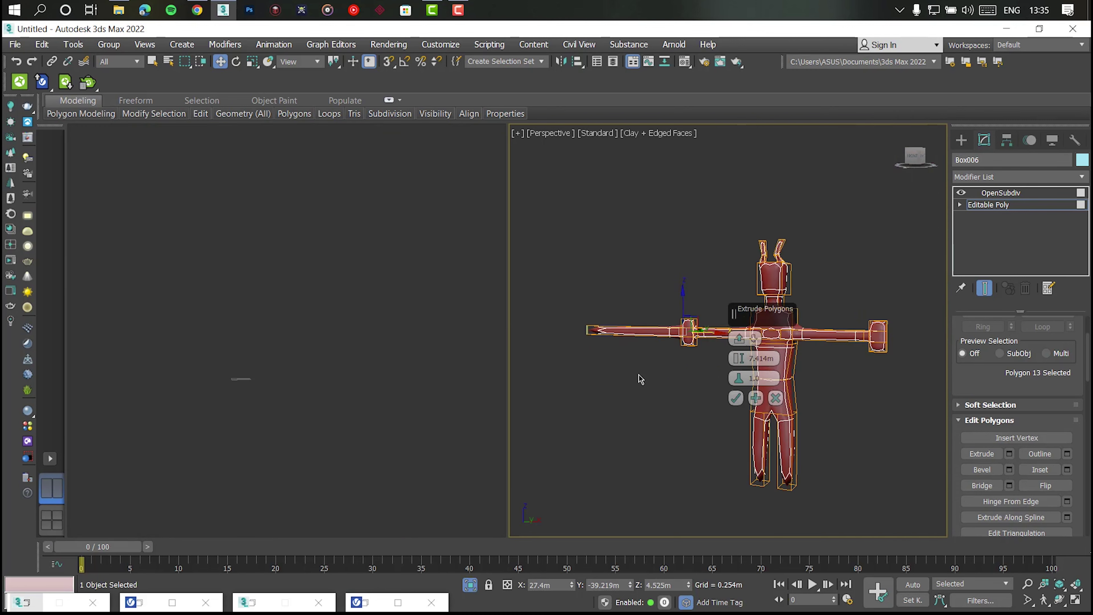
scroll(661, 383, "up", 2)
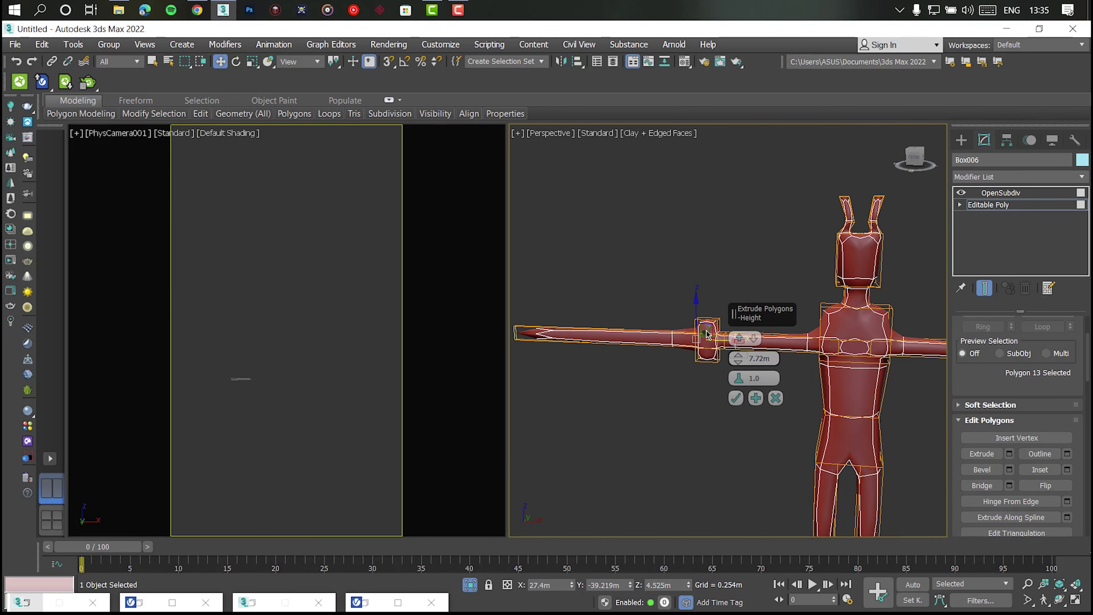
scroll(655, 383, "down", 2)
scroll(731, 340, "up", 5)
key("2")
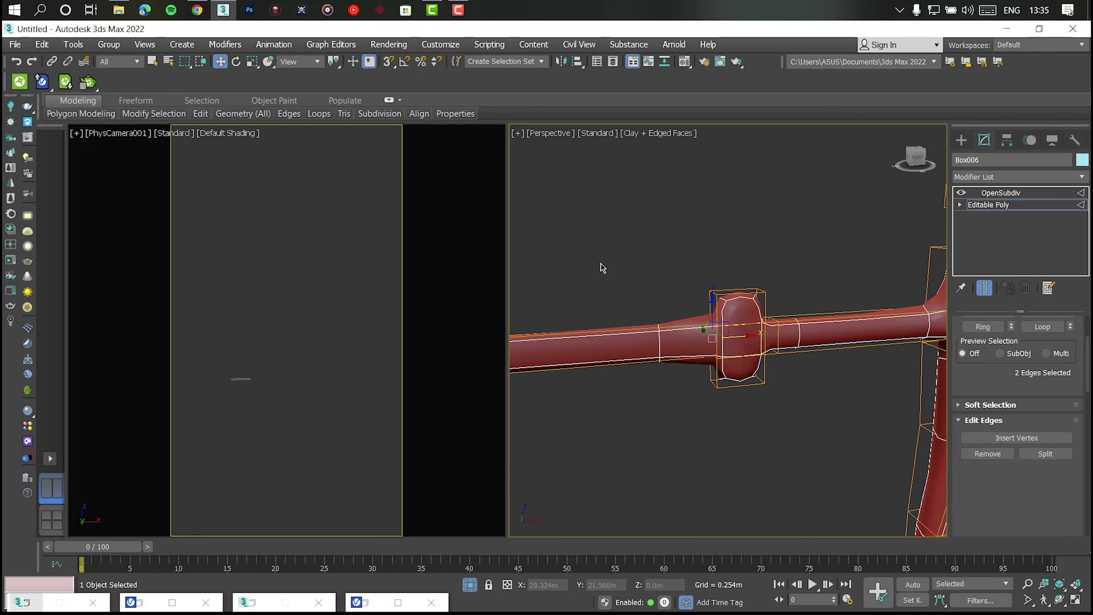
left_click(1067, 501)
scroll(749, 431, "down", 3)
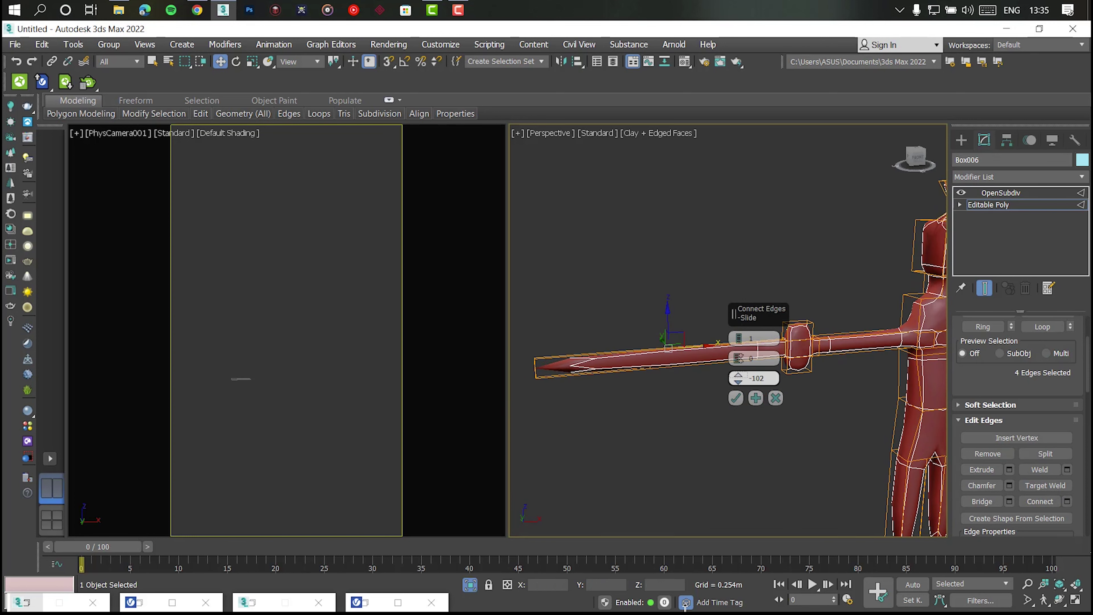
middle_click_drag(695, 518, 597, 507)
left_click(736, 398)
Add another spike edge loop and raise the new edges to bend the spike upward
scroll(737, 409, "down", 3)
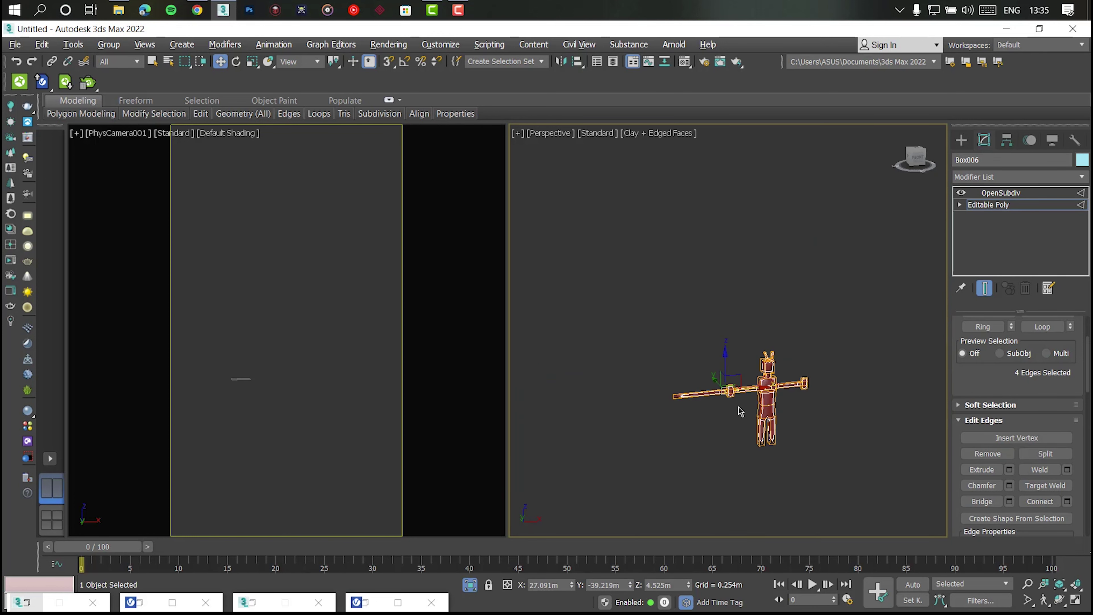
scroll(740, 413, "up", 5)
scroll(756, 419, "down", 2)
scroll(746, 416, "down", 2)
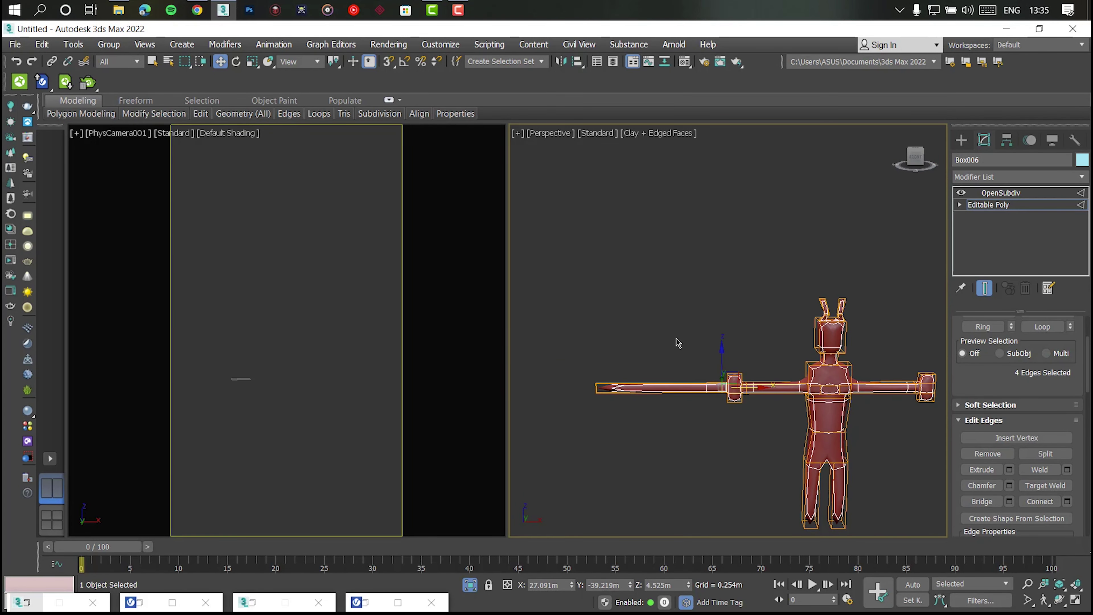
left_click(1067, 501)
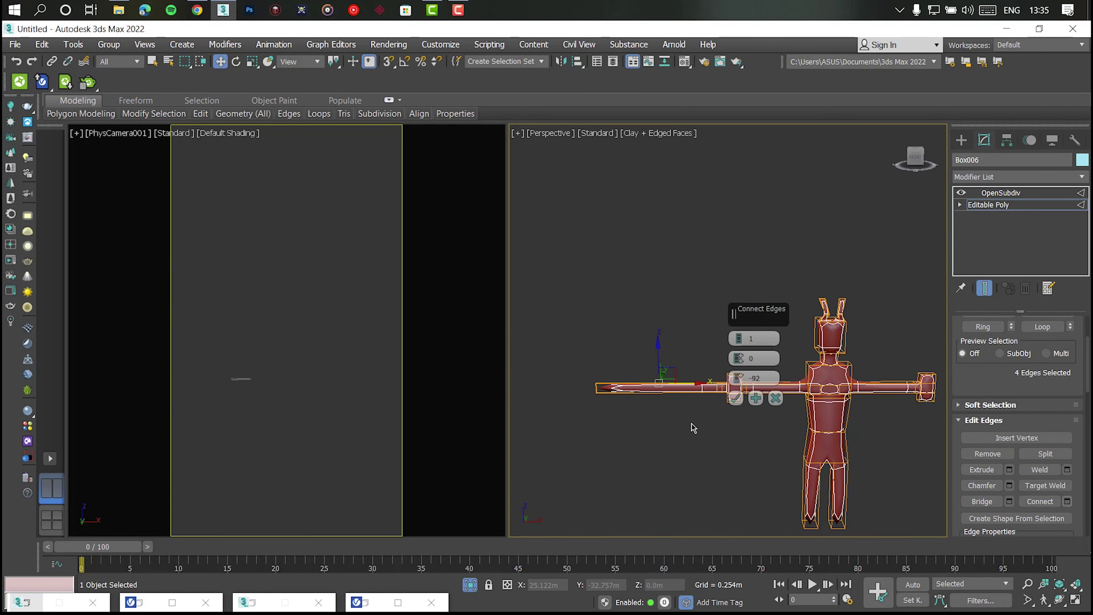
left_click(736, 398)
left_click_drag(658, 357, 652, 340)
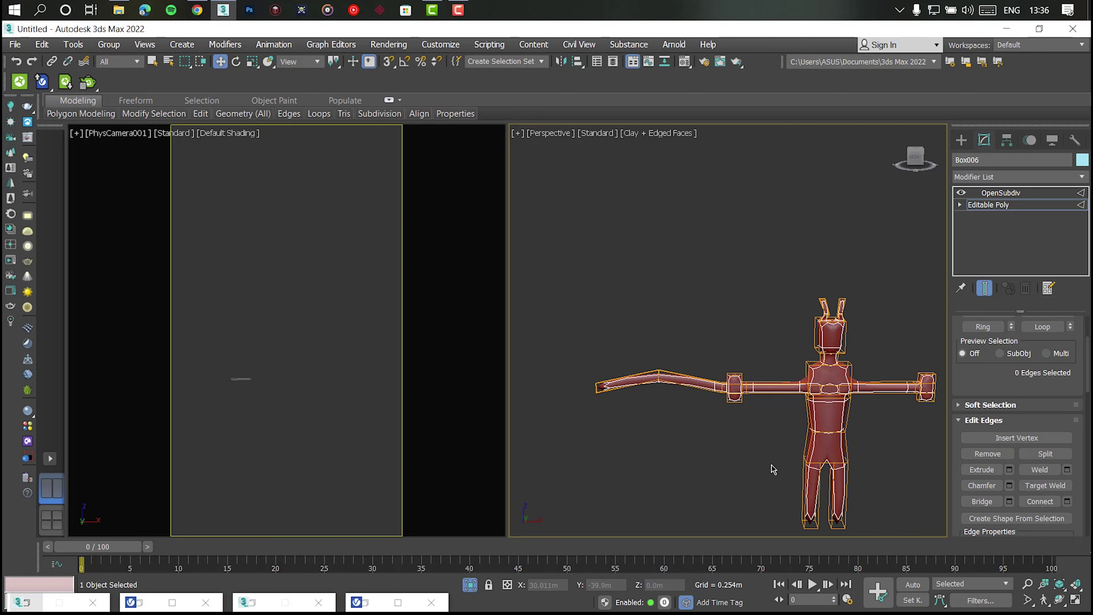
middle_click_drag(652, 344, 591, 331)
left_click(913, 429)
Flatten the hand block slightly by lowering its top vertices
scroll(882, 430, "up", 5)
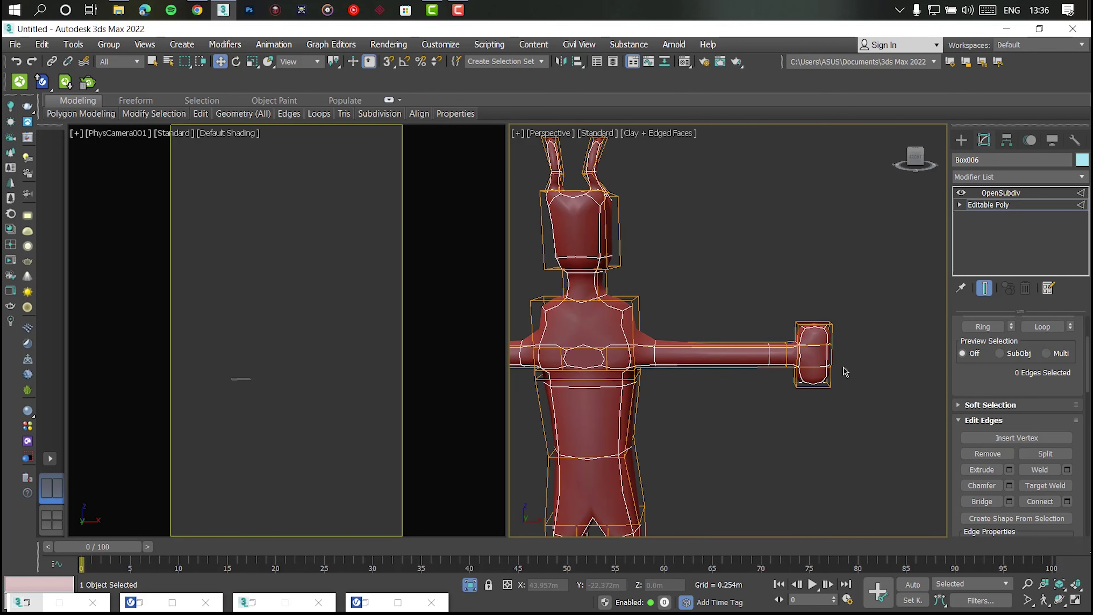
scroll(845, 371, "up", 3)
scroll(810, 356, "down", 1)
scroll(915, 268, "down", 2)
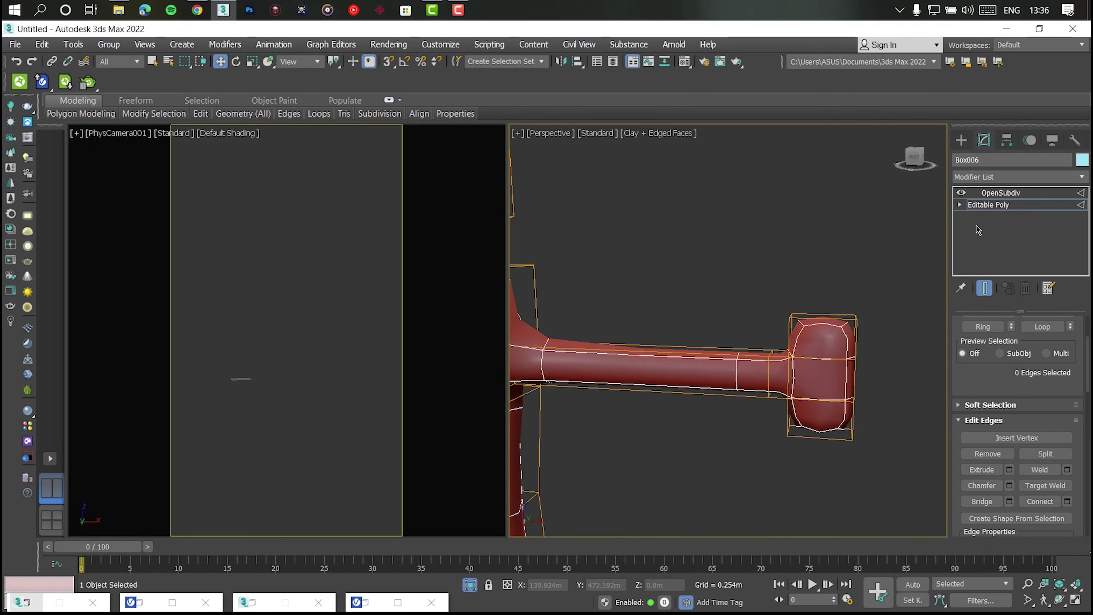
key("1")
left_click_drag(770, 292, 886, 331)
left_click_drag(826, 278, 761, 447)
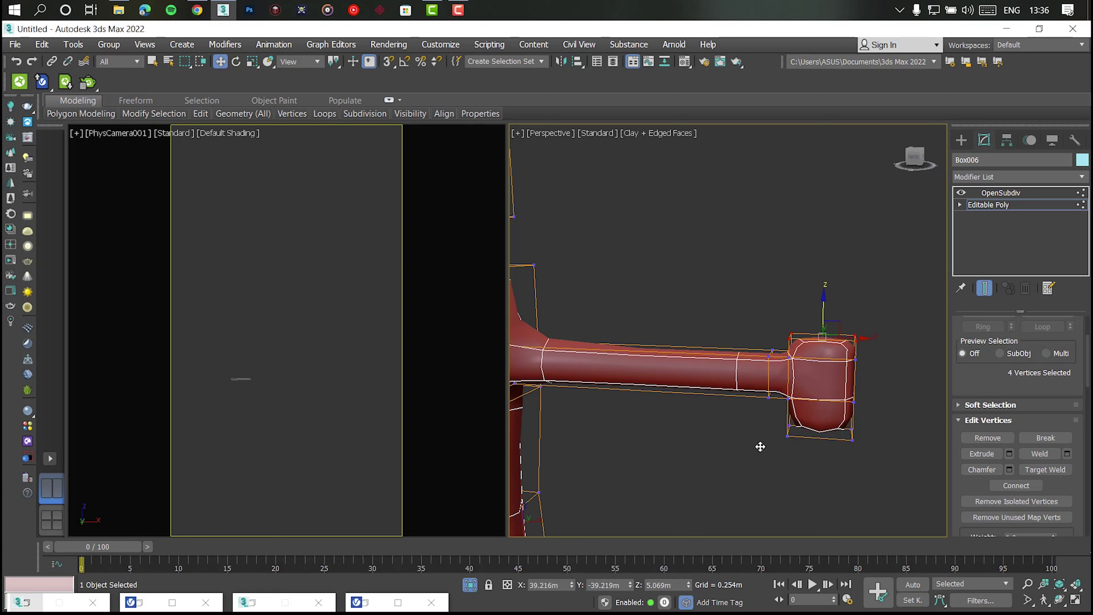
left_click_drag(878, 434, 877, 433)
scroll(757, 427, "down", 3)
scroll(762, 433, "down", 2)
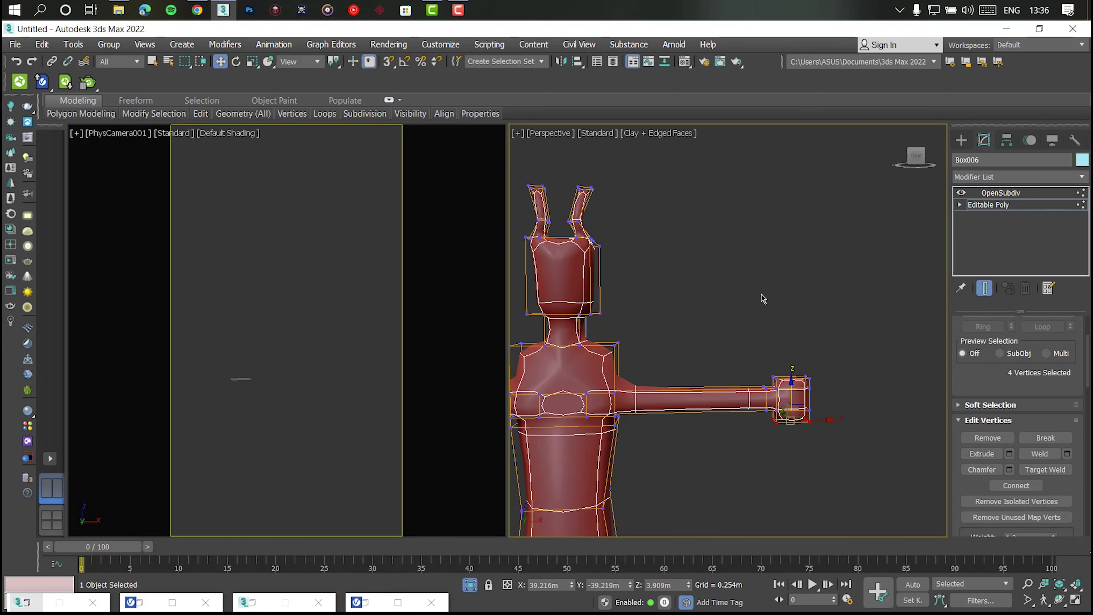
In Polygon mode, select the faces at the end of the hand
key("2")
scroll(732, 362, "up", 3)
scroll(765, 379, "up", 2)
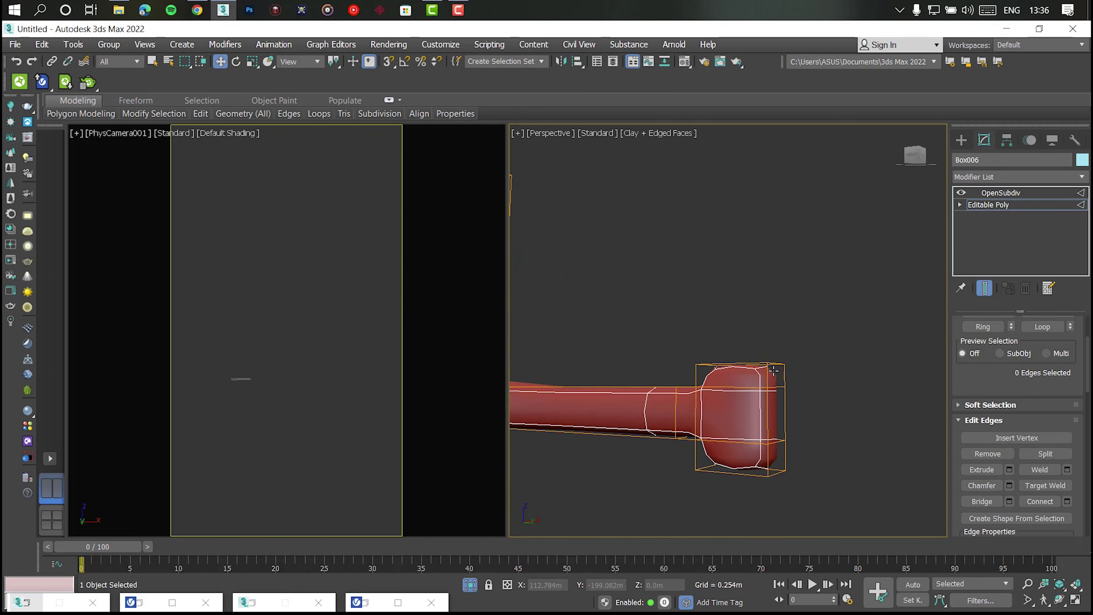
key("4")
left_click(775, 372)
Extrude the hand face by 0.907m
scroll(727, 448, "down", 3)
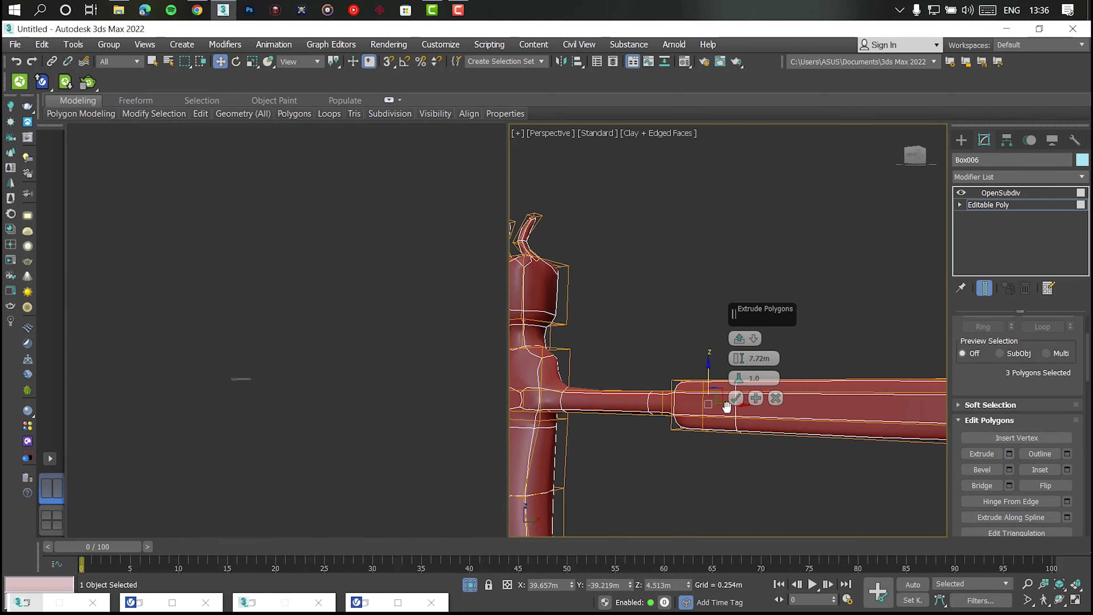
scroll(712, 472, "down", 4)
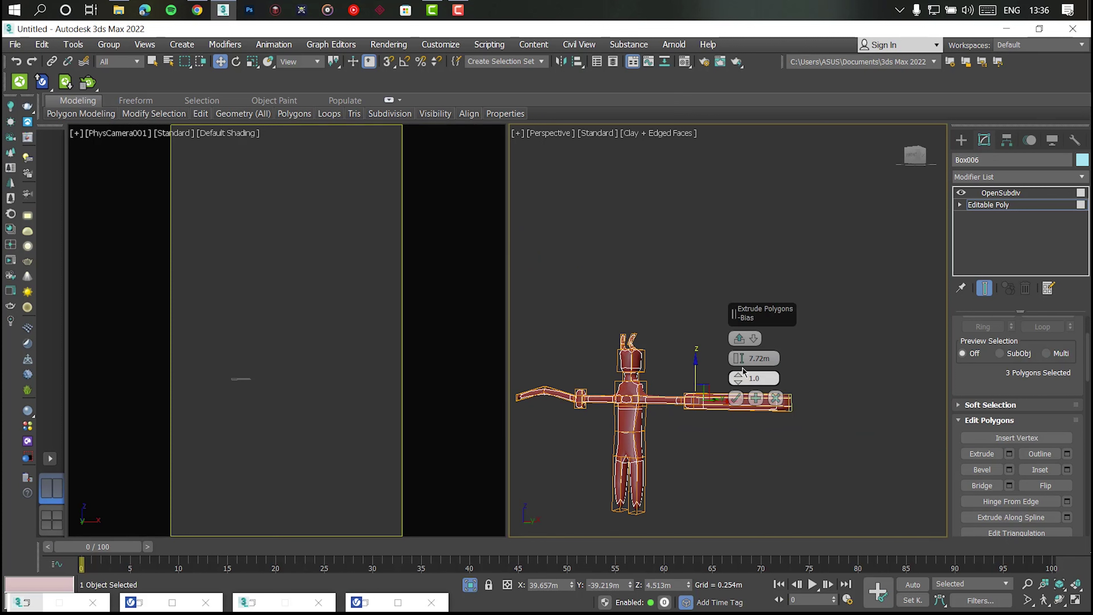
scroll(743, 371, "up", 3)
scroll(743, 371, "up", 2)
left_click_drag(738, 358, 740, 260)
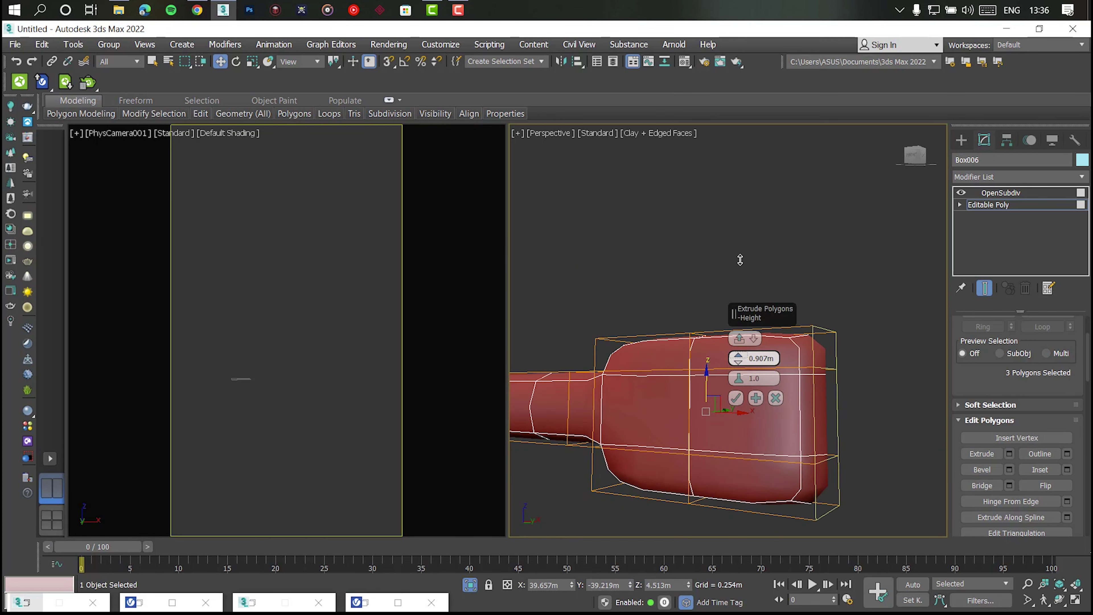
left_click(736, 398)
Connect a new edge loop along the arm and slide it toward the shoulder
scroll(736, 398, "down", 3)
scroll(731, 387, "up", 3)
middle_click_drag(732, 388, 885, 313)
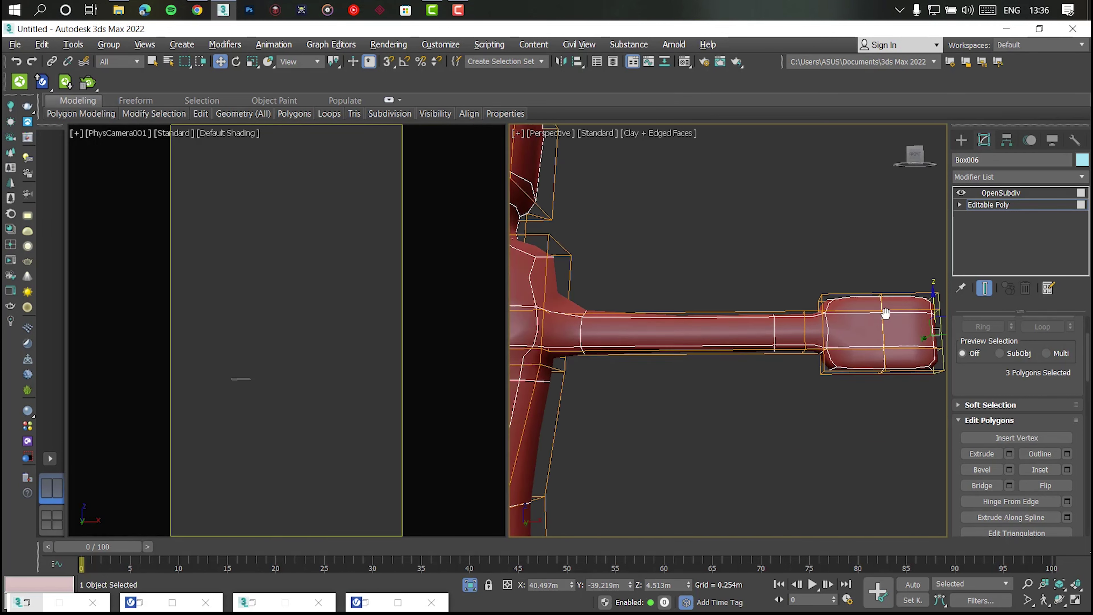
scroll(886, 314, "down", 3)
key("2")
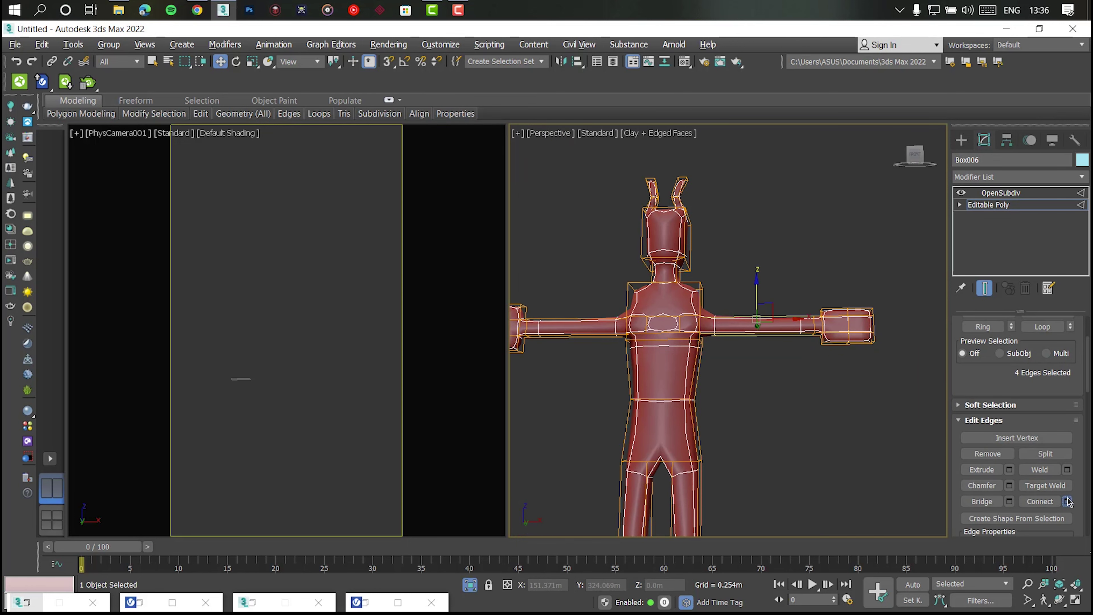
left_click(1067, 501)
middle_click_drag(801, 379, 736, 377)
left_click(736, 398)
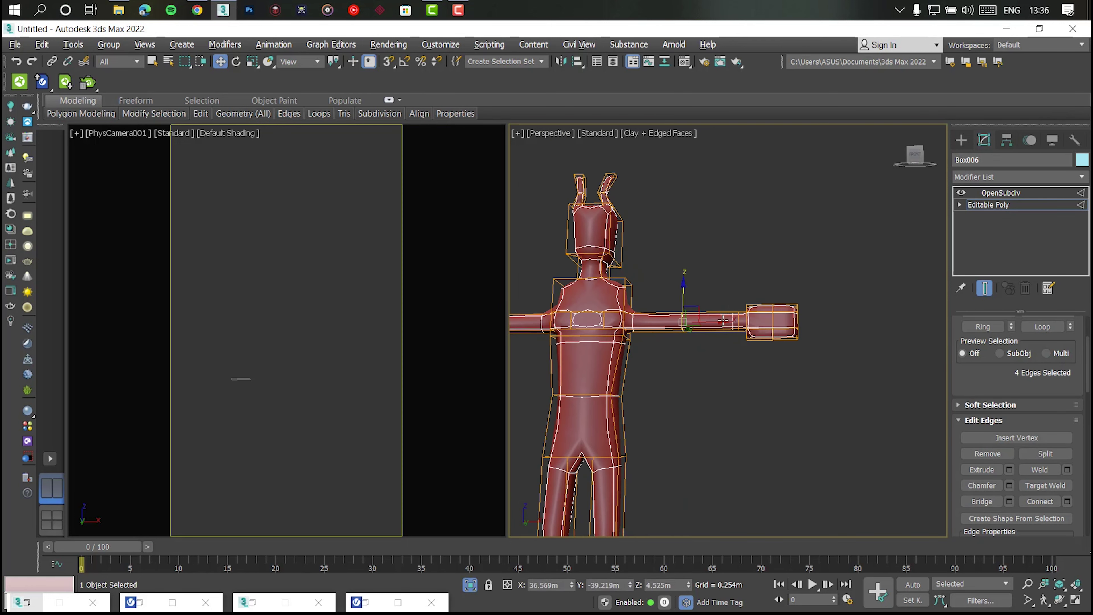
left_click_drag(723, 321, 686, 319)
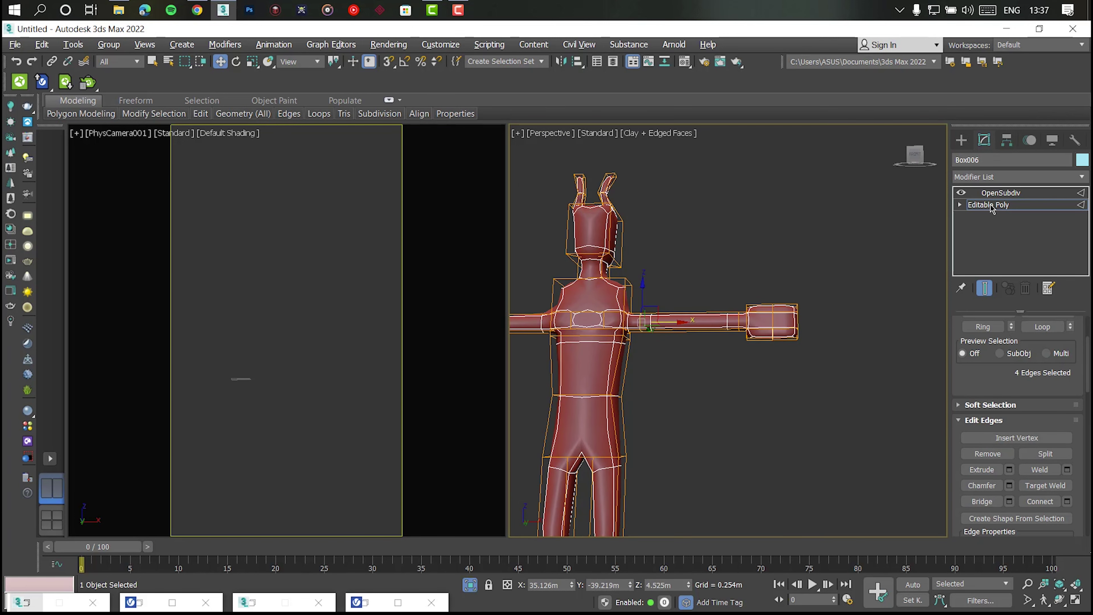
Raise the hand vertices so the arm bends upward, undoing a trial hand rotation
key("1")
left_click_drag(768, 302, 768, 237)
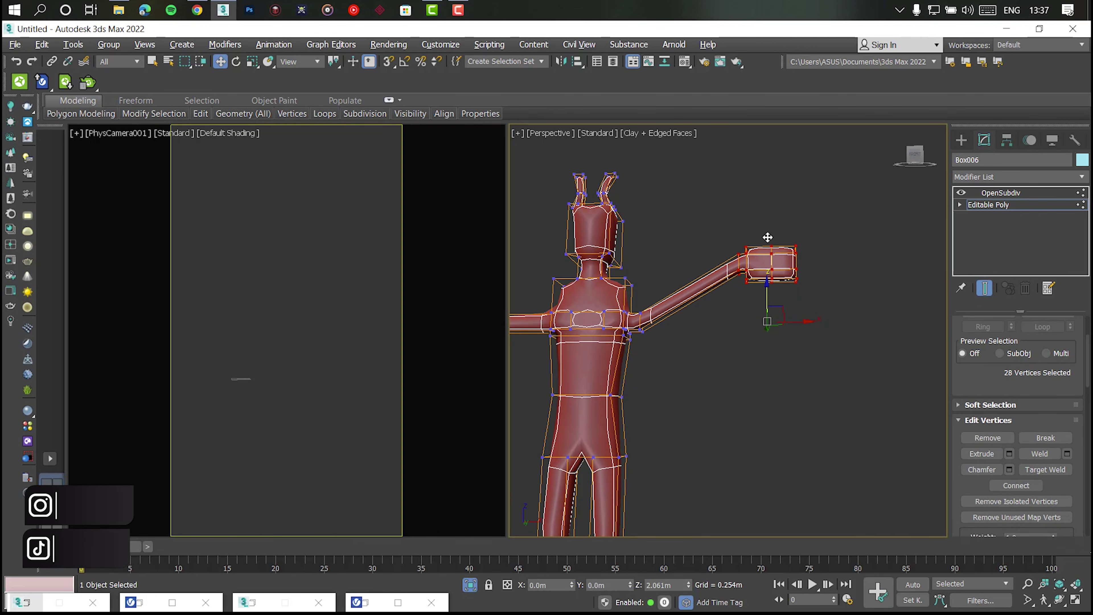
scroll(743, 271, "up", 4)
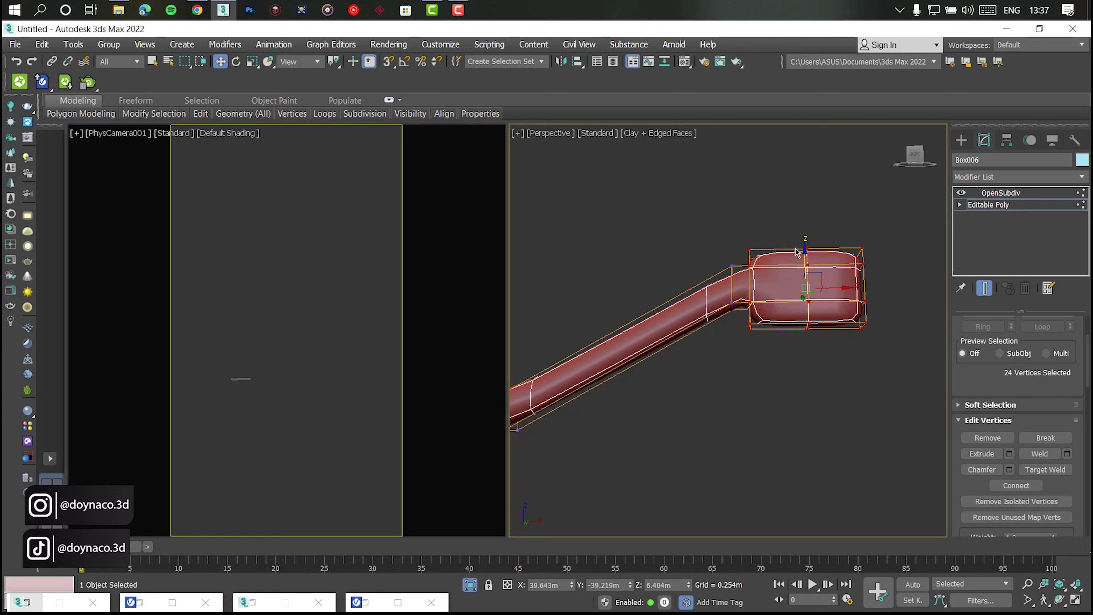
key("3")
key("2")
key("1")
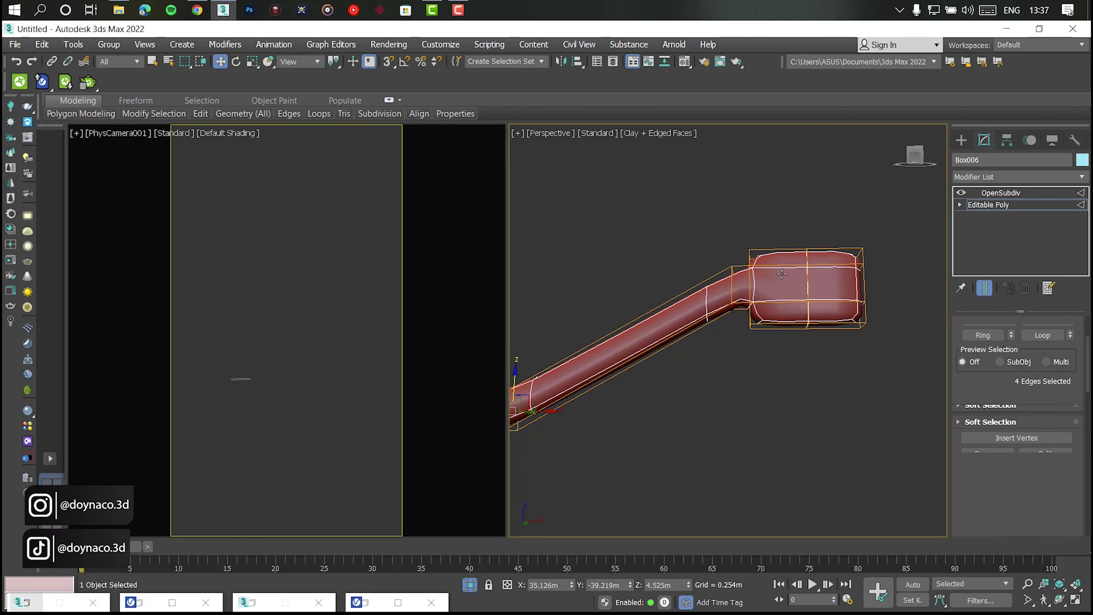
key("e")
left_click_drag(780, 273, 772, 277)
key("ctrl+z")
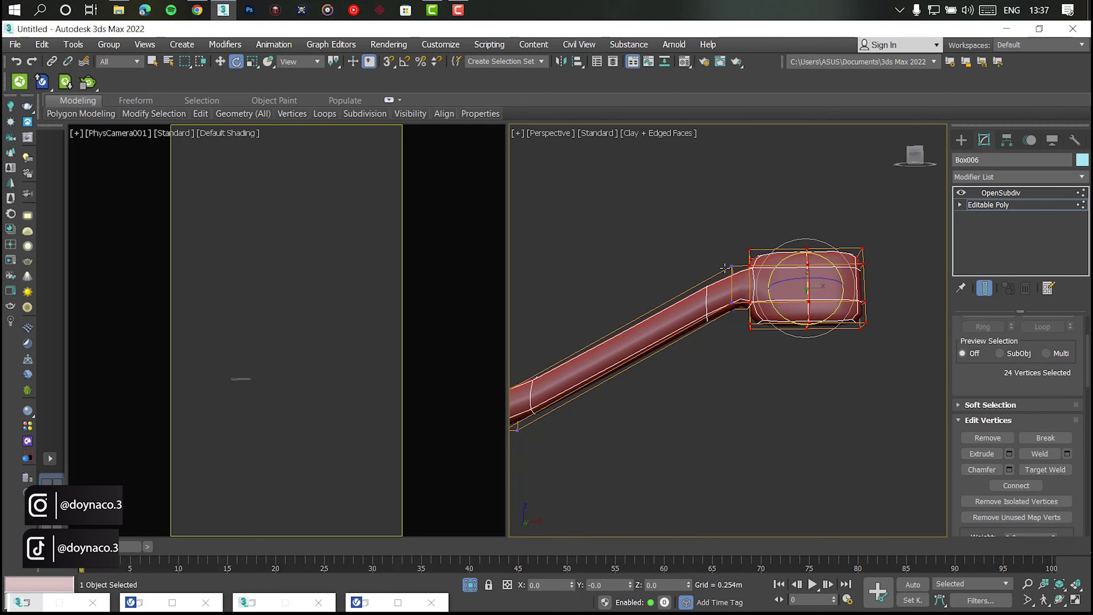
Lower the four wrist vertices, tilt the hand end at the wrist, and reposition them
left_click_drag(724, 242, 745, 343)
key("w")
left_click_drag(731, 260, 731, 270)
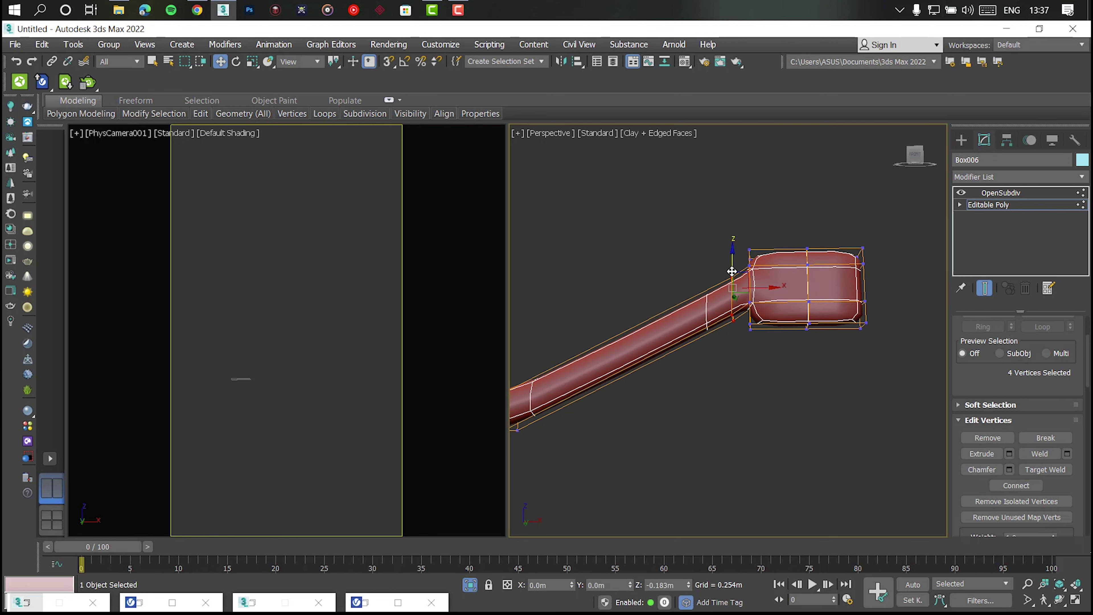
left_click(882, 238)
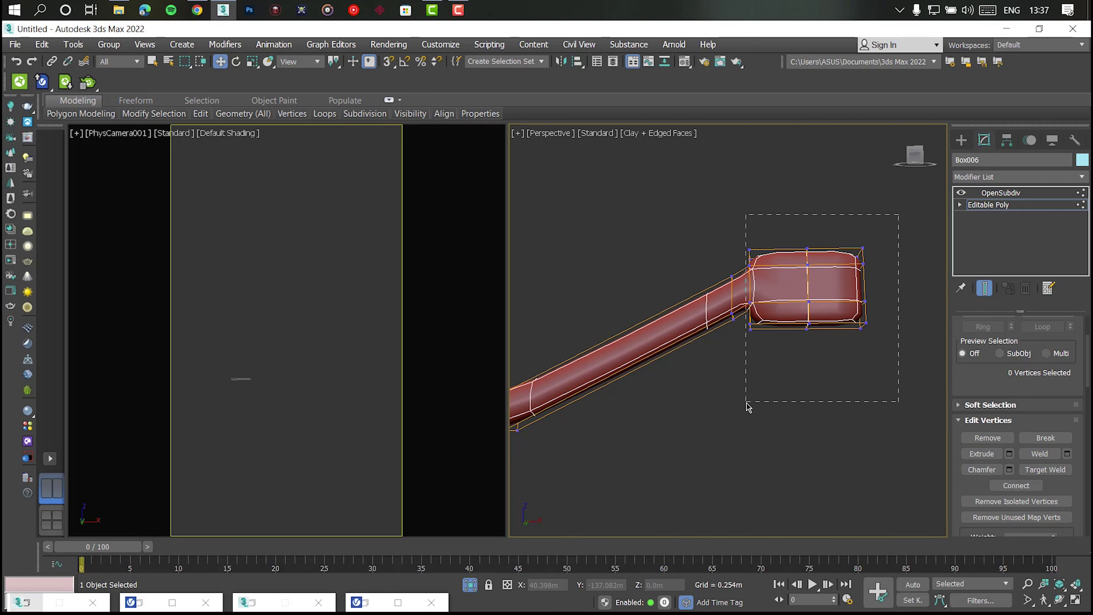
key("e")
left_click_drag(775, 269, 770, 293)
left_click_drag(737, 367, 733, 366)
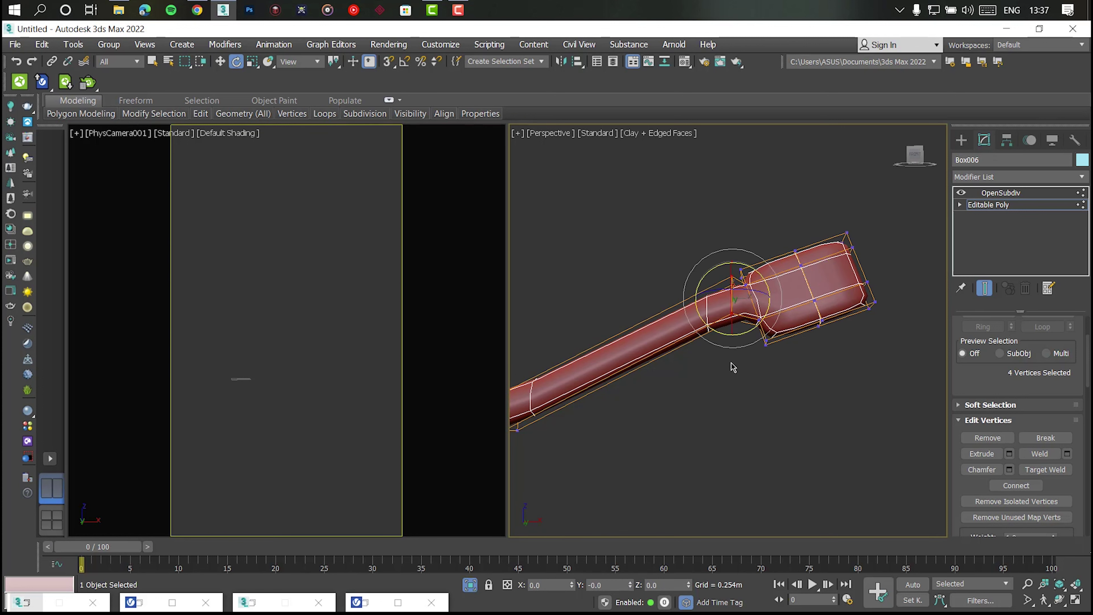
key("w")
left_click_drag(731, 261, 736, 273)
scroll(737, 274, "down", 3)
middle_click_drag(736, 274, 795, 344)
scroll(796, 344, "down", 3)
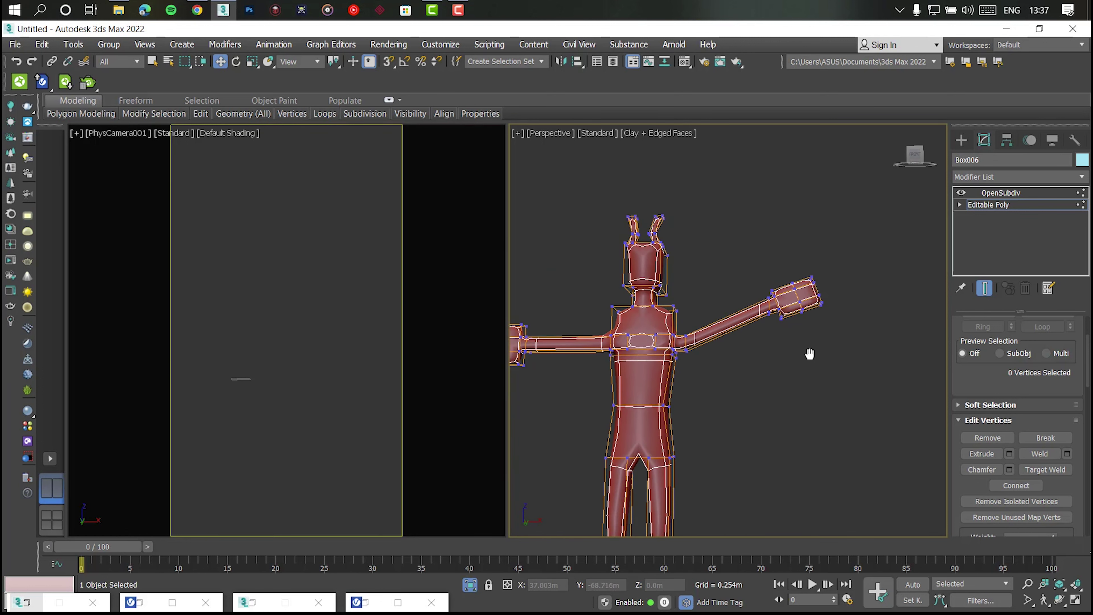
Raise all the hand vertices higher and orbit to inspect the hand from several angles
left_click_drag(869, 245, 781, 318)
left_click_drag(791, 256, 788, 240)
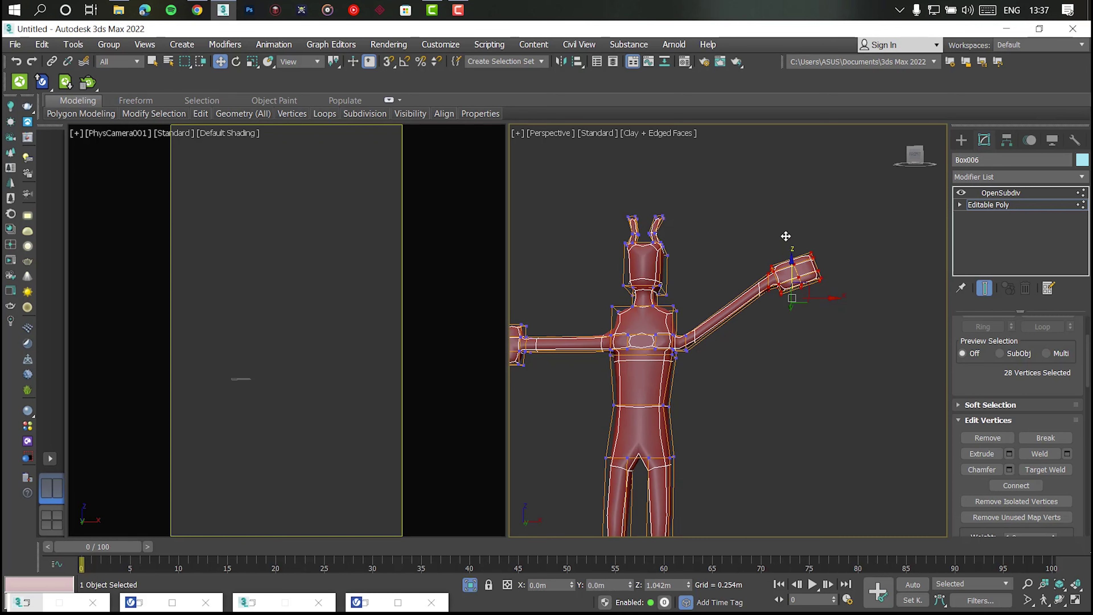
scroll(787, 241, "up", 3)
scroll(786, 280, "up", 4)
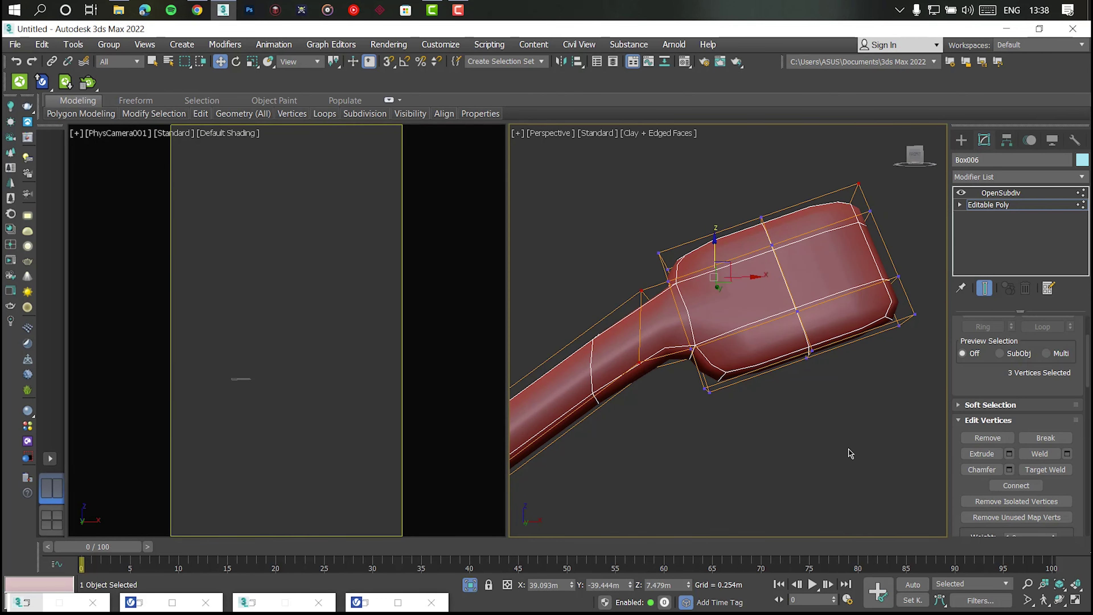
mouse_move(850, 453)
middle_mouse_down("alt")
mouse_move(967, 459)
mouse_move(747, 341)
middle_mouse_up("alt")
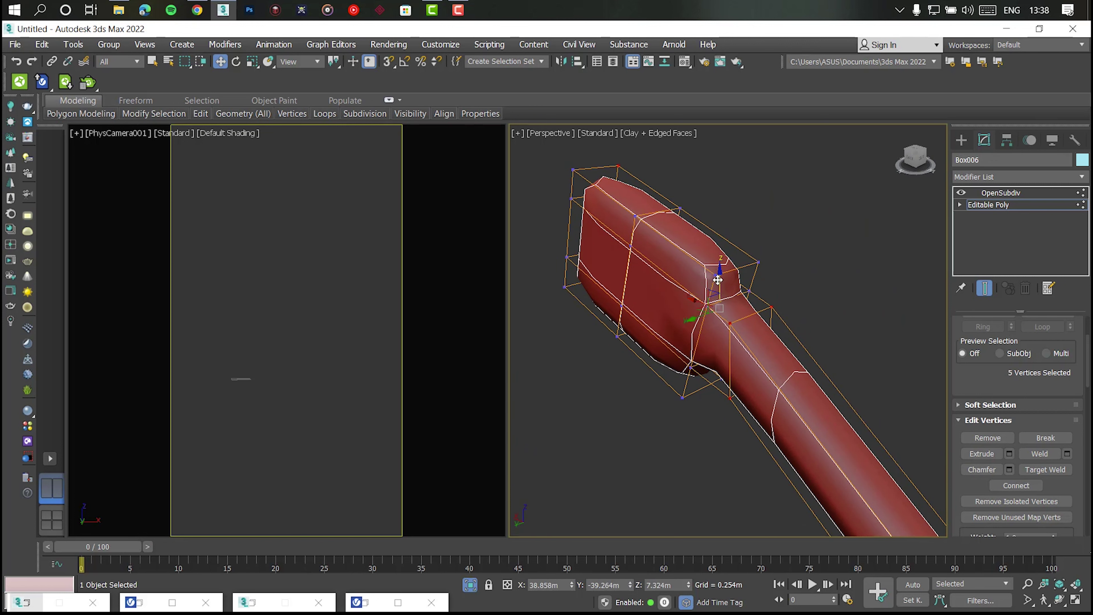
mouse_move(718, 280)
middle_mouse_down("alt")
mouse_move(727, 297)
mouse_move(680, 318)
mouse_move(871, 189)
middle_mouse_up("alt")
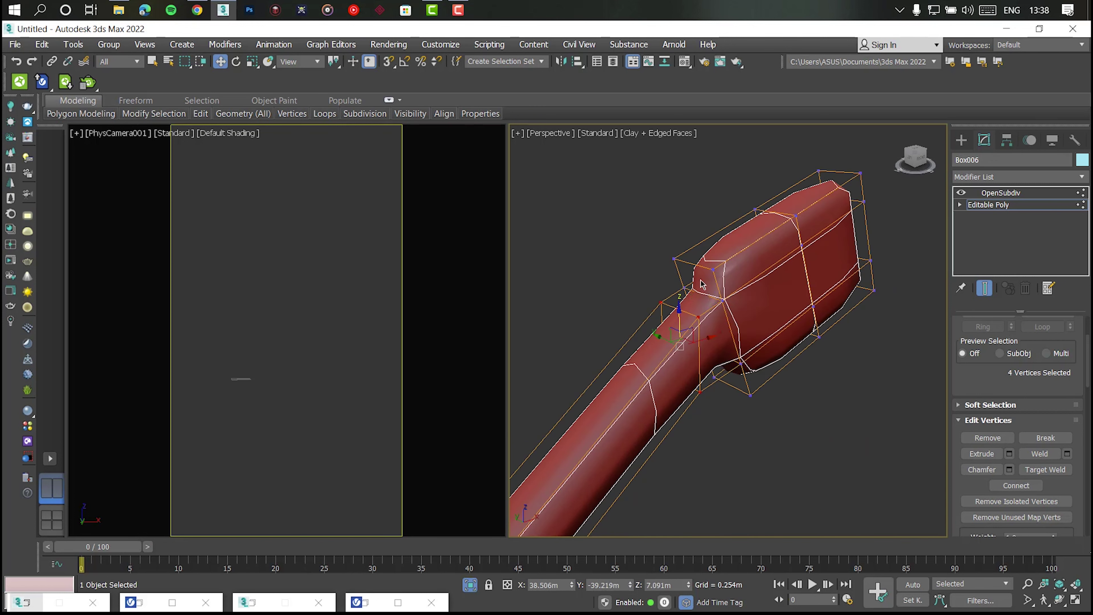
scroll(673, 329, "down", 3)
mouse_move(673, 330)
middle_mouse_down("alt")
mouse_move(631, 344)
mouse_move(671, 327)
middle_mouse_up("alt")
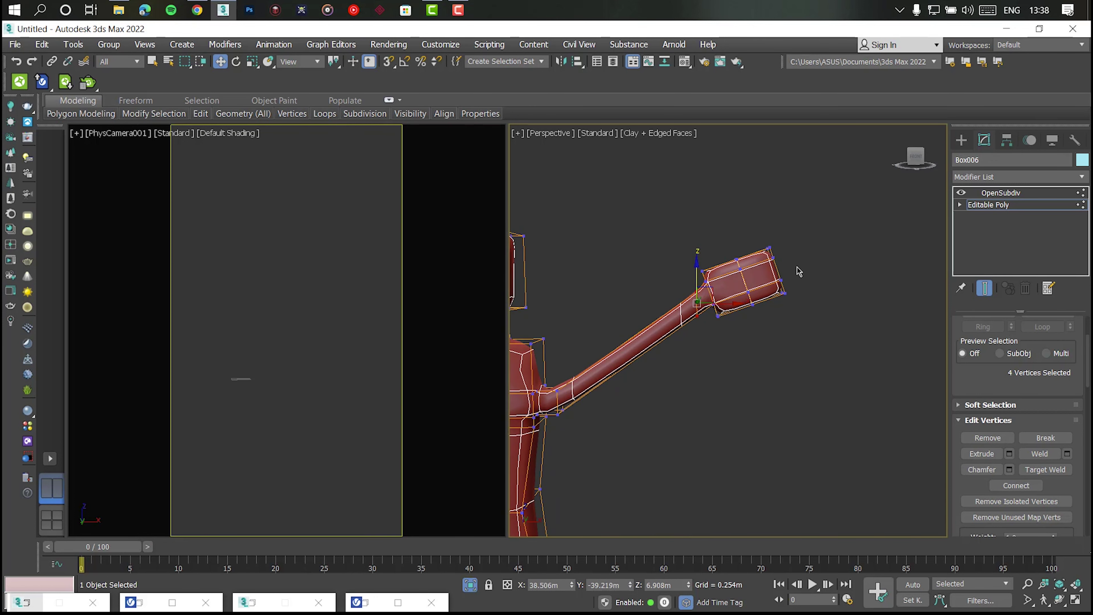
scroll(736, 267, "up", 3)
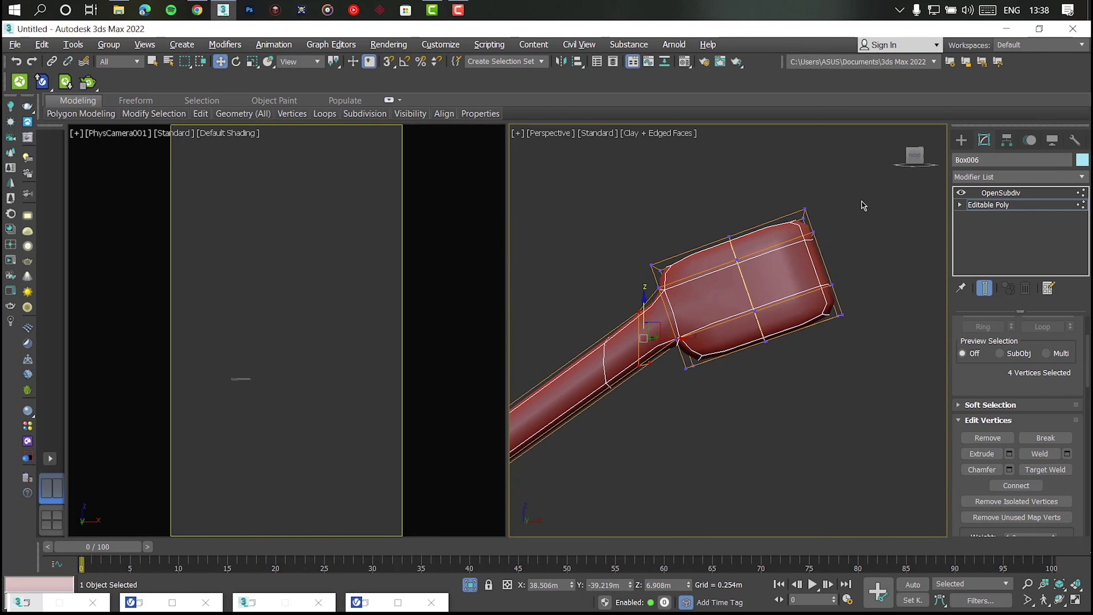
middle_click_drag(862, 201, 727, 192, "alt")
Reshape the end of the hand into a paddle and select the forearm and hand vertices
left_click_drag(869, 358, 870, 358)
scroll(869, 358, "down", 2)
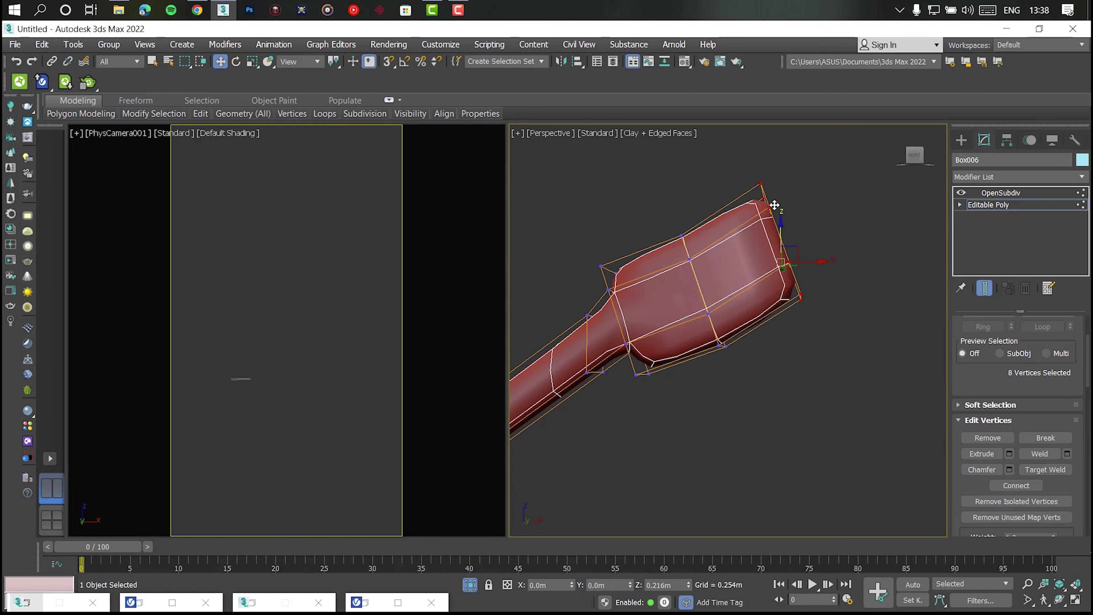
mouse_move(745, 234)
middle_mouse_down("alt")
mouse_move(773, 224)
mouse_move(659, 244)
mouse_move(564, 195)
middle_mouse_up("alt")
scroll(771, 233, "down", 5)
left_click_drag(535, 186, 770, 327)
left_click_drag(706, 229, 710, 263)
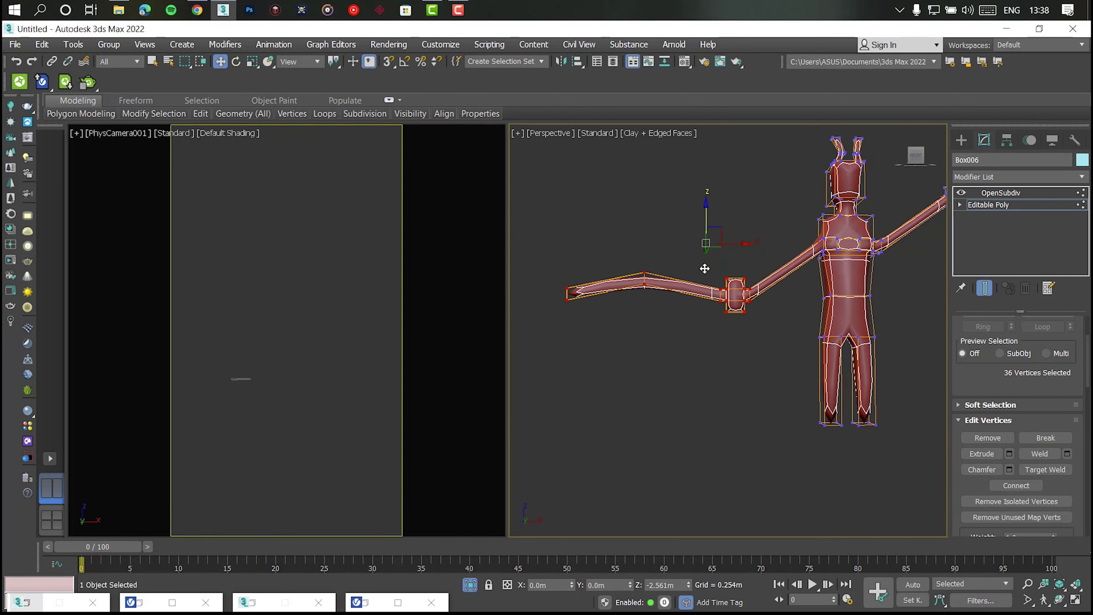
Rotate the forearm down about the elbow and adjust the hand vertices into place
key("ctrl+z")
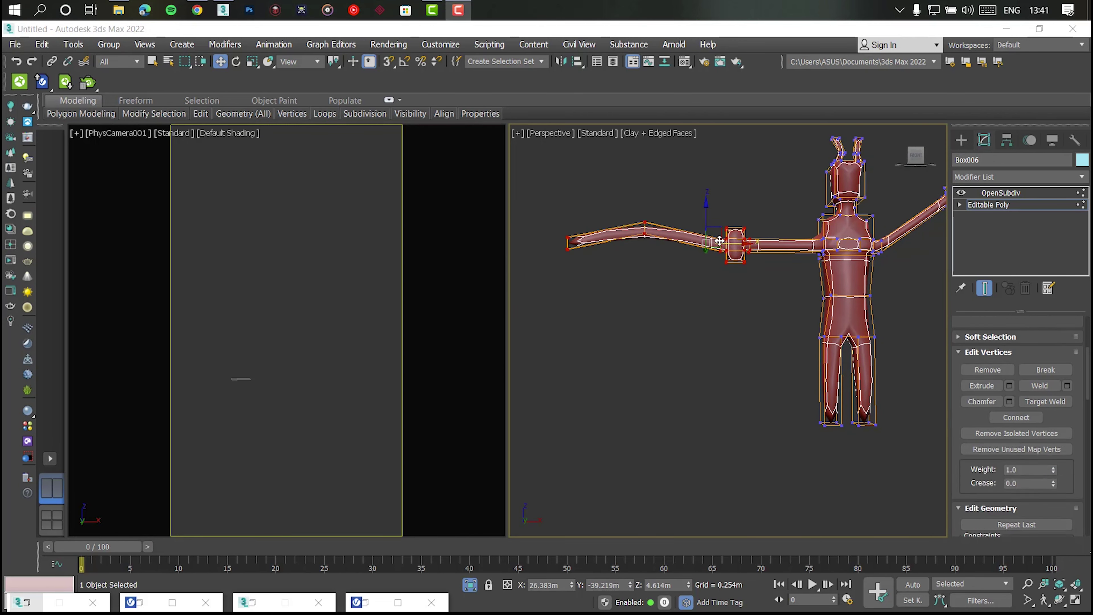
key("e")
mouse_move(675, 219)
left_mouse_down()
mouse_move(664, 265)
mouse_move(728, 273)
mouse_move(726, 283)
left_mouse_up()
key("w")
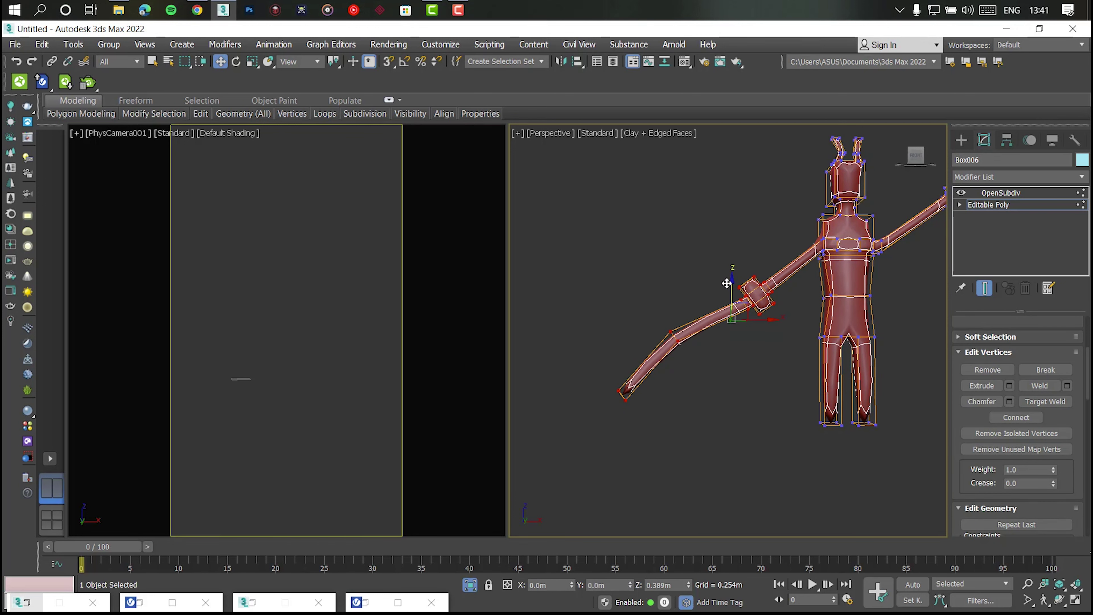
left_click_drag(655, 366, 687, 360)
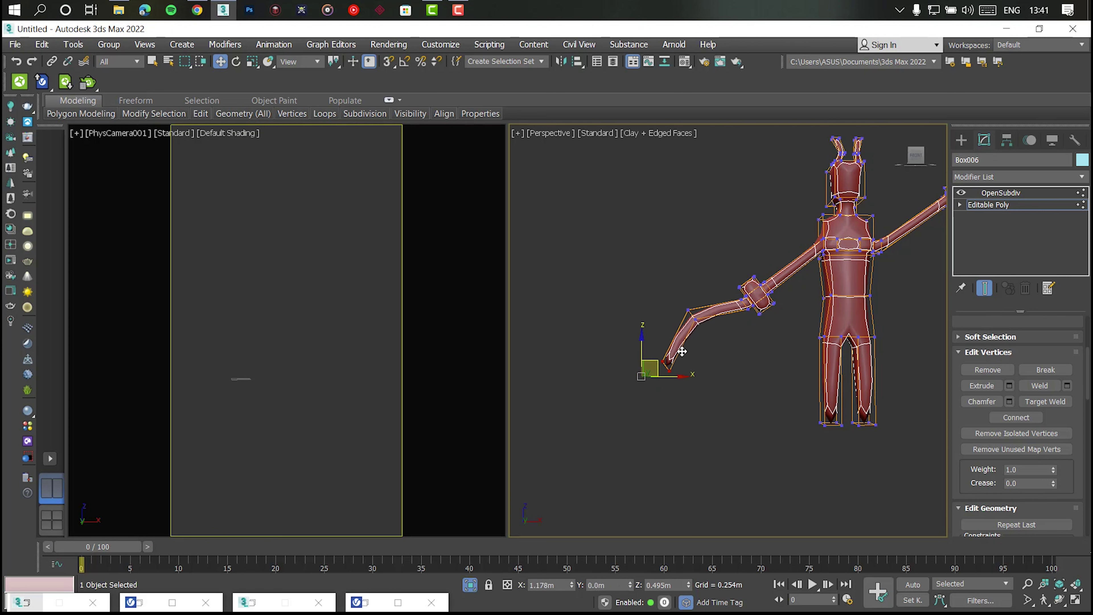
left_click_drag(711, 303, 697, 333)
left_click_drag(786, 335, 786, 332)
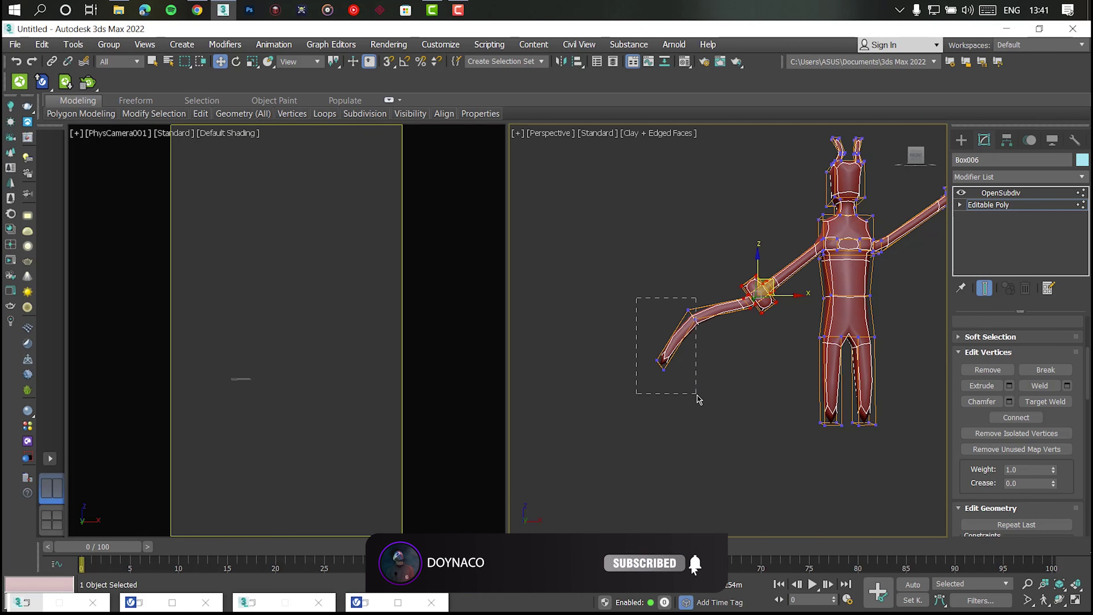
left_click_drag(693, 329, 710, 340)
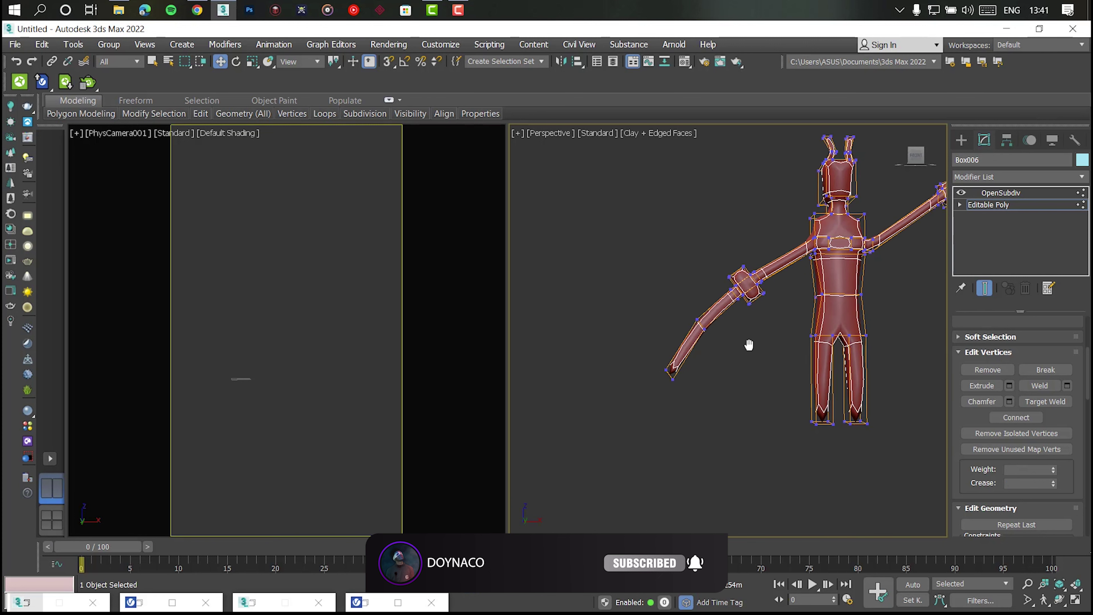
Select the feet vertices and splay the legs apart
middle_click_drag(784, 292, 702, 330)
mouse_move(732, 387)
left_mouse_down()
mouse_move(801, 415)
mouse_move(827, 396)
mouse_move(799, 432)
mouse_move(849, 399)
left_mouse_up()
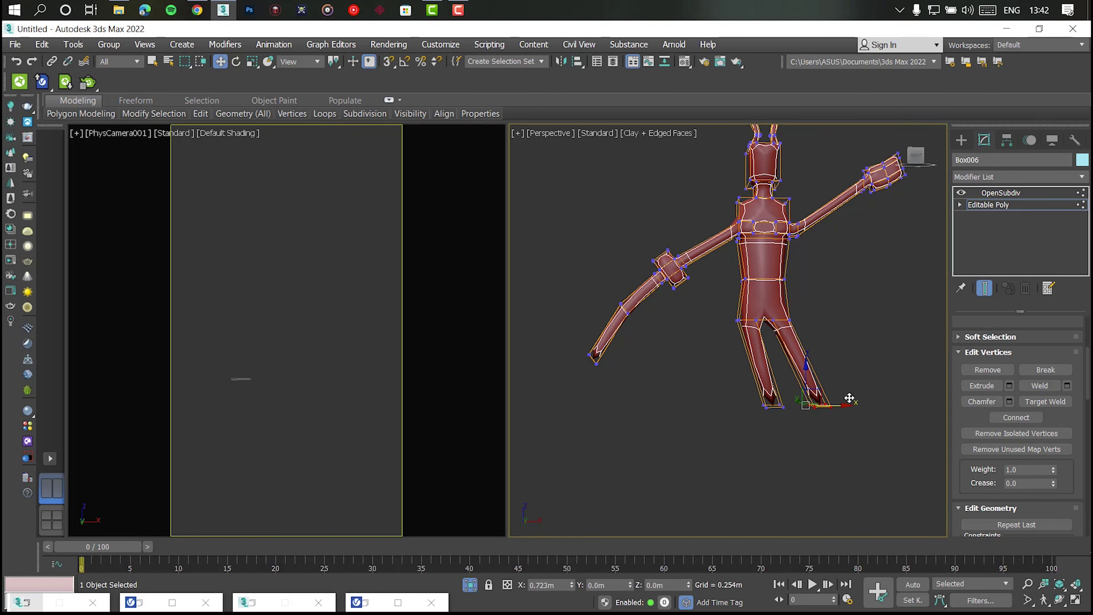
left_click(829, 390)
mouse_move(829, 391)
middle_mouse_down("alt")
mouse_move(764, 420)
mouse_move(822, 356)
mouse_move(800, 351)
mouse_move(813, 289)
middle_mouse_up("alt")
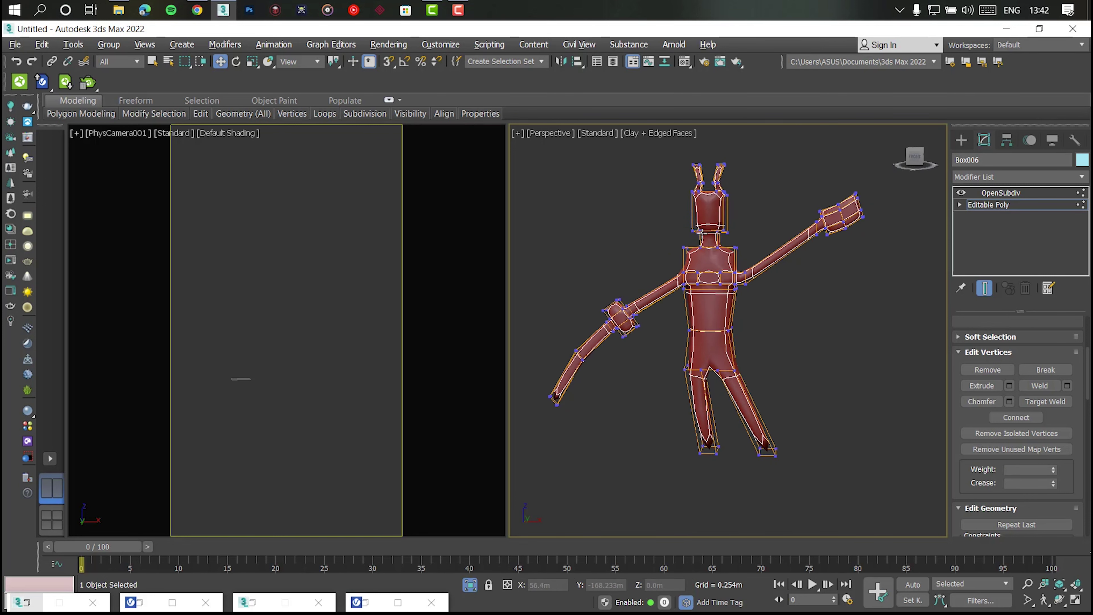
scroll(703, 297, "up", 3)
Tilt the head vertices slightly and view the figure at the smoothed OpenSubdiv level
left_click_drag(756, 321, 756, 321)
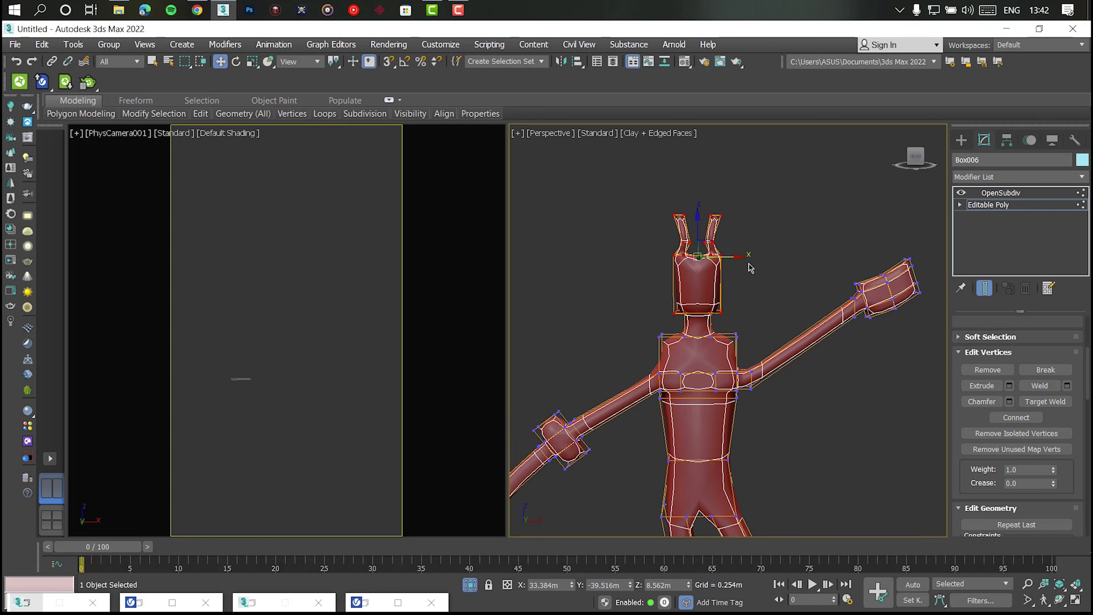
key("e")
left_click_drag(725, 232, 718, 229)
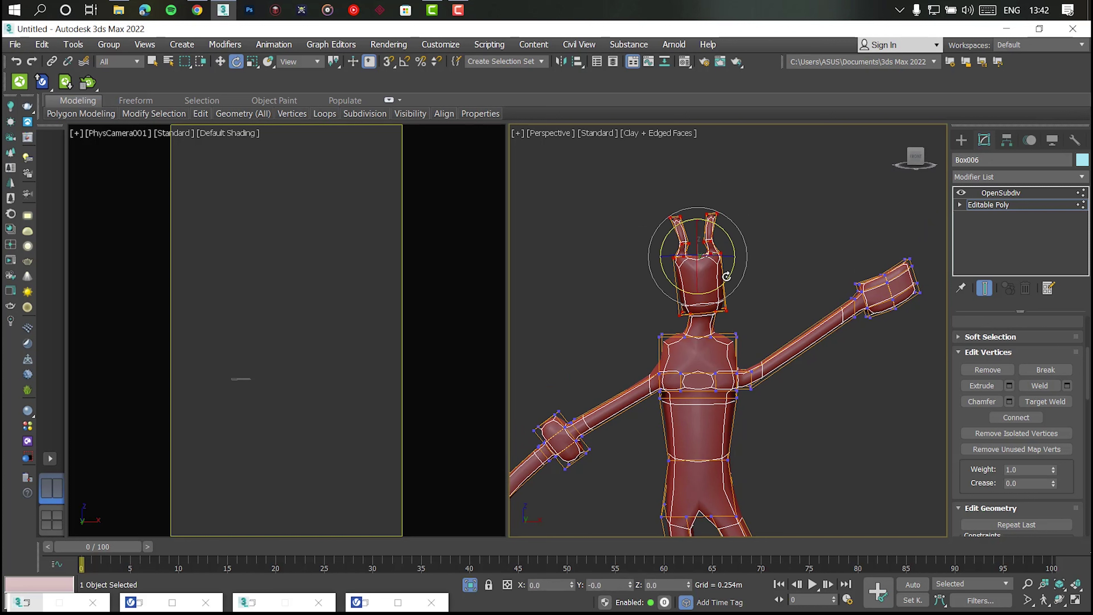
key("w")
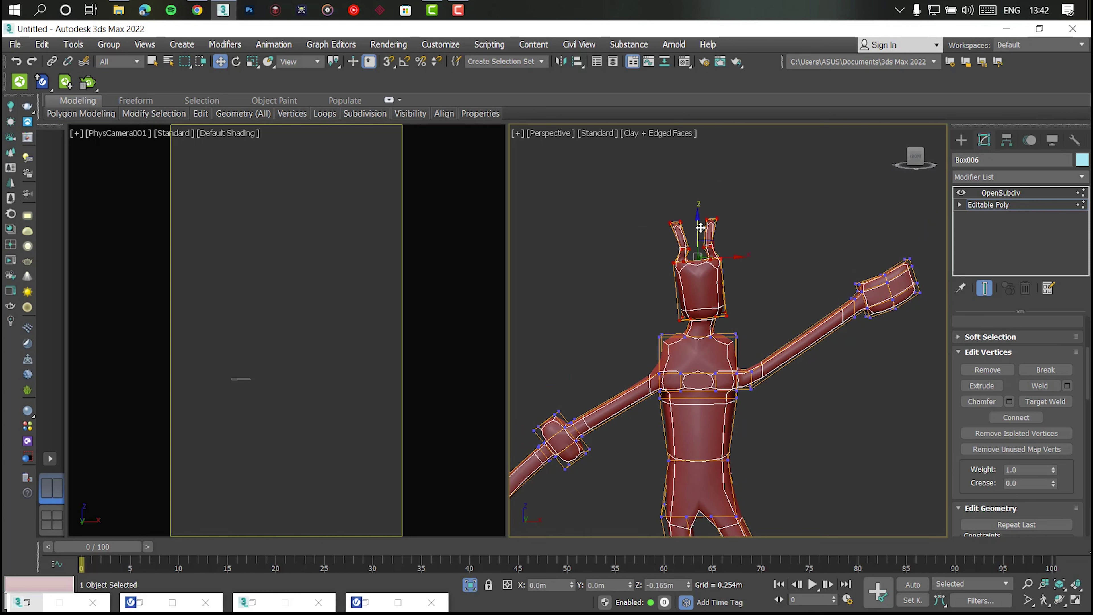
left_click(1001, 193)
scroll(808, 212, "down", 3)
Isolate the figure together with the block wall and select the figure
middle_click_drag(810, 239, 651, 557, "alt")
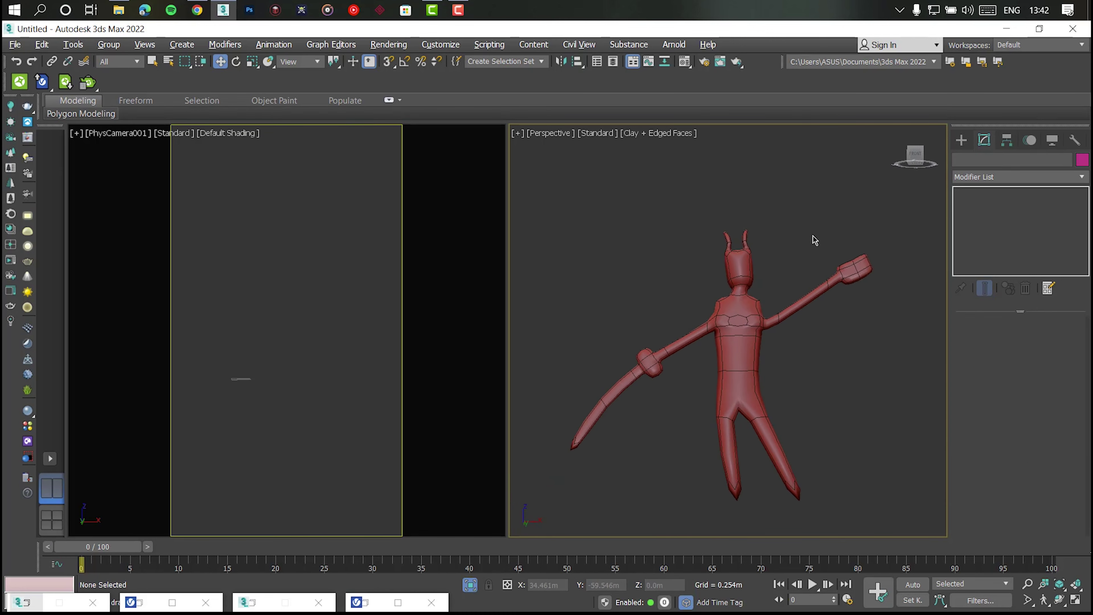
left_click(469, 585)
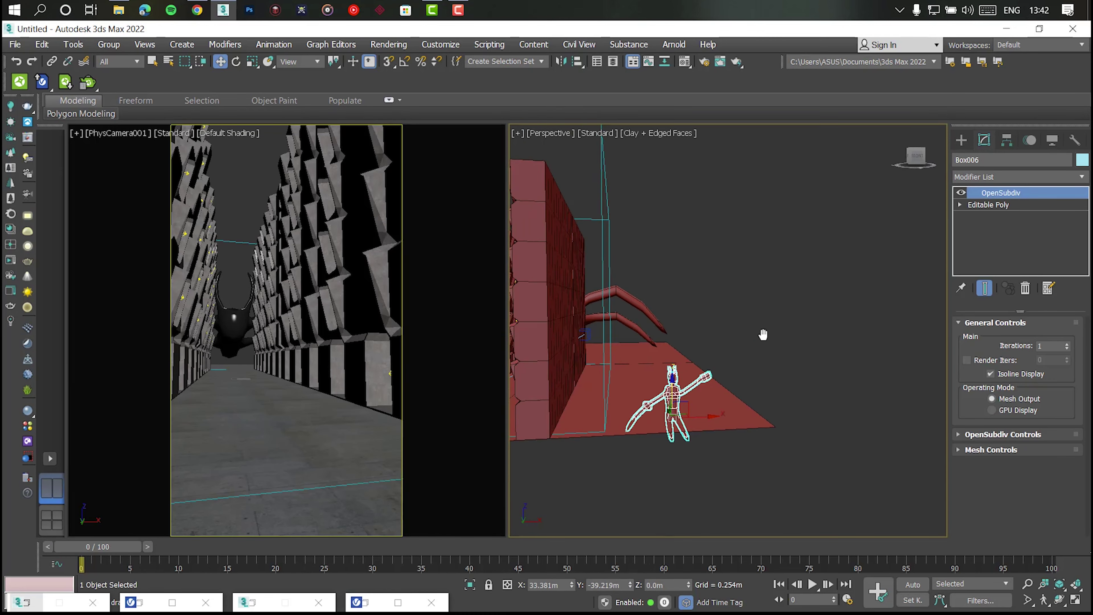
left_click(661, 307, "ctrl")
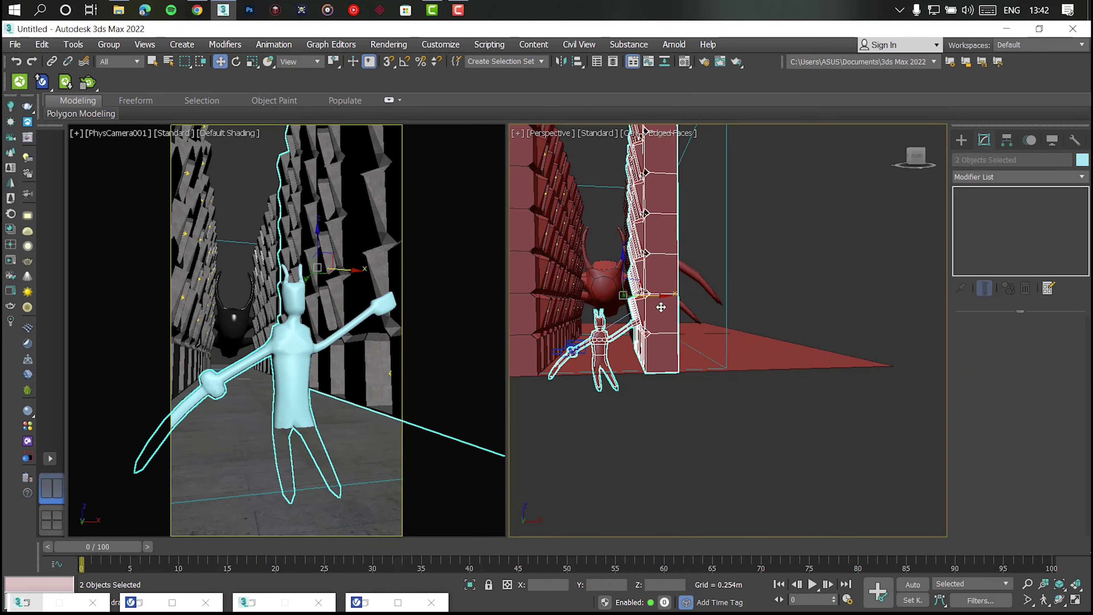
key("alt+q")
middle_click_drag(661, 307, 674, 383, "alt")
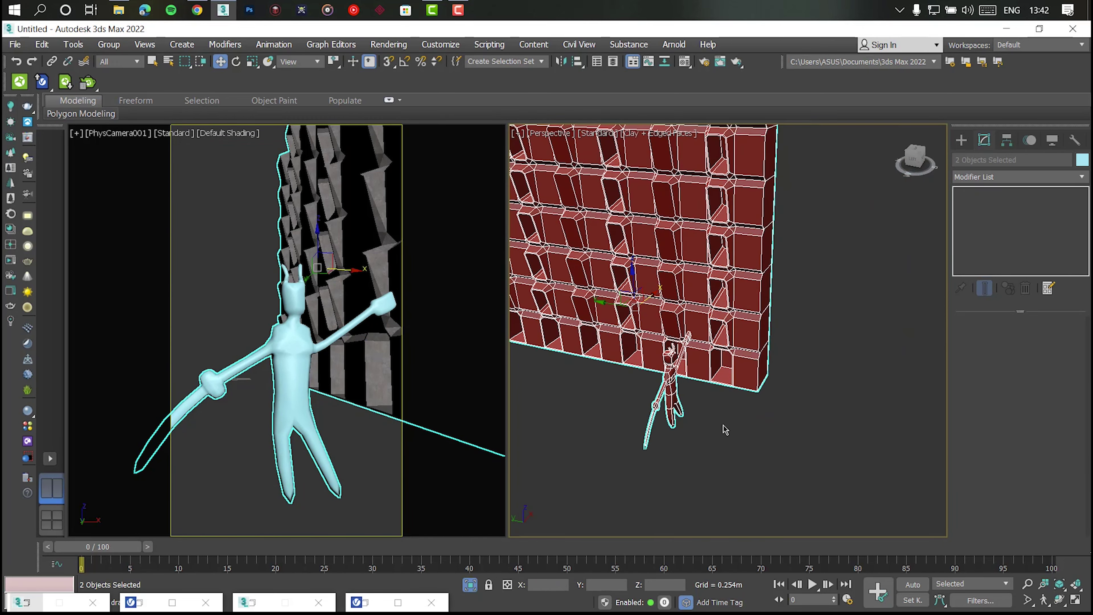
left_click(675, 383)
Move the figure up onto the wall and push it toward the wall surface
left_click_drag(674, 384, 621, 261)
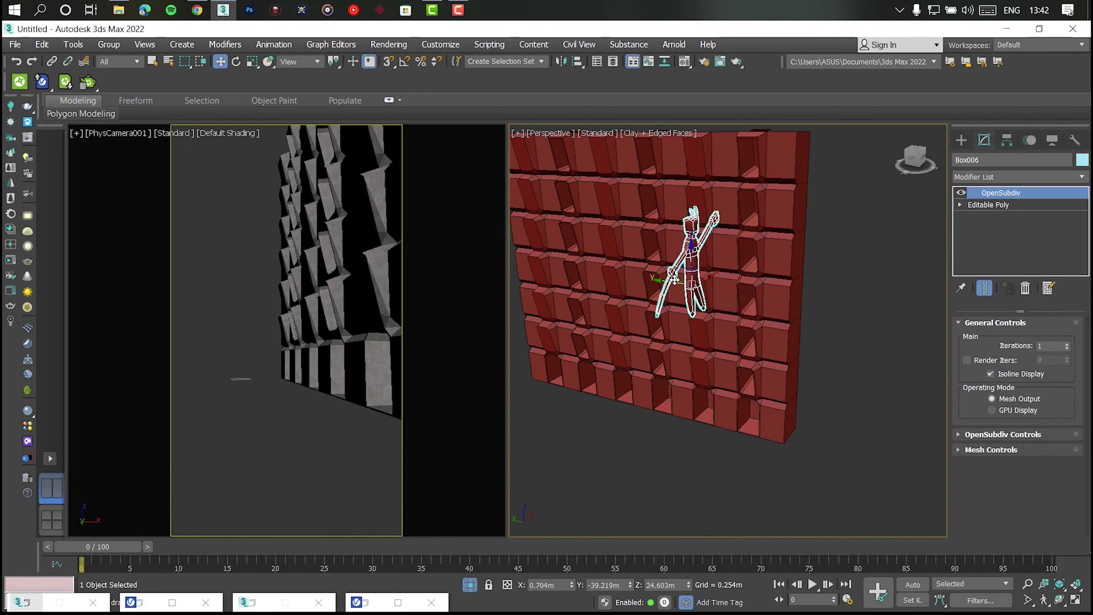
scroll(621, 261, "up", 3)
middle_click_drag(621, 260, 653, 364)
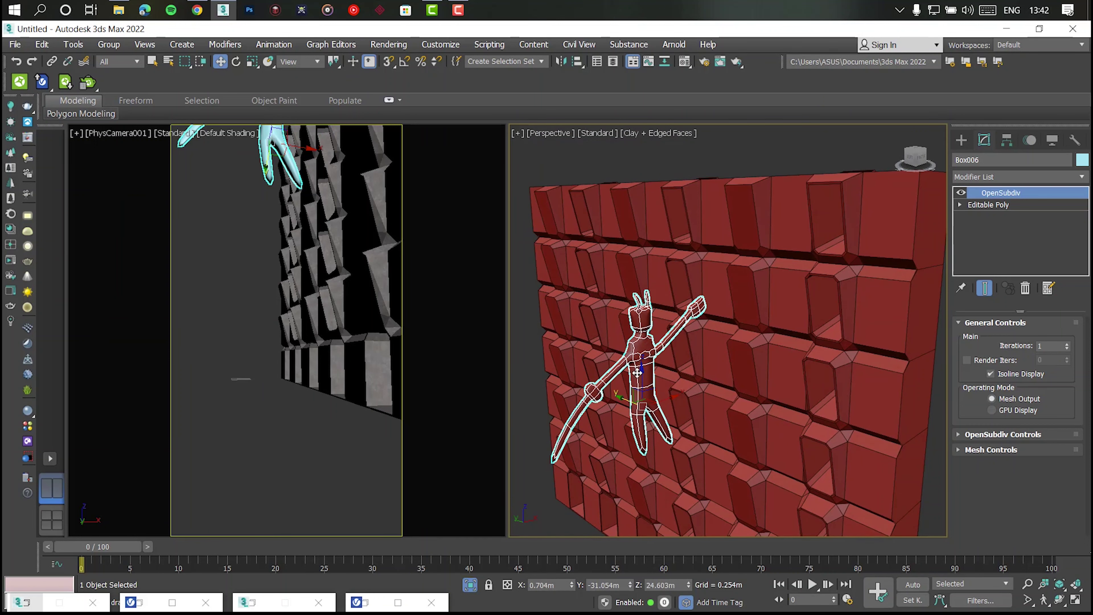
left_click_drag(637, 373, 725, 319)
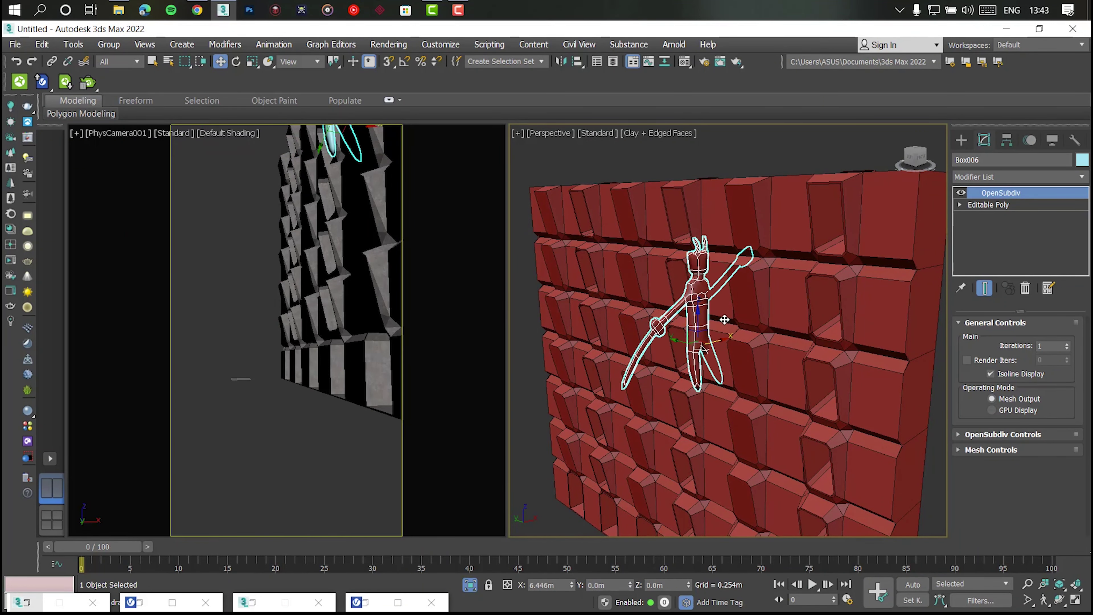
scroll(725, 319, "up", 3)
scroll(725, 319, "up", 3)
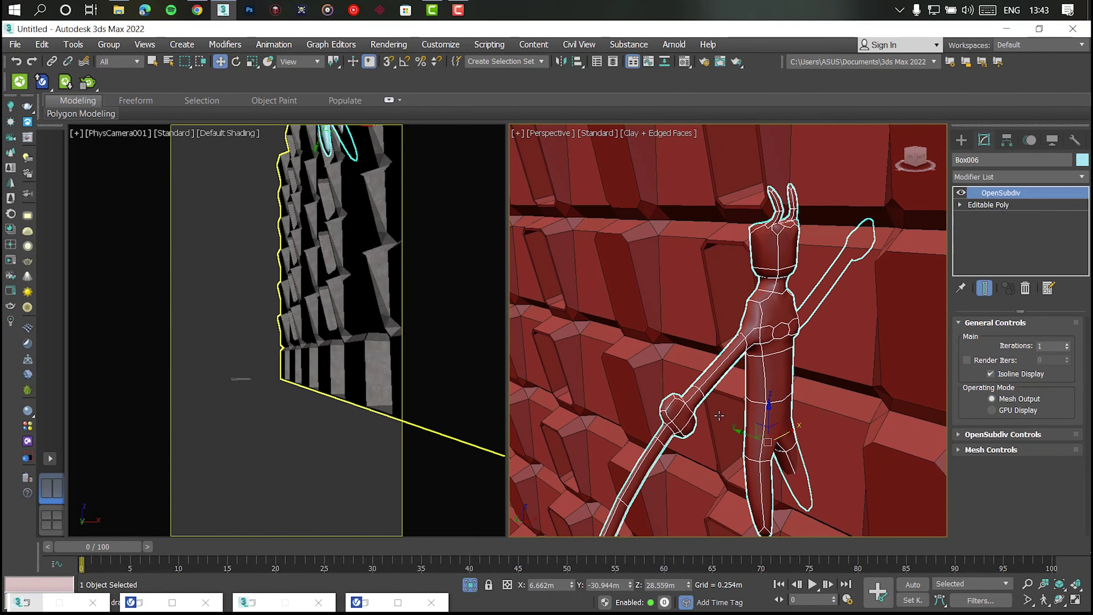
left_click_drag(719, 415, 688, 360)
mouse_move(750, 396)
left_mouse_down()
mouse_move(721, 400)
mouse_move(702, 451)
mouse_move(746, 246)
left_mouse_up()
Fine-tune the figure's height on the wall and nudge it closer to the surface
scroll(745, 245, "down", 2)
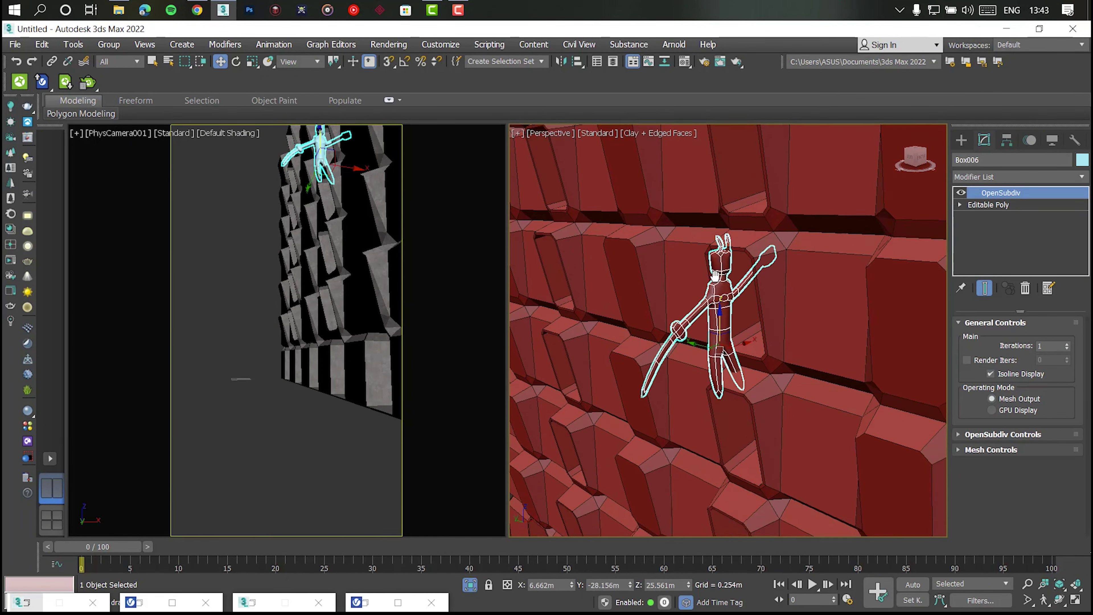
left_click_drag(724, 188, 719, 260)
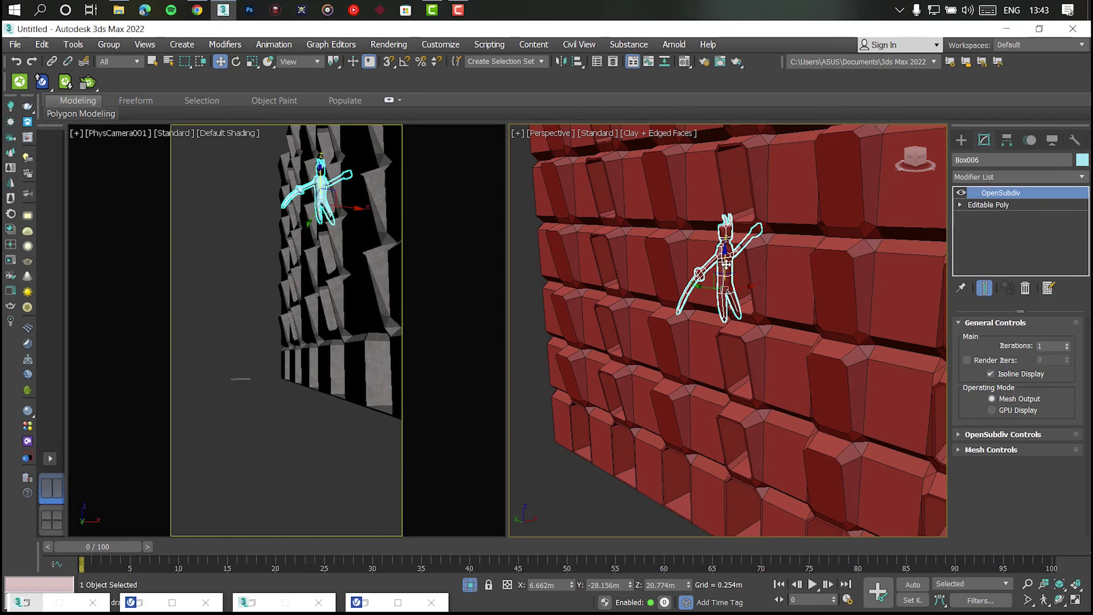
scroll(725, 264, "up", 3)
middle_click_drag(705, 301, 730, 304, "alt")
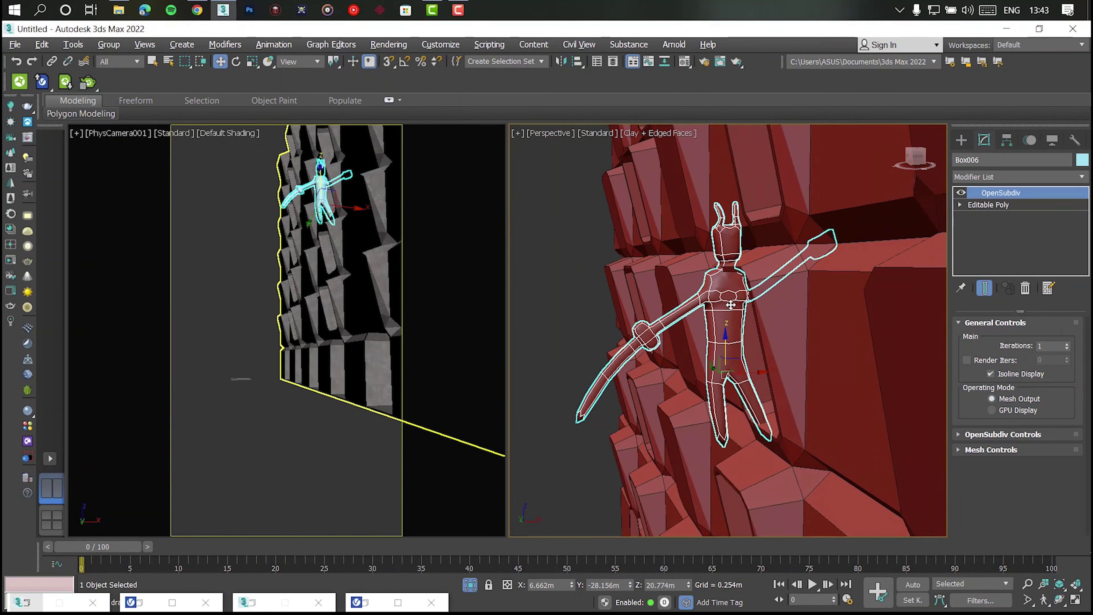
scroll(730, 304, "up", 2)
mouse_move(769, 373)
left_mouse_down()
mouse_move(765, 351)
mouse_move(792, 404)
left_mouse_up()
key("w")
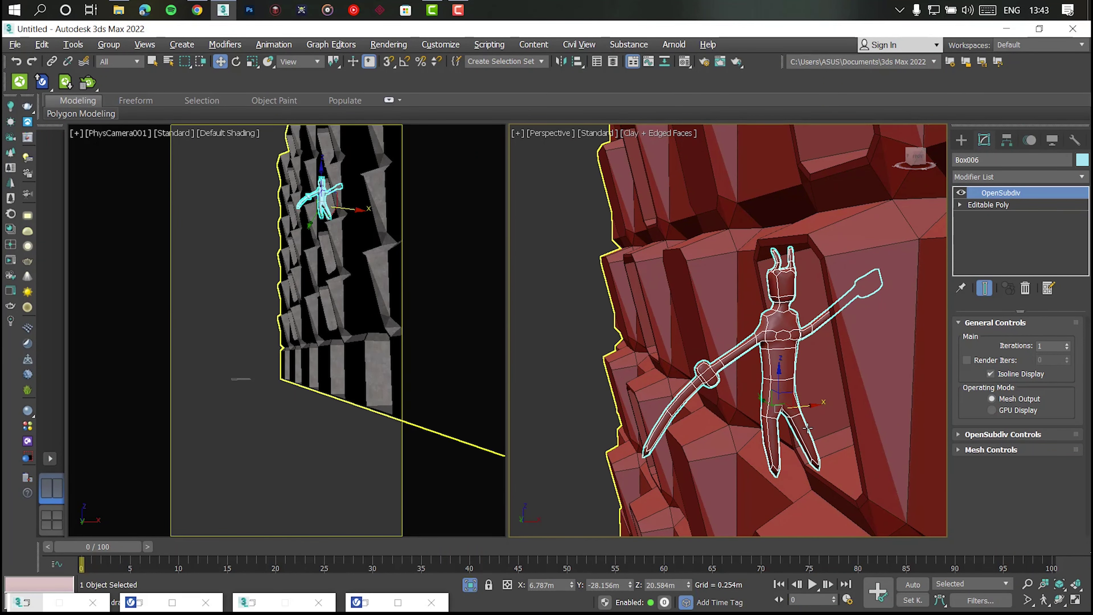
scroll(801, 337, "up", 3)
scroll(800, 337, "up", 3)
left_click_drag(800, 337, 812, 336)
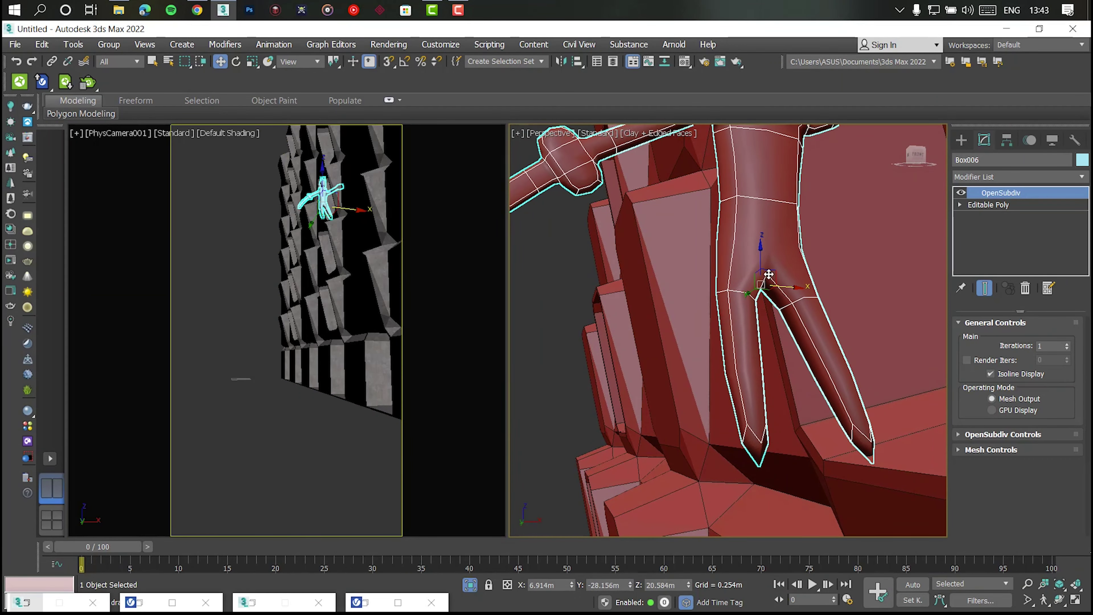
Rotate the figure to lean against the wall and slide it sideways along the surface
middle_click_drag(762, 275, 761, 418)
scroll(760, 418, "down", 4)
scroll(760, 417, "down", 3)
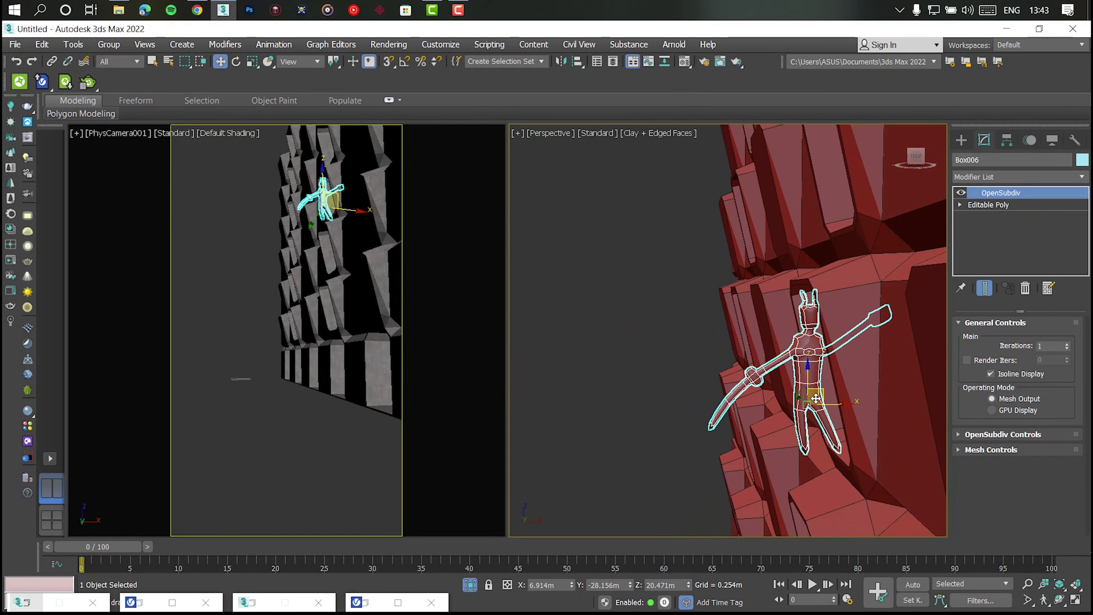
key("e")
left_click_drag(788, 379, 788, 369)
key("w")
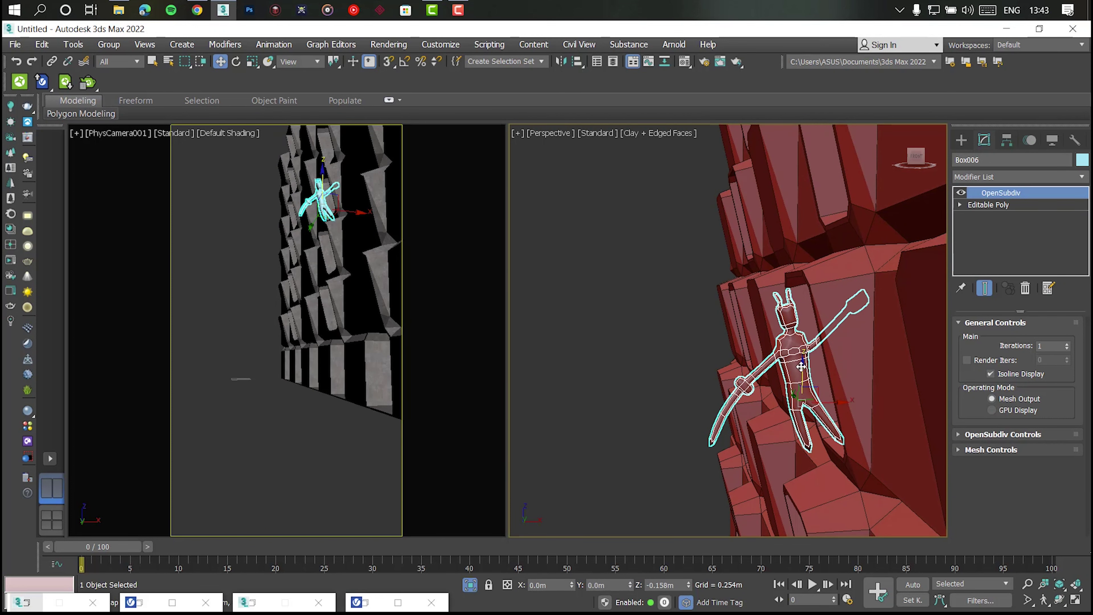
left_click(693, 361)
scroll(790, 363, "down", 3)
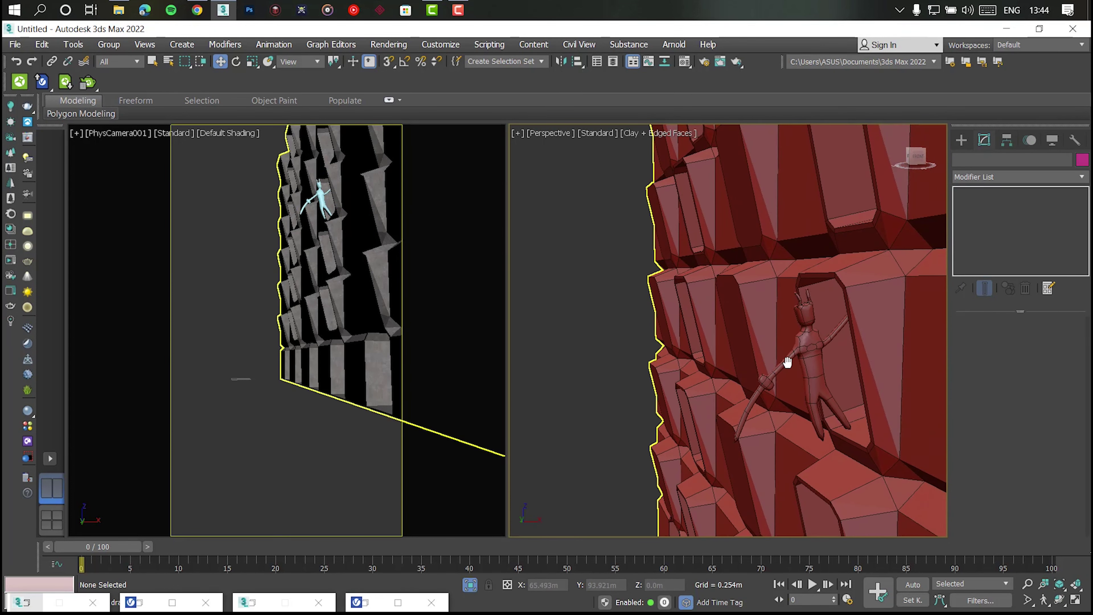
left_click(788, 364)
middle_click_drag(788, 364, 785, 395, "alt")
left_click_drag(785, 396, 813, 394)
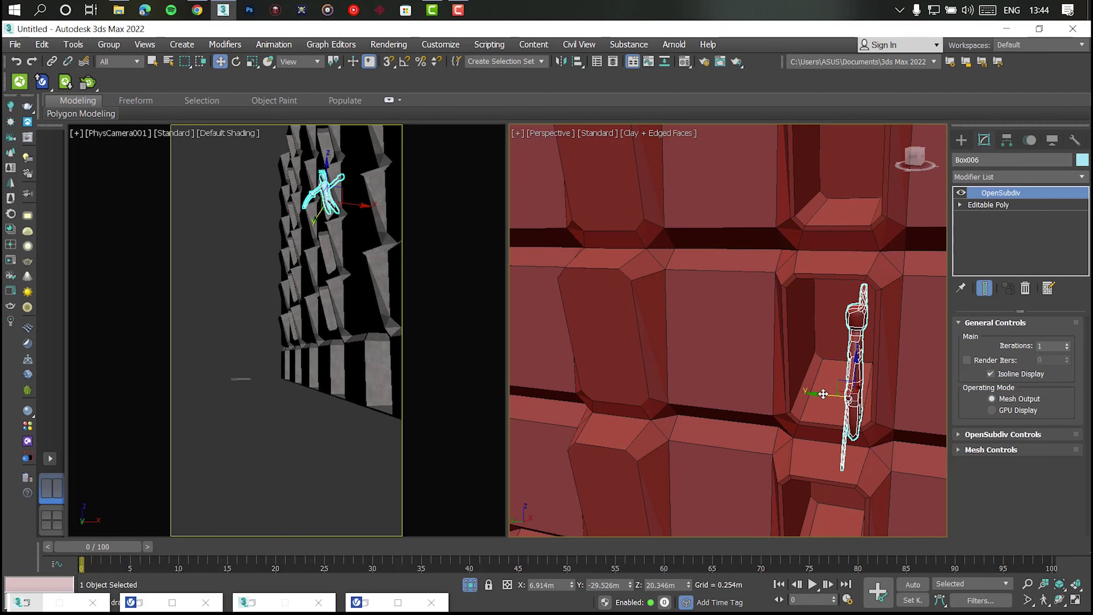
middle_click_drag(794, 479, 615, 220, "alt")
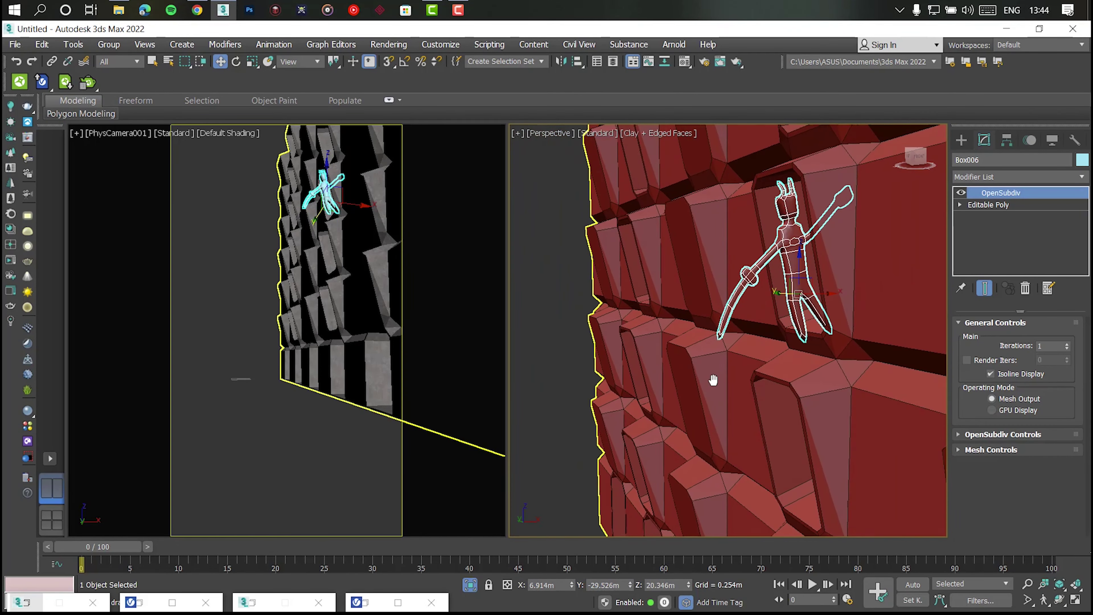
Assign the Leather_A01_Black_25cm material to the figure
key("m")
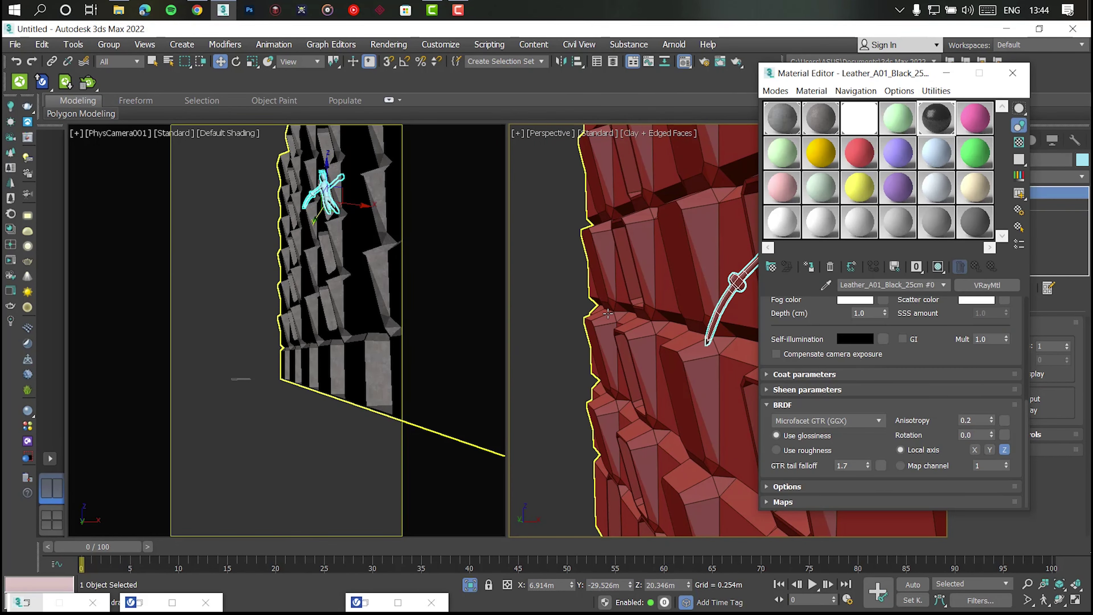
left_click(811, 269)
left_click(936, 90)
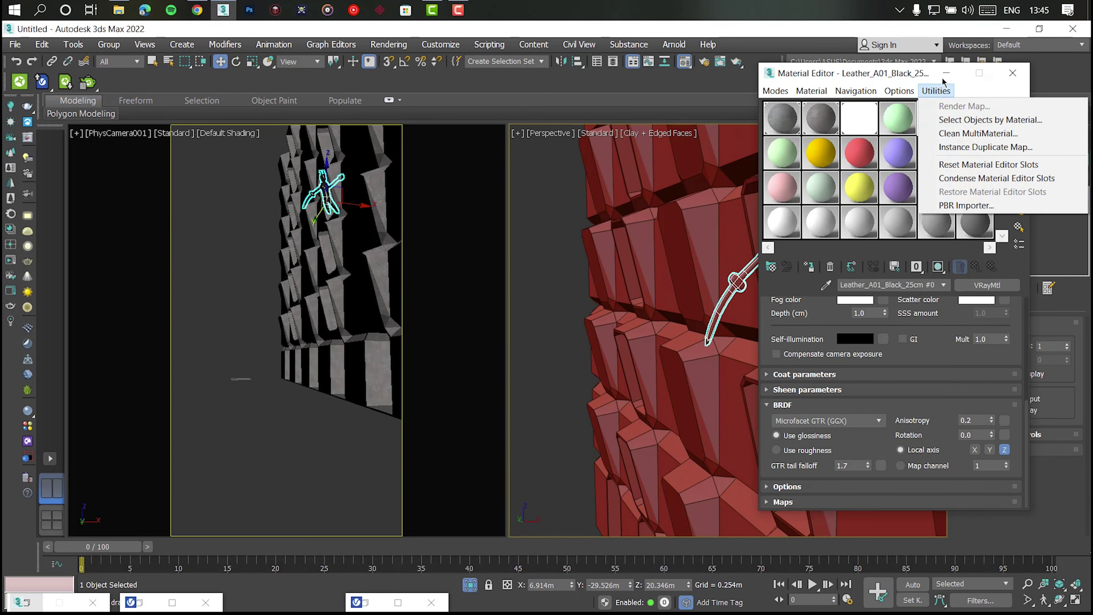
left_click(1013, 73)
Add a UVW Map modifier with Box mapping and 0.05m length
left_click(988, 176)
type("uv")
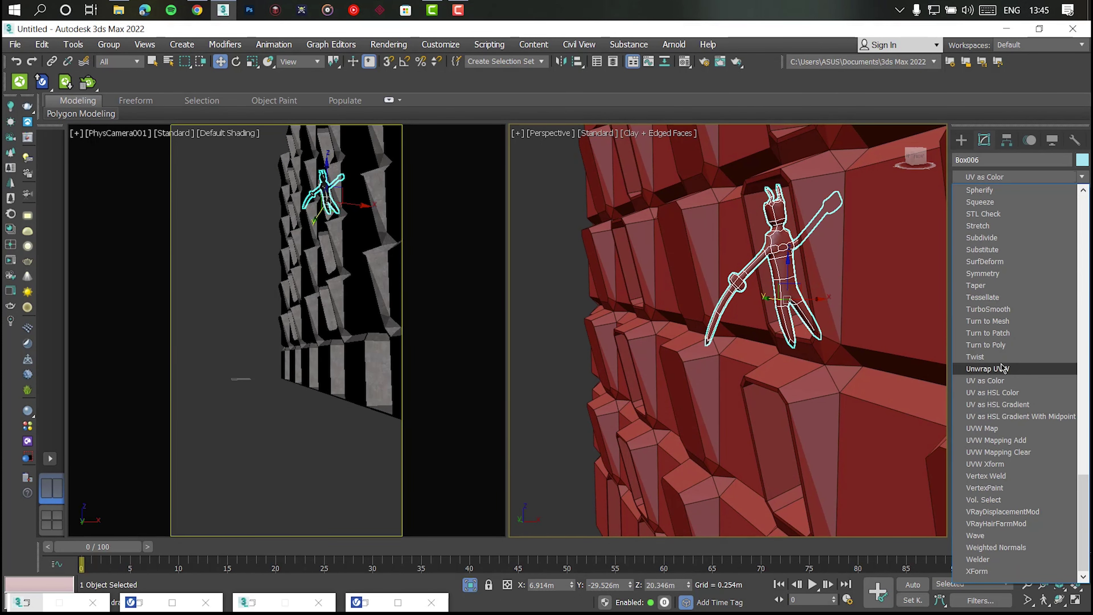
left_click(982, 428)
left_click(998, 403)
type("0.05")
key("Return")
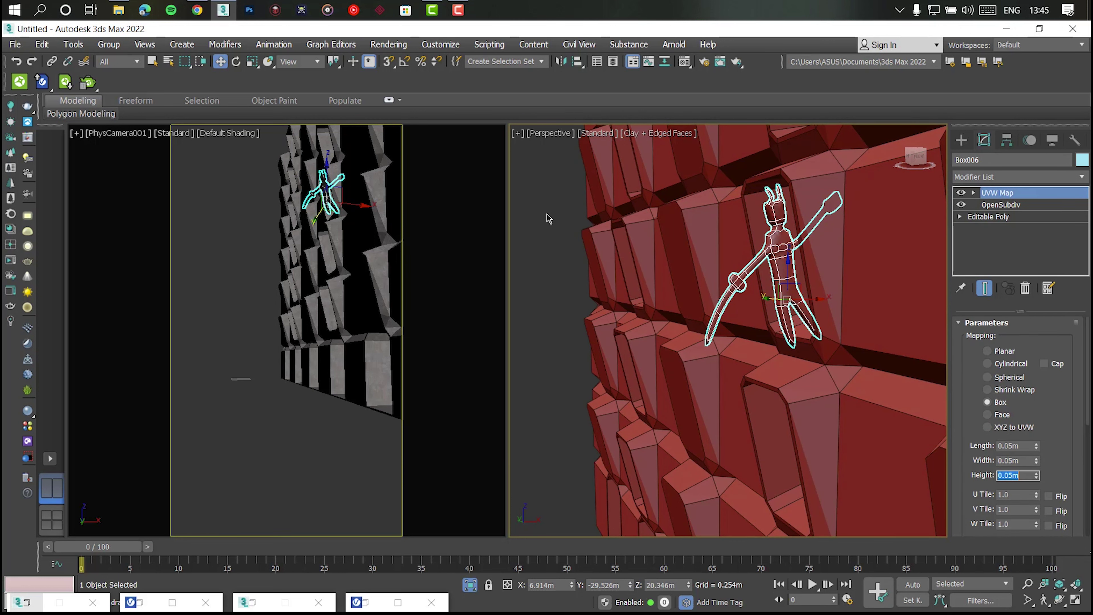
Select the horned figure and Shift-drag an instanced copy sideways along the wall
left_click(754, 276)
scroll(754, 275, "up", 3)
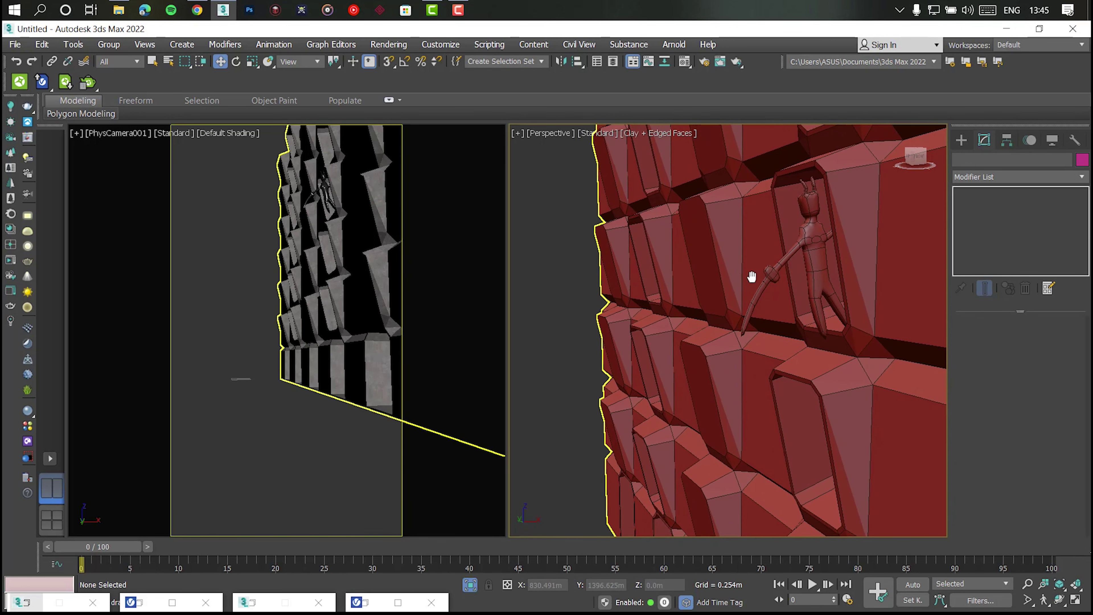
scroll(815, 279, "up", 3)
scroll(815, 279, "down", 3)
left_click(850, 263)
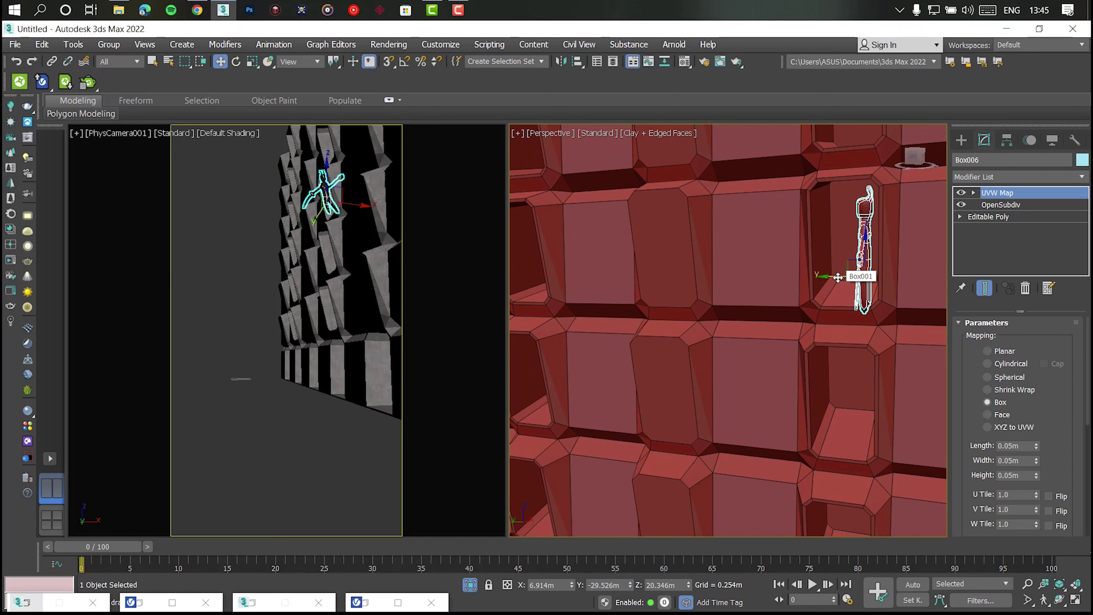
left_click_drag(857, 276, 512, 278, "shift")
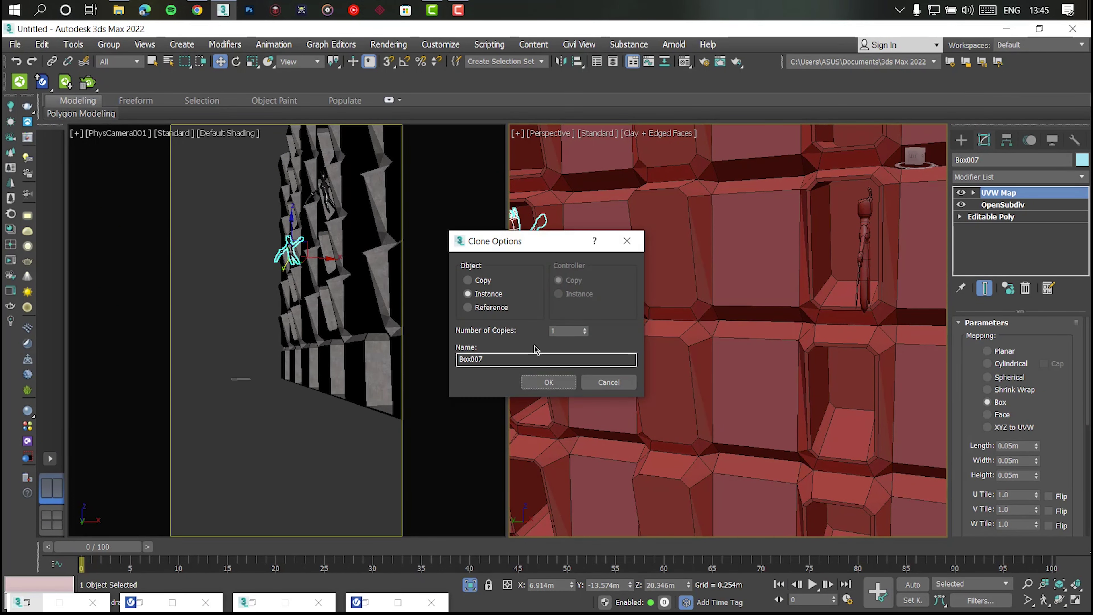
key("Return")
Settle the first new copy into a wall gap on the ledge, checking from several angles
middle_click_drag(642, 342, 667, 279, "alt")
left_click_drag(644, 285, 649, 378)
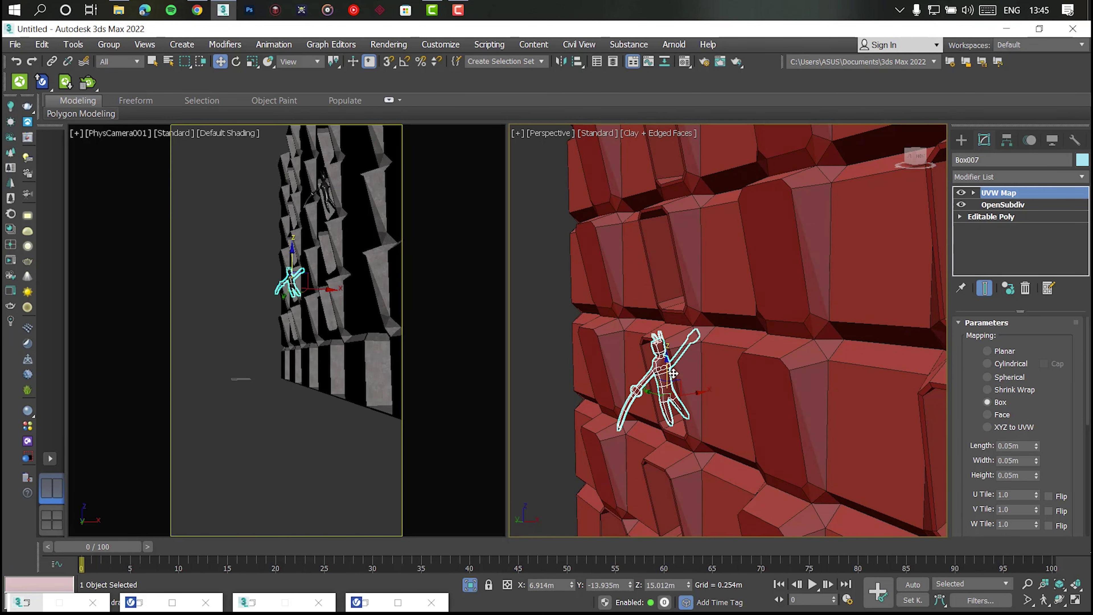
middle_click_drag(673, 373, 731, 344, "alt")
left_click_drag(731, 344, 721, 390)
scroll(721, 389, "up", 3)
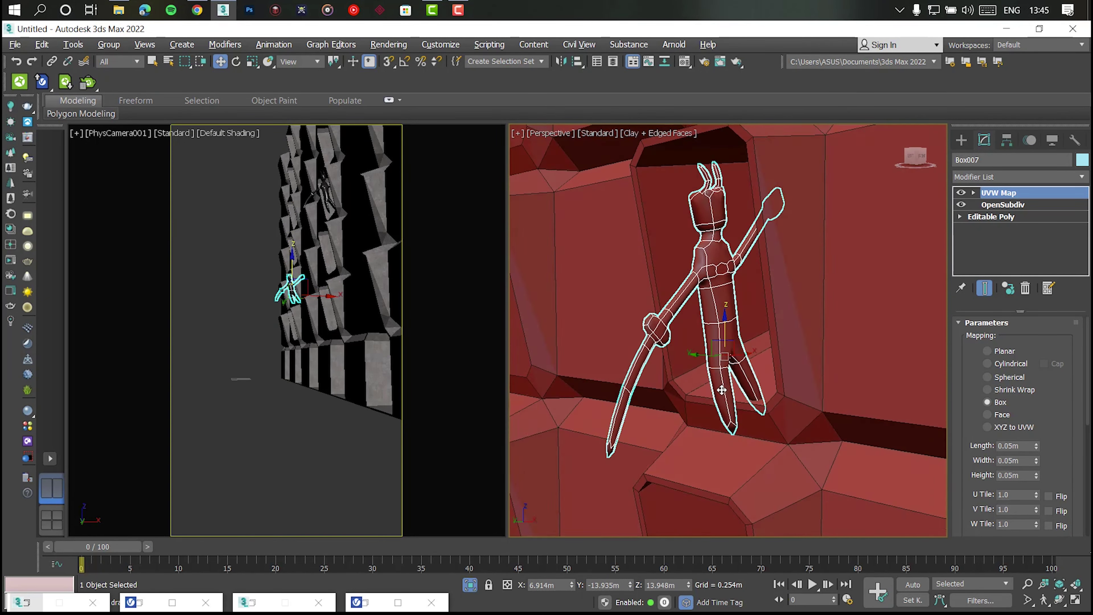
middle_click_drag(721, 390, 723, 360, "alt")
left_click_drag(729, 327, 728, 322)
scroll(728, 322, "down", 2)
middle_click_drag(729, 322, 712, 327, "alt")
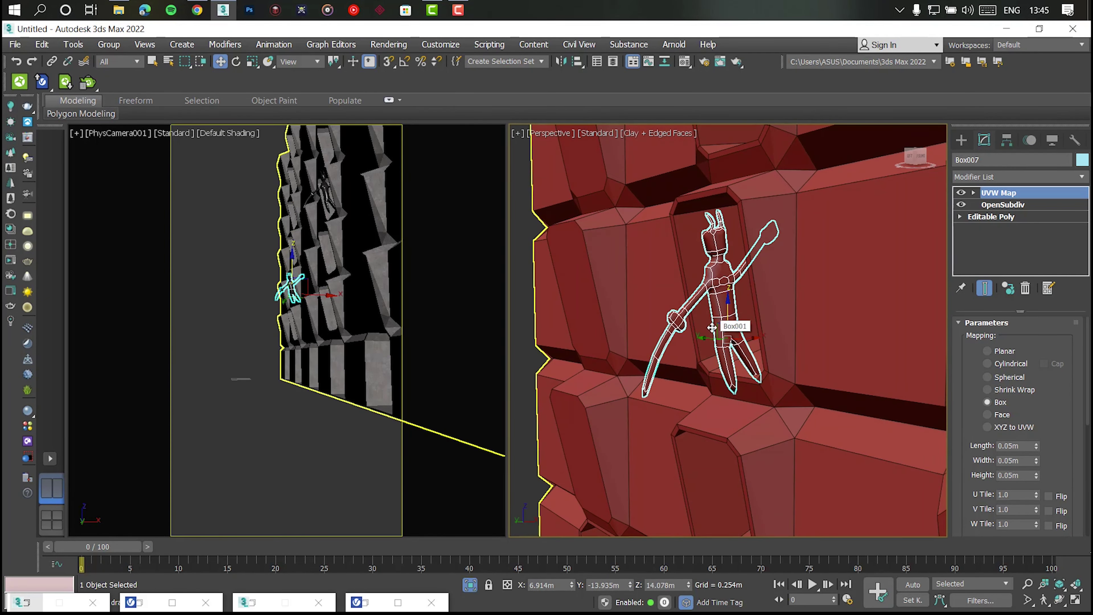
scroll(721, 326, "down", 5)
scroll(714, 366, "down", 3)
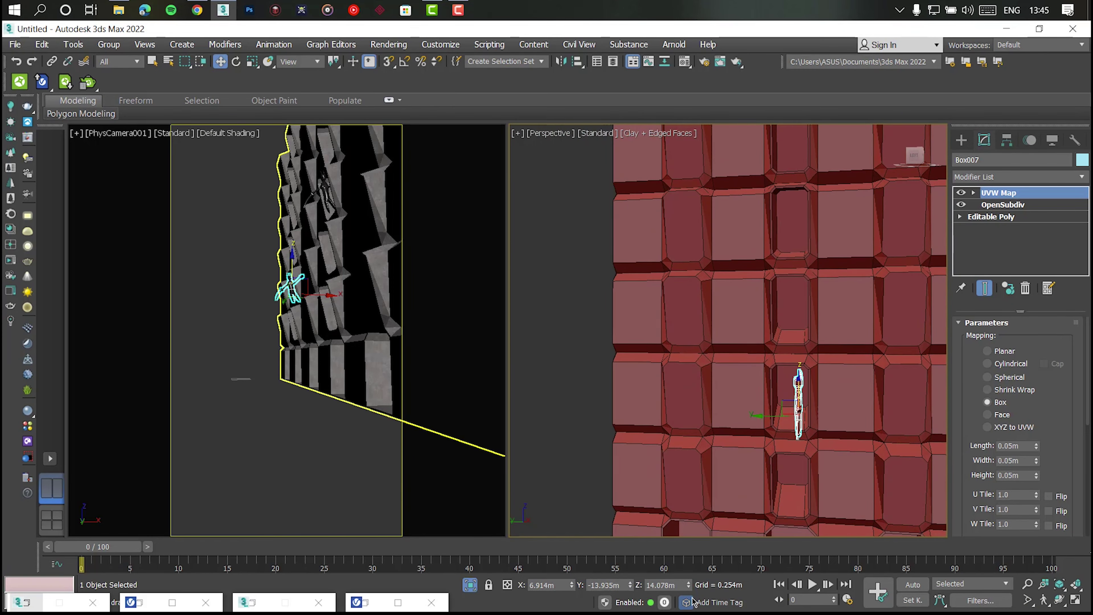
middle_click_drag(705, 409, 691, 472, "alt")
scroll(691, 473, "up", 2)
mouse_move(700, 434)
middle_mouse_down("alt")
mouse_move(731, 412)
mouse_move(728, 351)
middle_mouse_up("alt")
scroll(733, 411, "up", 2)
Pull a second instanced copy of the figure along the wall
left_click_drag(699, 351, 592, 342, "shift")
left_click(557, 381)
mouse_move(560, 378)
middle_mouse_down("alt")
mouse_move(617, 356)
mouse_move(628, 317)
mouse_move(709, 376)
middle_mouse_up("alt")
scroll(618, 356, "up", 5)
scroll(649, 310, "down", 5)
scroll(649, 310, "down", 5)
scroll(649, 310, "down", 3)
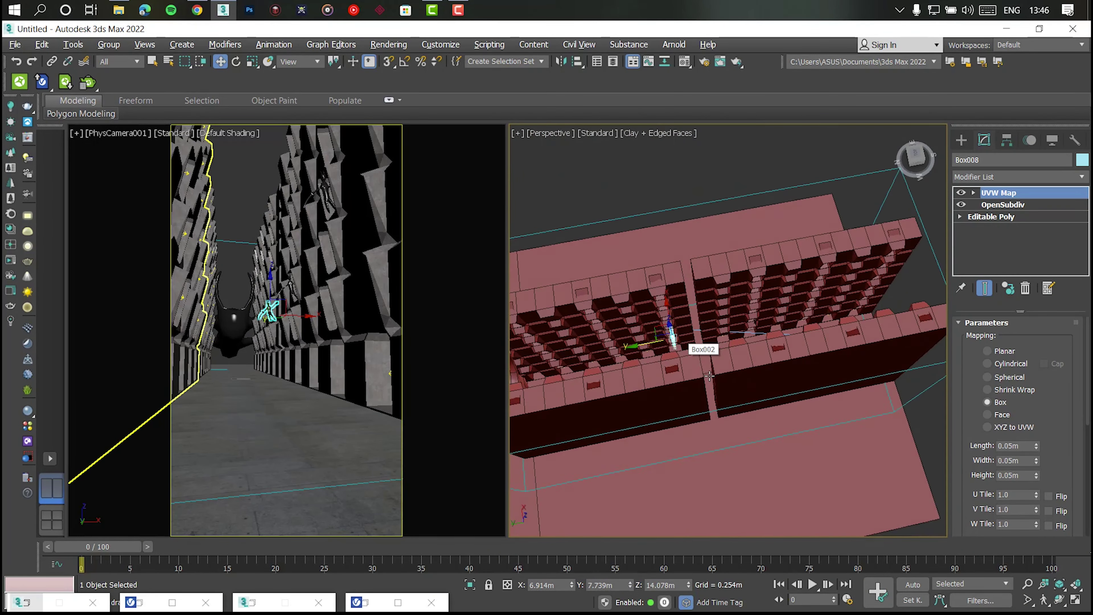
scroll(709, 376, "up", 5)
scroll(731, 344, "up", 2)
scroll(751, 329, "down", 3)
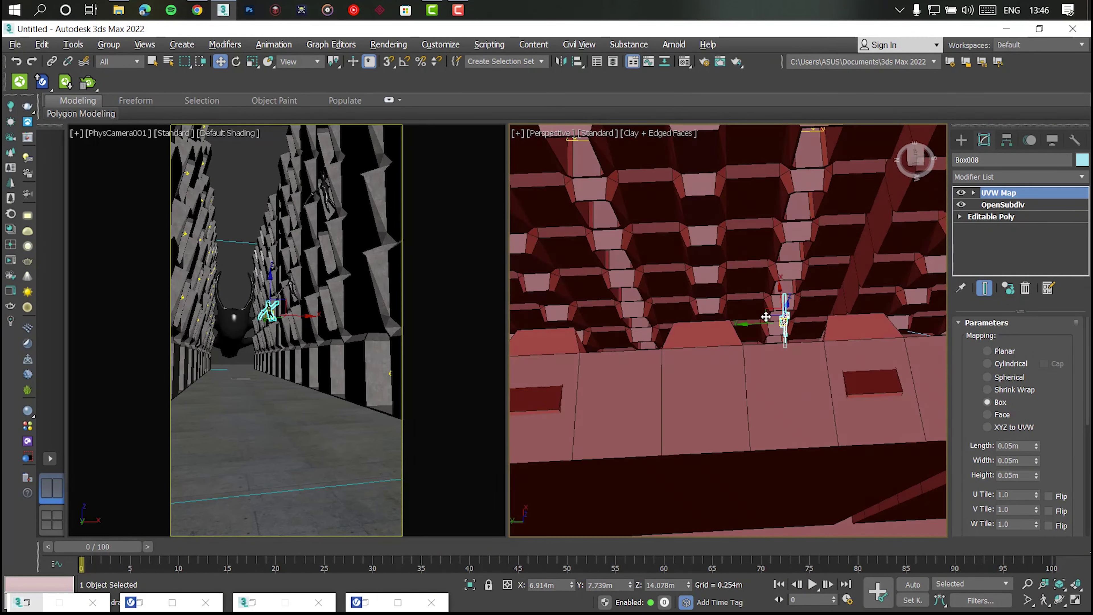
Raise the second copy higher up the wall and push it snugly against the blocks
middle_click_drag(750, 328, 684, 301, "alt")
mouse_move(781, 318)
left_mouse_down()
mouse_move(782, 156)
mouse_move(817, 312)
left_mouse_up()
scroll(782, 156, "down", 3)
scroll(803, 300, "up", 5)
scroll(803, 300, "up", 4)
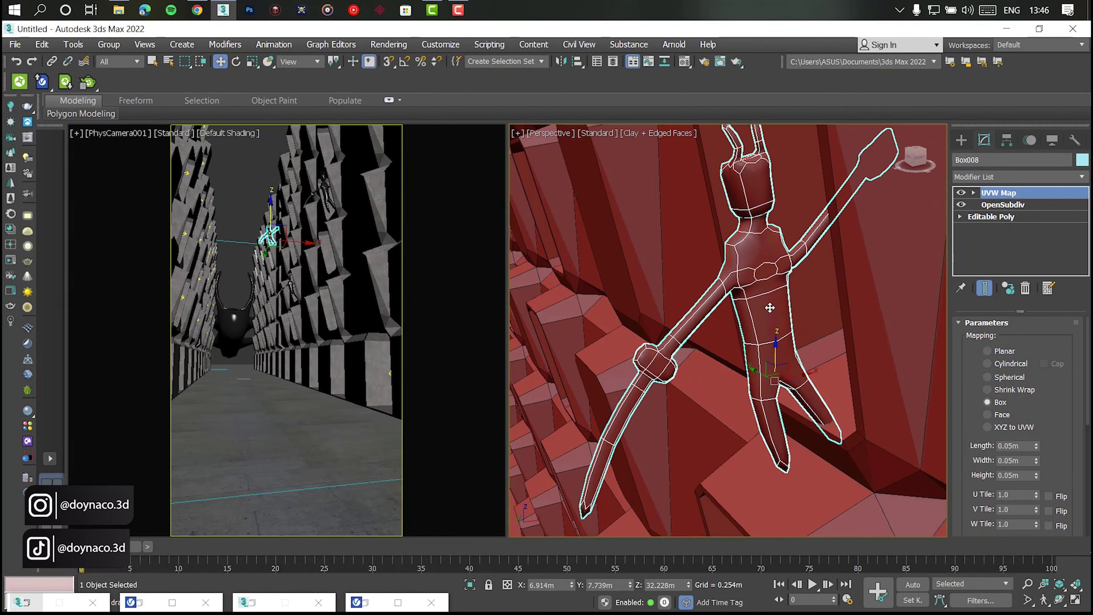
left_click_drag(775, 343, 800, 372)
middle_click_drag(800, 371, 849, 391, "alt")
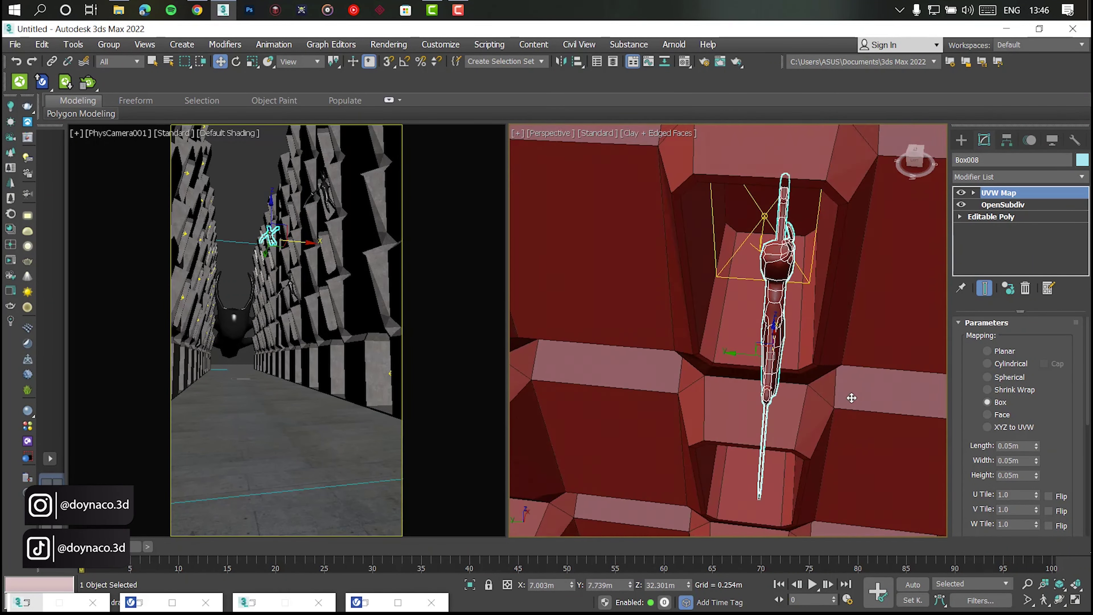
scroll(888, 388, "down", 3)
Add a third instance at the other end of the wall, lowered into a gap
mouse_move(874, 372)
left_mouse_down("shift")
mouse_move(581, 347)
mouse_move(627, 403)
left_mouse_up("shift")
key("Return")
mouse_move(628, 402)
middle_mouse_down("alt")
mouse_move(638, 407)
mouse_move(657, 347)
middle_mouse_up("alt")
scroll(639, 408, "up", 3)
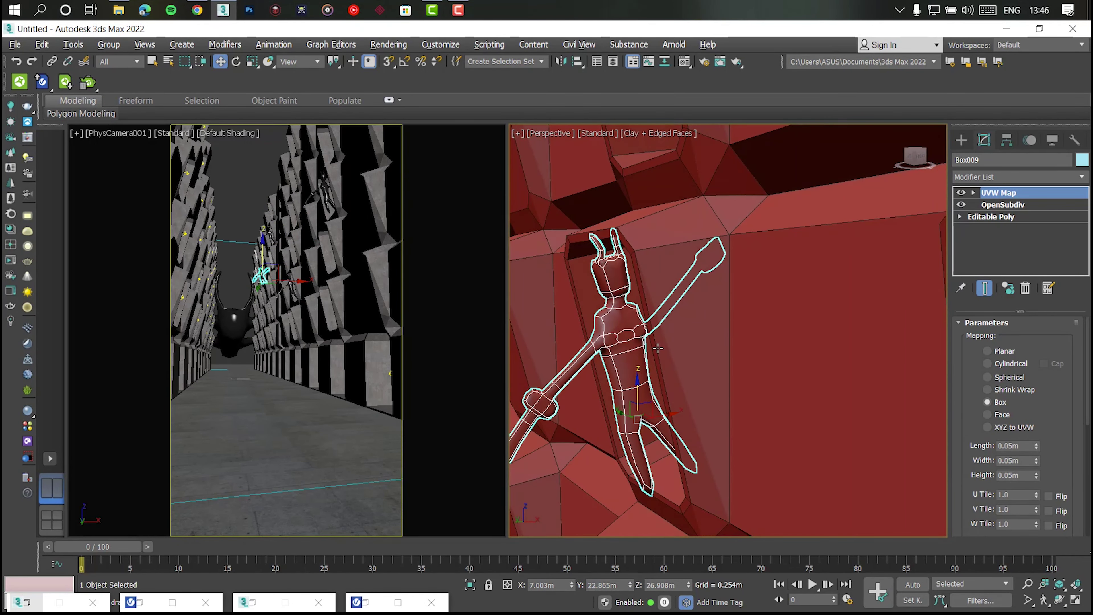
scroll(637, 418, "down", 5)
mouse_move(646, 434)
middle_mouse_down("alt")
mouse_move(670, 451)
mouse_move(637, 409)
mouse_move(734, 338)
mouse_move(648, 495)
middle_mouse_up("alt")
scroll(608, 390, "up", 3)
scroll(734, 338, "down", 4)
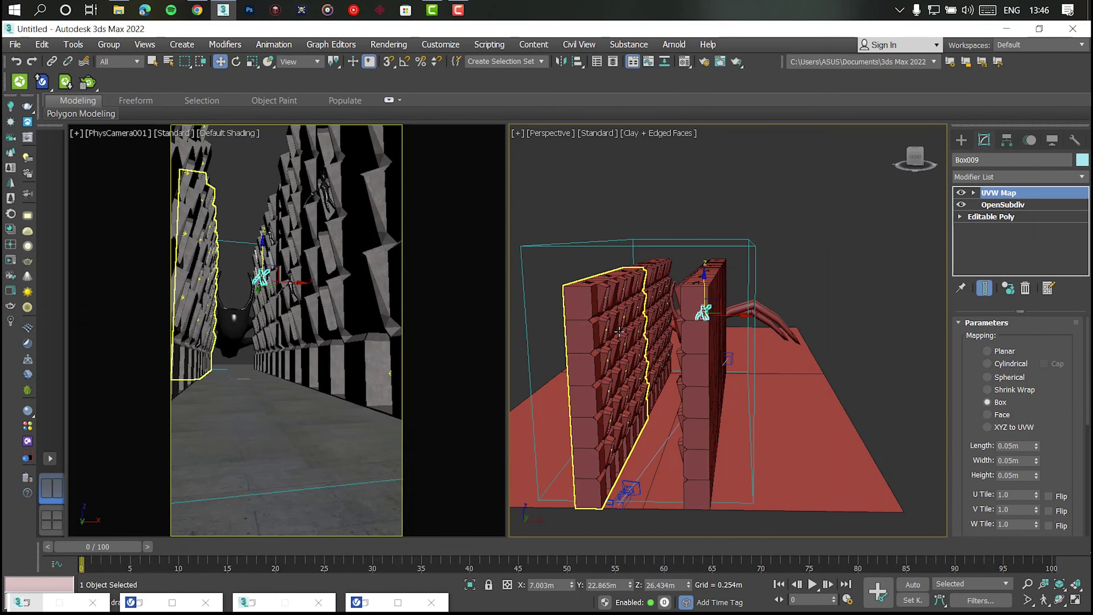
Isolate the block wall with Alt+Q to work on it alone
left_click(648, 505)
key("alt+q")
scroll(849, 361, "up", 4)
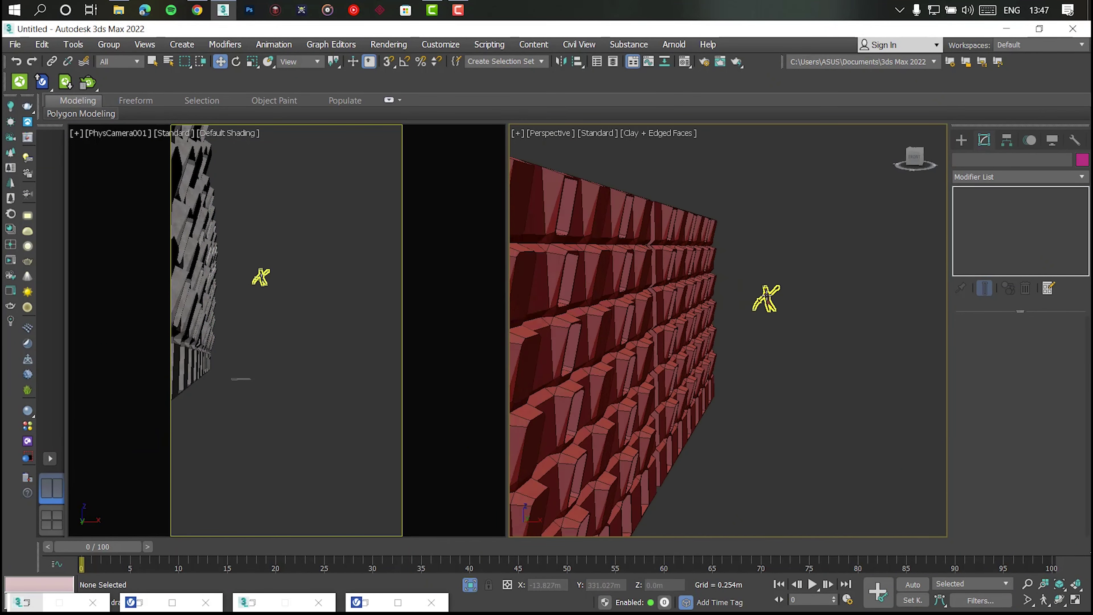
middle_click_drag(849, 361, 783, 297, "alt")
Make an instanced copy of a figure, mirror it, and place it on the wall
left_click(775, 302)
left_click_drag(803, 324, 713, 324, "shift")
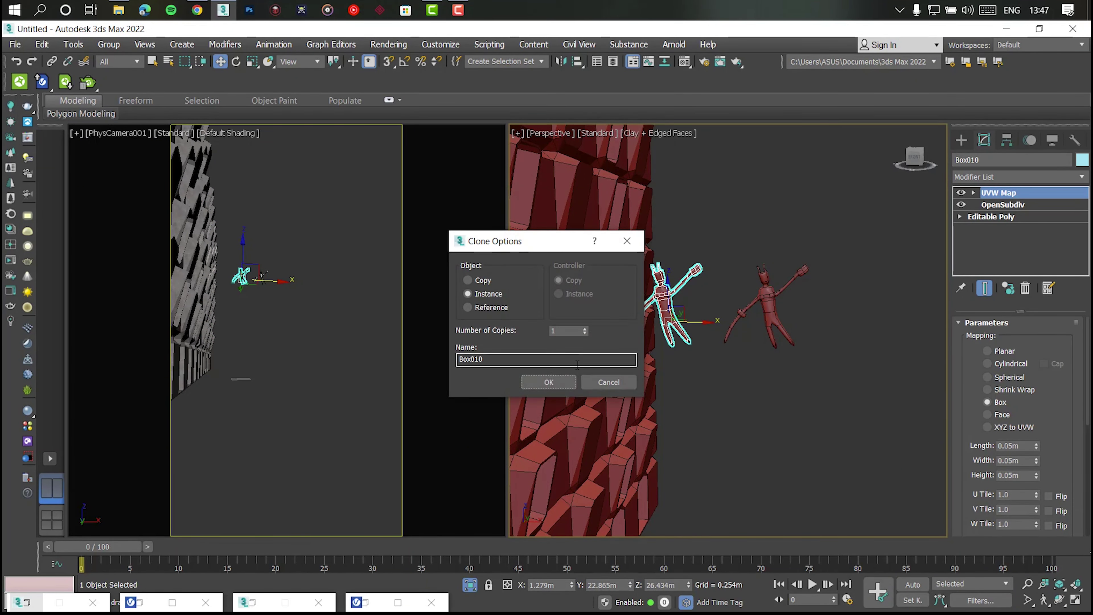
left_click(552, 380)
left_click(560, 62)
left_click(517, 429)
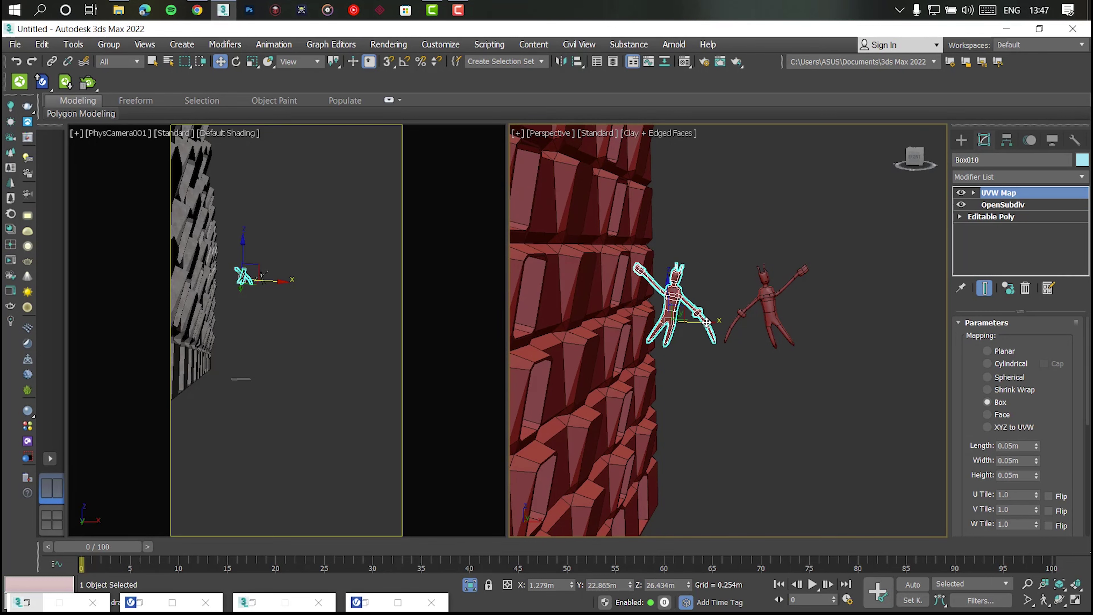
left_click_drag(706, 306, 569, 304)
mouse_move(569, 304)
middle_mouse_down("alt")
mouse_move(629, 302)
mouse_move(699, 321)
middle_mouse_up("alt")
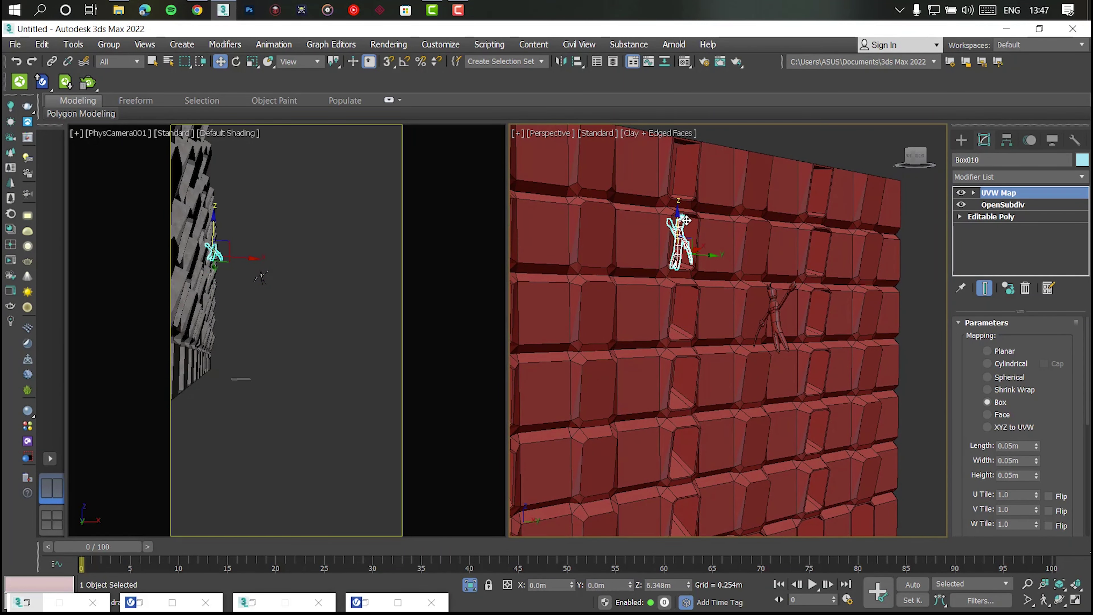
middle_click_drag(686, 220, 830, 253, "alt")
Drag another instanced copy of the figure across the wall
left_click_drag(830, 253, 637, 253, "shift")
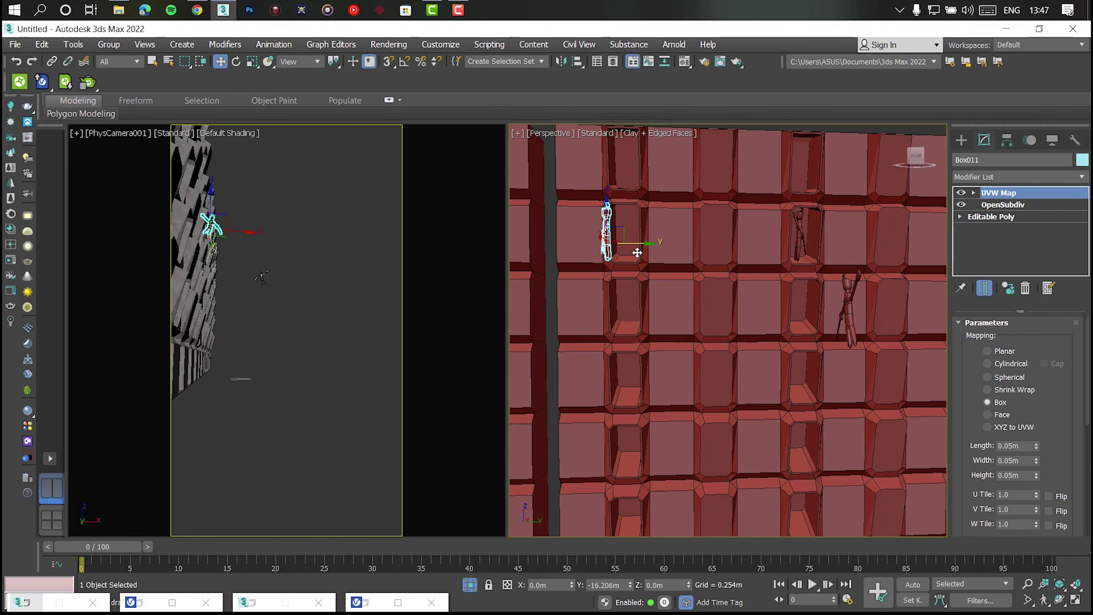
key("Return")
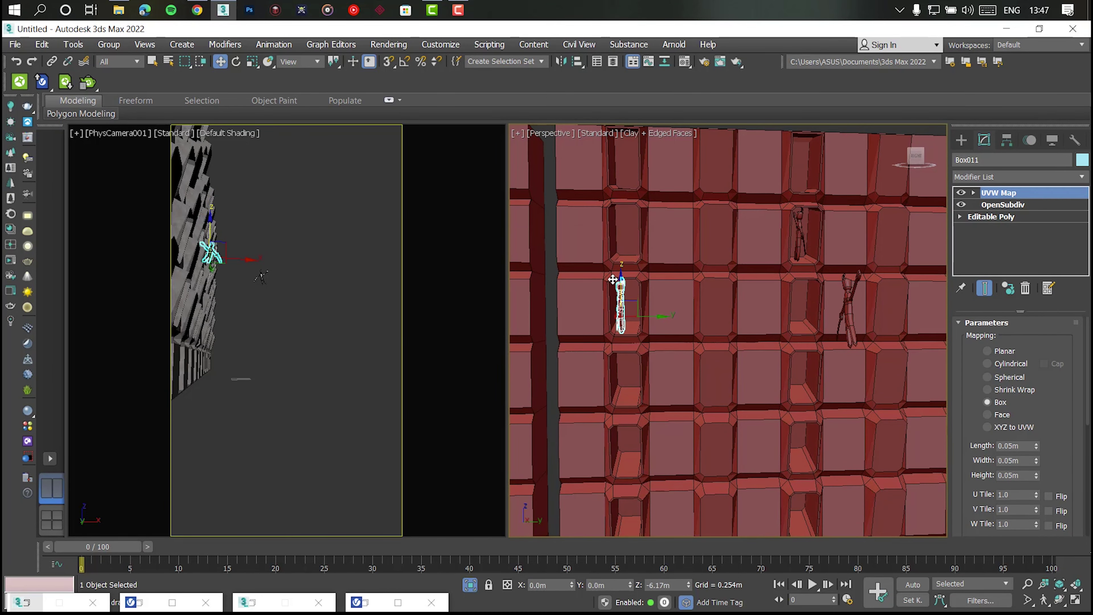
mouse_move(612, 280)
middle_mouse_down("alt")
mouse_move(645, 325)
mouse_move(637, 310)
middle_mouse_up("alt")
Copy a lower figure along the wall as an instance and inspect it close up
left_click(614, 361)
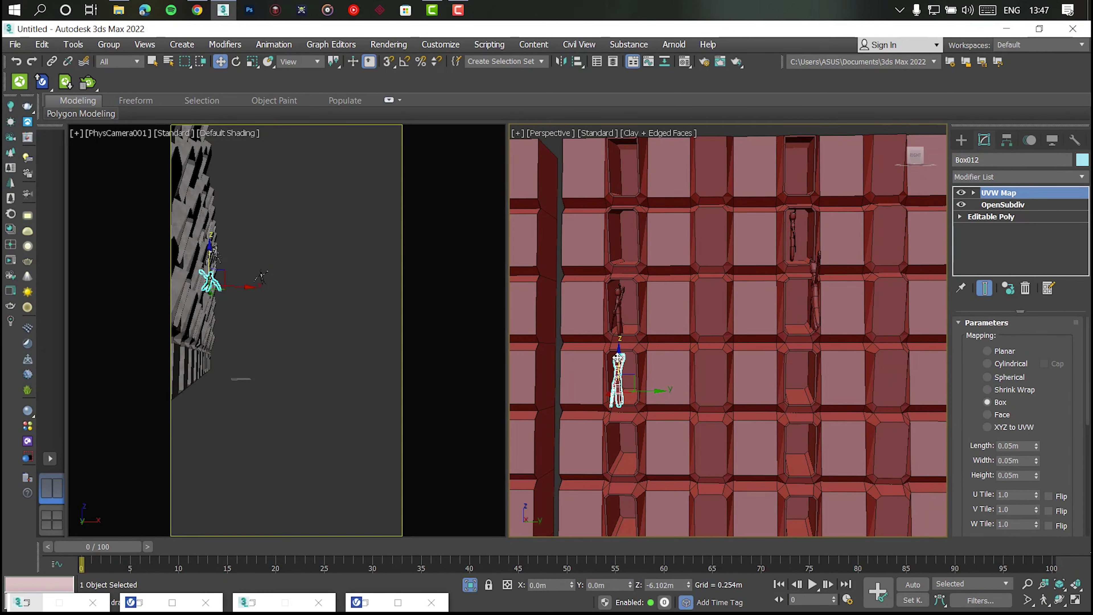
middle_click_drag(619, 358, 627, 380, "alt")
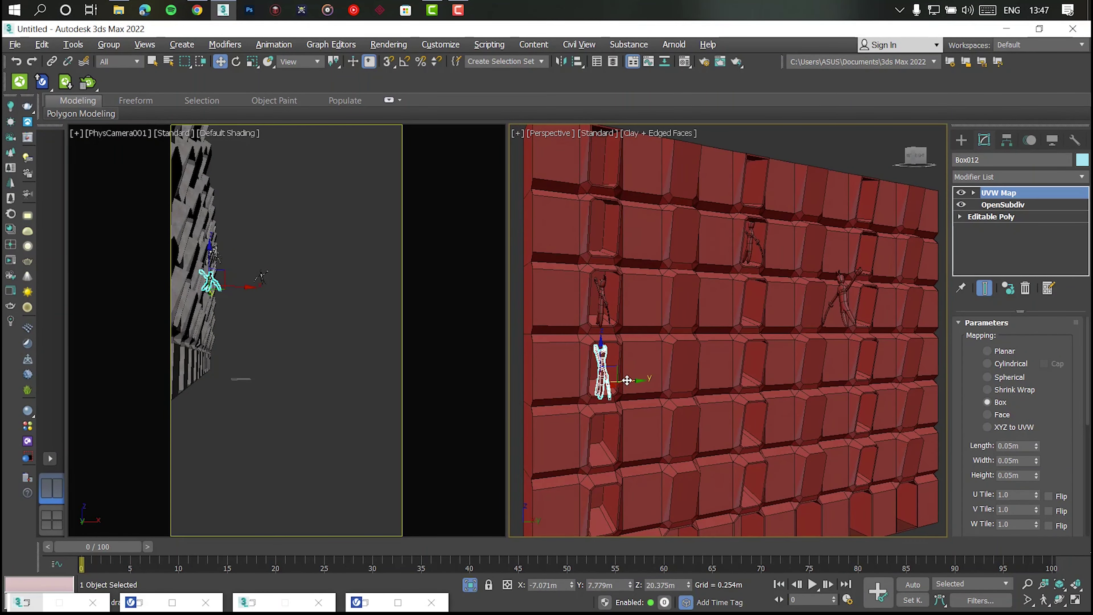
left_click_drag(627, 380, 779, 374, "shift")
key("Return")
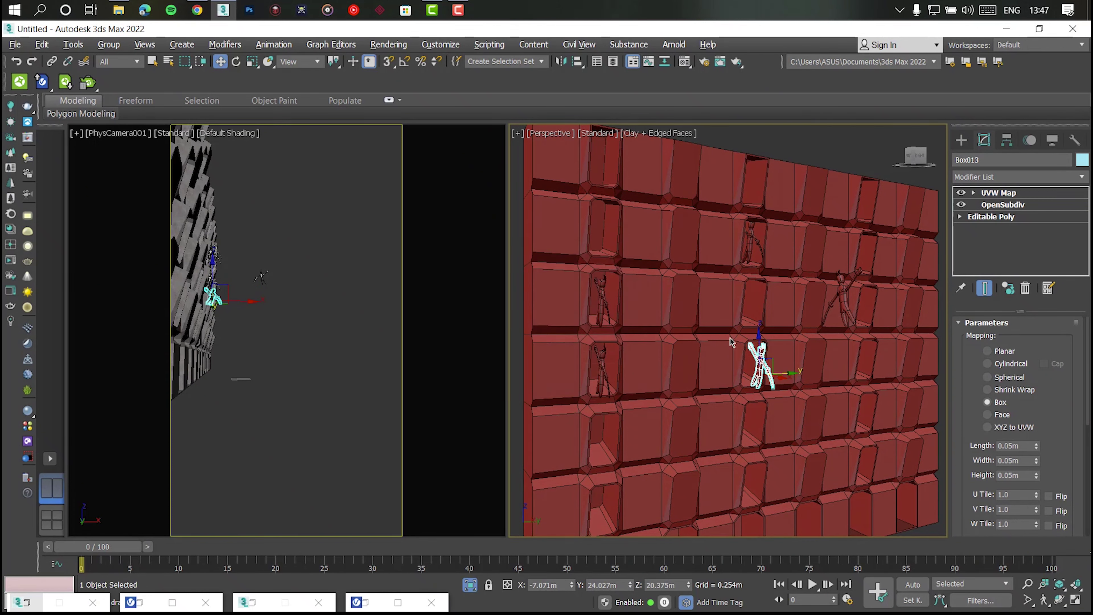
scroll(731, 441, "up", 3)
scroll(745, 431, "up", 5)
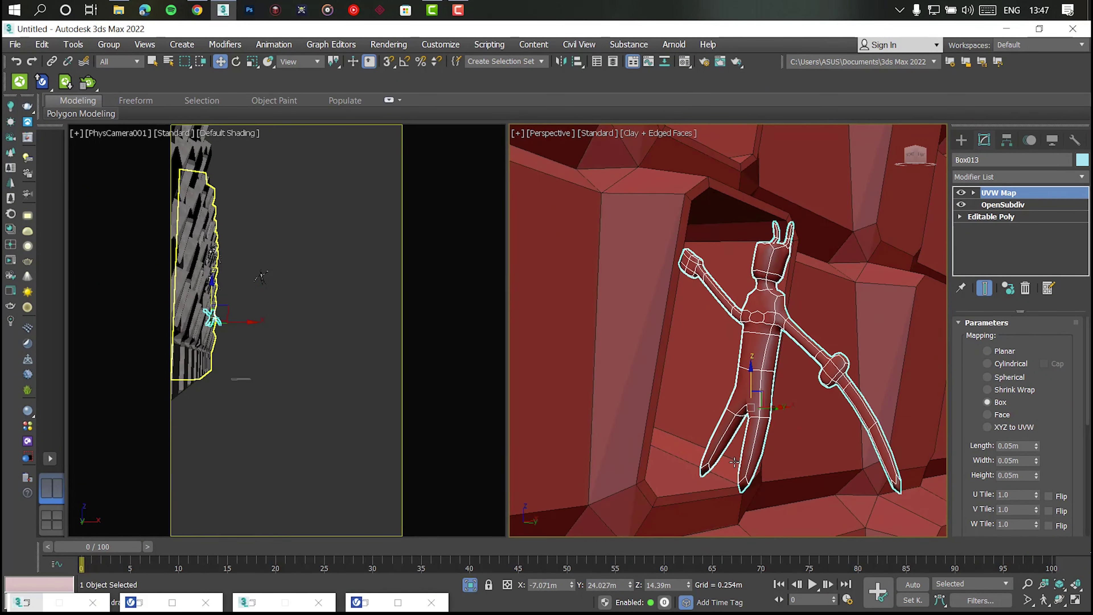
middle_click_drag(771, 367, 779, 331)
key("shift+z")
key("shift+z")
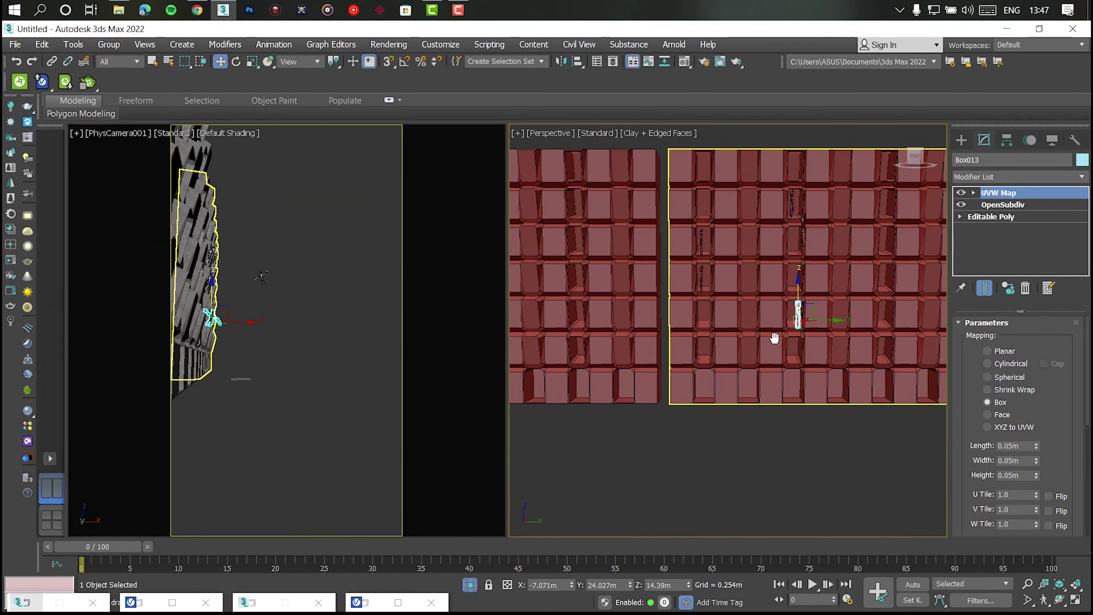
Add another instance to the left and turn it 90 degrees
left_click_drag(795, 312, 626, 319, "shift")
key("Return")
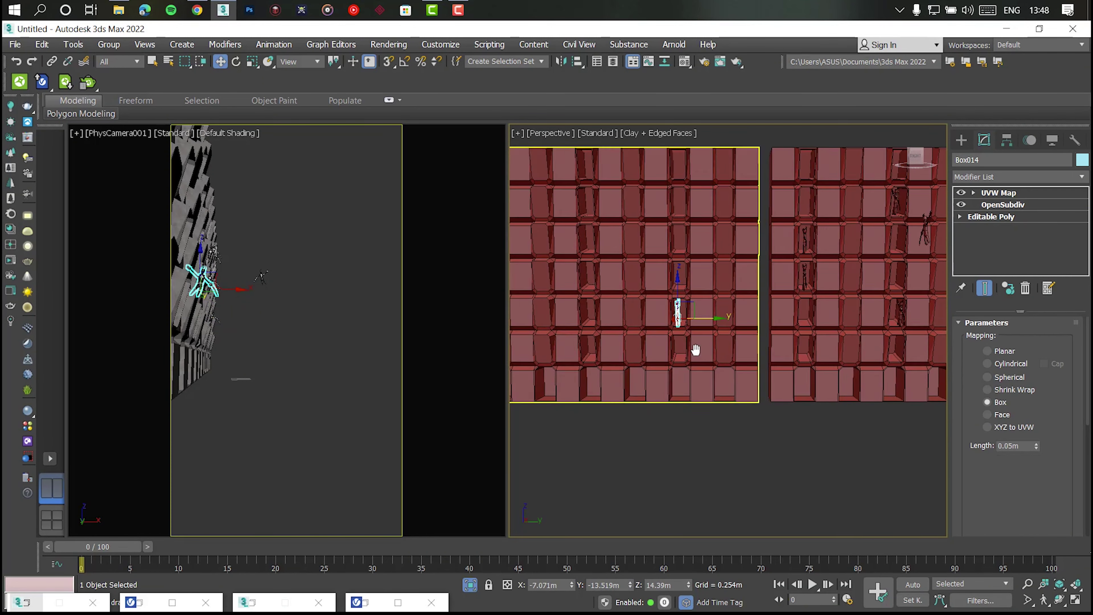
scroll(688, 318, "up", 3)
scroll(705, 327, "up", 4)
key("ctrl+z")
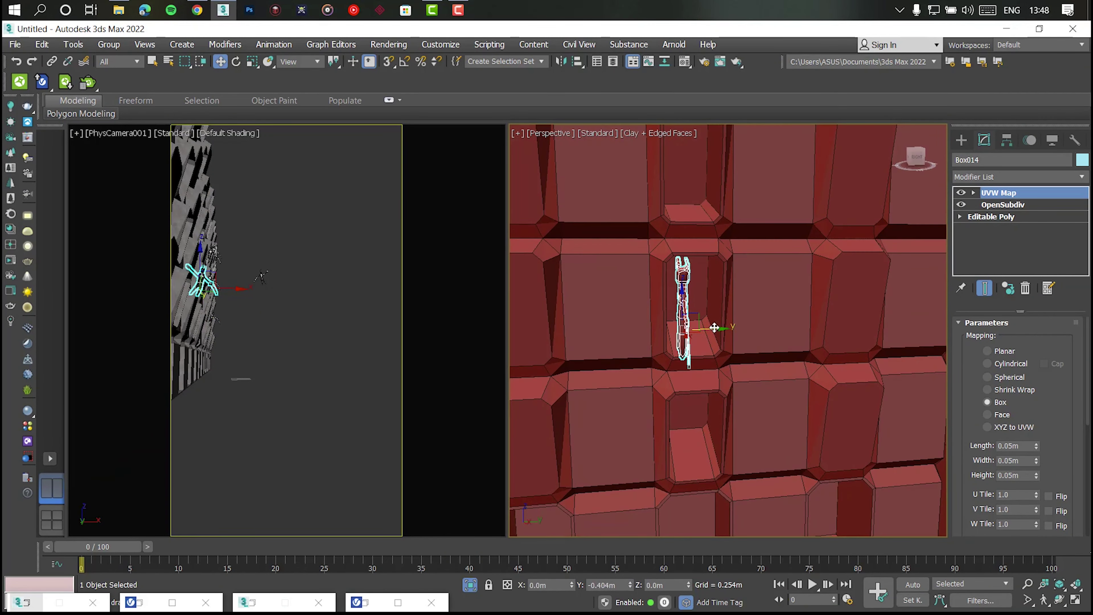
scroll(727, 310, "down", 7)
Copy a figure higher up the wall as an instance and nudge it against the blocks
left_click_drag(731, 296, 731, 246, "shift")
key("Return")
scroll(705, 306, "up", 4)
scroll(689, 314, "up", 3)
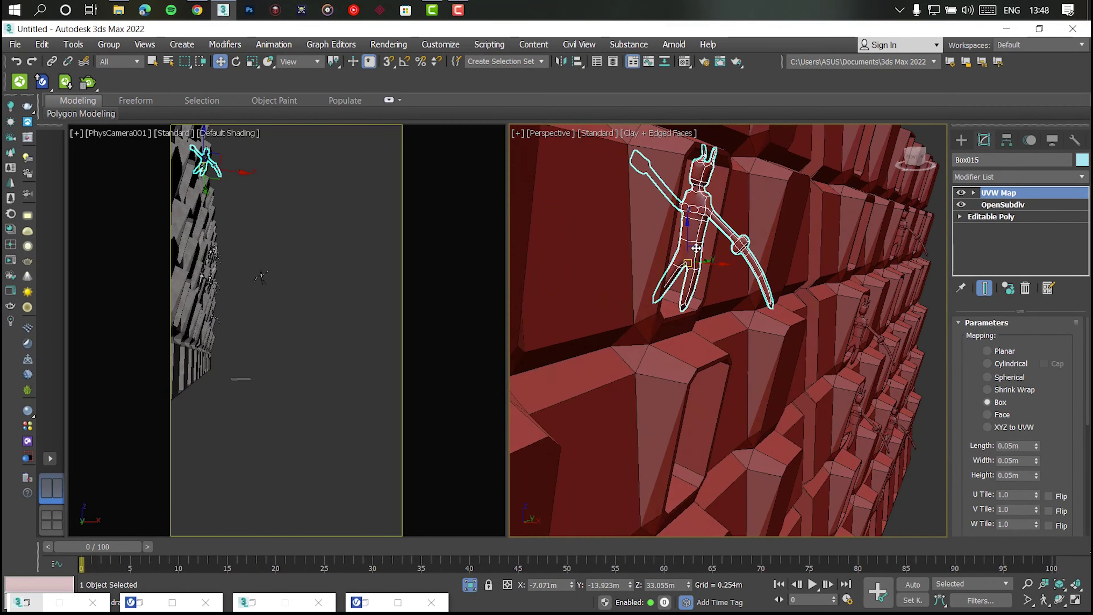
scroll(666, 327, "up", 2)
scroll(643, 337, "up", 2)
left_click_drag(643, 337, 651, 338)
scroll(651, 338, "down", 2)
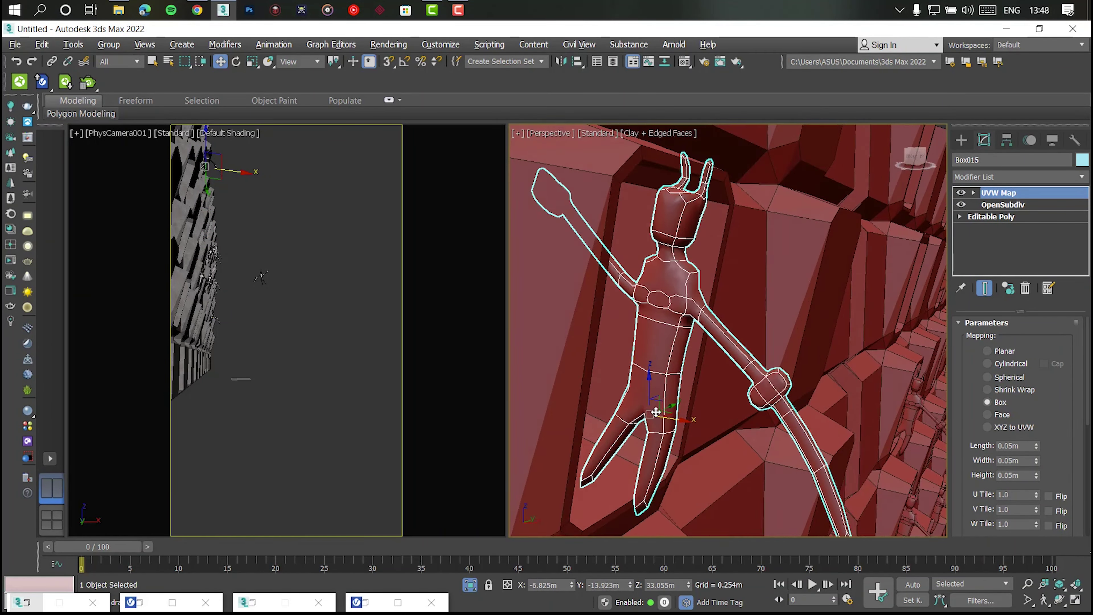
scroll(654, 366, "down", 3)
scroll(701, 408, "down", 2)
scroll(701, 408, "down", 2)
End isolation to restore the full scene and render the corridor in V-Ray
left_click(732, 259)
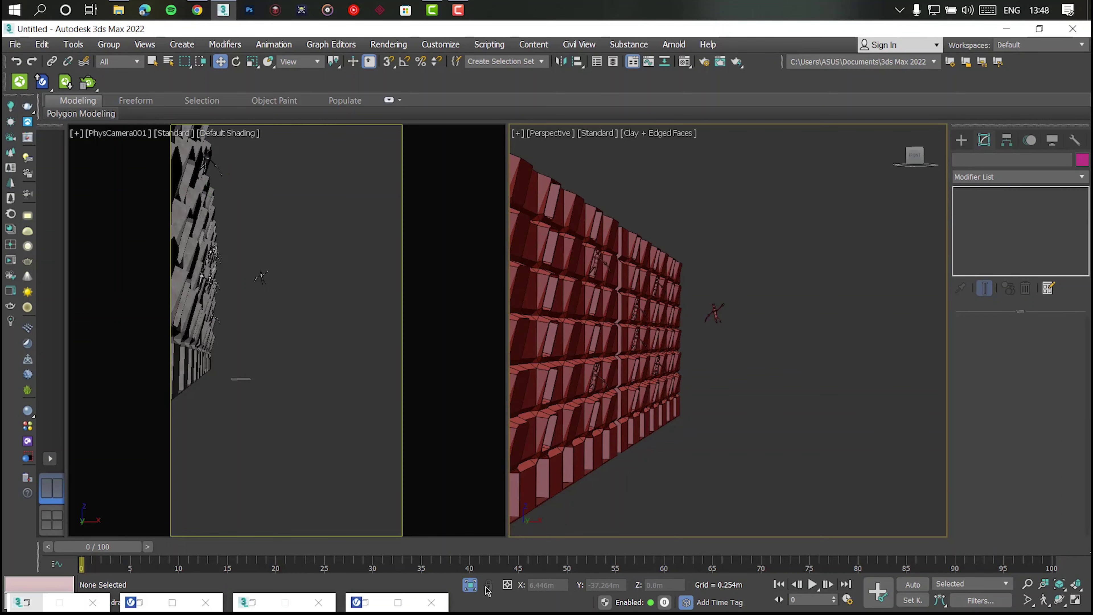
left_click(470, 584)
left_click(250, 602)
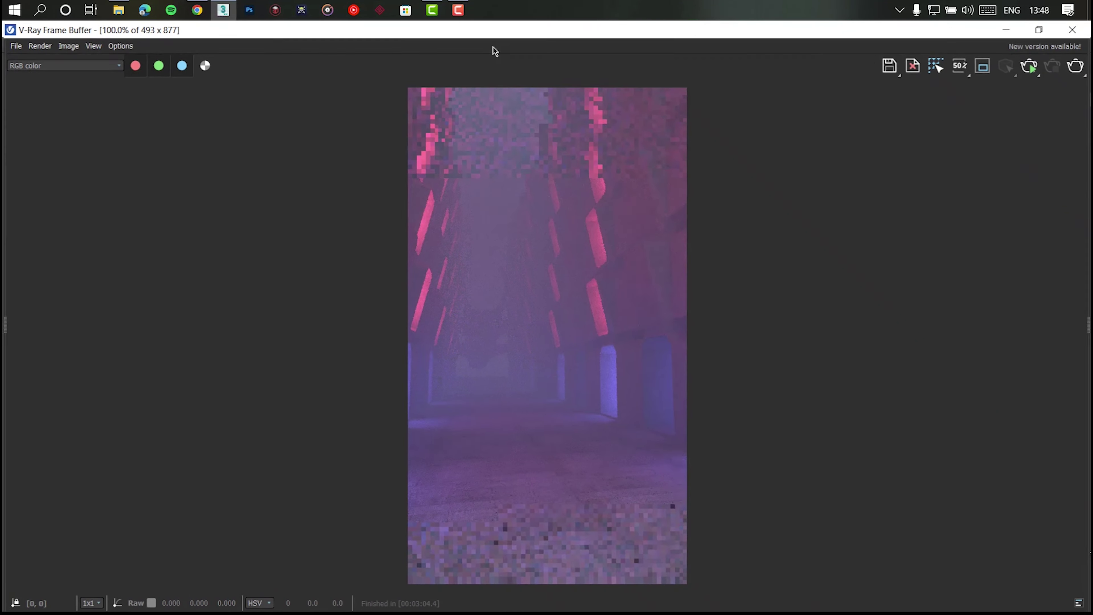
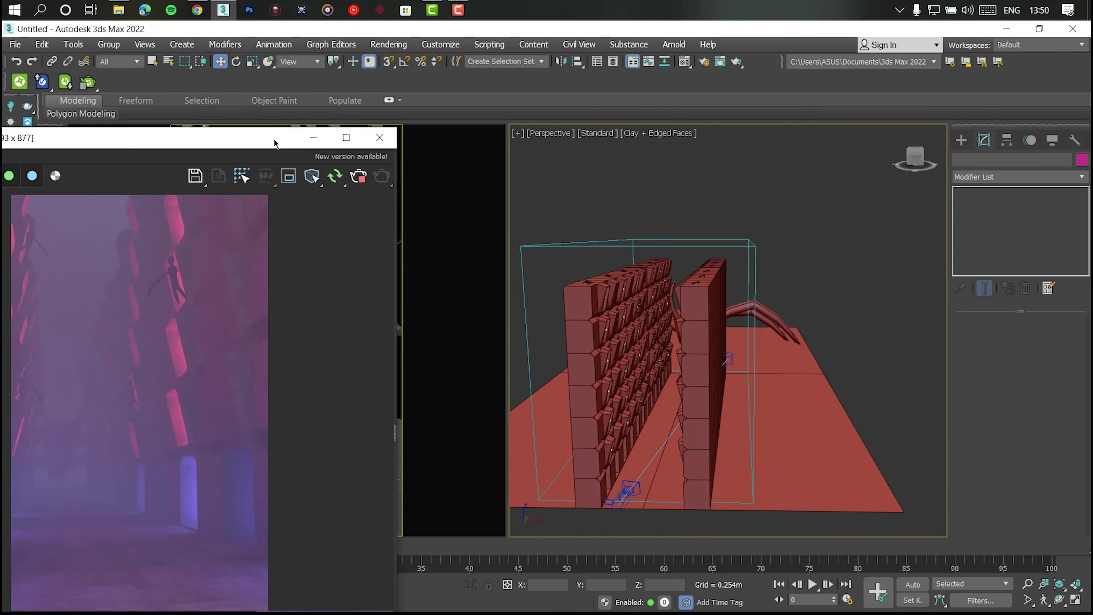
Dock the render window on the left half and orbit to look down on the scene
left_click_drag(949, 38, 2, 142)
mouse_move(731, 301)
middle_mouse_down("alt")
mouse_move(691, 248)
mouse_move(667, 239)
middle_mouse_up("alt")
middle_click_drag(770, 258, 689, 281, "alt")
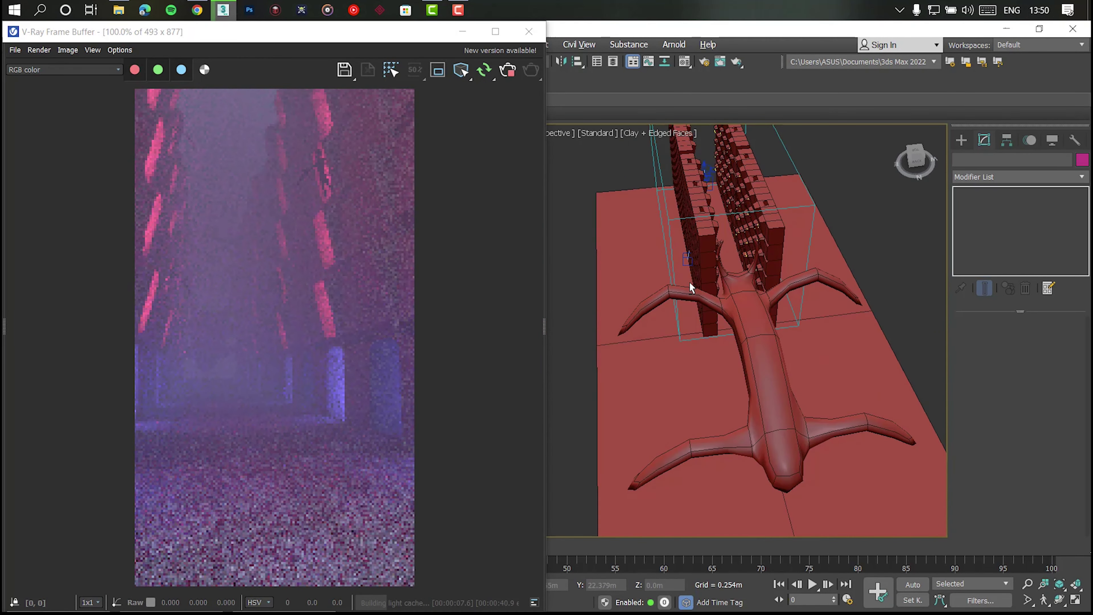
Create a V-Ray Sphere light and position it above the creature's head
left_click(961, 141)
left_click(981, 164)
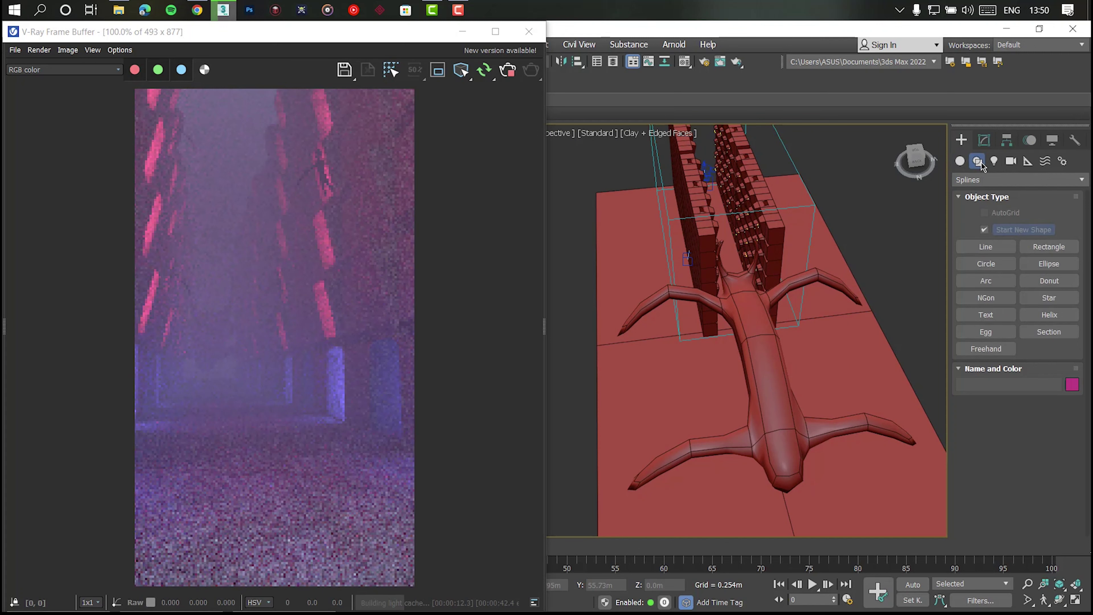
left_click(995, 162)
left_click(985, 230)
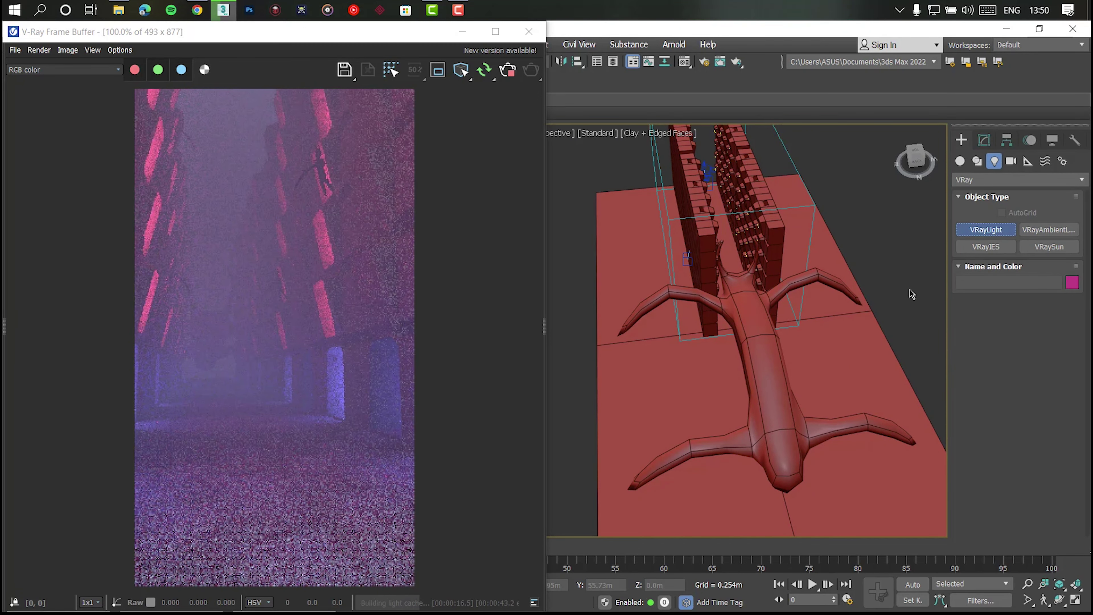
left_click(1047, 319)
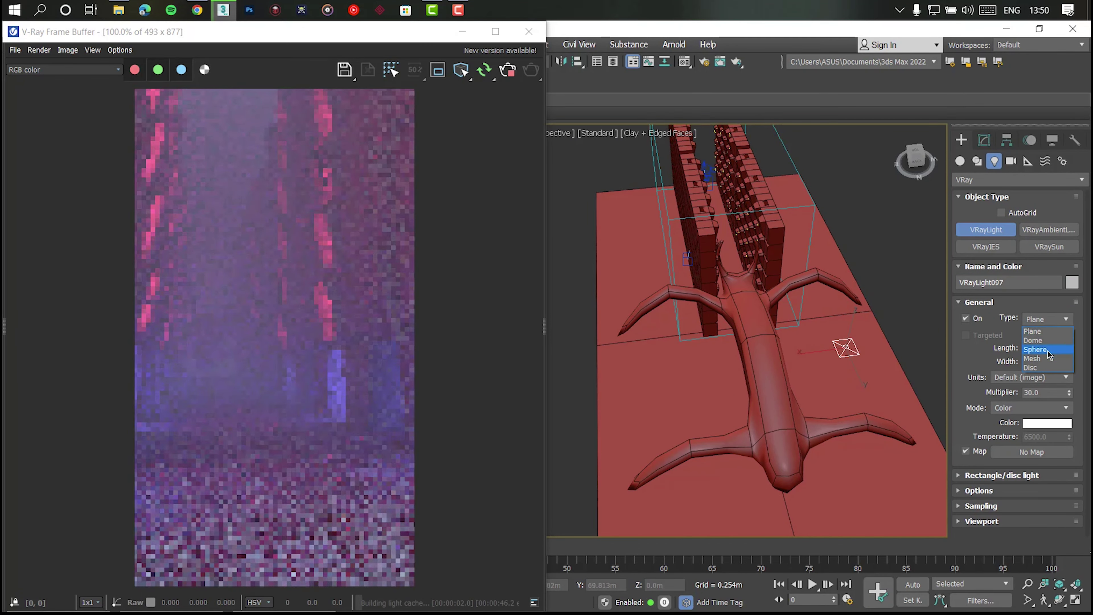
left_click(1045, 343)
middle_click_drag(857, 351, 875, 349, "alt")
right_click(876, 349)
left_click_drag(855, 322, 859, 287)
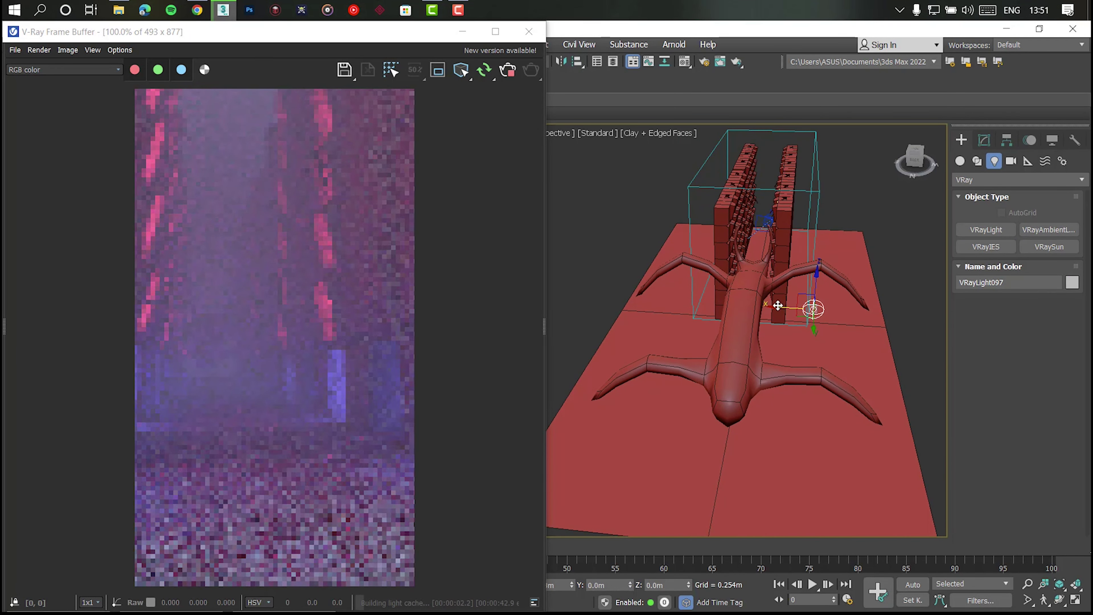
left_click_drag(811, 309, 777, 307)
Set the sphere light's colour to red in its parameters
left_click(984, 140)
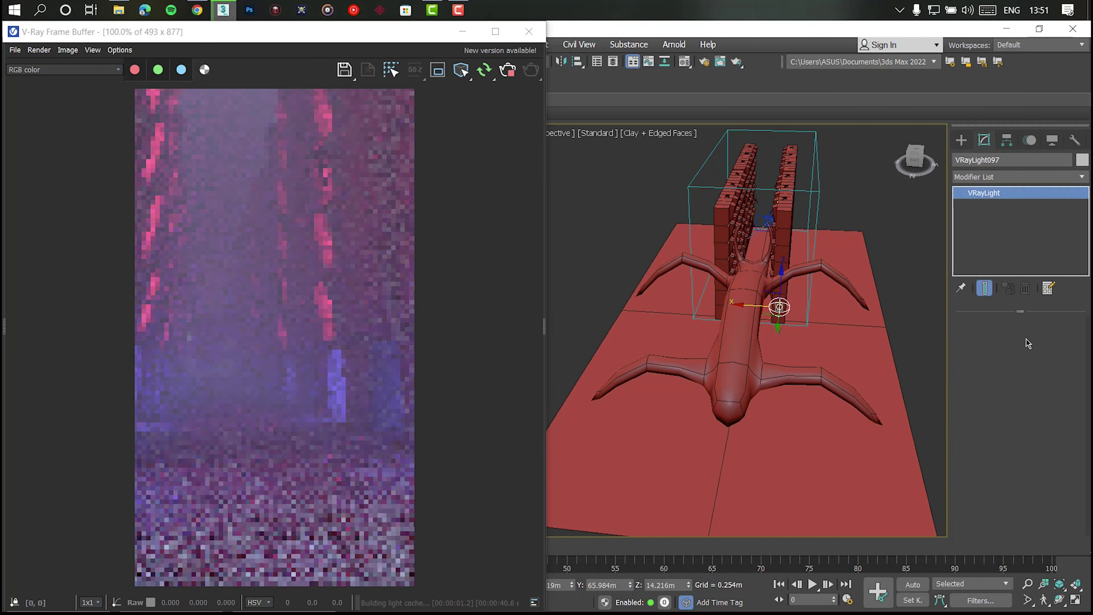
scroll(1017, 486, "down", 5)
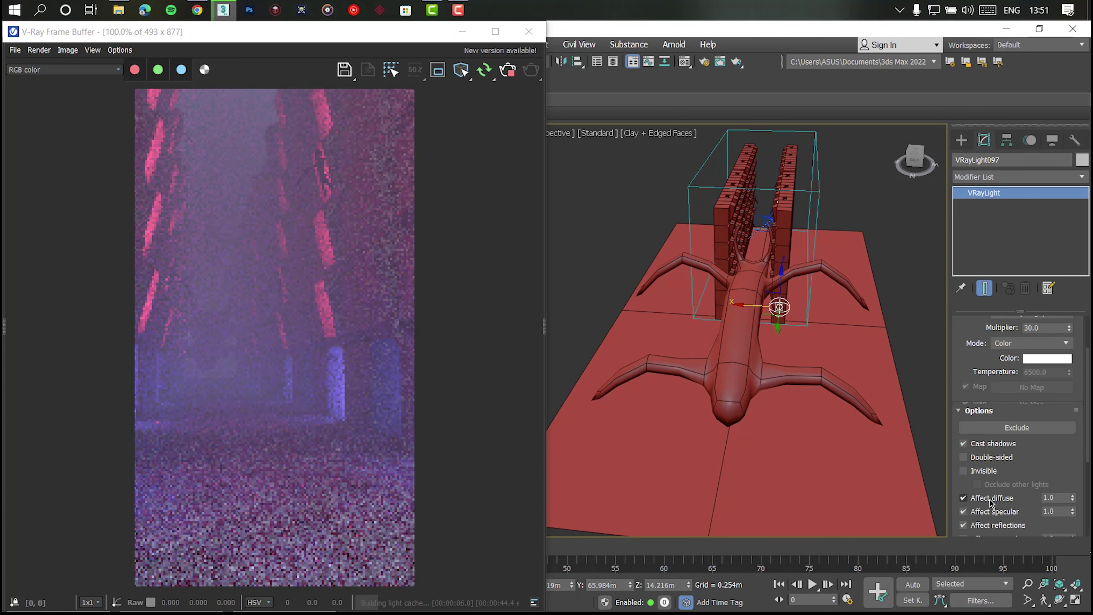
scroll(1051, 361, "up", 3)
double_click(1051, 361)
type("10")
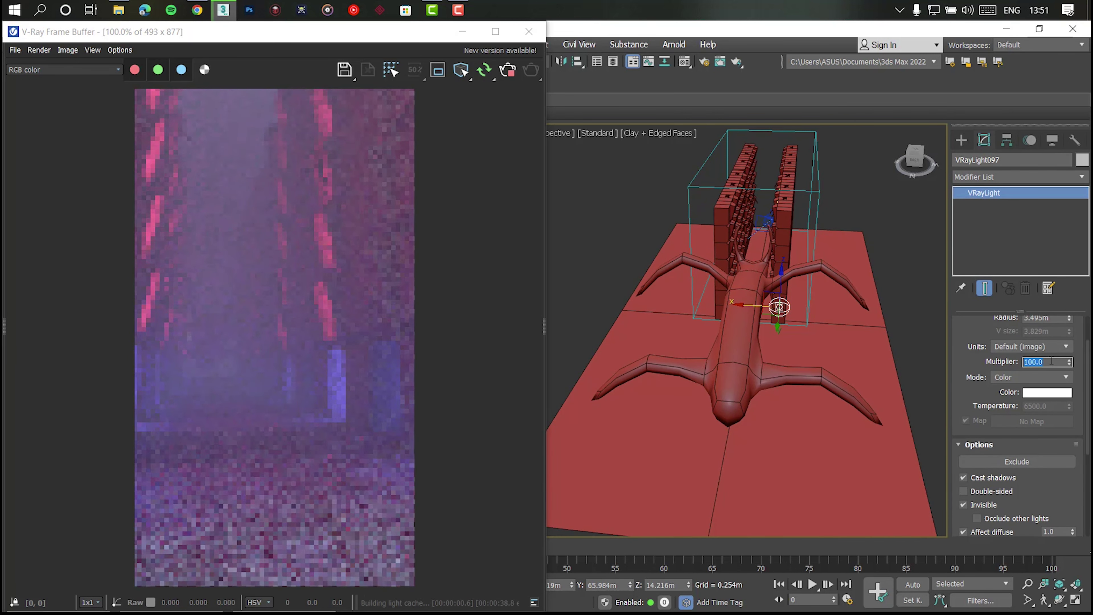
scroll(1051, 361, "up", 2)
left_click(1047, 443)
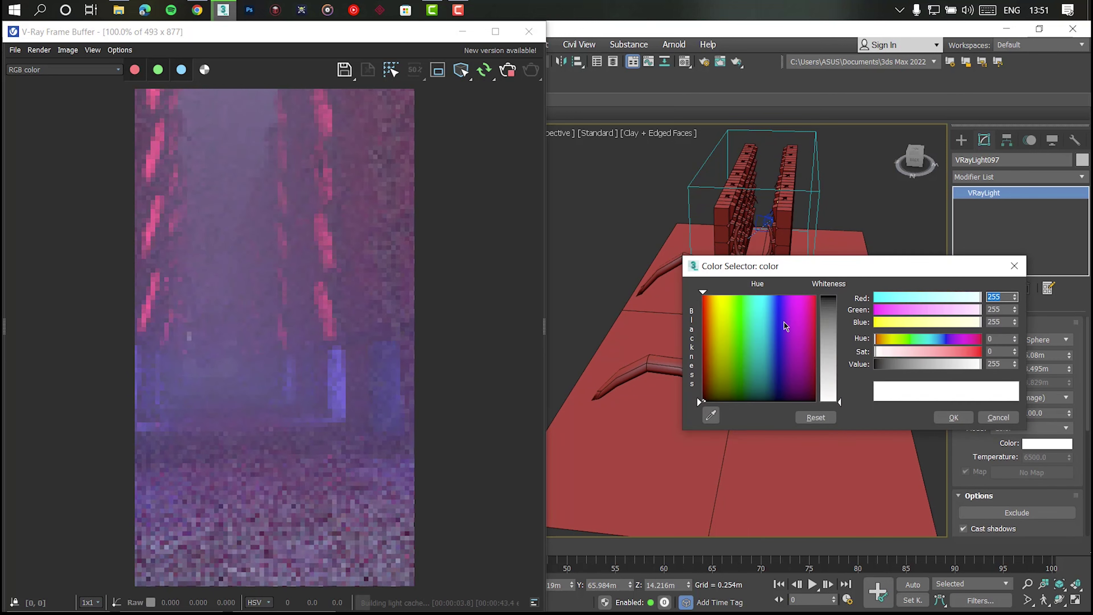
left_click(826, 308)
left_click(952, 416)
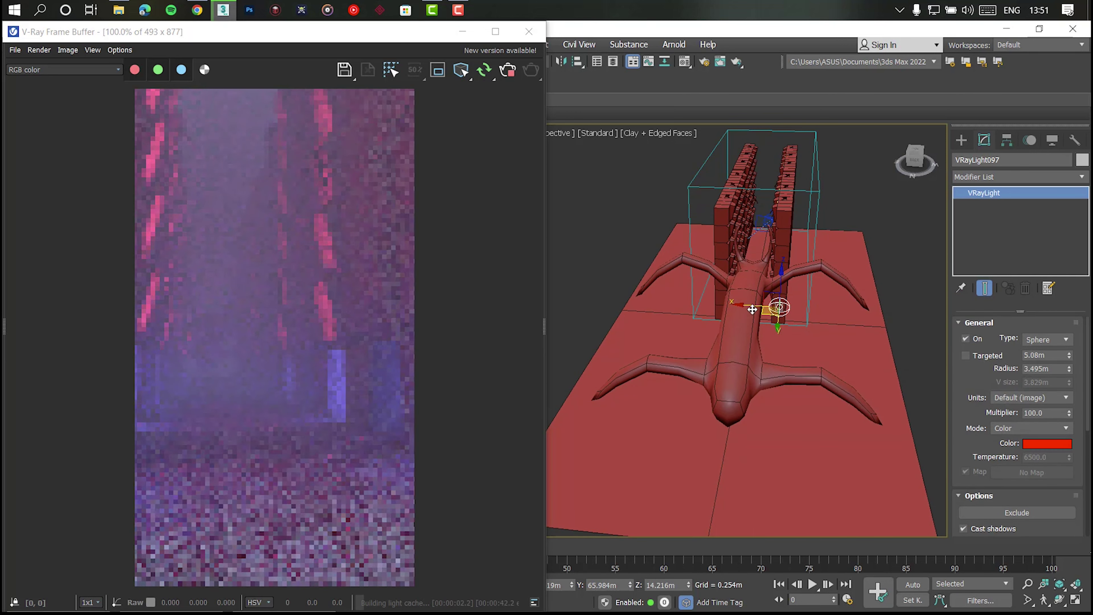
Raise the light higher and shrink its radius to about 1.538m
left_click_drag(766, 284, 761, 243)
scroll(727, 359, "up", 5)
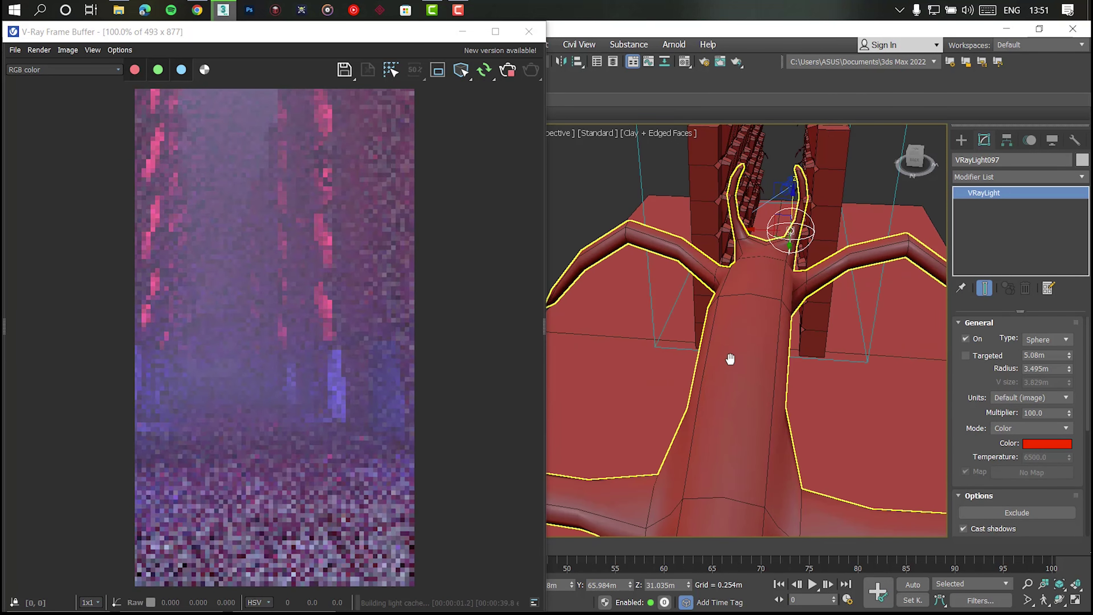
left_click_drag(1069, 368, 1069, 387)
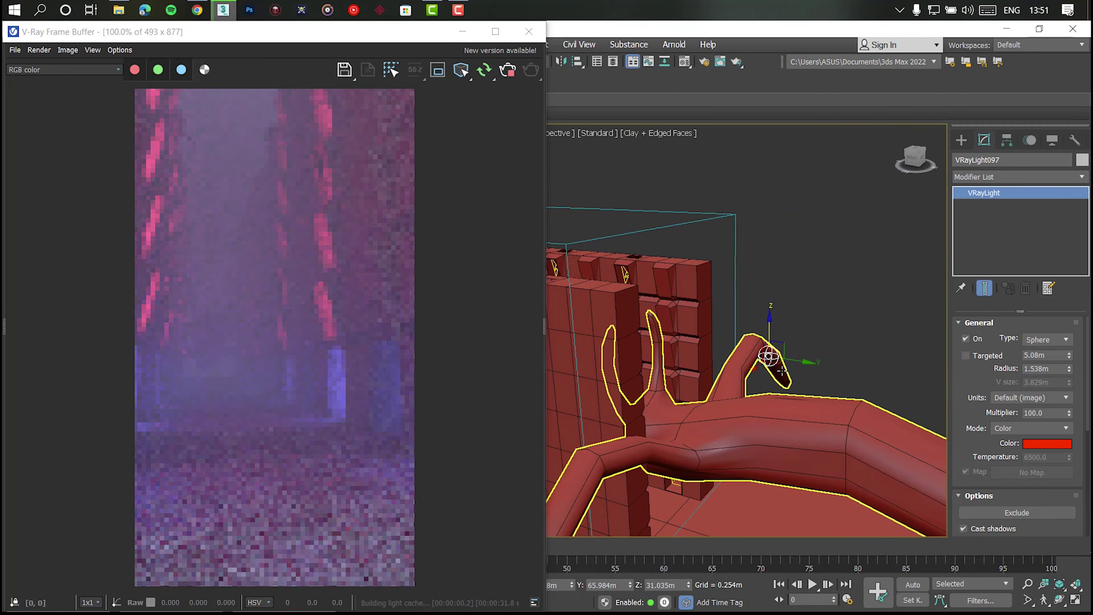
middle_click_drag(770, 361, 748, 361, "alt")
middle_click_drag(753, 323, 713, 328, "alt")
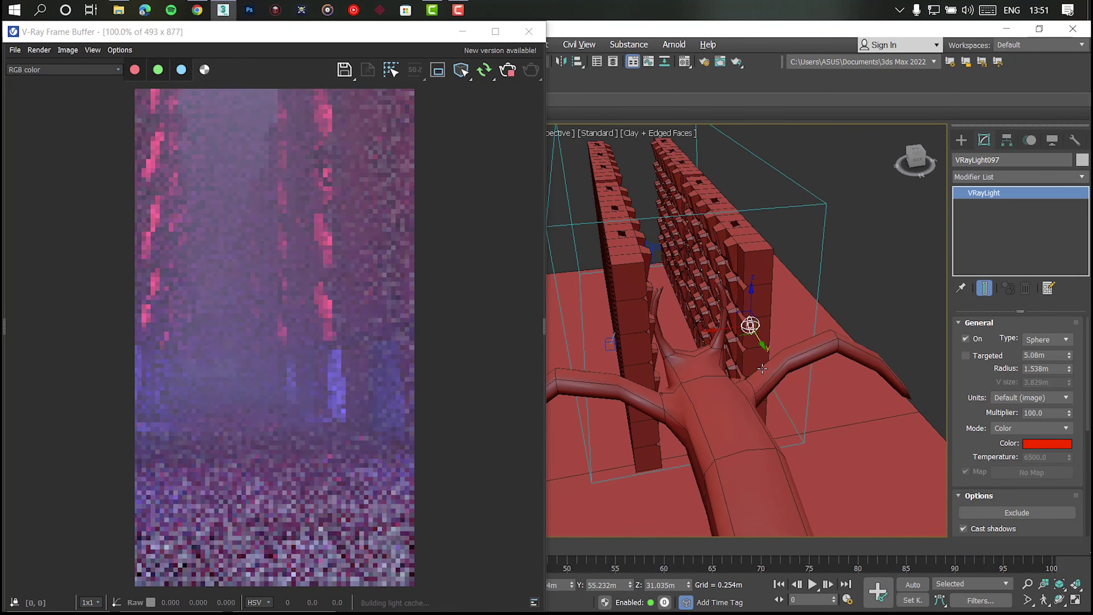
left_click_drag(713, 327, 710, 328)
Set the light multiplier to 5000 and clone it as VRayLight098
double_click(1050, 413)
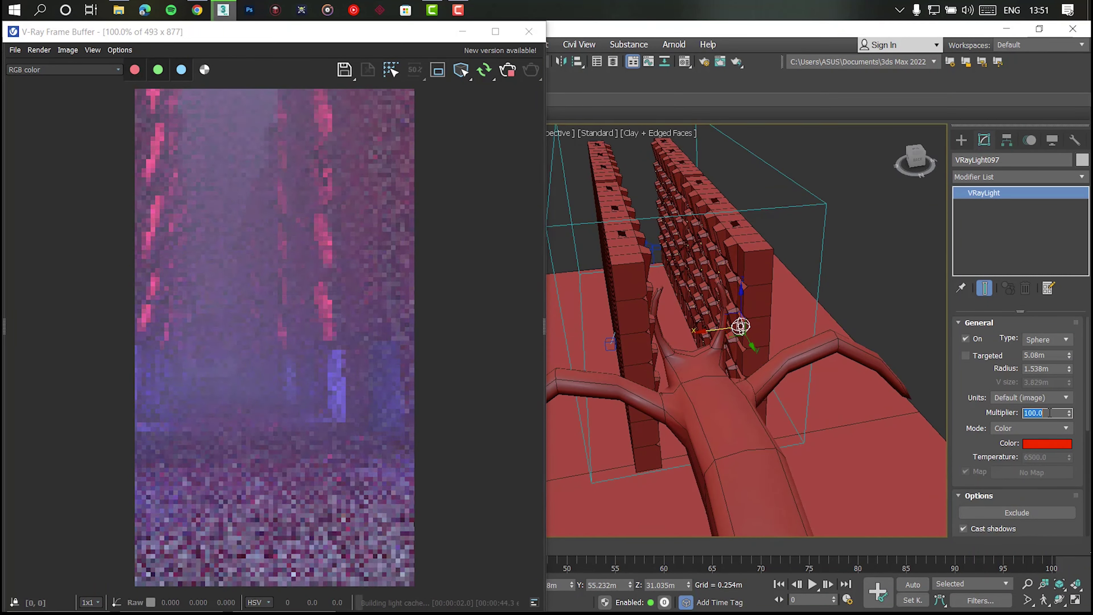
type("5000")
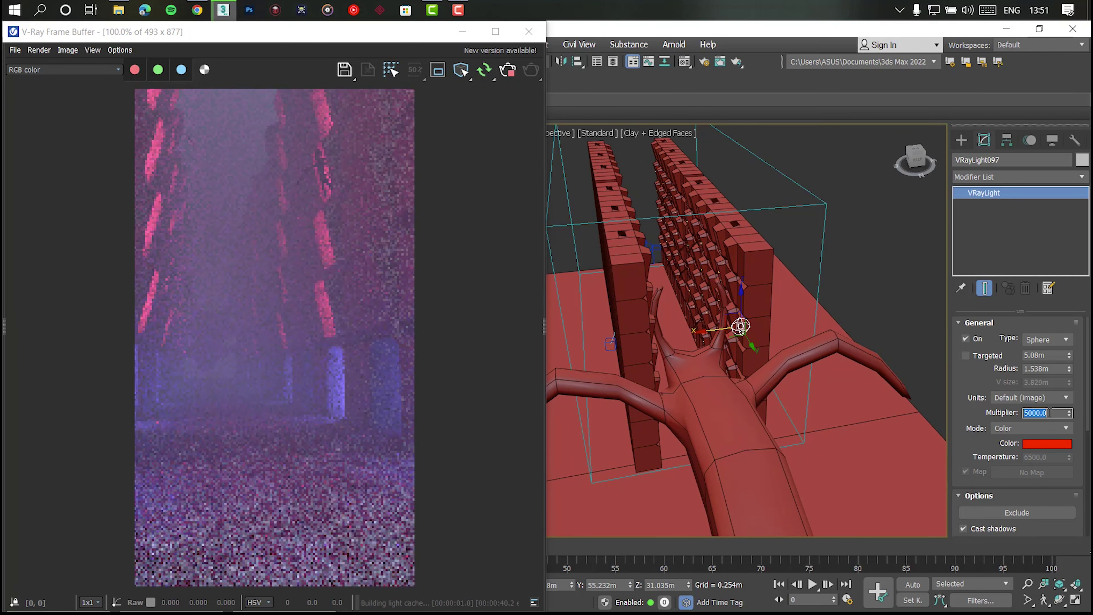
key("Return")
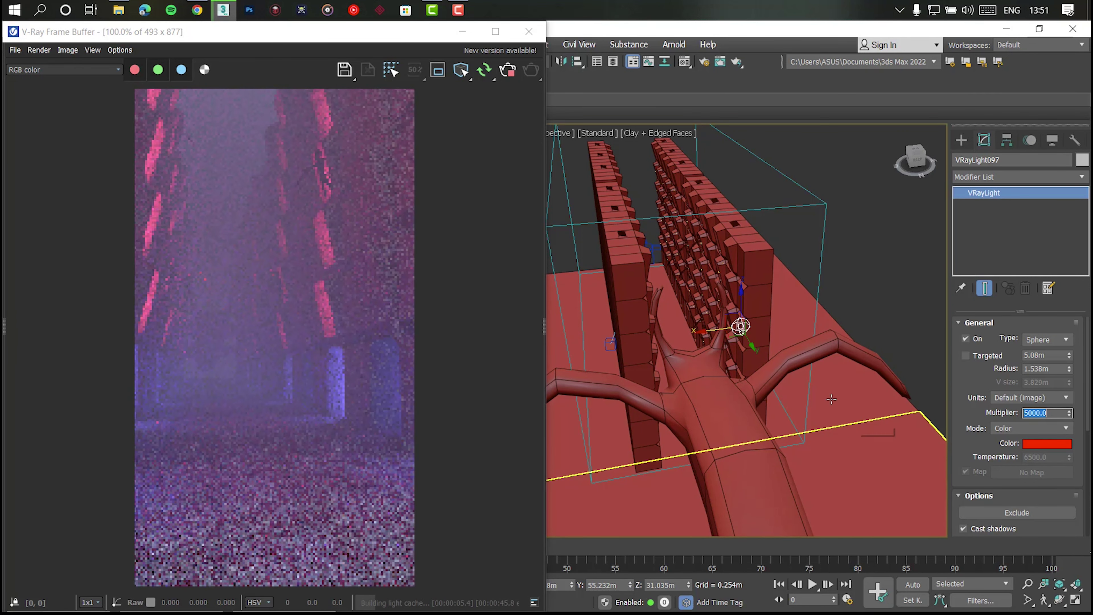
left_click_drag(715, 325, 632, 340, "shift")
left_click(549, 382)
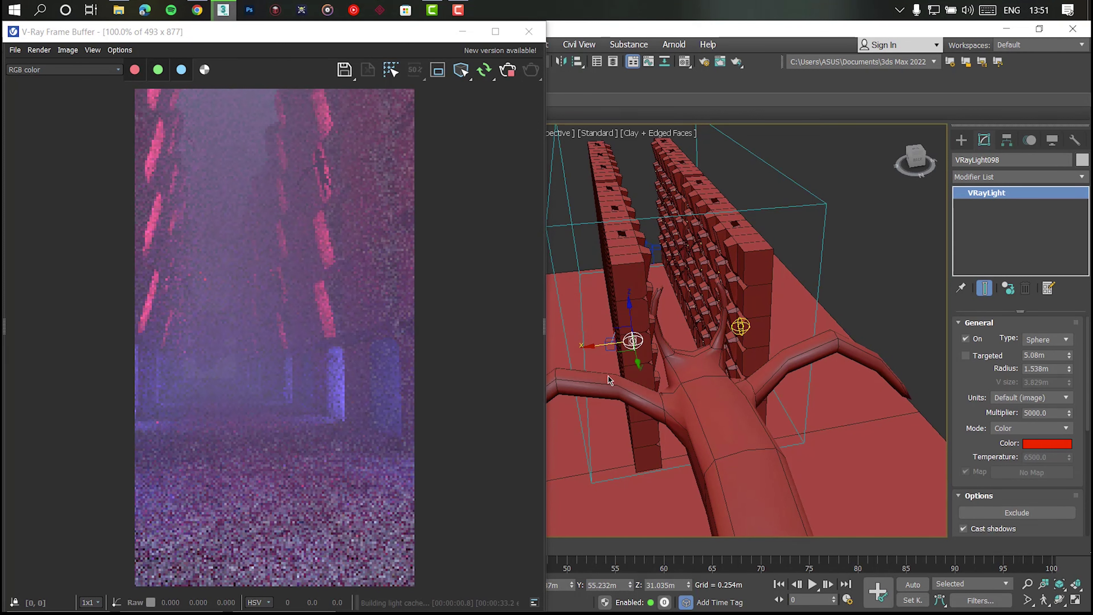
Nudge VRayLight098 forward along Y from about 55.2 to 59.9
left_click_drag(636, 359, 656, 371)
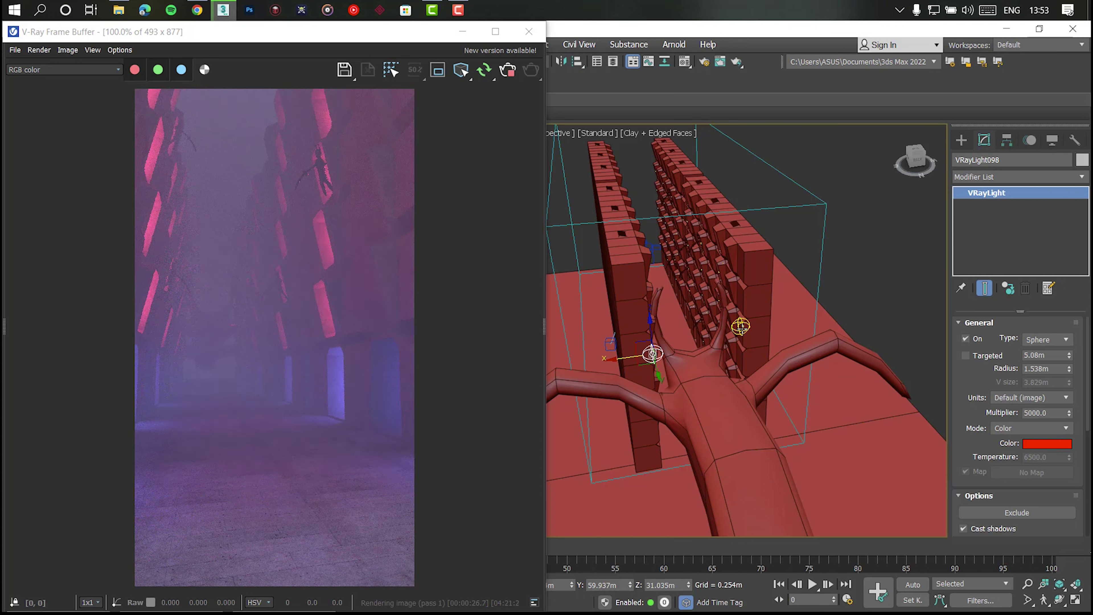
Draw a V-Ray plane light and raise it above the creature
left_click(741, 326, "ctrl")
scroll(775, 302, "down", 3)
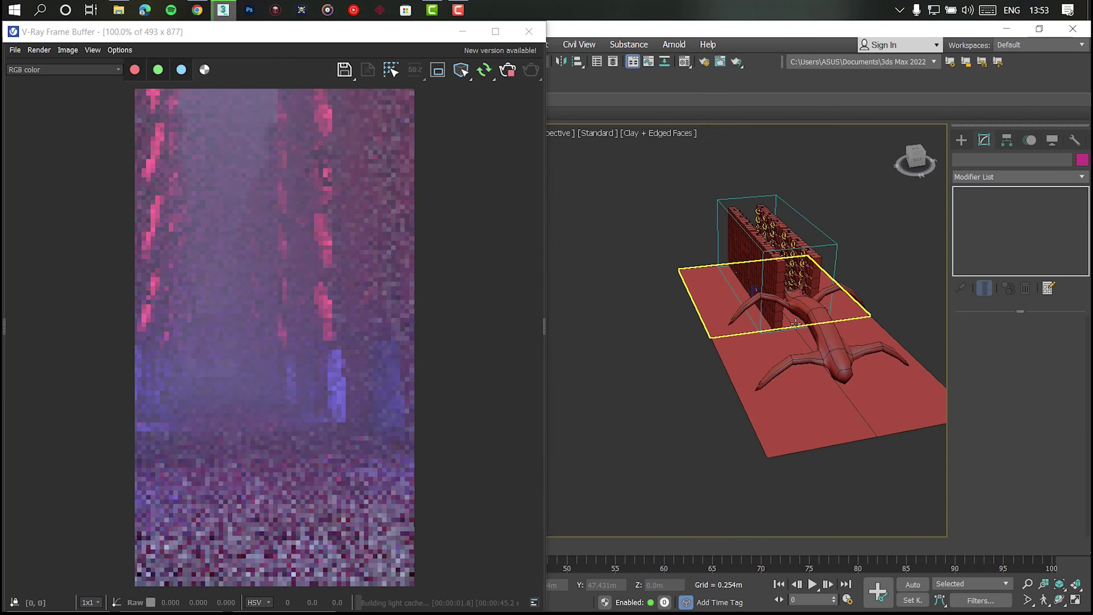
middle_click_drag(774, 301, 774, 387, "alt")
left_click(961, 140)
left_click(985, 230)
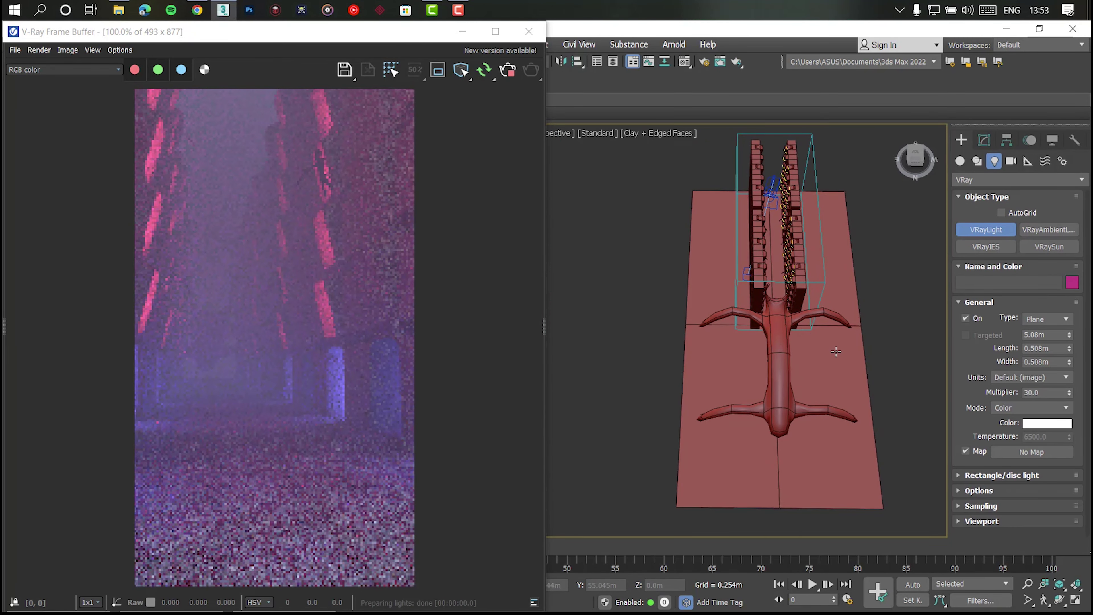
left_click_drag(809, 334, 850, 363)
middle_click_drag(850, 364, 850, 321, "alt")
left_click_drag(829, 349, 837, 272)
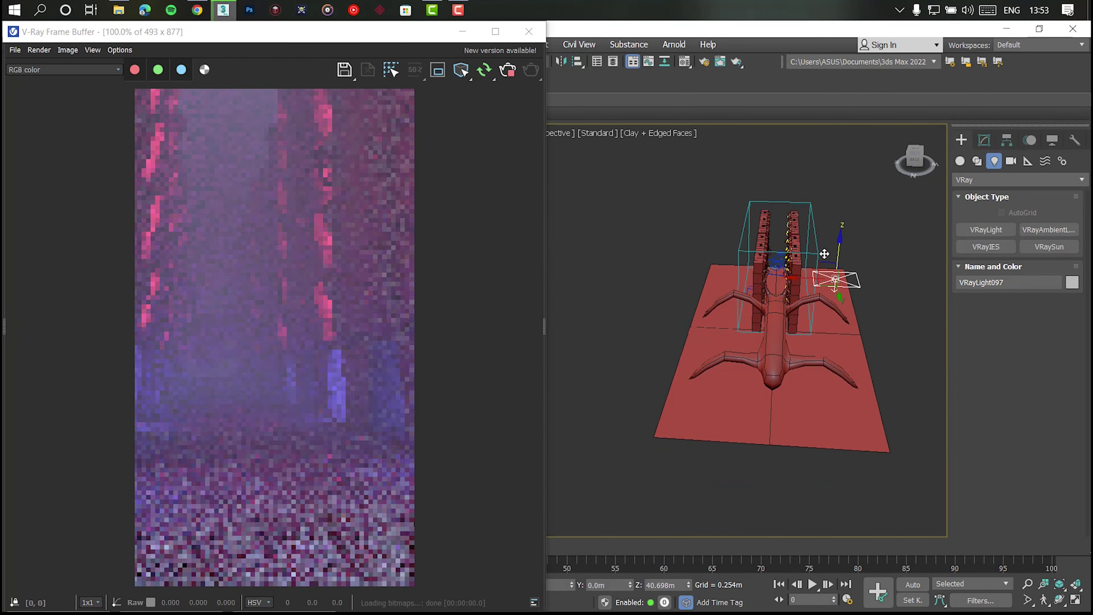
Set the plane light's colour to red
left_click(983, 178)
scroll(960, 453, "down", 3)
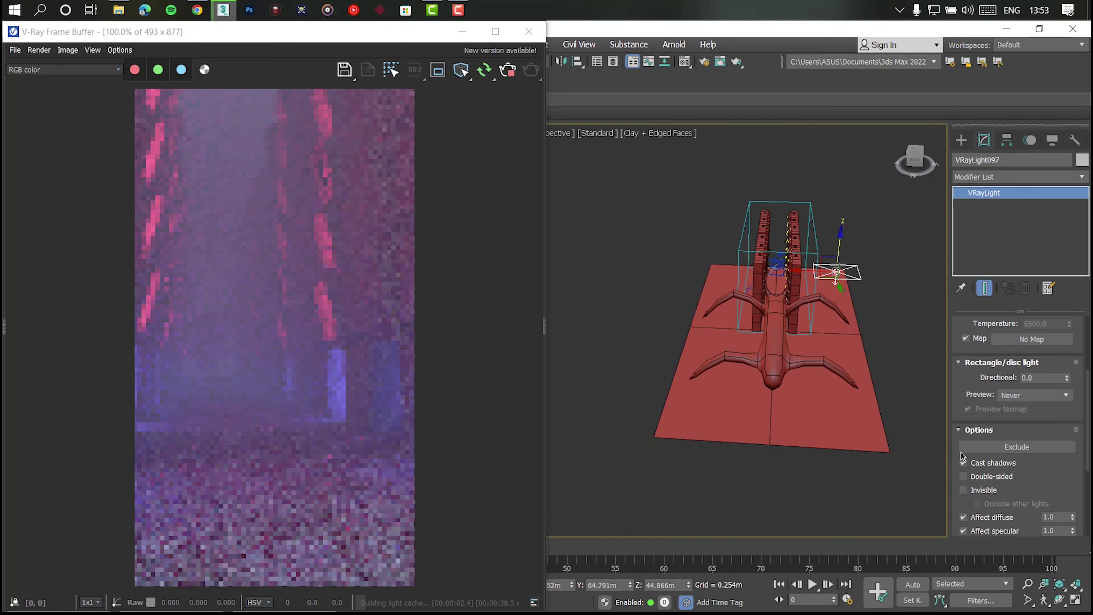
scroll(1009, 460, "up", 3)
left_click(1046, 444)
left_click(703, 293)
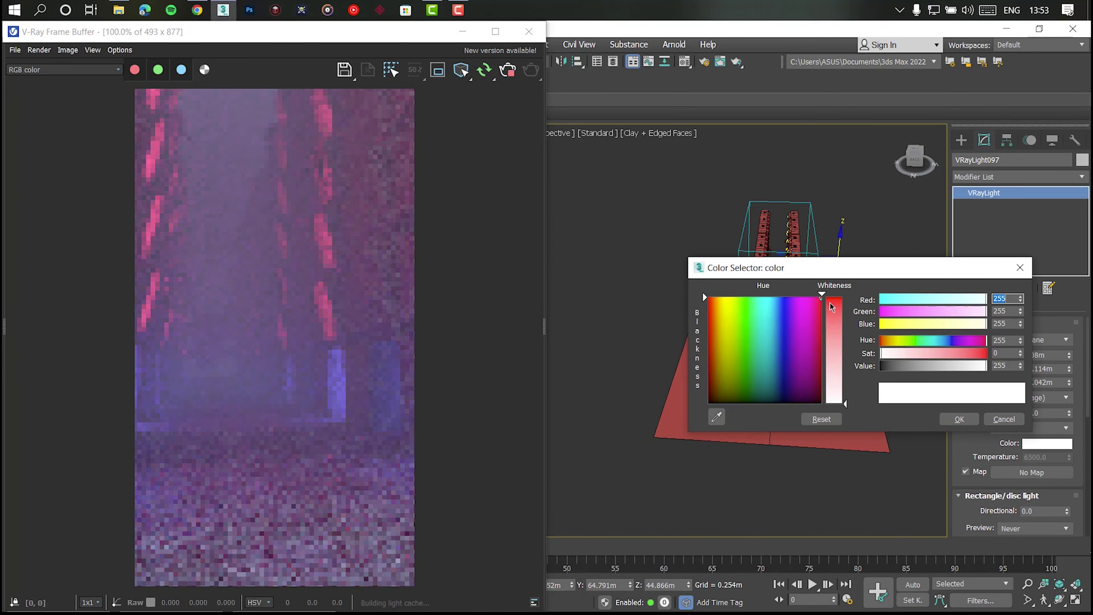
left_click(958, 417)
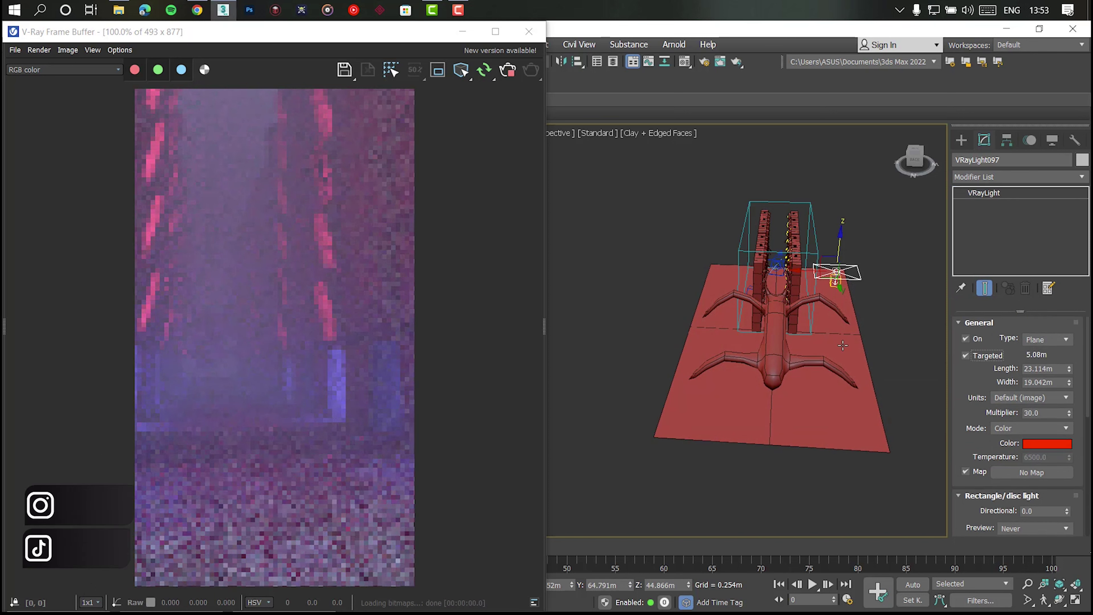
Aim the plane light's target down at the corridor and move the light up and back
left_click(835, 283)
left_click_drag(835, 284, 829, 347)
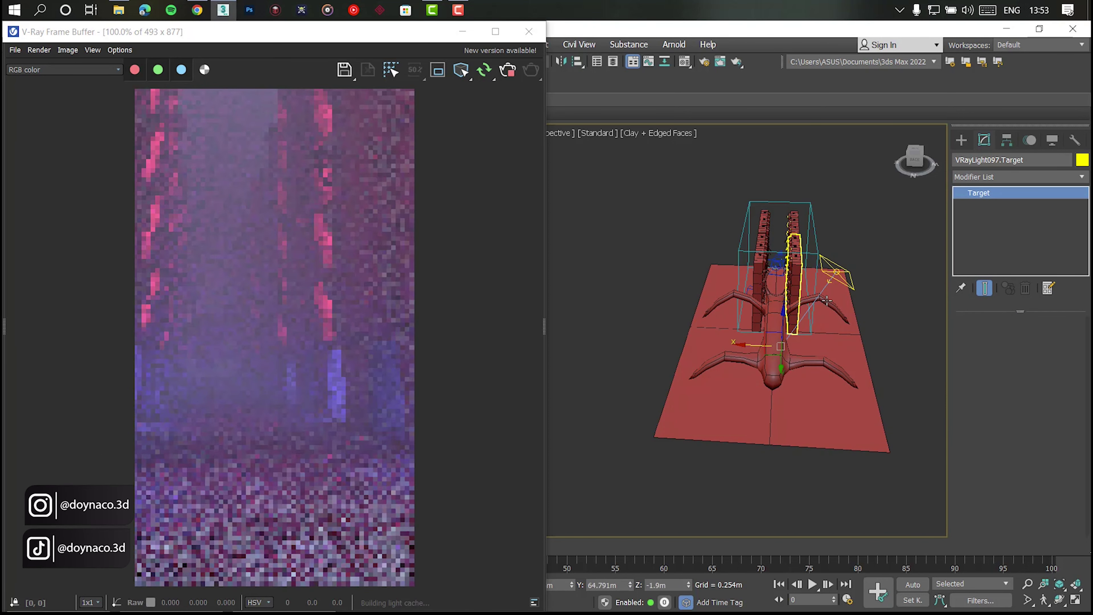
left_click(836, 269)
left_click_drag(842, 241, 833, 231)
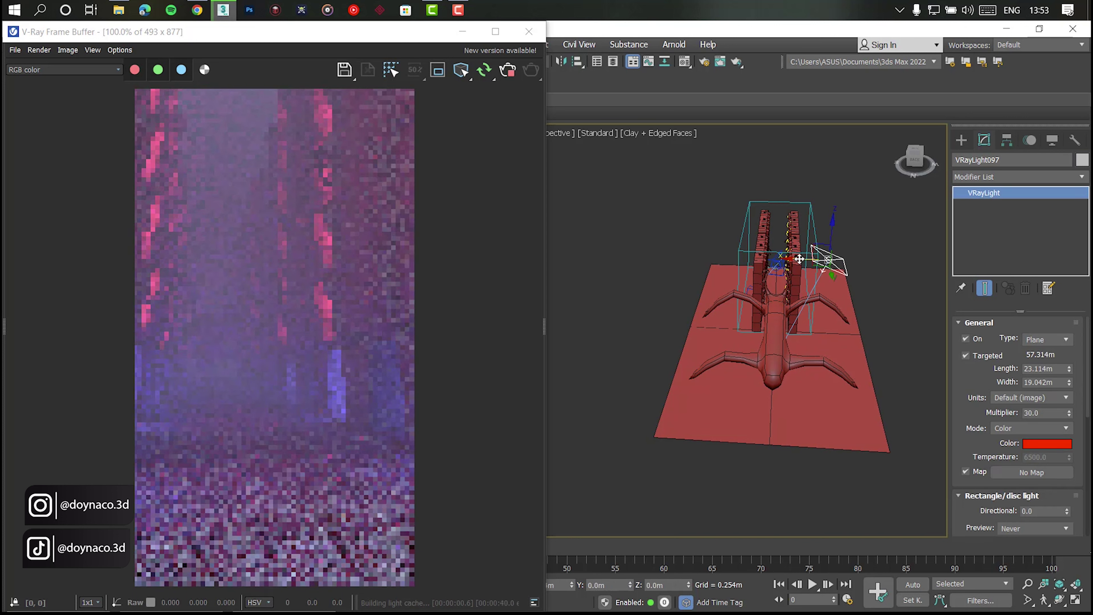
Set the plane light's multiplier to 2000 and directional to about 0.46
key("BackSpace")
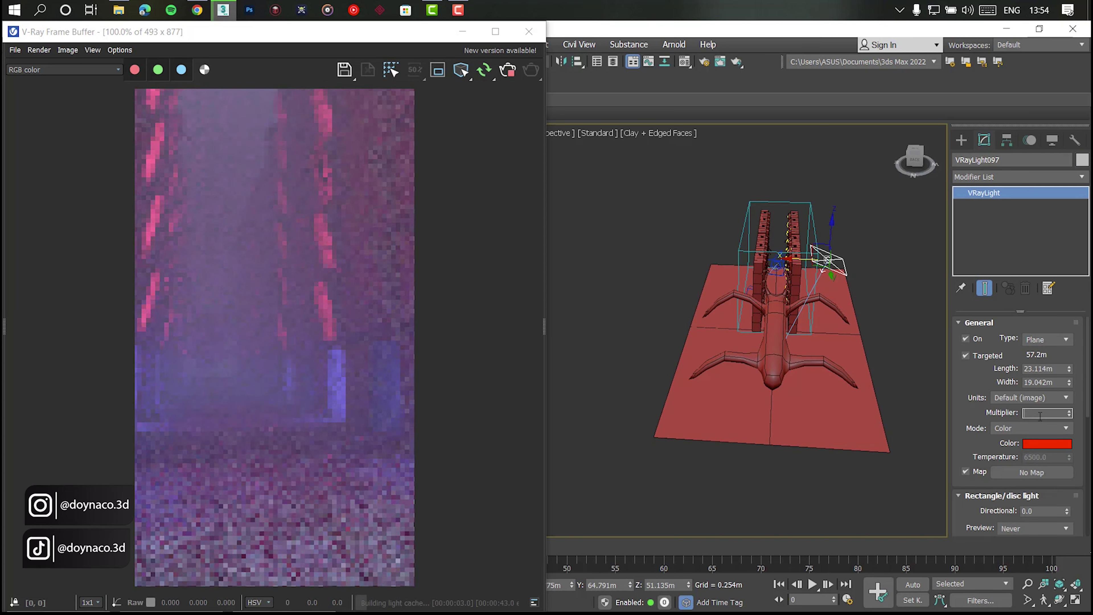
type("2000")
key("Return")
scroll(1028, 495, "down", 1)
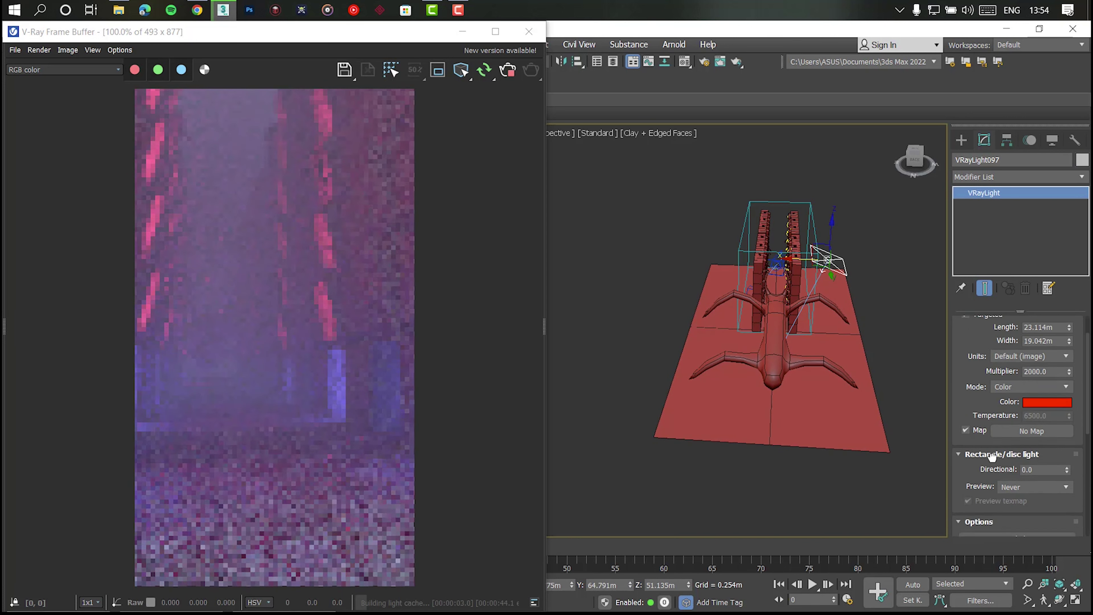
left_click(1024, 485)
left_click_drag(1067, 468, 1057, 440)
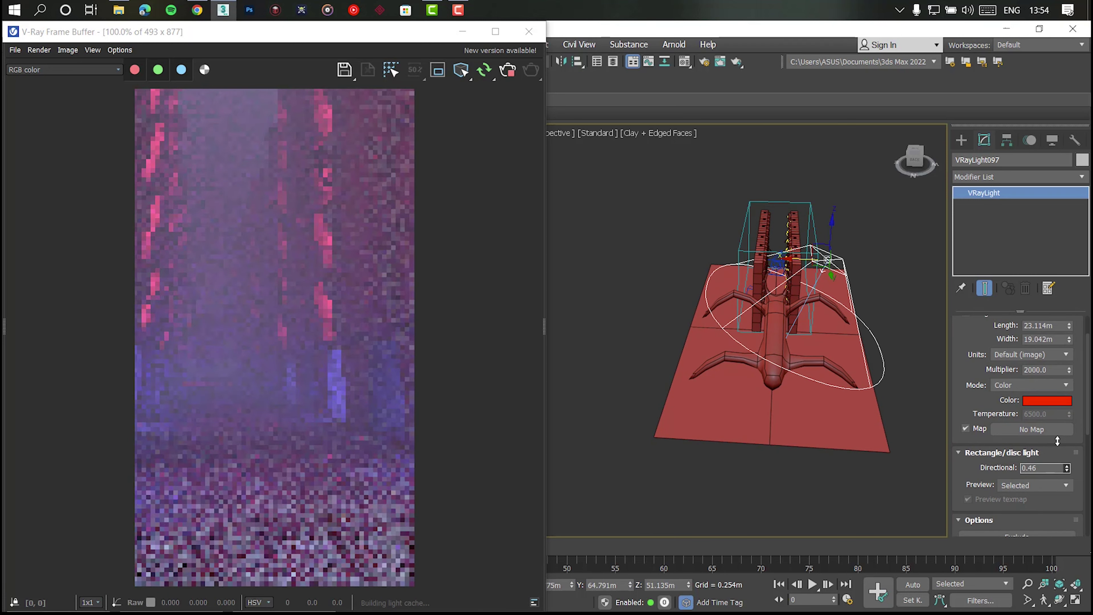
scroll(774, 327, "up", 3)
middle_click_drag(774, 327, 779, 335, "alt")
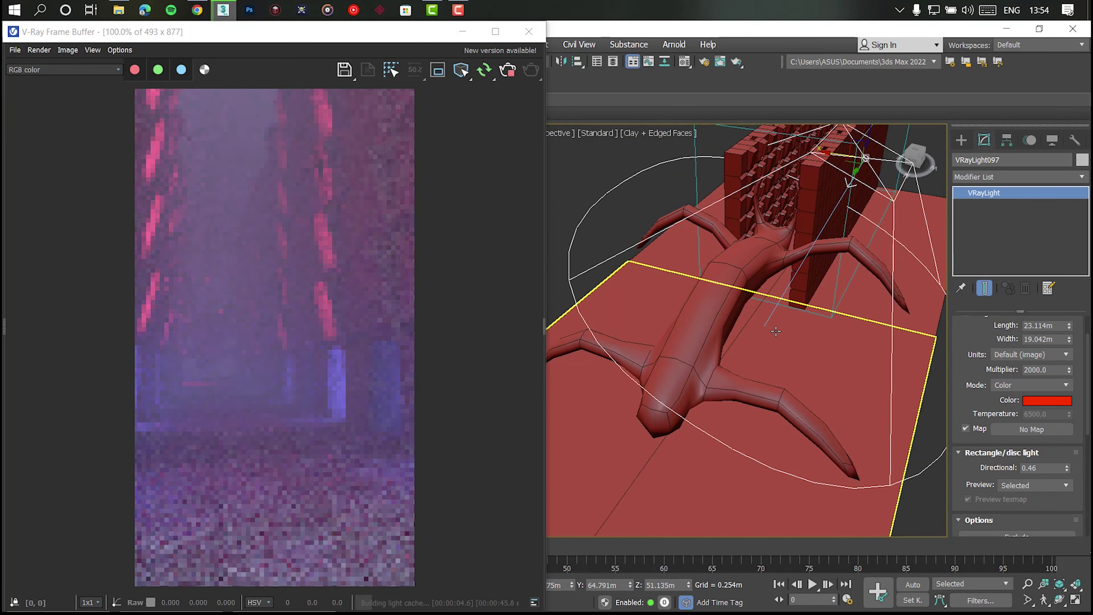
scroll(779, 336, "down", 1)
scroll(780, 336, "down", 2)
scroll(979, 360, "up", 1)
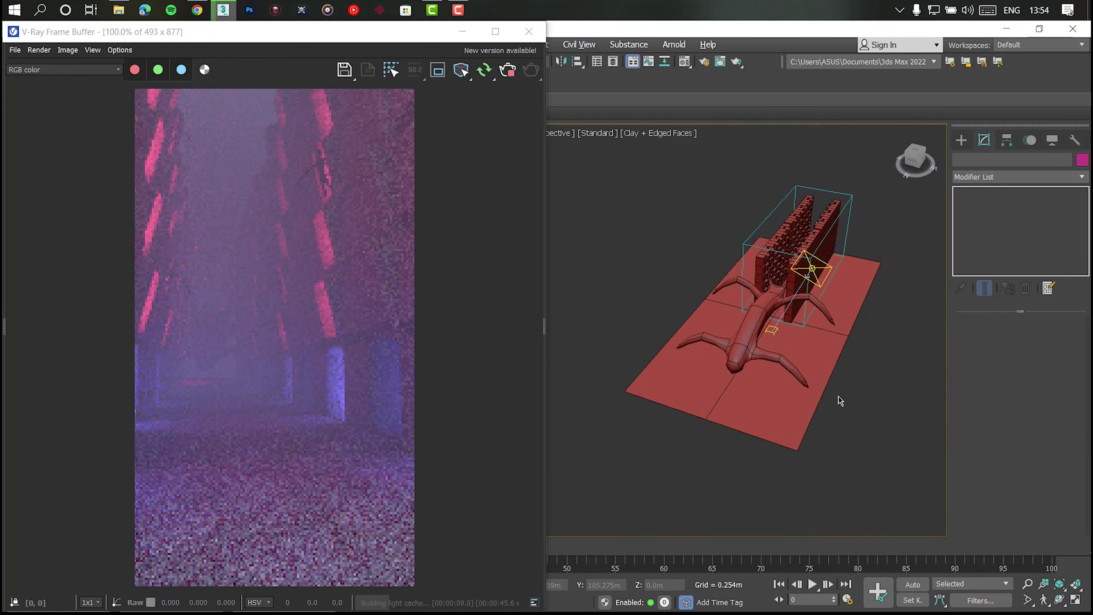
Move the red rectangle light and clone it beside the original
left_click(726, 276)
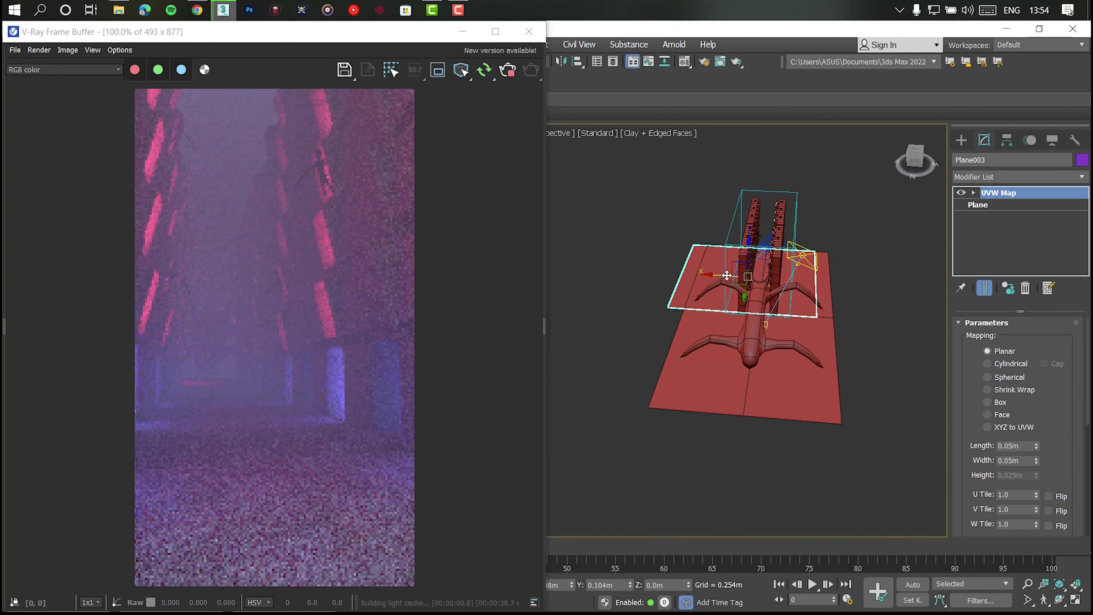
left_click_drag(726, 275, 741, 276)
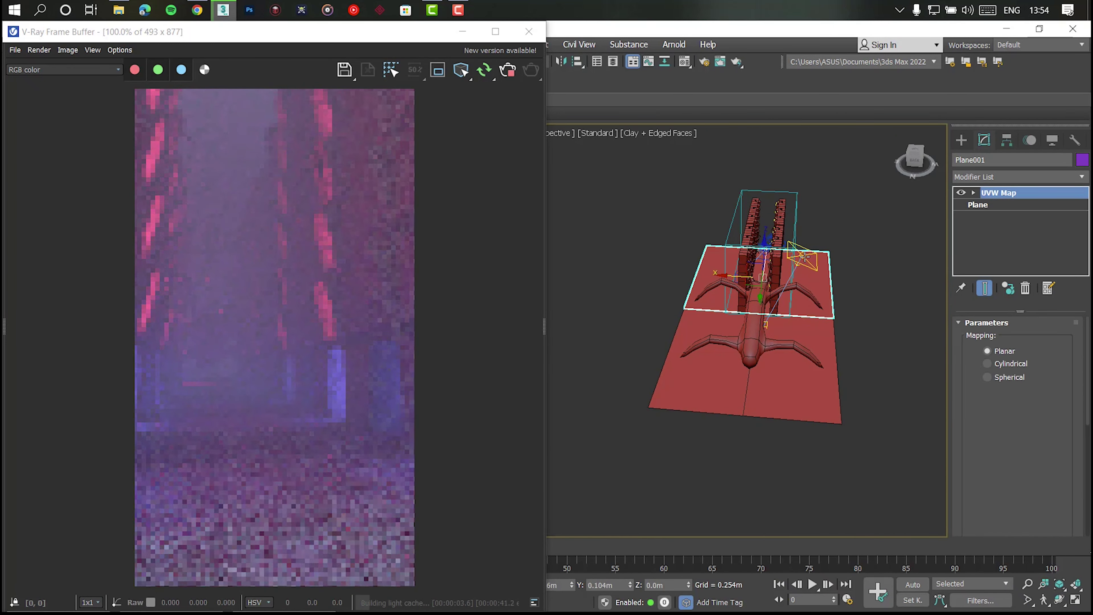
left_click(762, 254)
mouse_move(763, 254)
left_mouse_down()
mouse_move(636, 248)
mouse_move(715, 255)
left_mouse_up()
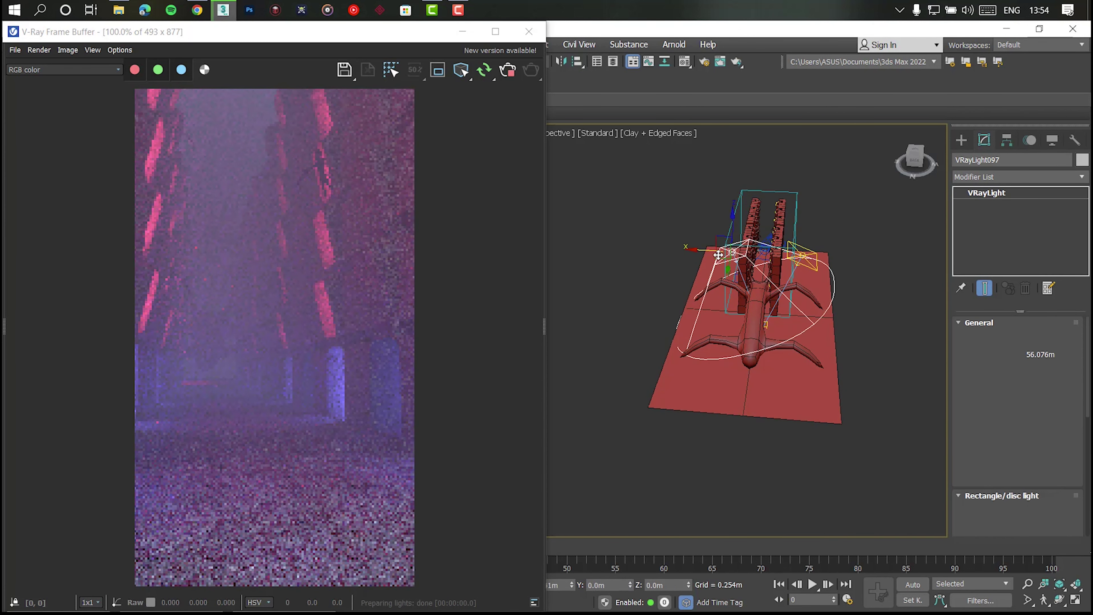
left_click_drag(715, 255, 738, 252, "shift")
key("Return")
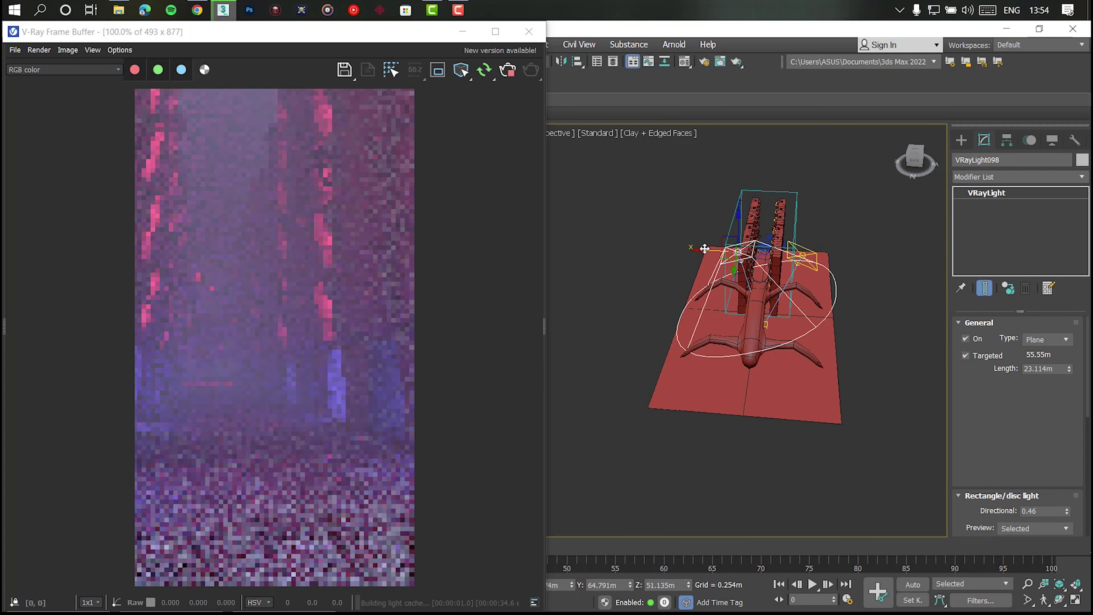
Move both light targets to re-aim them and set the multiplier to 20000
scroll(779, 338, "up", 3)
mouse_move(779, 338)
middle_mouse_down("alt")
mouse_move(732, 312)
mouse_move(628, 319)
mouse_move(705, 359)
mouse_move(659, 313)
middle_mouse_up("alt")
left_click(628, 326)
mouse_move(733, 309)
middle_mouse_down("alt")
mouse_move(733, 340)
mouse_move(751, 344)
mouse_move(735, 300)
middle_mouse_up("alt")
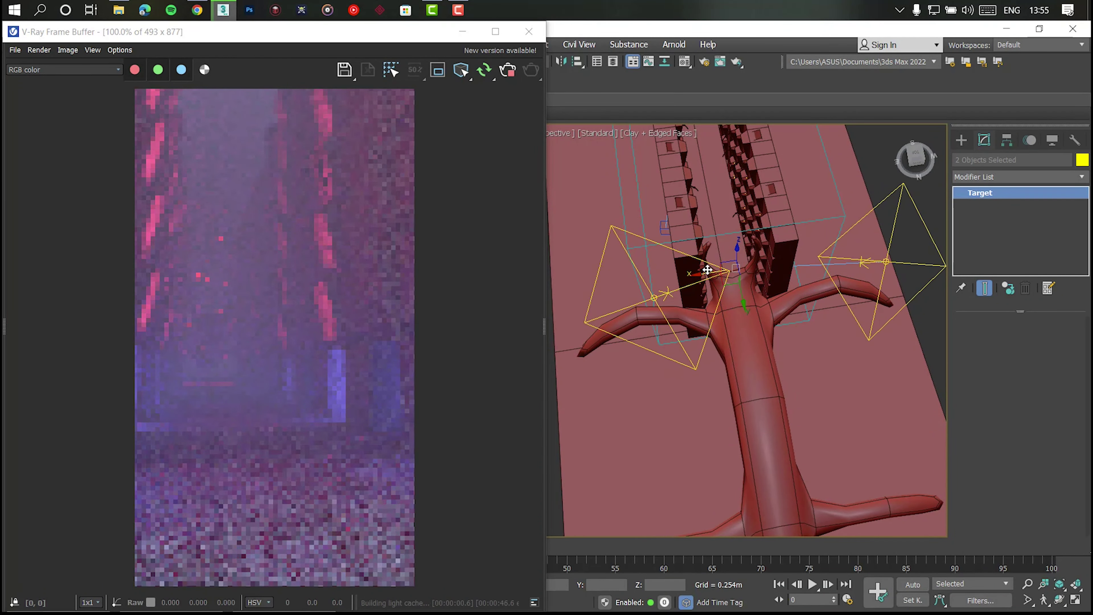
left_click_drag(735, 300, 919, 281)
left_click(919, 280)
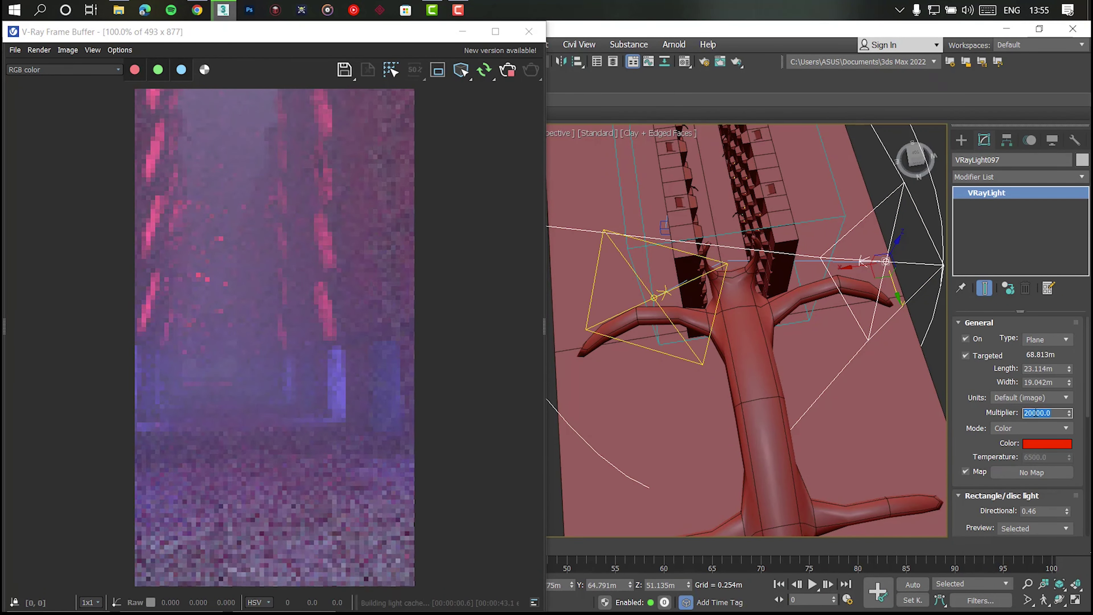
double_click(1036, 413)
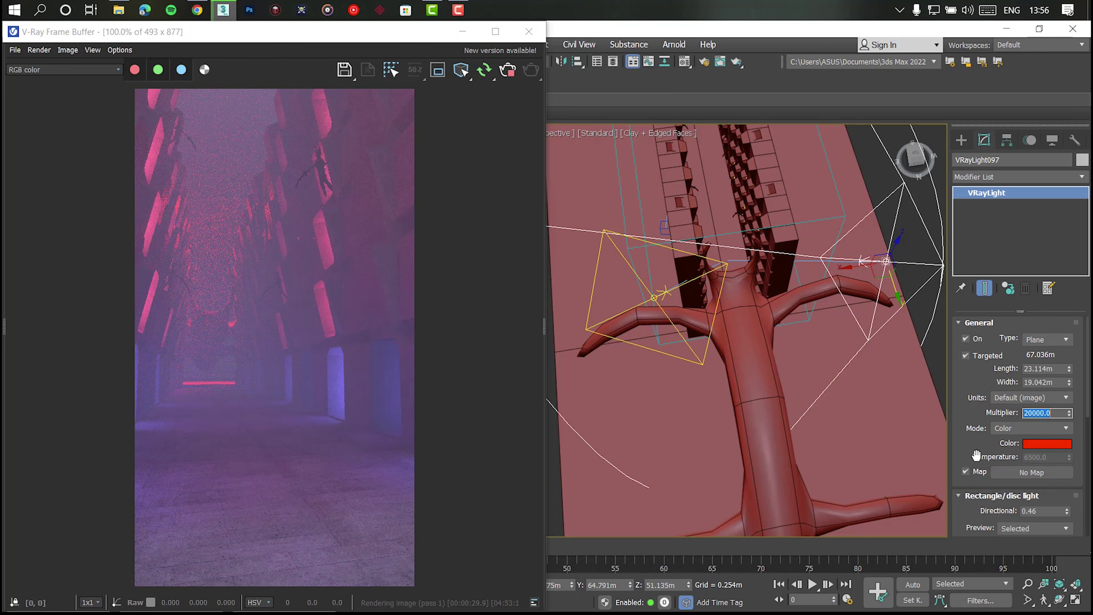
Re-aim the second light's target toward the creature and clear the selection
scroll(757, 405, "down", 3)
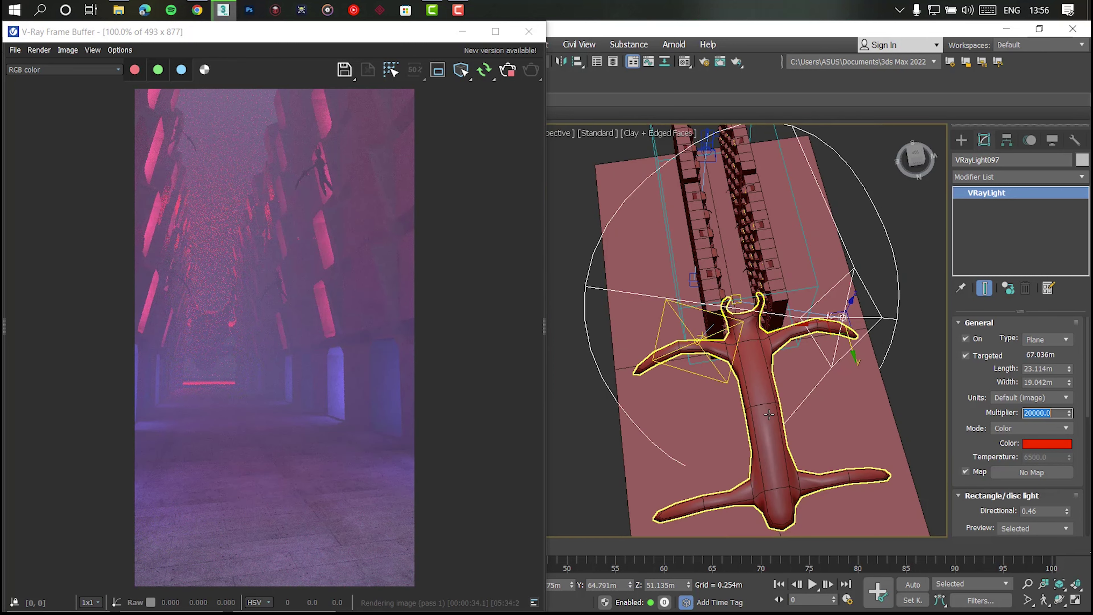
mouse_move(757, 405)
middle_mouse_down("alt")
mouse_move(731, 400)
mouse_move(742, 394)
middle_mouse_up("alt")
scroll(743, 394, "up", 3)
scroll(736, 390, "up", 3)
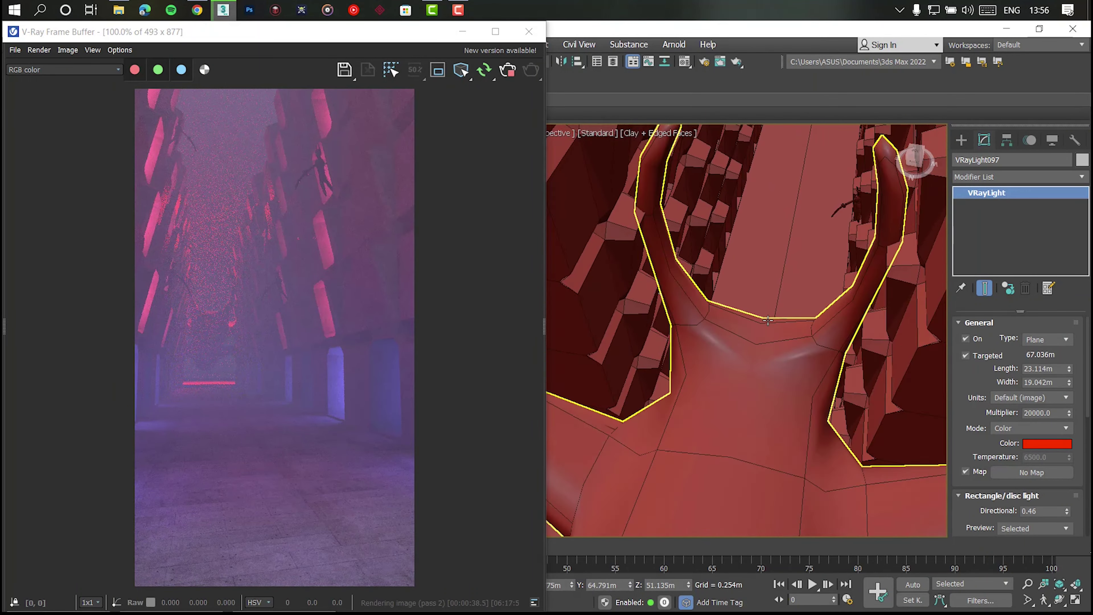
scroll(731, 387, "up", 3)
scroll(726, 383, "up", 2)
left_click(770, 489)
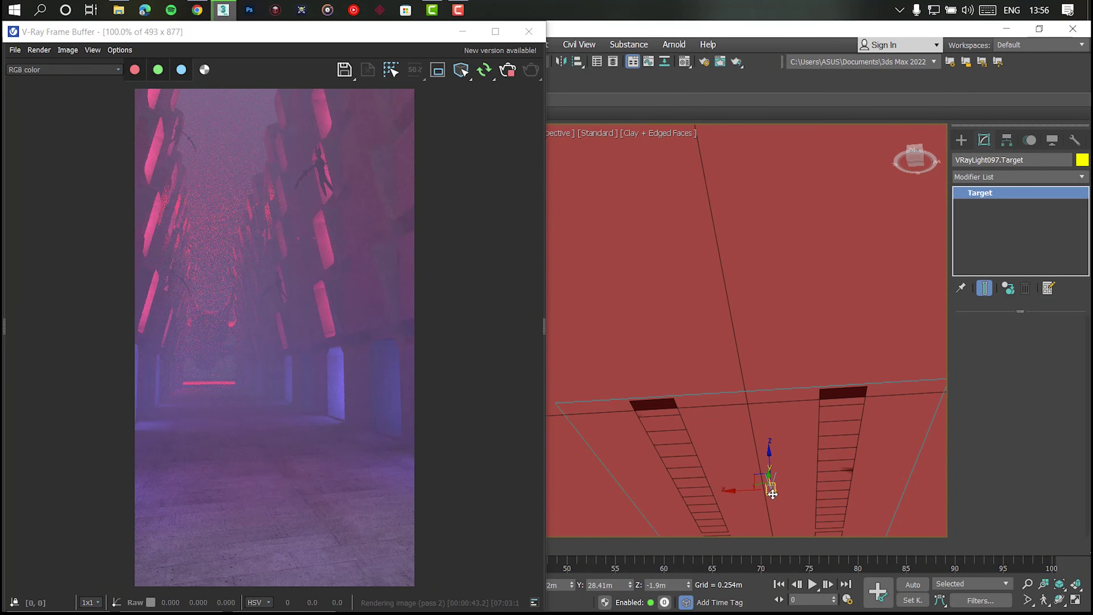
scroll(769, 459, "down", 2)
mouse_move(769, 459)
middle_mouse_down("alt")
mouse_move(774, 396)
mouse_move(735, 356)
middle_mouse_up("alt")
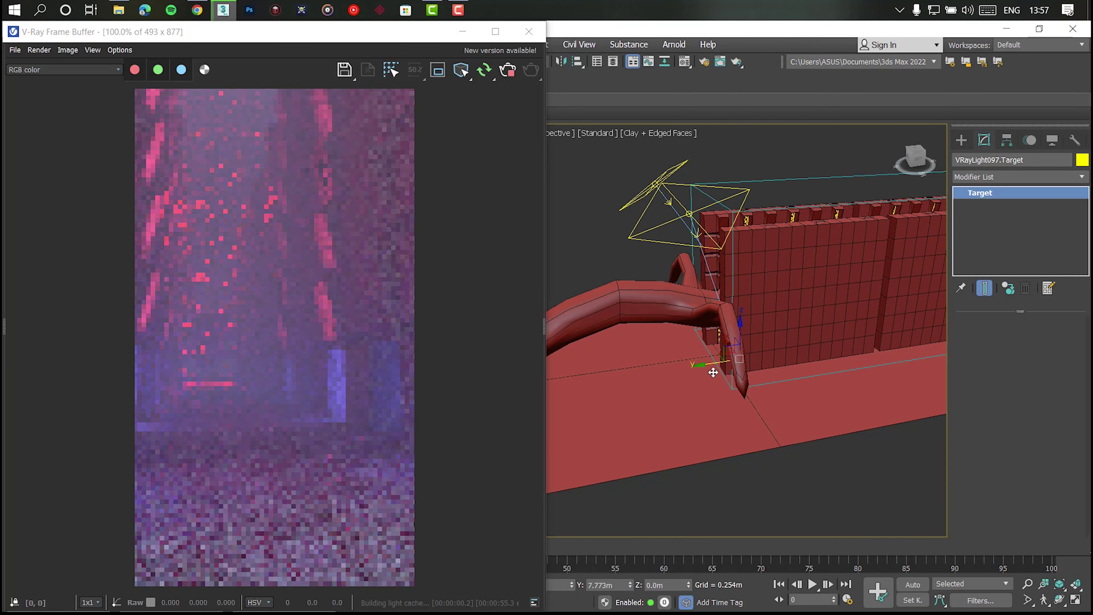
middle_click_drag(735, 356, 749, 329, "alt")
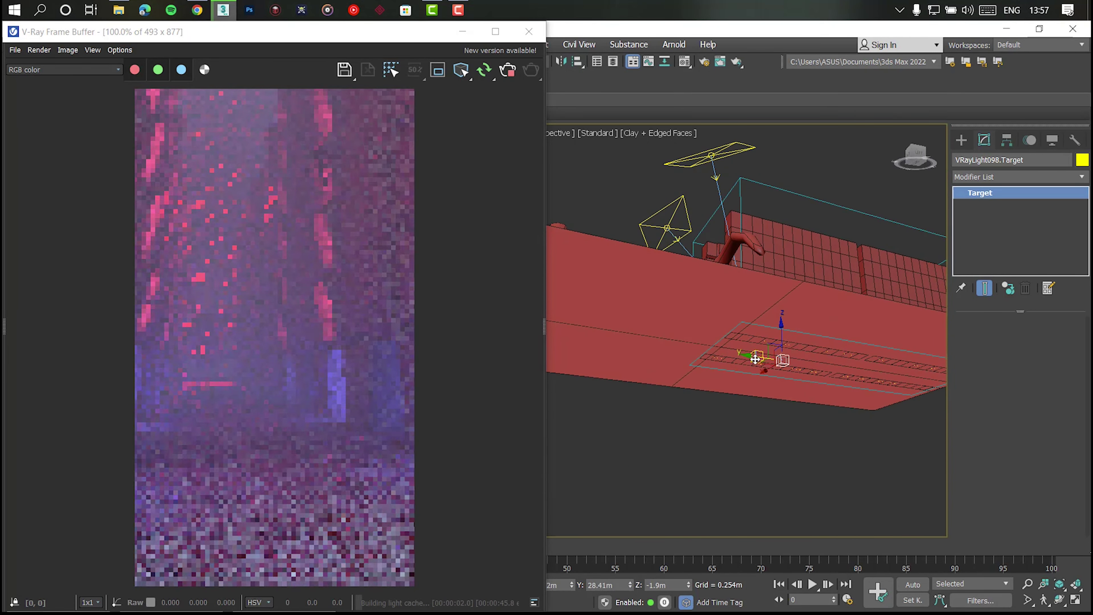
left_click_drag(783, 360, 714, 360)
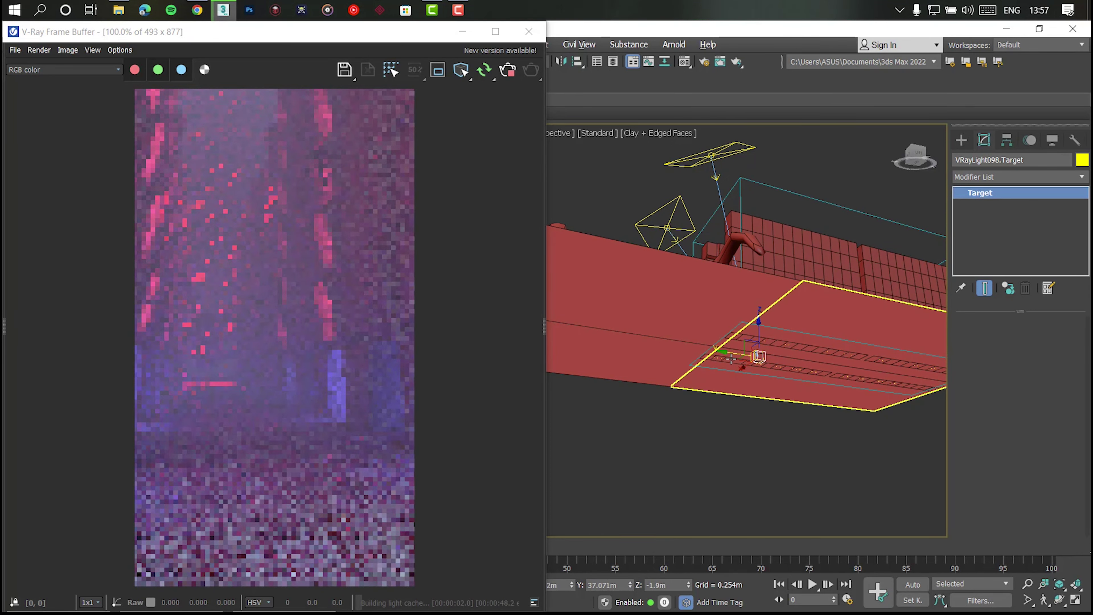
middle_click_drag(721, 366, 759, 419, "alt")
left_click(839, 523)
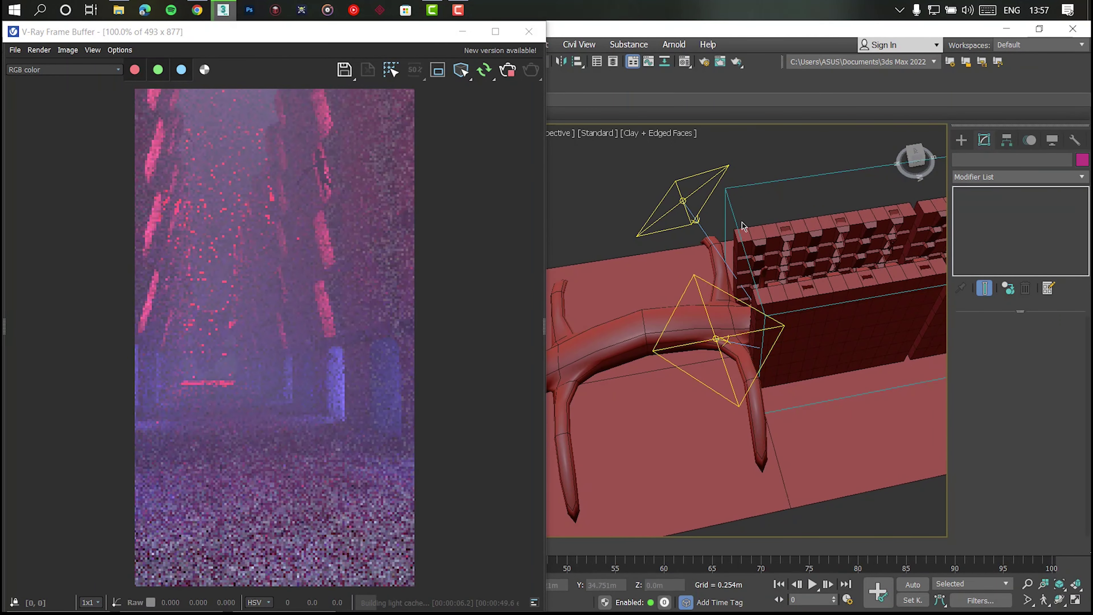
Maximize the V-Ray frame buffer, let the foggy render refine, then stop and minimize it
left_click(495, 41)
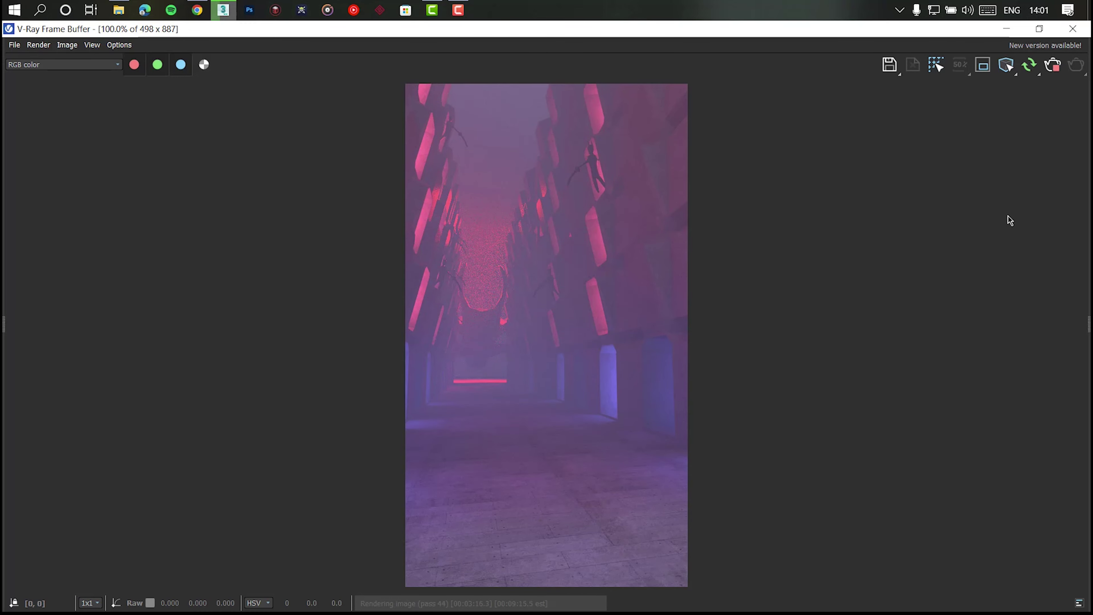
left_click(1053, 66)
left_click(1006, 28)
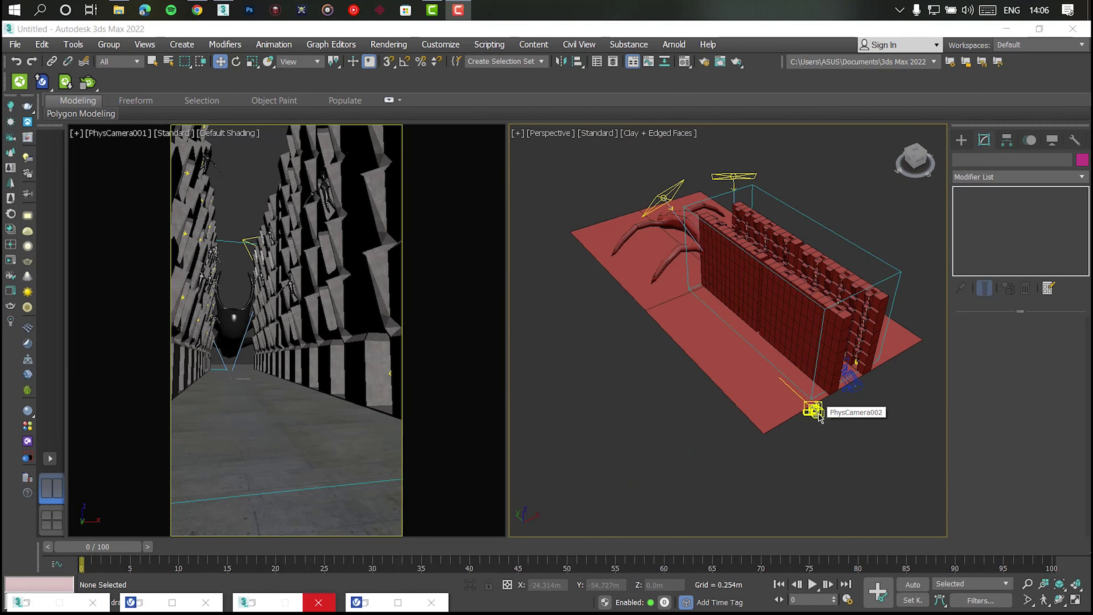
Create a 1.2m sphere in the perspective view
left_click(818, 415)
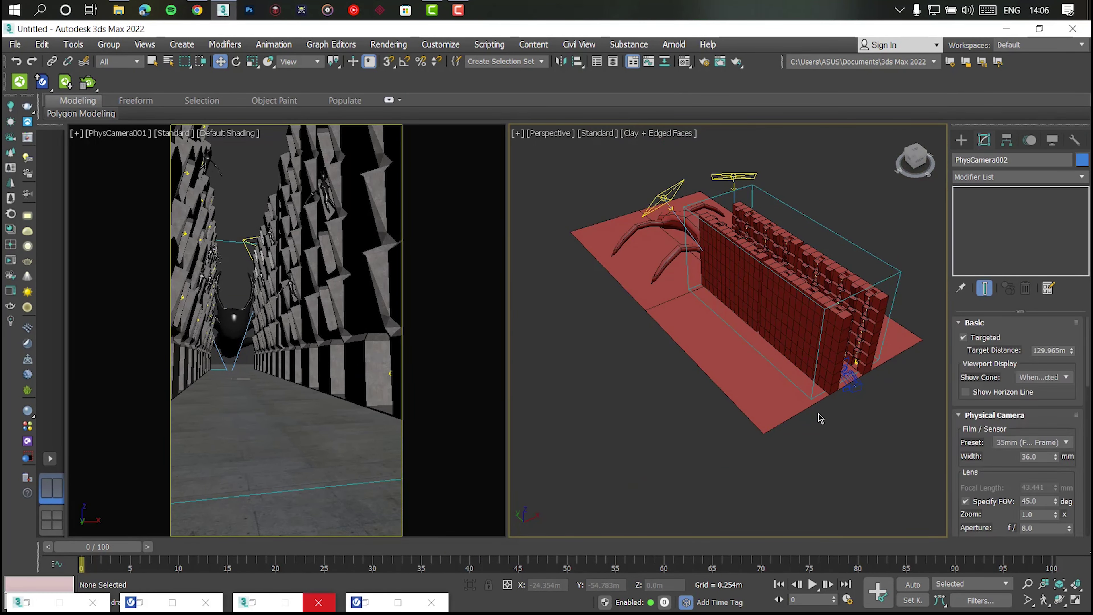
key("z")
key("ctrl+d")
left_click(961, 140)
left_click(985, 247)
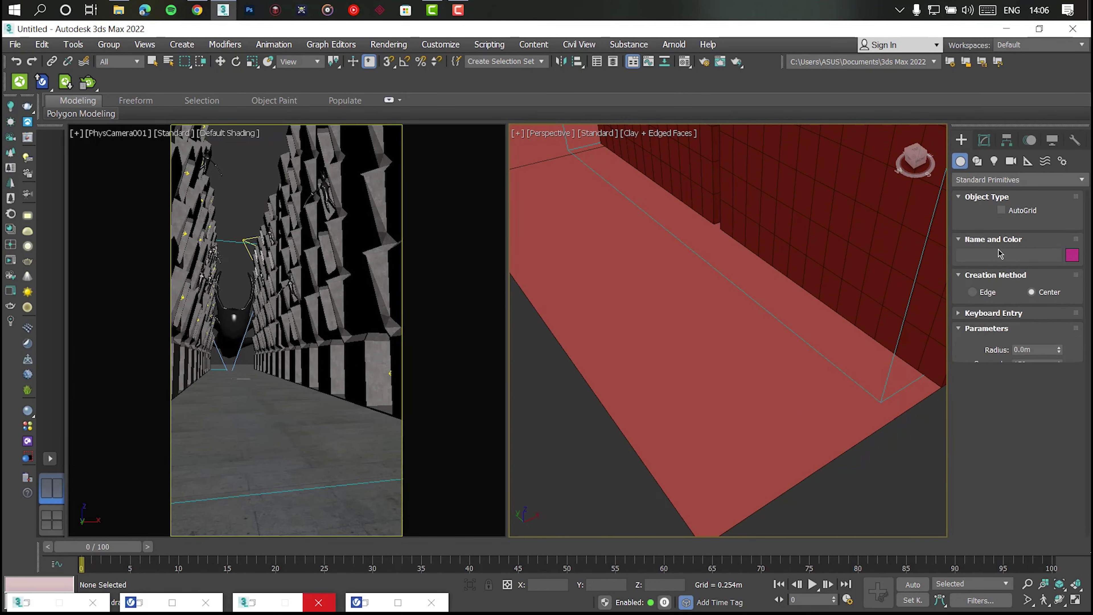
left_click_drag(759, 408, 763, 402)
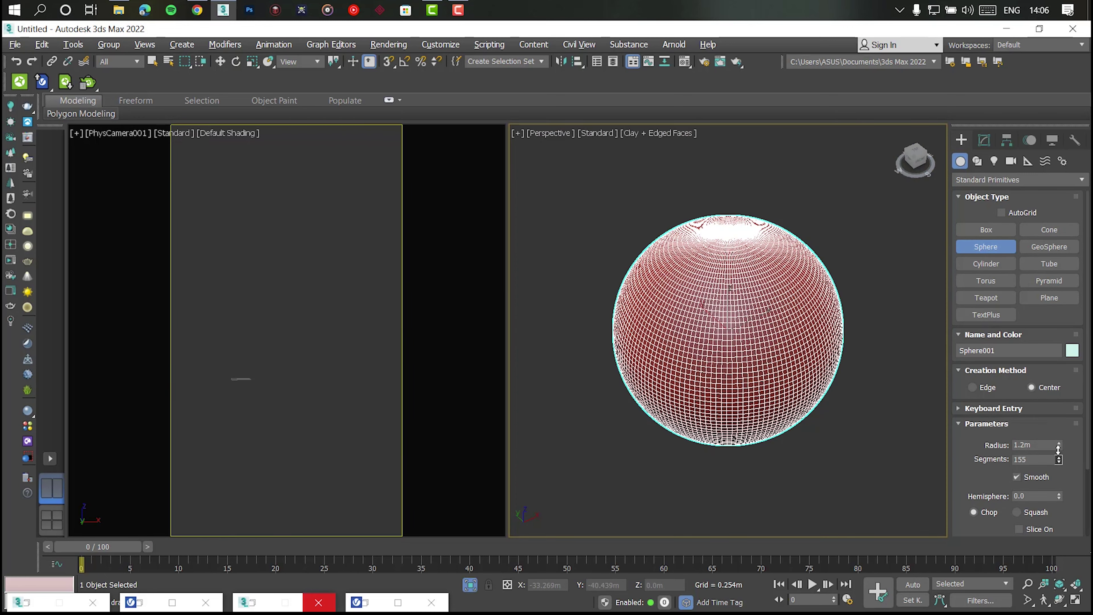
Add a Noise modifier with strengths X 2.0m, Y 5.0m, Z 10.0m
left_click(984, 140)
left_click(981, 177)
scroll(1003, 387, "down", 10)
left_click(990, 387)
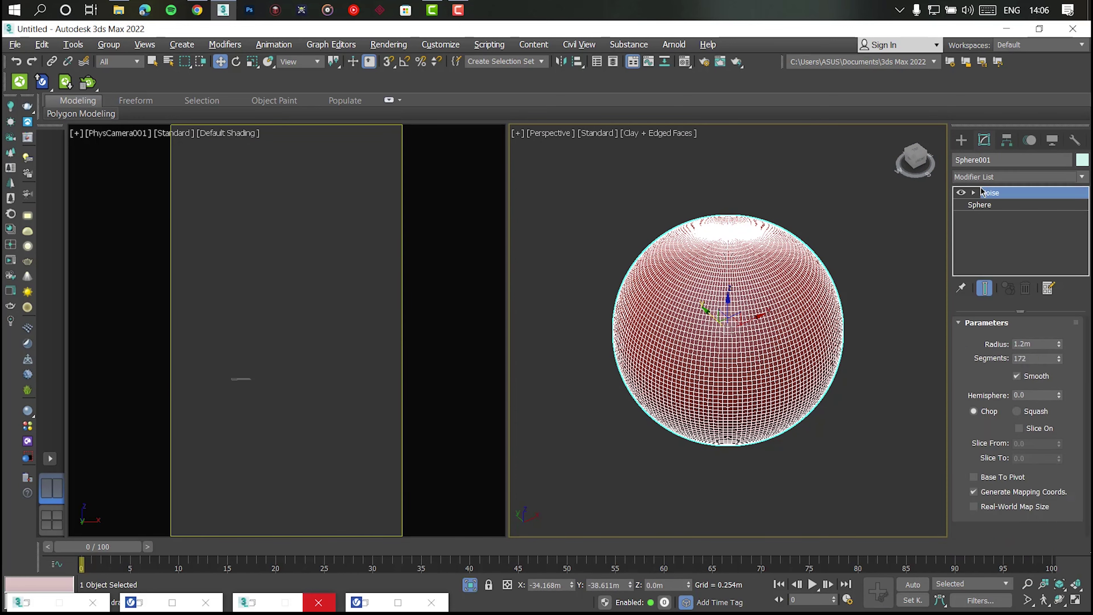
left_click_drag(1044, 450, 1045, 431)
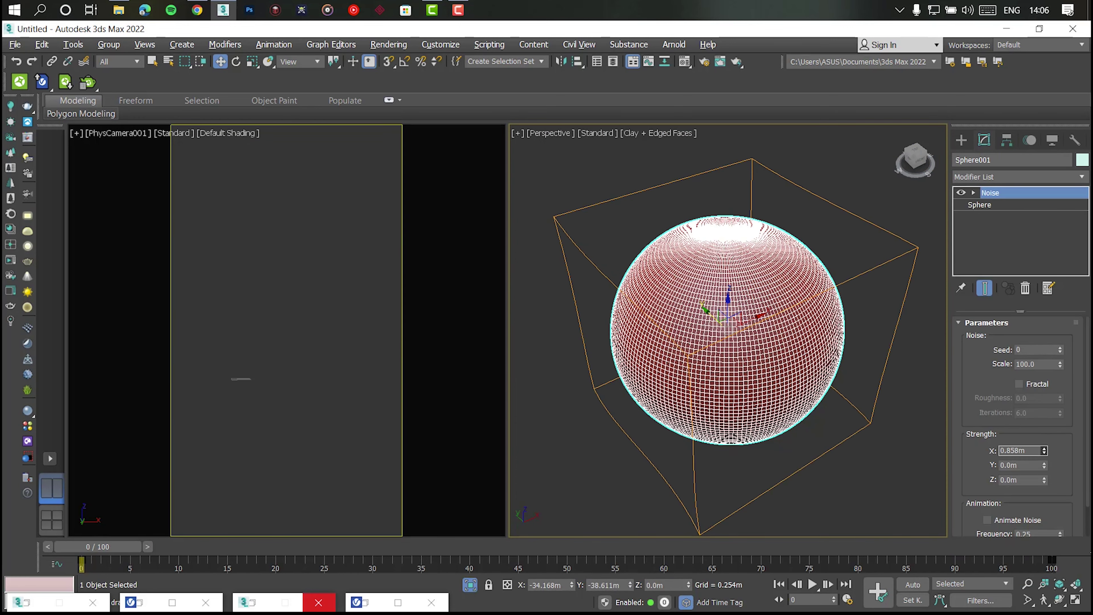
double_click(1012, 450)
type("2")
key("Tab")
type("5")
key("Return")
key("Tab")
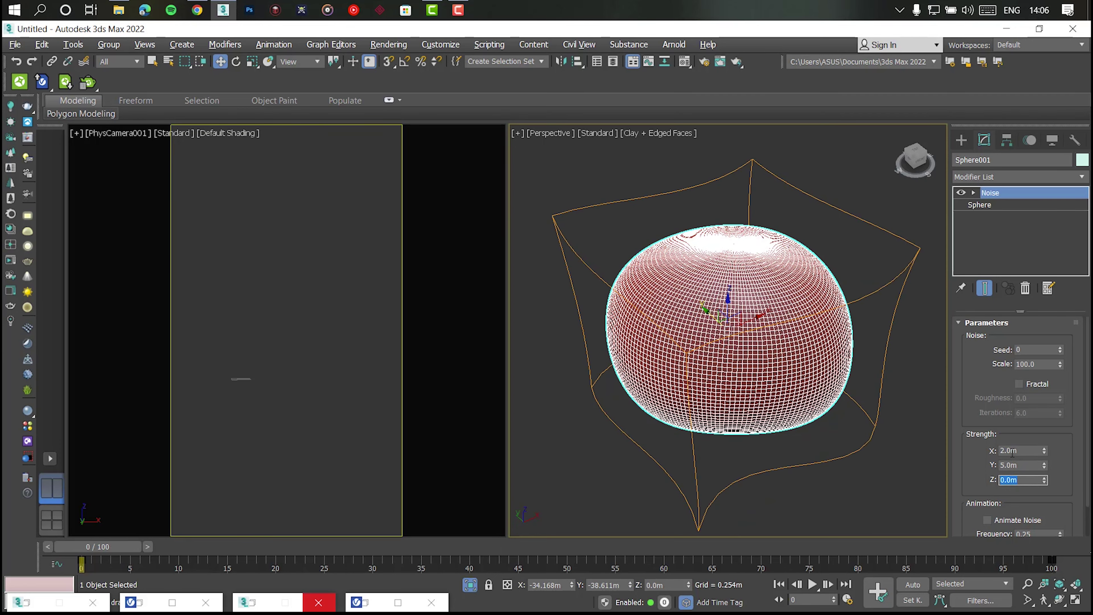
type("10")
key("Return")
Change the noise strengths to Z 20.0m, Y 10.0m and X 5.0m
middle_click_drag(627, 424, 1049, 491, "alt")
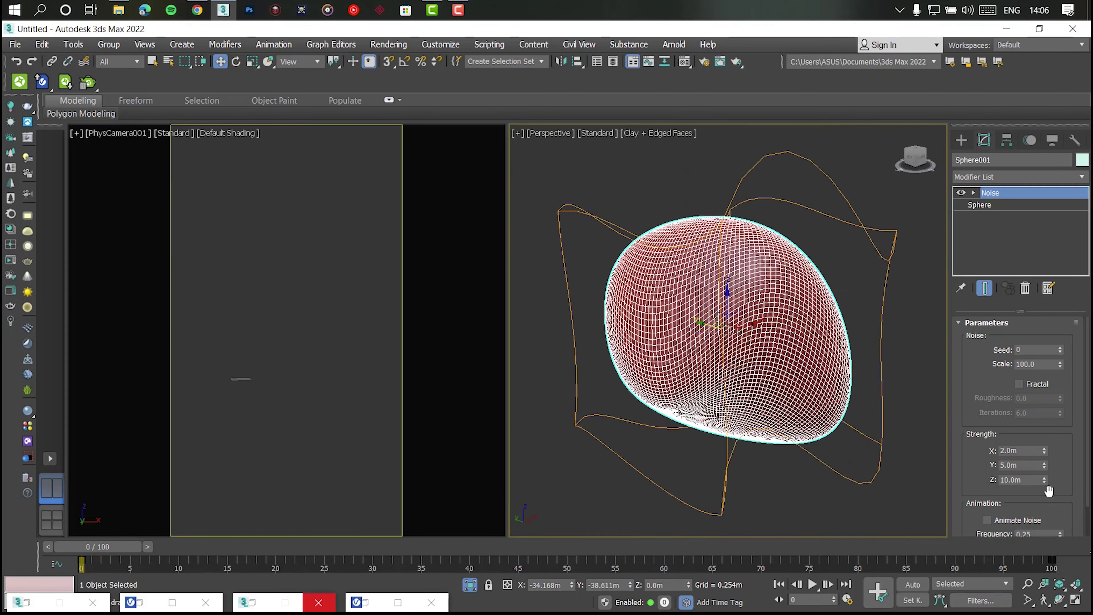
double_click(1018, 480)
type("20")
key("Return")
key("shift+Tab")
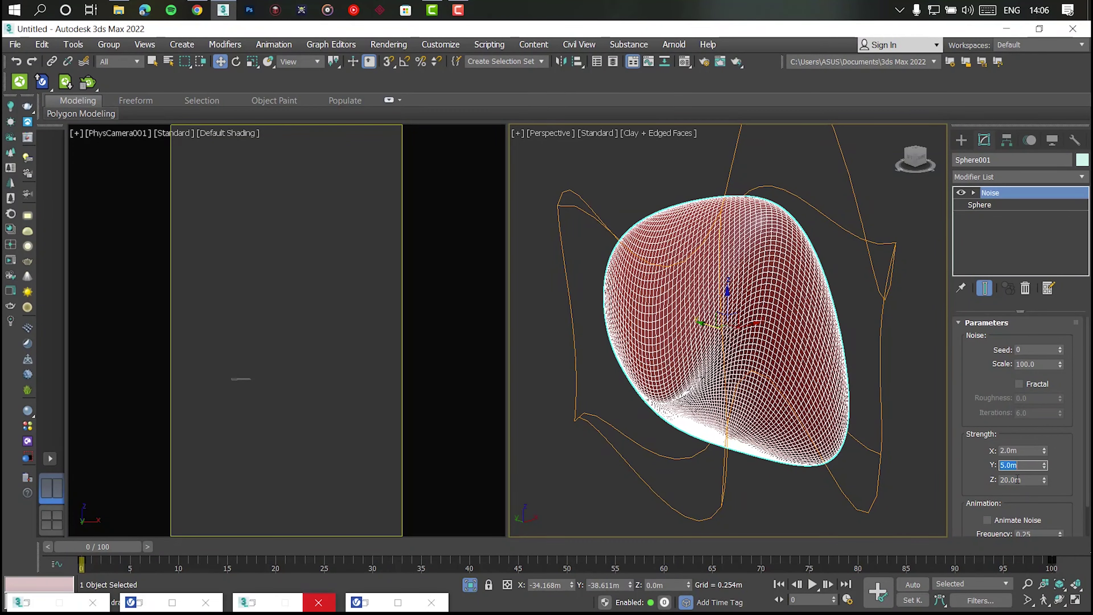
key("Return")
key("shift+Tab")
type("5")
key("Return")
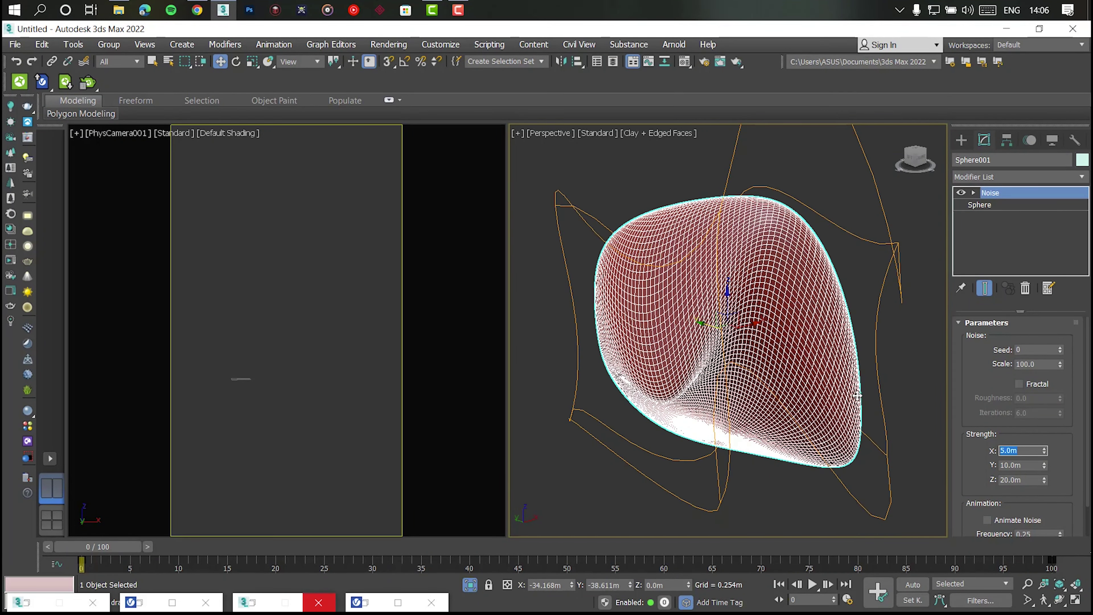
Adjust the noise strengths to X 13.75m and Y 3.8m, then undo twice
mouse_move(1044, 451)
left_mouse_down()
mouse_move(1044, 431)
mouse_move(1044, 504)
left_mouse_up()
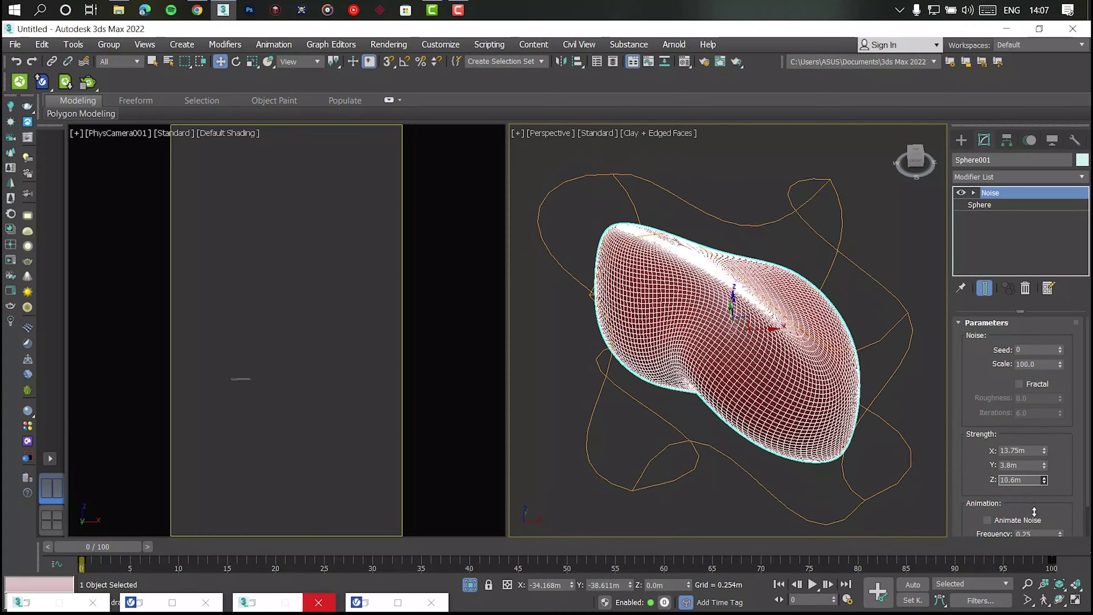
key("ctrl+z")
key("ctrl+z")
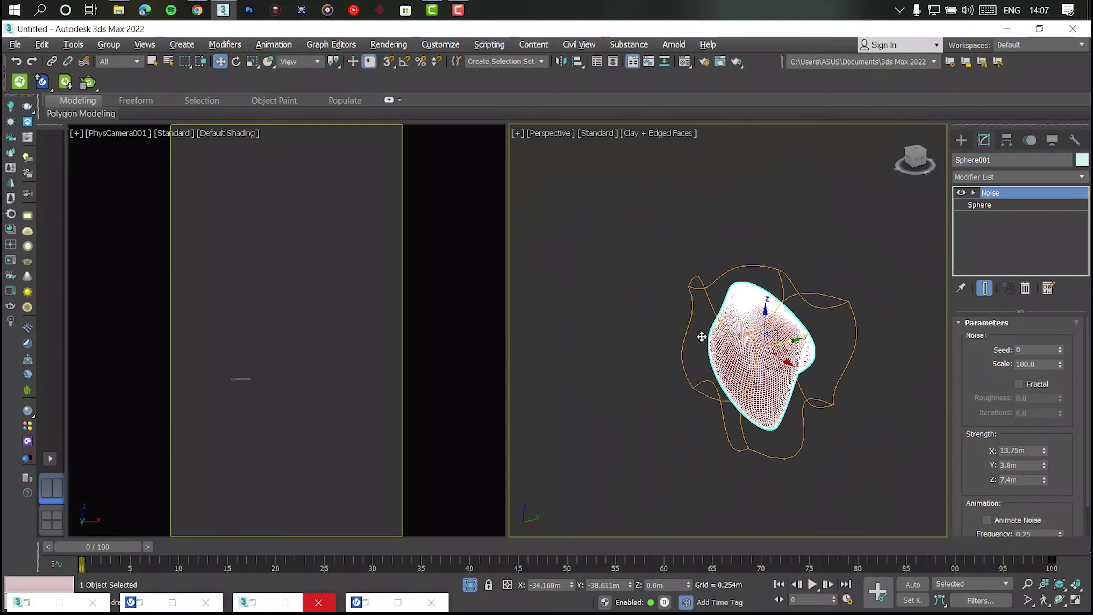
key("ctrl+z")
key("ctrl+z")
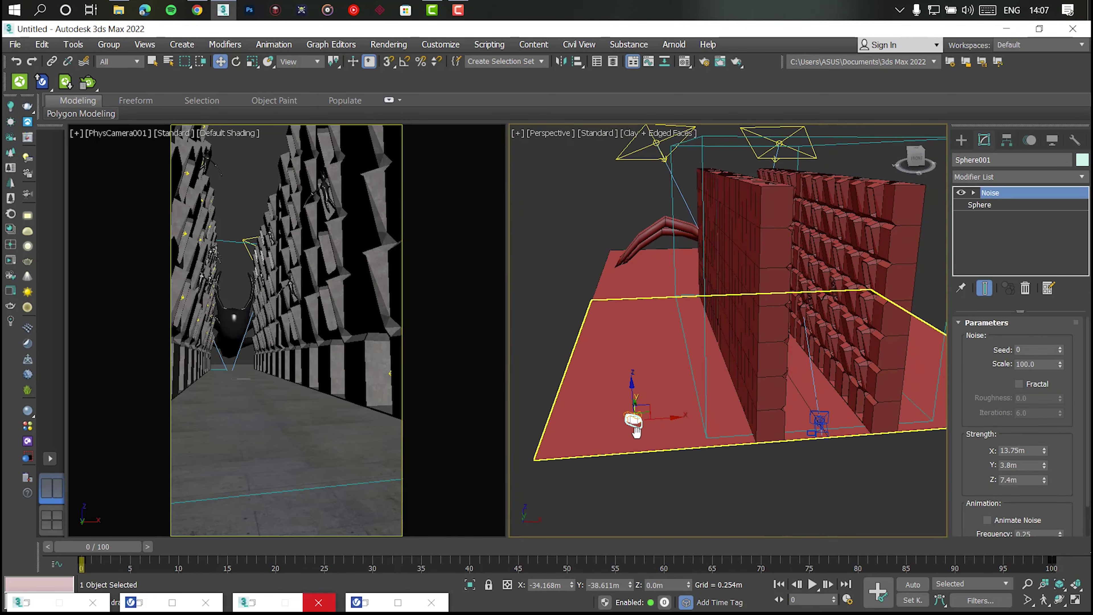
With snapping on, draw a new plane down the corridor floor
left_click_drag(636, 430, 917, 396)
mouse_move(917, 395)
middle_mouse_down("alt")
mouse_move(694, 402)
mouse_move(742, 223)
mouse_move(707, 366)
middle_mouse_up("alt")
scroll(707, 366, "down", 3)
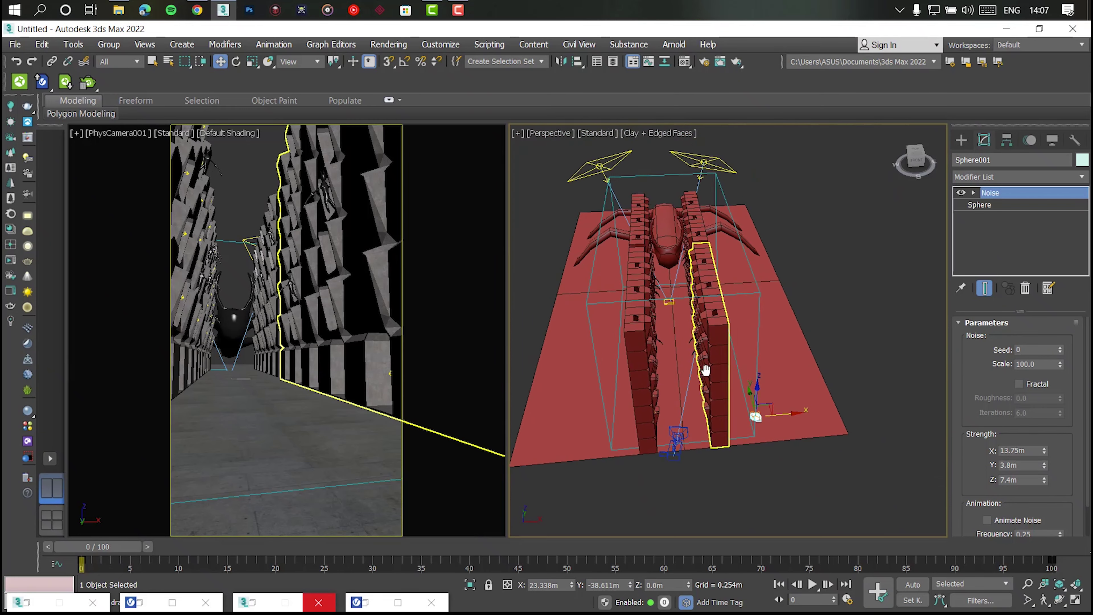
scroll(706, 450, "up", 5)
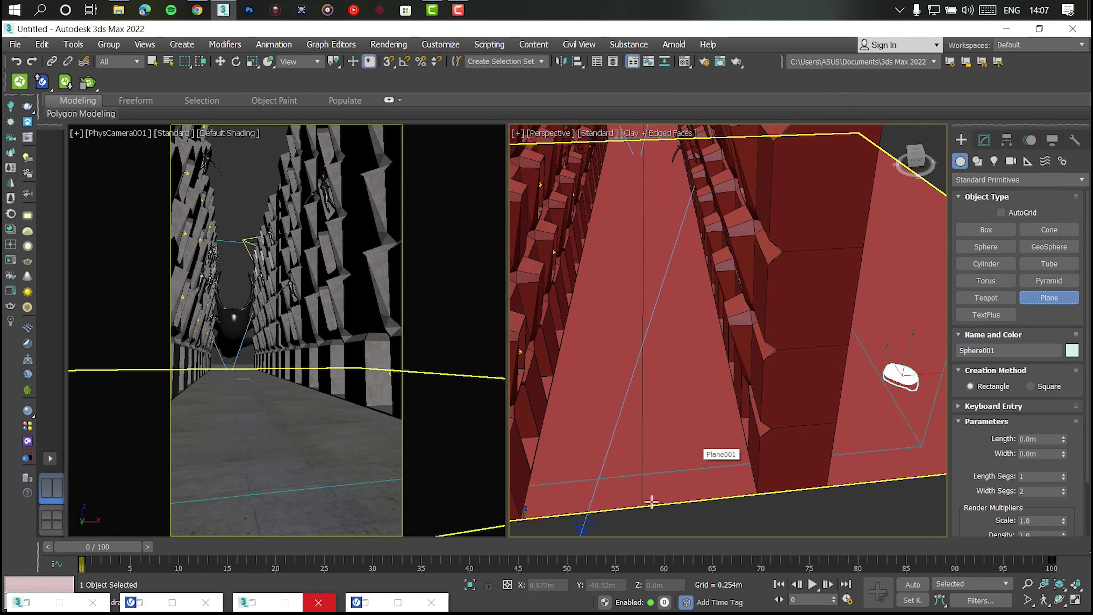
key("s")
left_click_drag(653, 501, 690, 379)
scroll(676, 197, "down", 5)
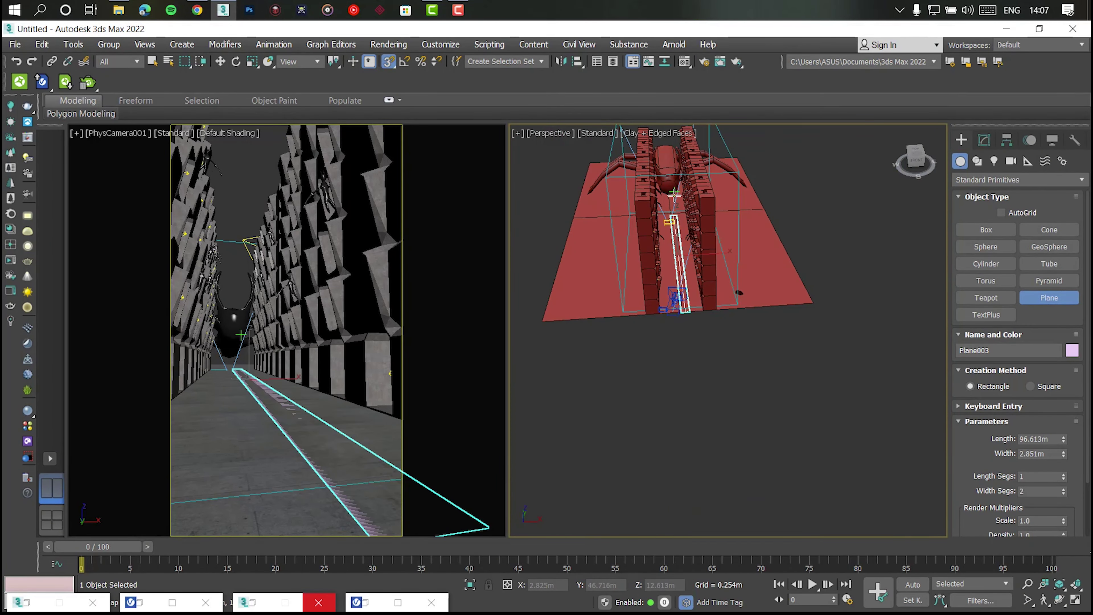
scroll(681, 348, "up", 5)
scroll(686, 500, "up", 3)
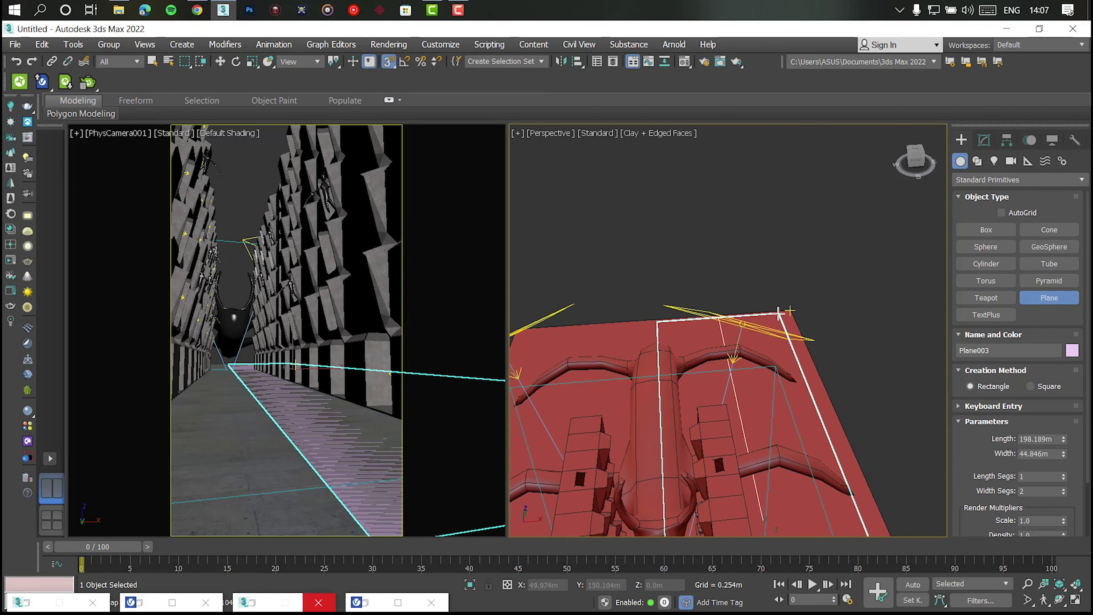
key("w")
Narrow the new plane's width to 6
middle_click_drag(889, 425, 832, 204)
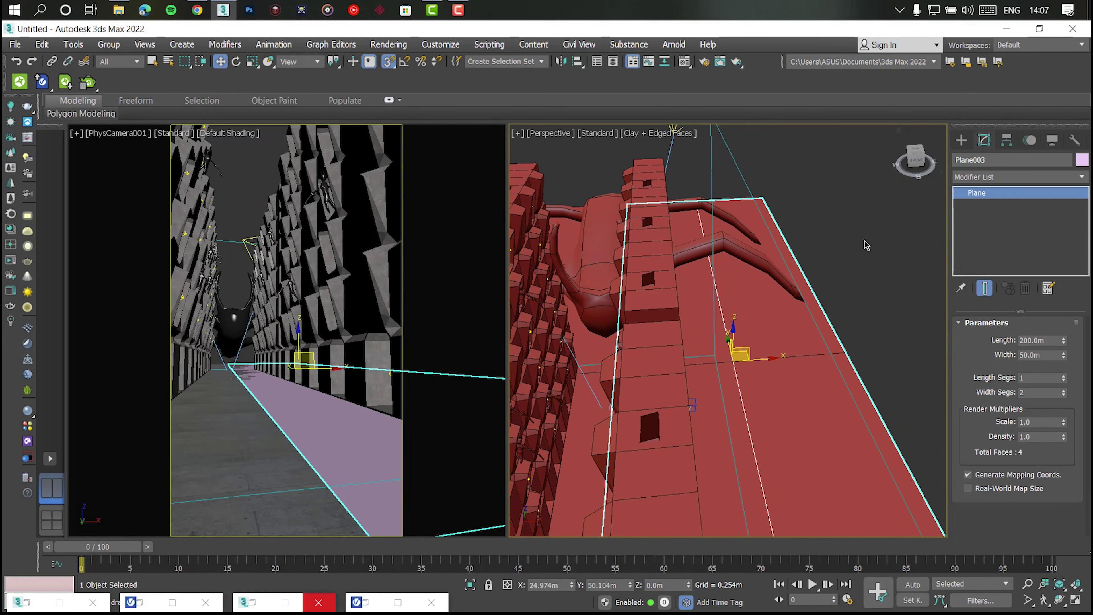
middle_click_drag(866, 242, 833, 276, "alt")
left_click_drag(1063, 356, 1059, 351)
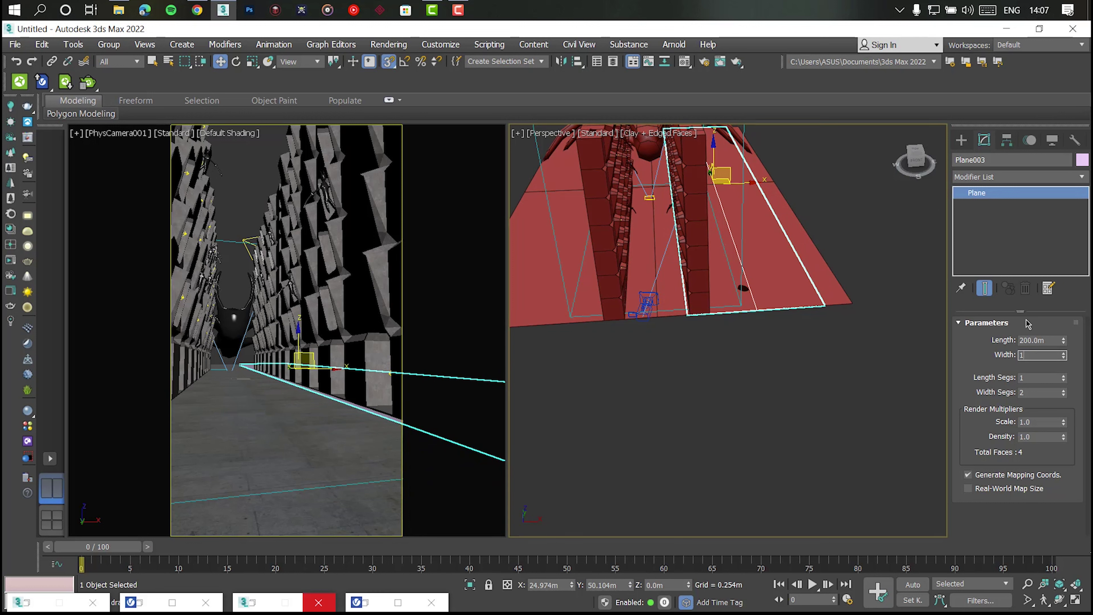
type("6")
key("Return")
key("Return")
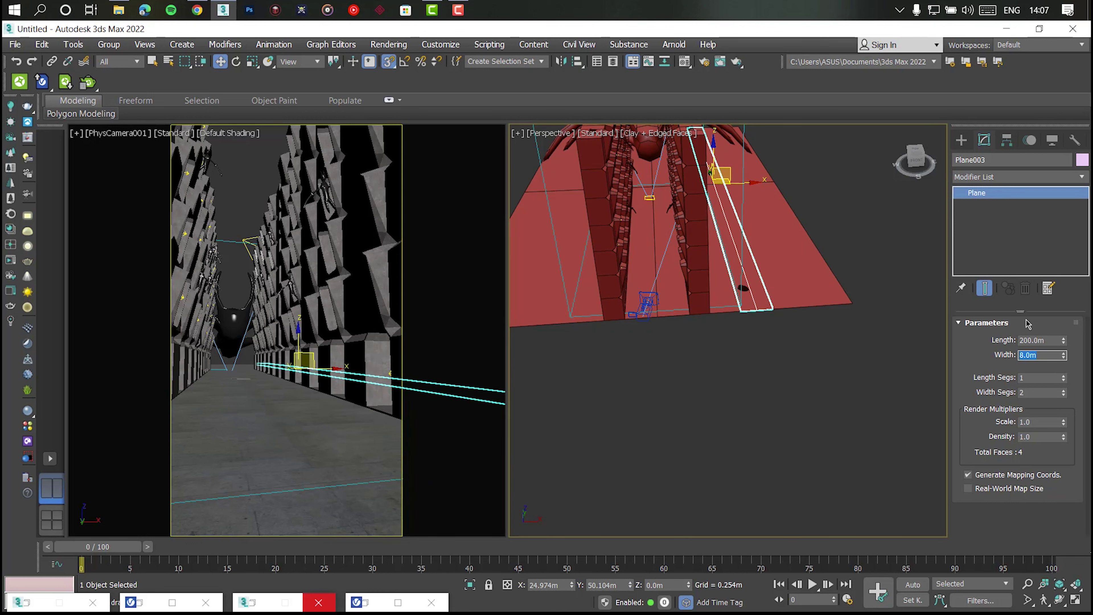
scroll(761, 305, "up", 3)
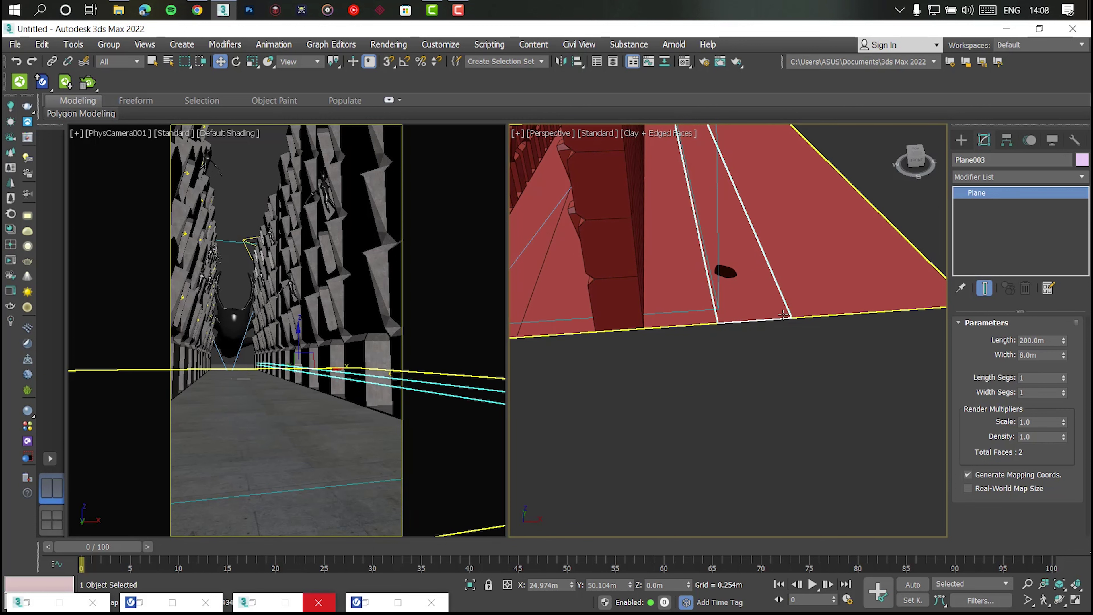
scroll(783, 315, "up", 2)
scroll(794, 324, "down", 2)
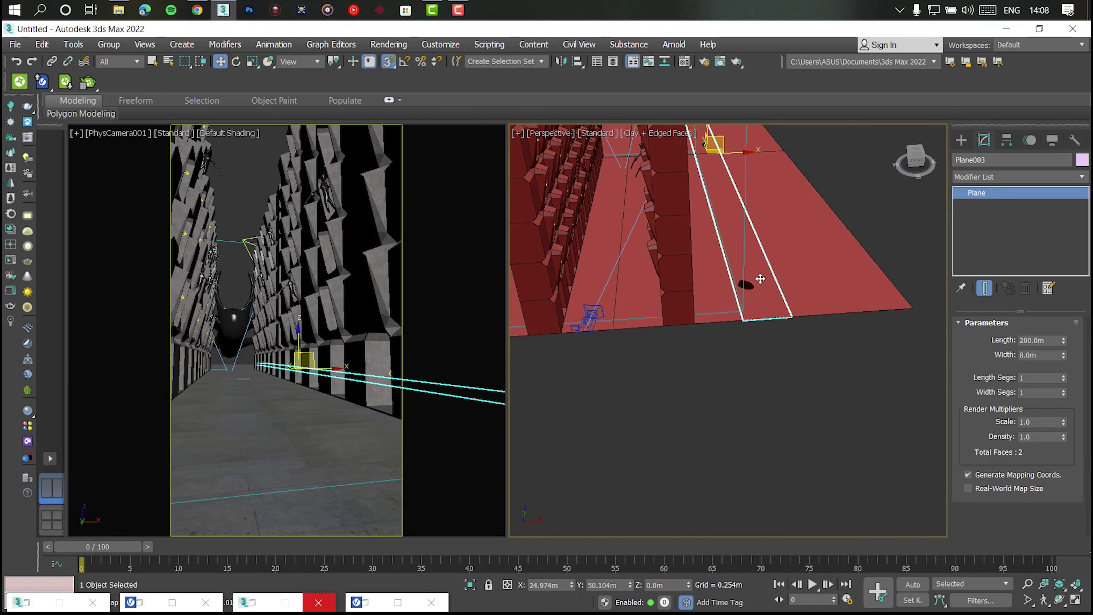
Snap the plane against the base of the corridor wall
key("s")
left_click_drag(740, 164, 673, 165)
scroll(723, 280, "up", 3)
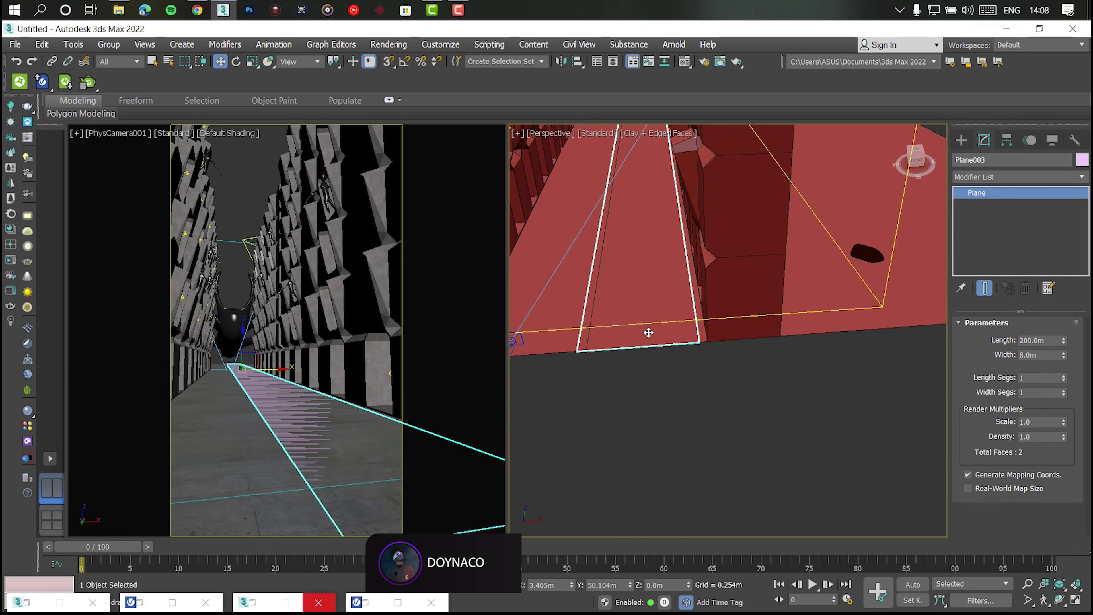
scroll(766, 353, "up", 2)
right_click(760, 360)
left_click(781, 359)
key("s")
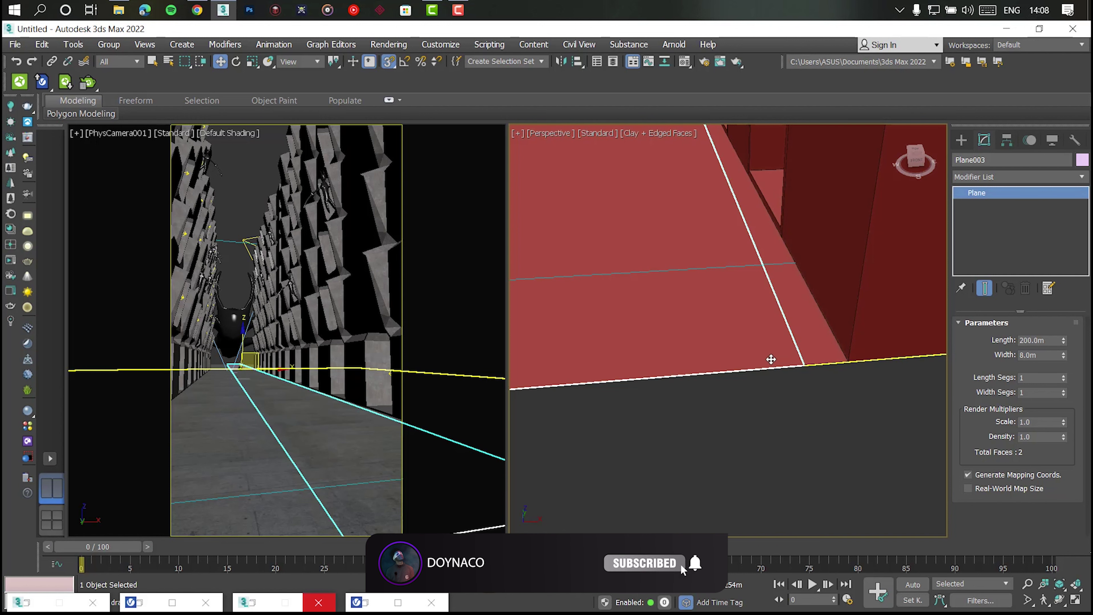
left_click_drag(781, 359, 732, 366)
Set the floor strip's width to 4m
scroll(731, 366, "down", 4)
scroll(735, 378, "up", 2)
middle_click_drag(735, 378, 779, 426)
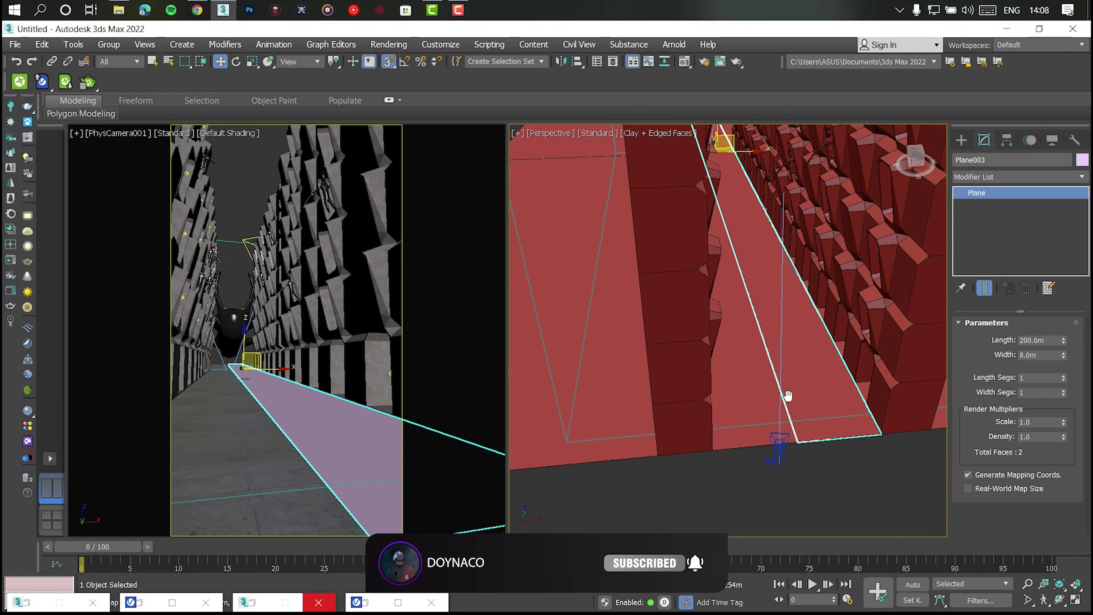
scroll(779, 426, "up", 2)
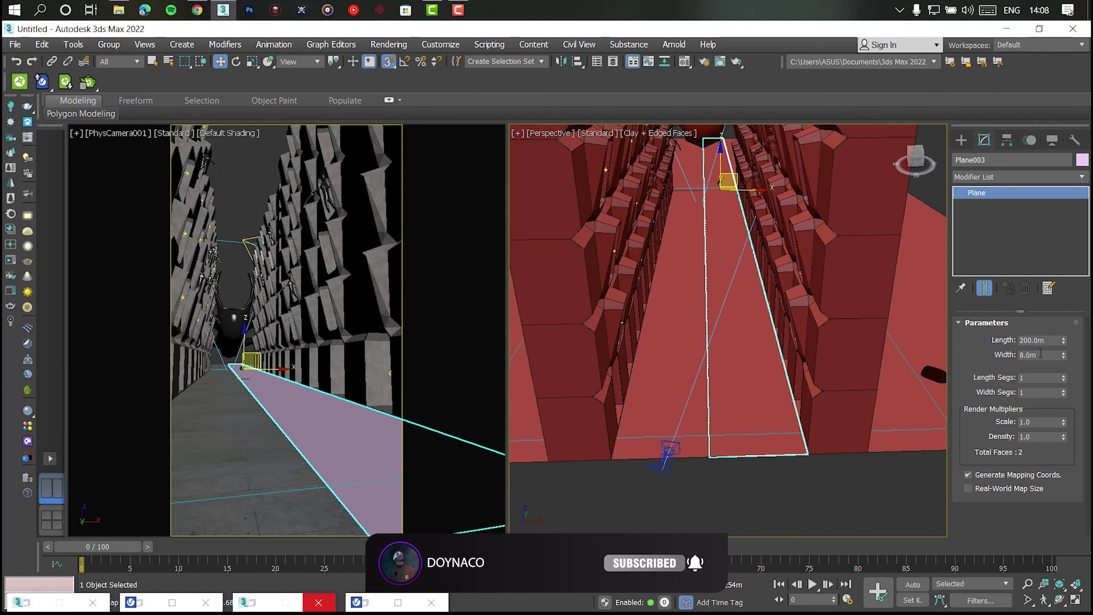
double_click(1041, 355)
type("4")
key("Return")
Shift-drag the strip to add an instanced copy, Plane004, alongside it
left_click_drag(788, 451, 749, 451, "shift")
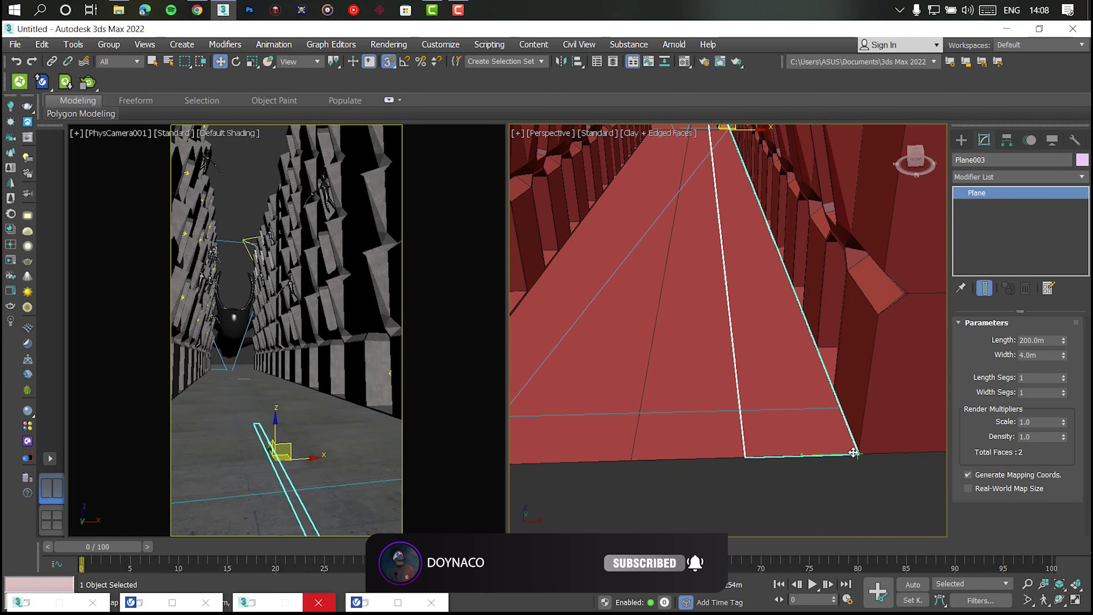
middle_click_drag(749, 451, 687, 427)
left_click_drag(687, 428, 802, 474, "shift")
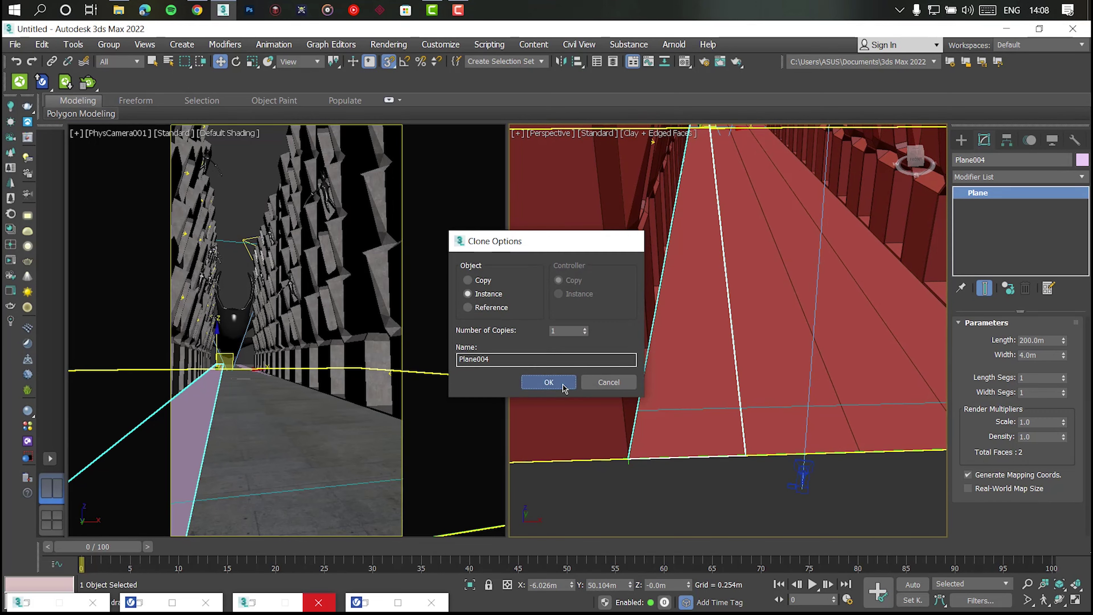
left_click(548, 382)
scroll(769, 492, "down", 5)
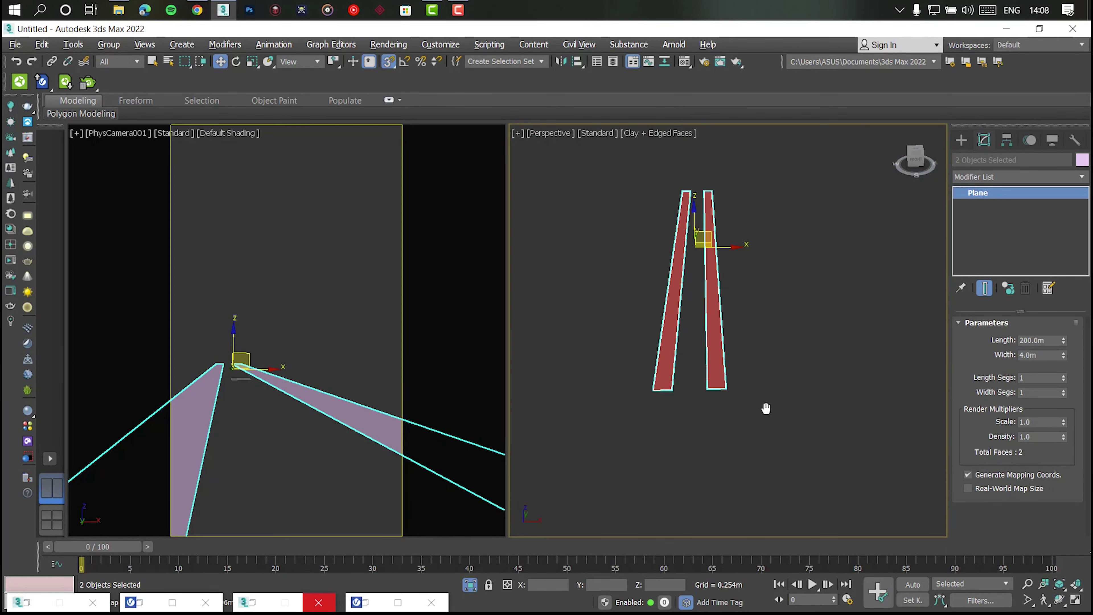
middle_click_drag(765, 409, 834, 353, "alt")
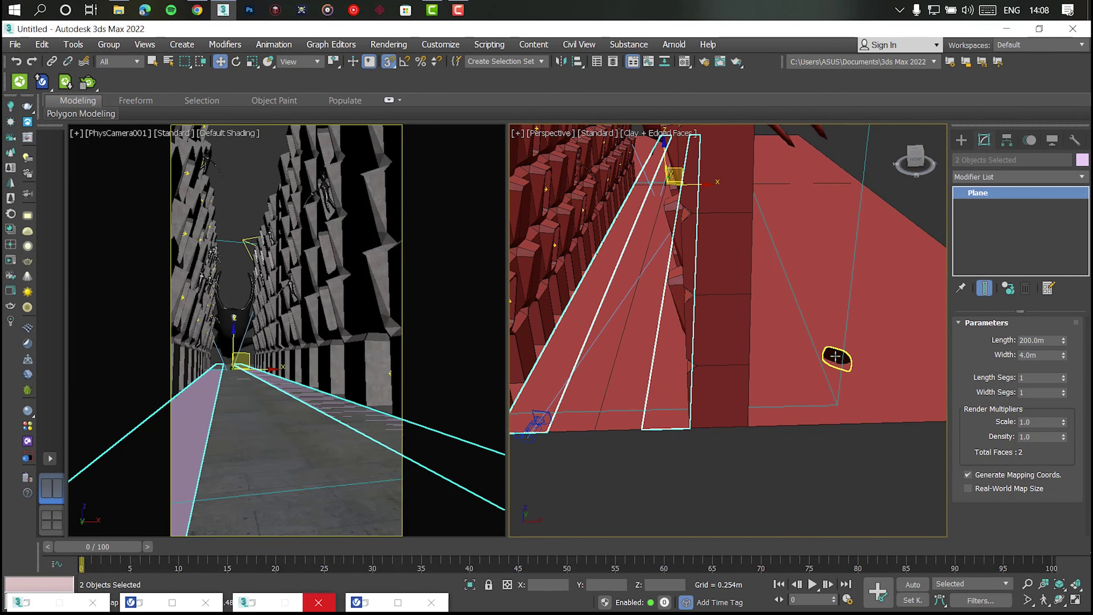
Select both floor strips and isolate them with Alt+Q
left_click(834, 354)
key("r")
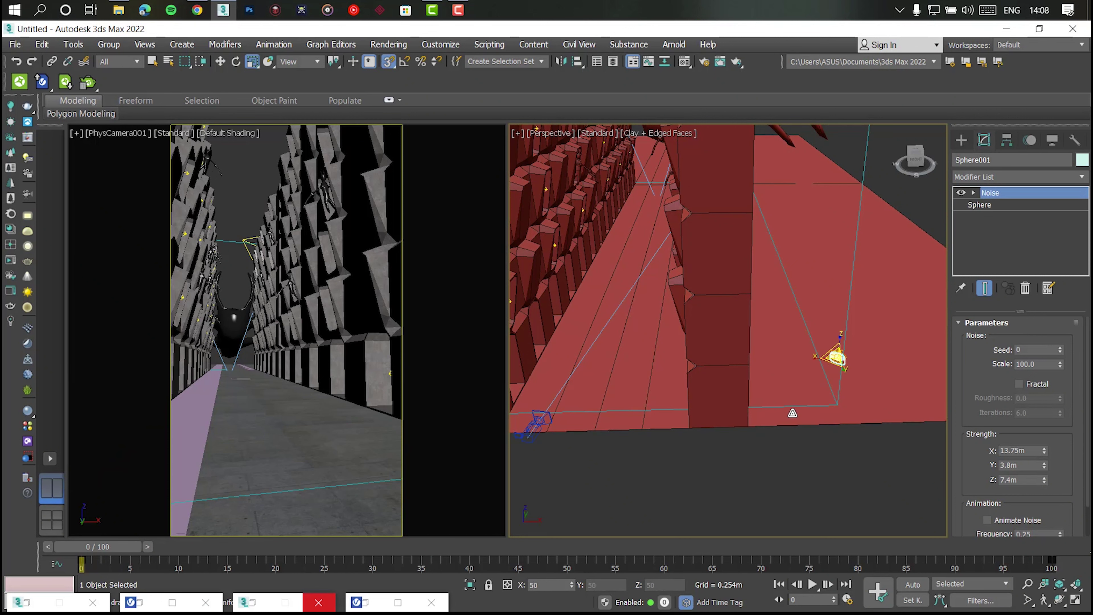
left_click(791, 413)
left_click(635, 406, "ctrl")
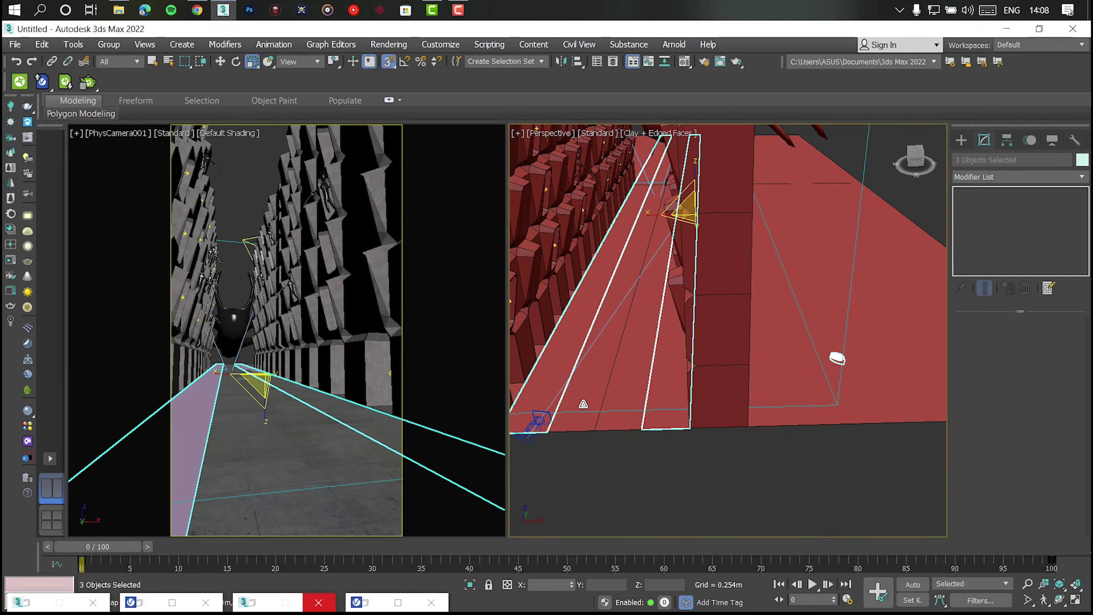
key("alt+q")
left_click(775, 413)
Create a PF Source emitter beside the strips and open its Particle View
left_click(961, 140)
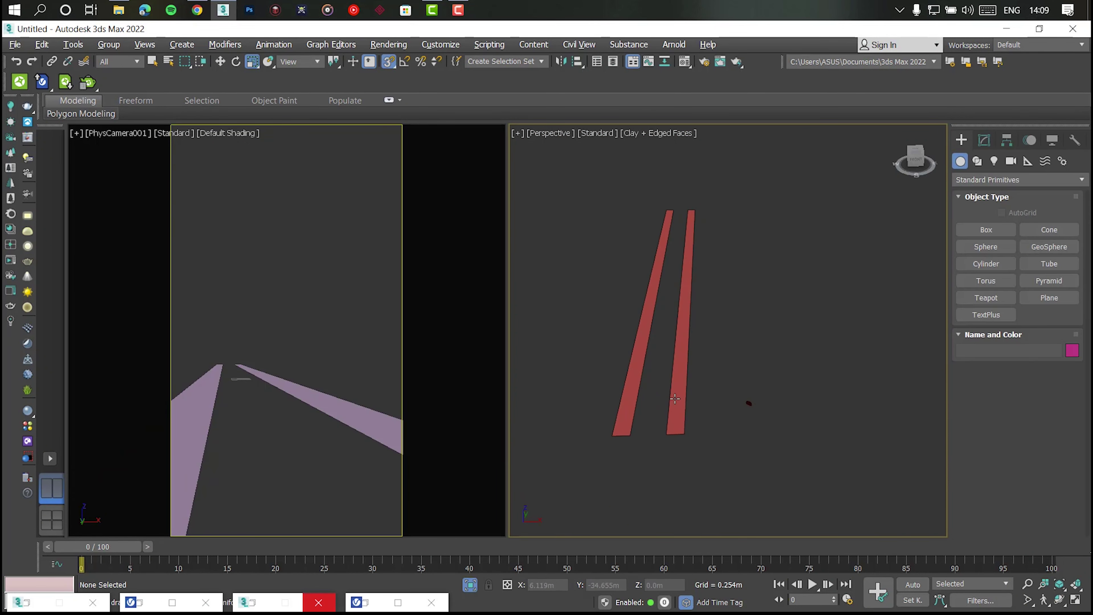
scroll(732, 387, "up", 3)
scroll(676, 366, "up", 3)
left_click(977, 161)
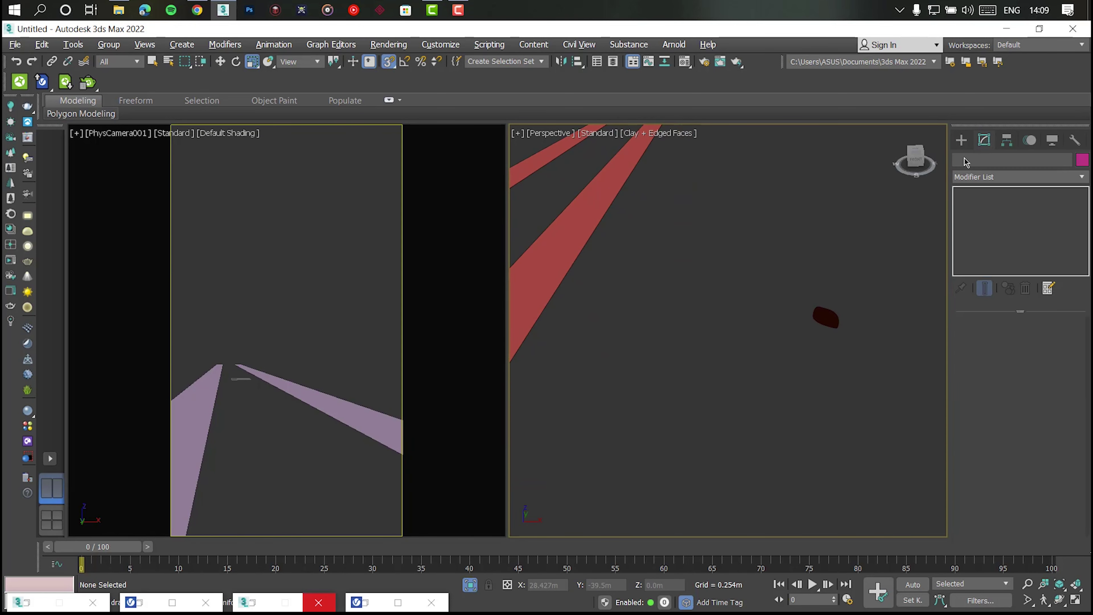
left_click(990, 180)
left_click(983, 231)
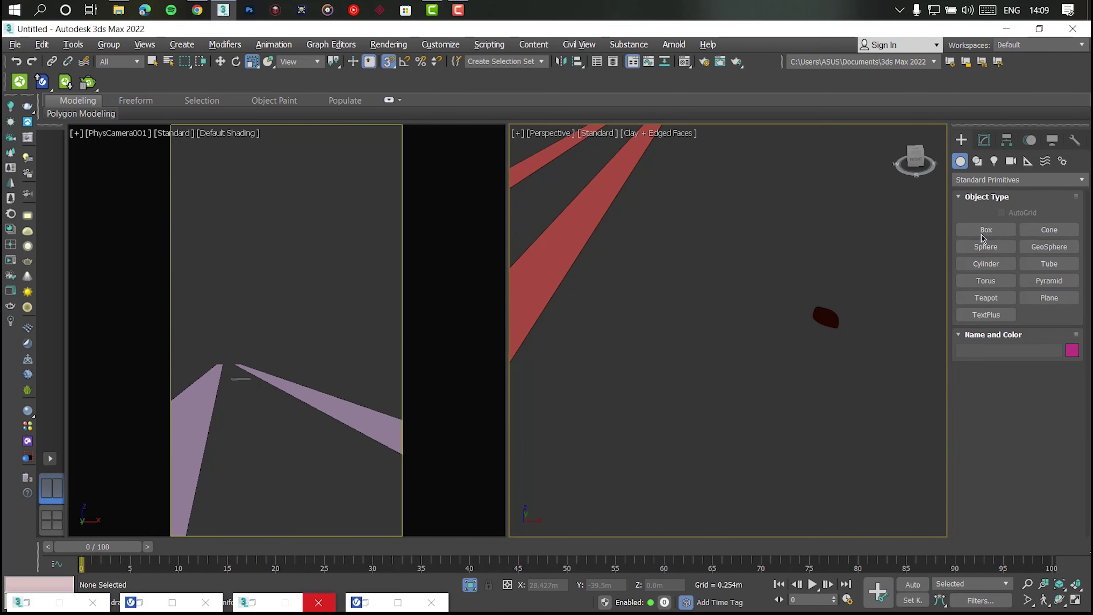
left_click_drag(822, 340, 766, 380)
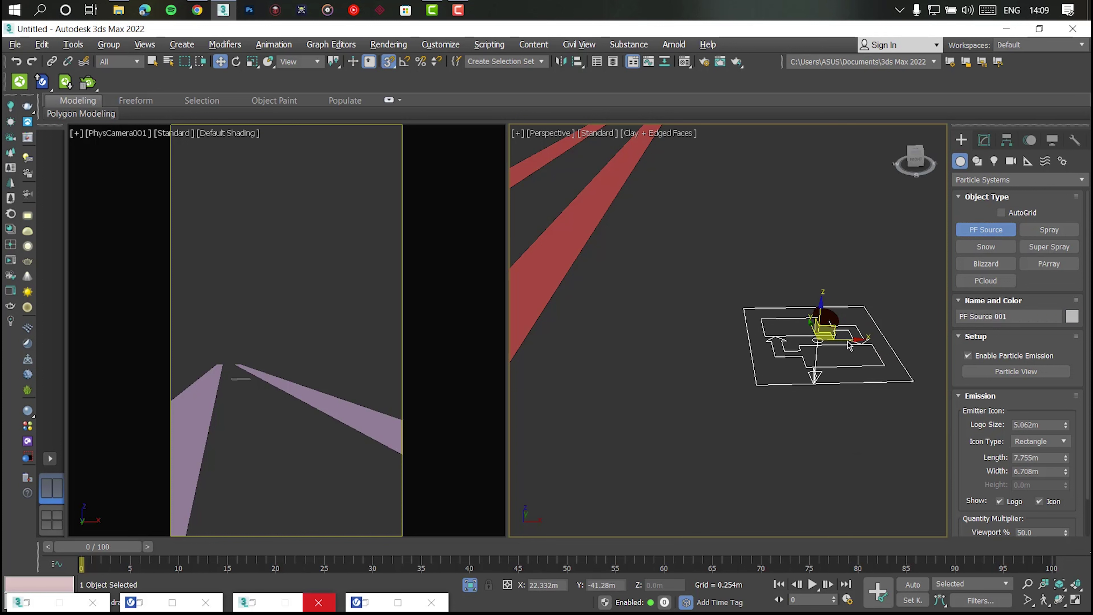
key("w")
left_click_drag(822, 340, 927, 337)
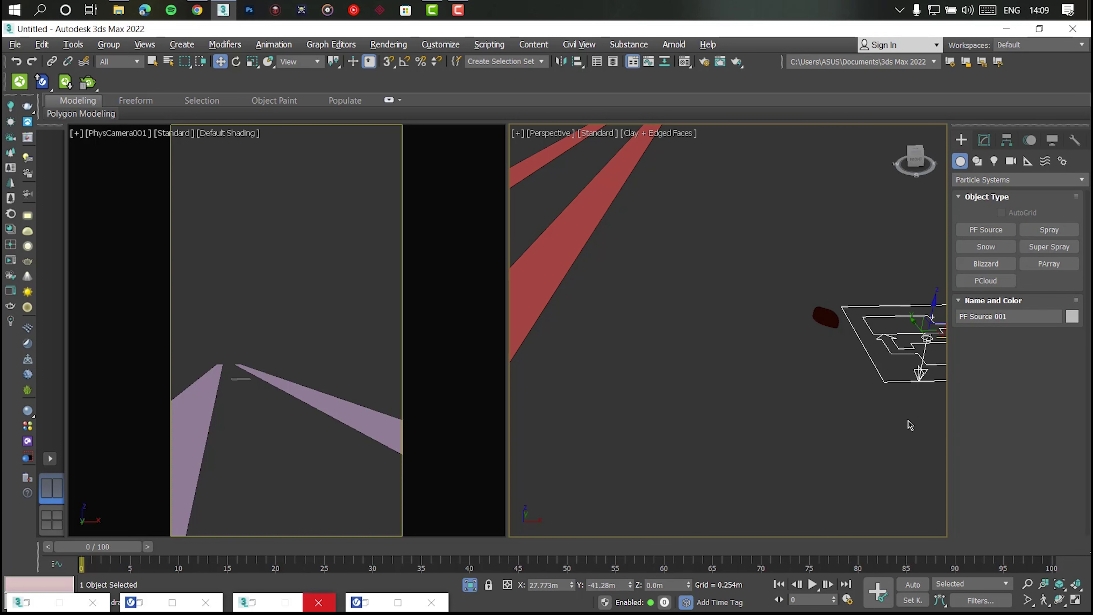
left_click(985, 140)
left_click(1012, 357)
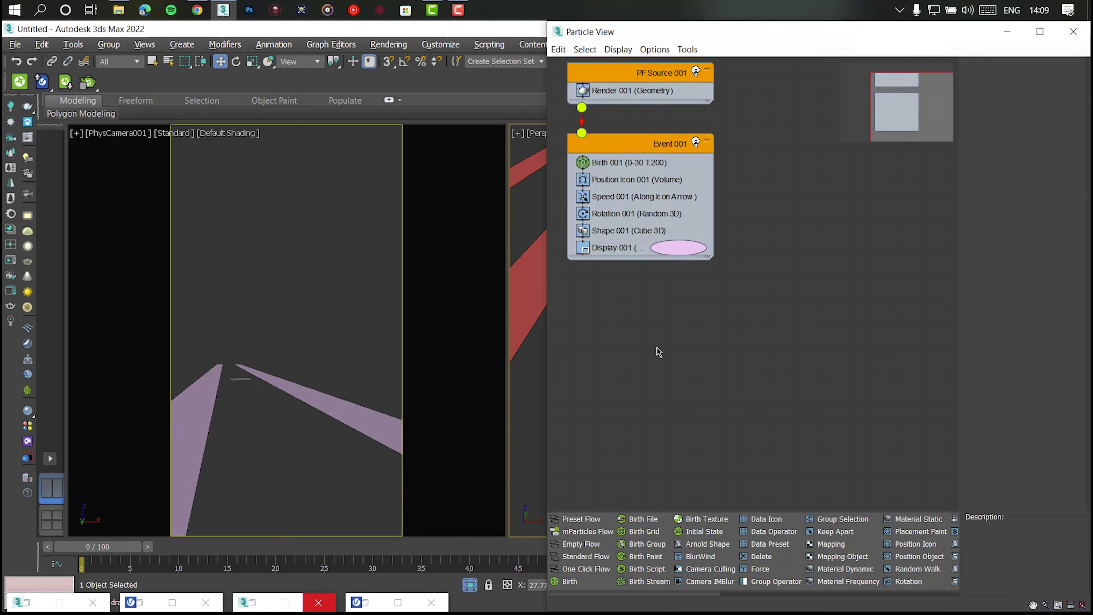
Disable Position Icon, Speed and Shape, add a Scale operator, and emit at frame 0
left_click(615, 179)
left_click(582, 179)
left_click(582, 196)
left_click(582, 230)
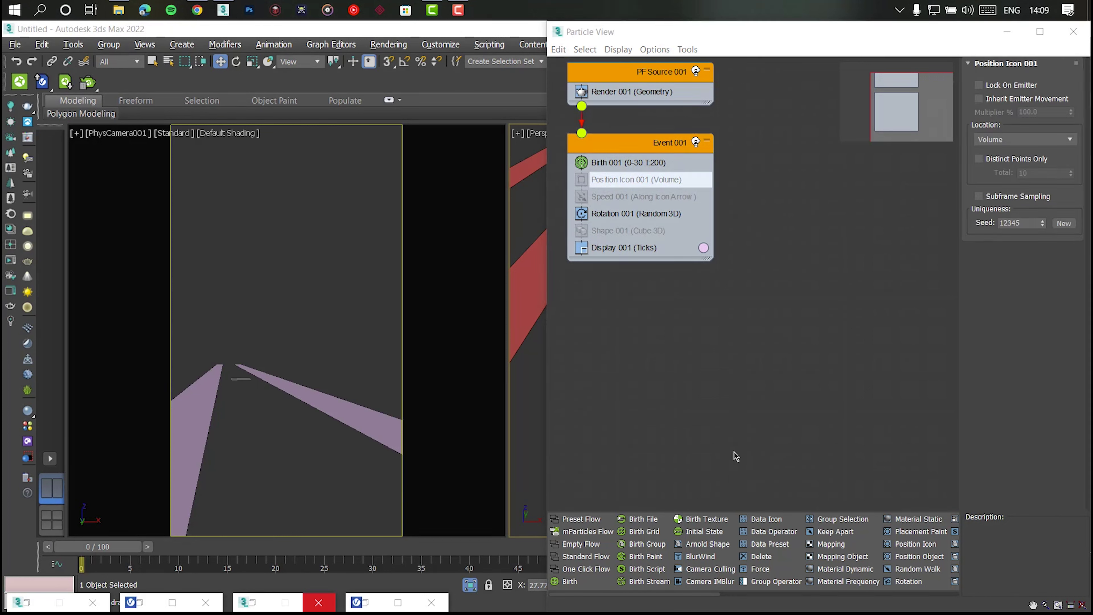
scroll(812, 562, "down", 5)
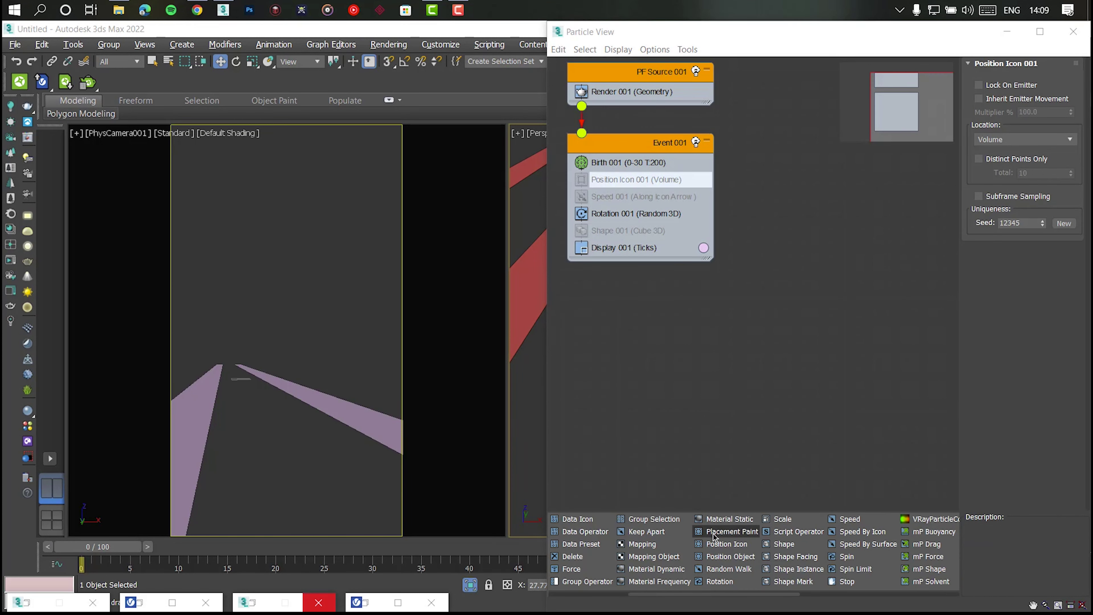
left_click_drag(731, 556, 618, 175)
left_click_drag(782, 519, 628, 224)
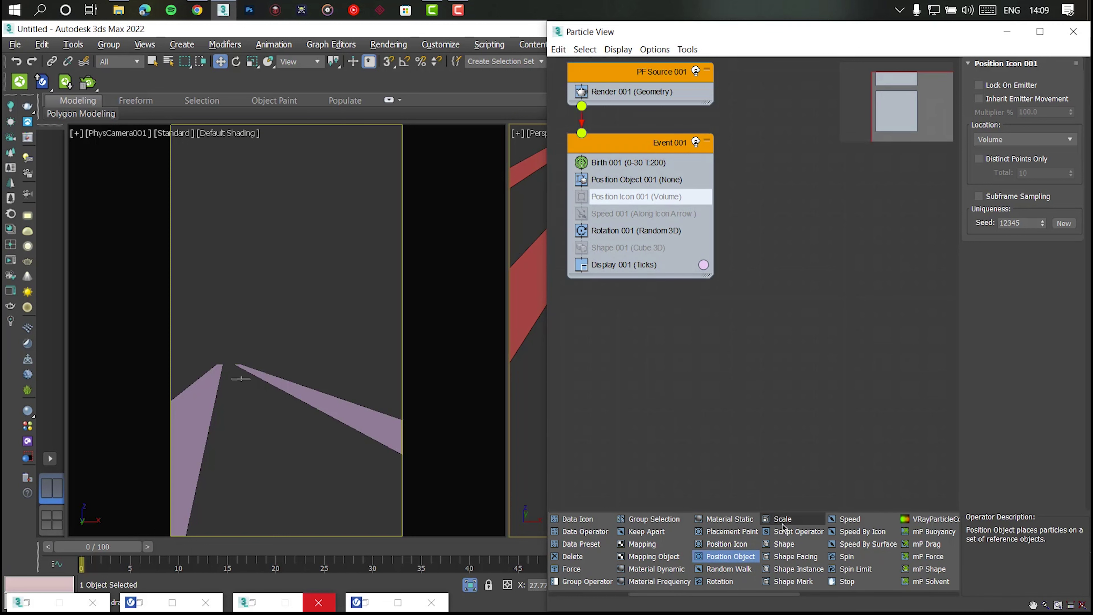
left_click(628, 162)
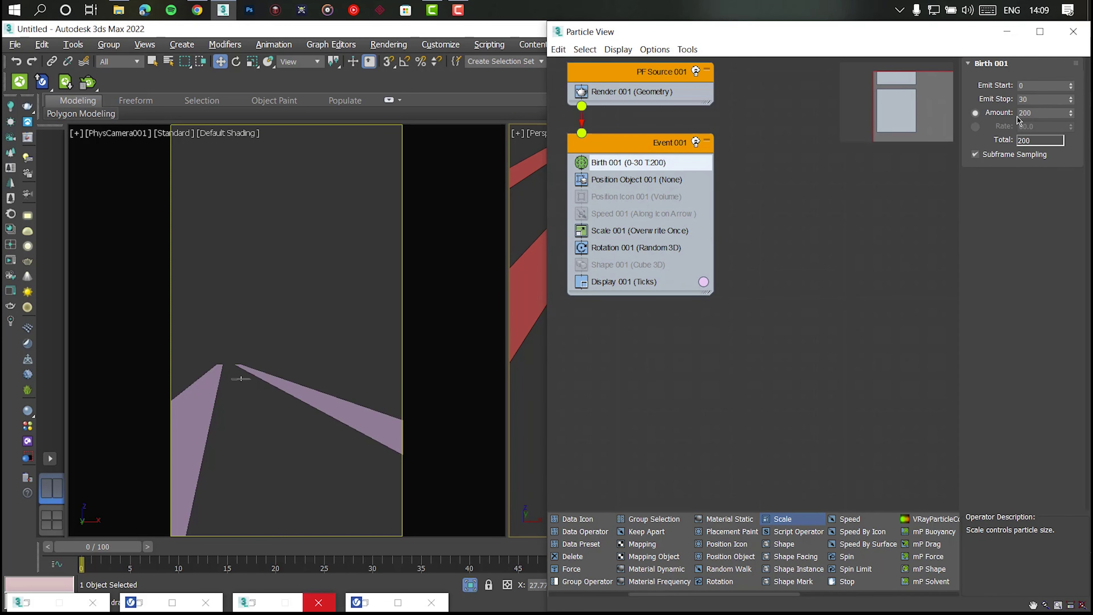
right_click(1070, 99)
left_click(620, 231)
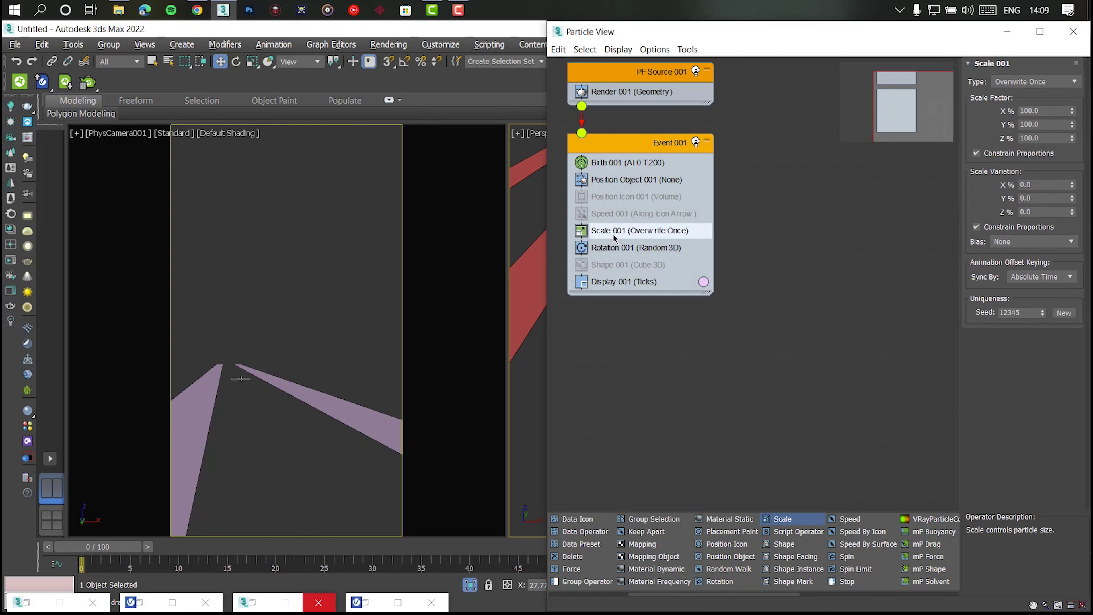
Set the Rotation 001 orientation to Random Horizontal
left_click(636, 247)
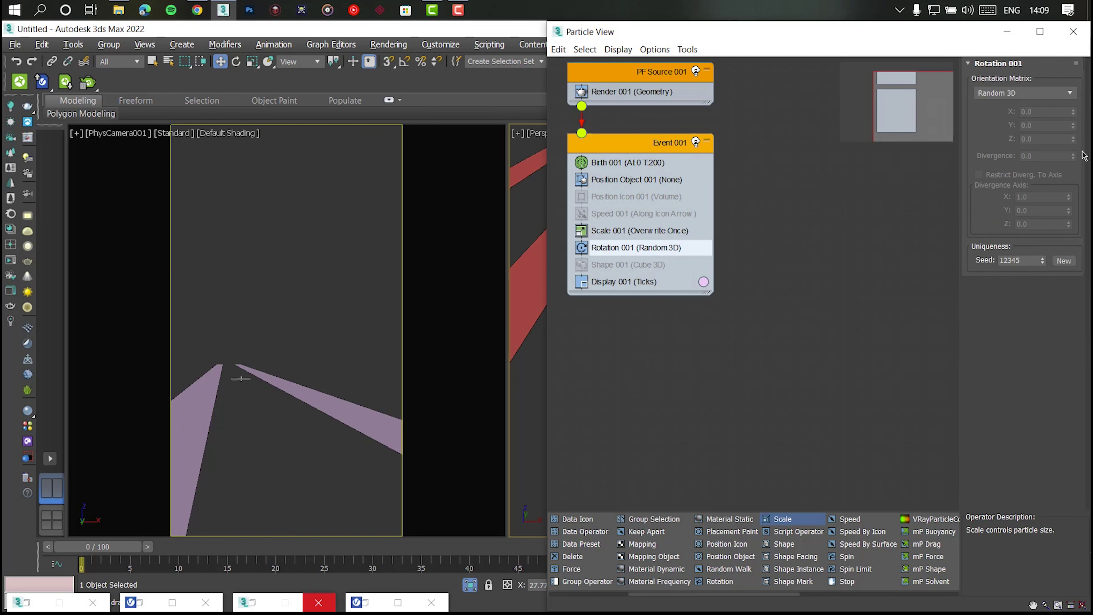
left_click(1020, 92)
left_click(1003, 114)
left_click(628, 162)
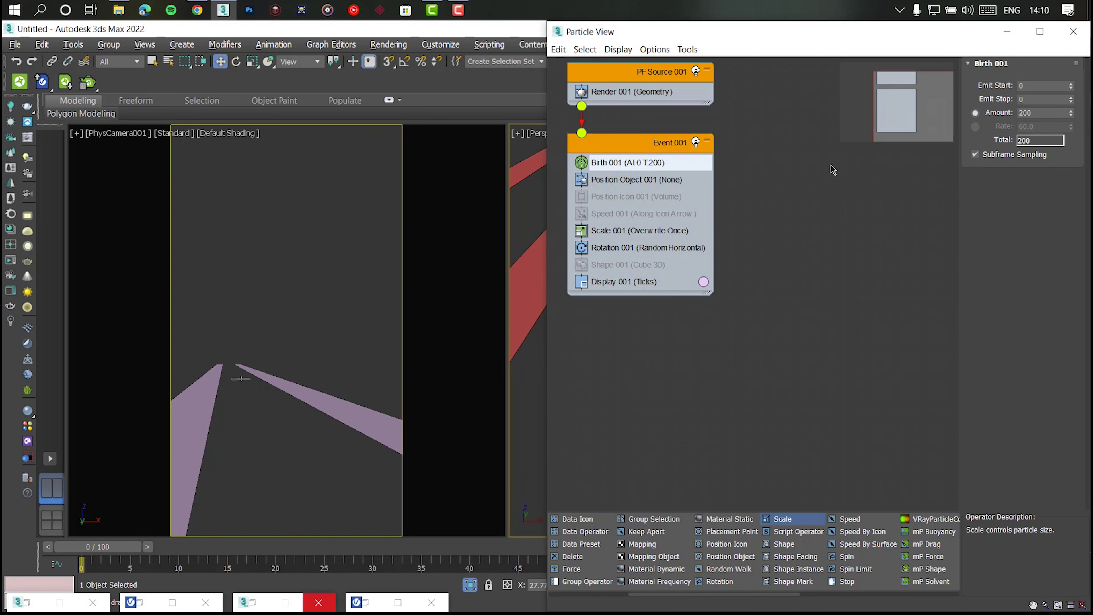
Add Plane003 and Plane004 as emitter objects in Position Object 001
left_click(637, 180)
left_click(984, 207)
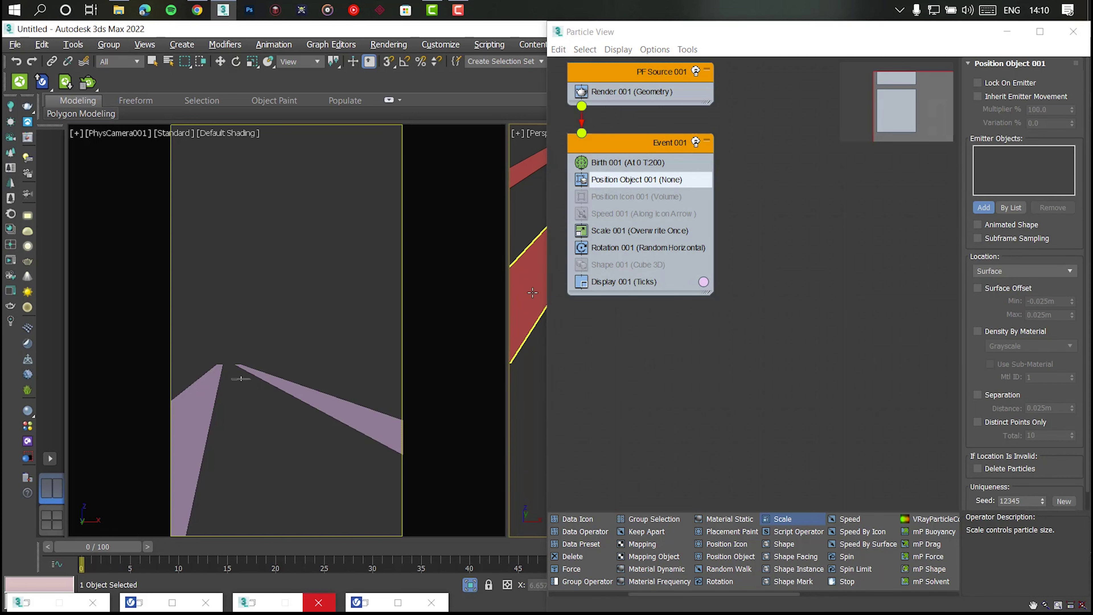
left_click(527, 166)
left_click(527, 166)
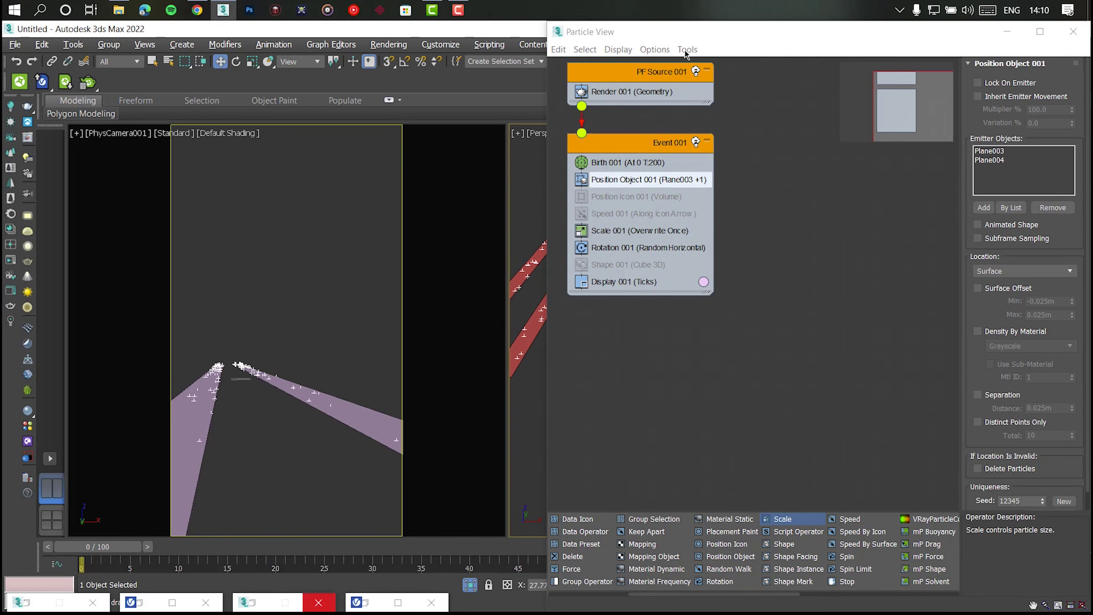
Close Particle View and place a VRayInstancer beside the emitter
key("6")
key("z")
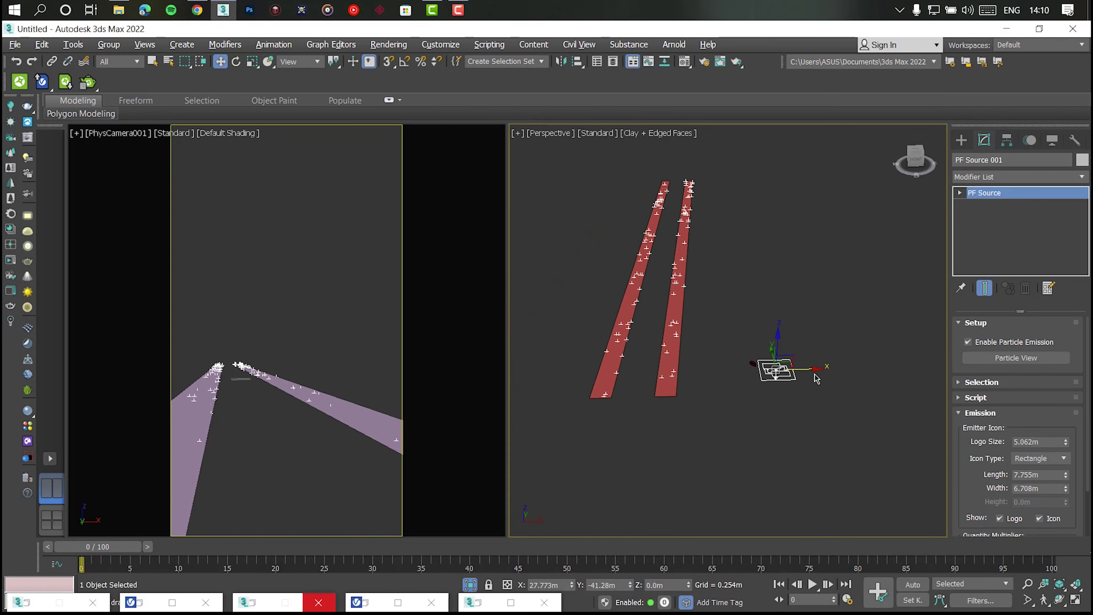
left_click(961, 140)
left_click(984, 179)
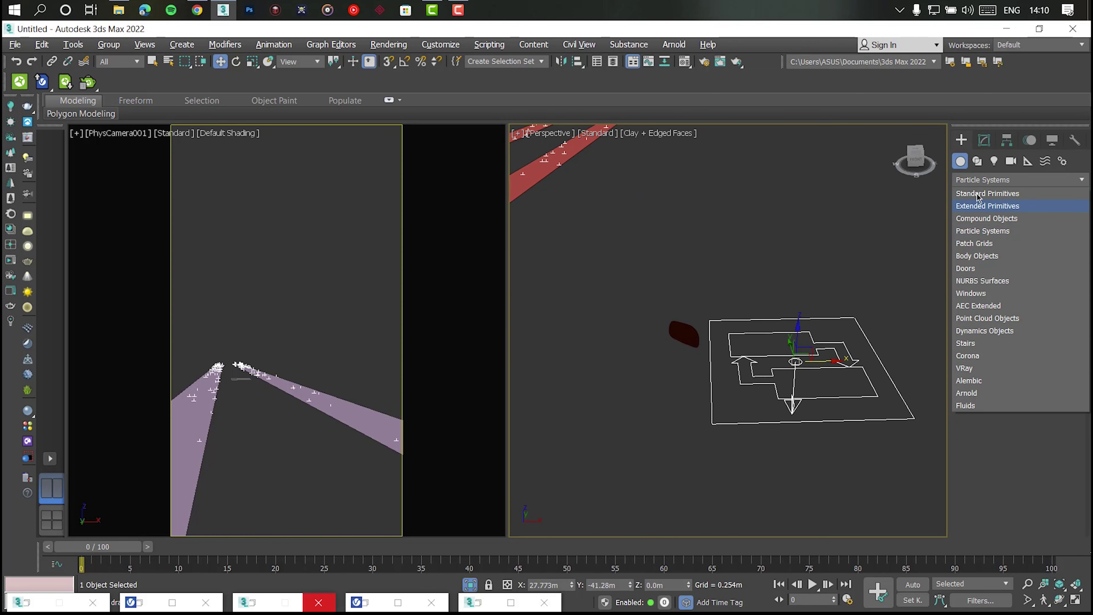
left_click(965, 369)
left_click(1048, 246)
left_click_drag(662, 390, 710, 415)
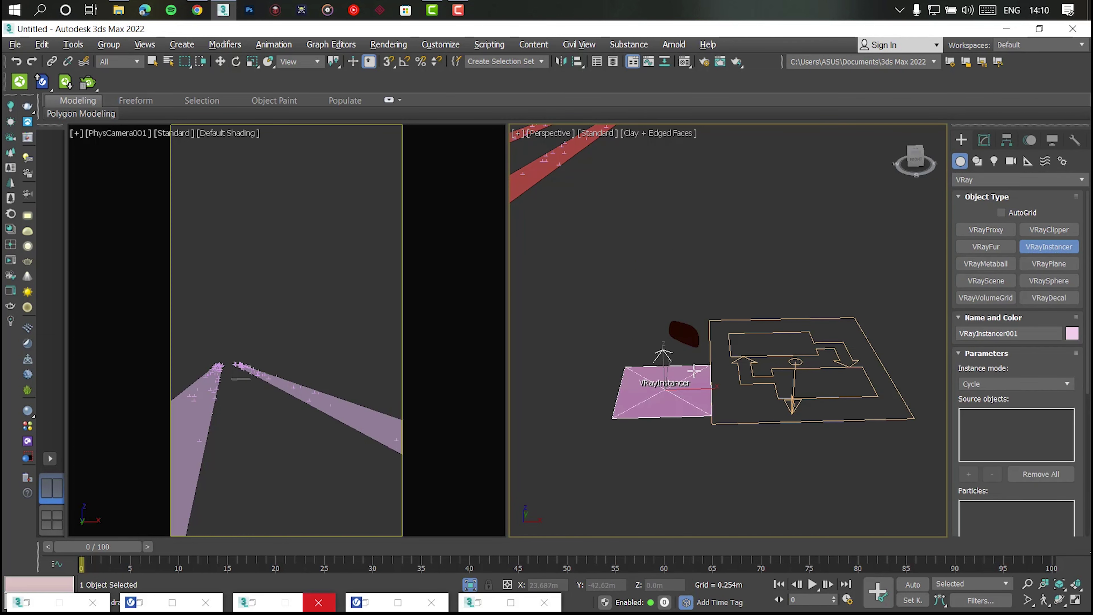
Set Sphere001 as the instancer's source and PF Source 001 as its particles
left_click(969, 473)
left_click(684, 334)
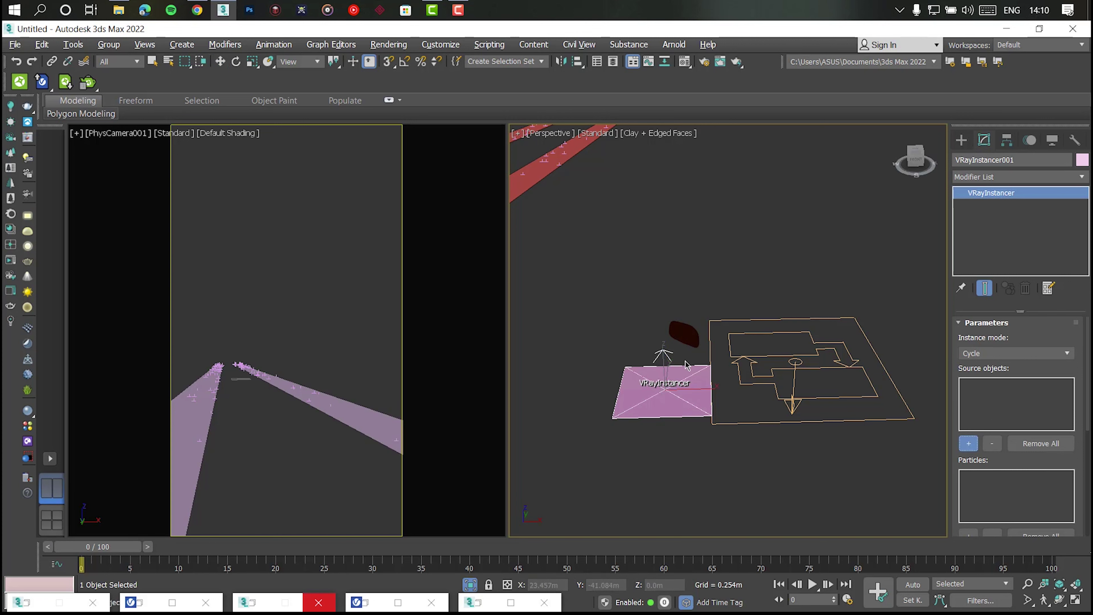
left_click(800, 387)
middle_click_drag(800, 387, 856, 357, "alt")
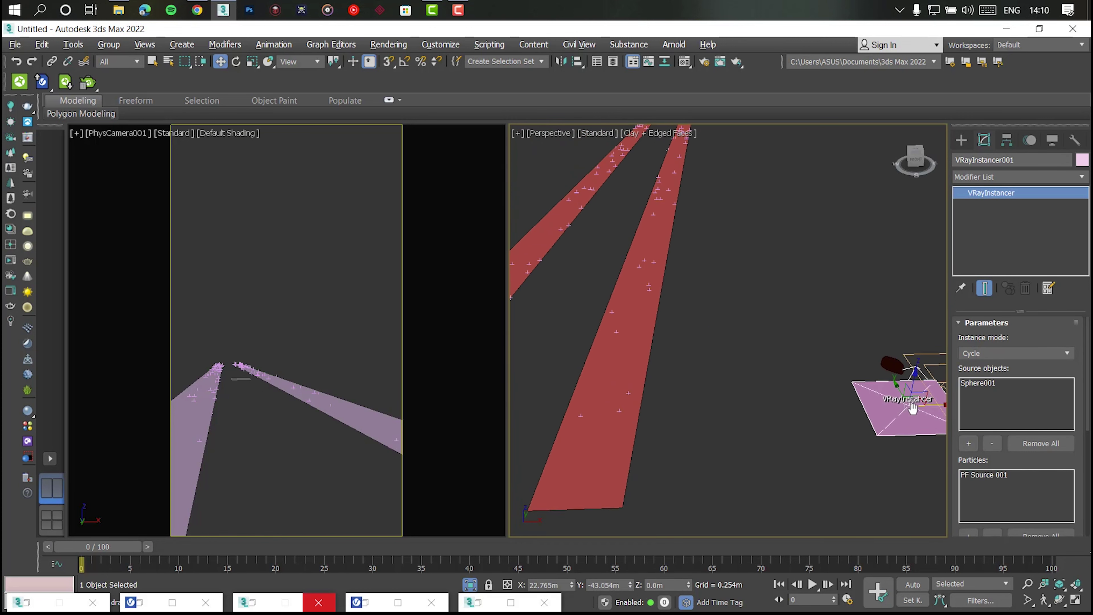
Set both floor strips to outlines in Object Properties, then end isolation
left_click(653, 434)
middle_click_drag(653, 434, 642, 407, "alt")
left_click(695, 390, "ctrl")
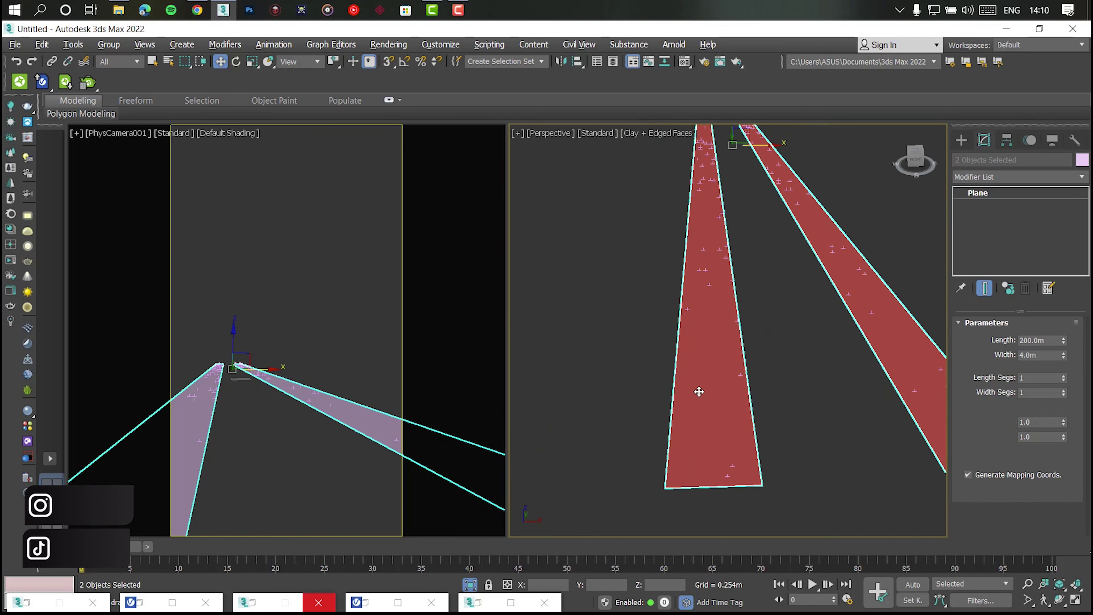
right_click(696, 358)
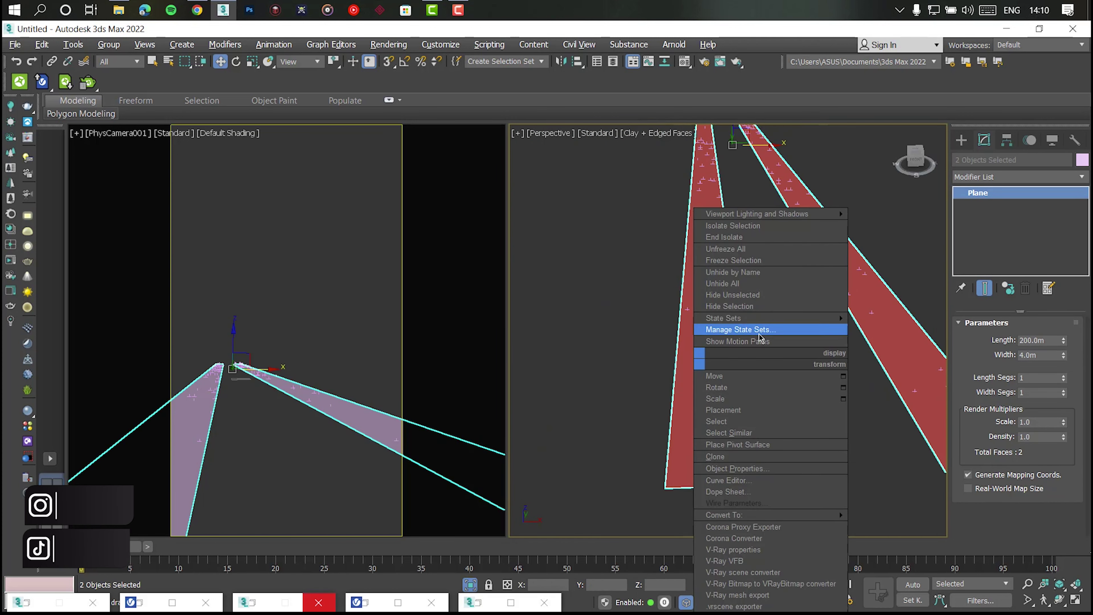
left_click(757, 469)
left_click(597, 518)
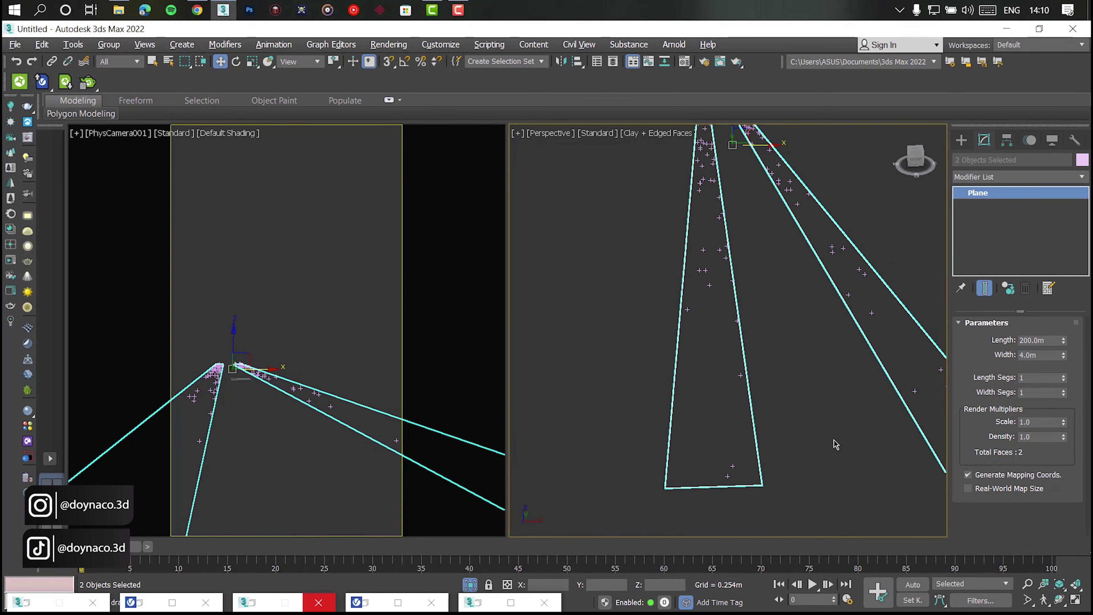
left_click(756, 446)
left_click(471, 584)
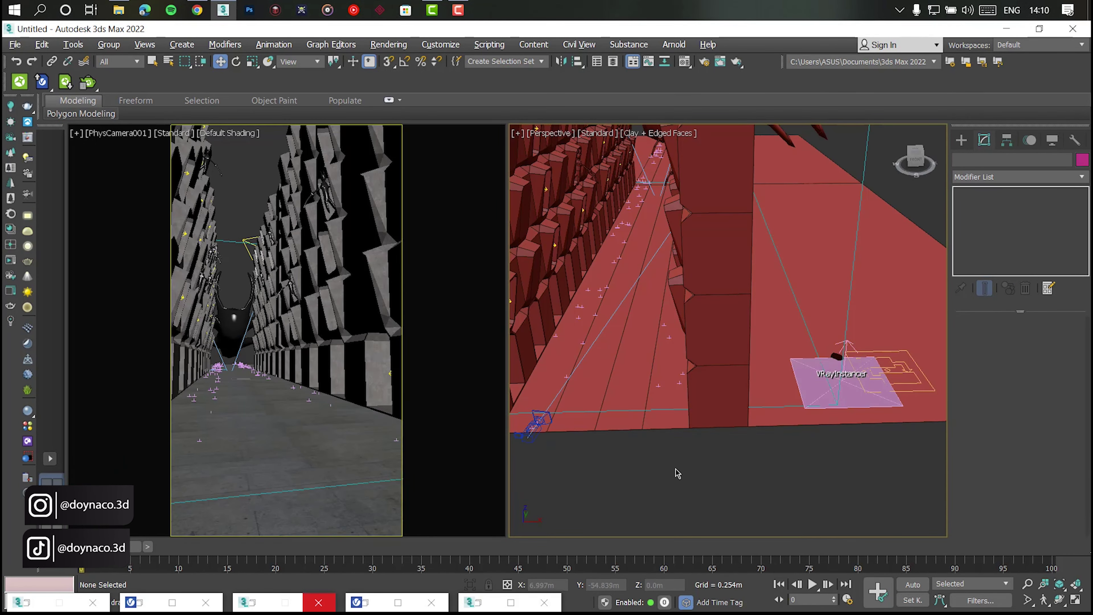
Re-render the corridor in the V-Ray Frame Buffer and open PF Source 001's Particle View
double_click(362, 602)
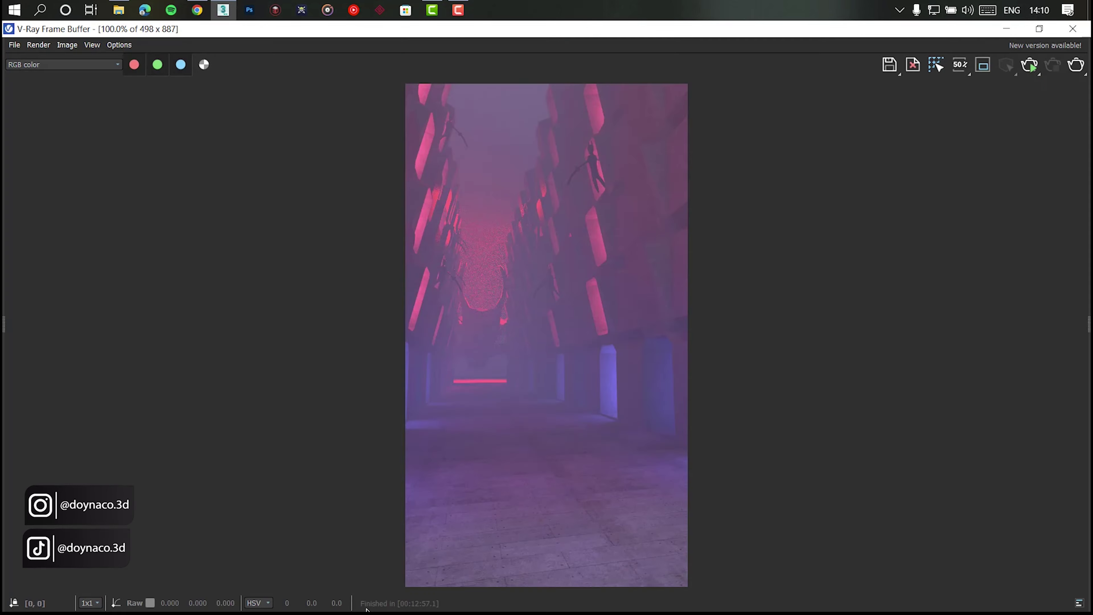
key("super+Left")
left_click(485, 74)
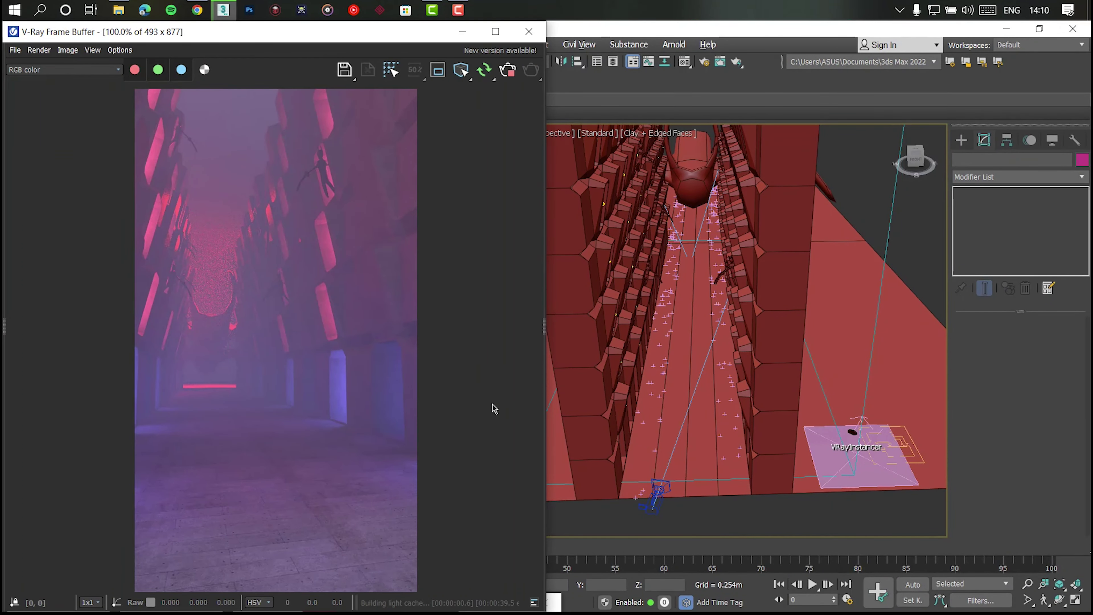
left_click(905, 458)
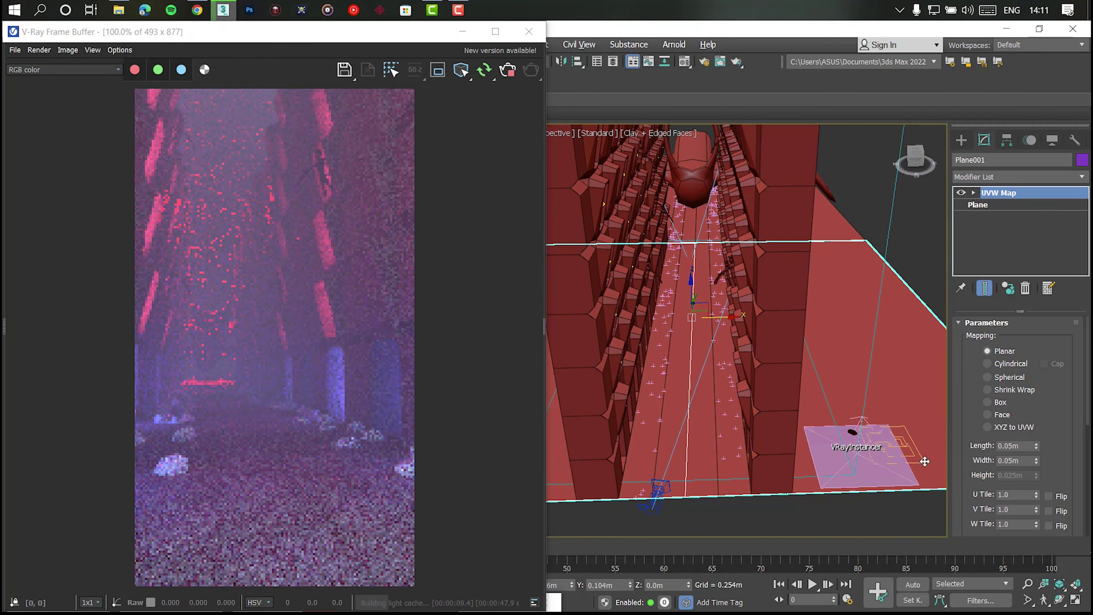
scroll(925, 462, "up", 3)
scroll(883, 463, "up", 2)
left_click(883, 464)
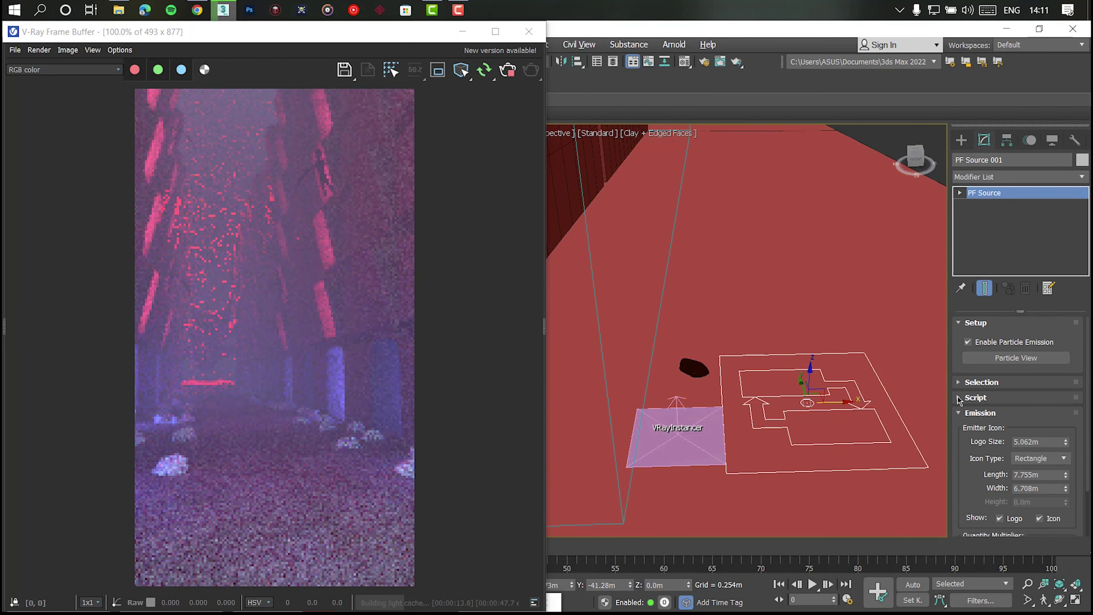
left_click(1016, 358)
Test a Scale 001 factor of 80, then restore it to 100
left_click(607, 269)
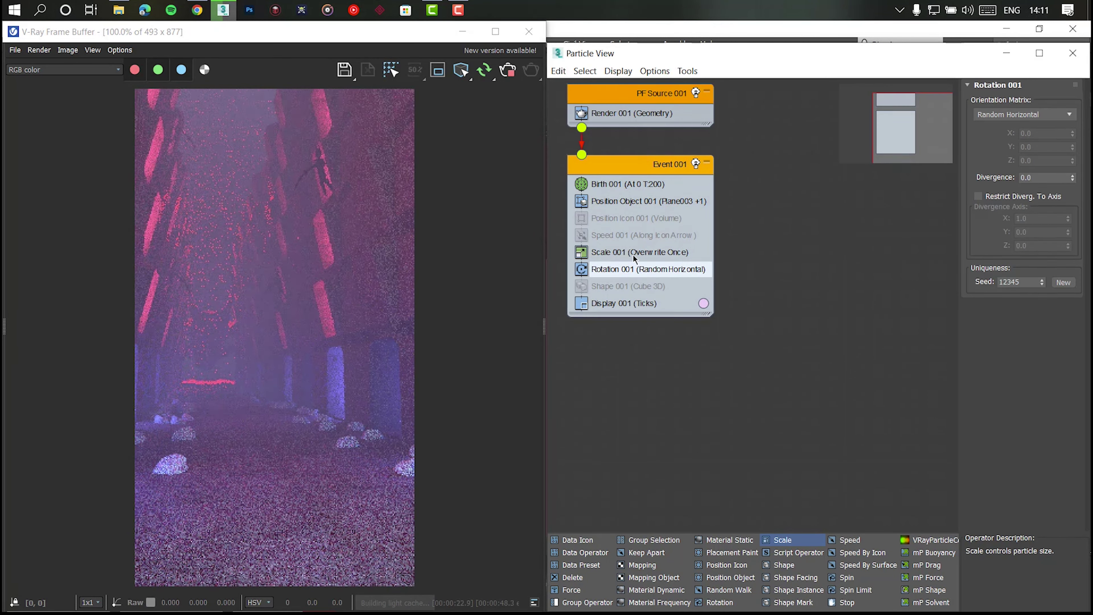
left_click(701, 251)
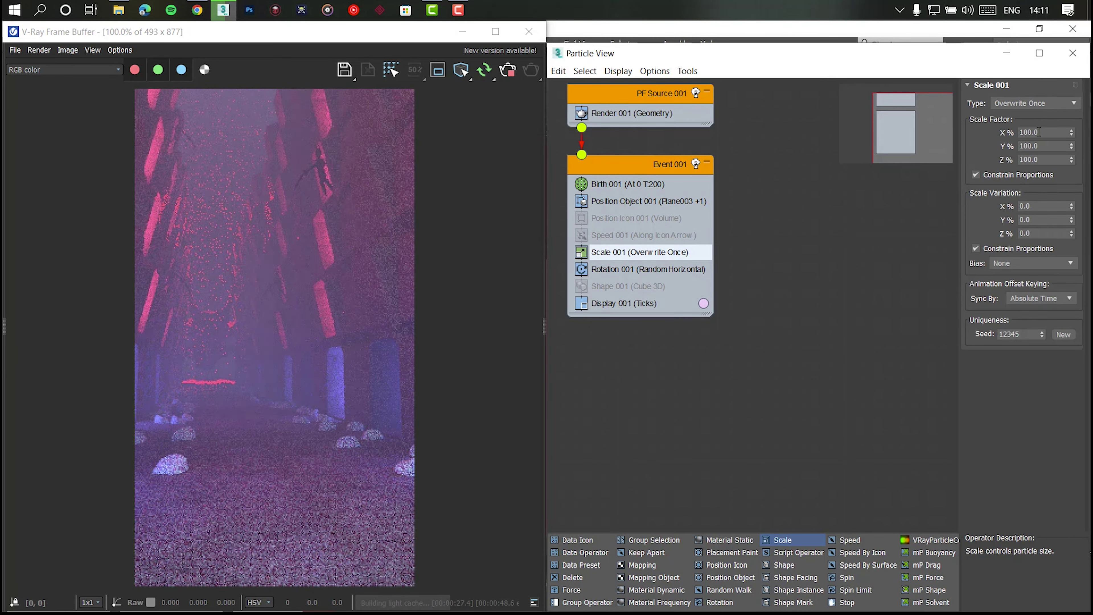
left_click(1055, 132)
type("80")
key("Return")
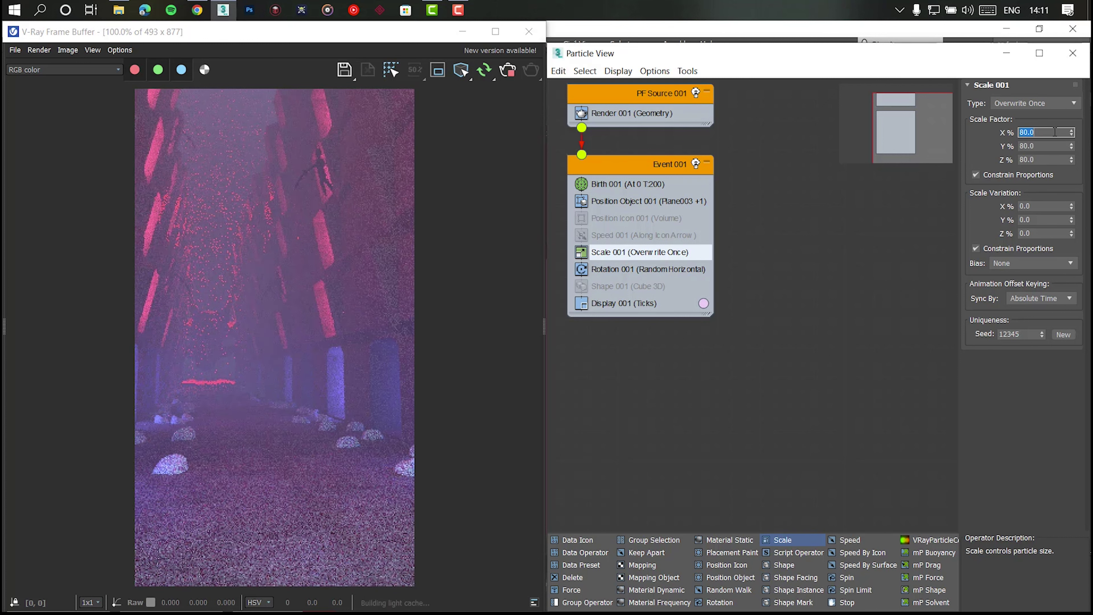
left_click(469, 212)
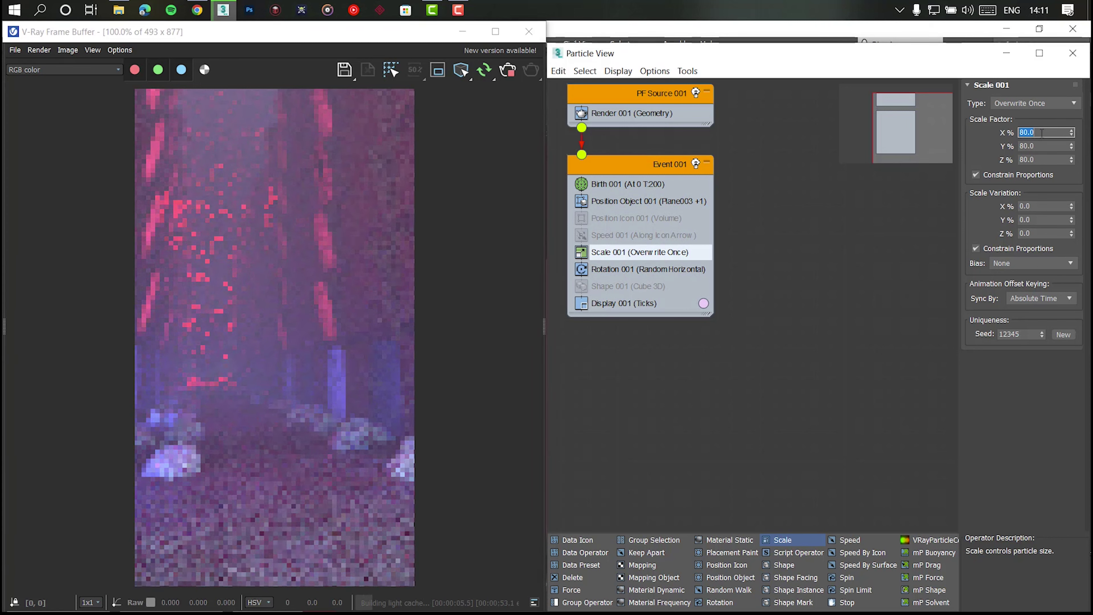
left_click(1054, 132)
type("100")
key("Return")
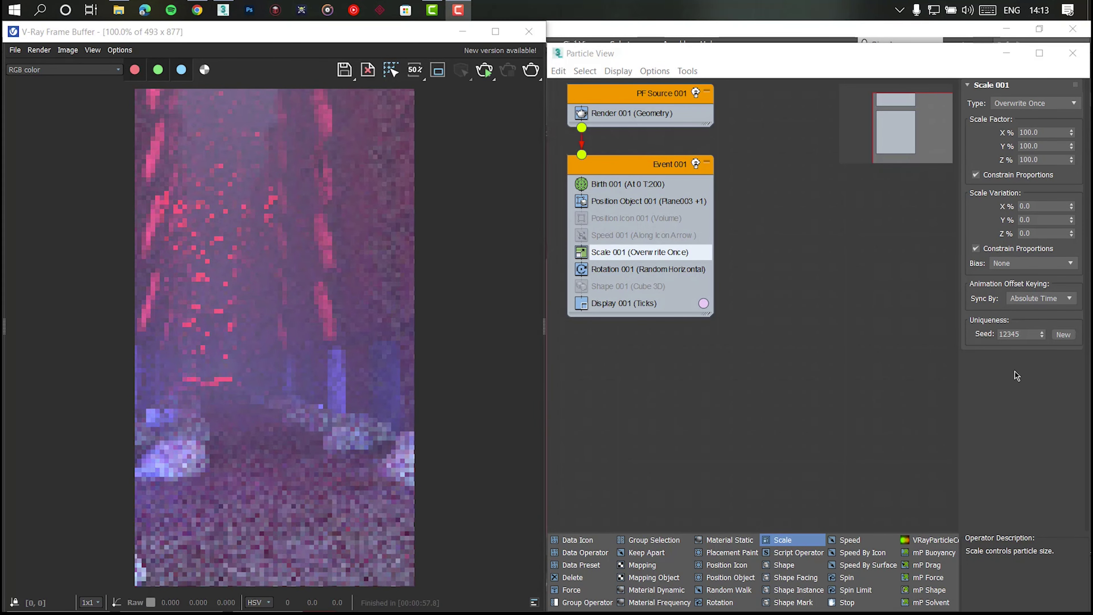
Give Scale 001 a 30% scale variation and re-render
left_click(1044, 206)
type("30")
key("Return")
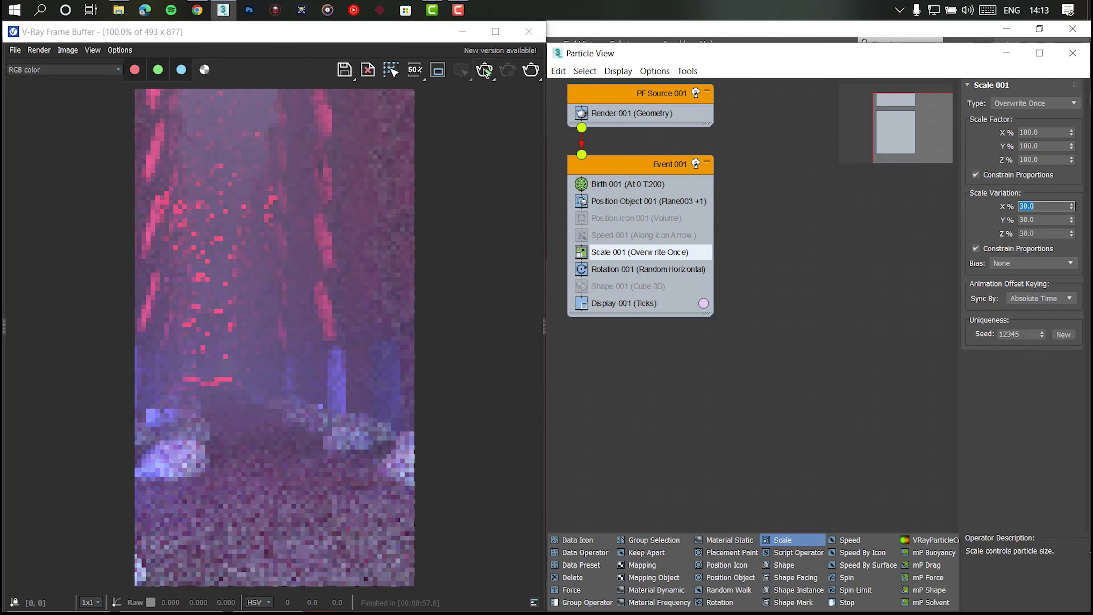
left_click(485, 69)
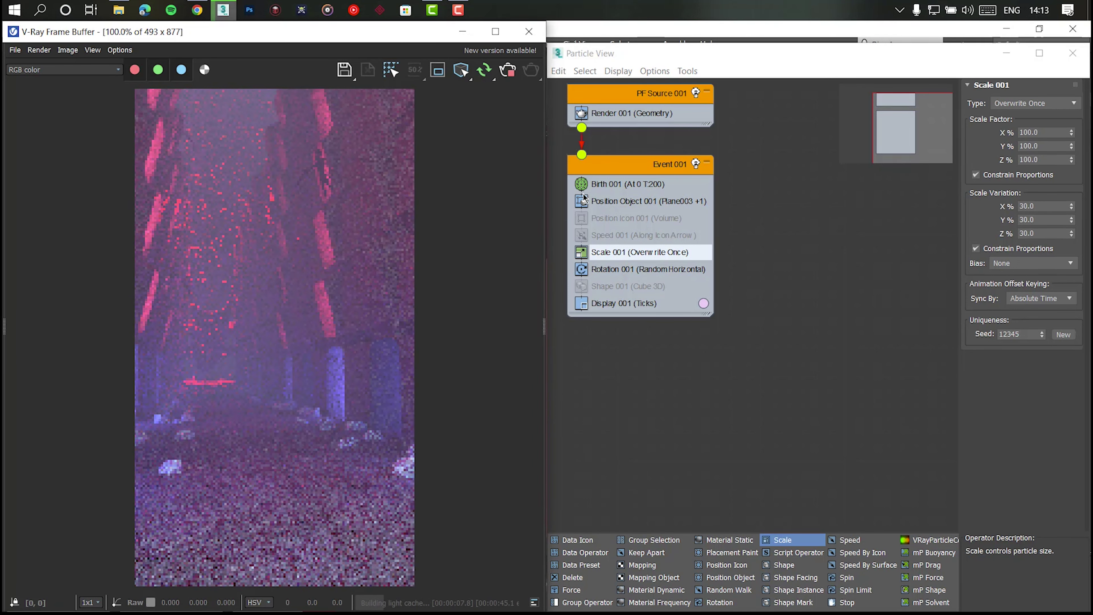
Set the Birth 001 particle amount to 500
left_click(607, 184)
double_click(1023, 135)
type("1000")
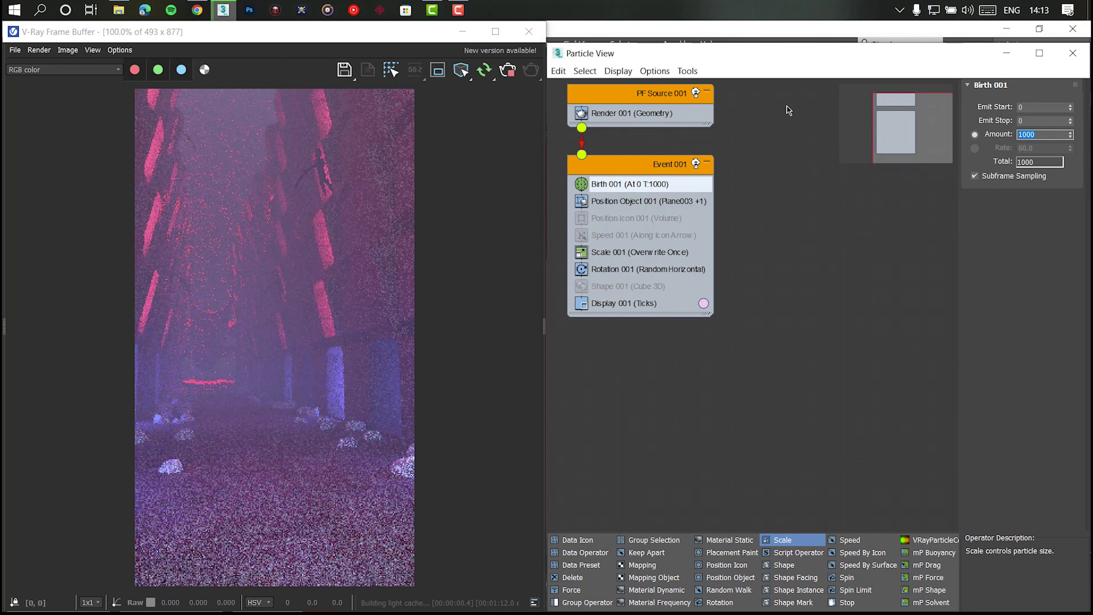
left_click(478, 166)
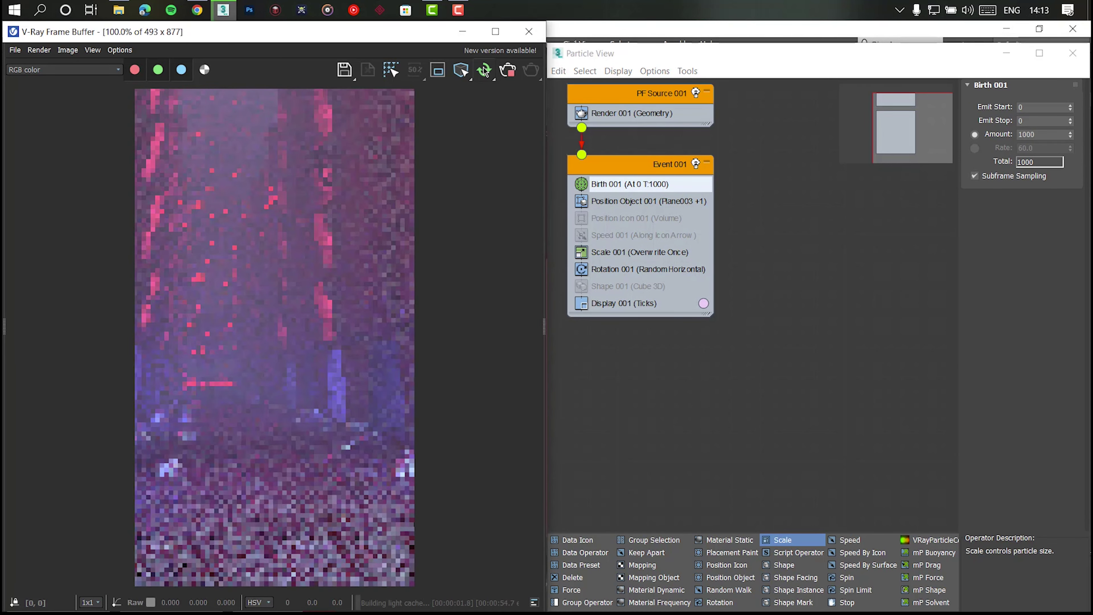
double_click(1019, 134)
type("5000")
key("Return")
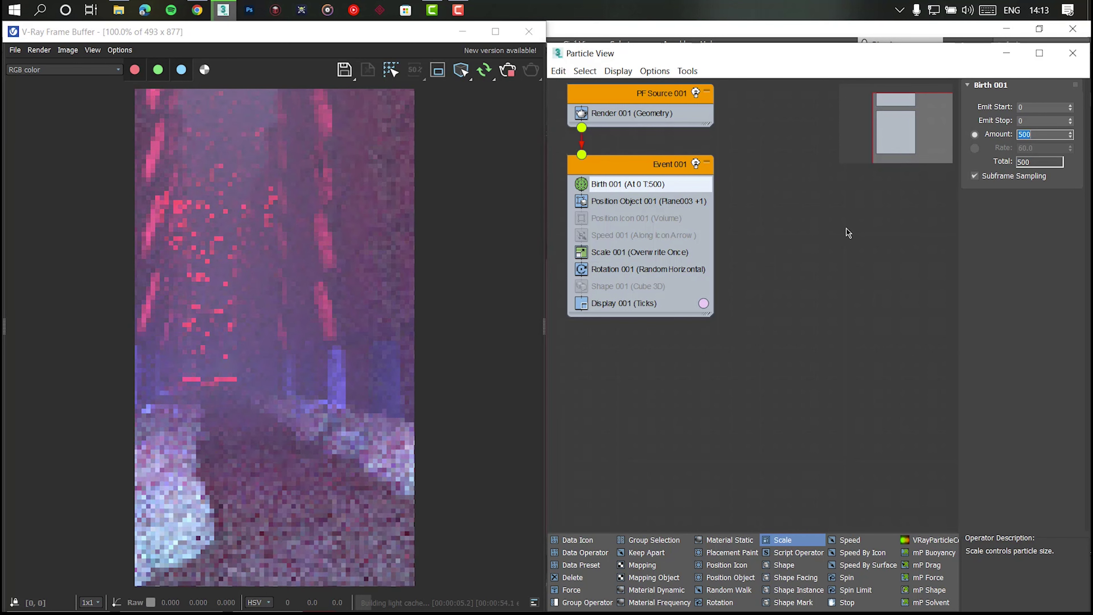
Raise Sphere001's segments to 172 and try a 0.5m radius
key("6")
scroll(699, 371, "up", 5)
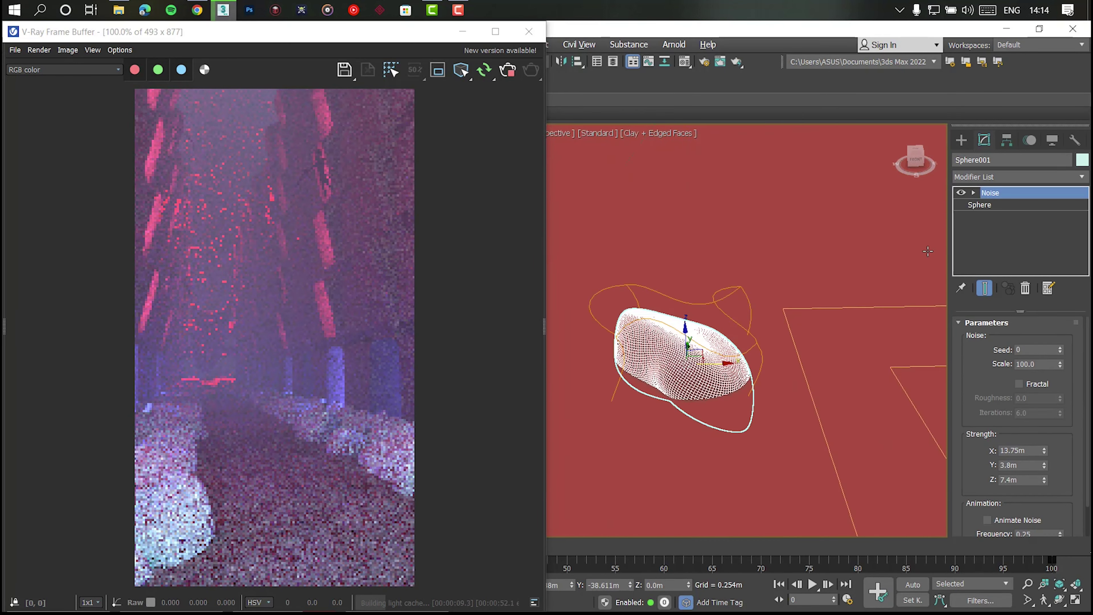
left_click(980, 204)
mouse_move(1057, 360)
left_mouse_down()
mouse_move(1062, 348)
mouse_move(1062, 366)
left_mouse_up()
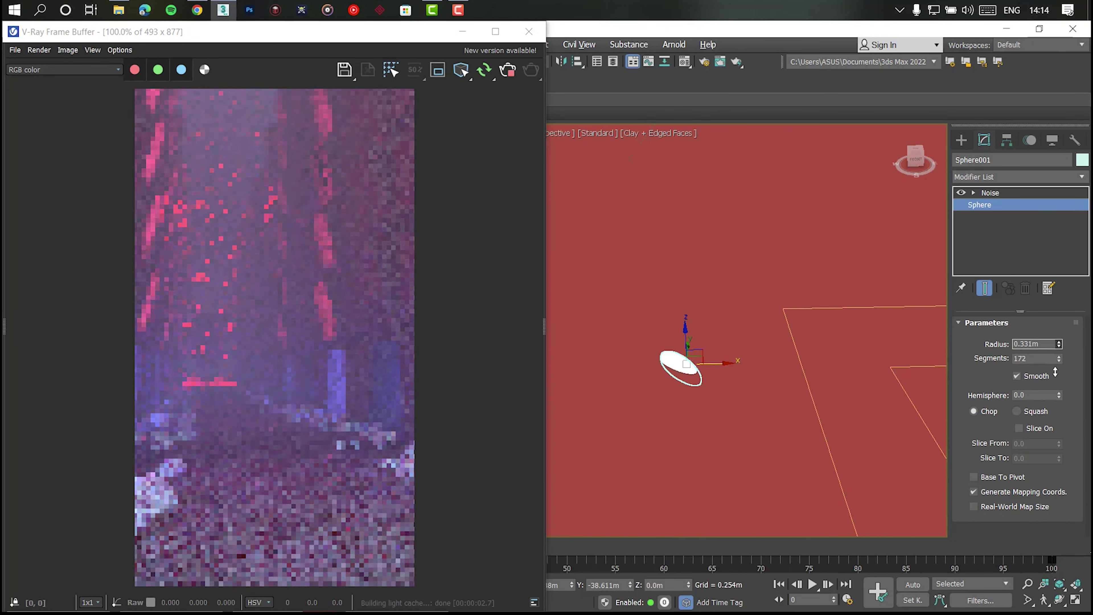
double_click(1033, 343)
type("0.5")
key("Return")
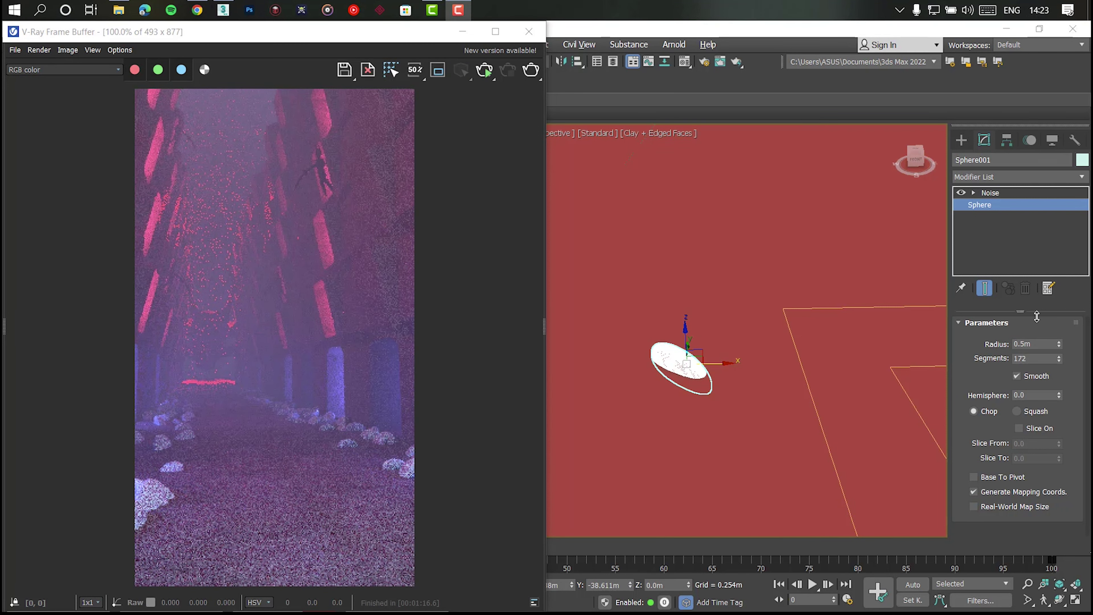
Shrink the rock sphere's radius to 0.2m and rerender
double_click(1046, 343)
type("0")
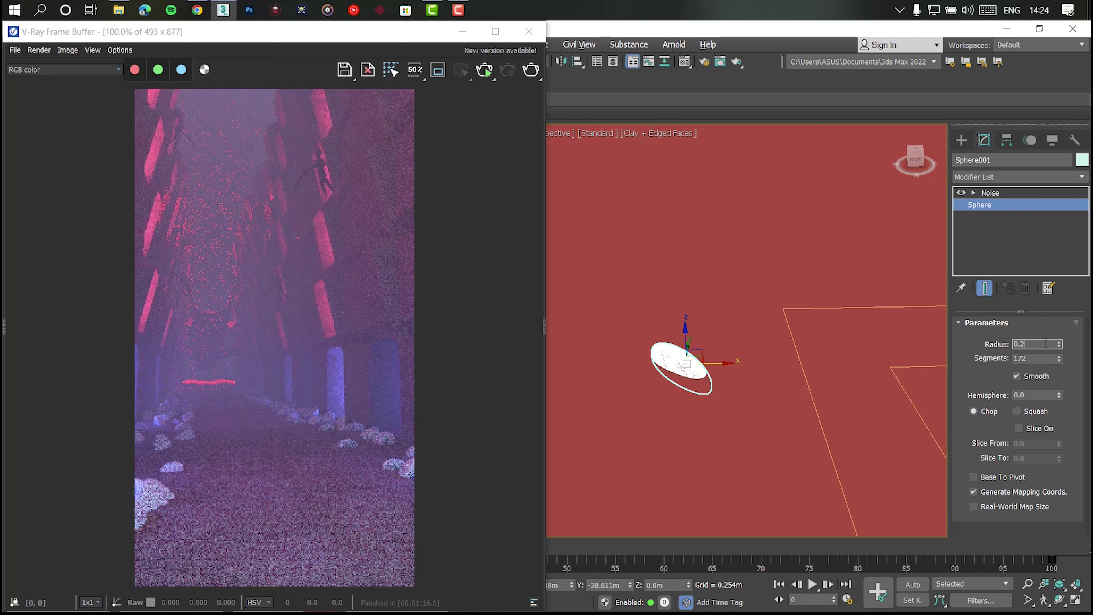
key("Return")
key("shift+q")
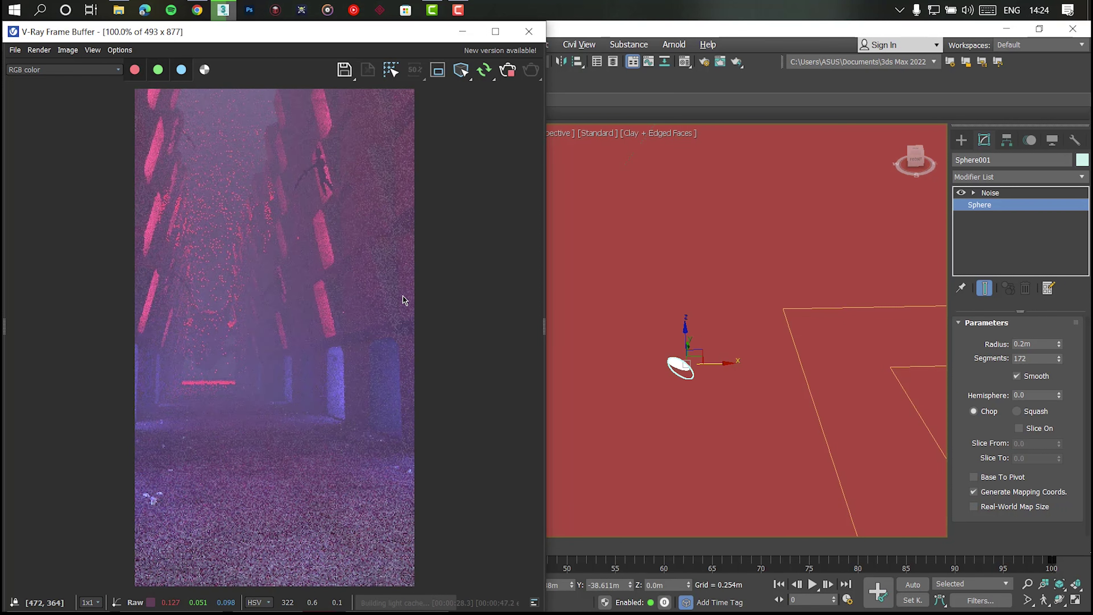
Set PF Source 001's Birth amount to 1000, rerender, and reselect Sphere001
left_click(792, 335)
key("6")
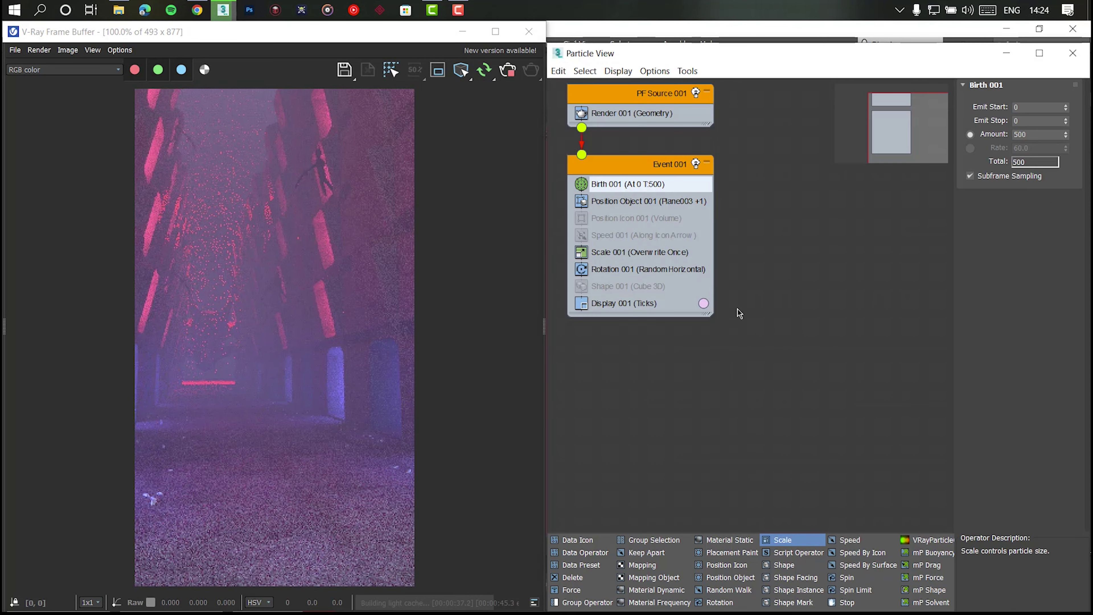
left_click(1028, 135)
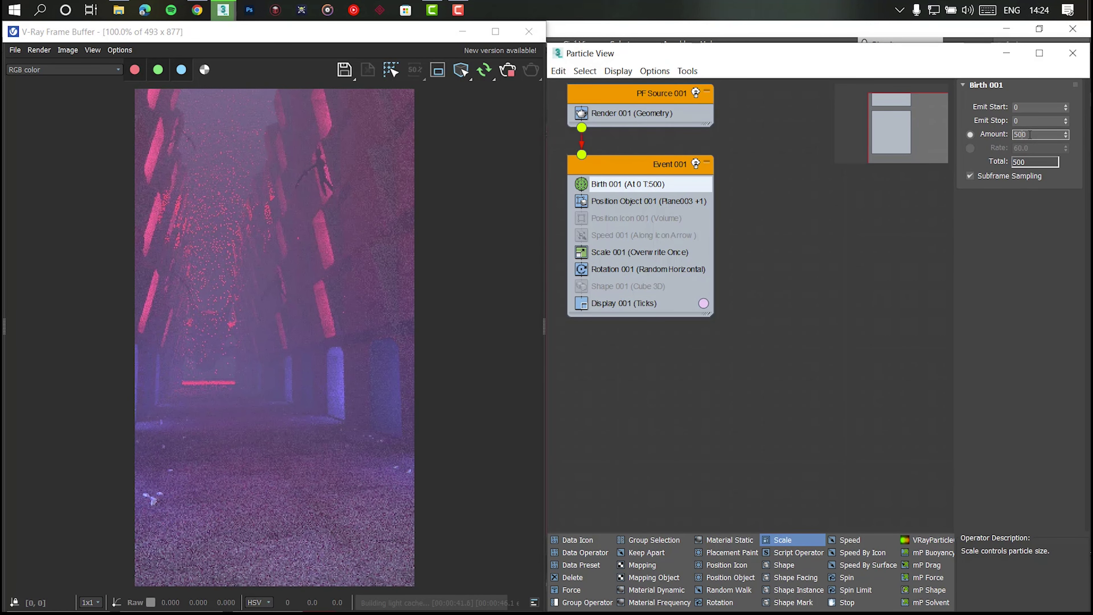
type("1000")
key("Return")
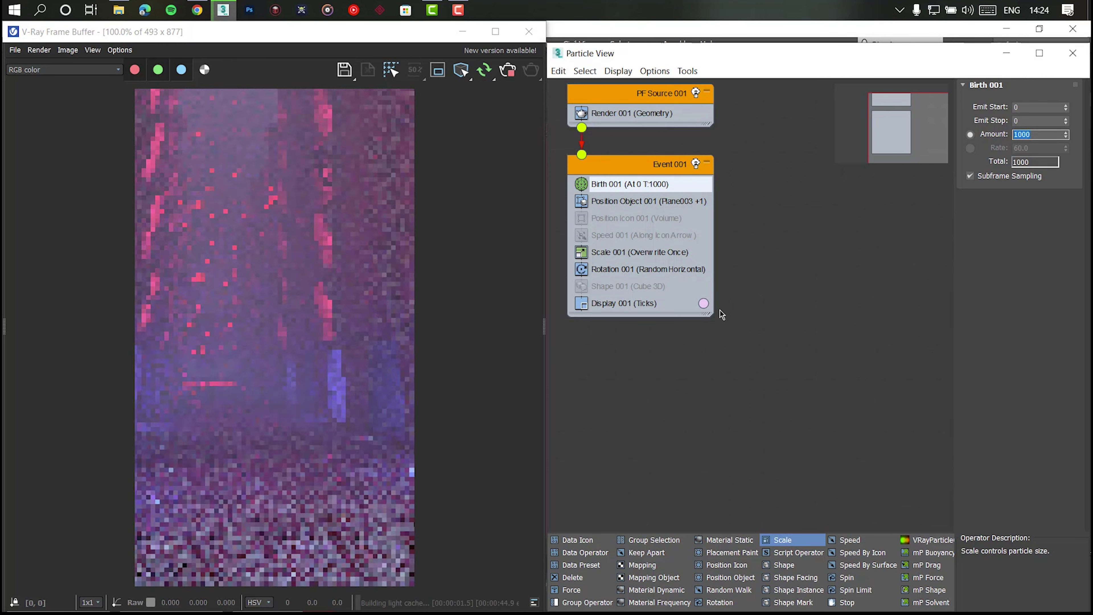
left_click(481, 194)
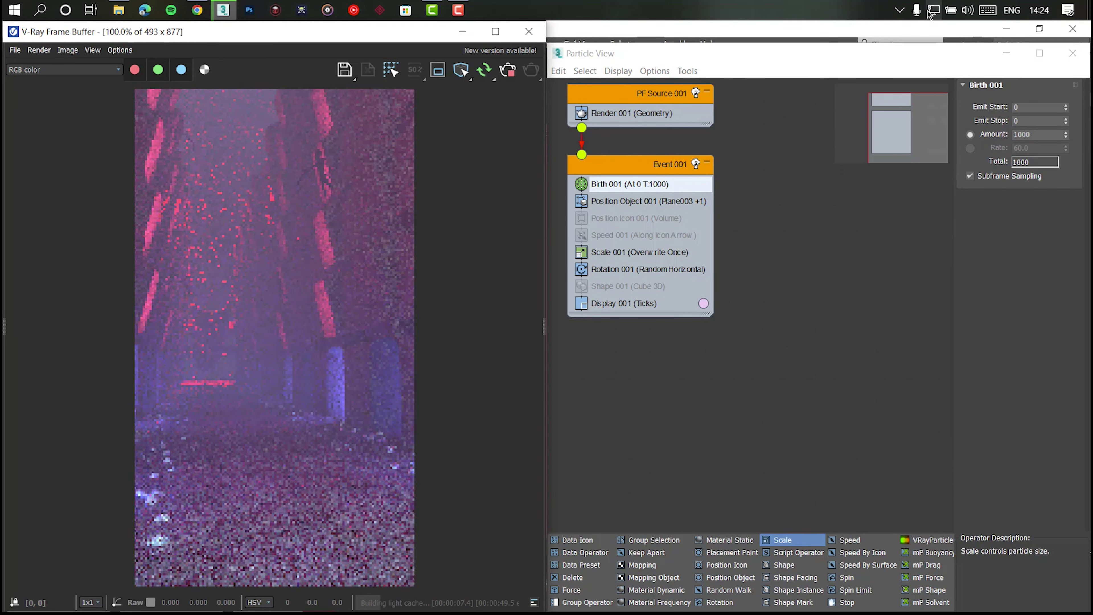
left_click(1007, 53)
left_click(672, 369)
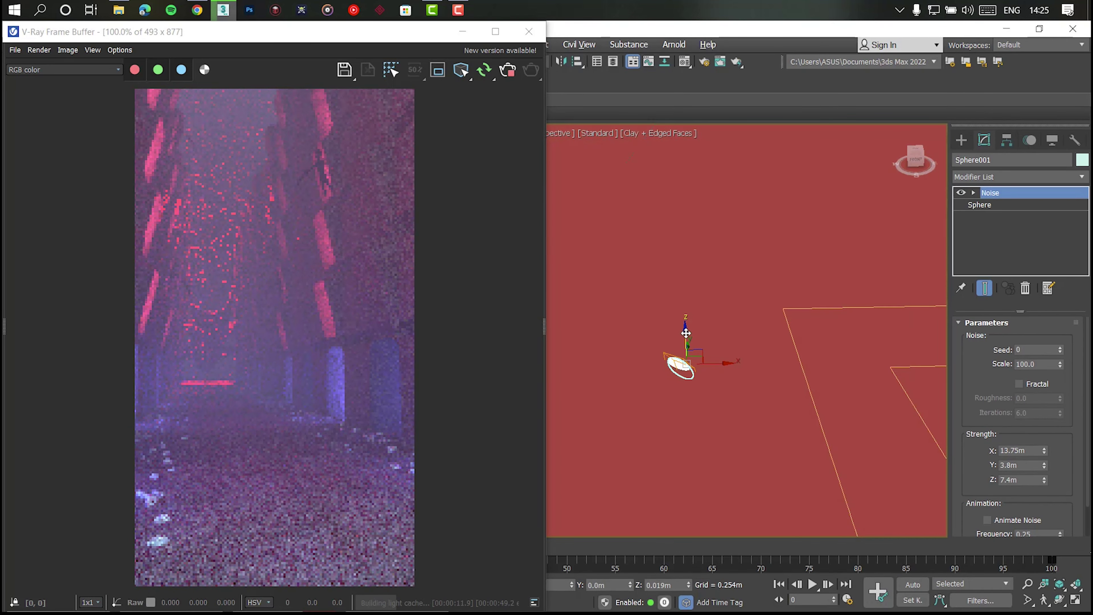
Review an existing material sample in the Material Editor
middle_click_drag(731, 418, 765, 448)
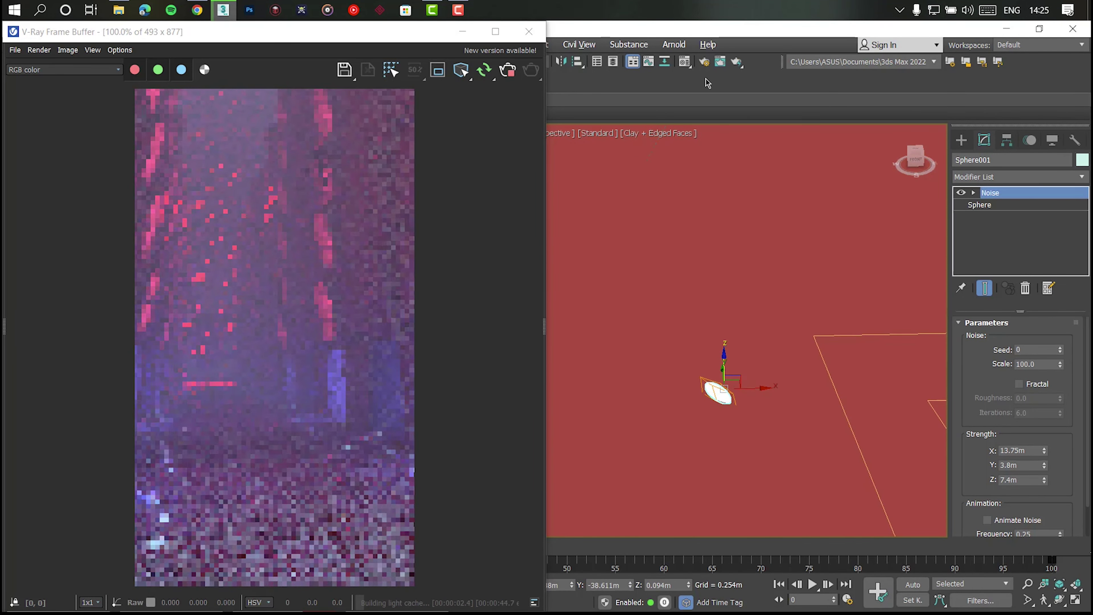
left_click(685, 62)
left_click(823, 166)
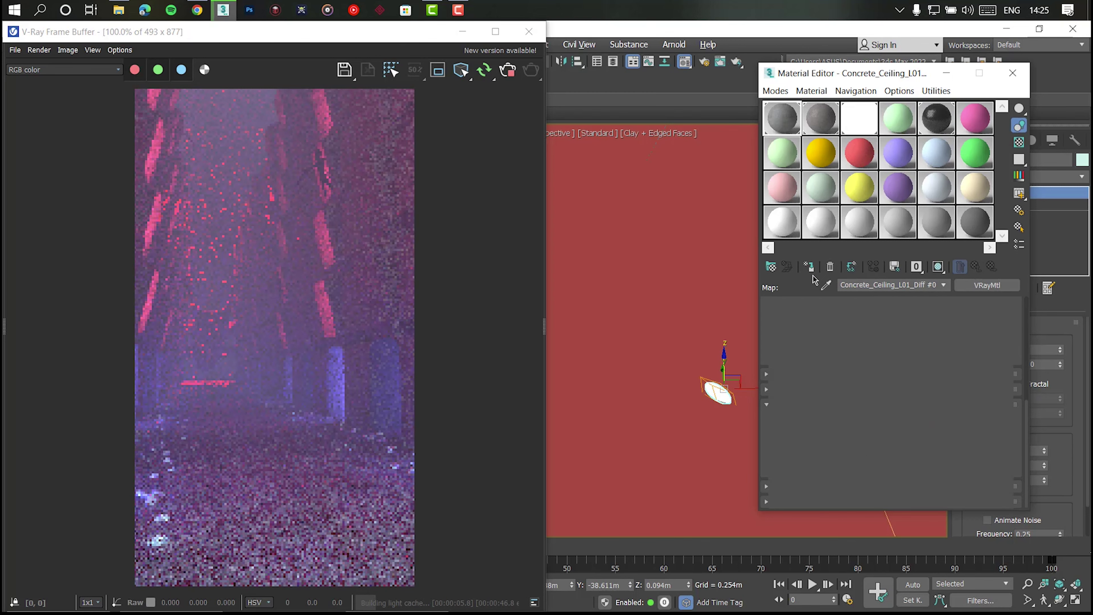
left_click(1013, 73)
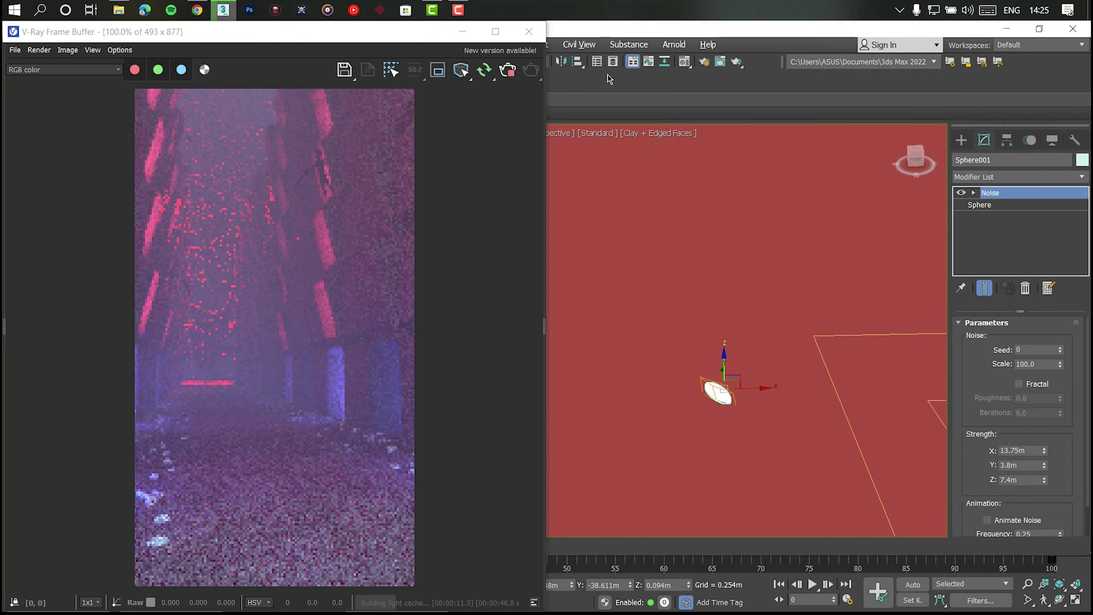
Apply Stone_A_200cm from the V-Ray library's Stone category to the sphere
left_click(462, 31)
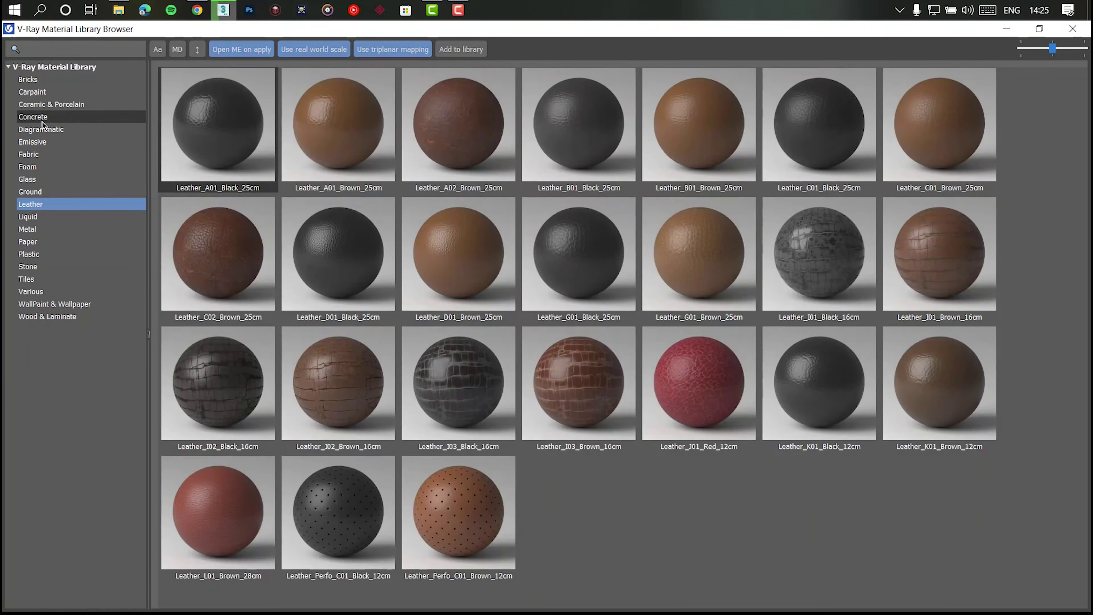
left_click(42, 122)
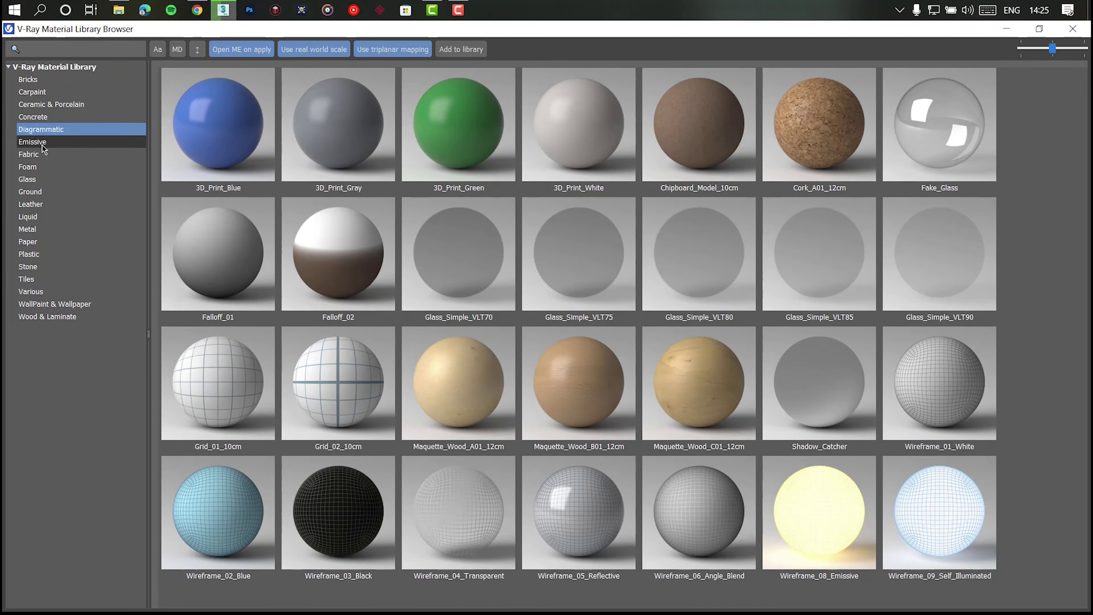
left_click(44, 155)
left_click(51, 192)
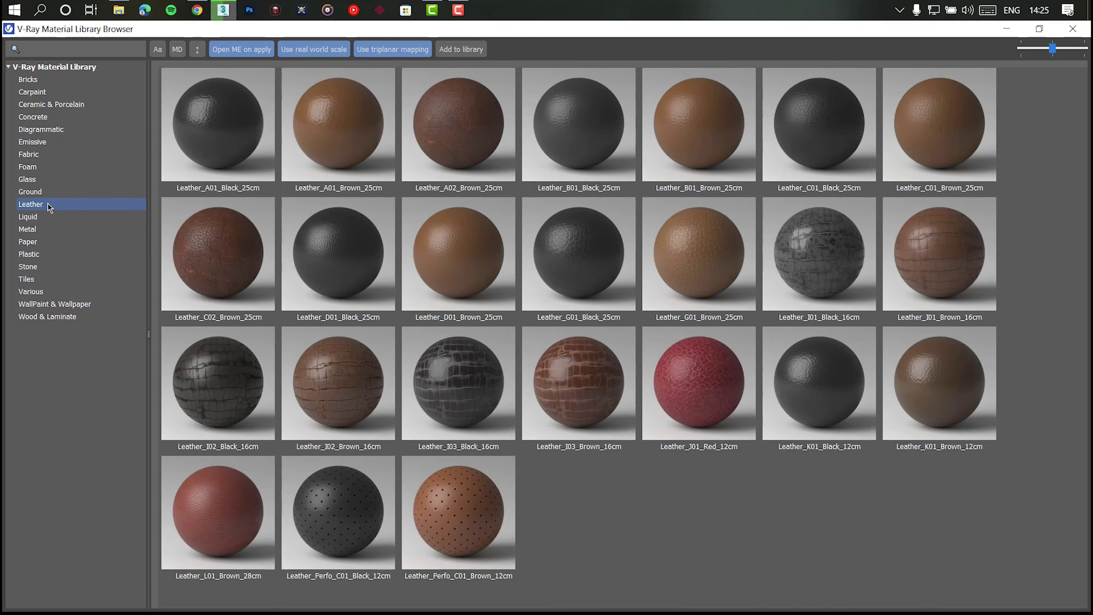
left_click(43, 216)
left_click(42, 241)
left_click(41, 266)
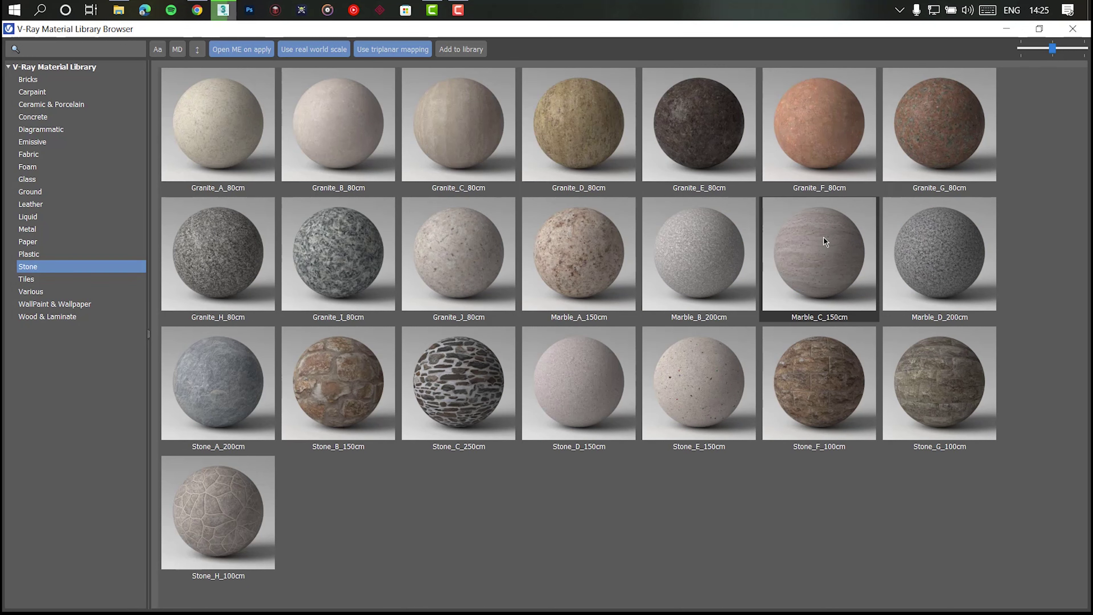
right_click(235, 364)
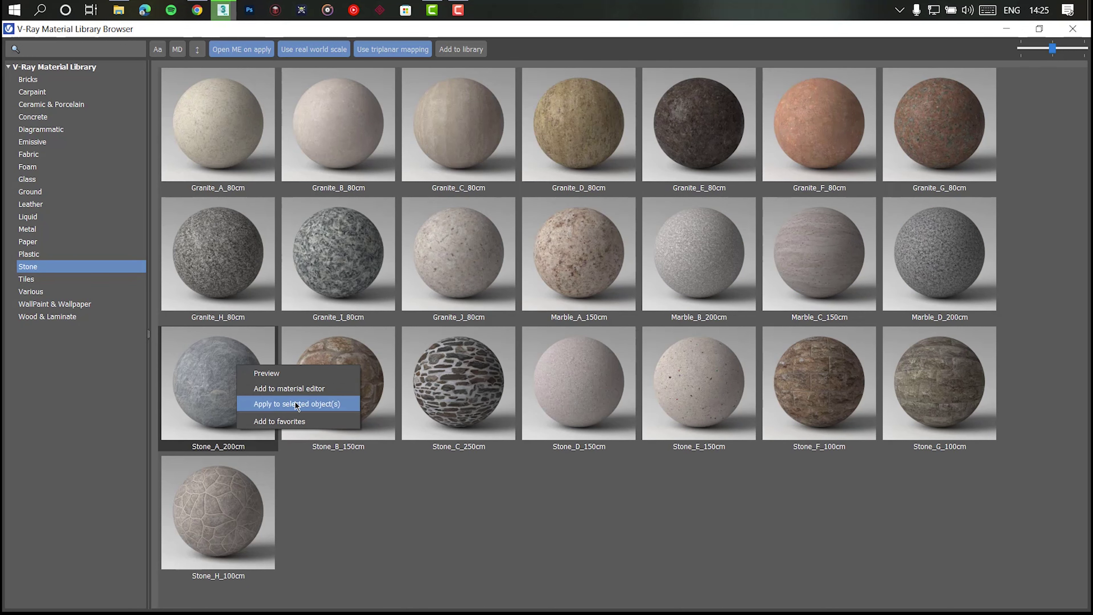
left_click(1014, 25)
left_click(1009, 33)
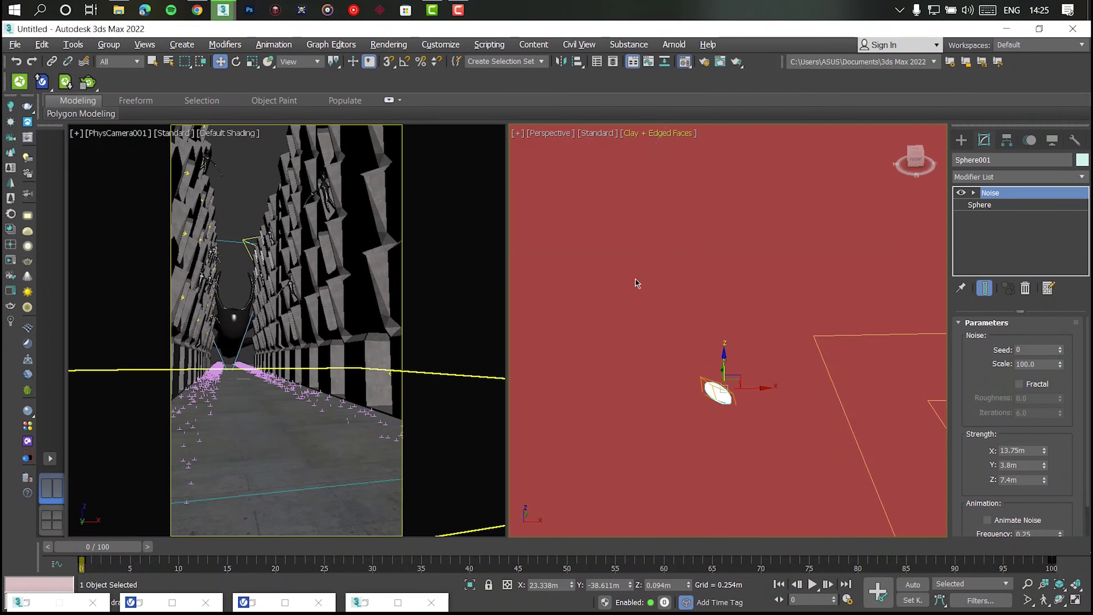
Assign the pink material from the Material Editor to the sphere
key("m")
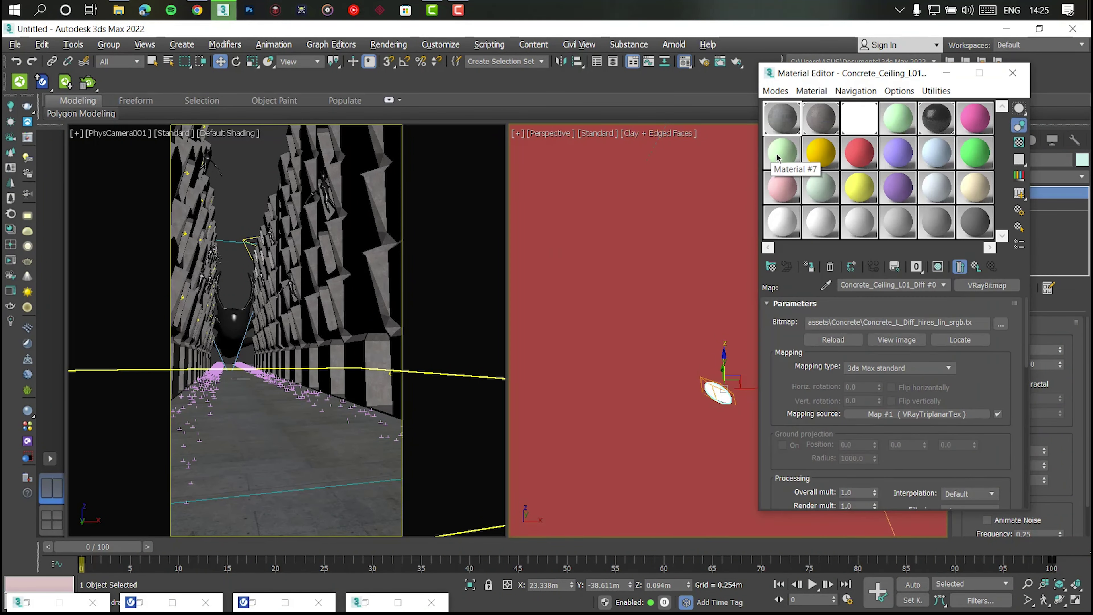
left_click(779, 161)
left_click(973, 121)
left_click(809, 267)
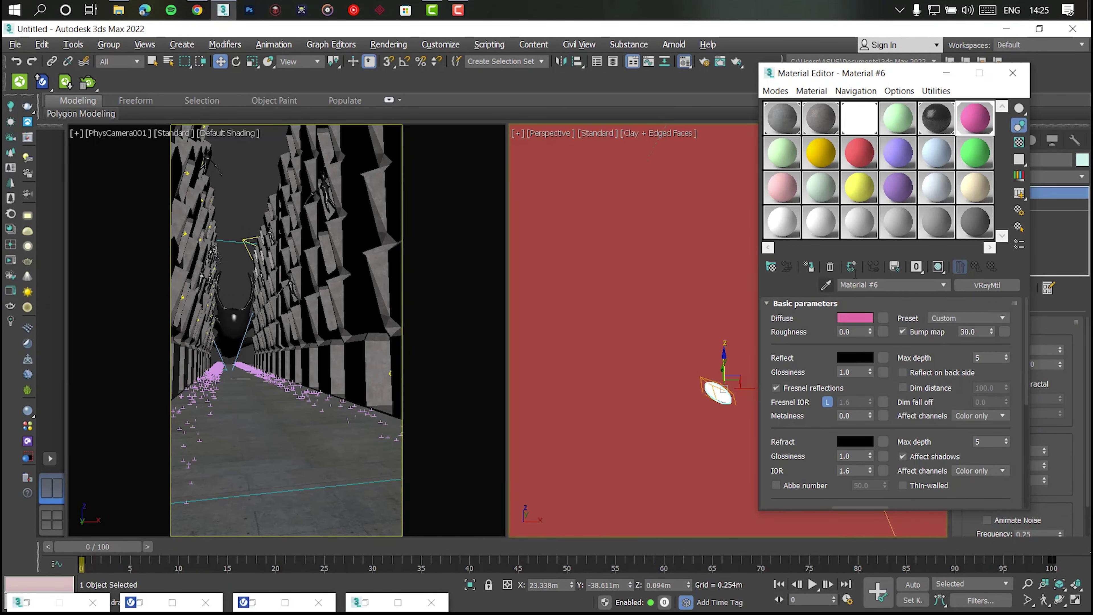
left_click(946, 73)
Reapply Stone_A_200cm to the sphere from the V-Ray library and close both windows
left_click(174, 605)
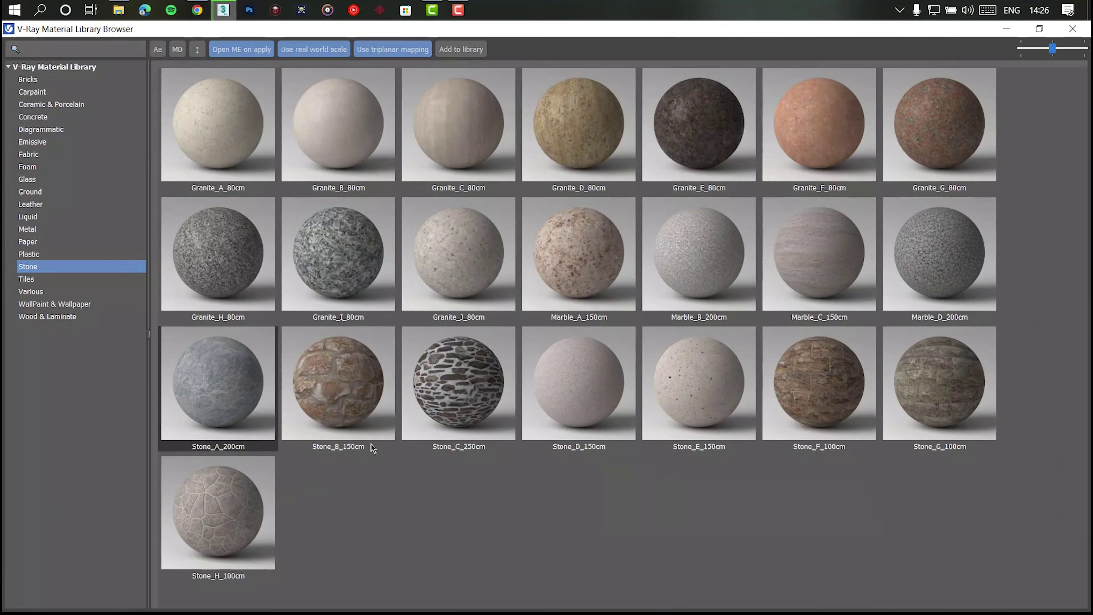
right_click(222, 372)
left_click(294, 411)
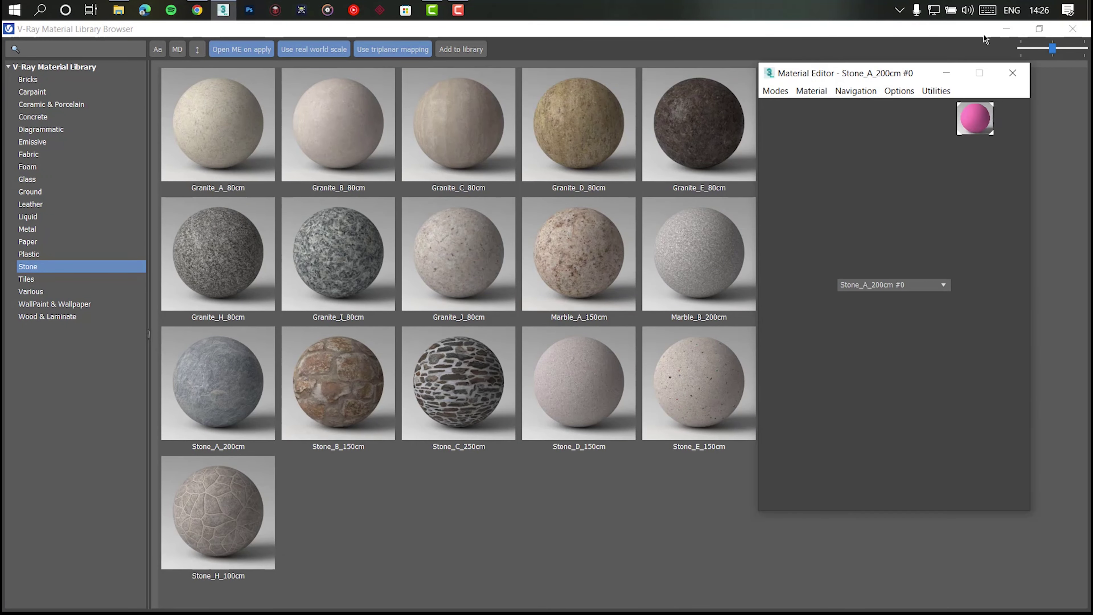
left_click(1006, 29)
left_click(985, 68)
left_click(981, 177)
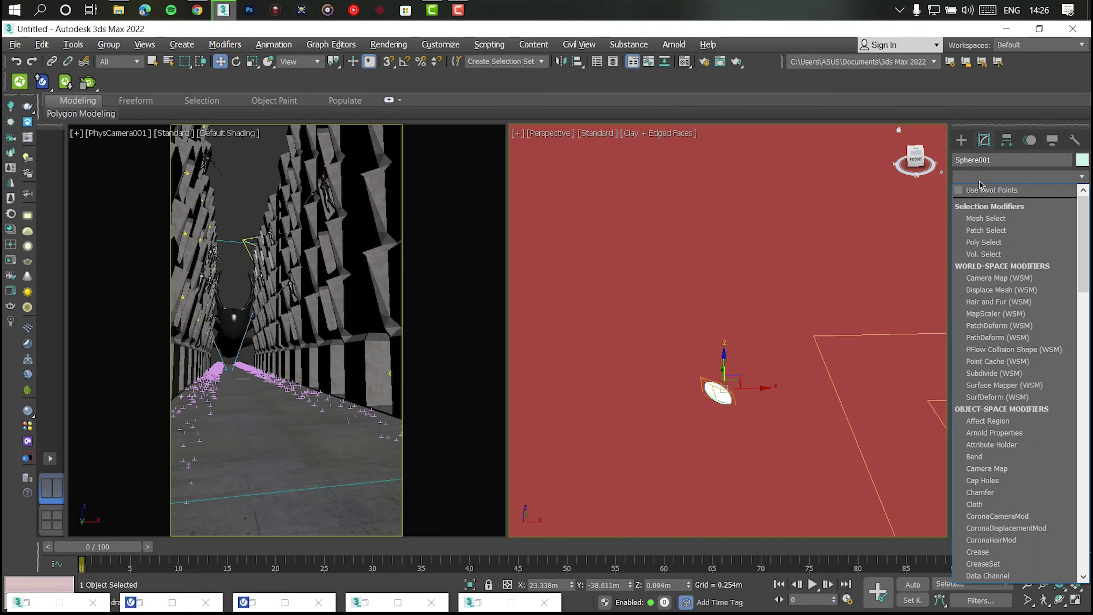
Add a Box UVW Map at 0.05m length, width and height, then render
type("uvw")
key("Return")
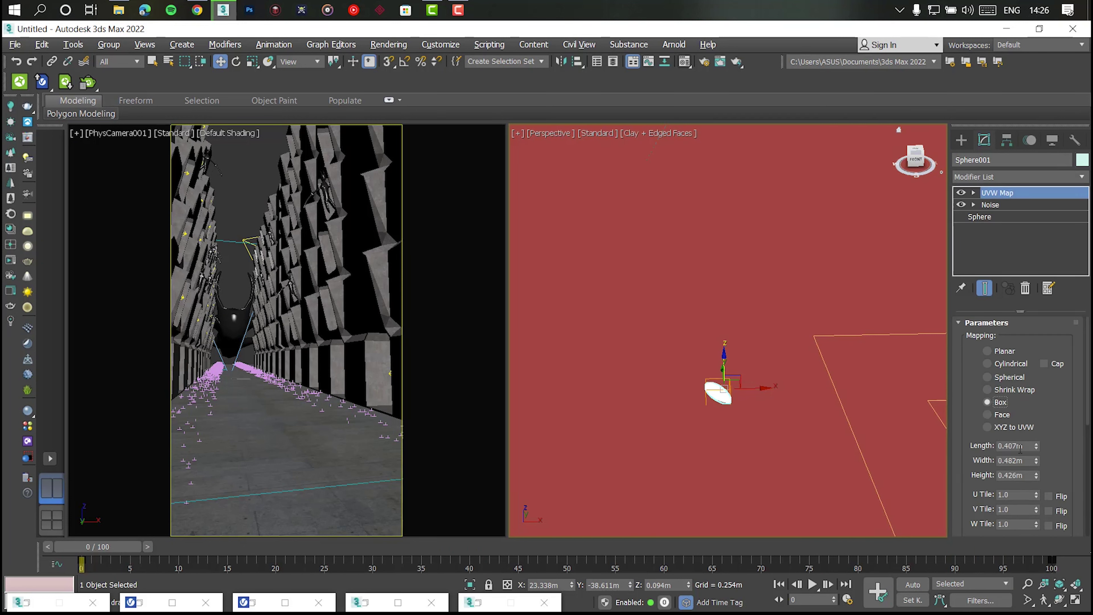
left_click(1020, 446)
type("0.")
key("Tab")
key("Tab")
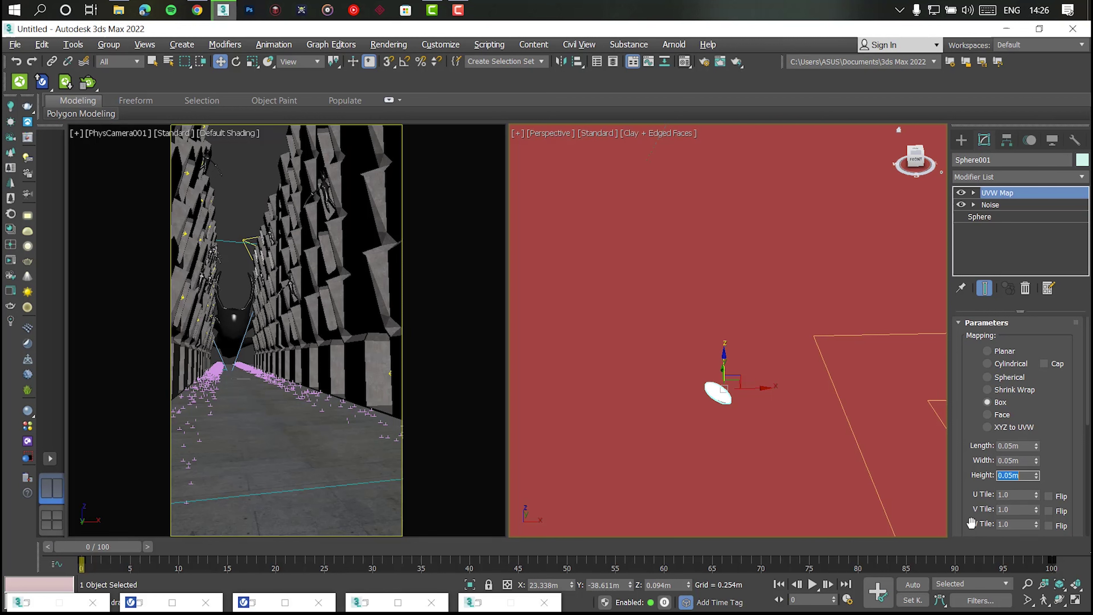
key("shift+q")
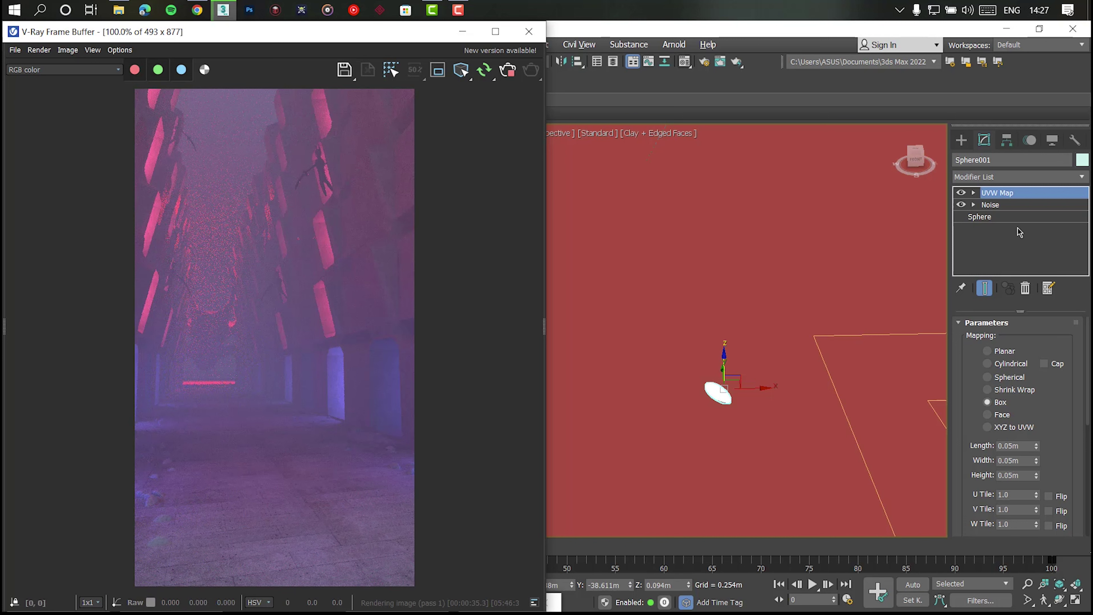
Set Sphere001's radius to 0.1m and re-render the corridor
left_click(980, 217)
double_click(1035, 344)
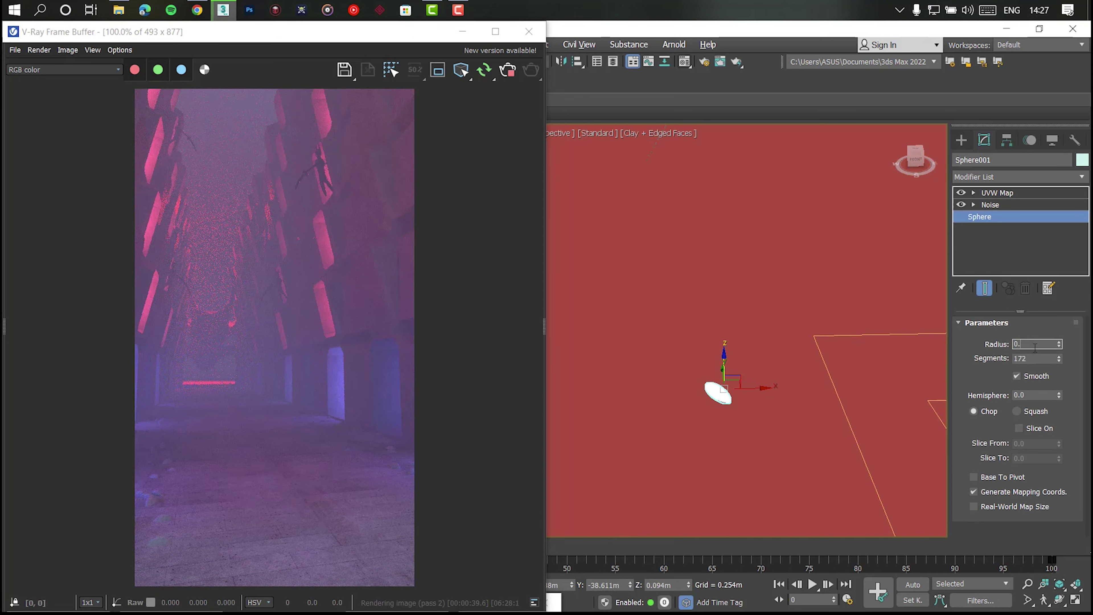
type("1")
key("Return")
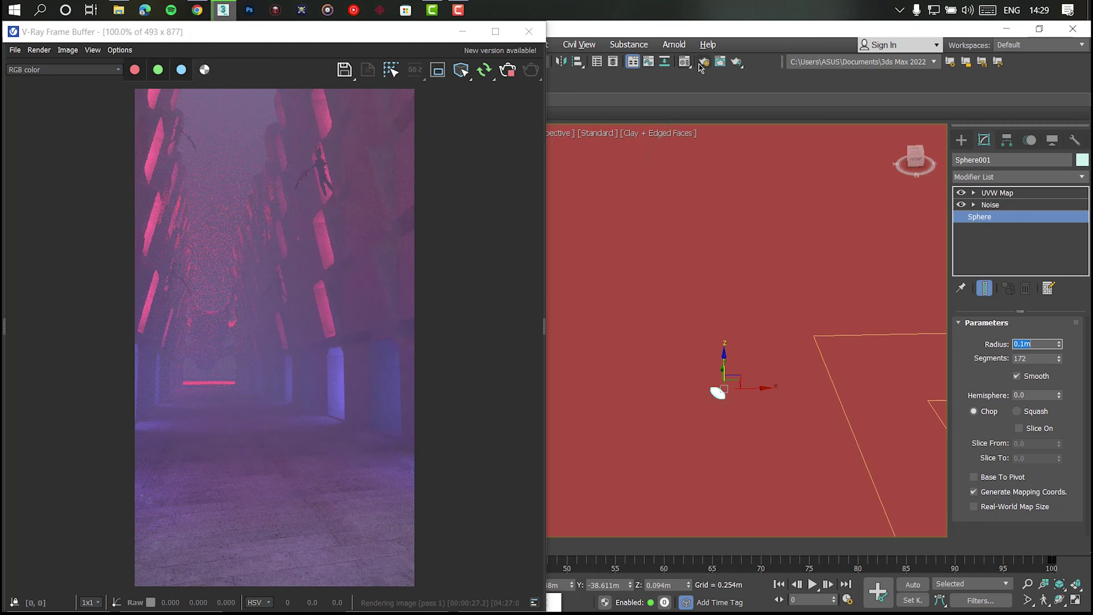
left_click(685, 62)
left_click(946, 73)
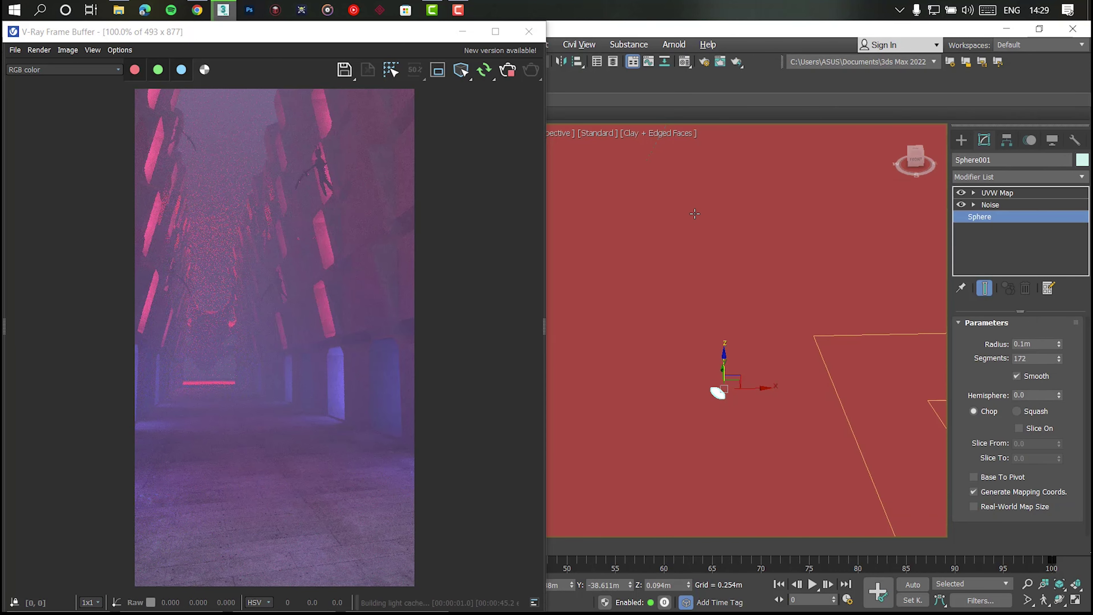
Minimize the V-Ray frame buffer, then zoom out and orbit to see the whole corridor set
left_click(463, 31)
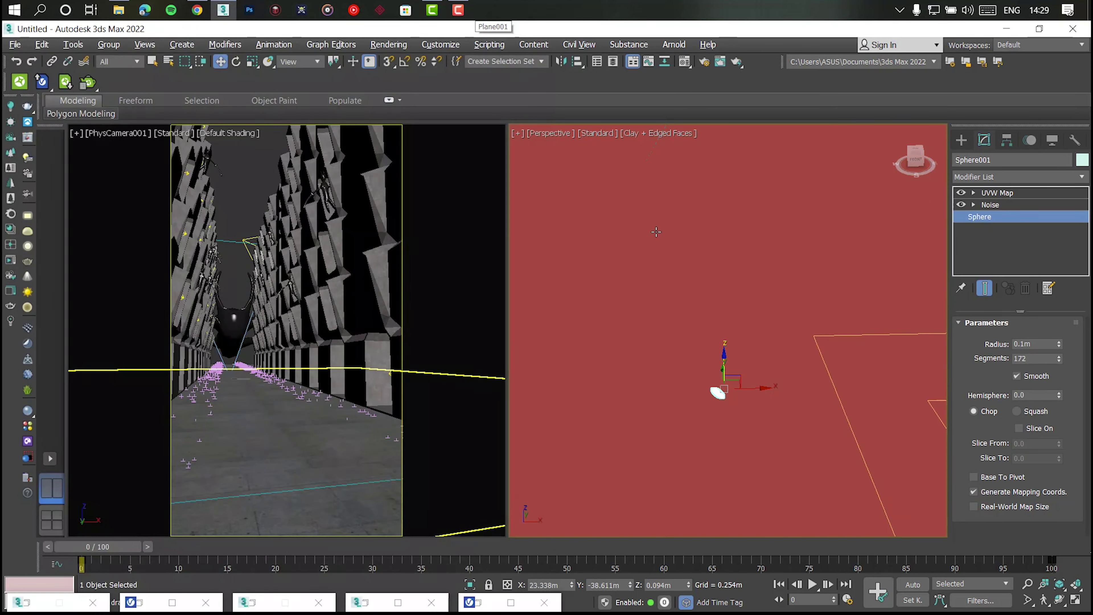
scroll(688, 366, "down", 5)
mouse_move(689, 366)
middle_mouse_down()
mouse_move(661, 397)
mouse_move(619, 392)
mouse_move(697, 396)
middle_mouse_up()
scroll(619, 392, "down", 10)
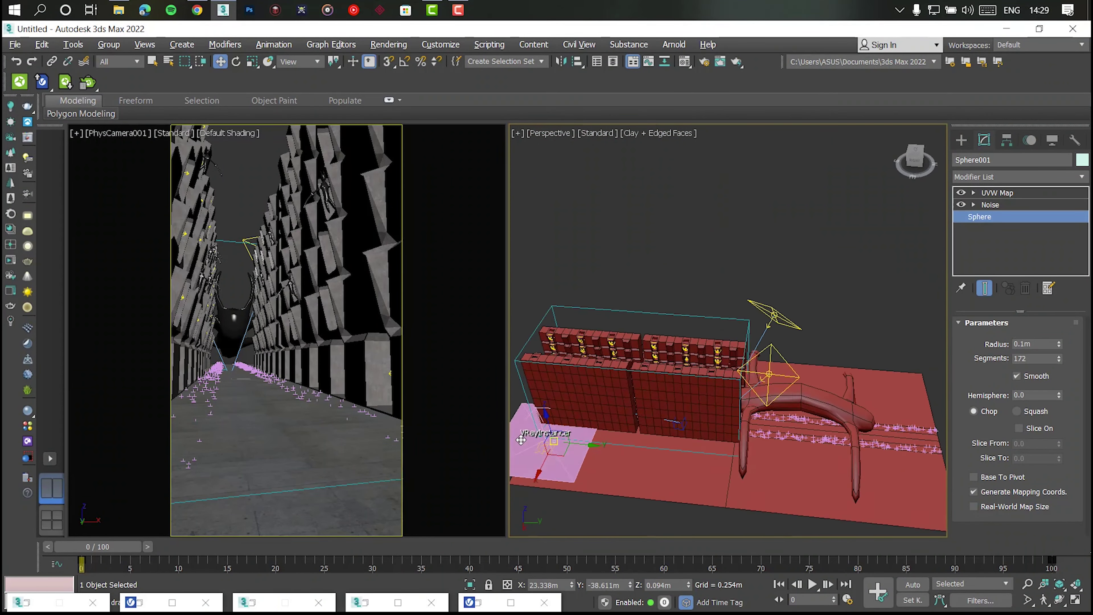
scroll(710, 396, "down", 5)
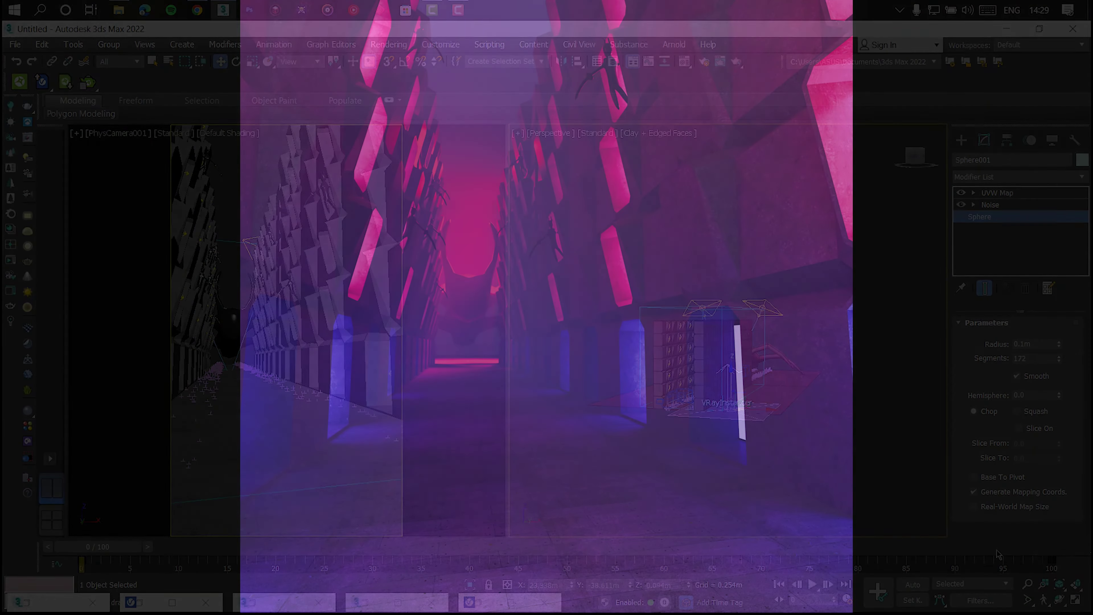